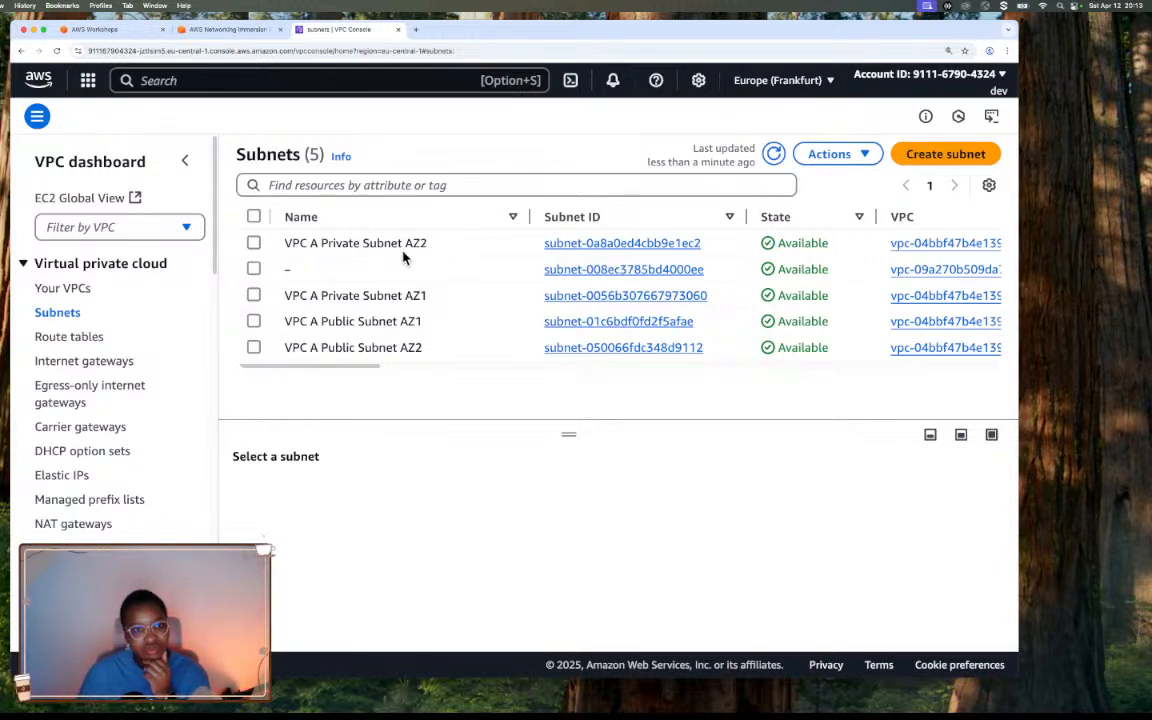
Switch to the Networking Immersion Day workshop and view the Route Tables page down to its architecture diagram.
click(195, 32)
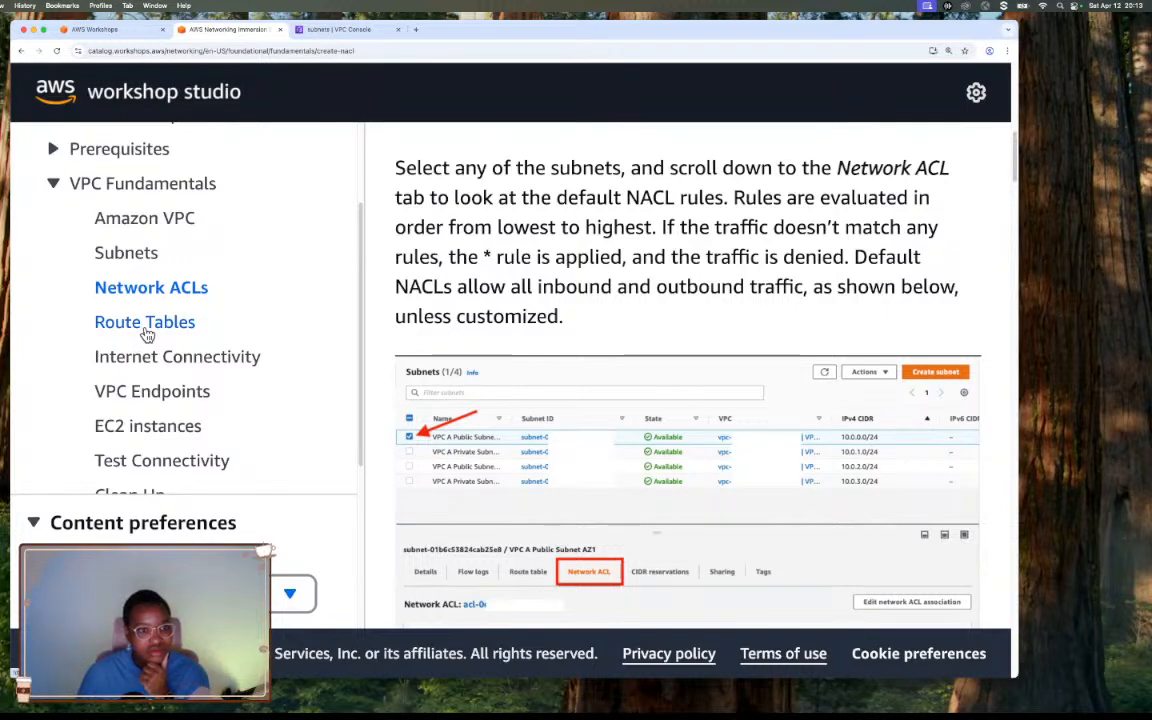
click(149, 325)
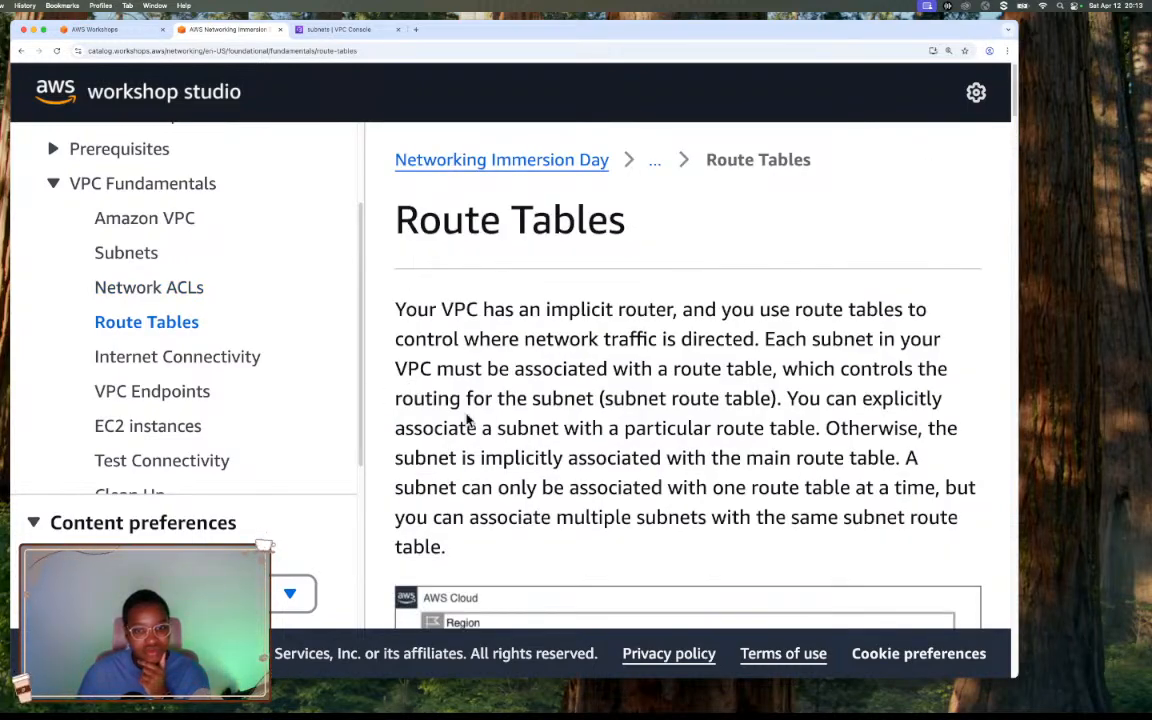
scroll(412, 385, down, 5)
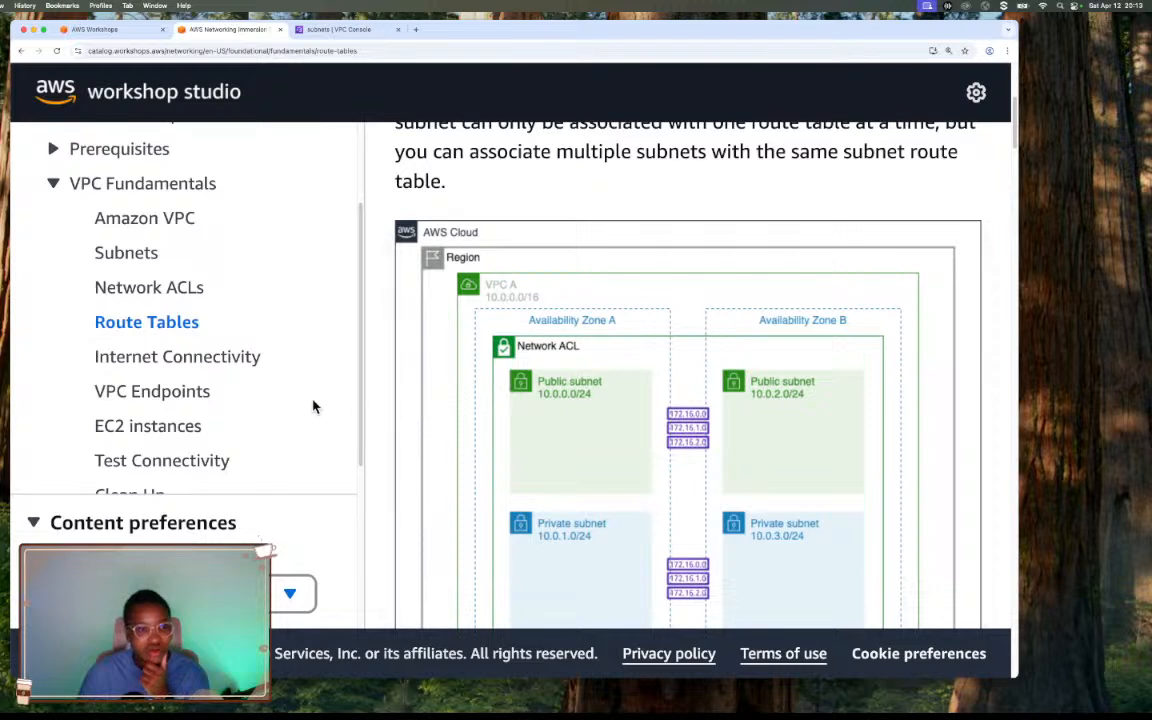
Open the workshop's Internet Connectivity page and review its Internet Gateway and NAT Gateway introduction, diagram and final route steps.
click(193, 367)
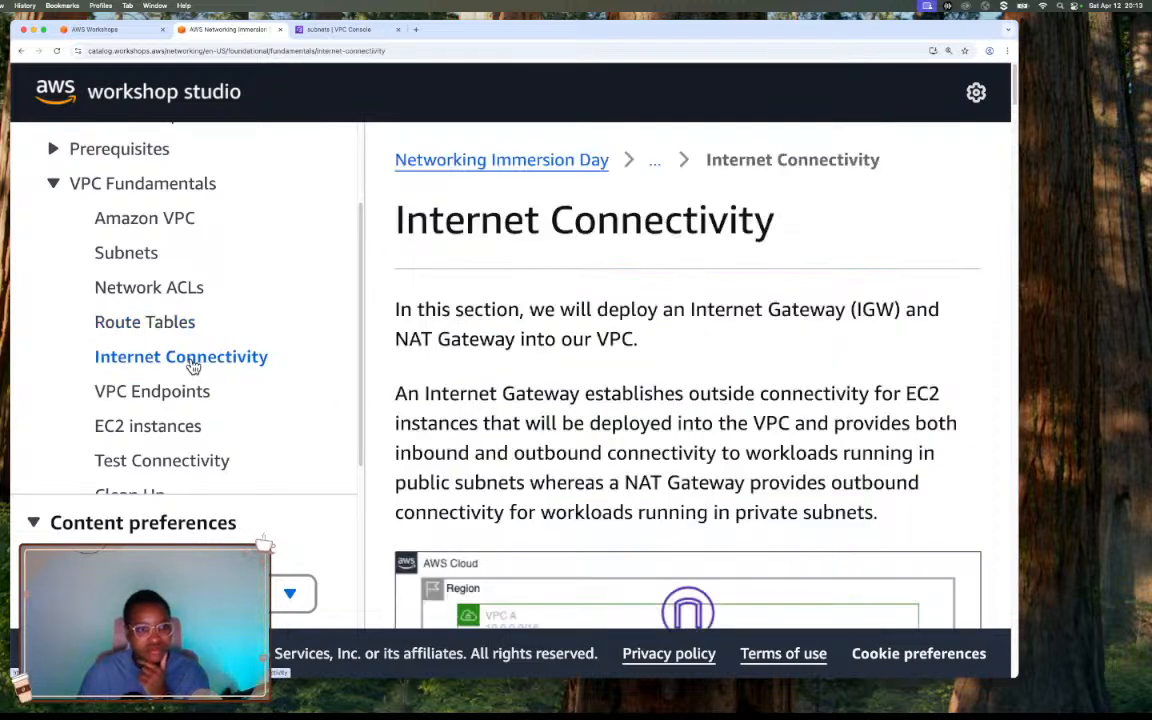
scroll(584, 410, down, 2)
scroll(584, 410, down, 2)
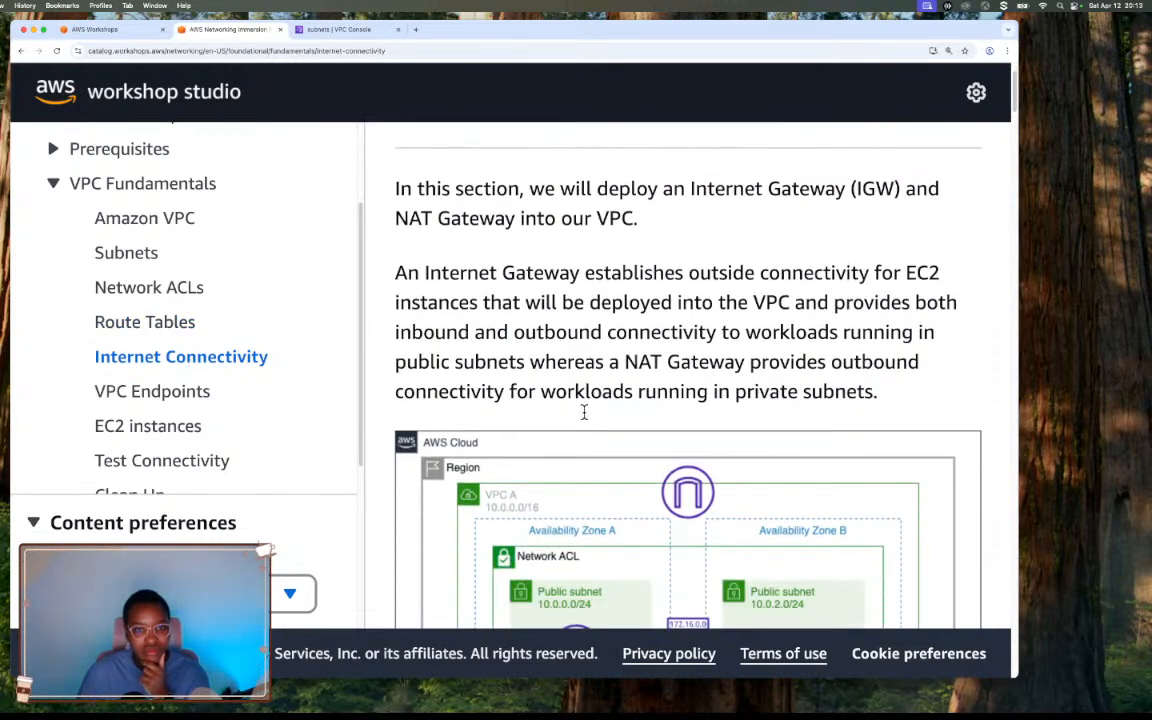
scroll(563, 423, down, 1)
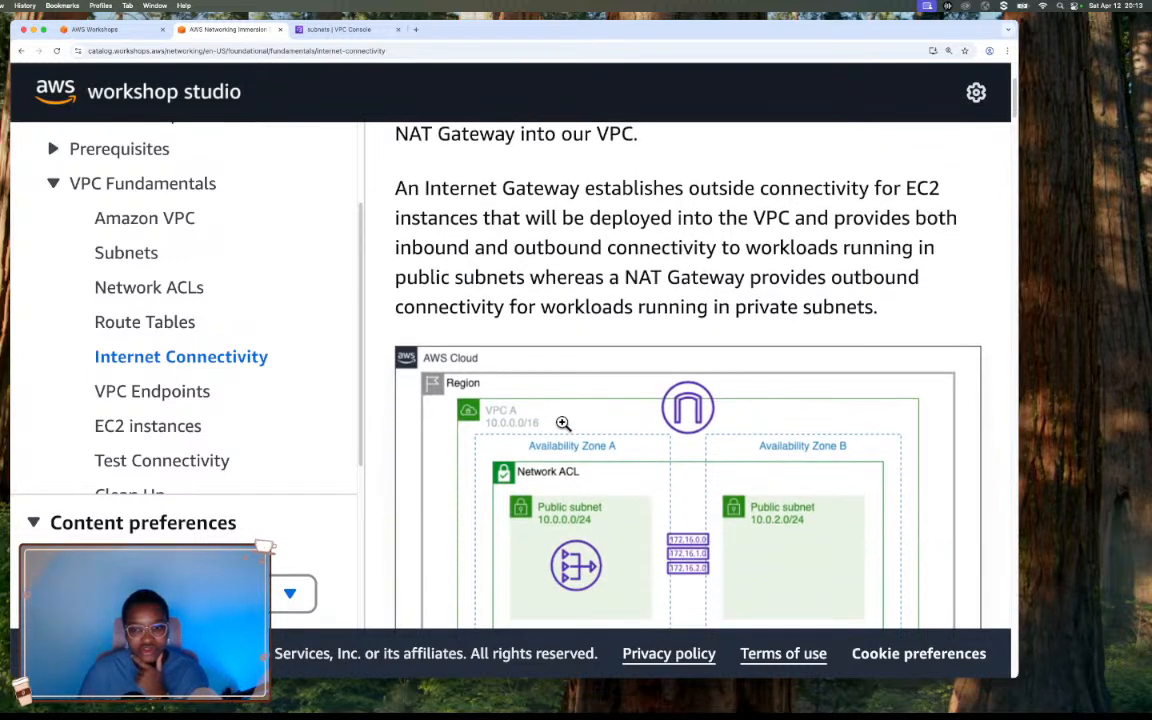
scroll(563, 423, up, 3)
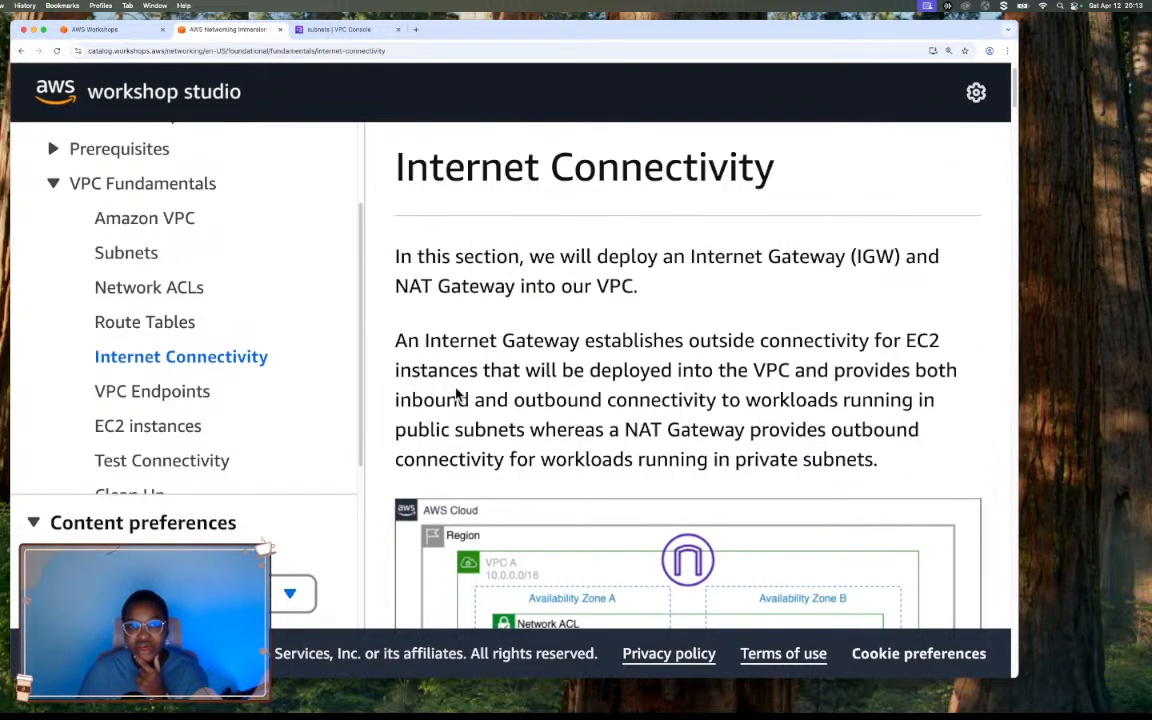
scroll(540, 380, up, 1)
scroll(571, 388, down, 7)
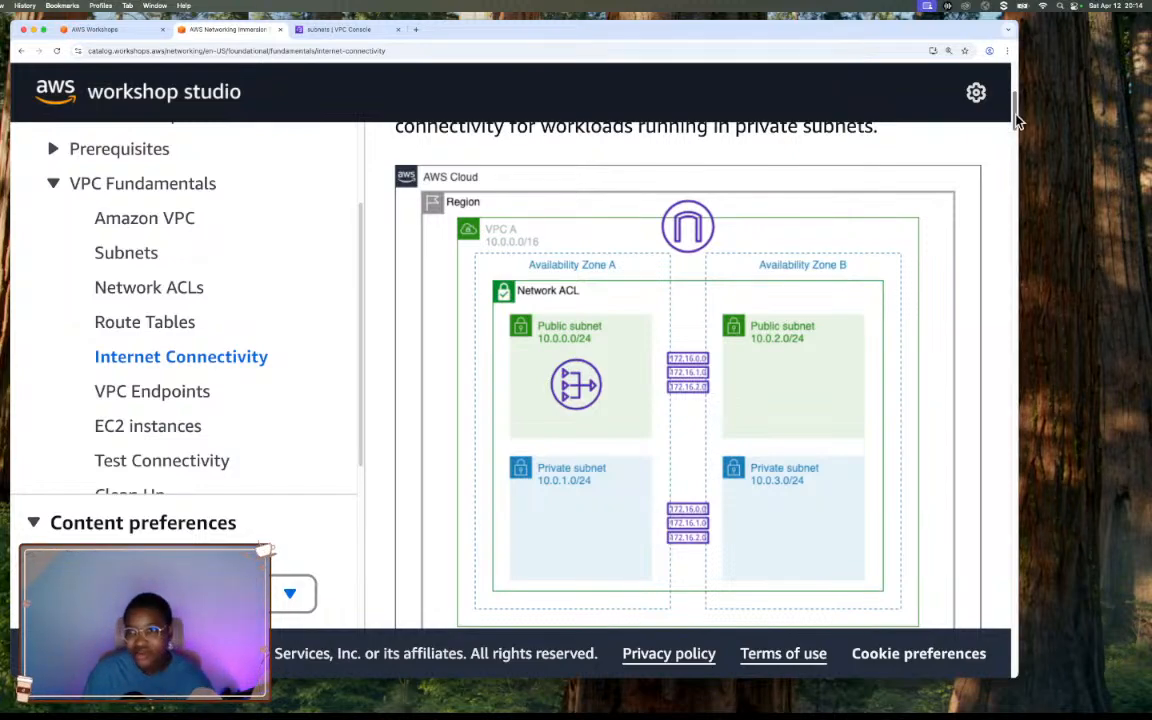
drag(1013, 113, 985, 617)
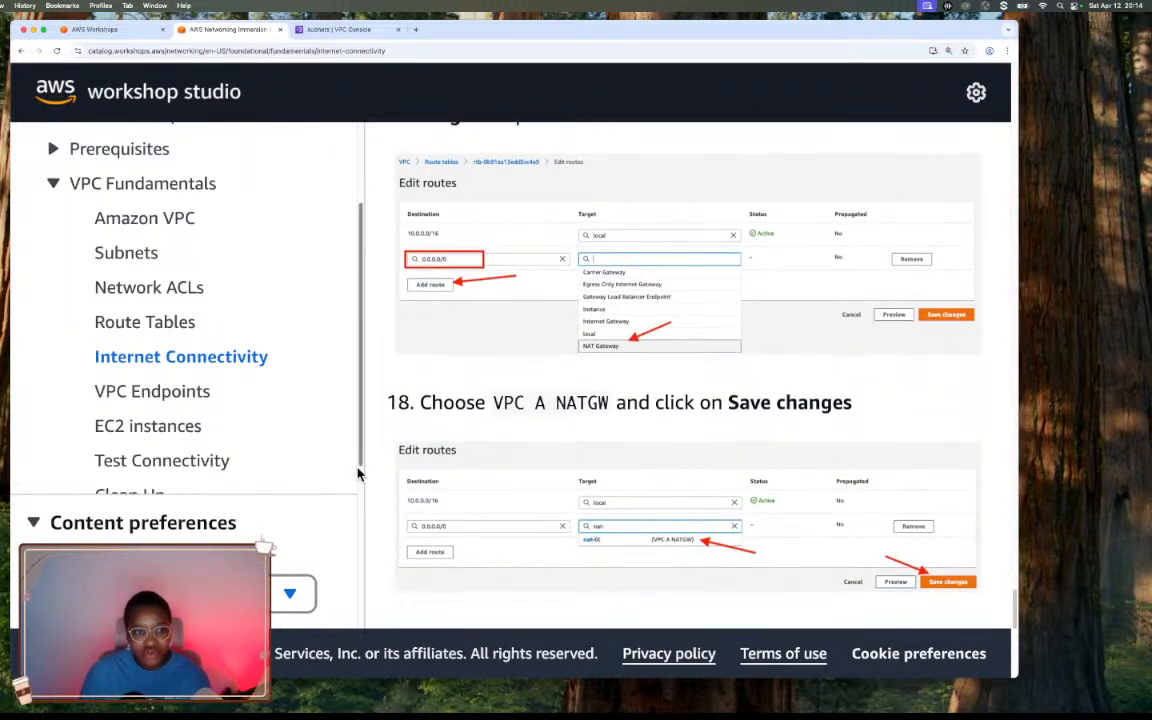
Open the workshop's VPC Endpoints page and view its gateway and interface endpoint architecture diagram.
click(198, 396)
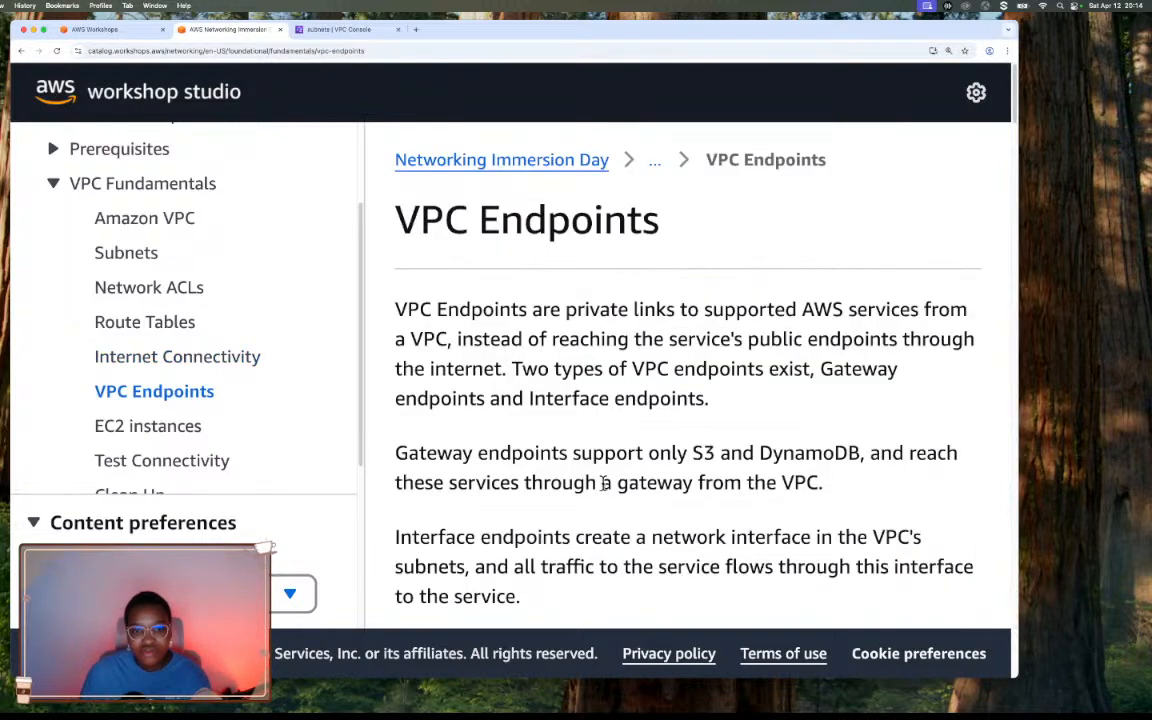
scroll(612, 483, down, 1)
scroll(612, 483, down, 6)
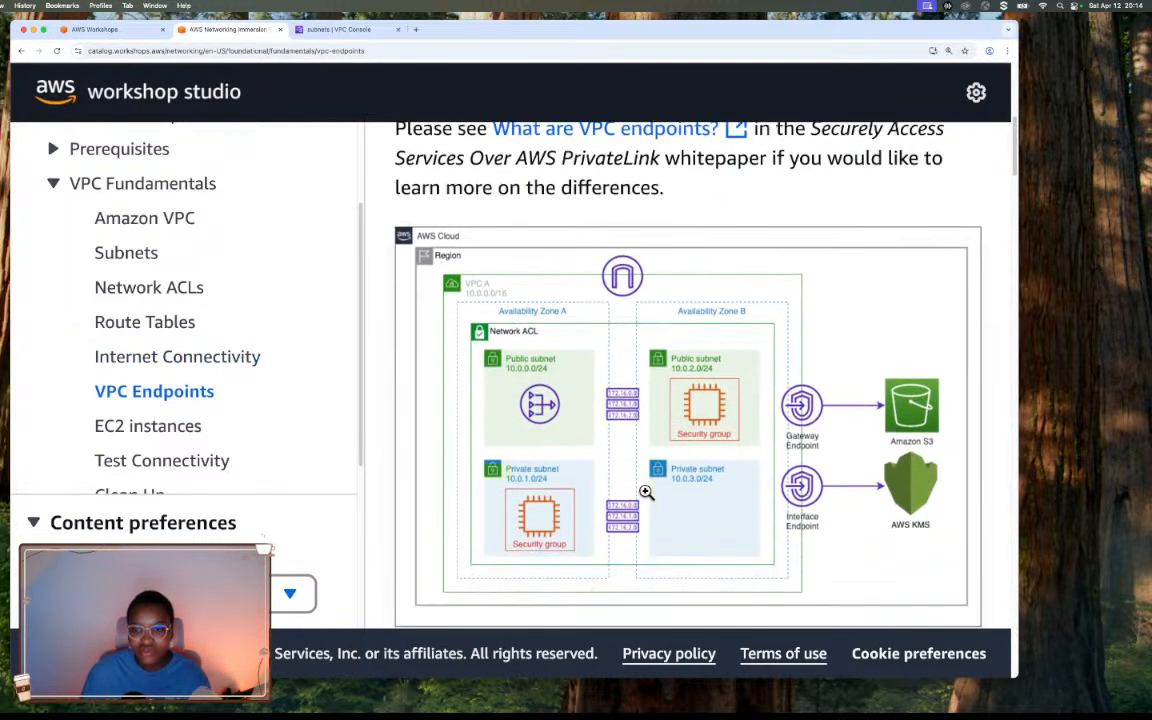
scroll(646, 492, down, 1)
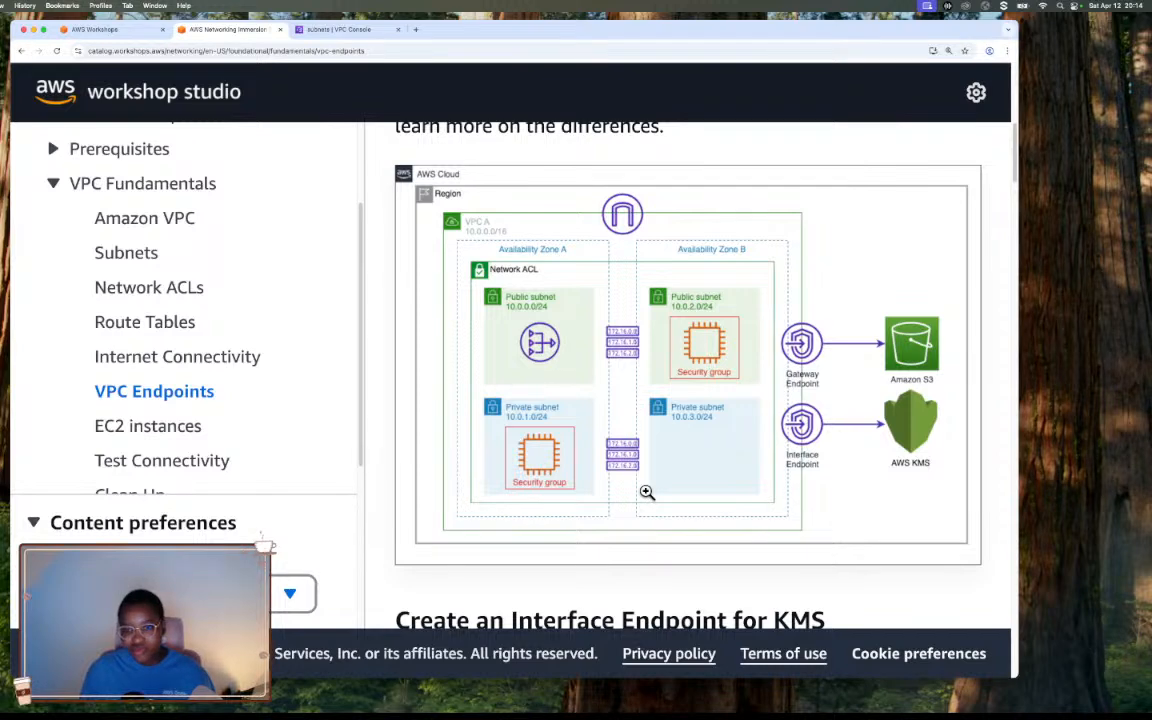
Switch to the VPC console and open the Endpoints page under PrivateLink and Lattice.
click(318, 30)
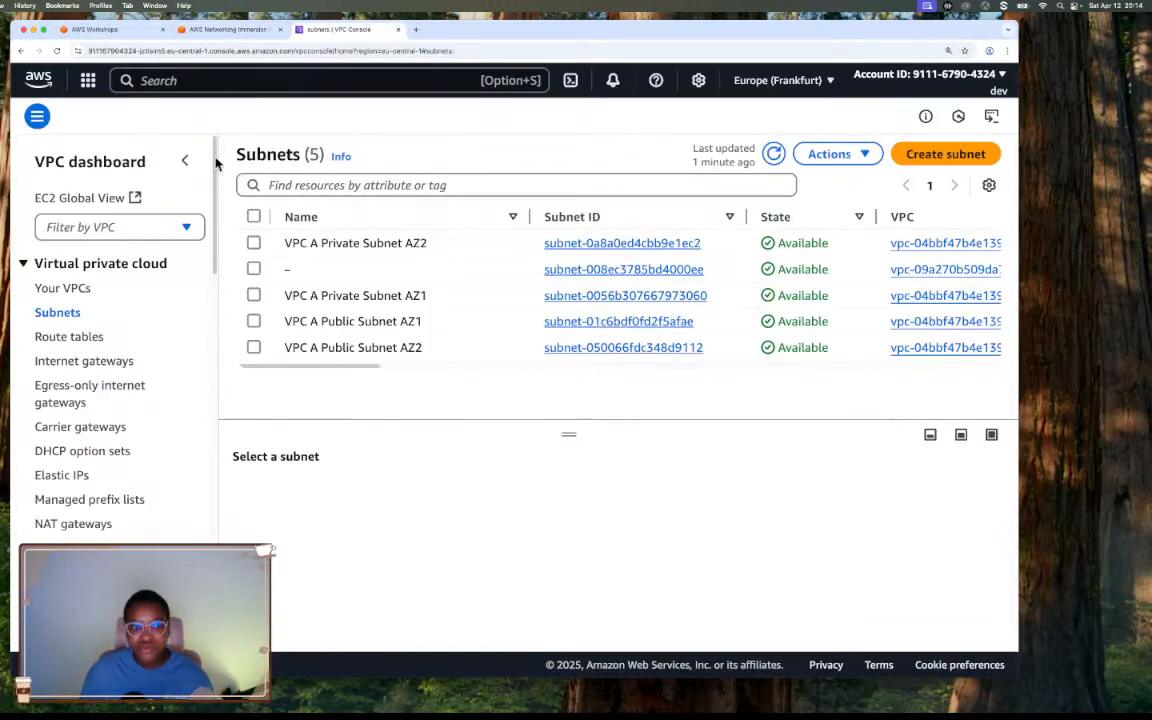
scroll(131, 483, down, 4)
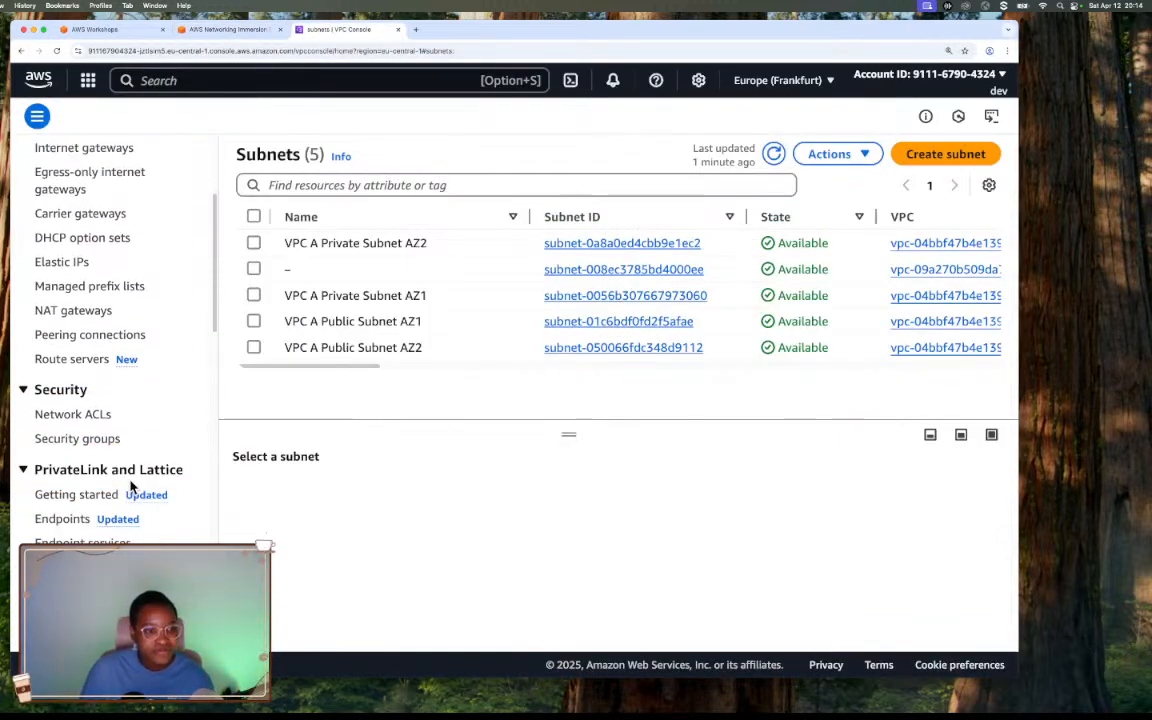
click(60, 519)
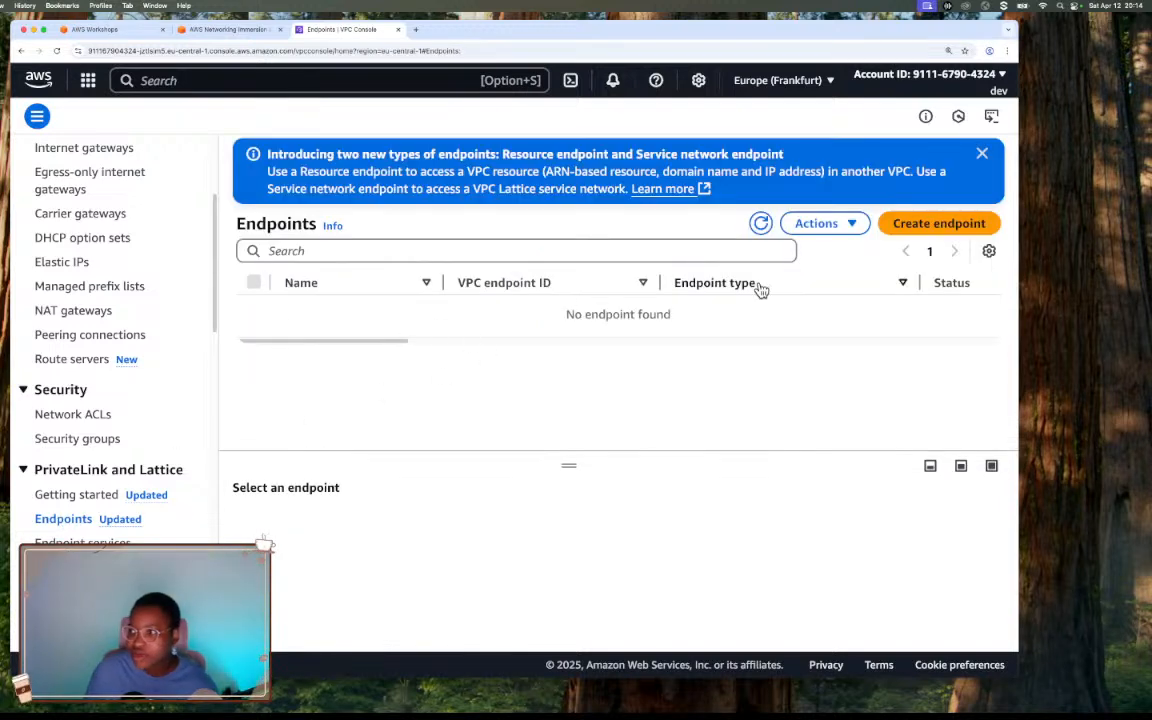
Return to the workshop's VPC Endpoints page and examine the gateway and interface endpoint explanations together with the diagram.
click(240, 31)
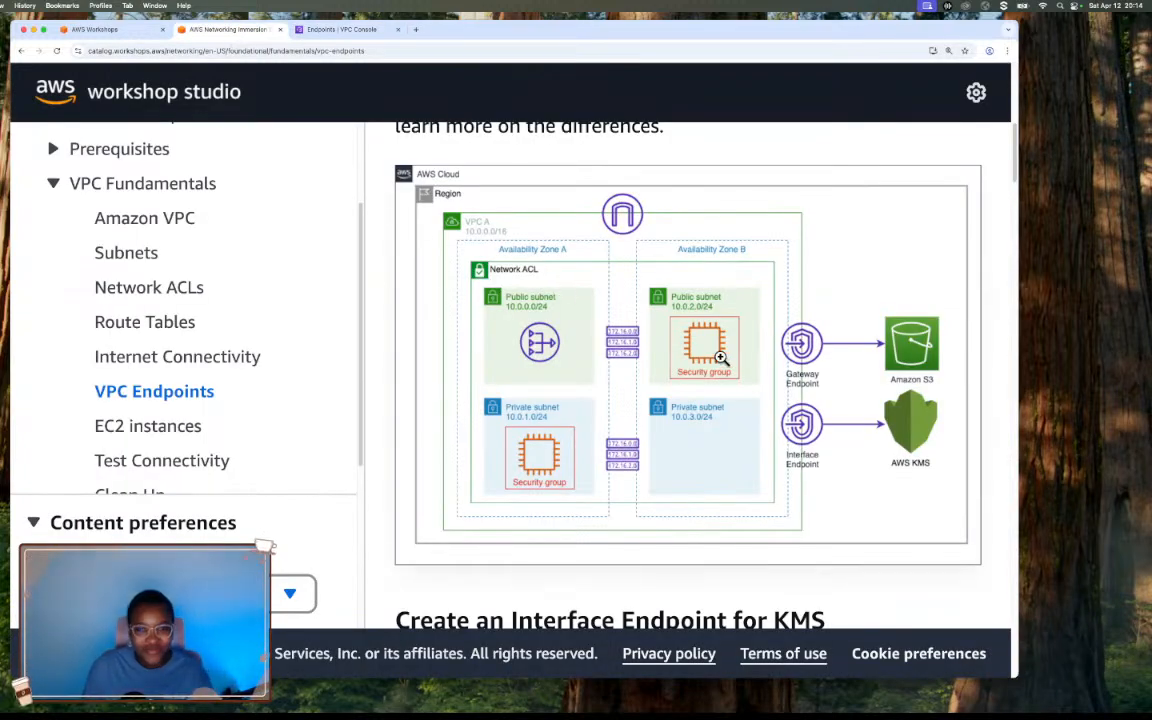
scroll(720, 357, down, 4)
scroll(720, 357, up, 8)
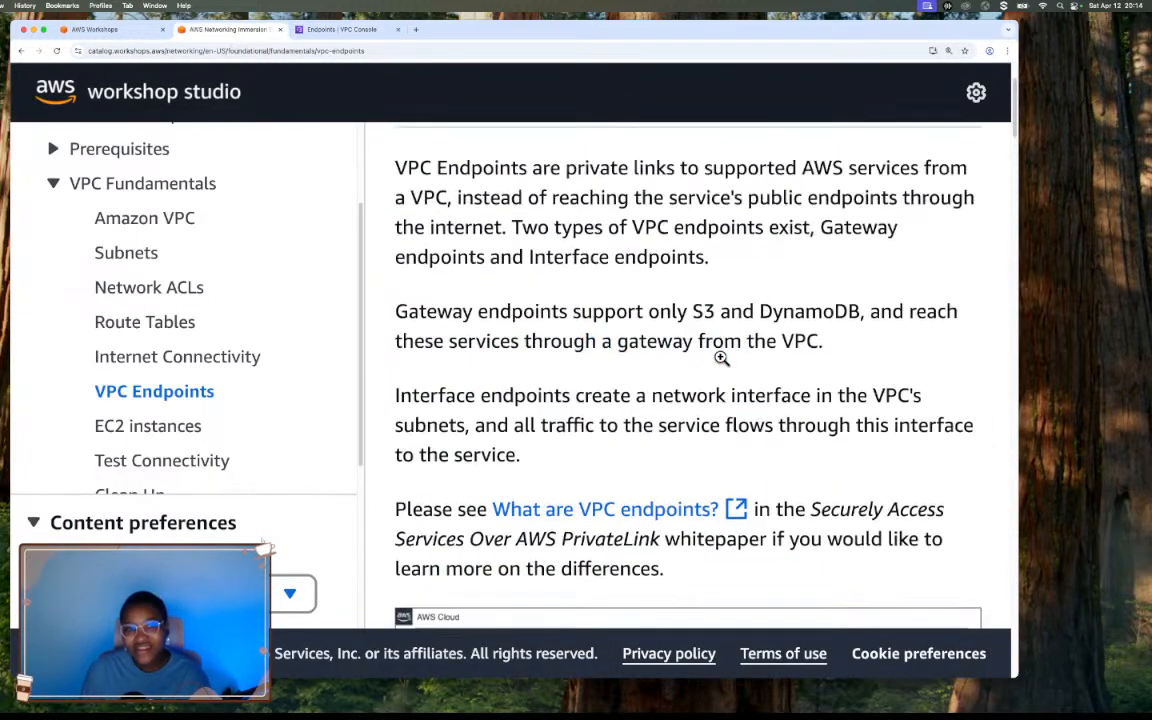
scroll(720, 357, up, 2)
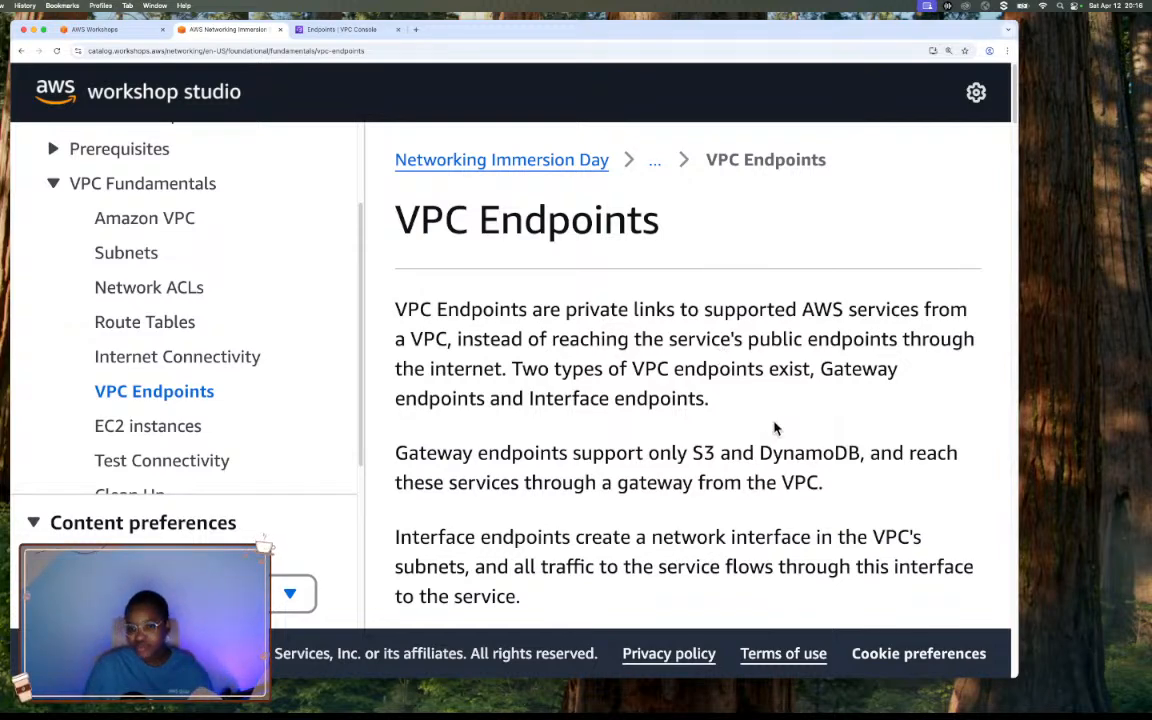
scroll(780, 432, down, 3)
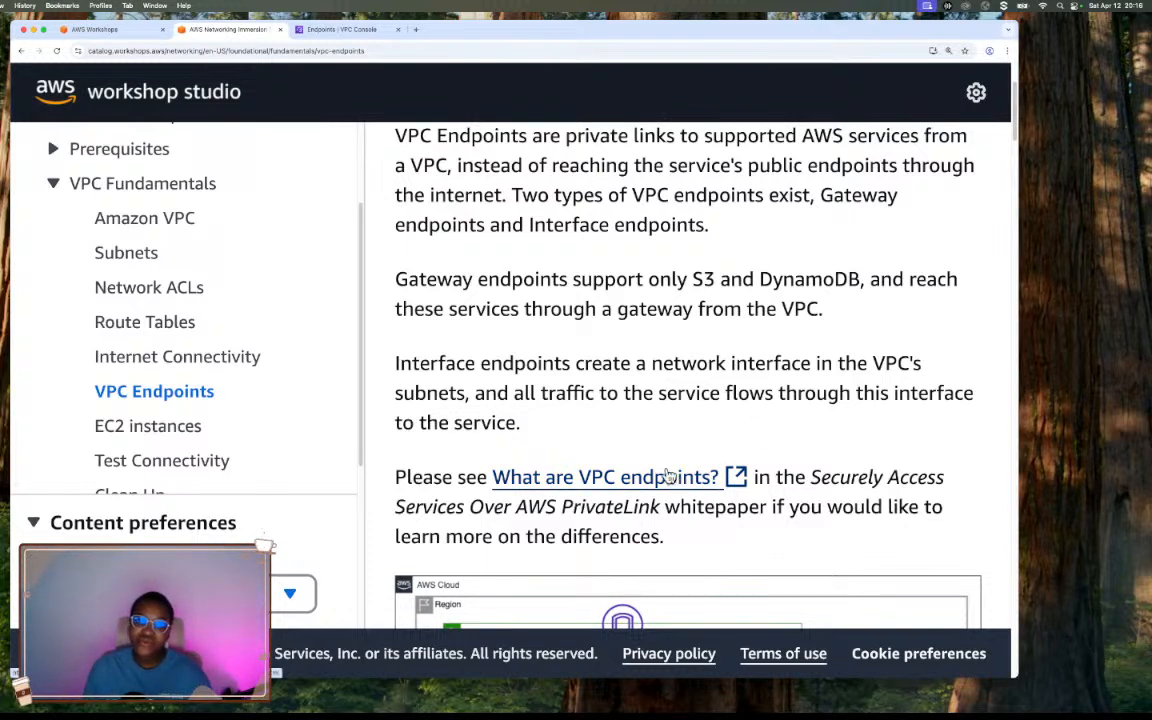
scroll(586, 431, up, 1)
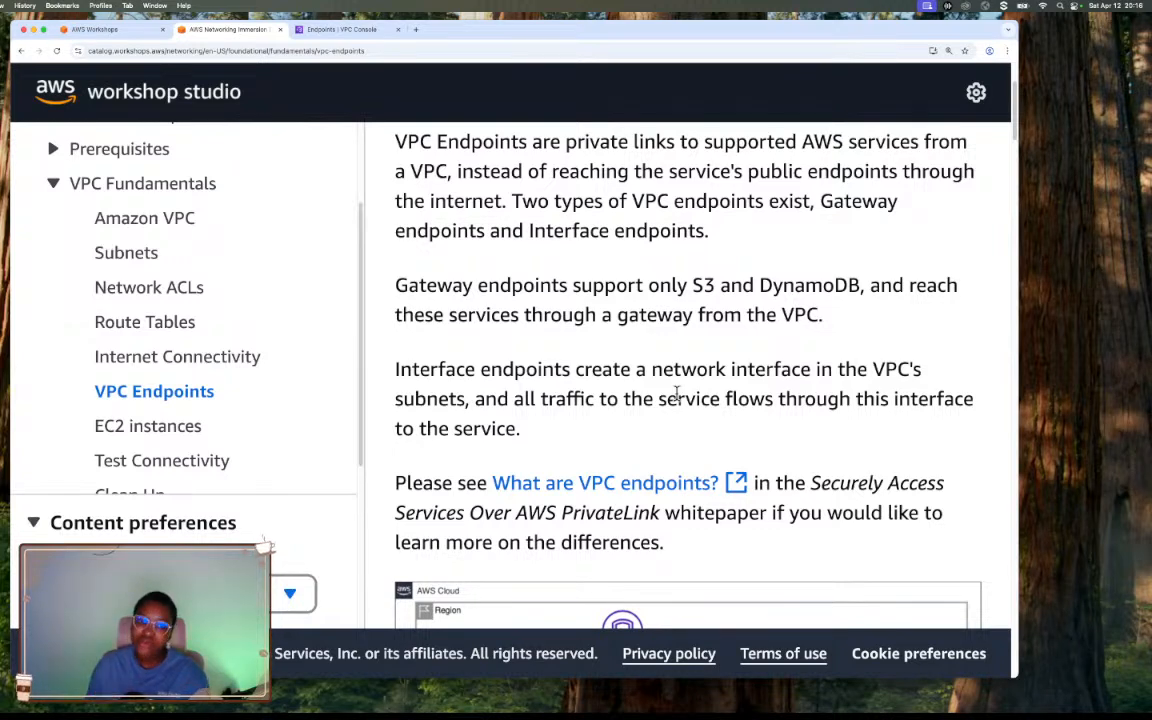
scroll(805, 450, down, 1)
scroll(805, 450, down, 5)
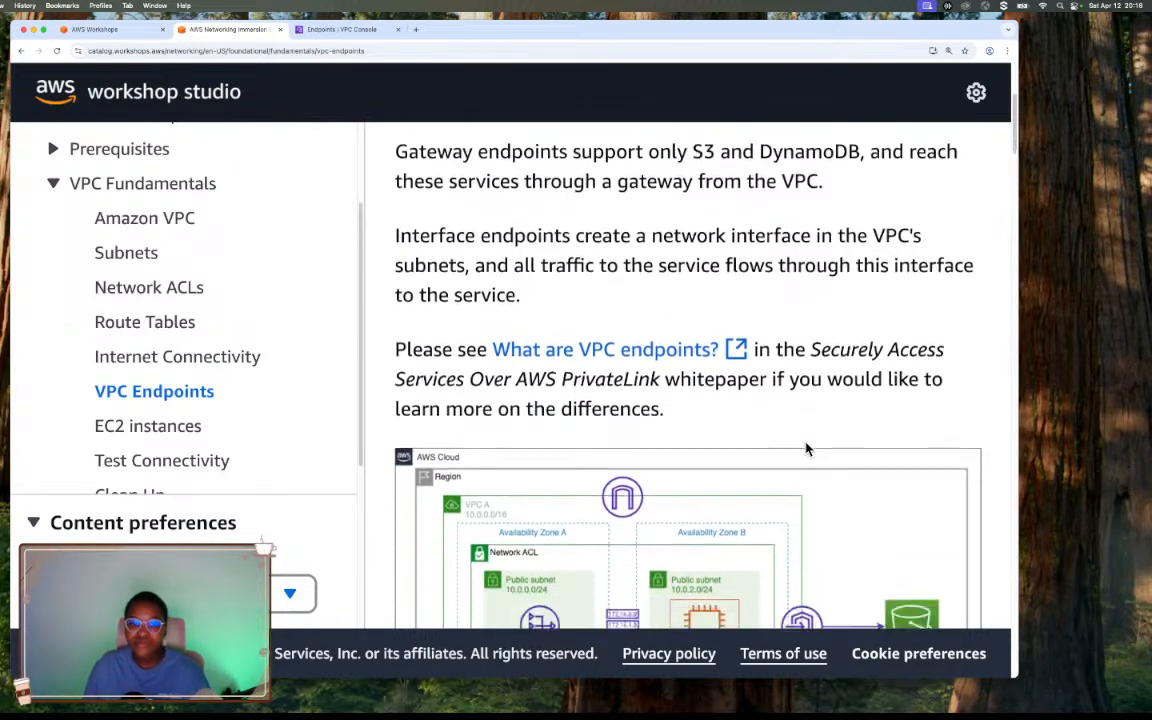
scroll(805, 442, down, 1)
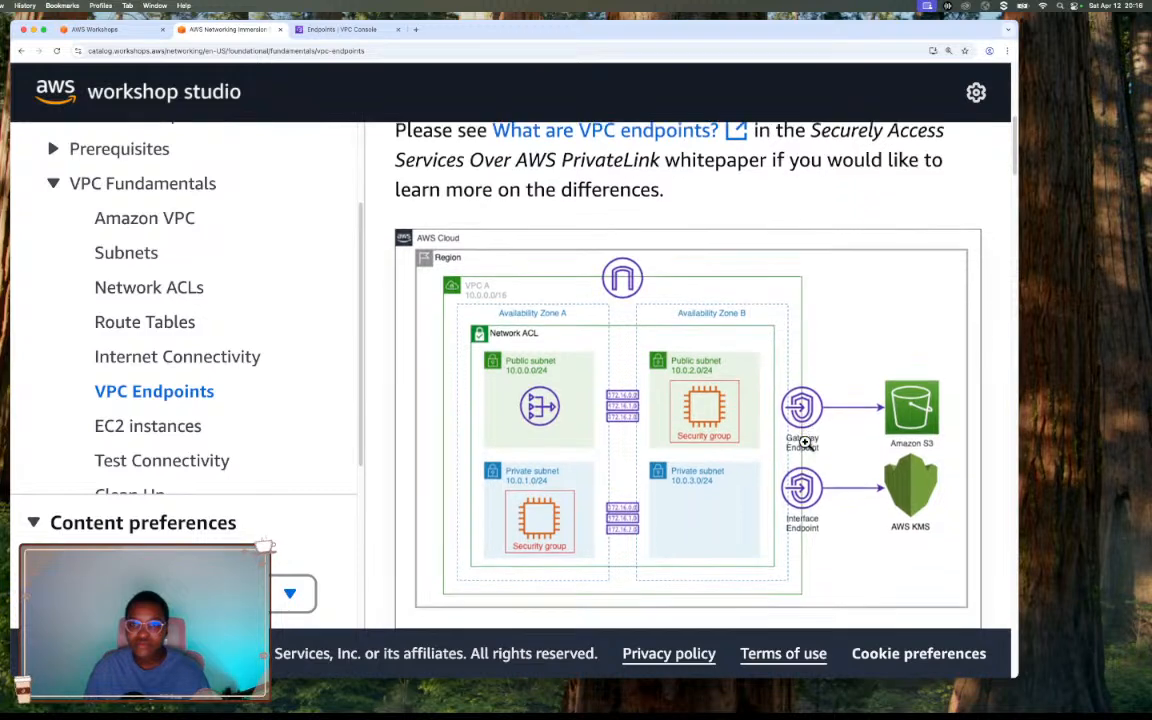
scroll(805, 442, up, 1)
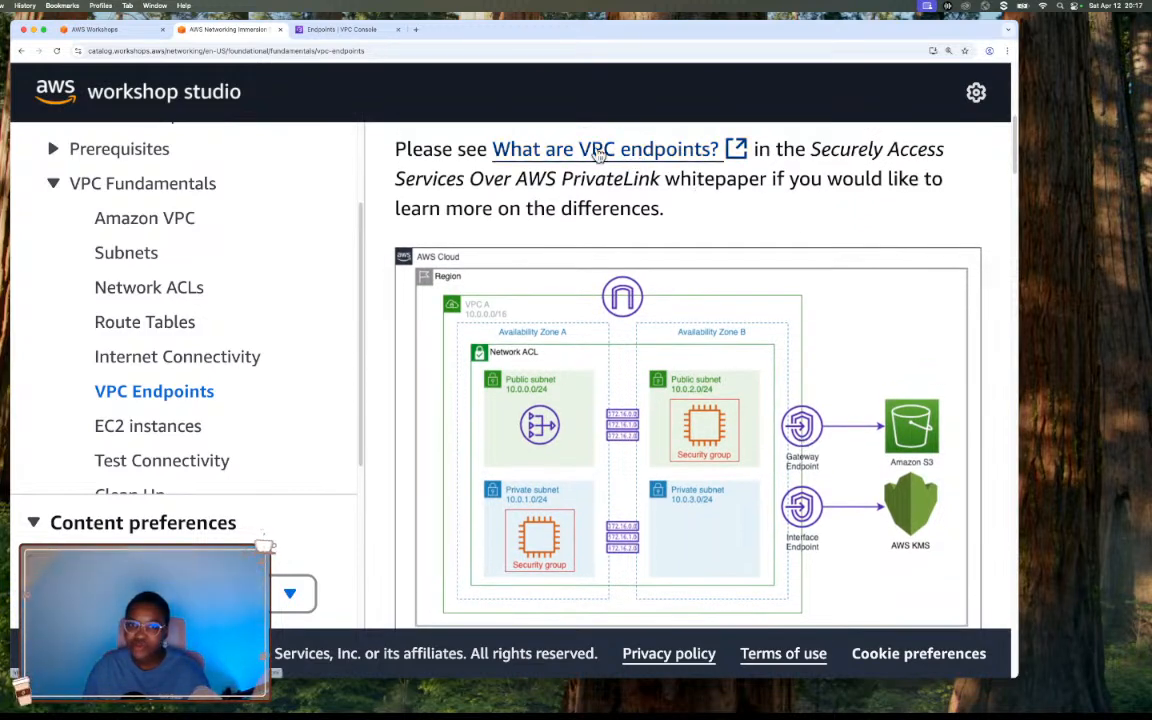
Open the "What are VPC endpoints?" link in a new tab and read its prerequisites and VPC endpoint creation procedure.
right_click(661, 149)
click(681, 151)
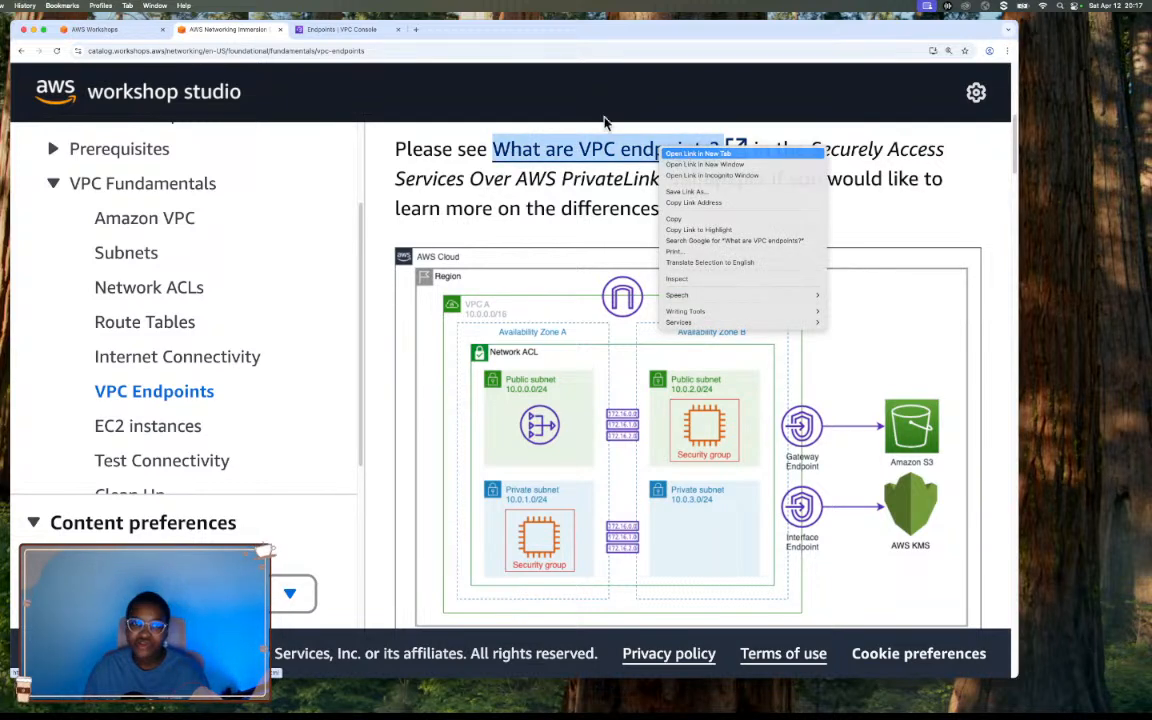
click(324, 29)
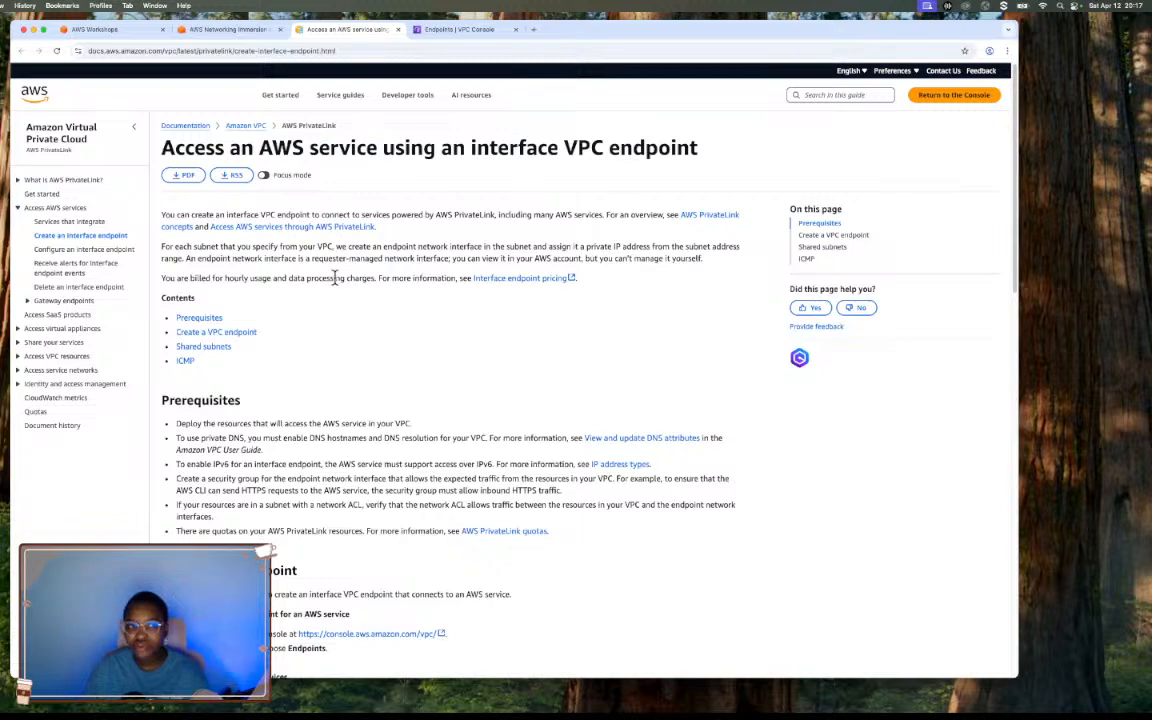
scroll(462, 352, down, 4)
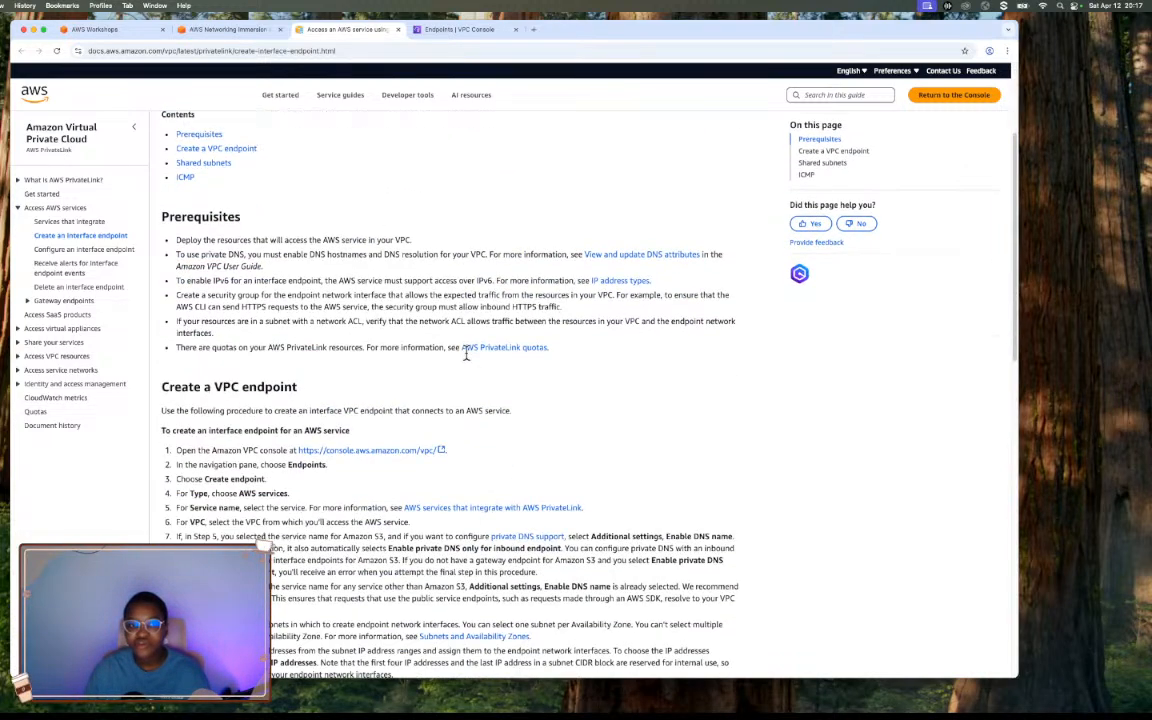
scroll(468, 359, down, 1)
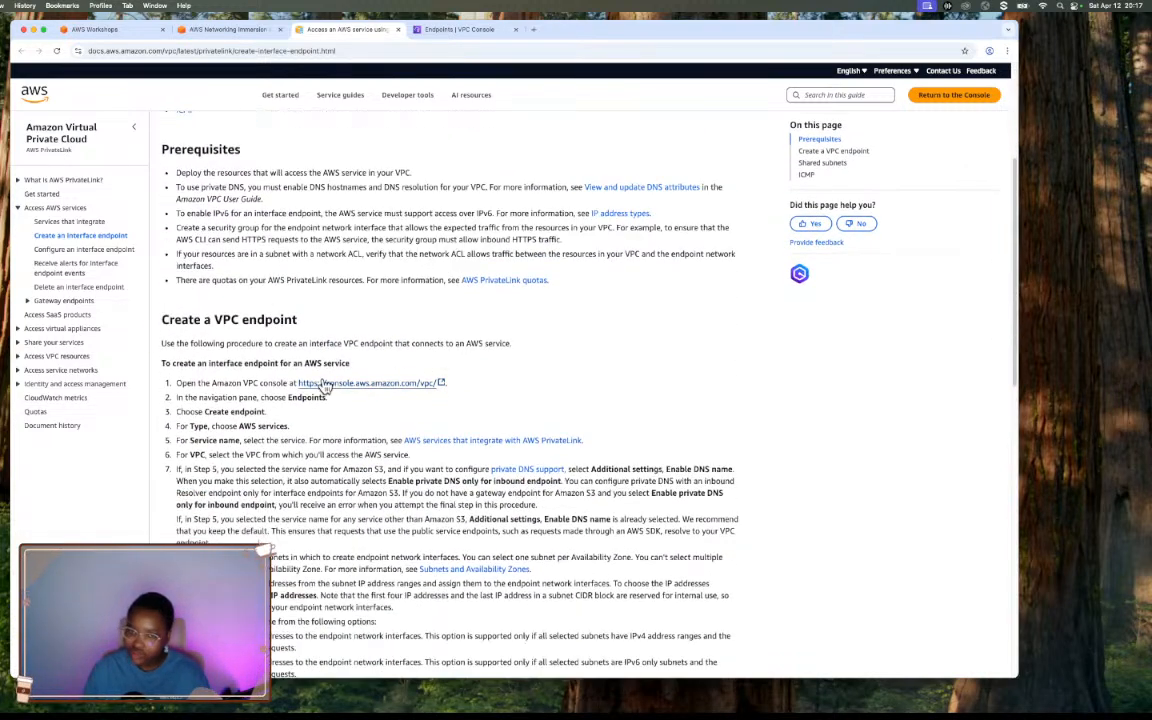
scroll(323, 386, down, 1)
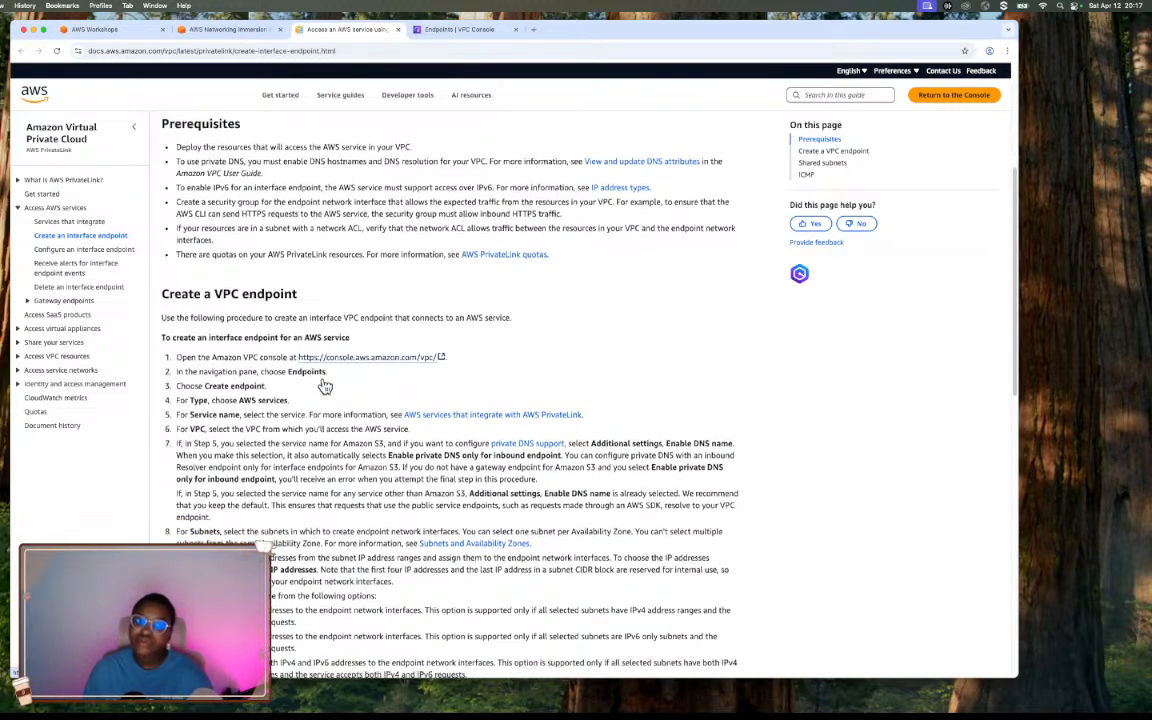
scroll(323, 386, down, 6)
Select the documentation page's web address and its heading "Access an AWS service using an interface VPC endpoint".
click(372, 50)
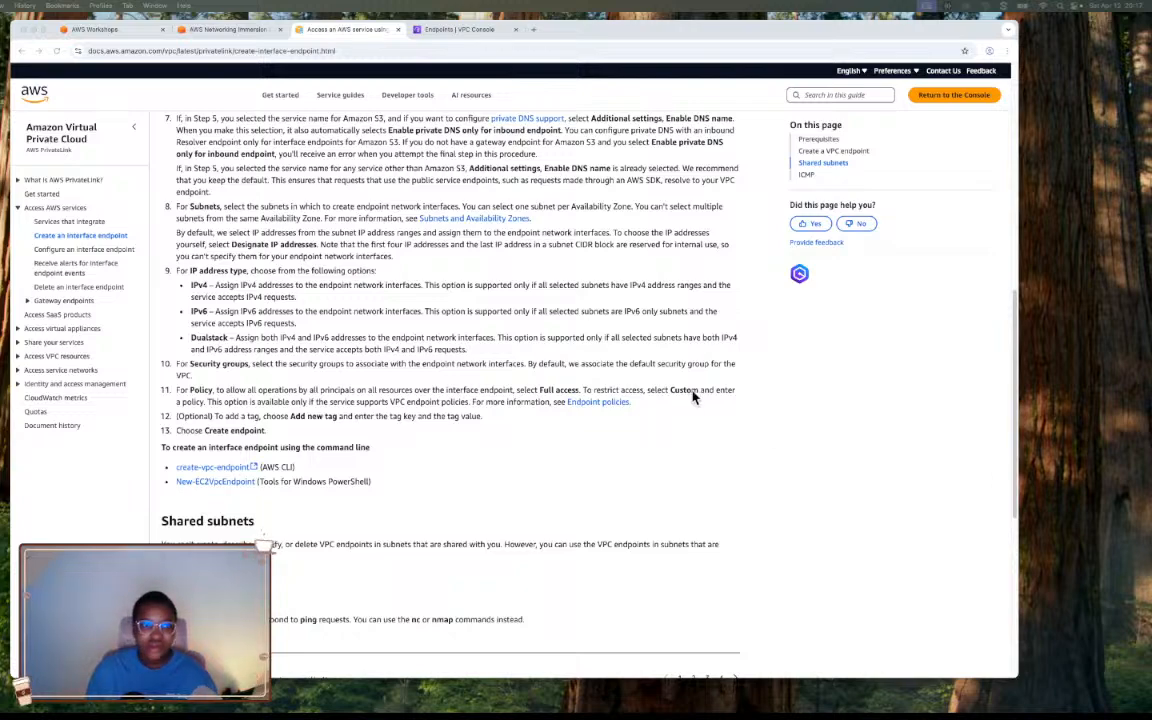
scroll(692, 393, down, 5)
scroll(692, 393, up, 20)
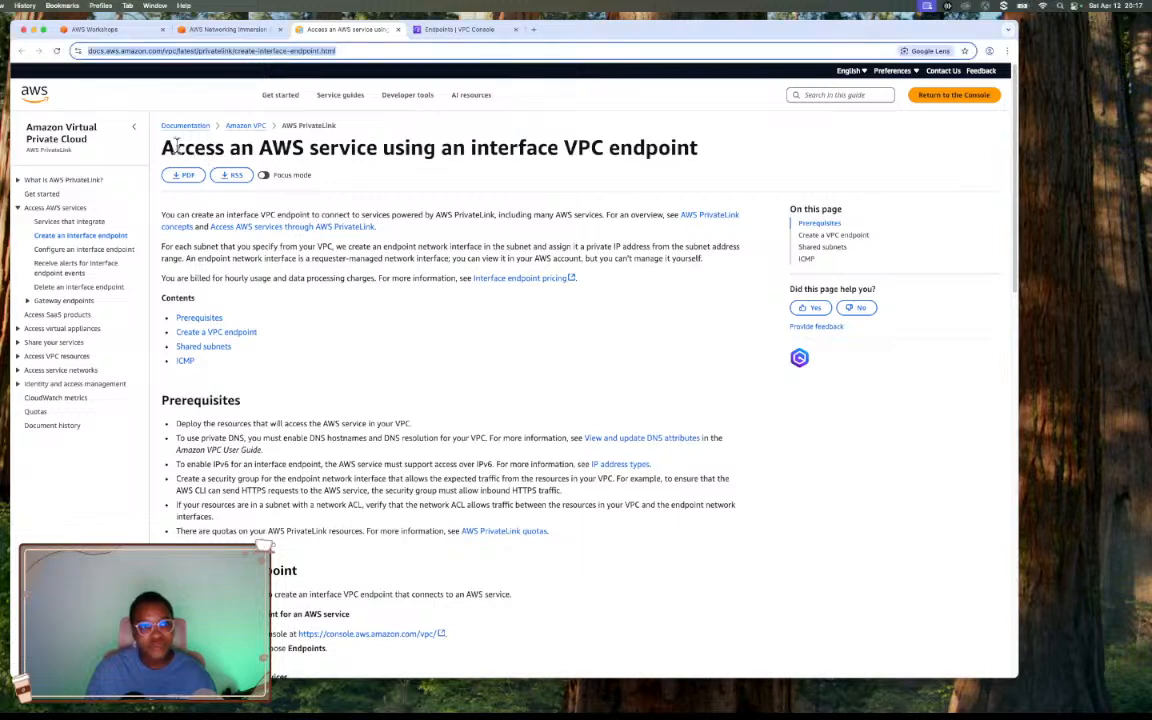
drag(160, 145, 703, 149)
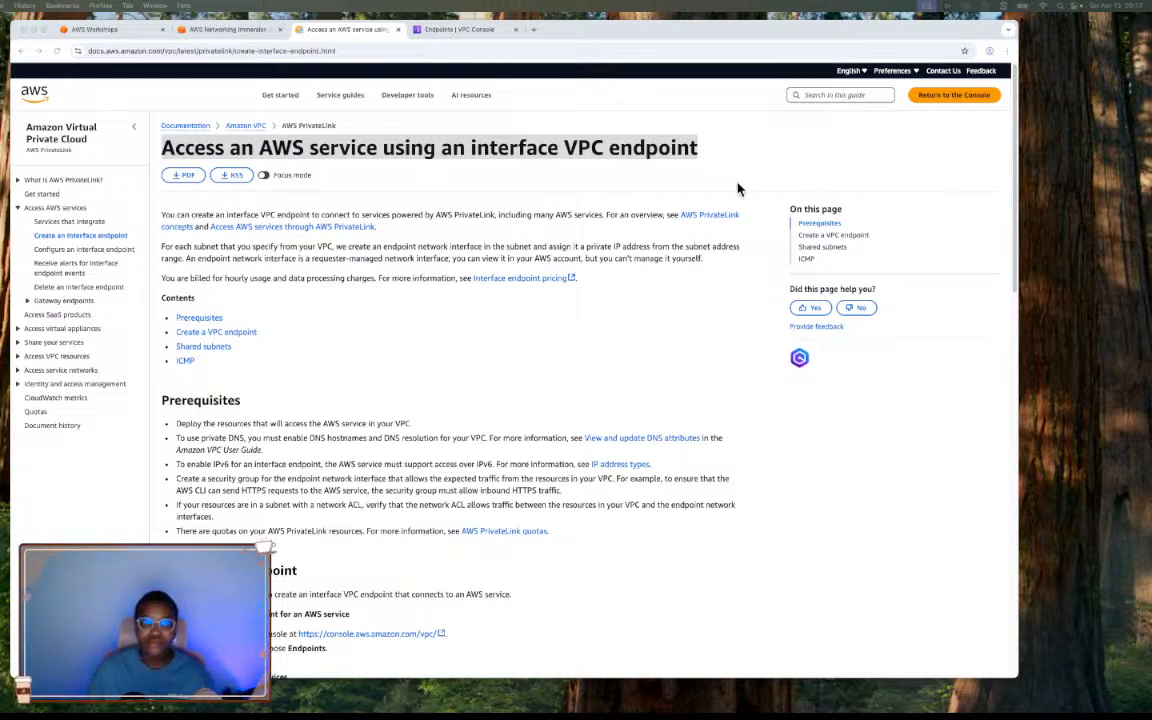
Return to the workshop's VPC Endpoints page, review the diagram and find the "Create an Interface Endpoint for KMS" instructions.
click(255, 31)
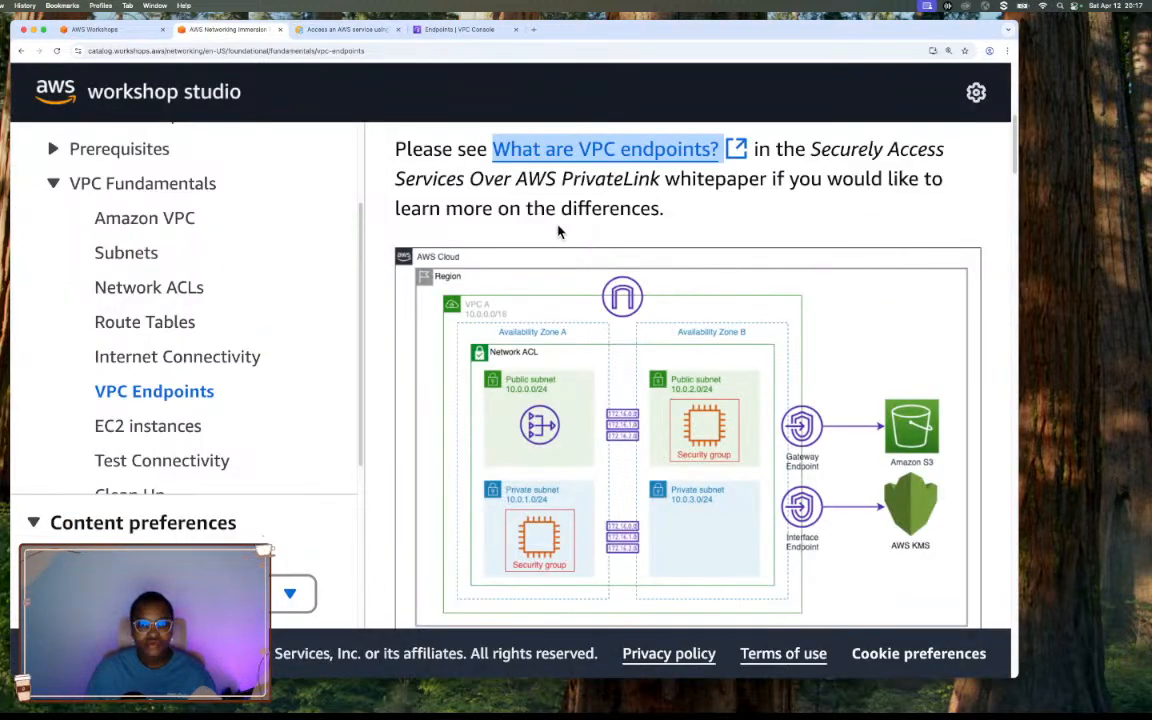
scroll(768, 240, down, 1)
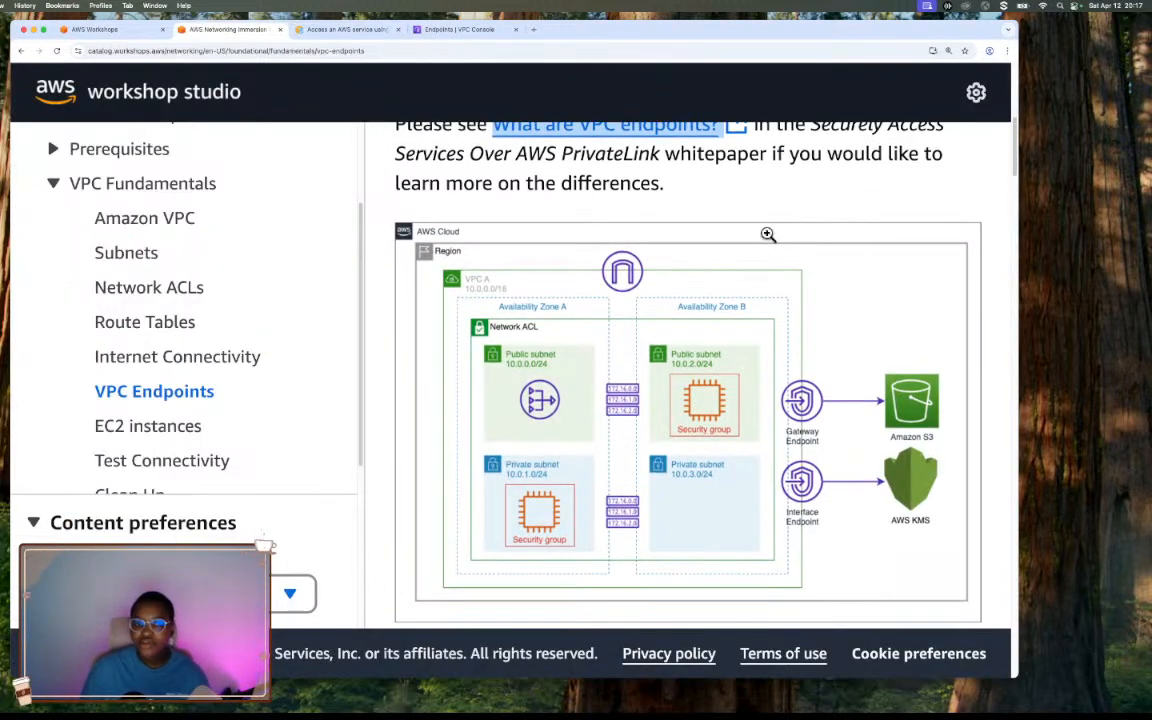
scroll(766, 234, down, 1)
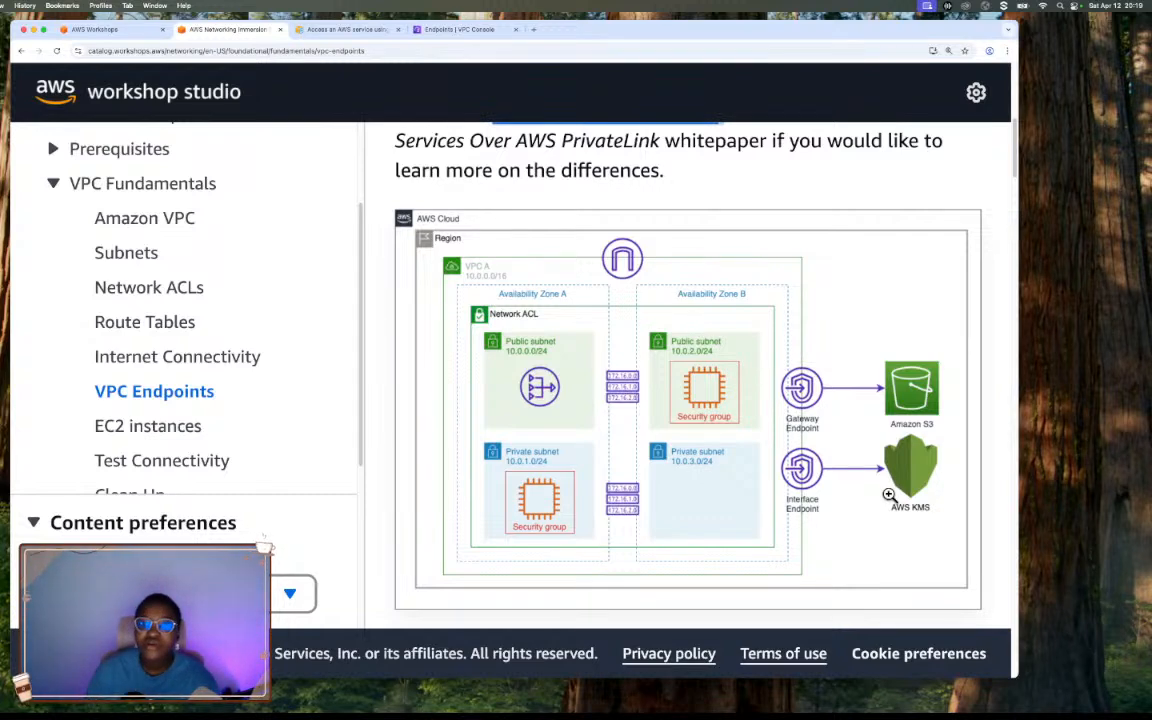
scroll(858, 502, down, 5)
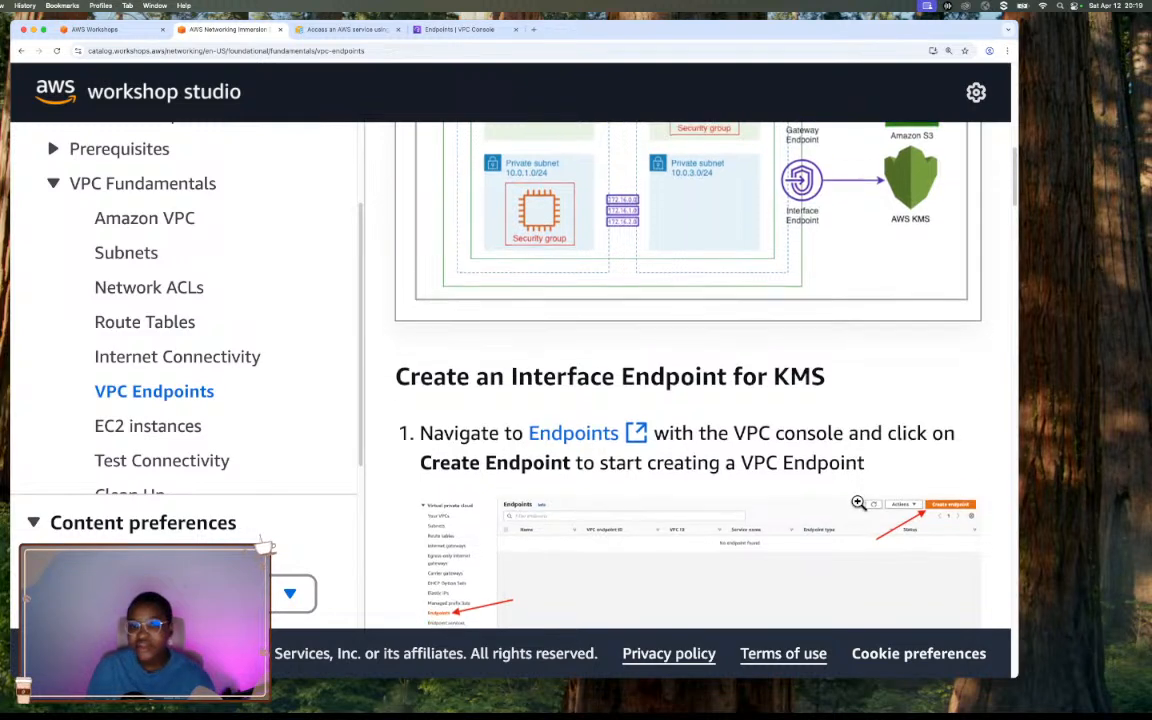
Review the first KMS endpoint instructions, then switch to the VPC console's Endpoints page and dismiss the new endpoint types banner.
scroll(858, 502, down, 3)
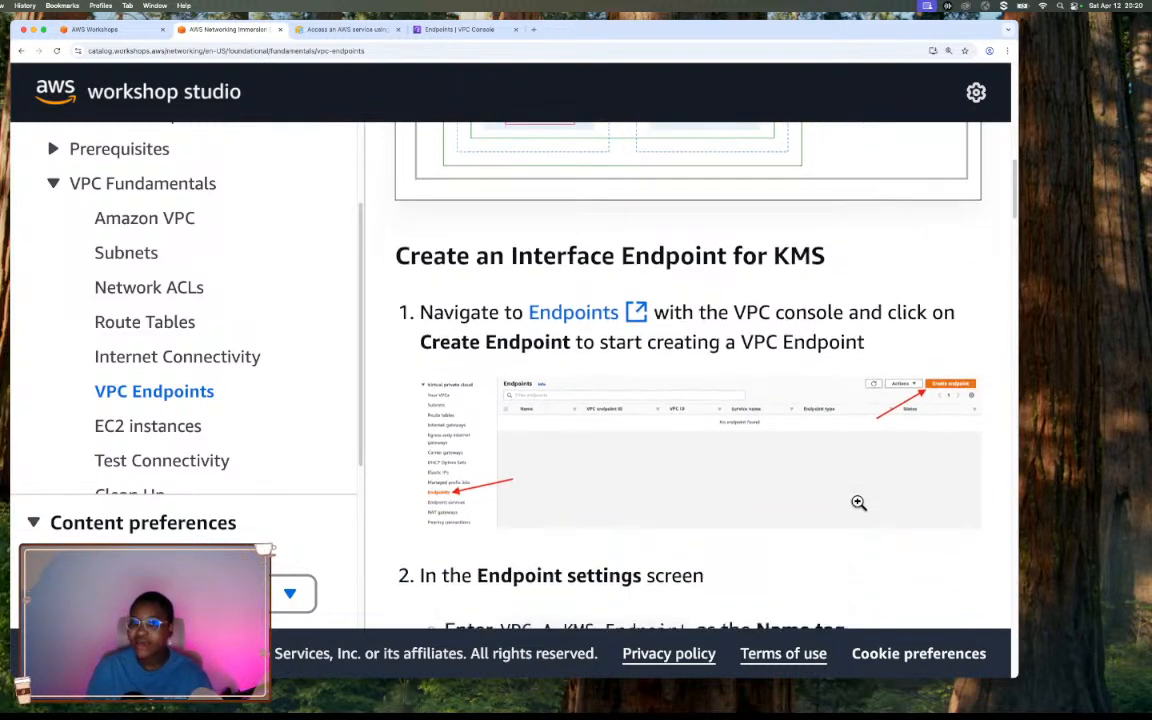
scroll(858, 502, down, 1)
scroll(858, 505, down, 2)
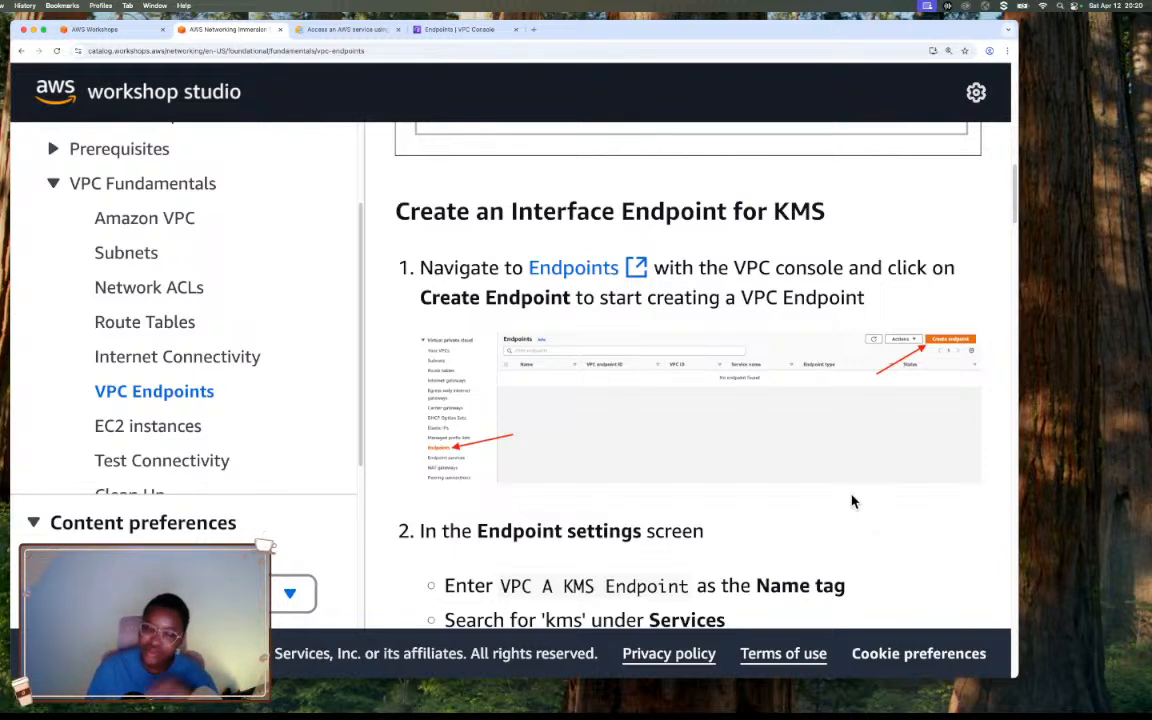
scroll(833, 450, down, 2)
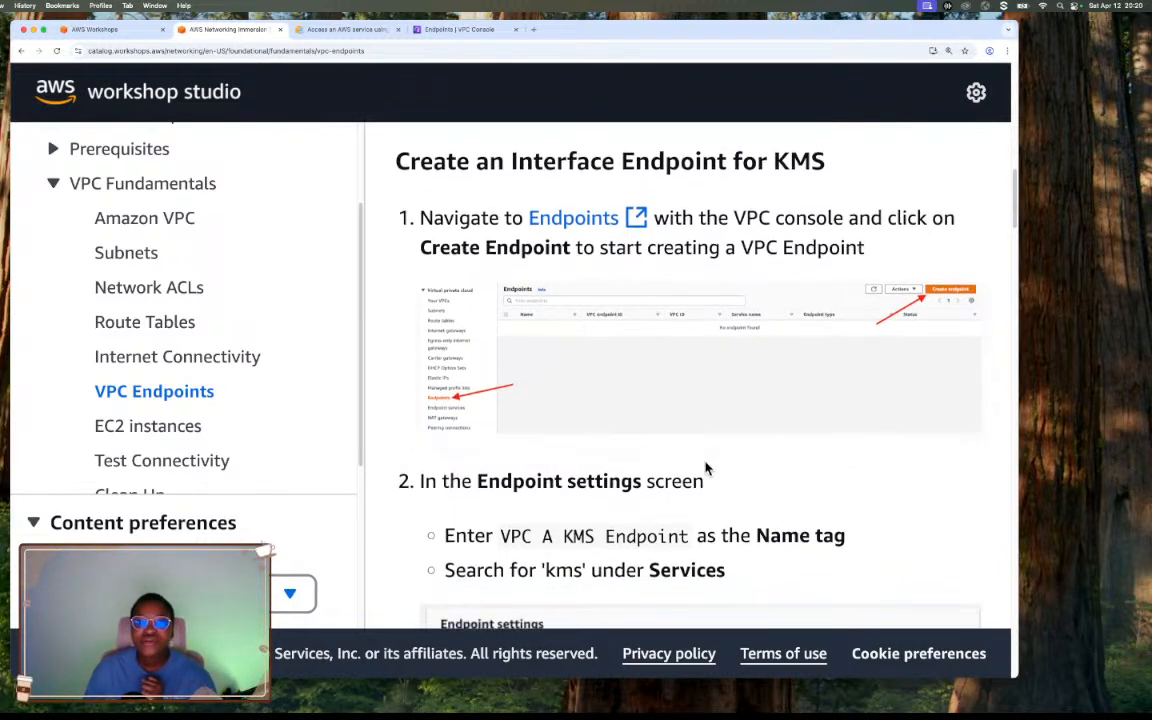
scroll(604, 237, down, 1)
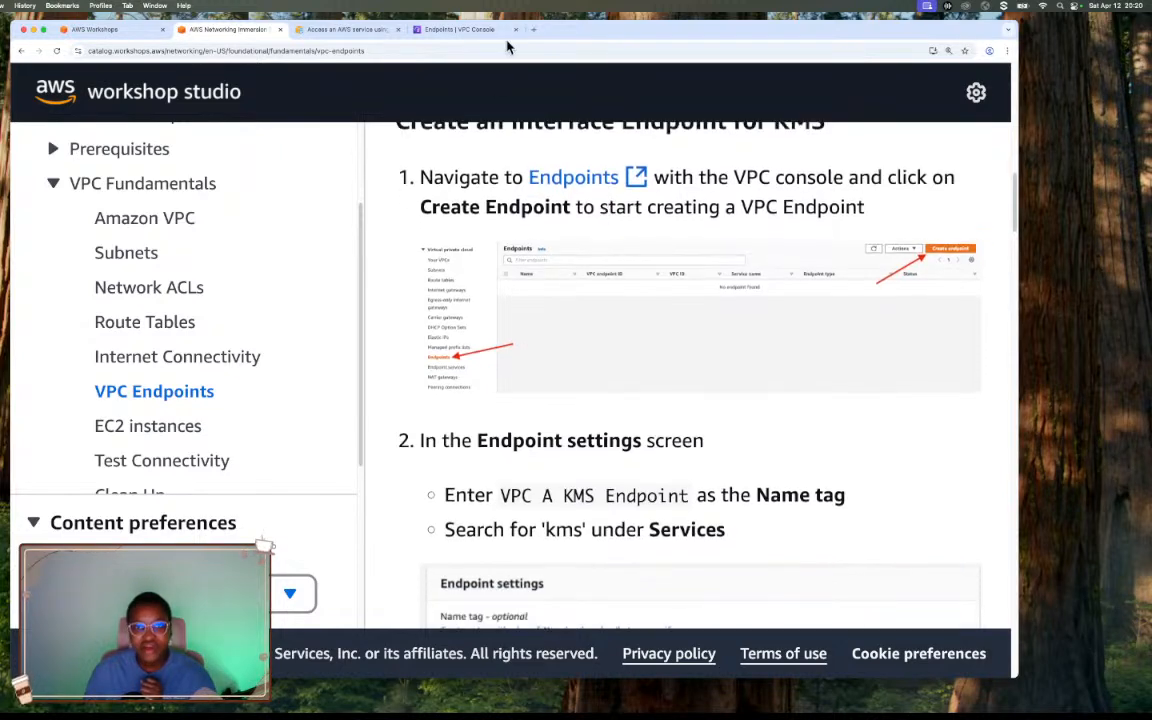
click(474, 33)
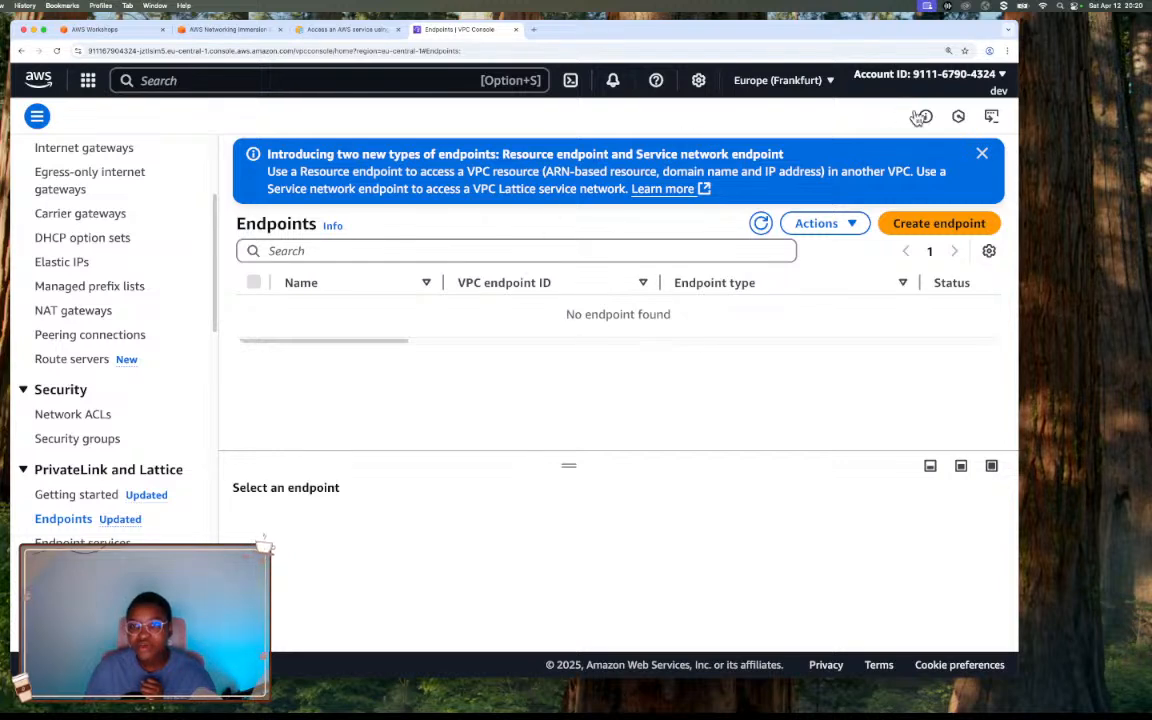
click(982, 155)
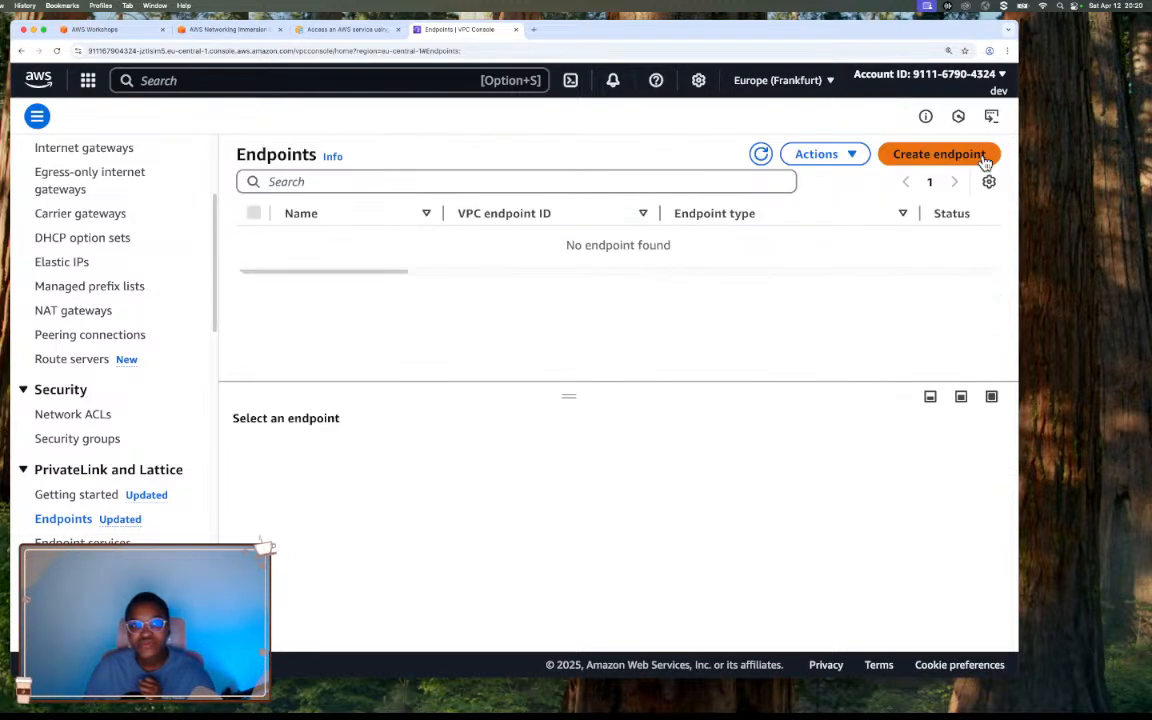
Search the console services for "vpc", close the results and locate Endpoints among the PrivateLink and Lattice entries.
click(239, 81)
text(vpc)
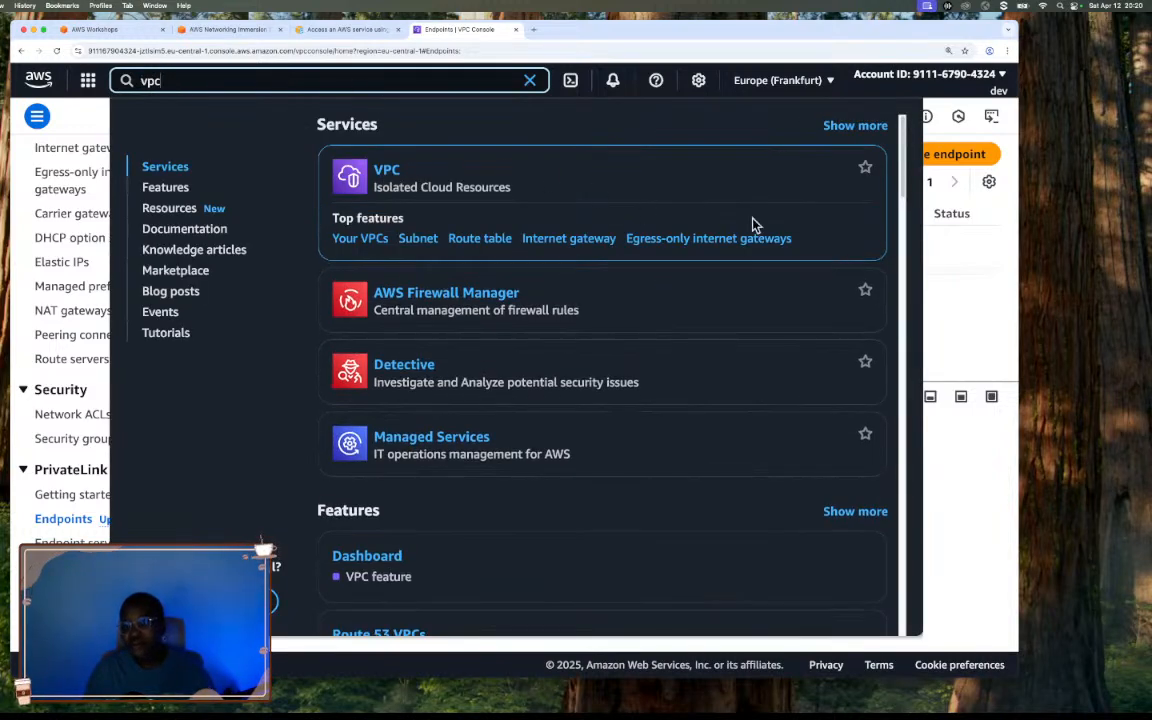
click(948, 288)
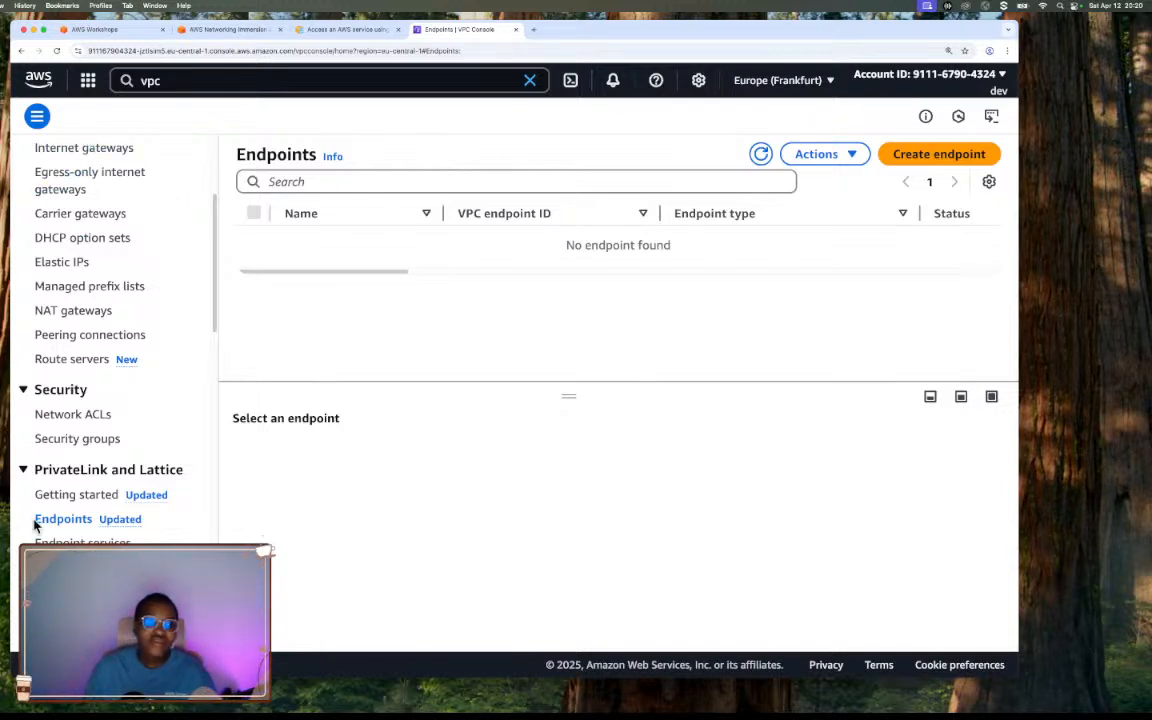
scroll(77, 434, up, 5)
scroll(77, 434, down, 10)
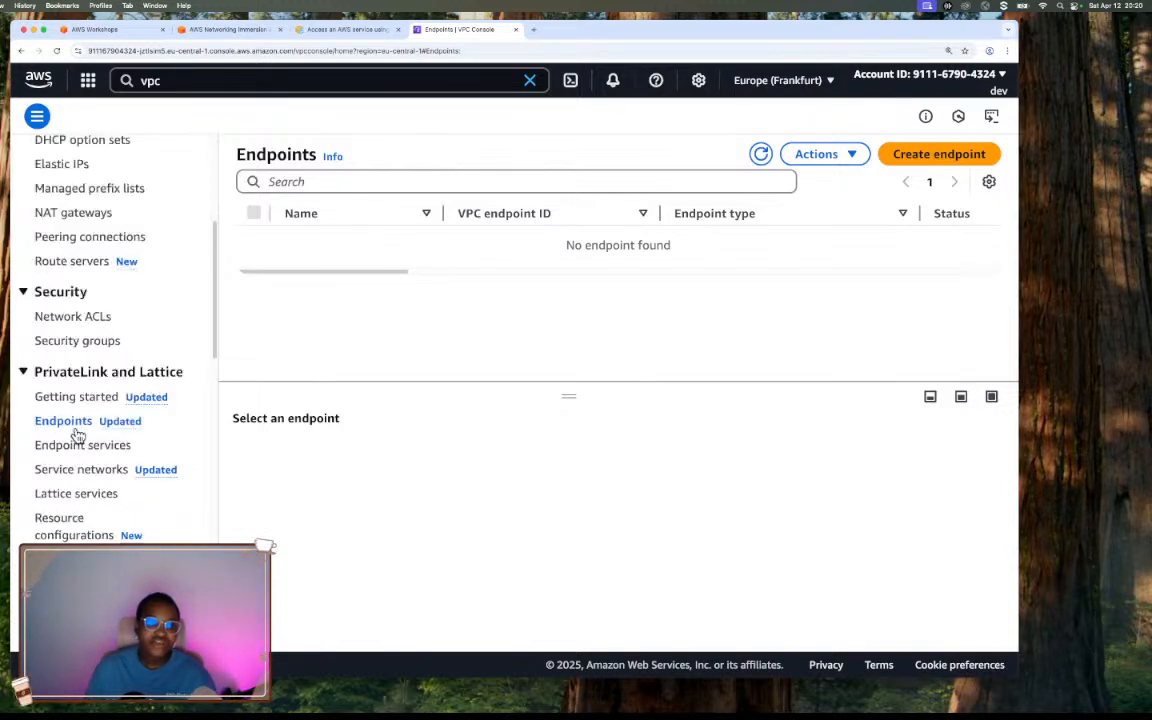
scroll(77, 434, up, 5)
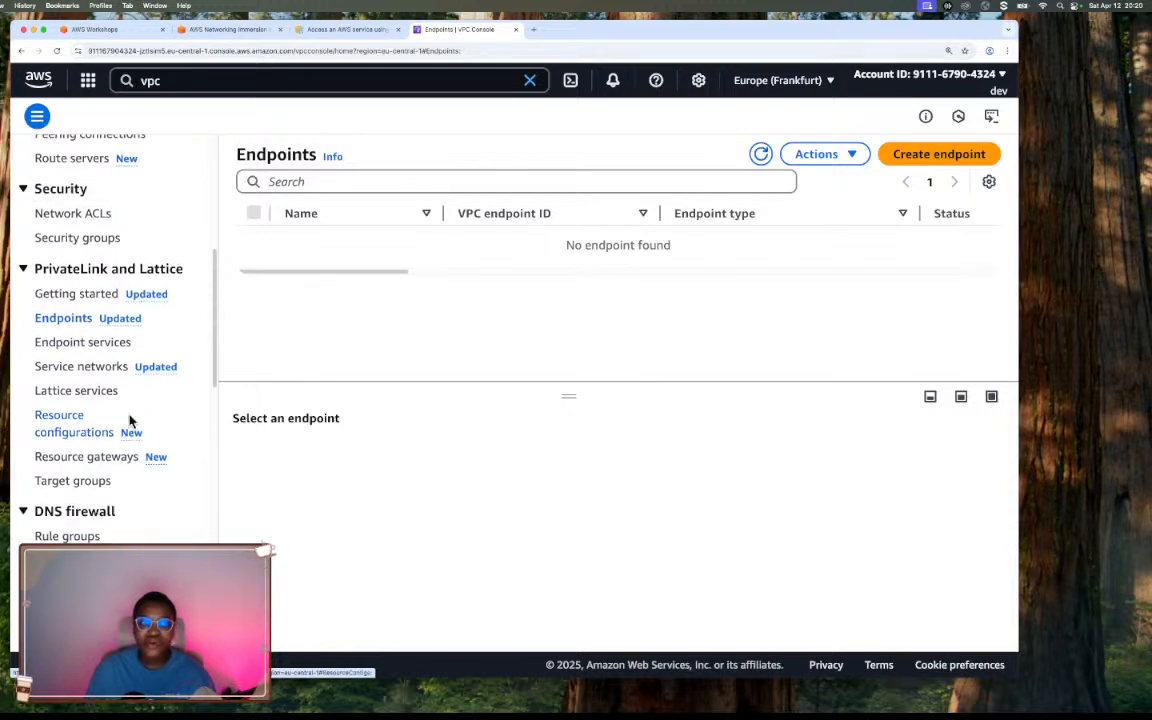
click(22, 270)
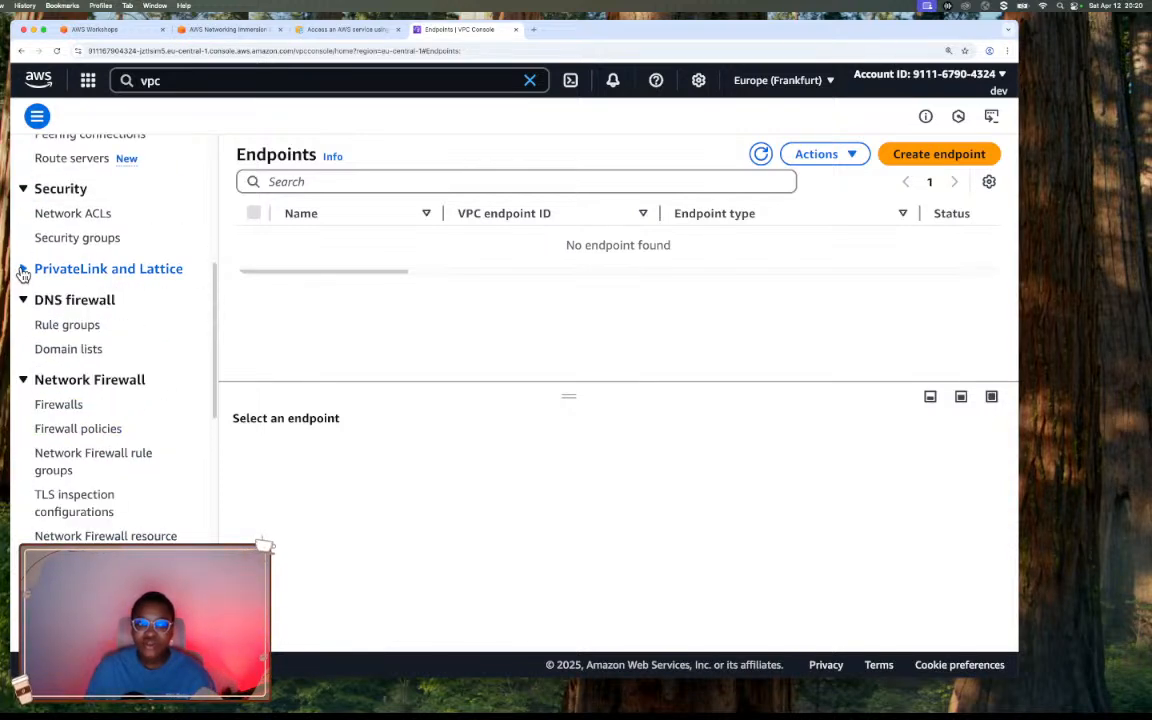
click(22, 270)
scroll(22, 275, down, 3)
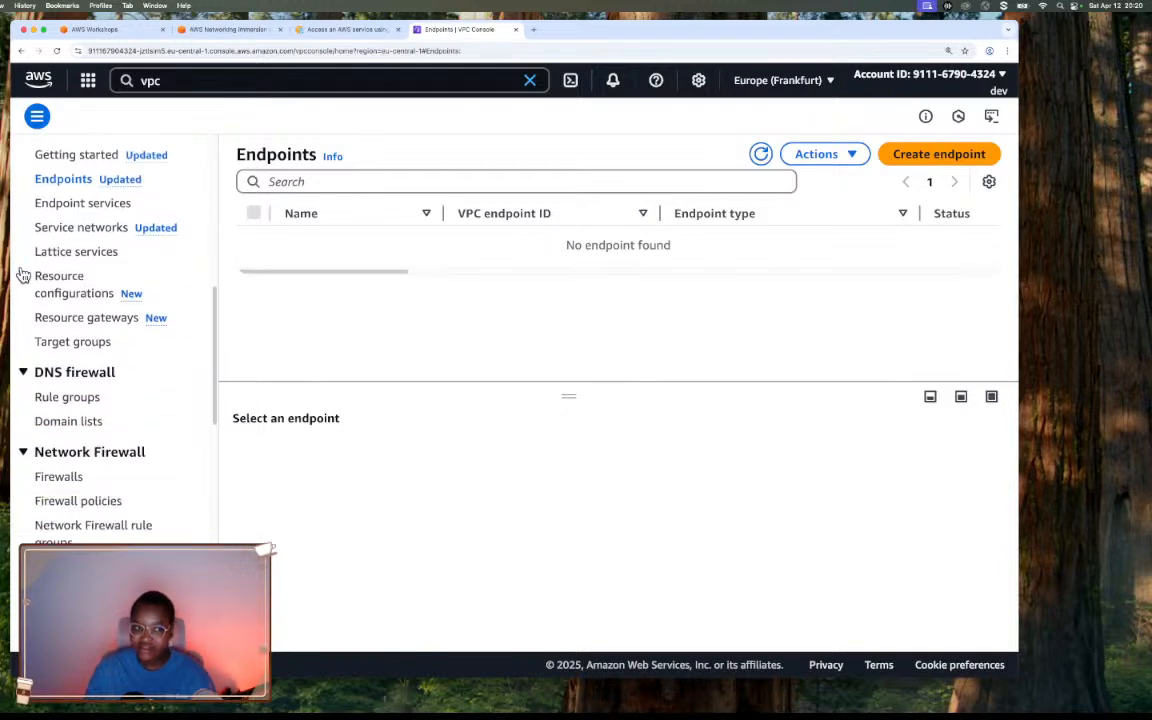
scroll(22, 272, up, 3)
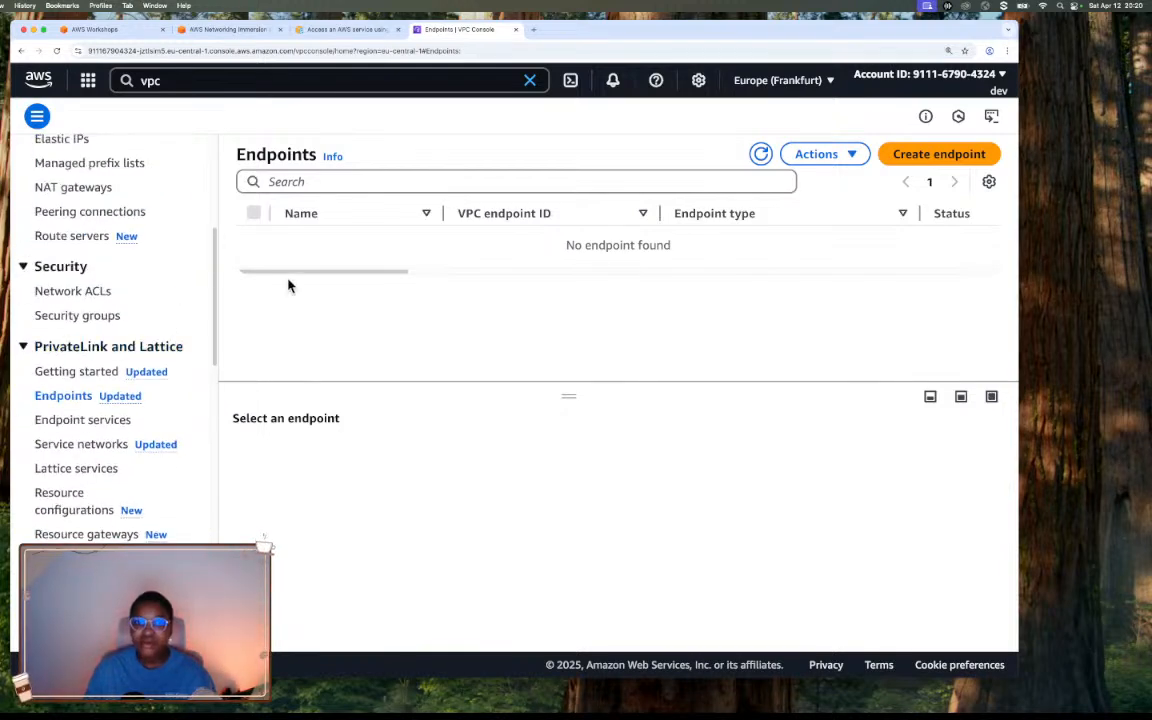
Open the form for creating a new endpoint, and close the interface VPC endpoint documentation page.
click(935, 157)
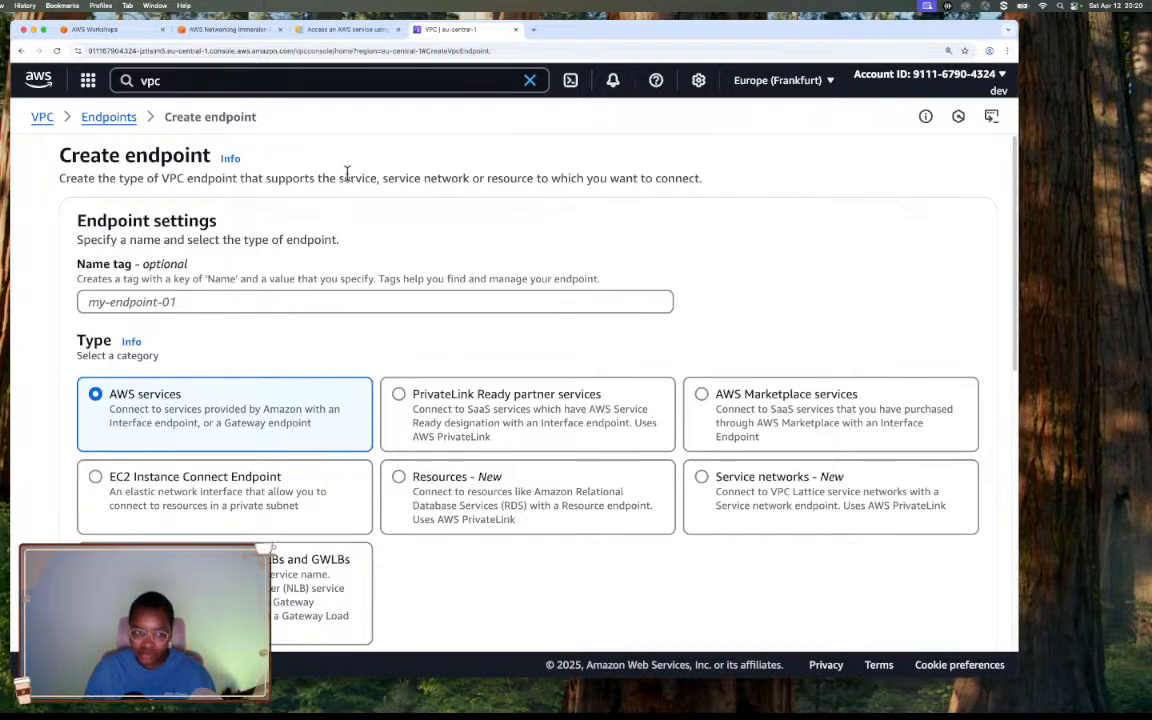
scroll(790, 235, down, 1)
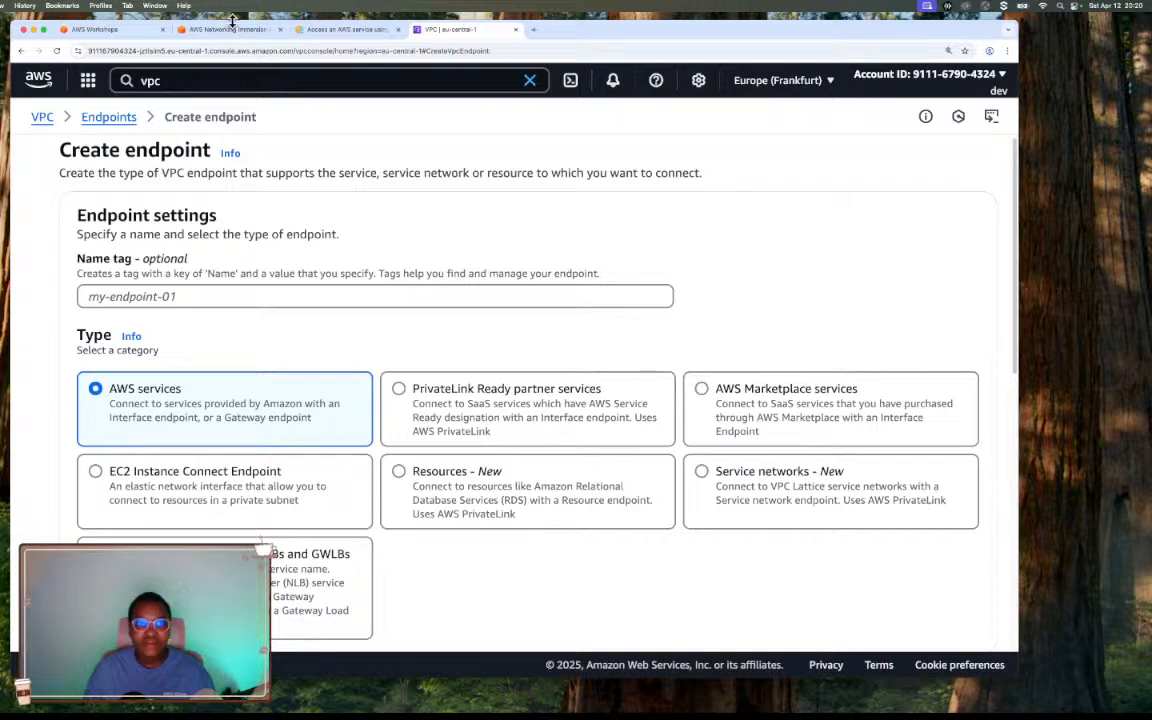
click(335, 30)
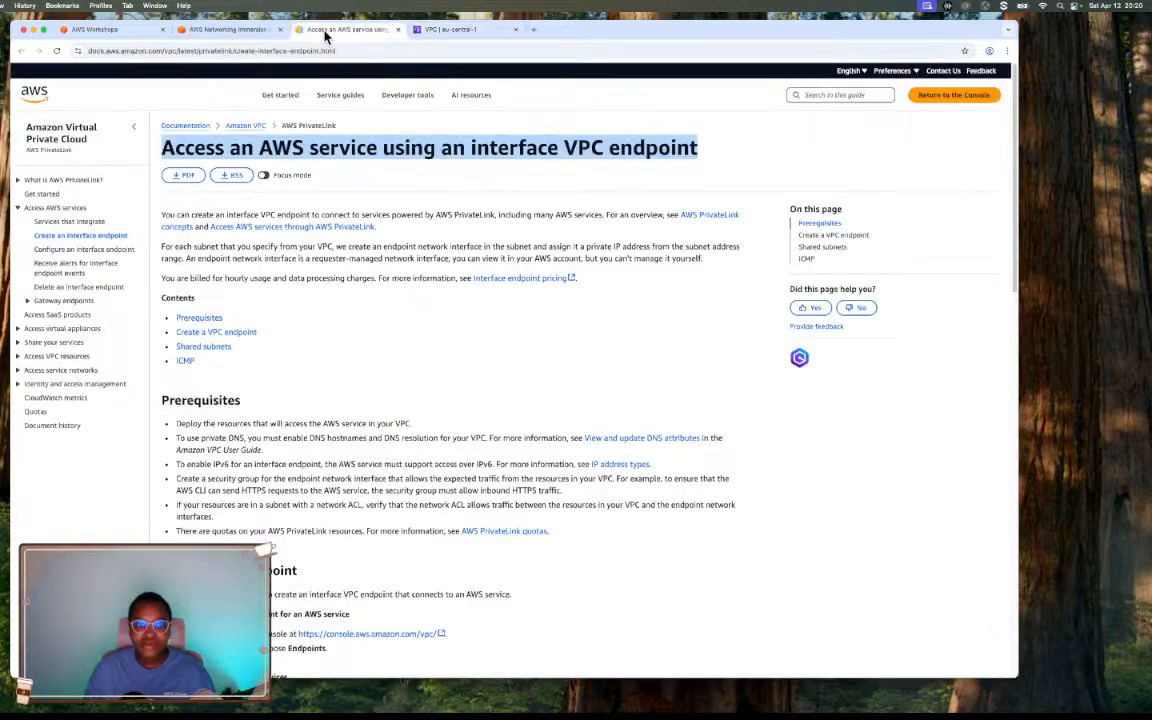
click(397, 30)
Copy "VPC A KMS Endpoint" from the workshop instructions into the new endpoint's name tag.
click(255, 30)
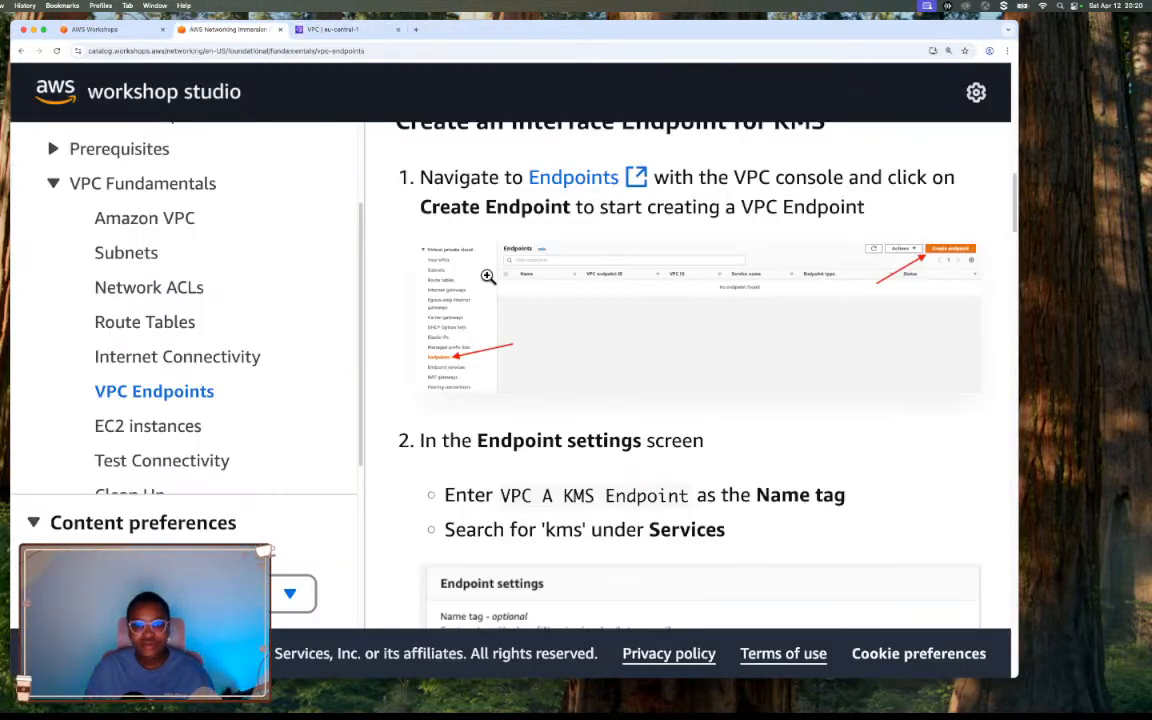
scroll(487, 275, down, 2)
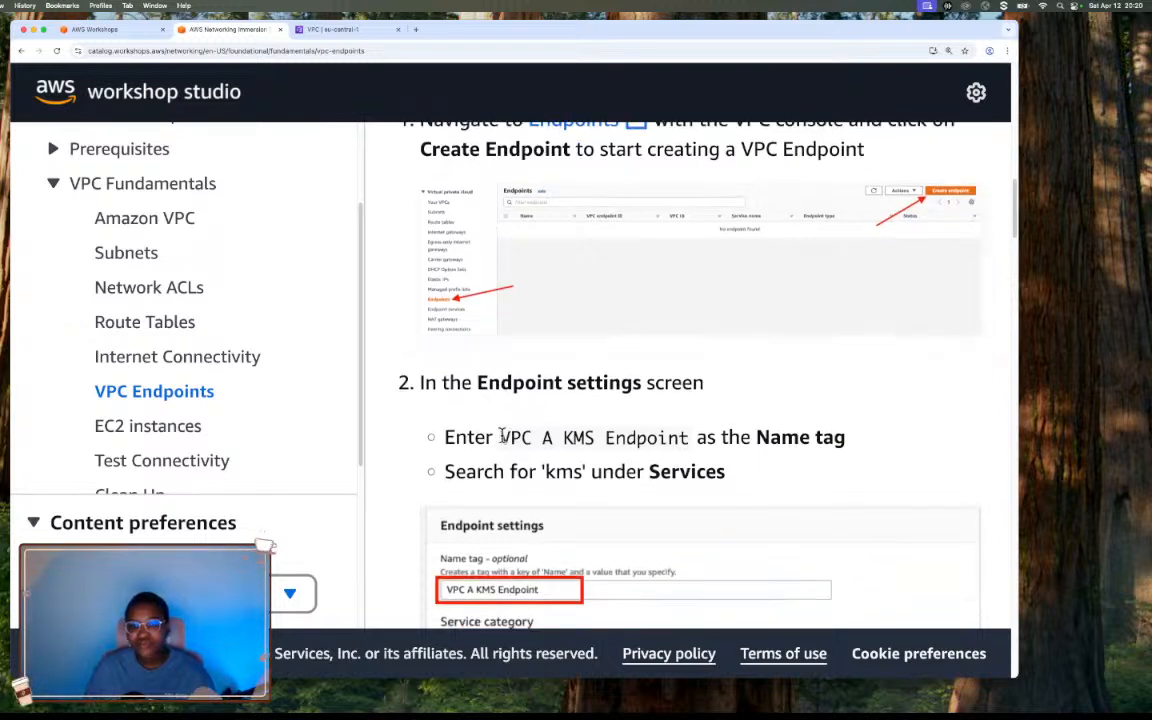
drag(501, 437, 690, 441)
key(super+c)
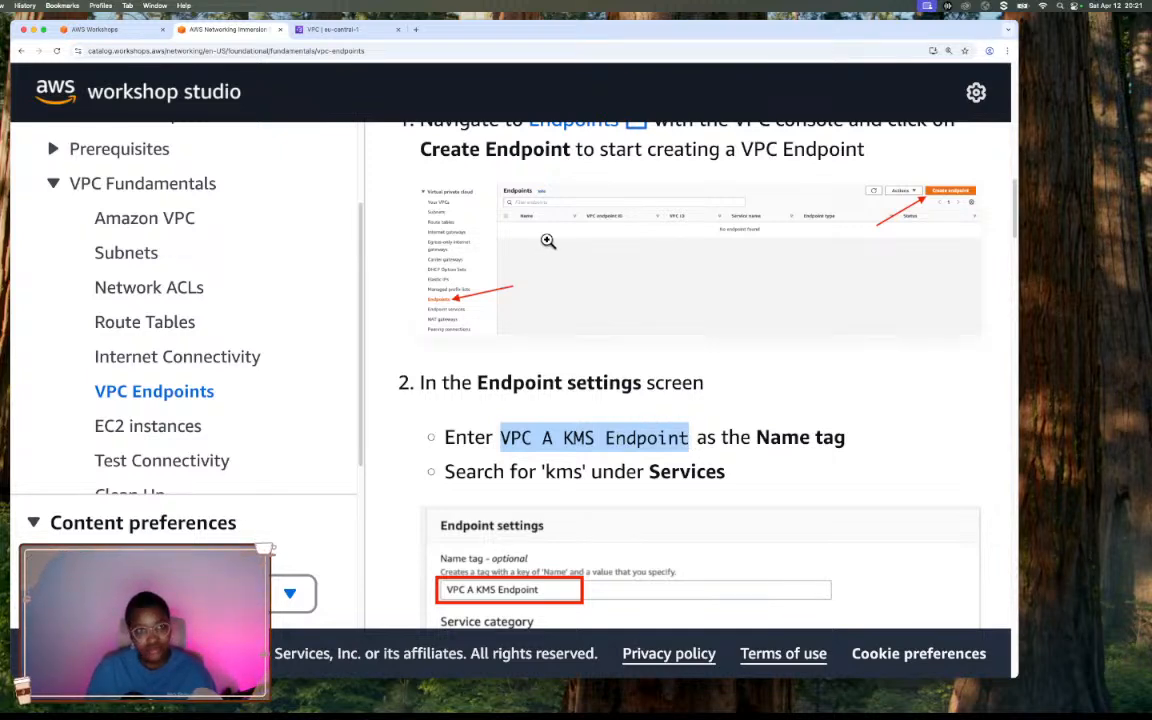
click(334, 29)
click(345, 295)
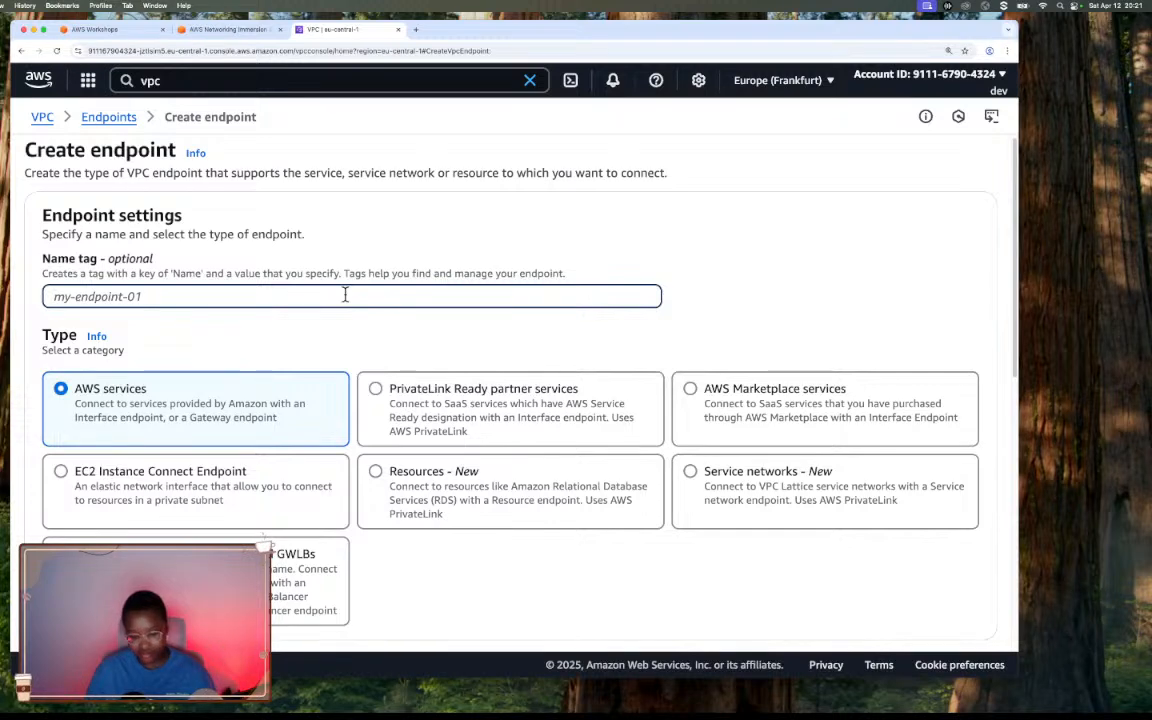
key(super+v)
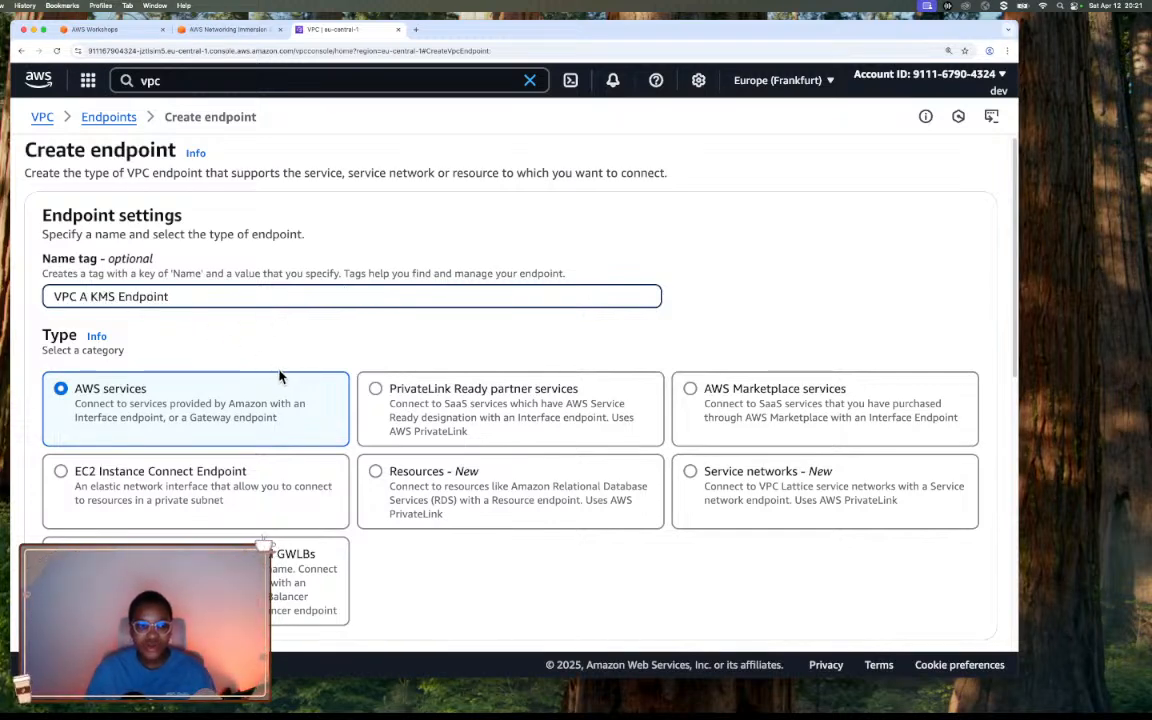
Choose AWS services as the endpoint's type category.
scroll(262, 368, down, 1)
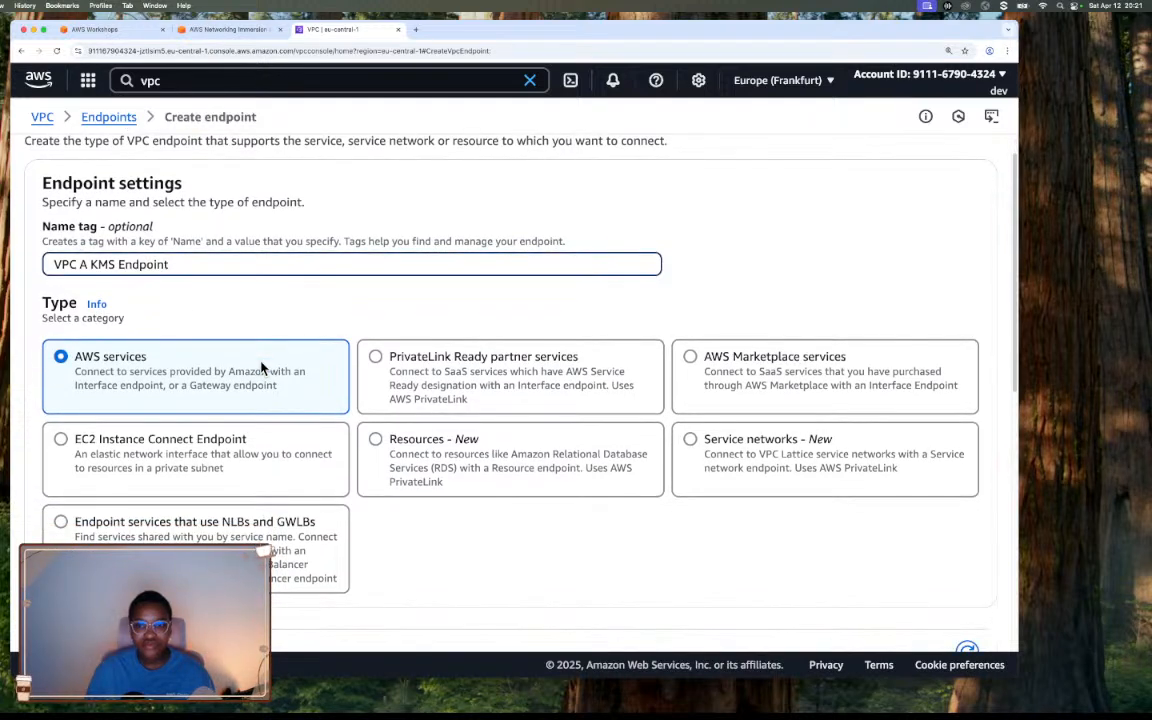
scroll(262, 368, down, 1)
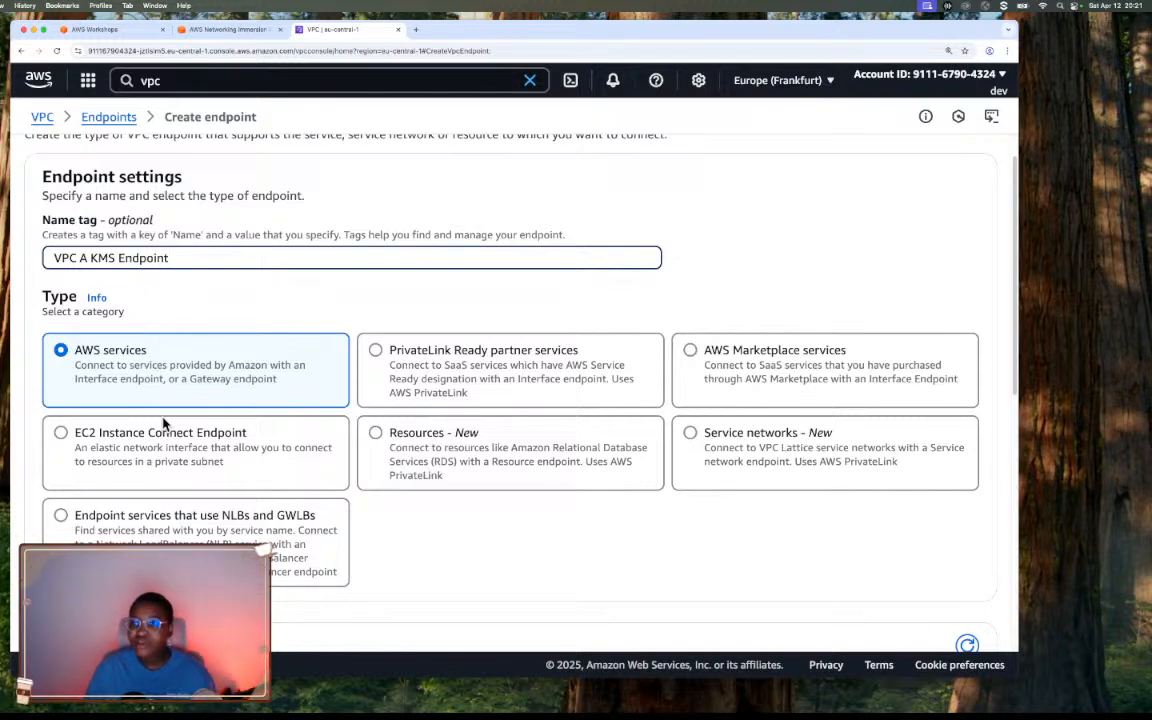
click(113, 388)
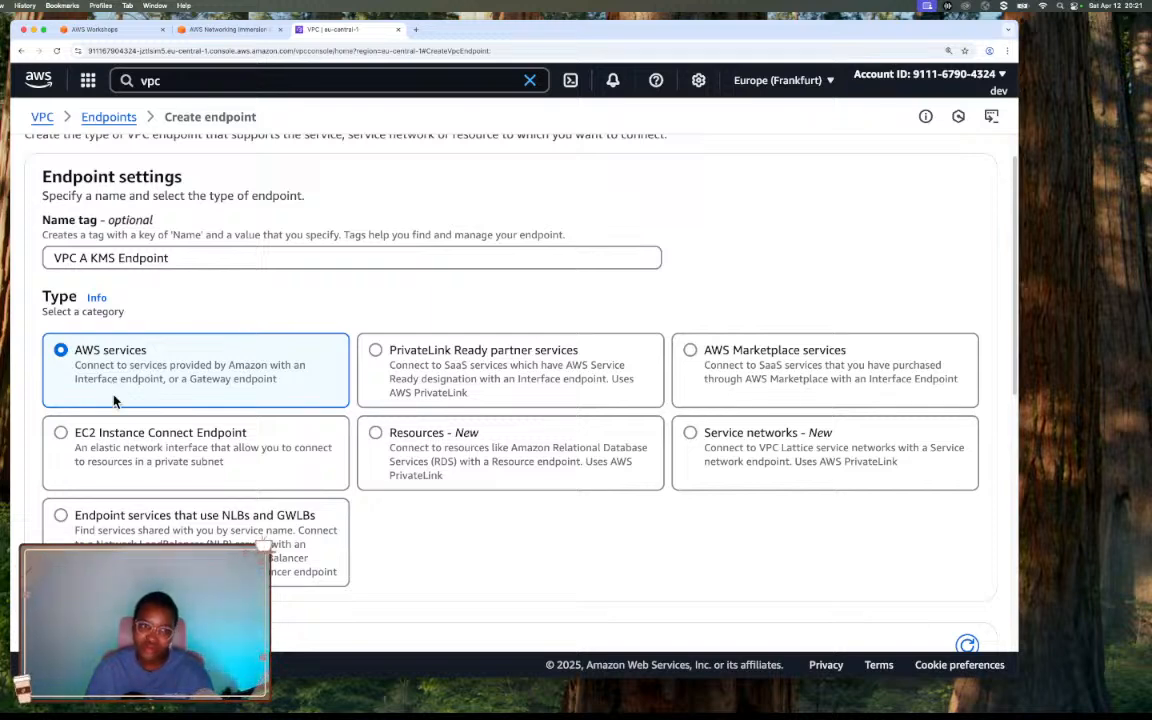
Return to the workshop and read the instructions on endpoint settings, KMS service selection and the VPC section.
click(220, 30)
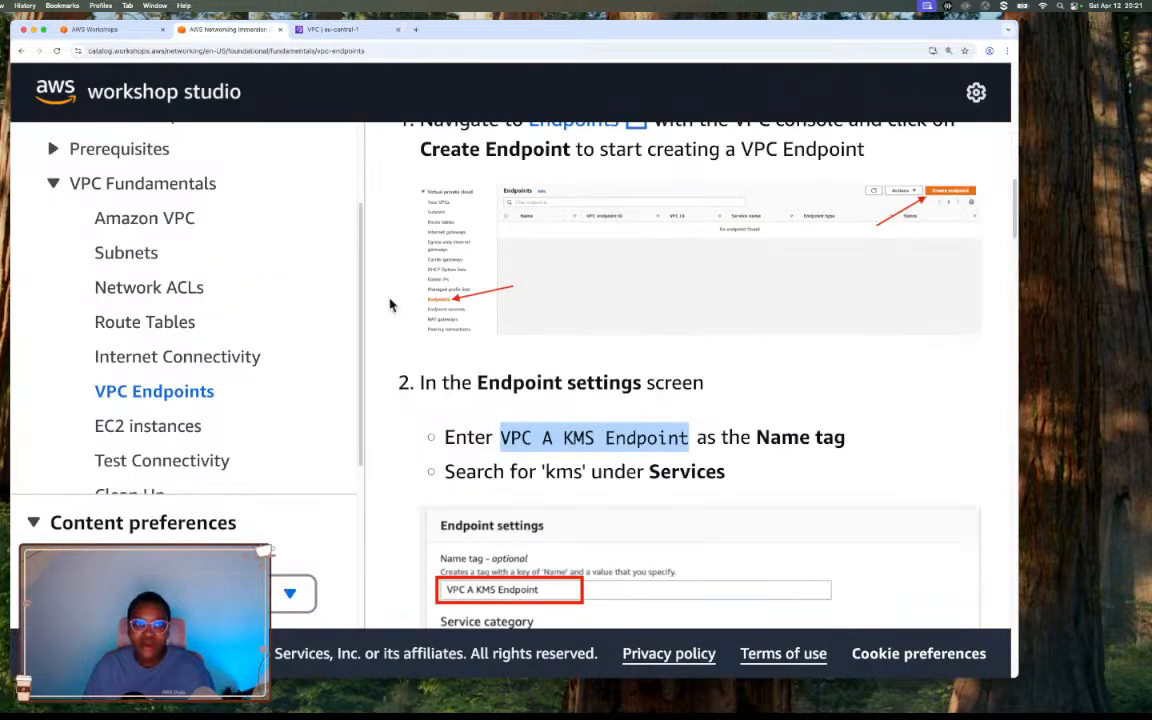
scroll(656, 355, up, 1)
scroll(600, 370, down, 4)
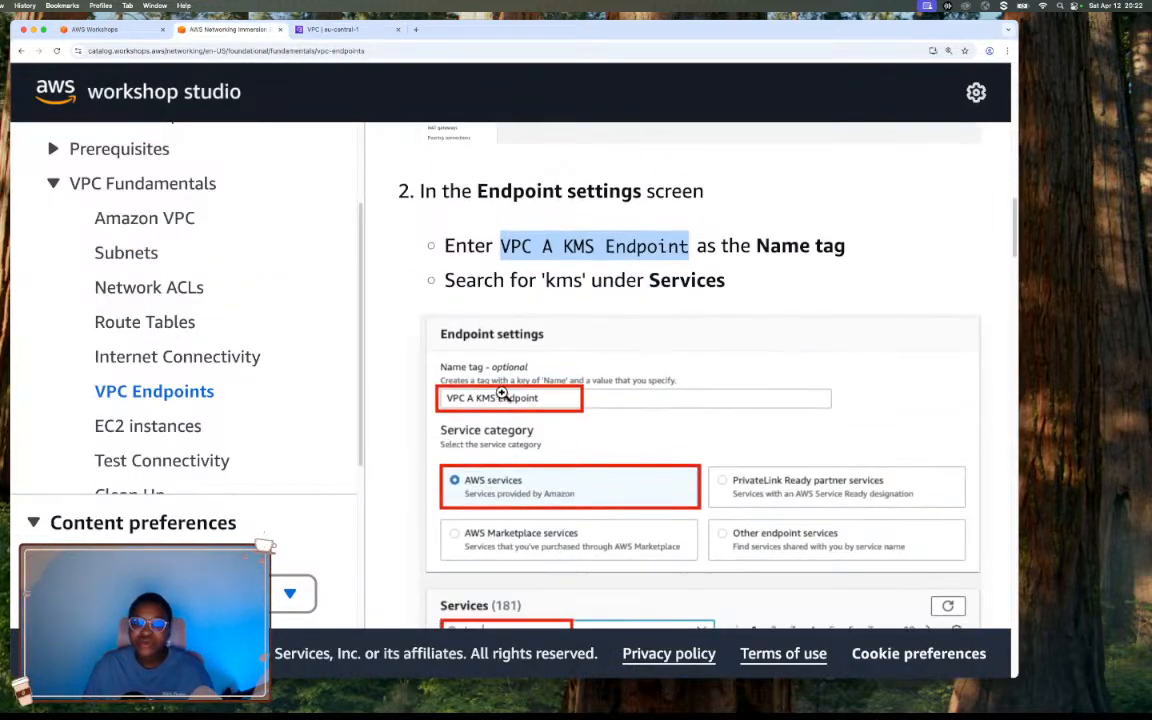
scroll(540, 398, down, 2)
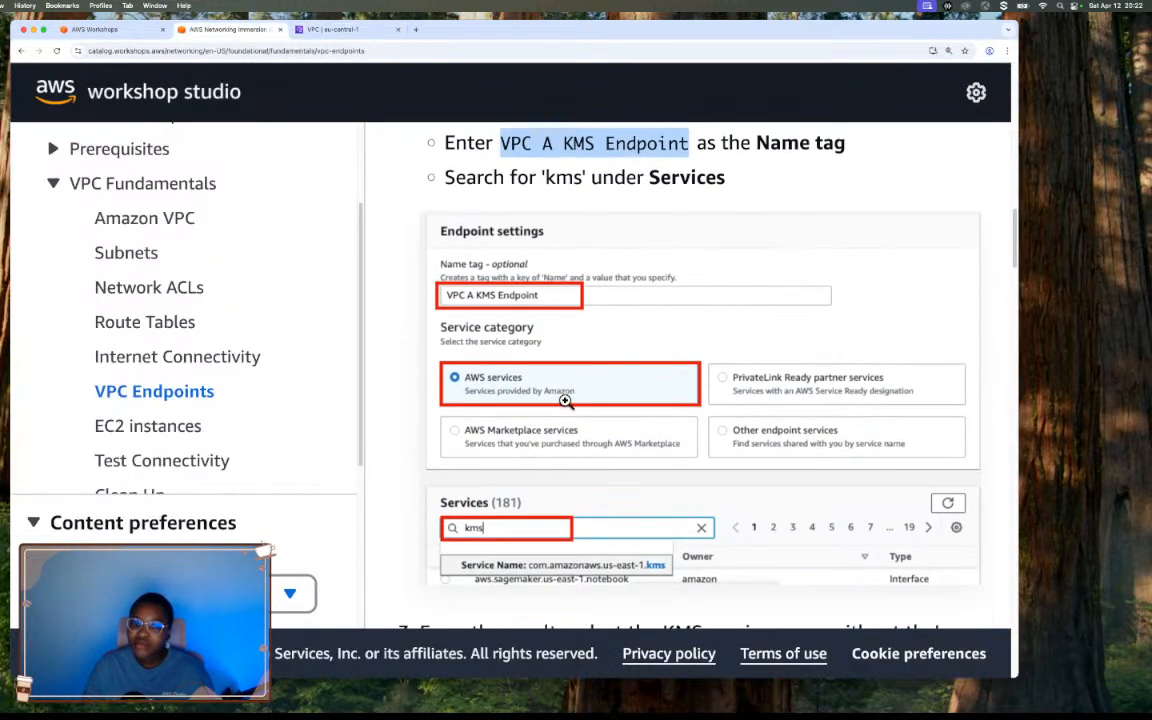
scroll(565, 400, down, 1)
scroll(681, 369, down, 3)
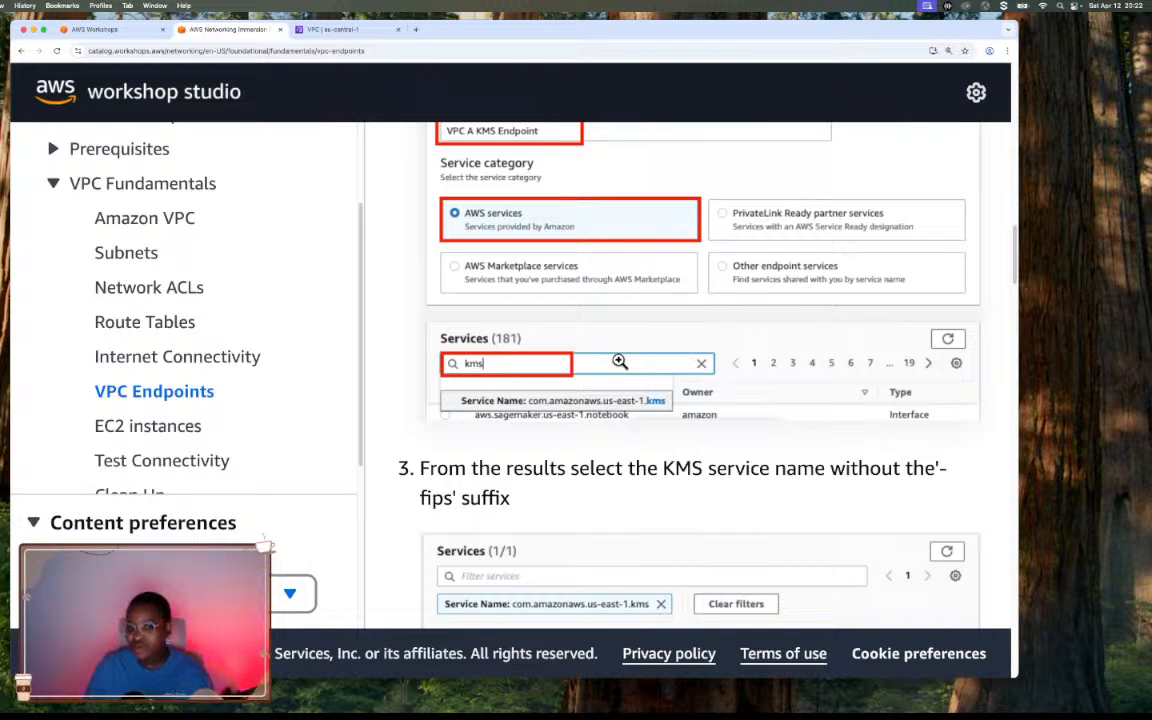
scroll(620, 362, down, 3)
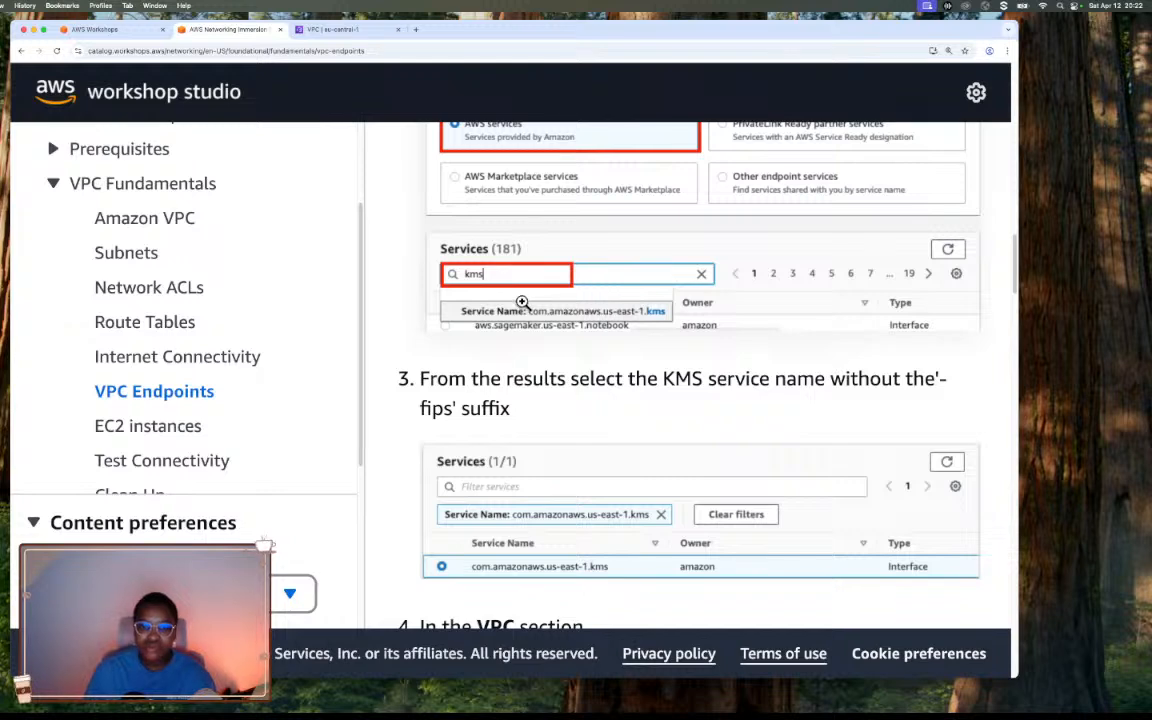
scroll(521, 302, down, 3)
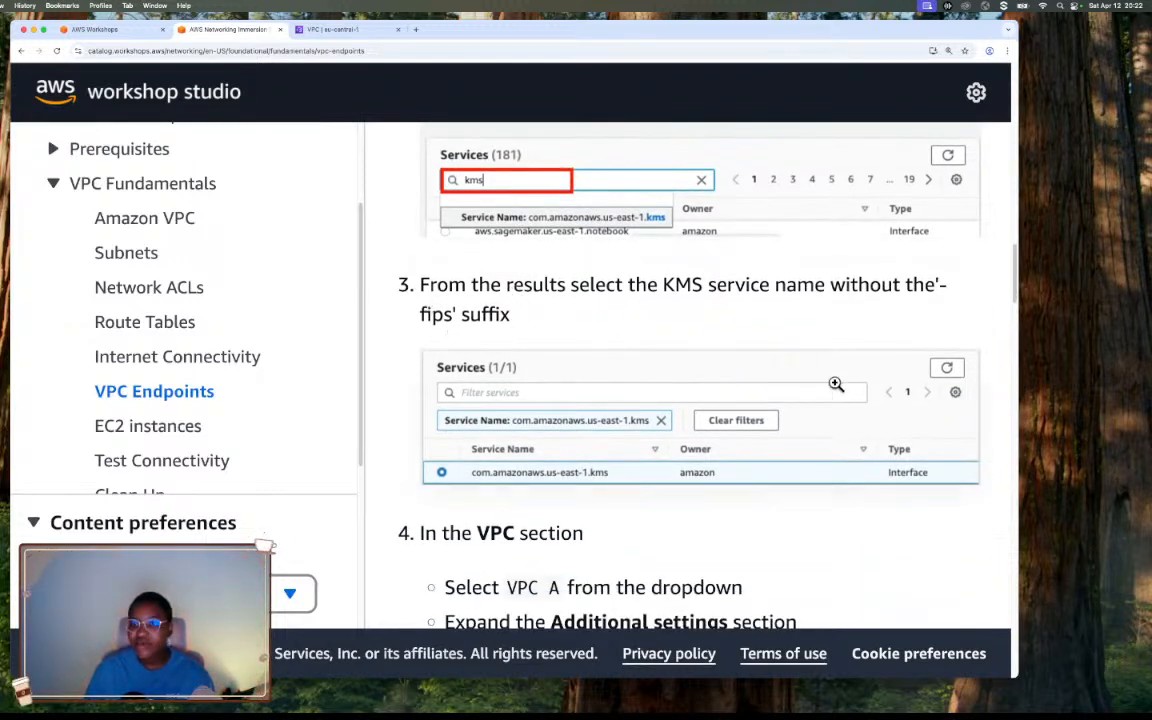
scroll(714, 390, down, 3)
scroll(714, 390, down, 5)
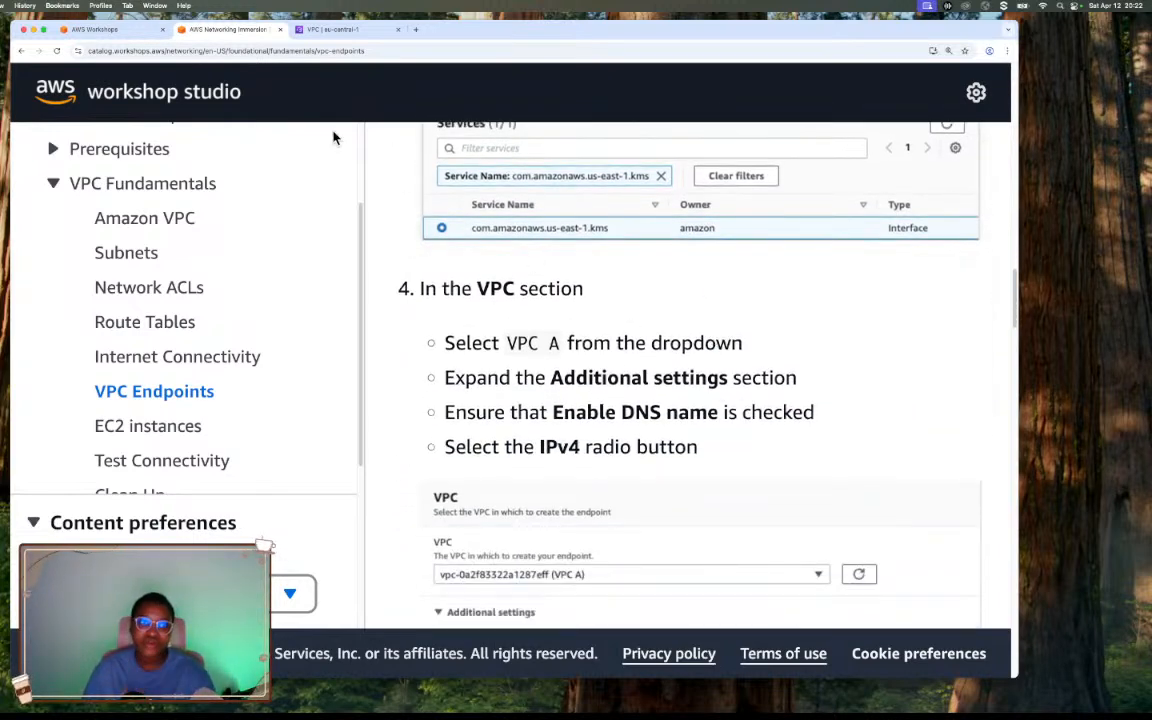
Return to the create endpoint form and browse the first pages of the available AWS services for the KMS entry.
click(302, 27)
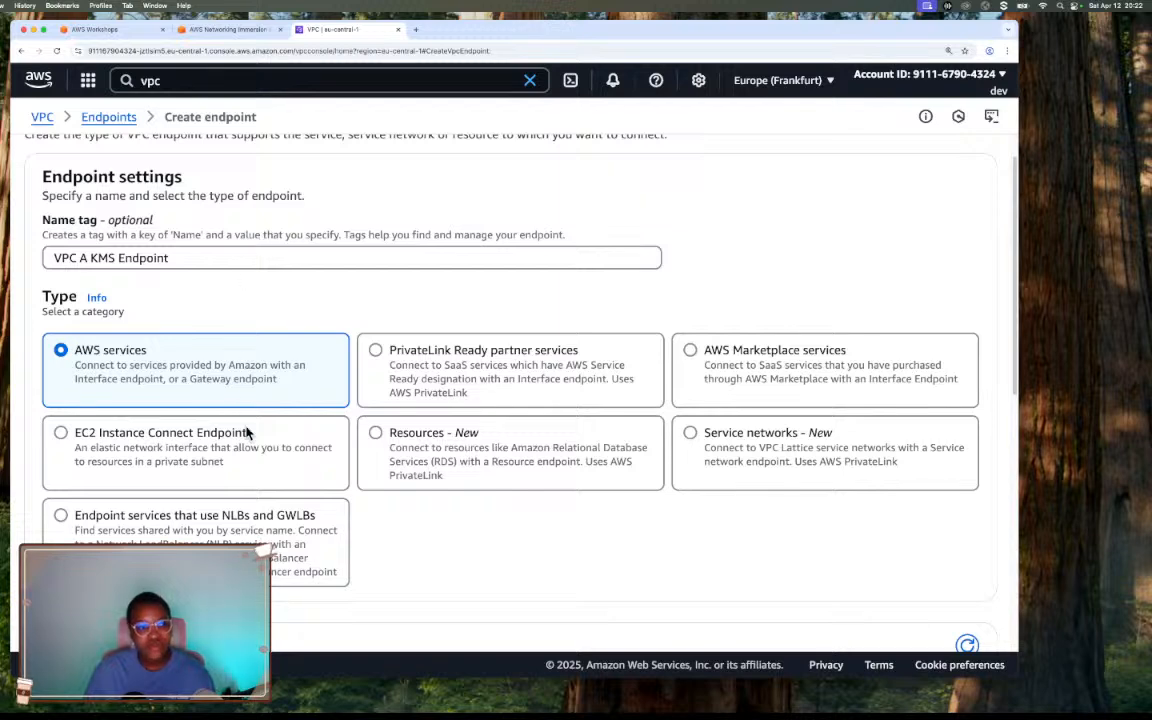
scroll(249, 430, down, 1)
scroll(388, 490, down, 5)
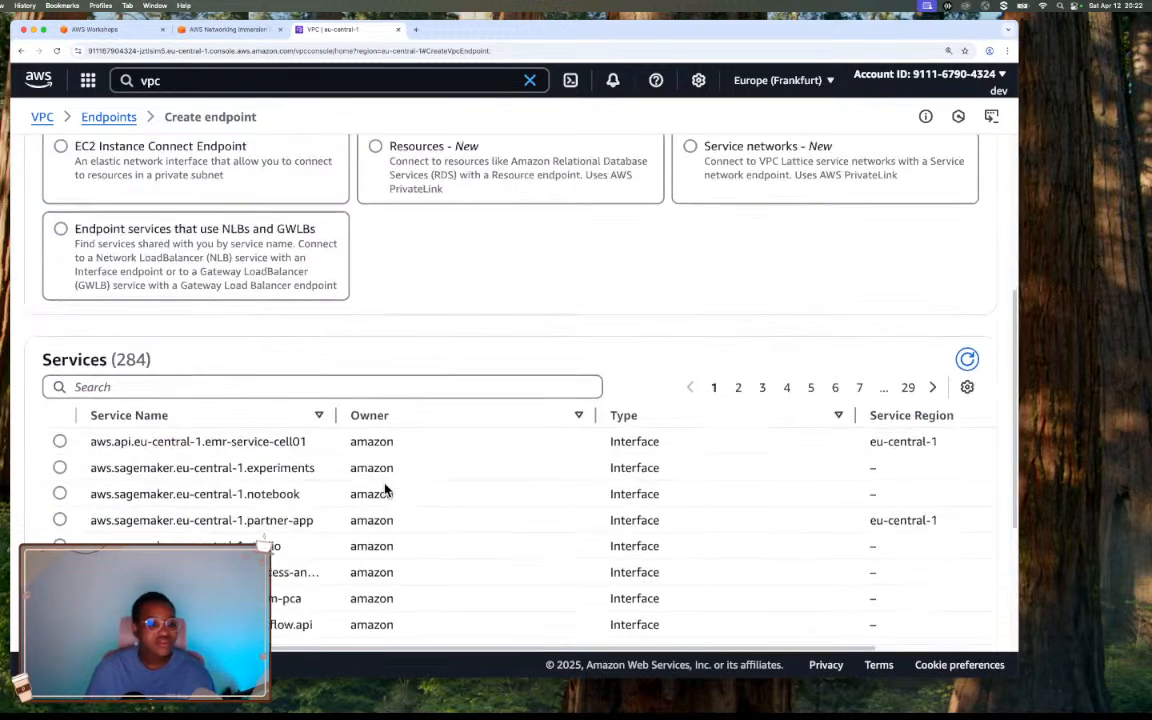
scroll(388, 490, down, 2)
scroll(397, 469, up, 1)
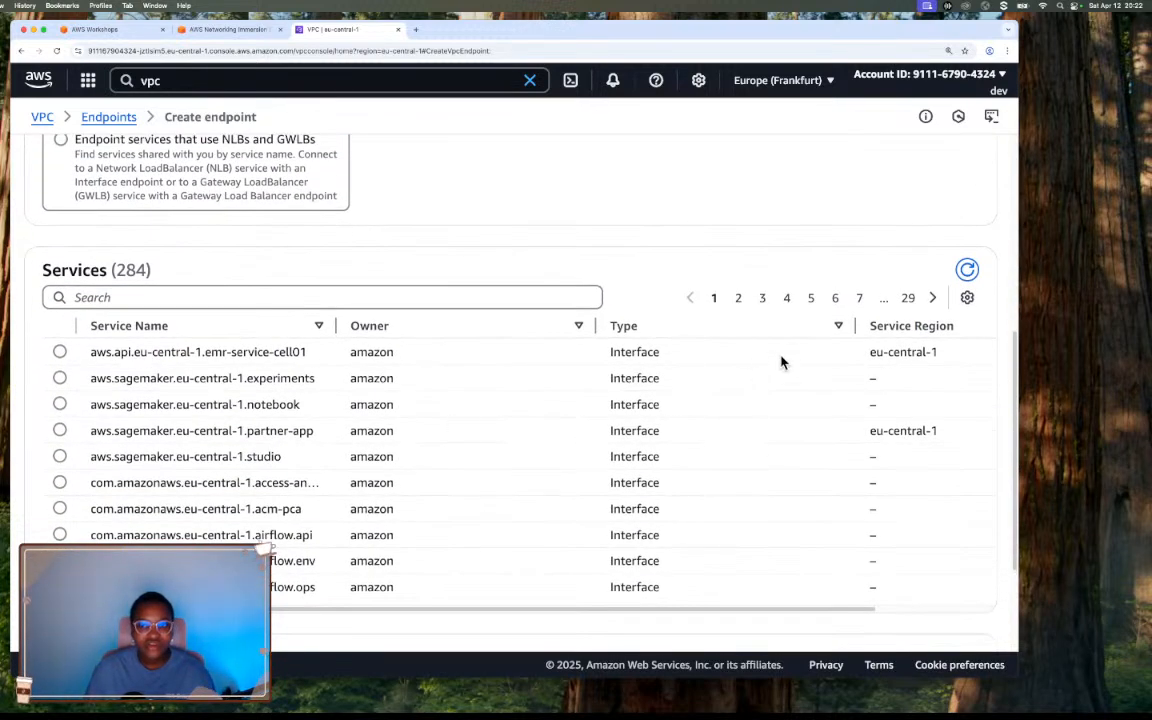
click(738, 298)
click(762, 298)
click(786, 298)
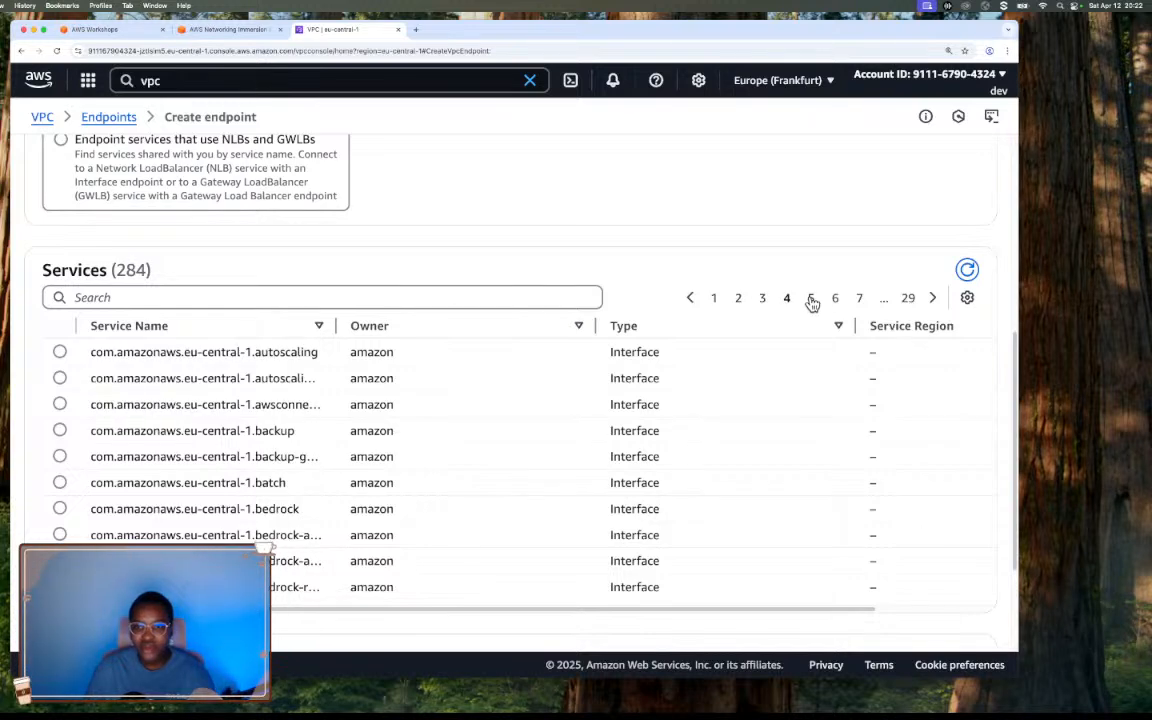
click(811, 298)
click(835, 298)
click(858, 298)
Filter the services for "kms" by service name com.amazonaws.eu-central-1.kms and select that service for the endpoint.
click(267, 298)
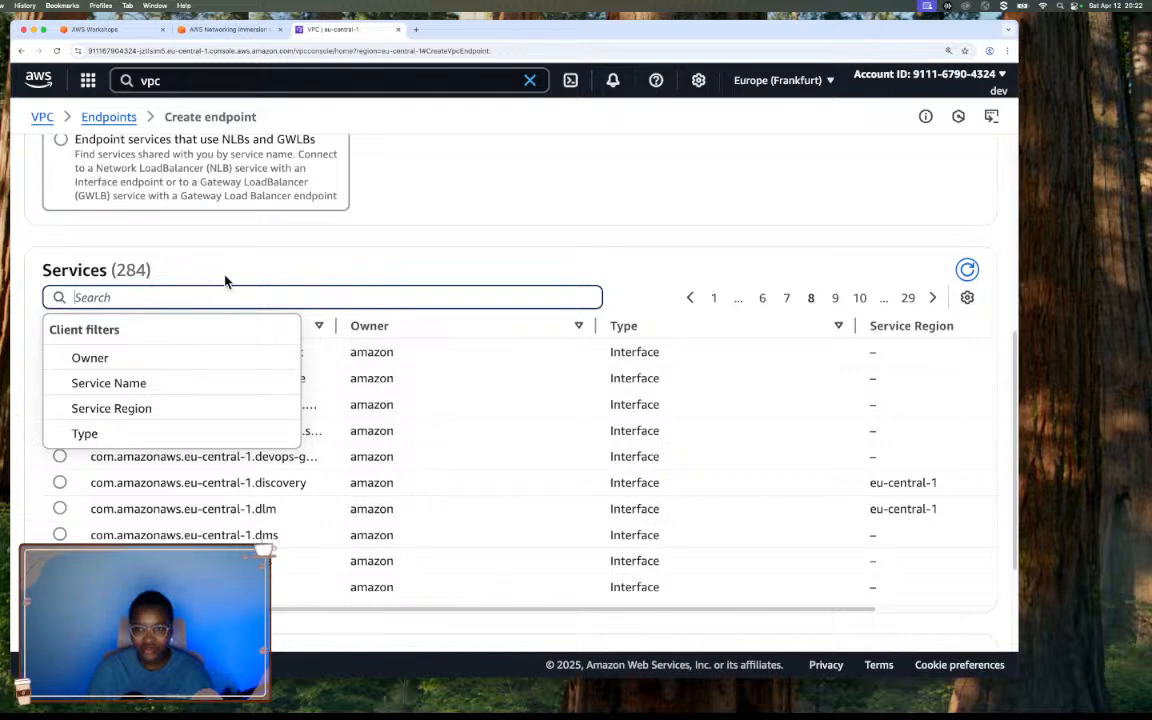
click(228, 279)
click(170, 292)
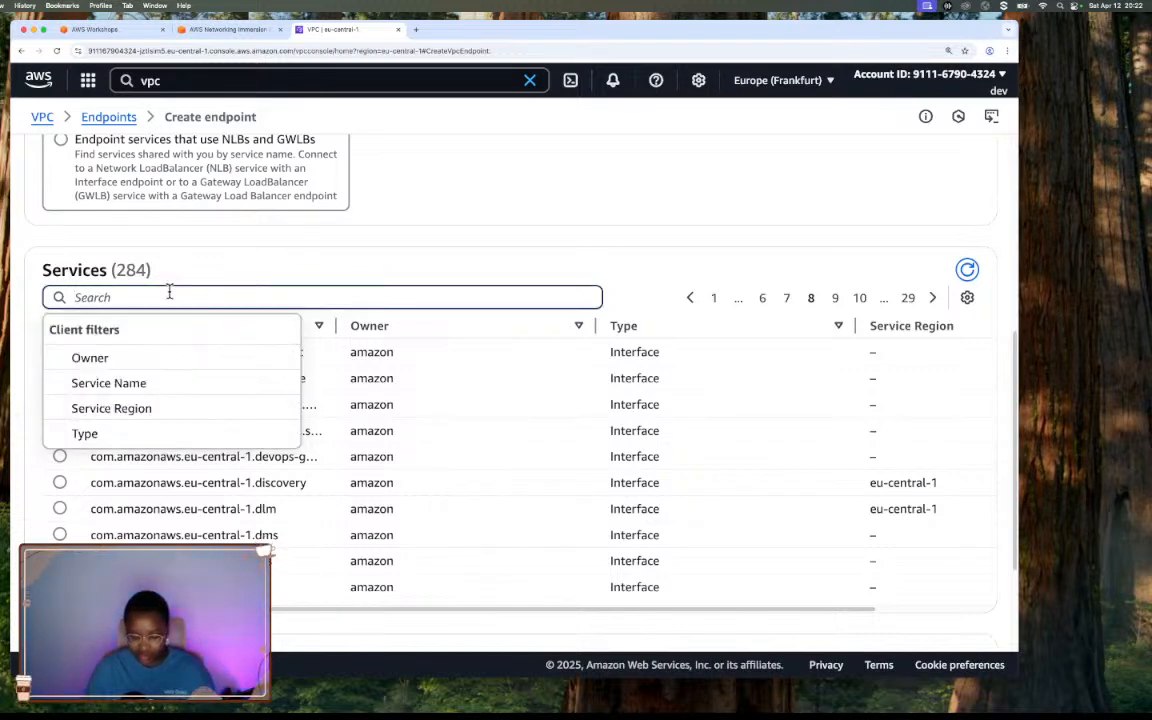
text(kms)
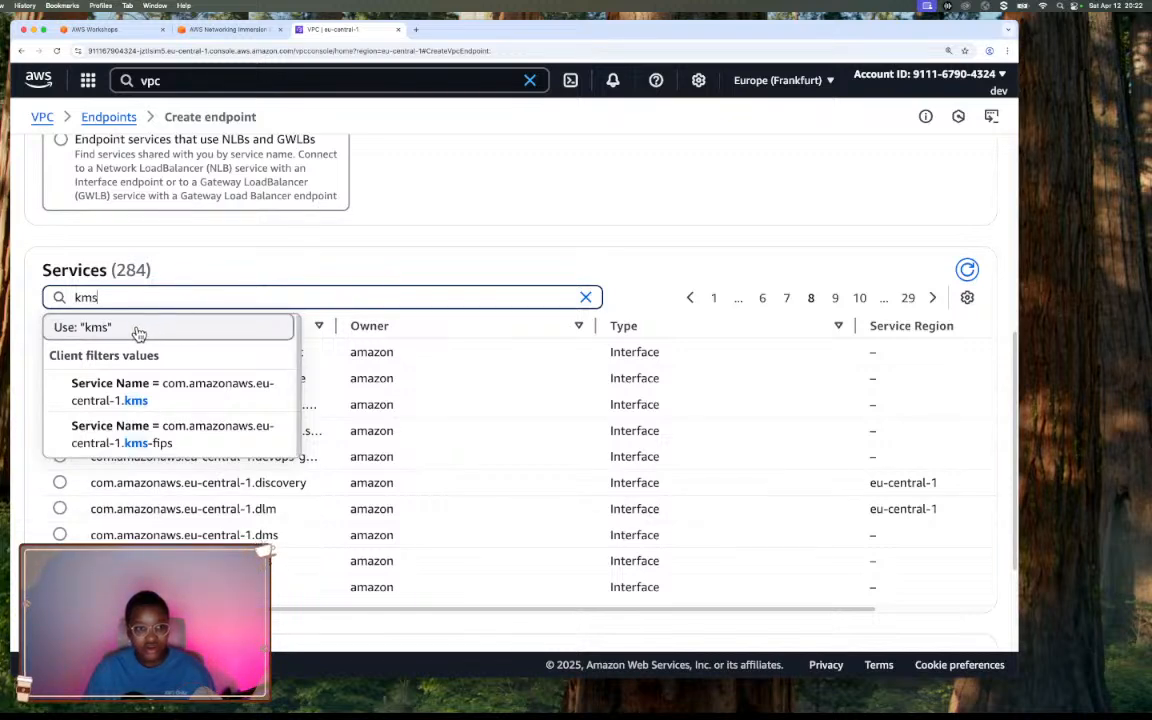
click(190, 400)
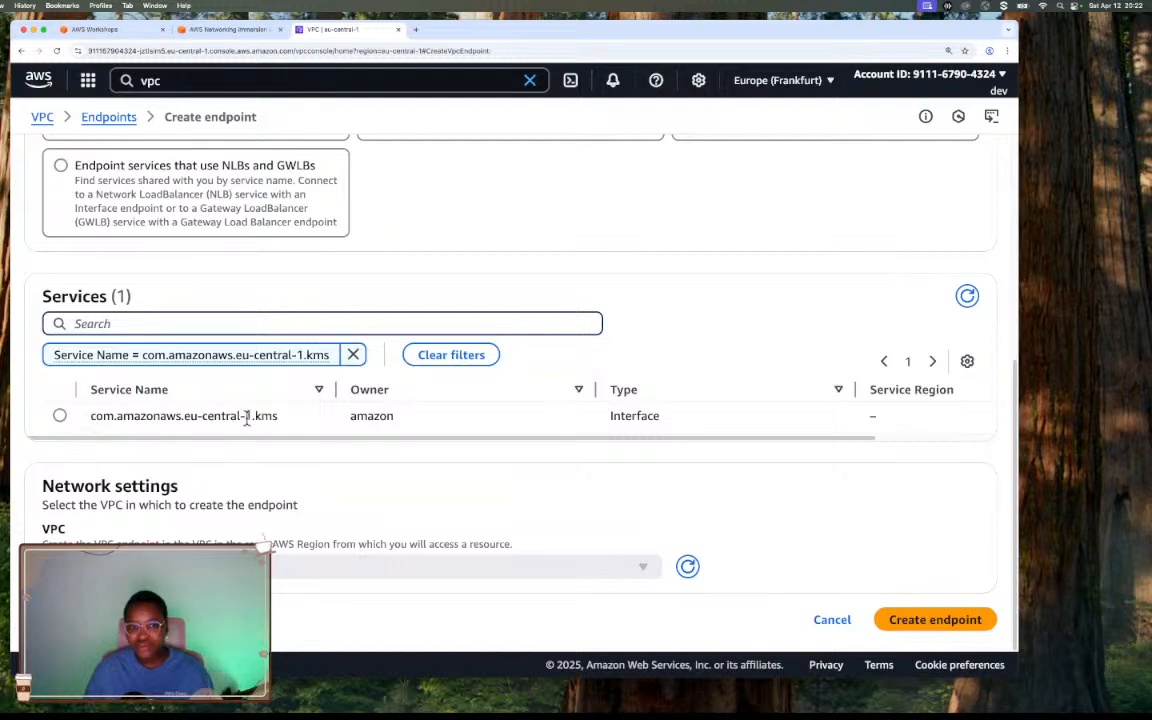
click(59, 417)
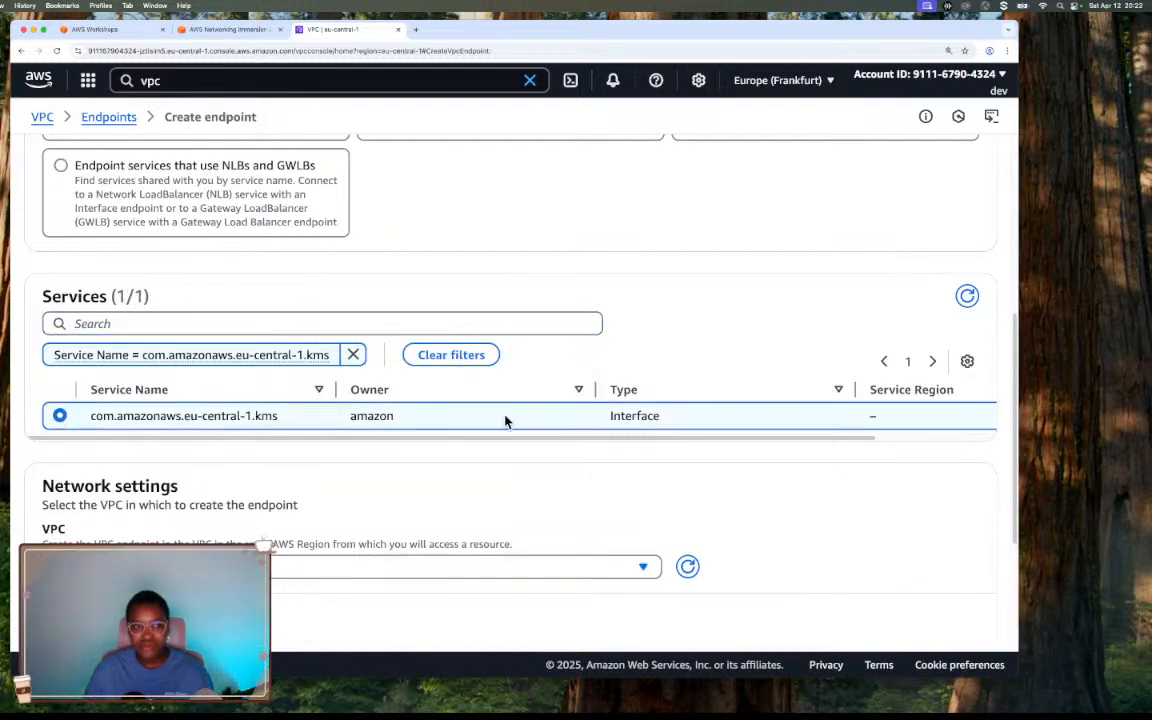
Set VPC A as the endpoint's VPC in the network settings.
scroll(505, 421, down, 3)
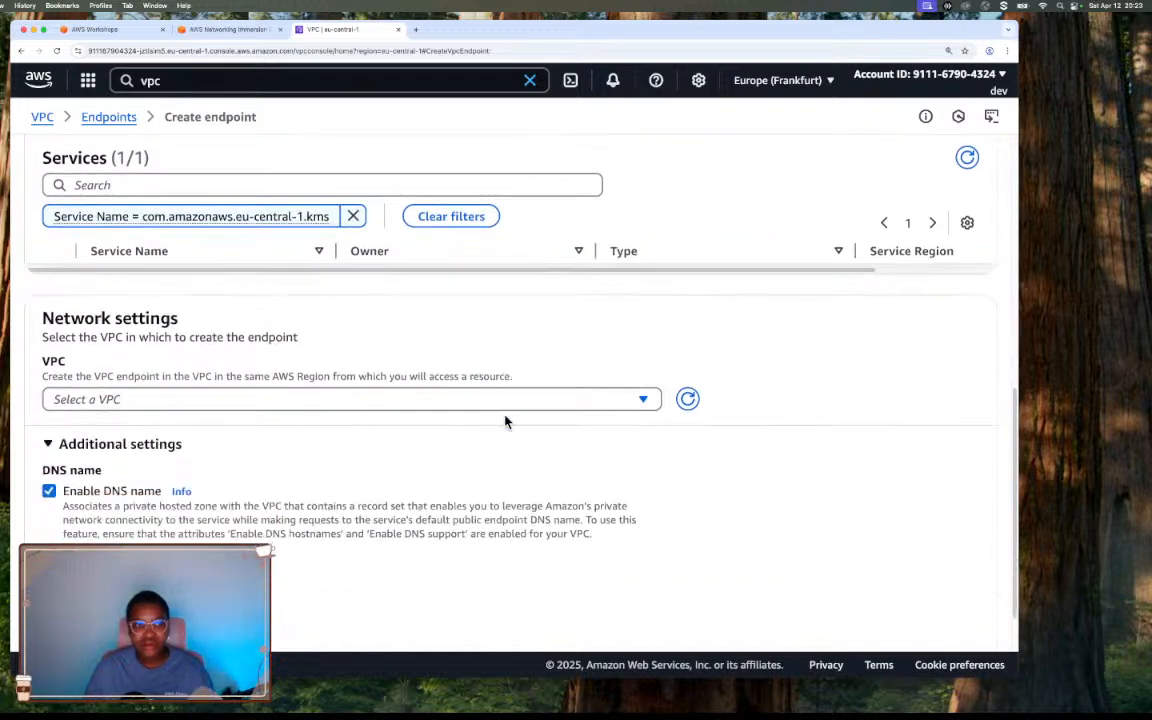
click(362, 400)
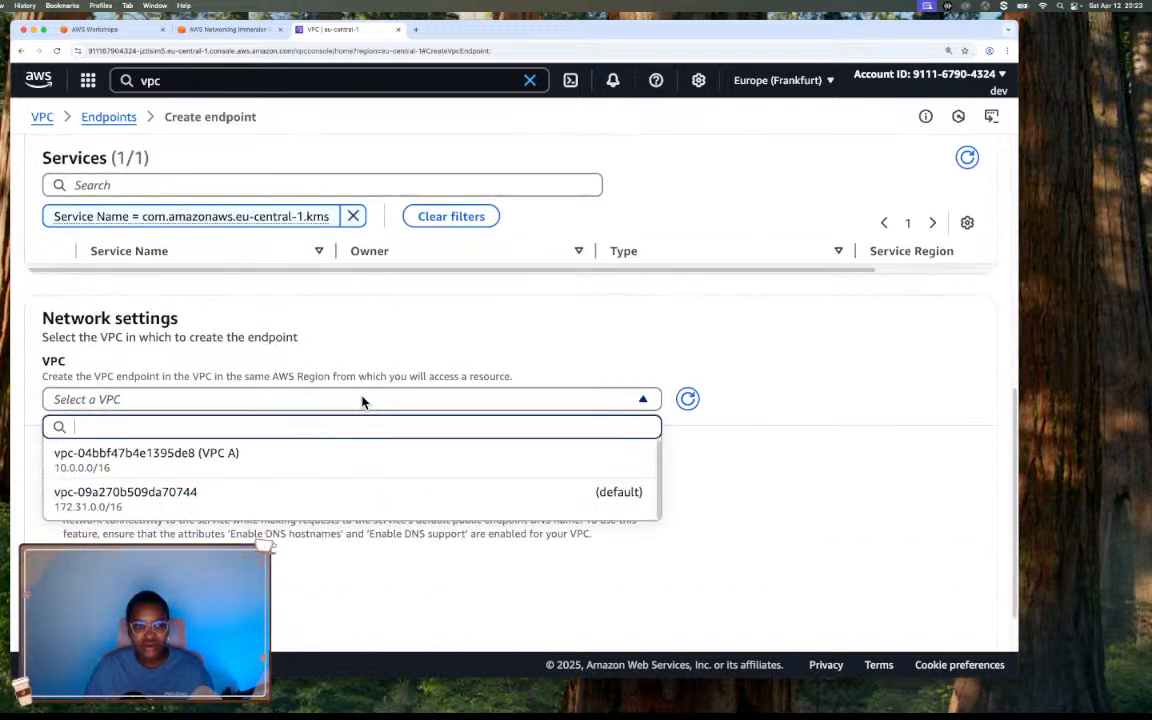
click(241, 461)
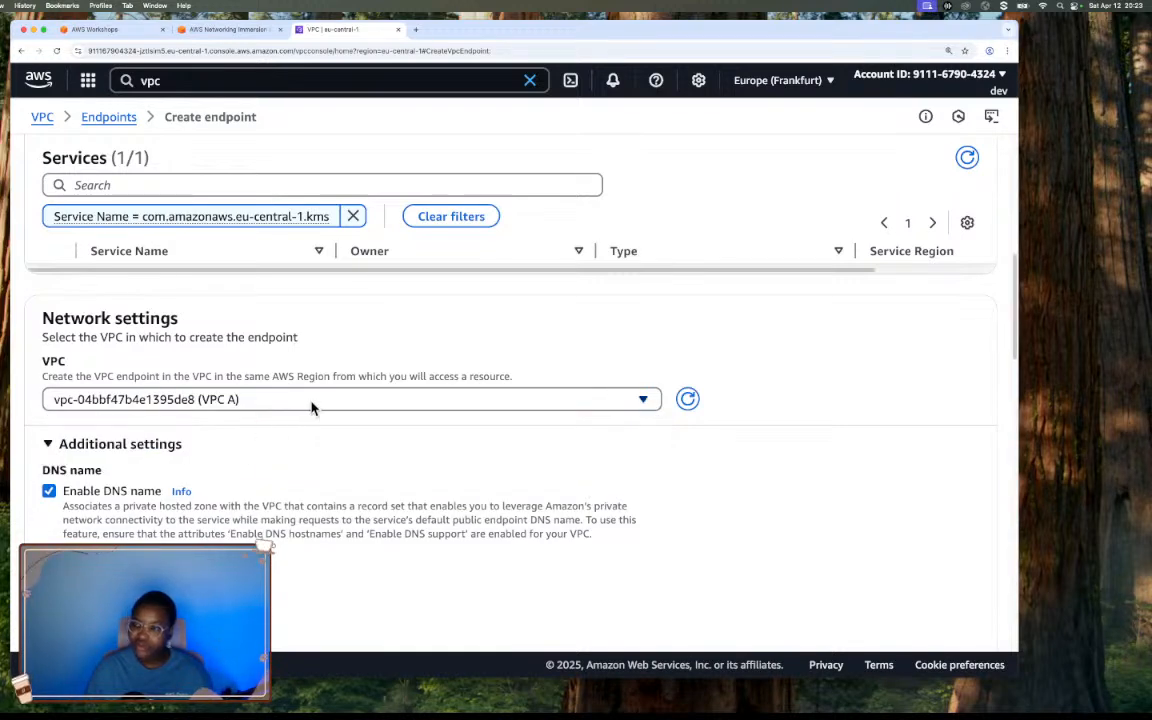
scroll(310, 407, down, 3)
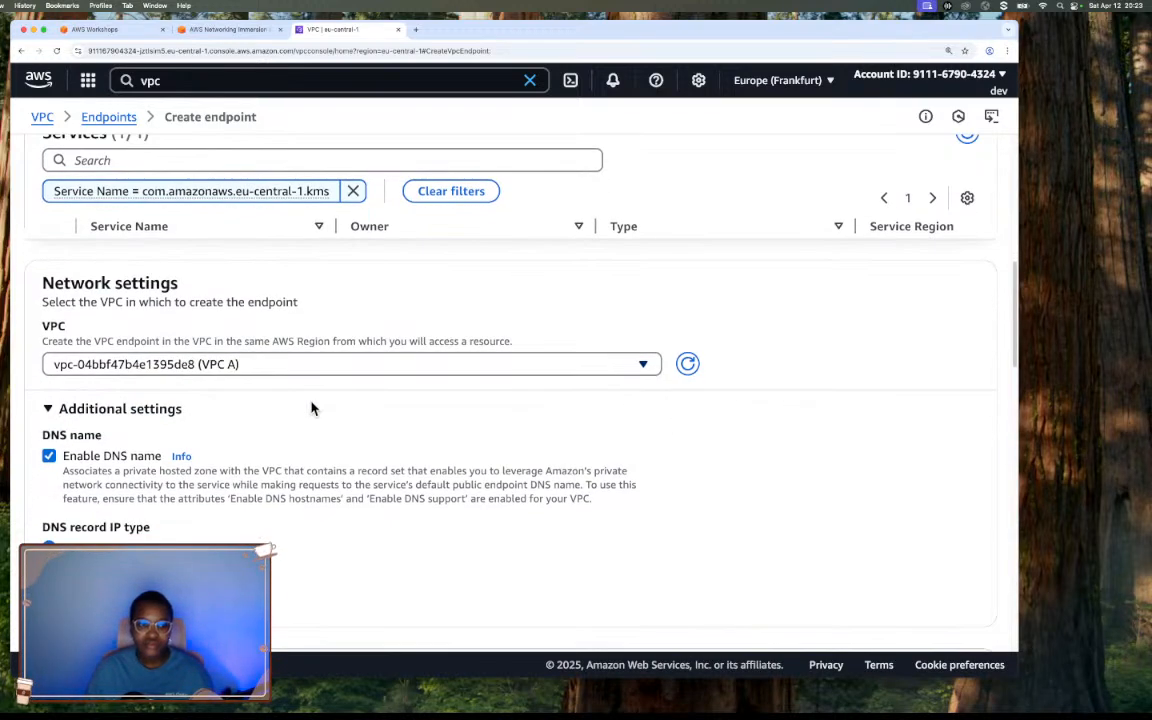
Compare the form's DNS name, DNS record IP type and subnet options with the workshop's instructions for the VPC section.
click(207, 30)
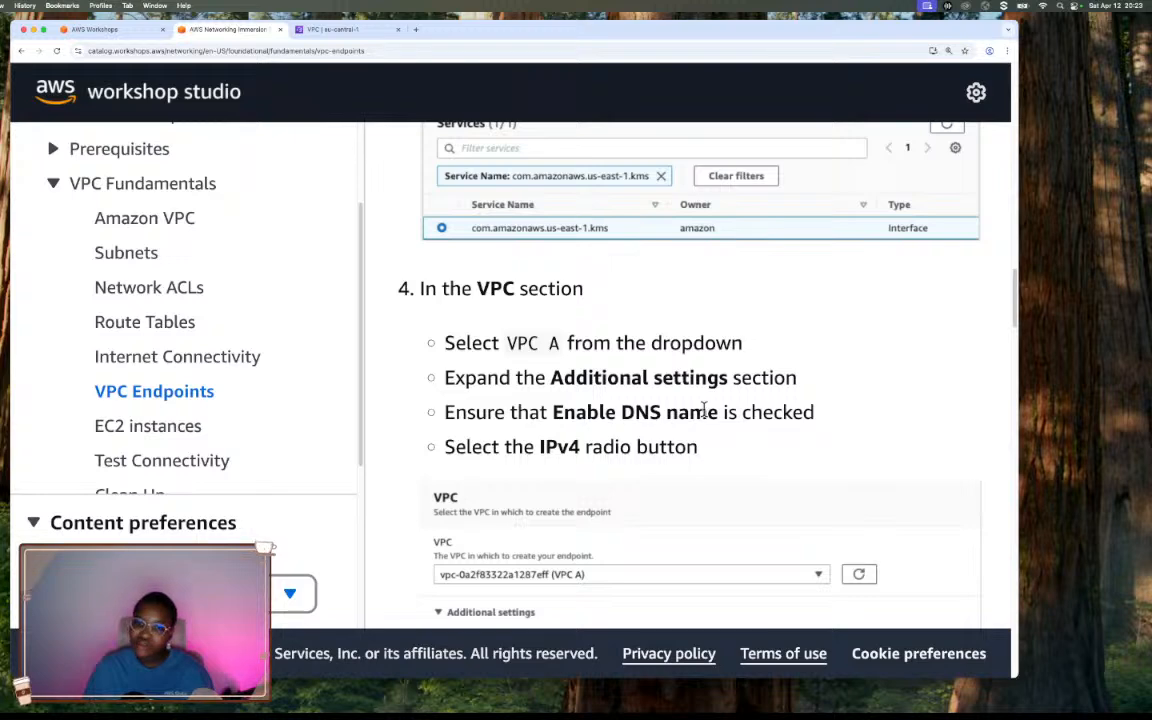
scroll(645, 432, down, 3)
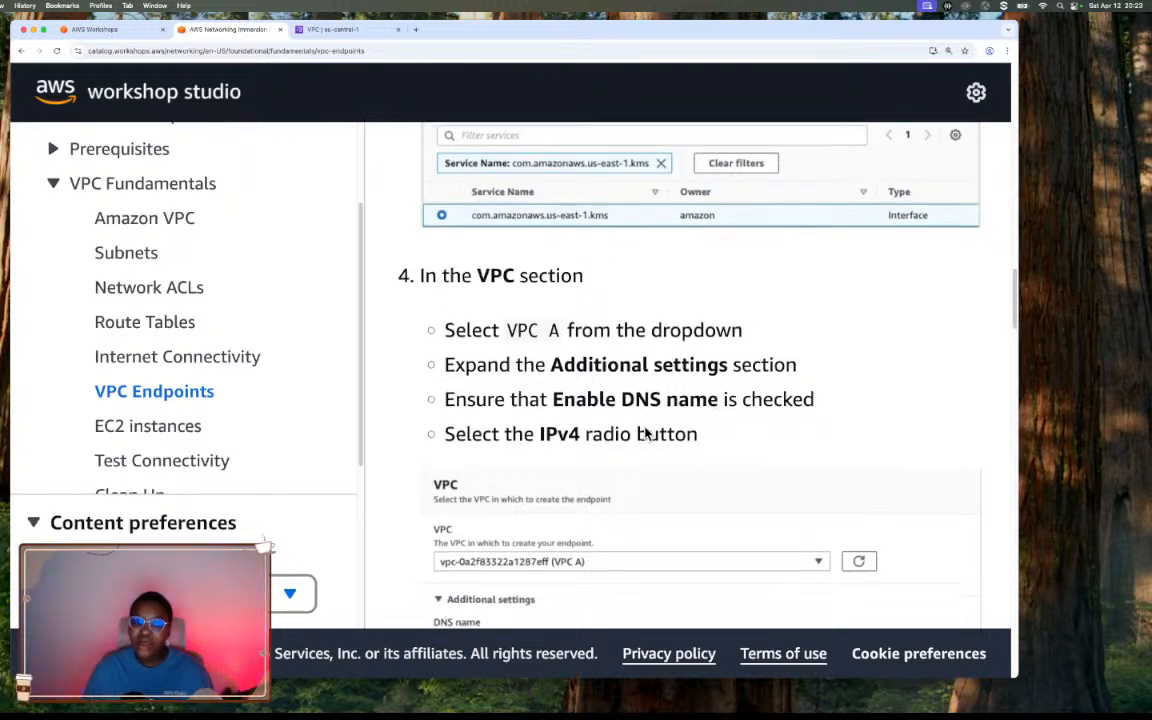
scroll(645, 432, down, 2)
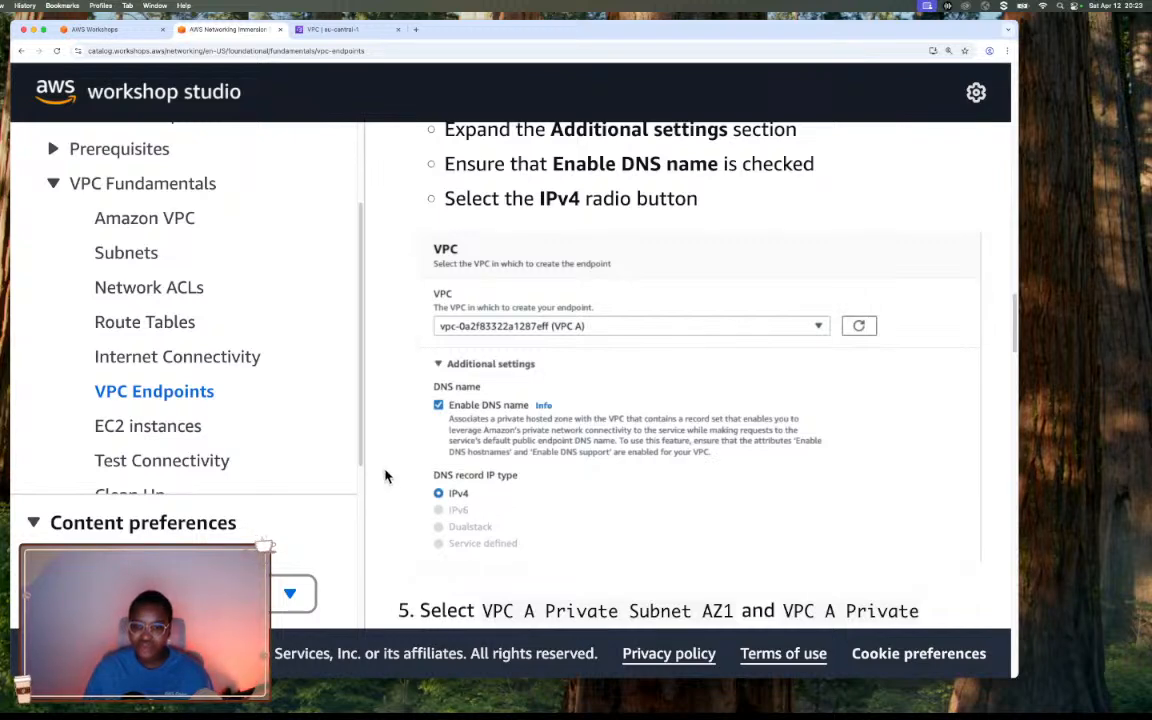
click(327, 31)
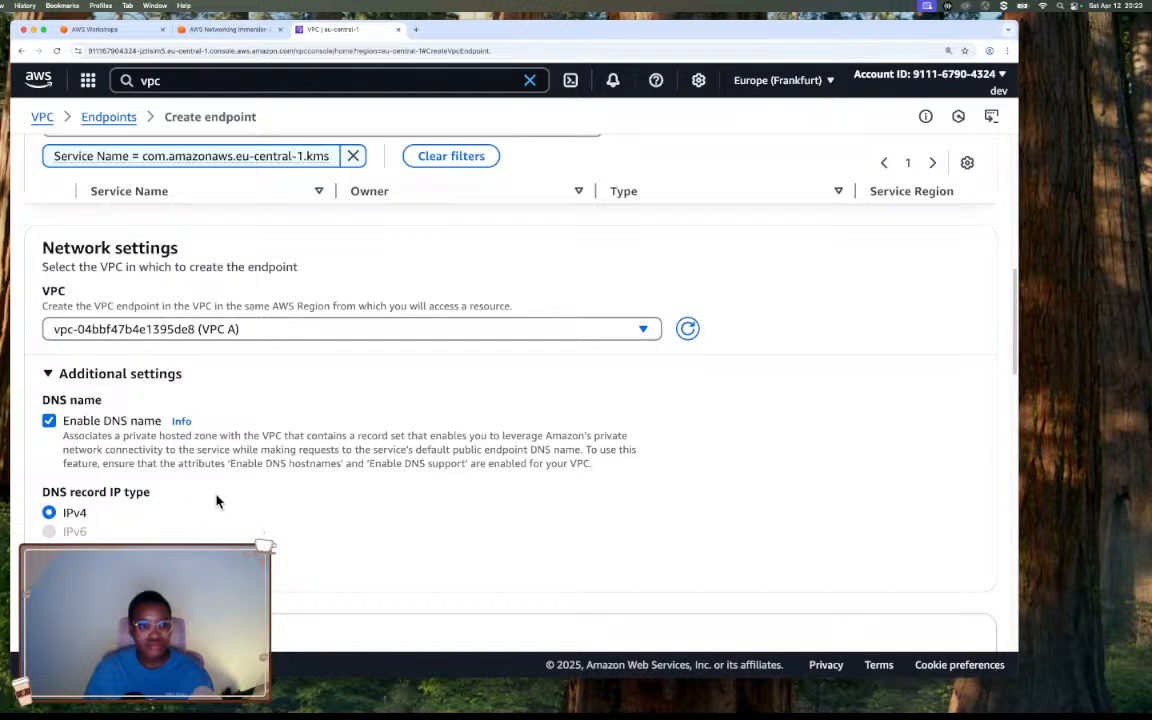
scroll(247, 496, down, 3)
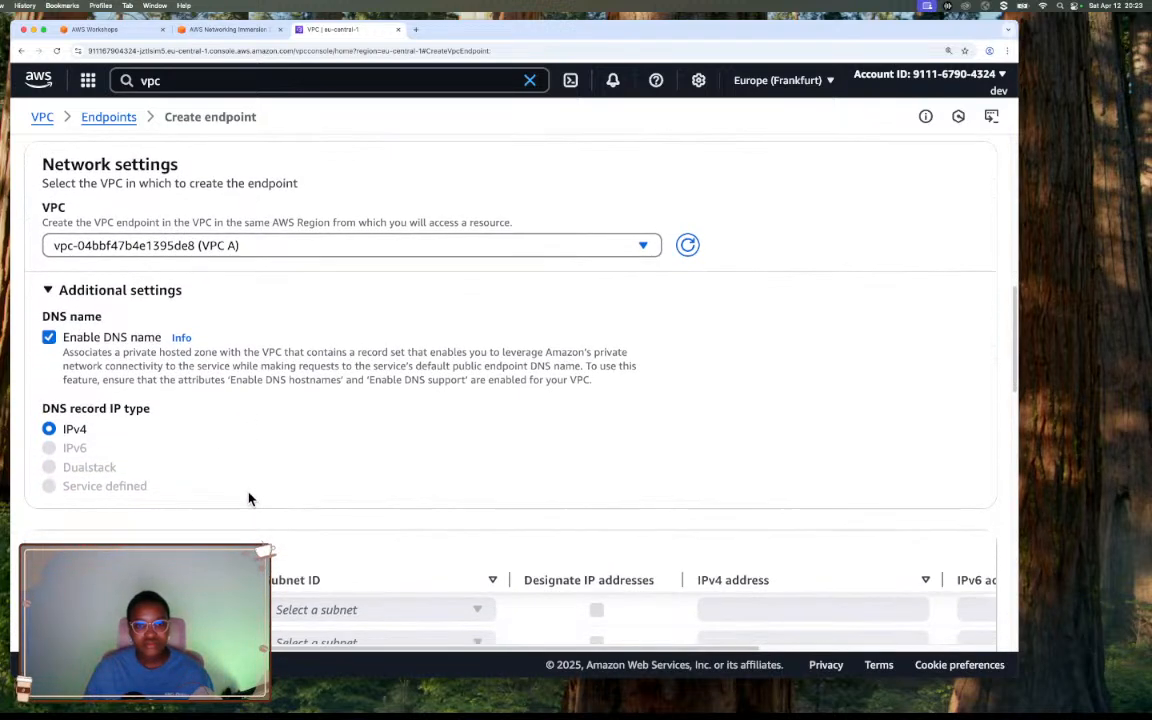
scroll(249, 498, down, 3)
scroll(249, 498, down, 1)
scroll(249, 498, down, 1)
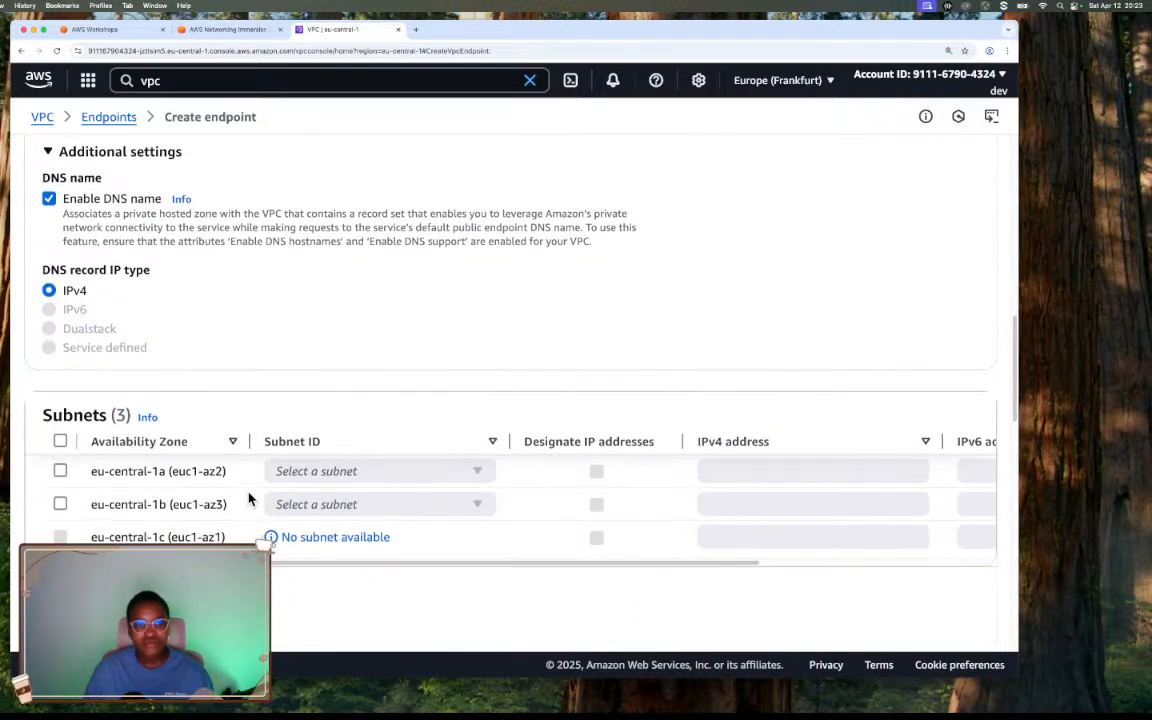
scroll(249, 498, down, 1)
scroll(249, 498, down, 3)
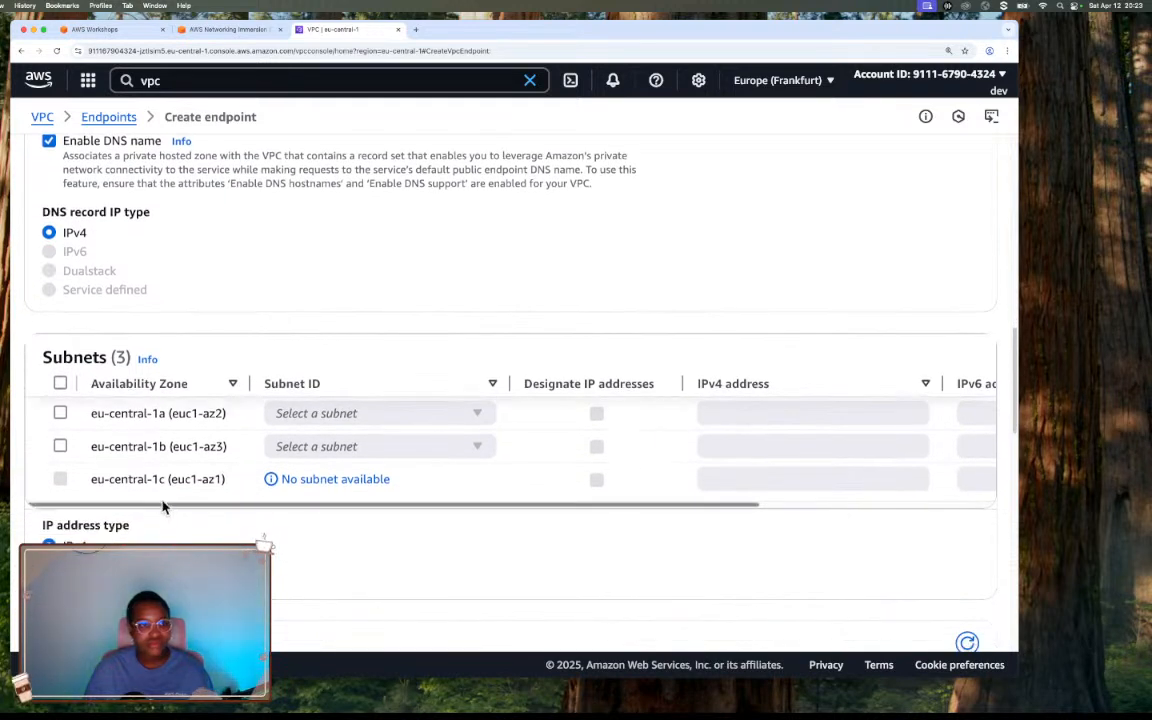
scroll(164, 506, down, 2)
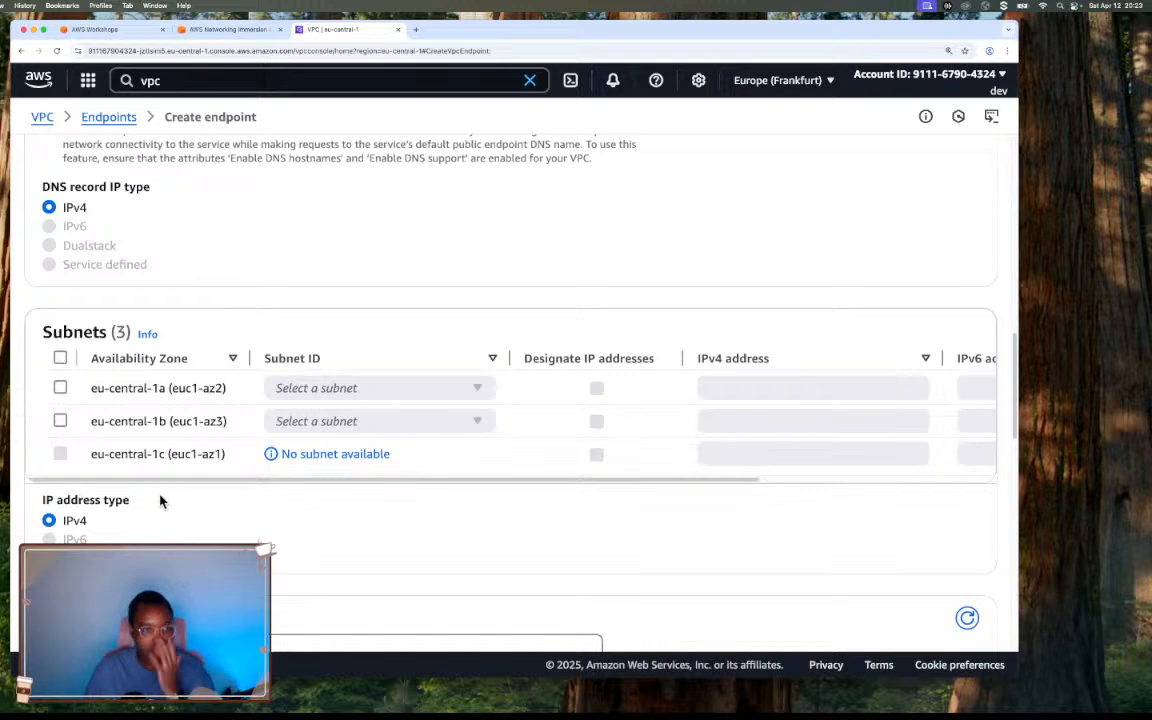
scroll(155, 496, up, 1)
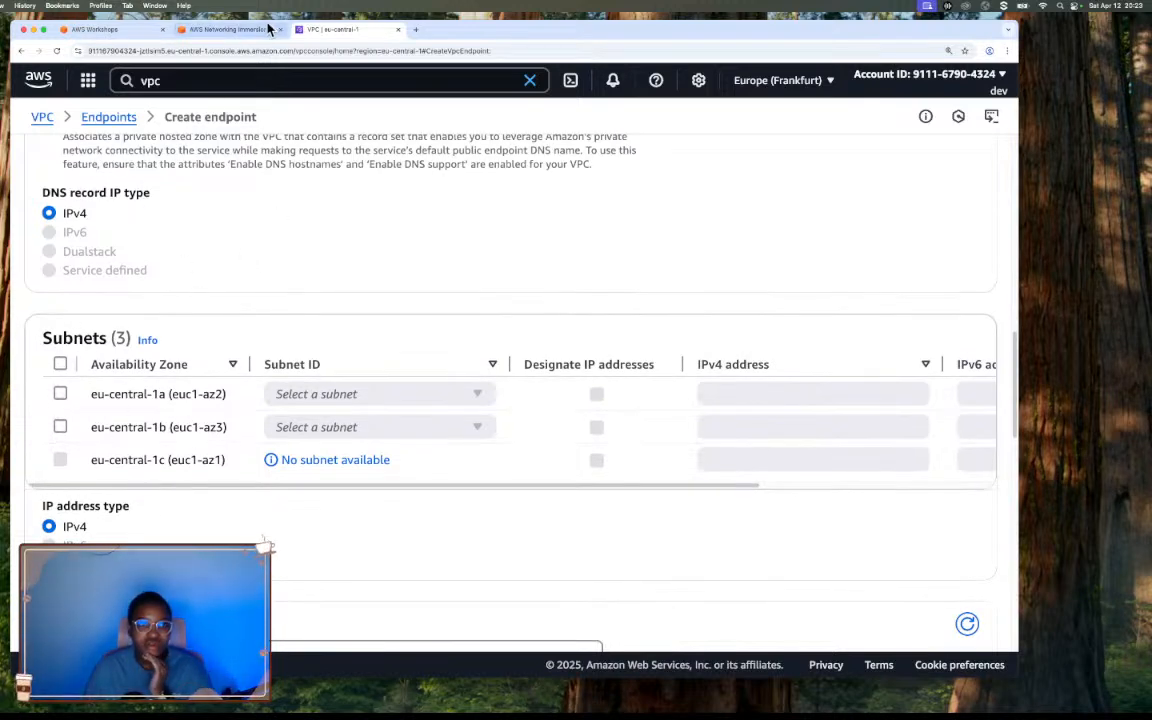
Read the workshop's instructions on subnets, and select the availability zones eu-central-1a and eu-central-1b for the endpoint.
click(236, 29)
scroll(573, 259, down, 3)
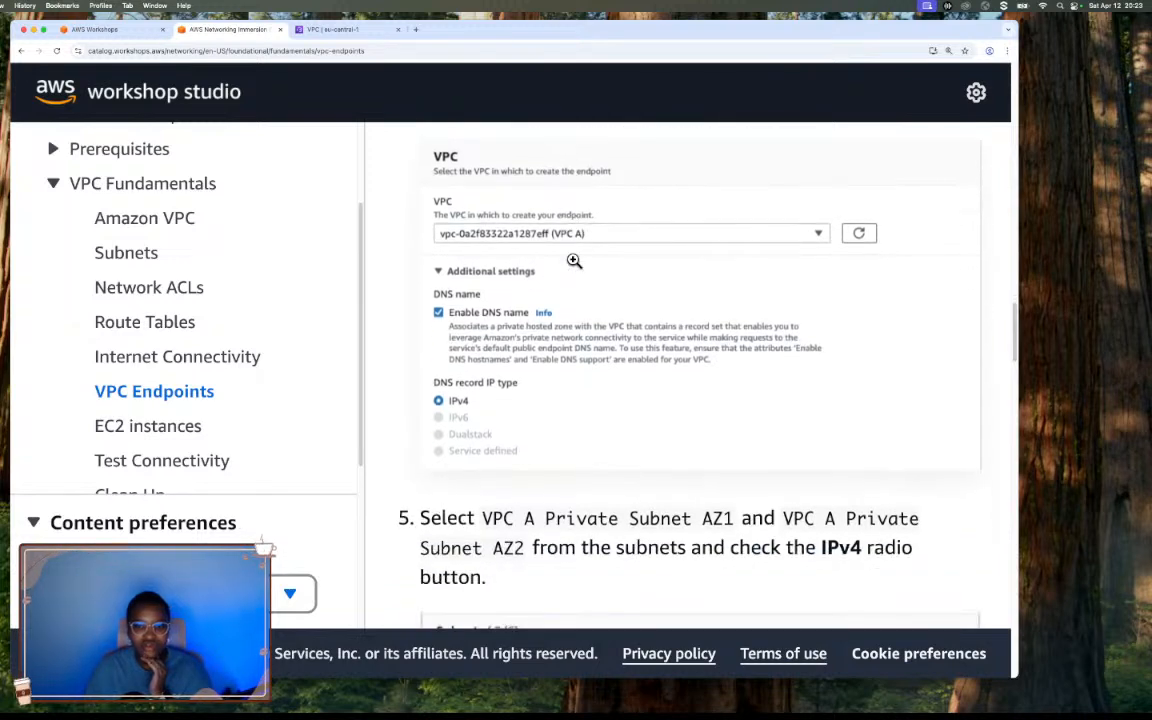
scroll(573, 259, down, 1)
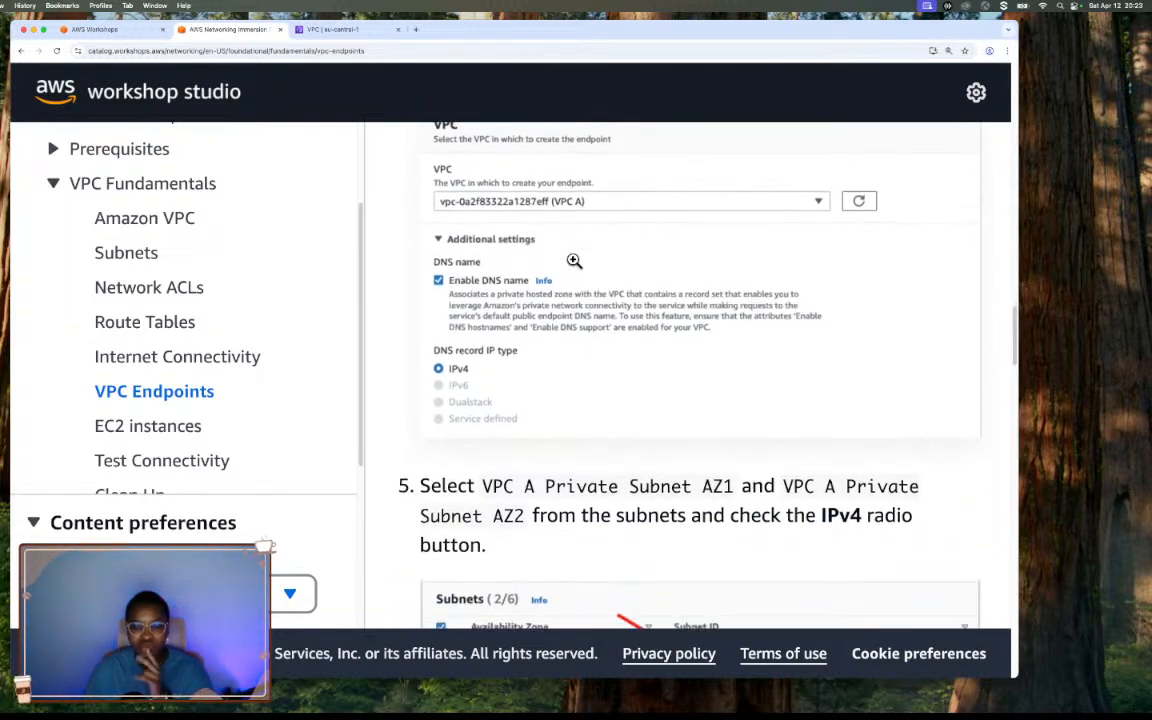
scroll(573, 260, down, 4)
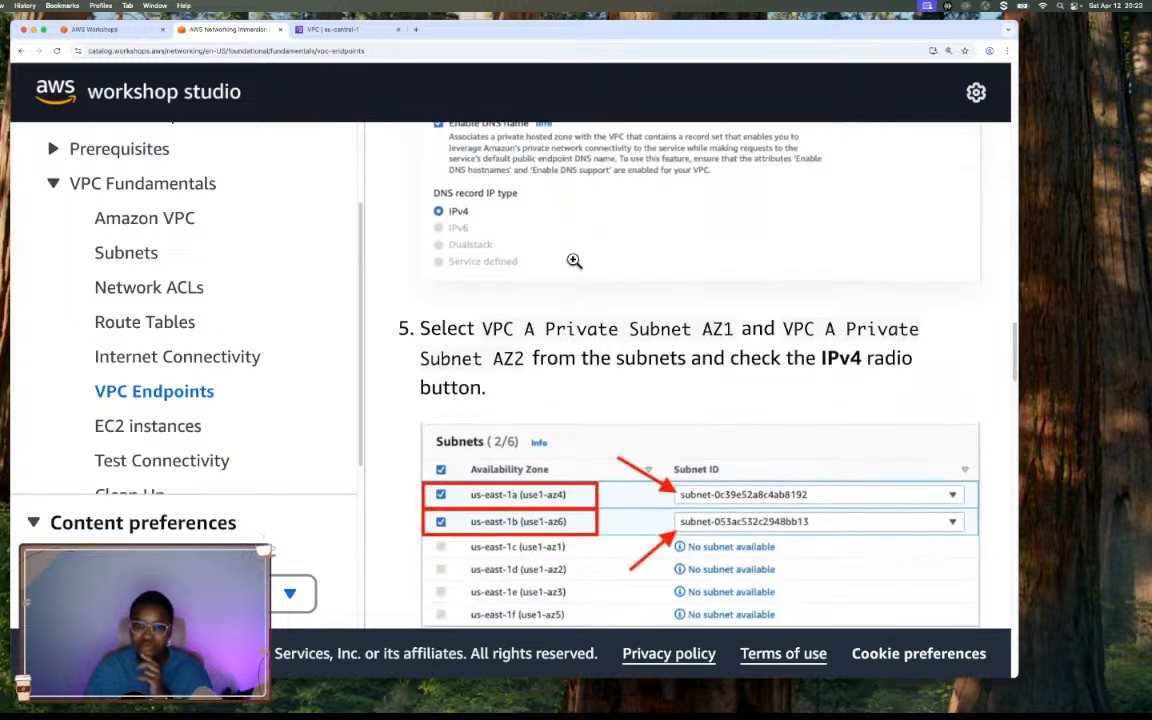
scroll(573, 260, down, 3)
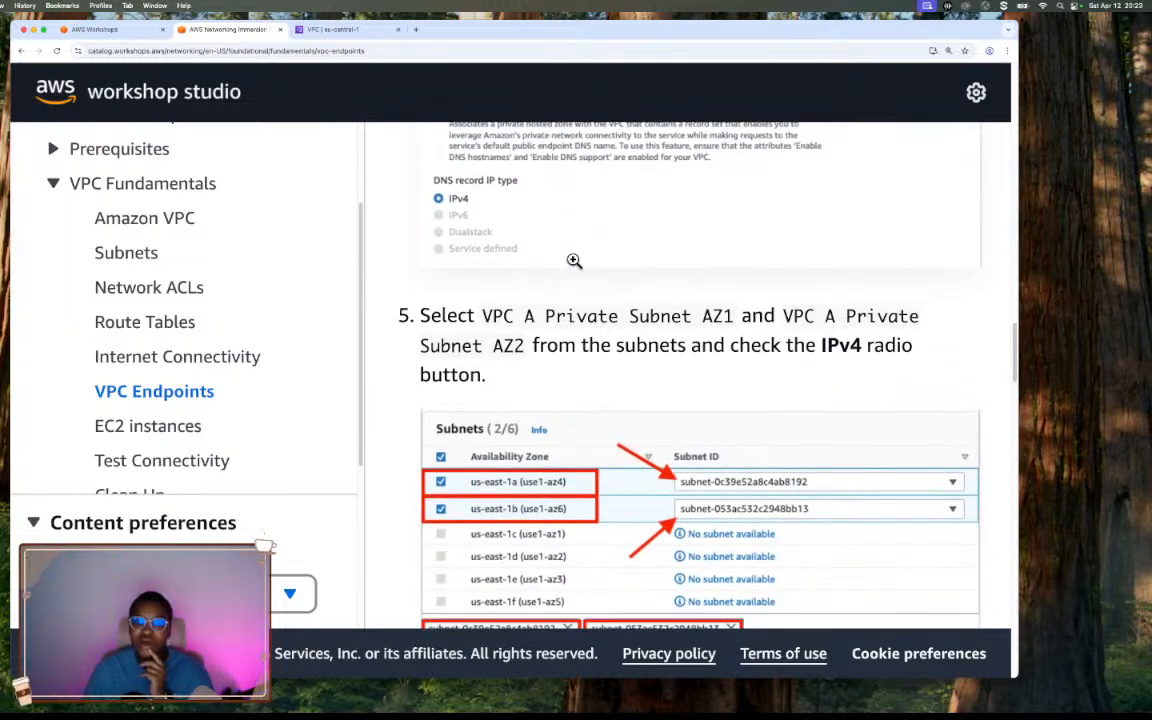
scroll(573, 260, down, 1)
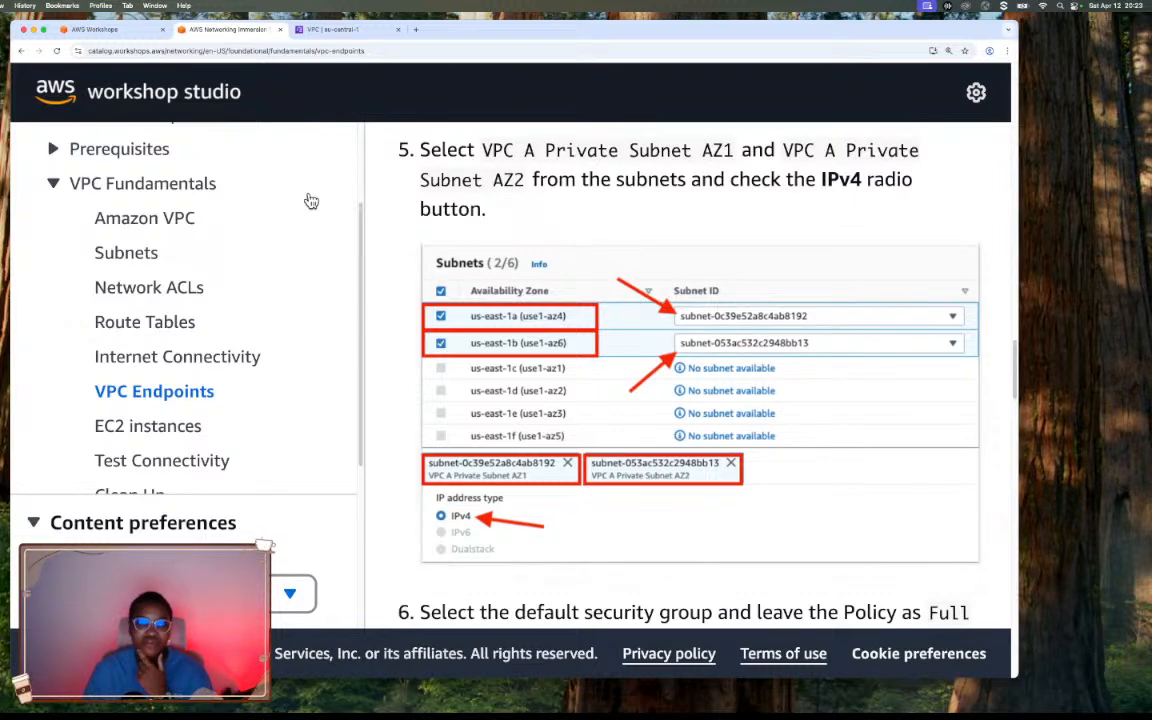
click(344, 40)
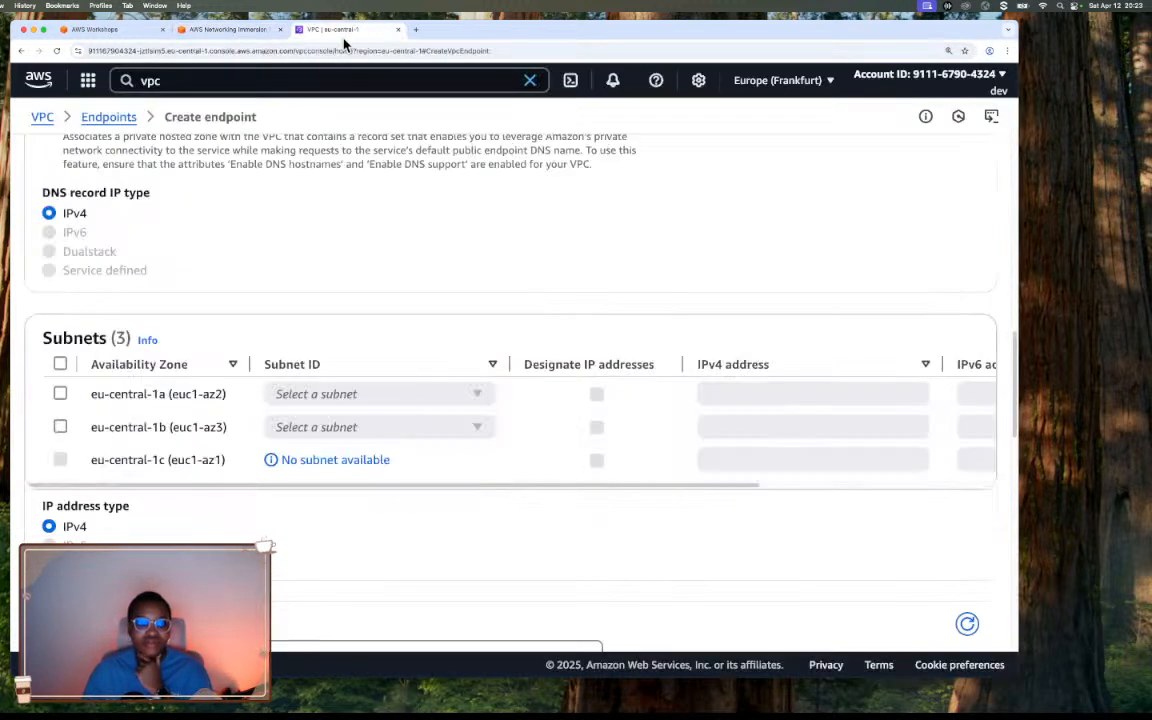
click(60, 364)
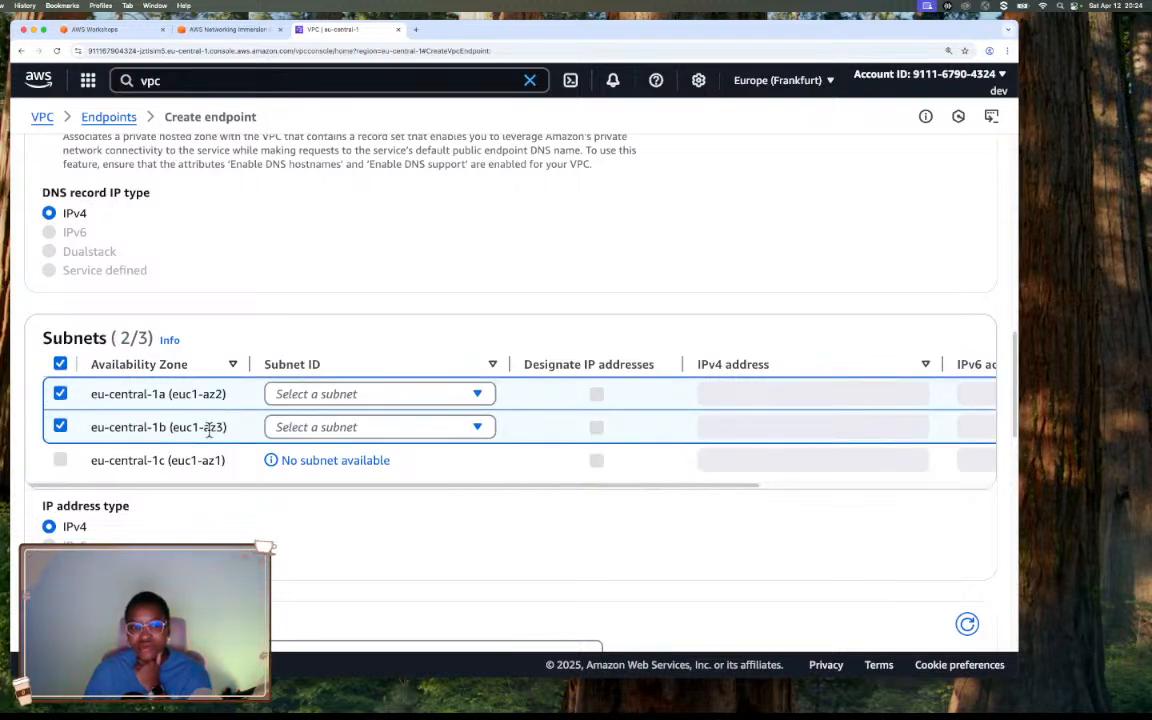
Check the required subnet names in the workshop and assign VPC A Private Subnet AZ1 to zone eu-central-1a.
click(329, 400)
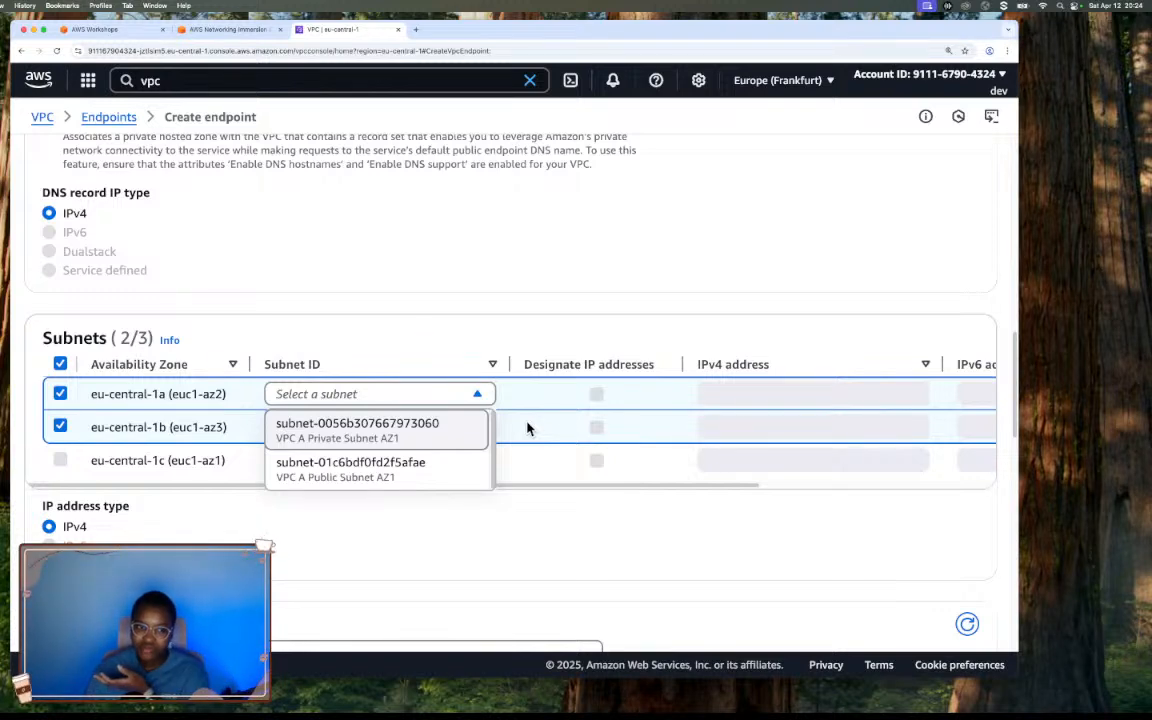
click(238, 36)
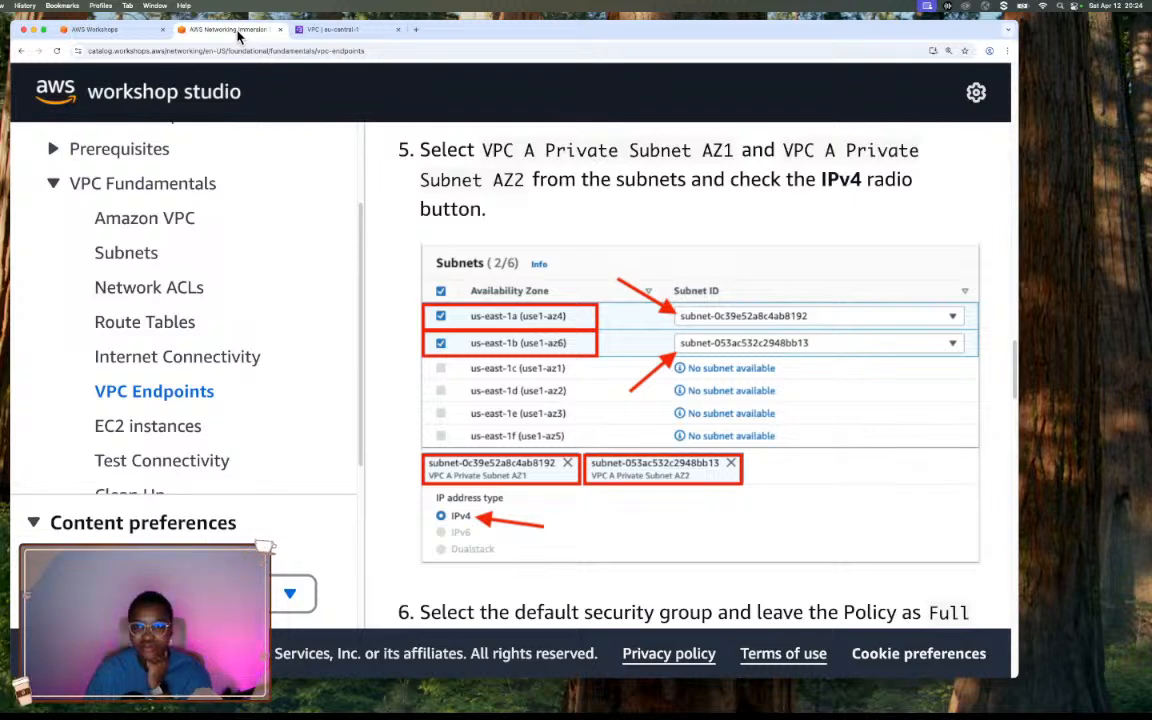
drag(482, 150, 731, 150)
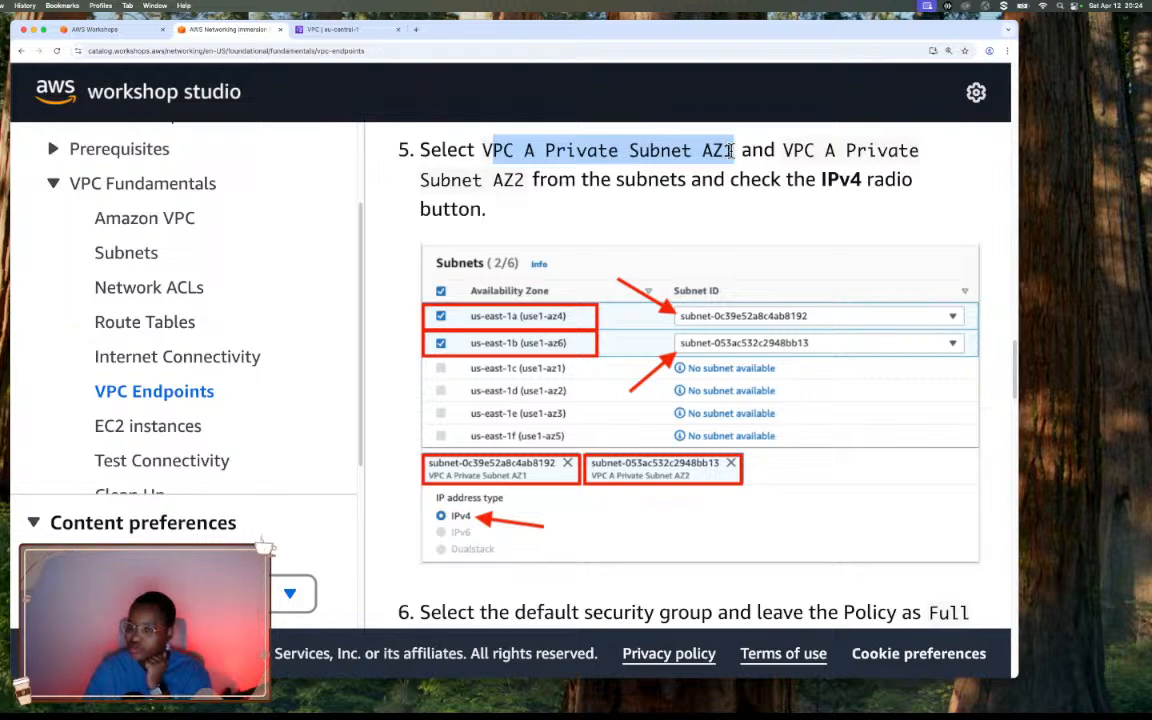
drag(785, 150, 868, 150)
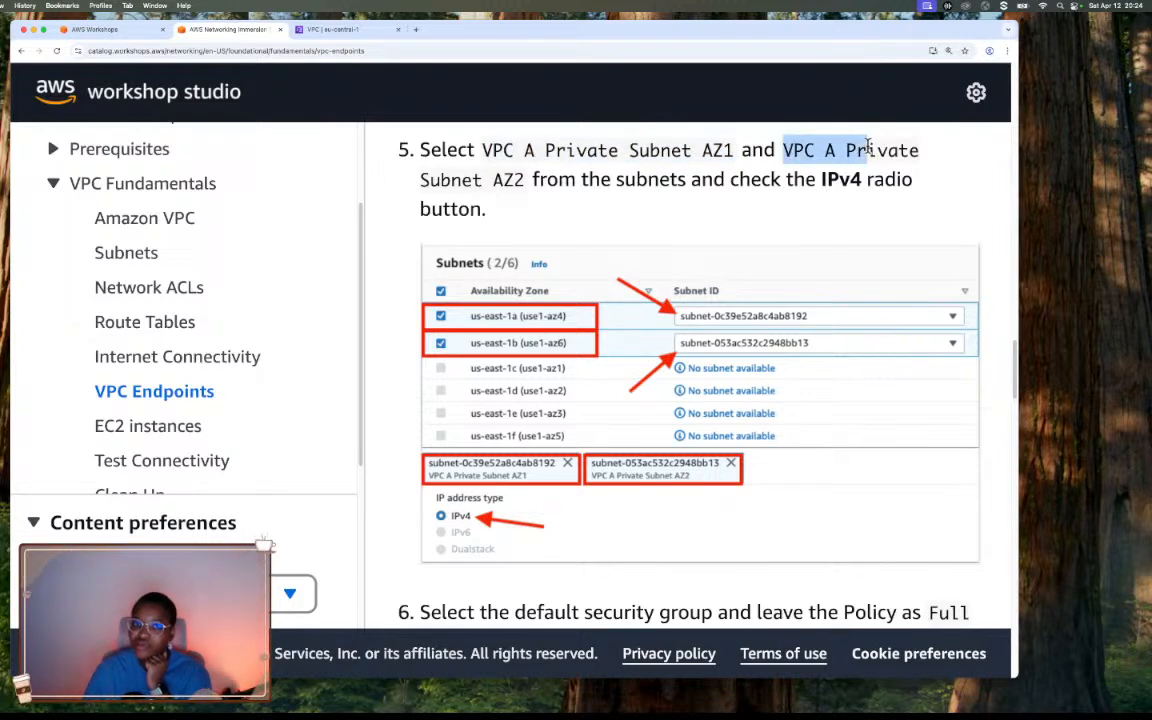
click(358, 37)
click(418, 393)
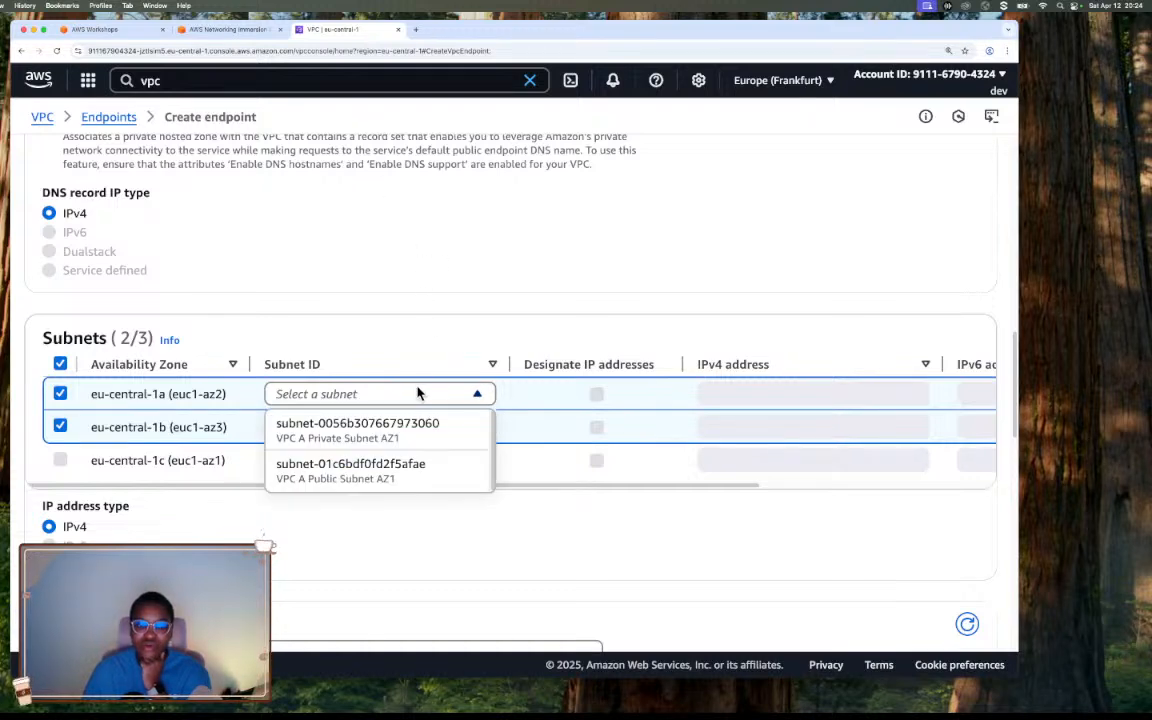
click(402, 436)
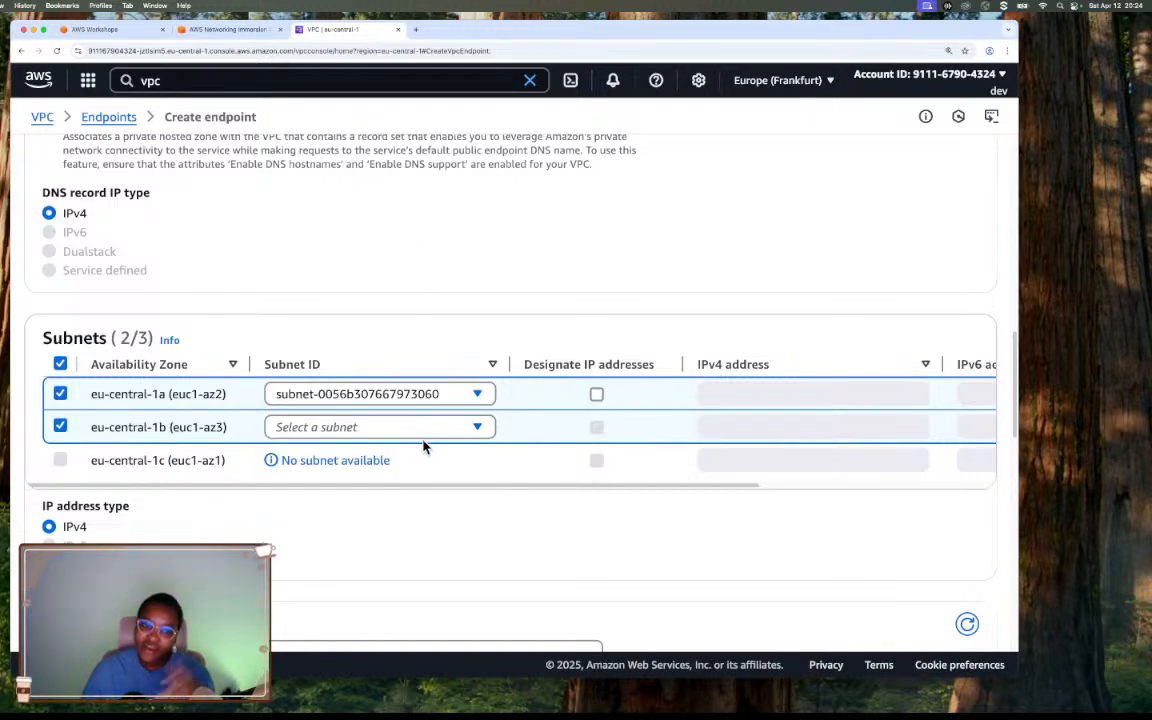
Assign VPC A Private Subnet AZ2 to zone eu-central-1b and read the workshop's instructions on the security group and policy.
click(427, 432)
click(399, 474)
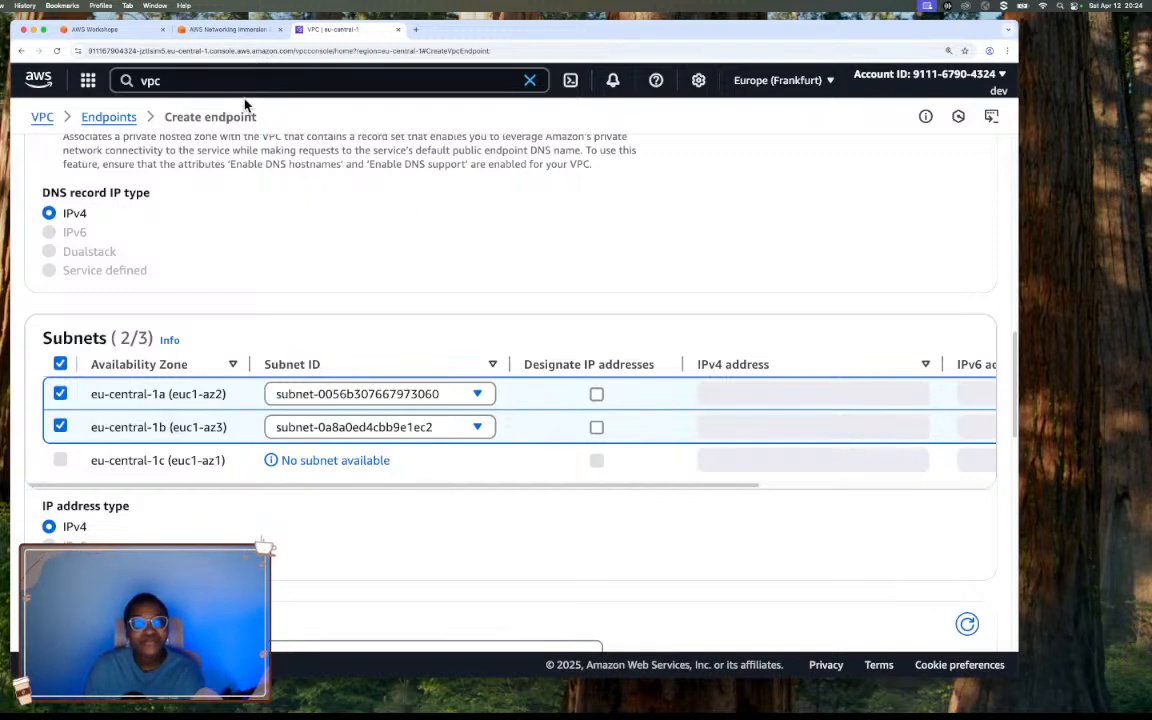
click(225, 29)
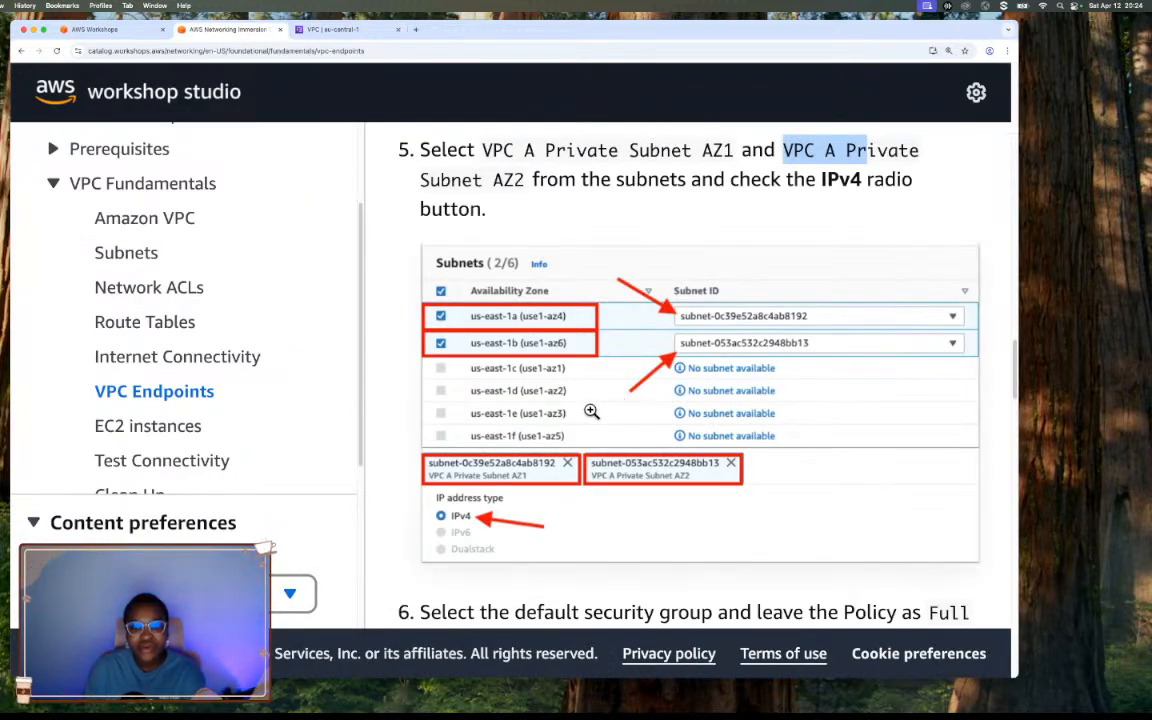
scroll(591, 411, down, 1)
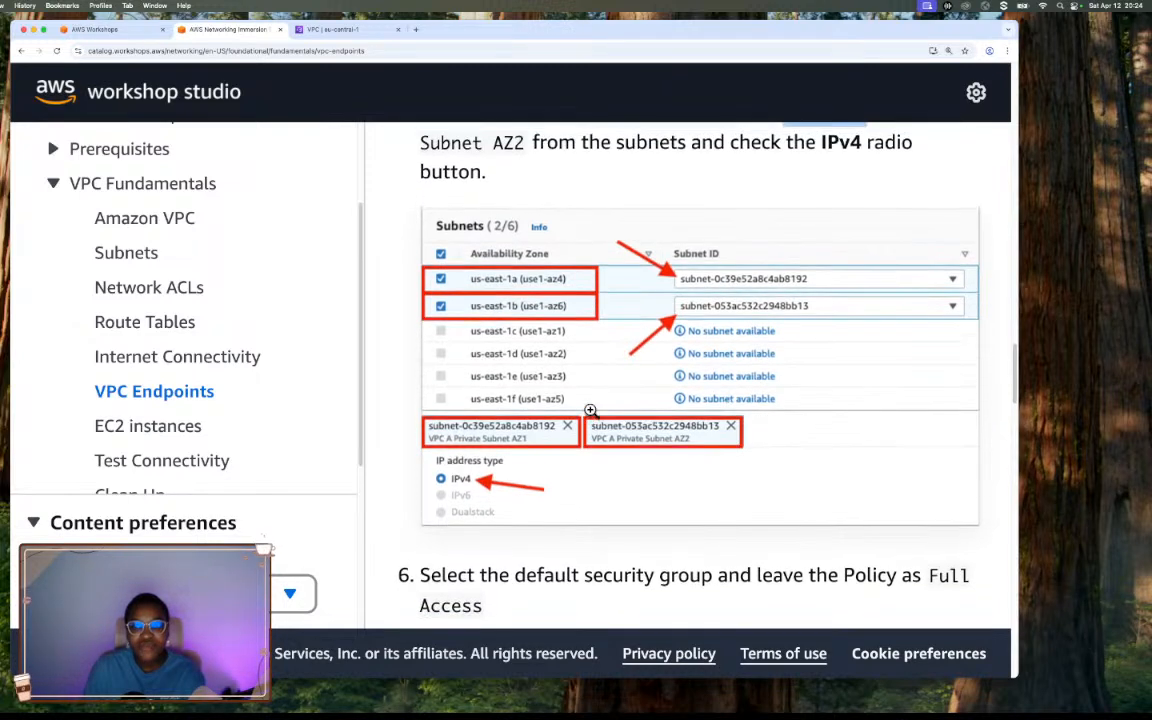
scroll(591, 411, up, 1)
scroll(591, 411, down, 6)
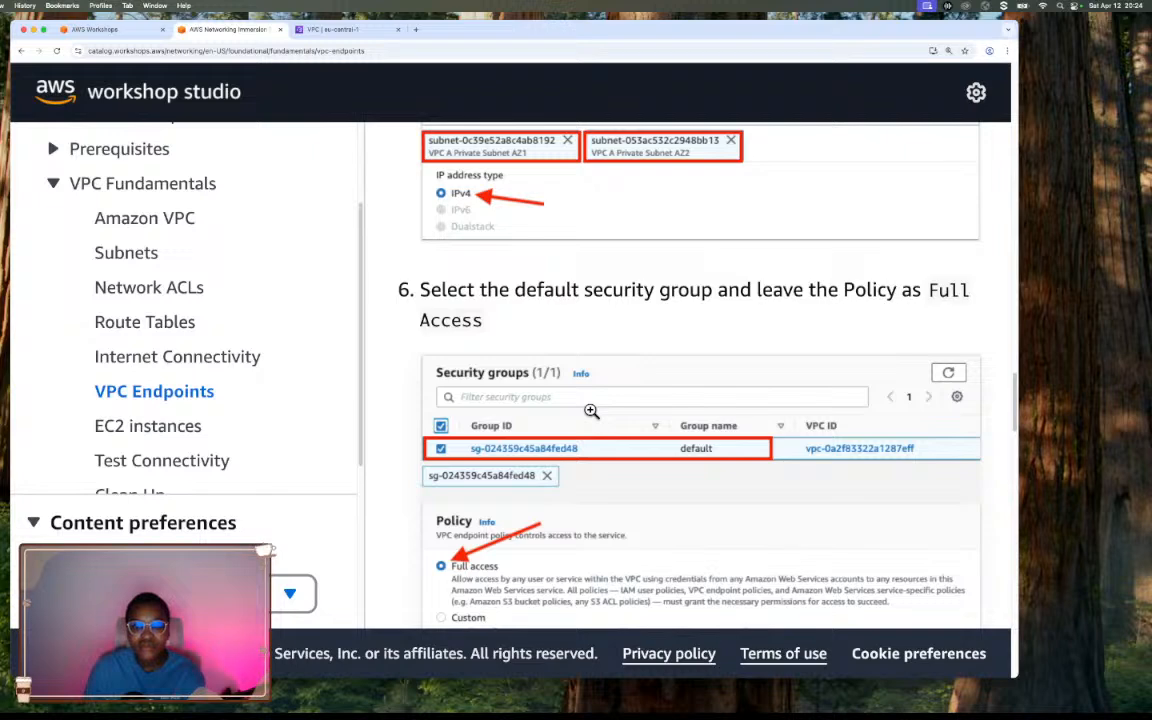
scroll(591, 411, down, 2)
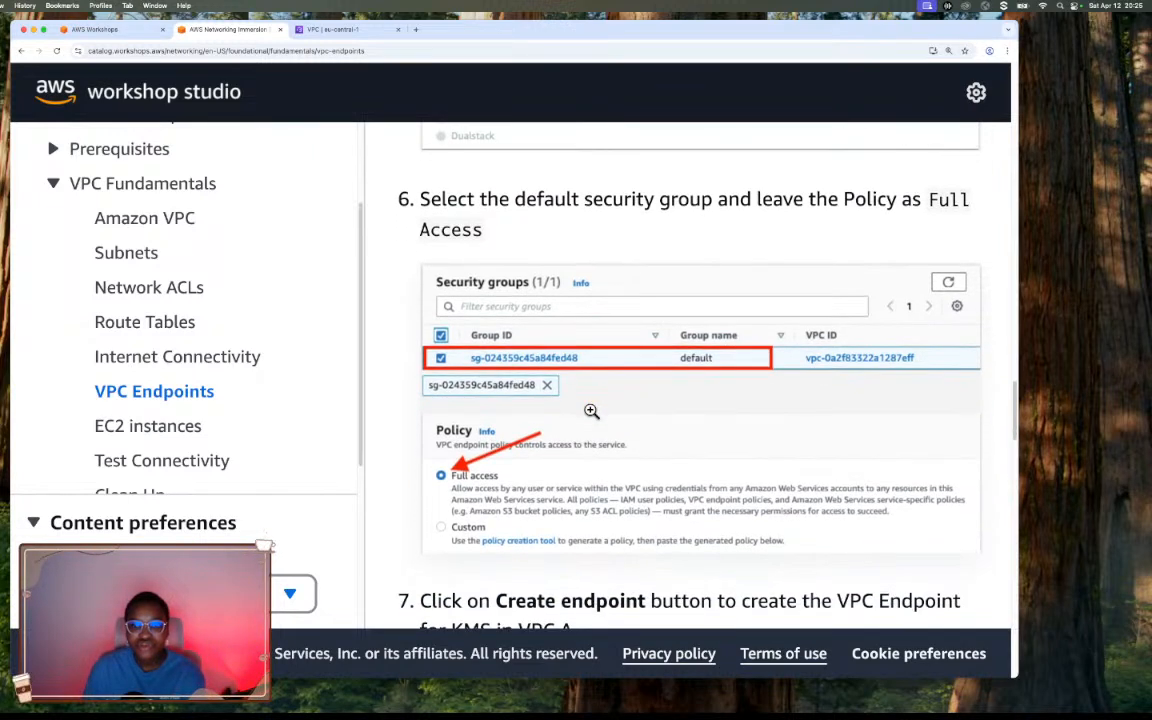
click(330, 29)
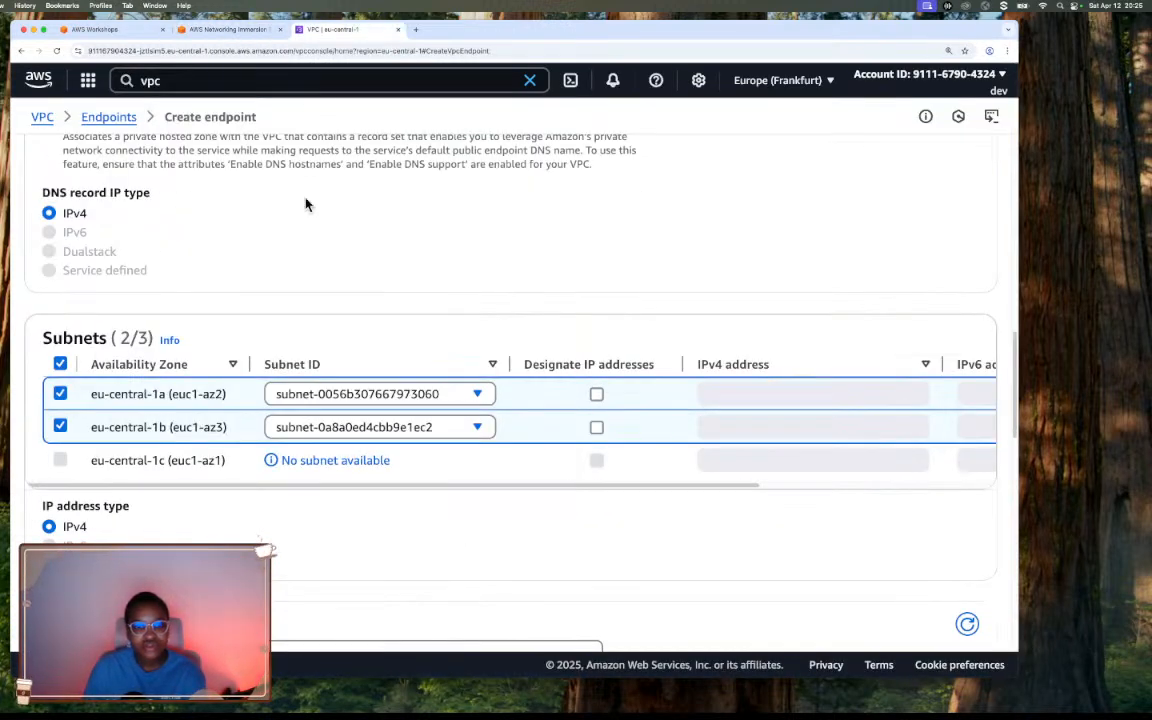
scroll(67, 522, down, 3)
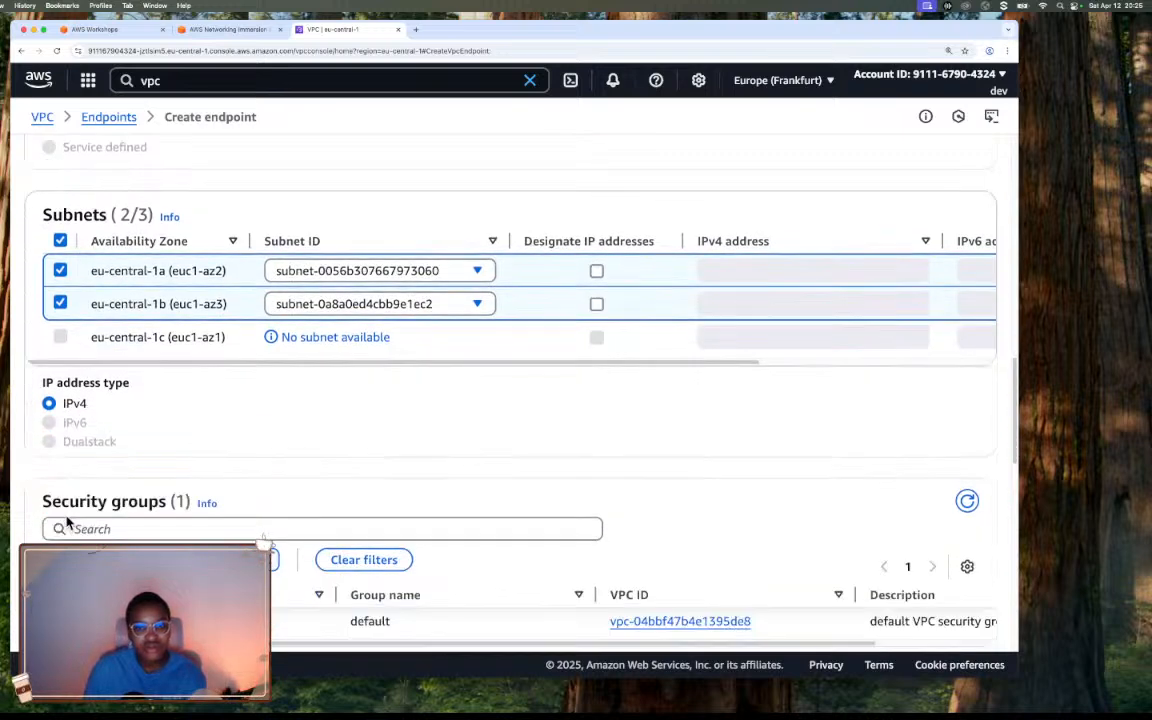
scroll(67, 522, down, 1)
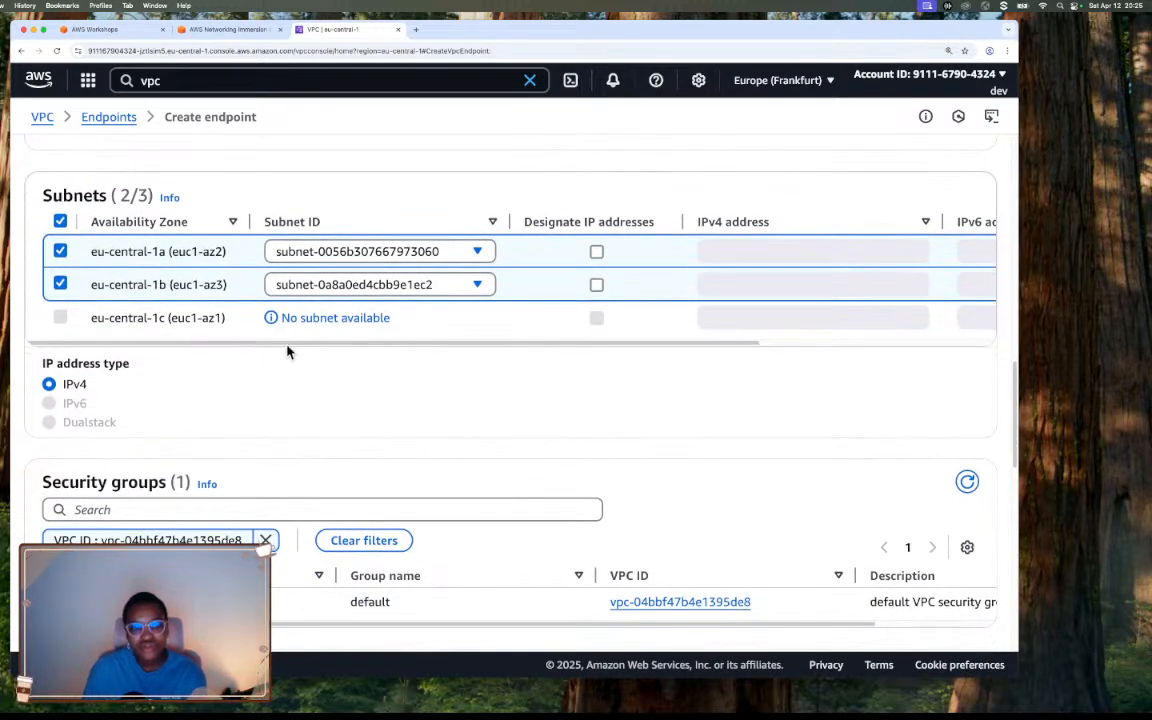
click(596, 253)
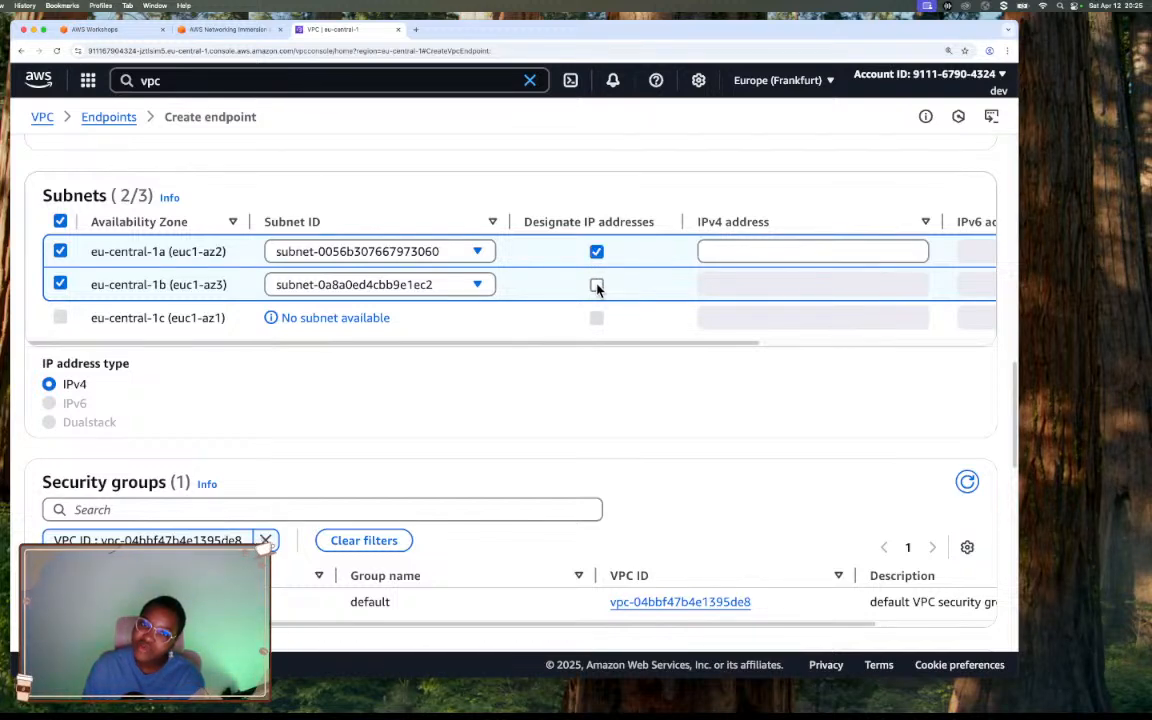
click(596, 251)
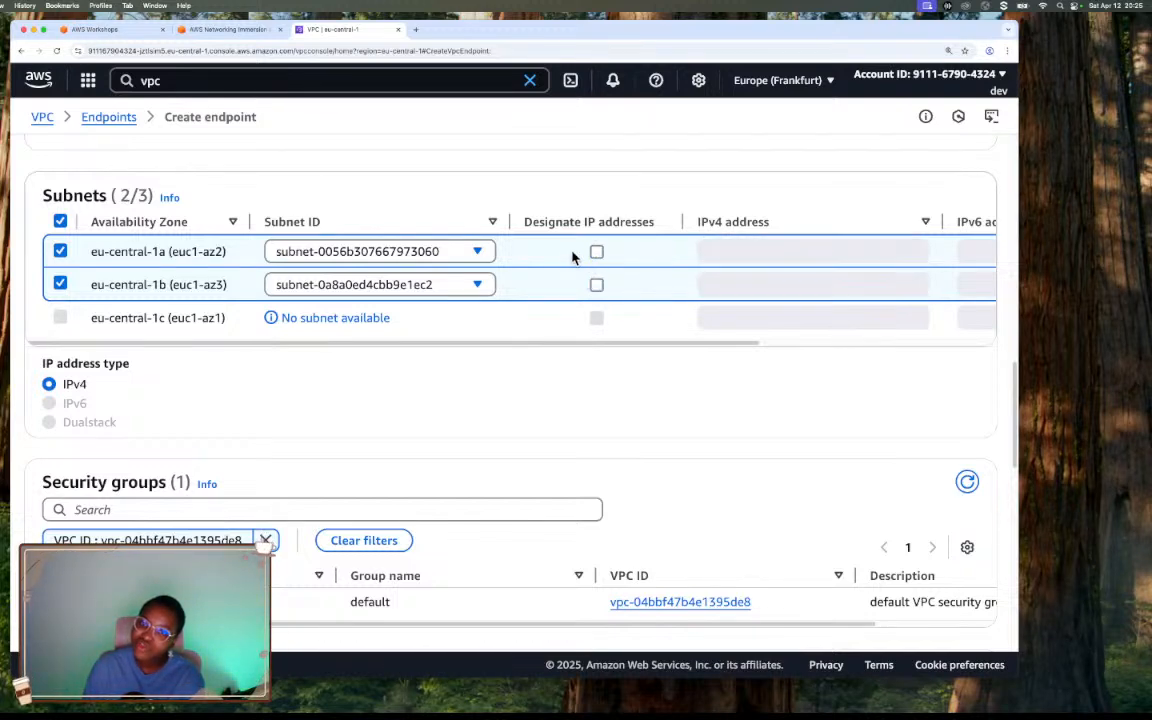
mouse_move(428, 351)
mouse_down()
mouse_move(517, 352)
mouse_move(417, 350)
mouse_up()
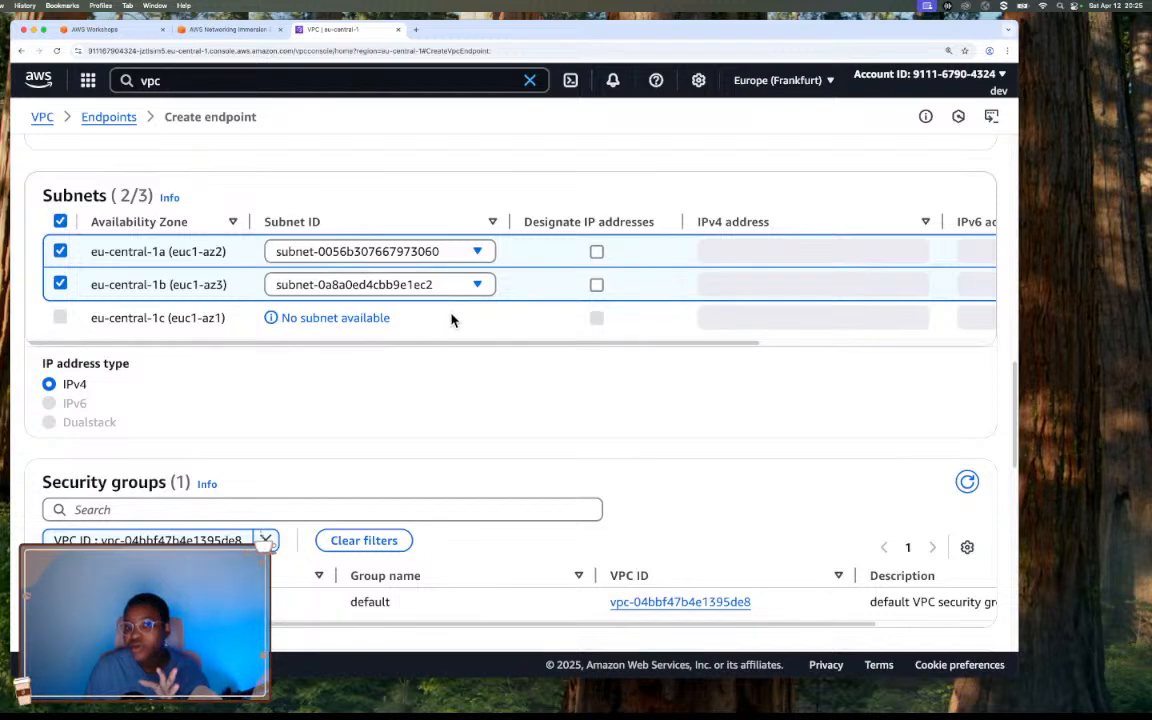
click(596, 252)
click(758, 253)
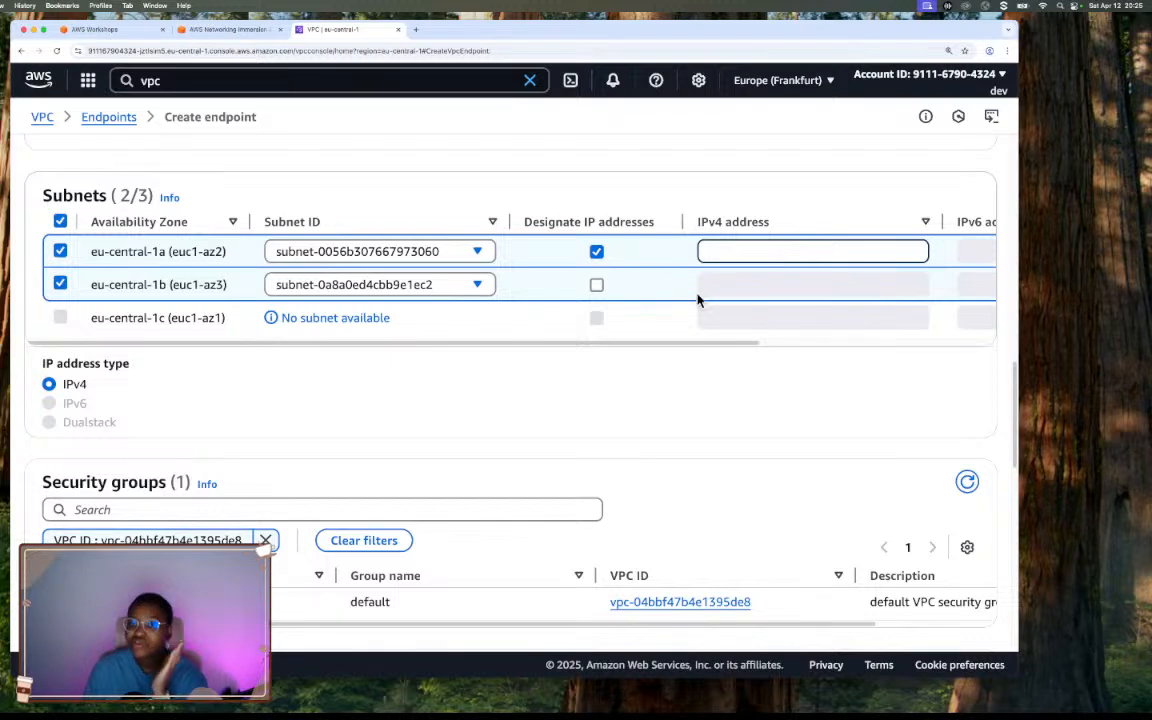
click(596, 286)
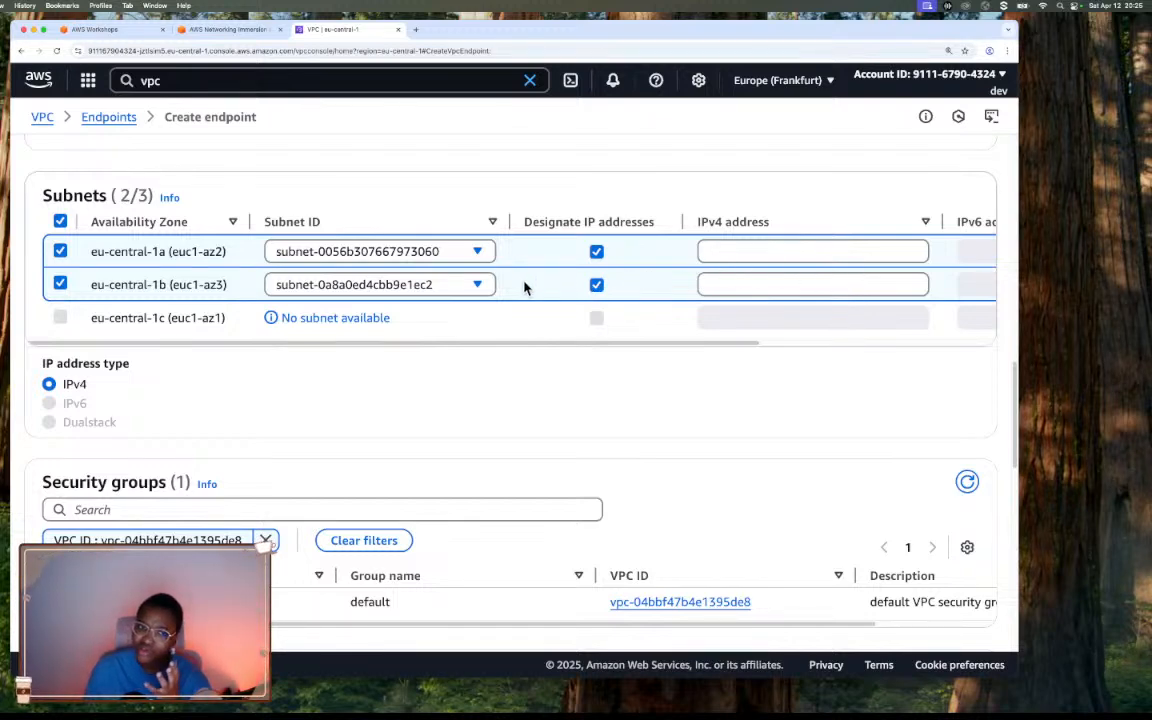
click(596, 284)
click(596, 253)
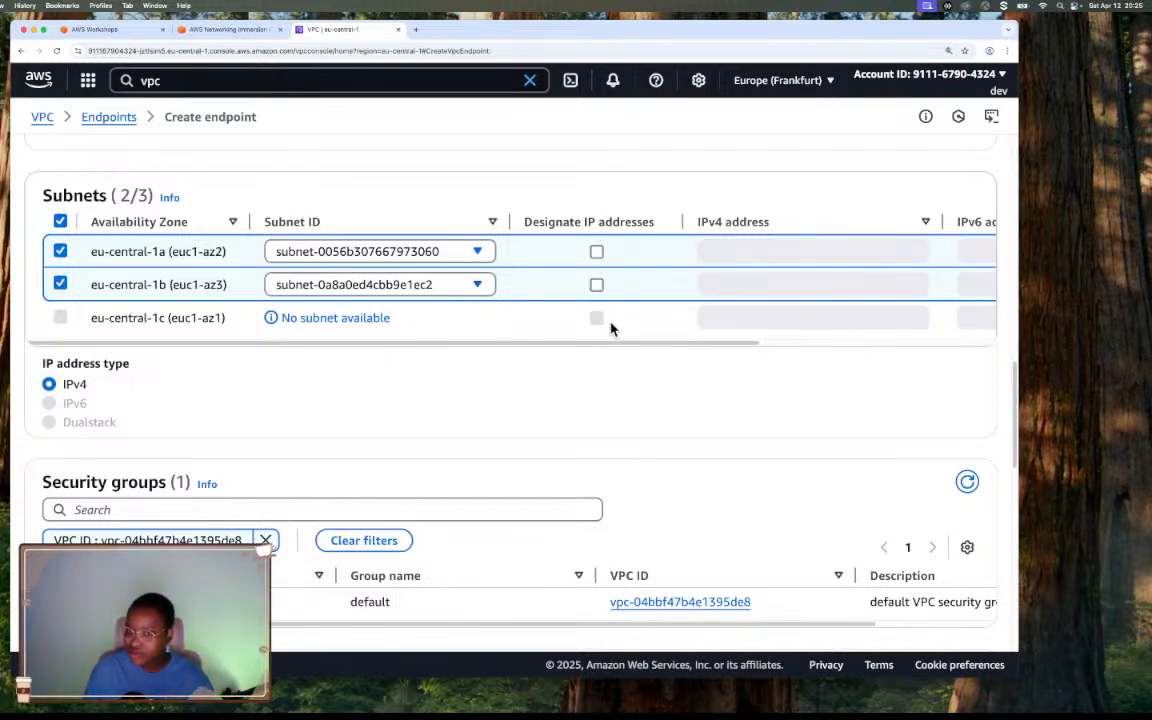
Select VPC A's default security group for the endpoint.
scroll(612, 329, down, 1)
scroll(612, 329, down, 1)
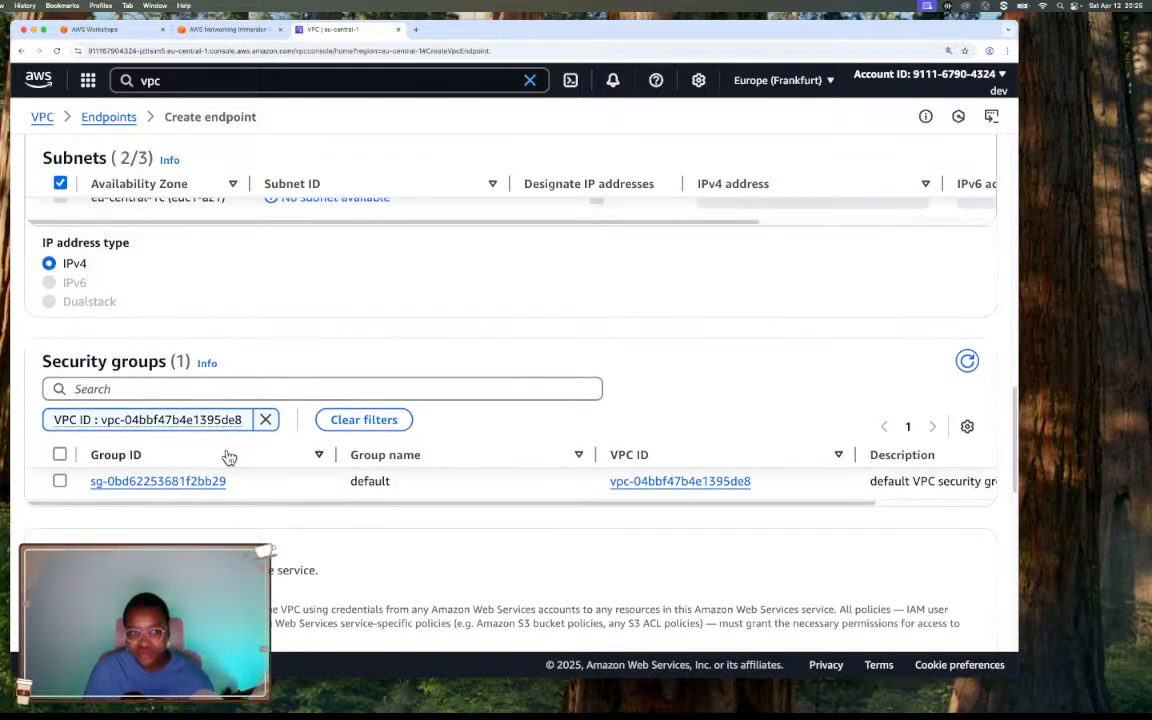
scroll(248, 433, up, 1)
scroll(248, 430, down, 2)
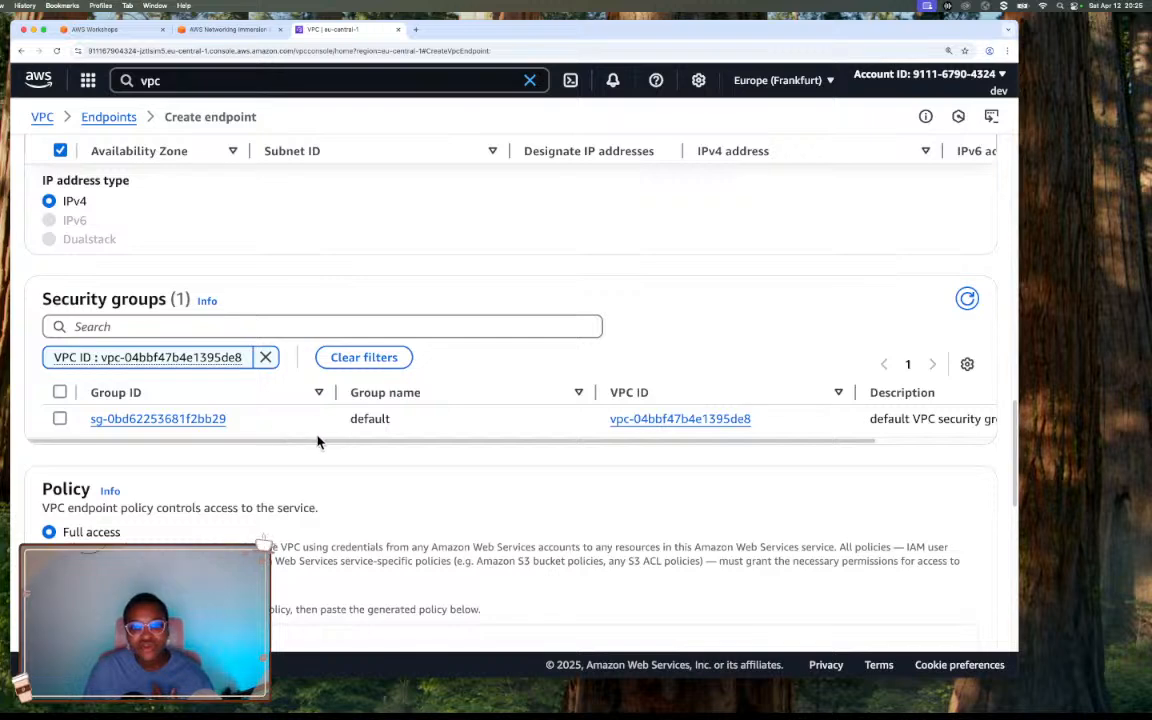
click(59, 421)
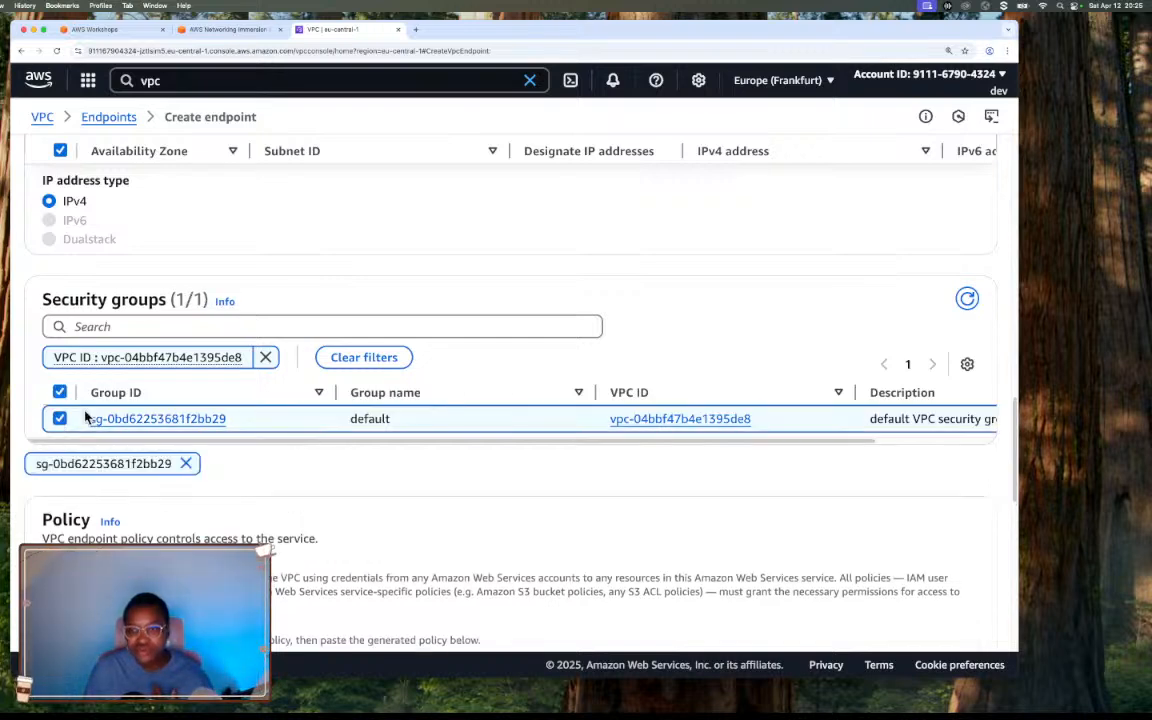
Compare the endpoint's policy and tag settings with the workshop's instructions for the policy and endpoint creation.
scroll(108, 413, down, 5)
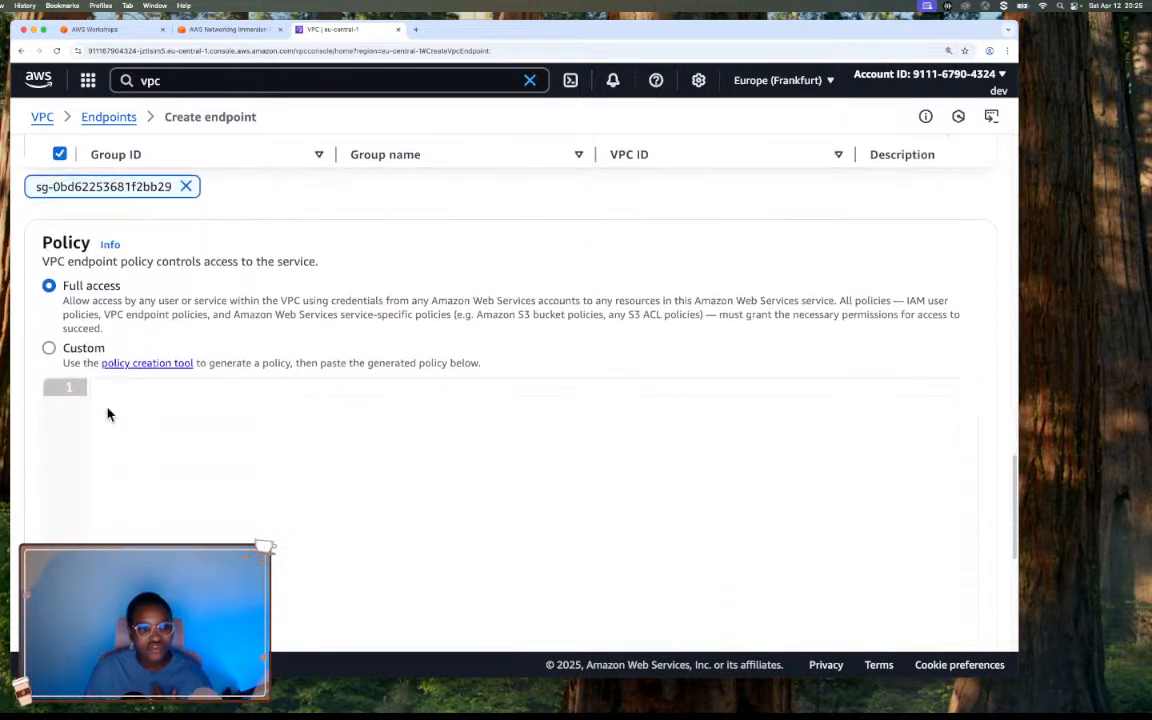
click(230, 30)
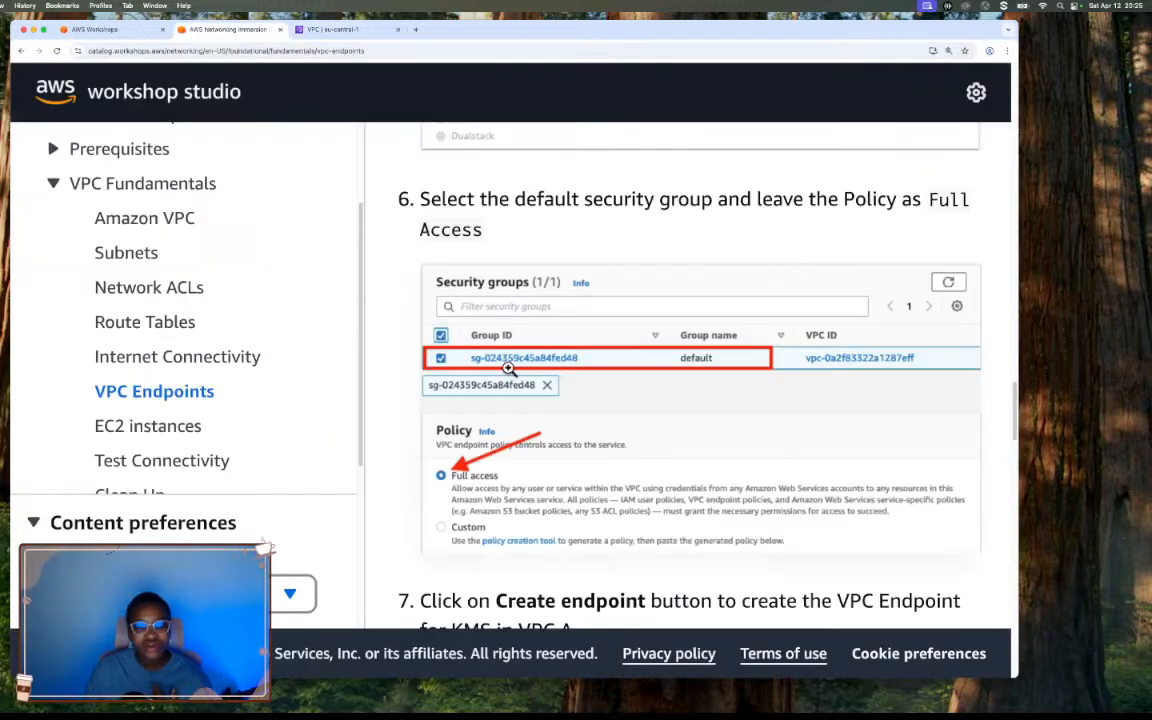
scroll(699, 430, down, 2)
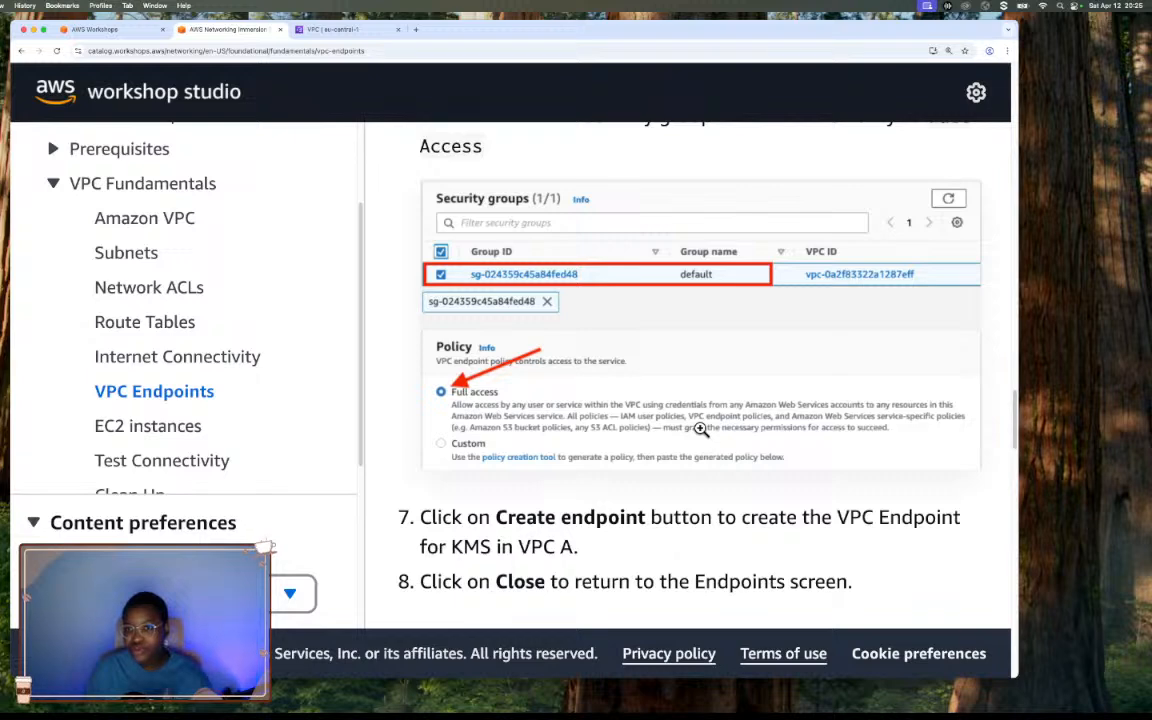
scroll(698, 428, up, 1)
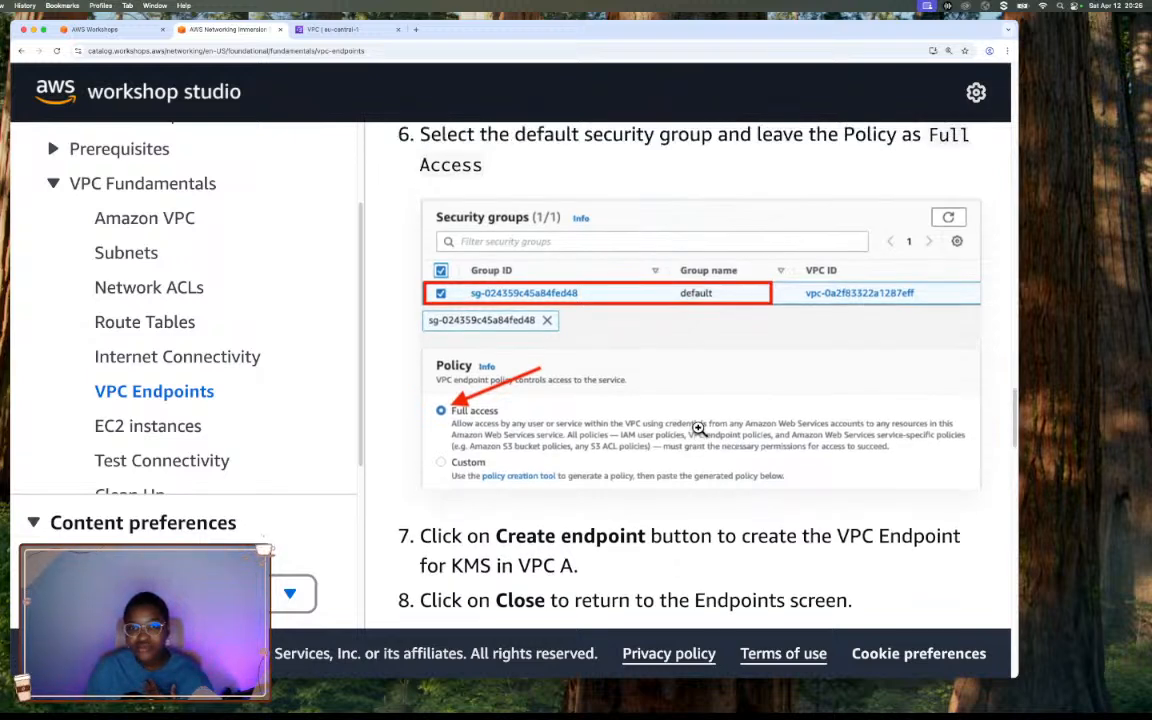
scroll(513, 395, down, 2)
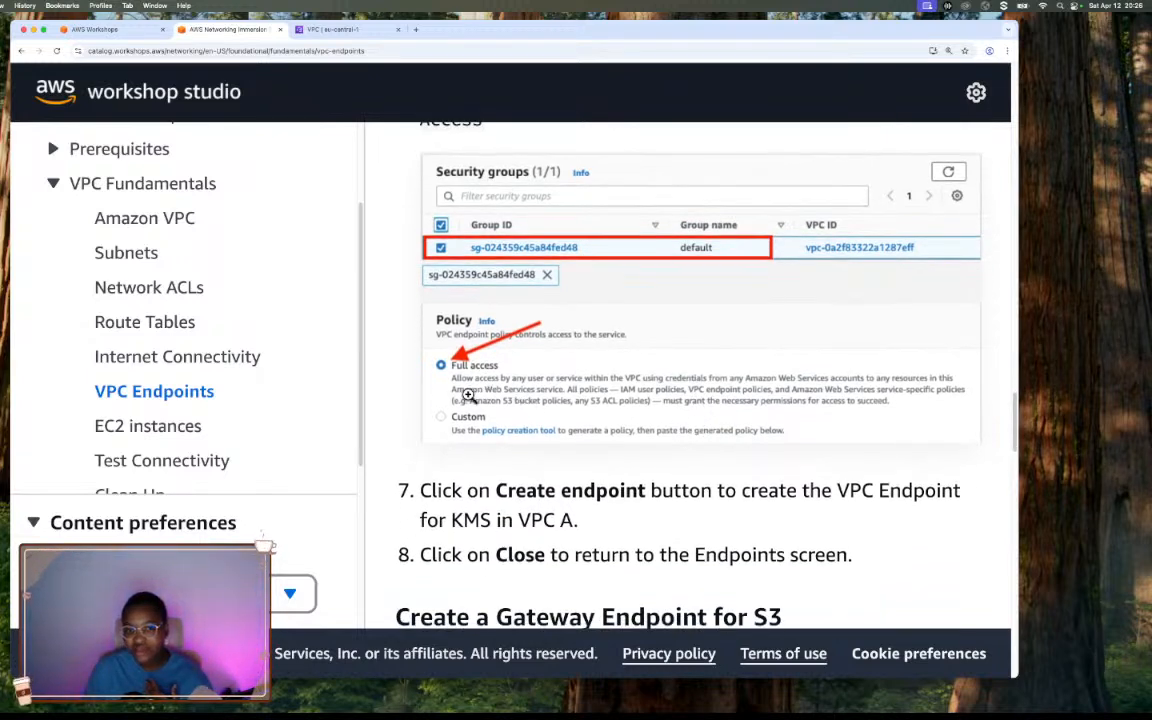
click(332, 29)
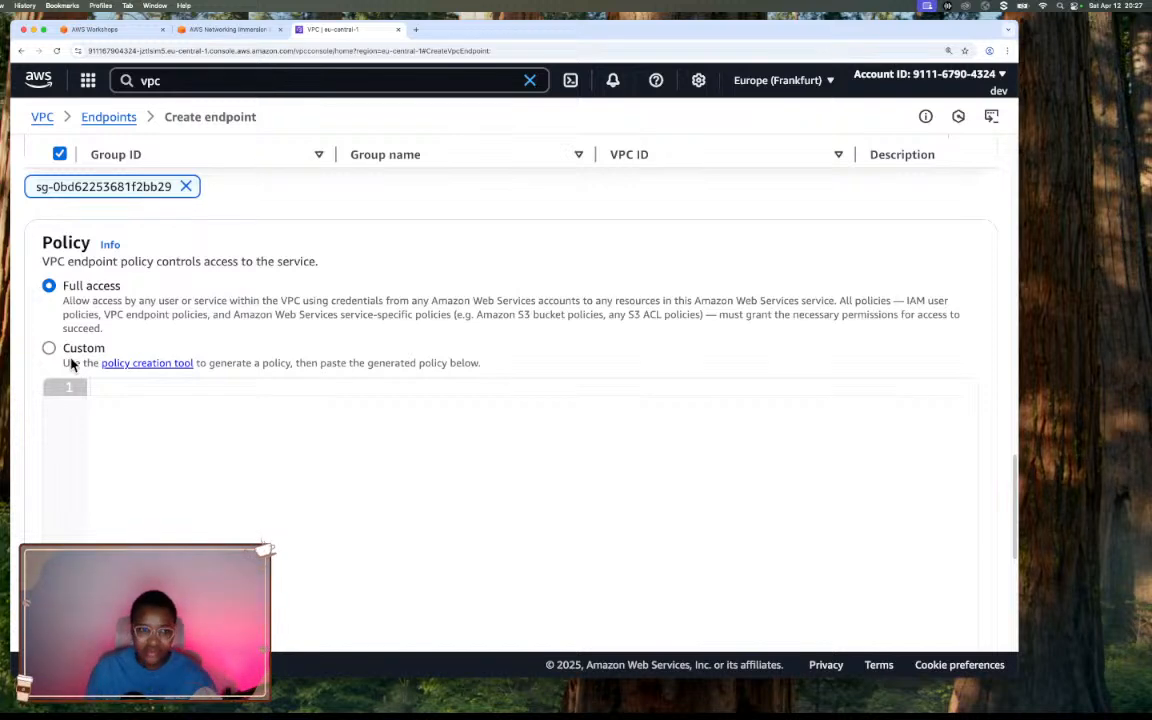
scroll(324, 432, down, 5)
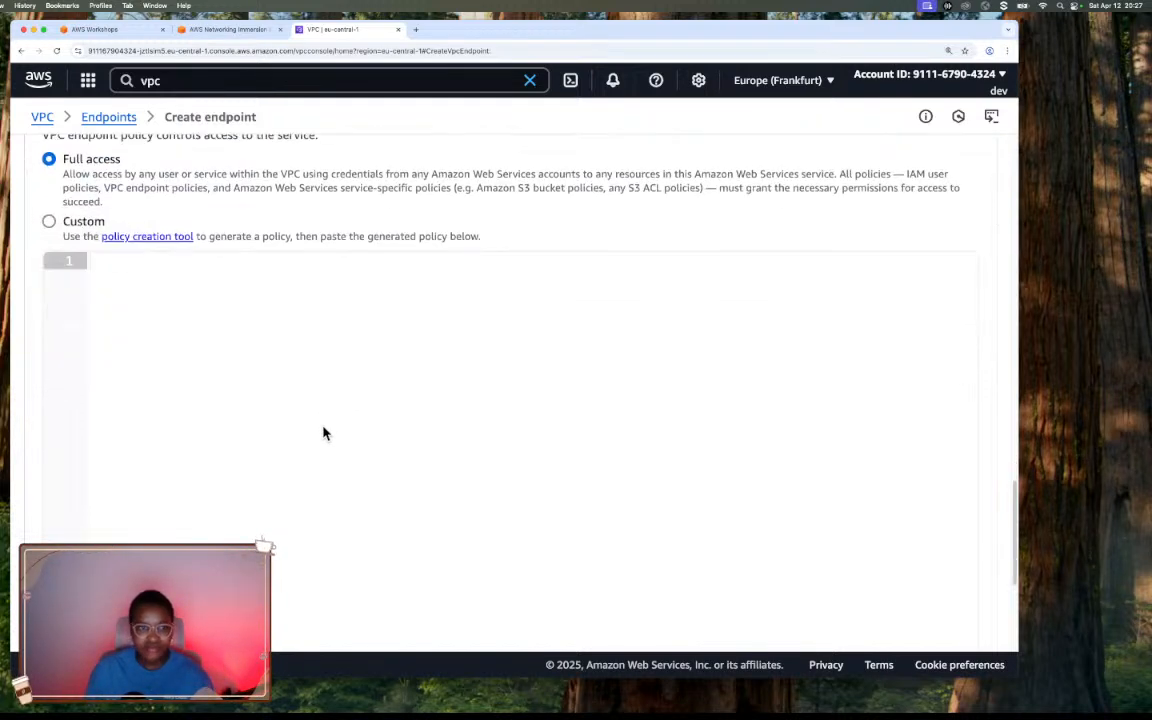
scroll(324, 432, down, 1)
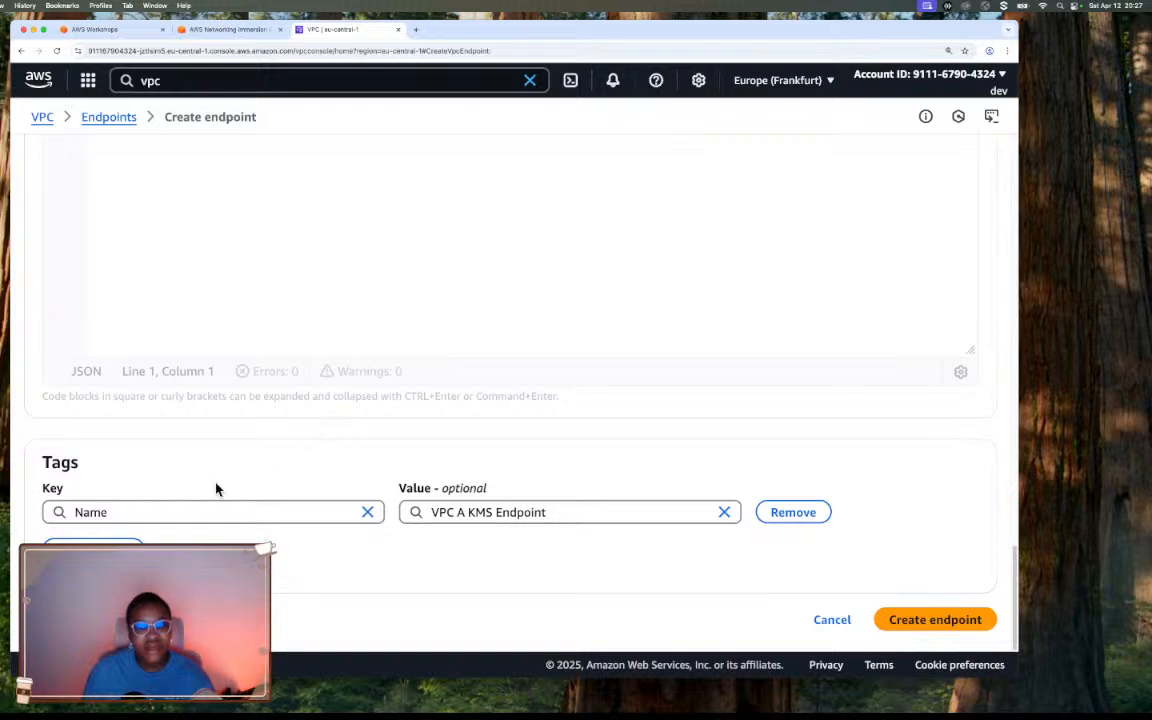
Check the workshop's final instruction for the KMS endpoint and create the endpoint in VPC A.
click(230, 31)
scroll(636, 290, down, 5)
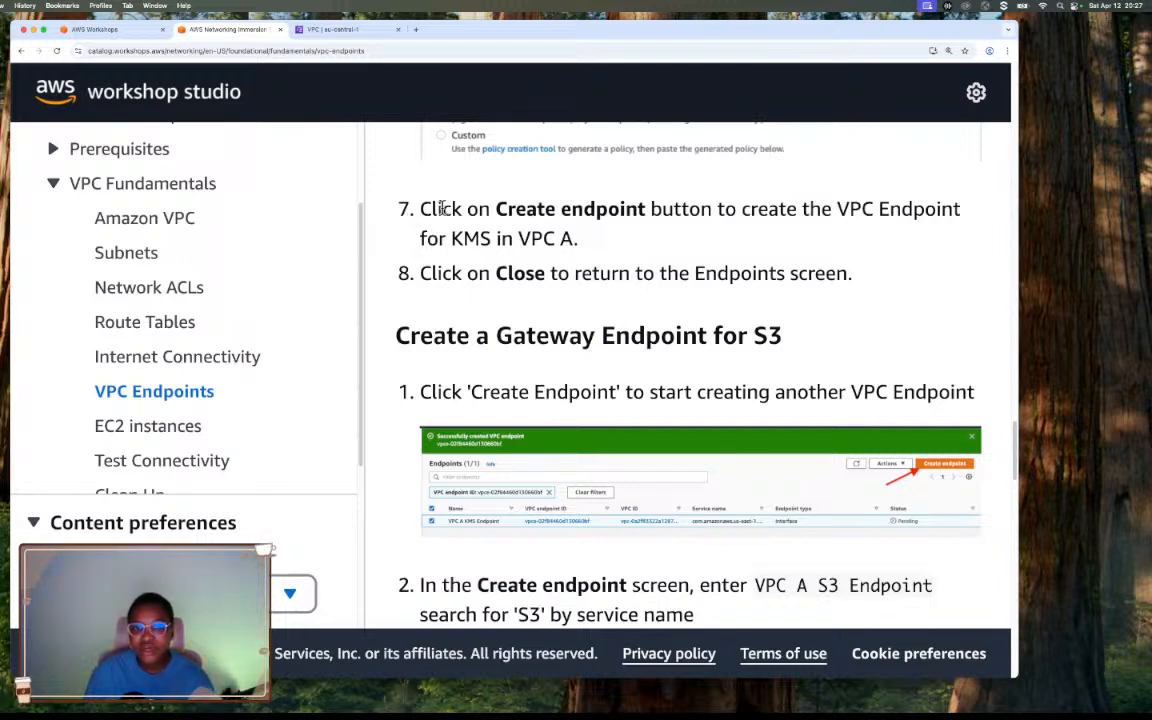
drag(494, 208, 651, 205)
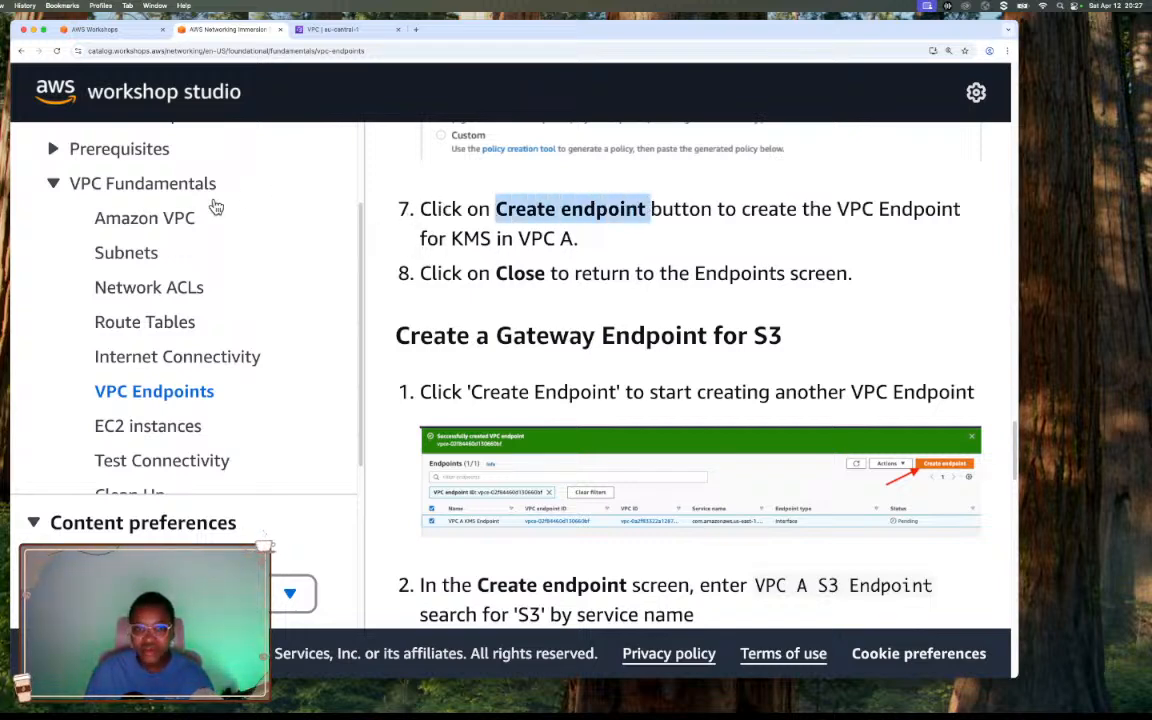
click(333, 31)
click(952, 621)
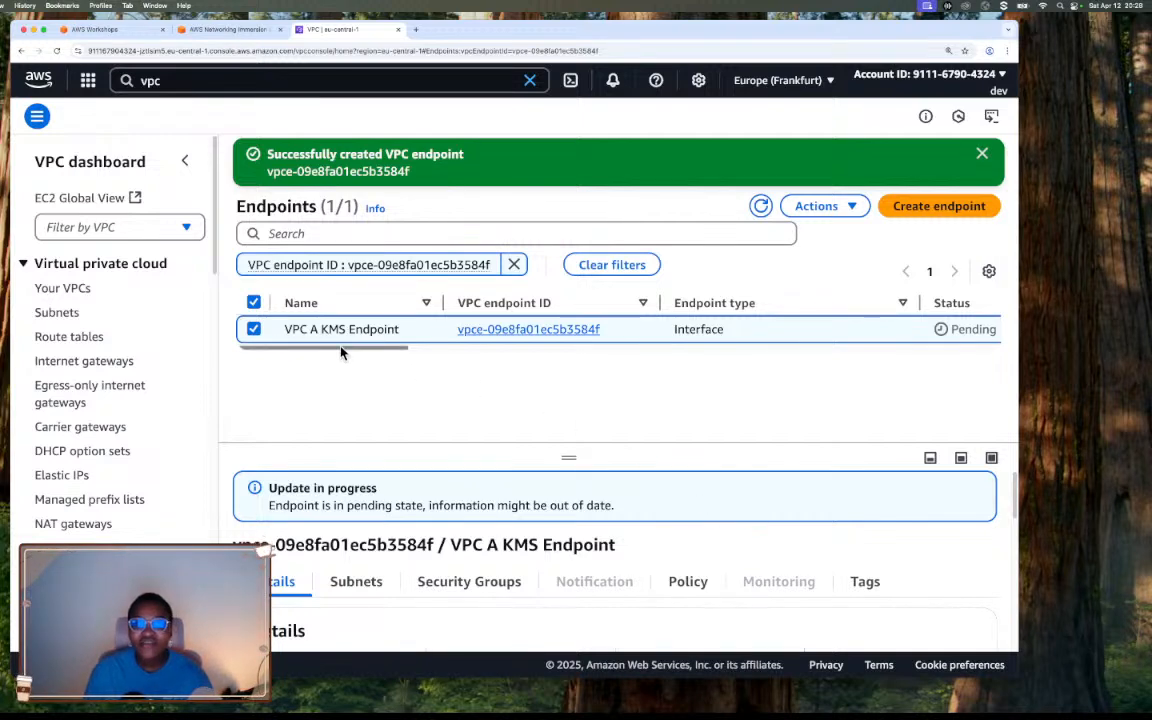
Refresh the endpoints list to check the status of VPC A KMS Endpoint, and dismiss the creation notice.
drag(339, 348, 265, 368)
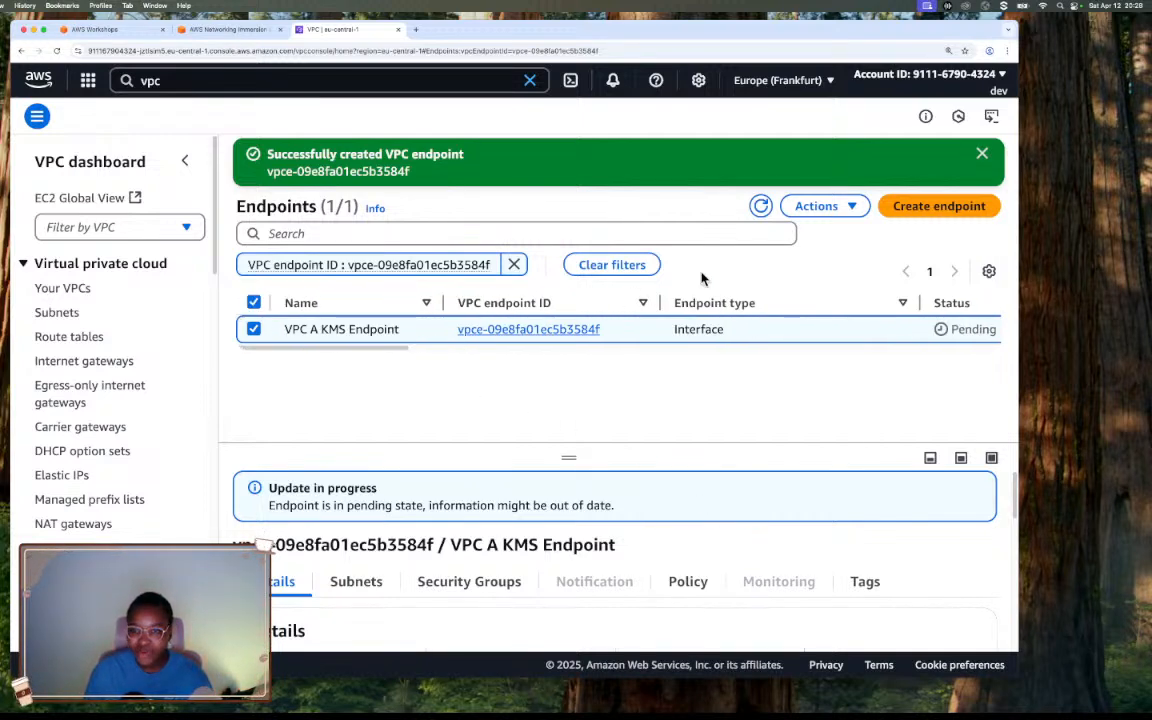
click(760, 208)
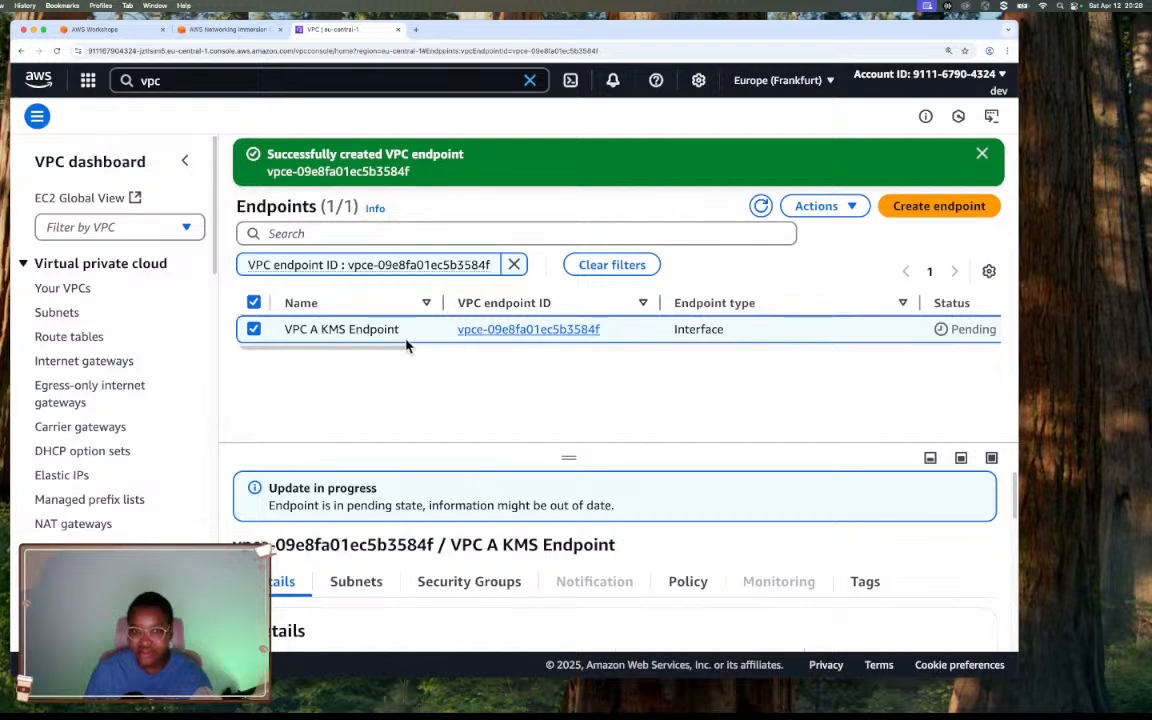
drag(393, 350, 368, 360)
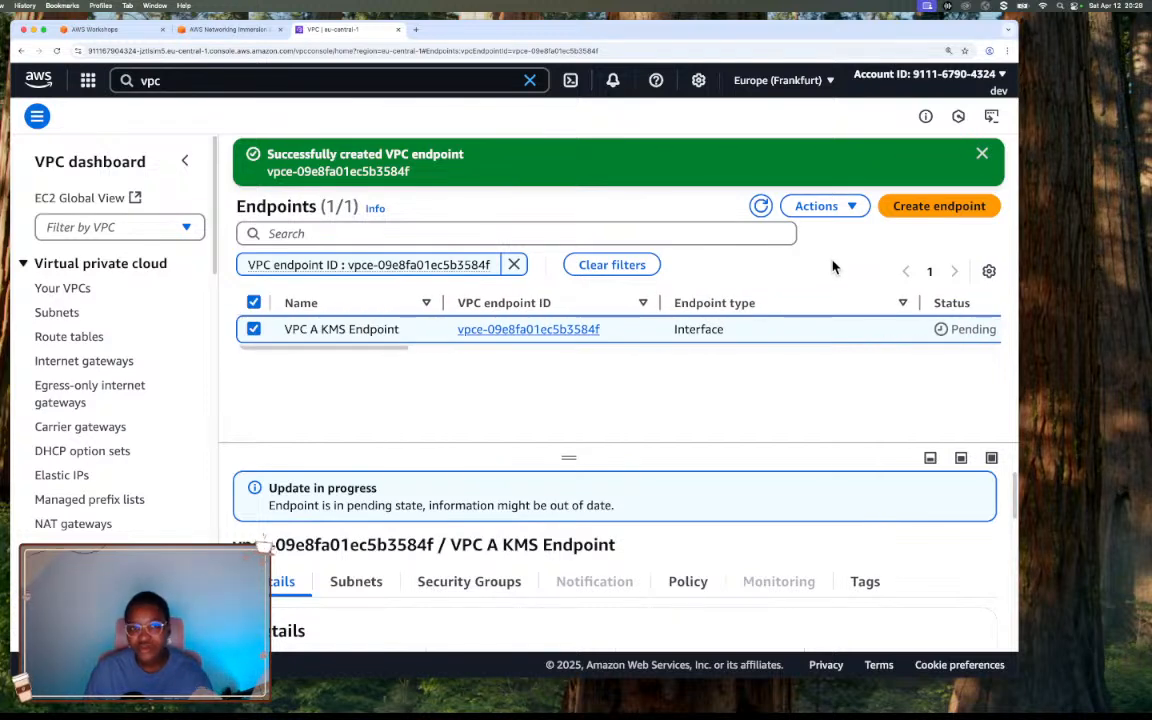
click(981, 155)
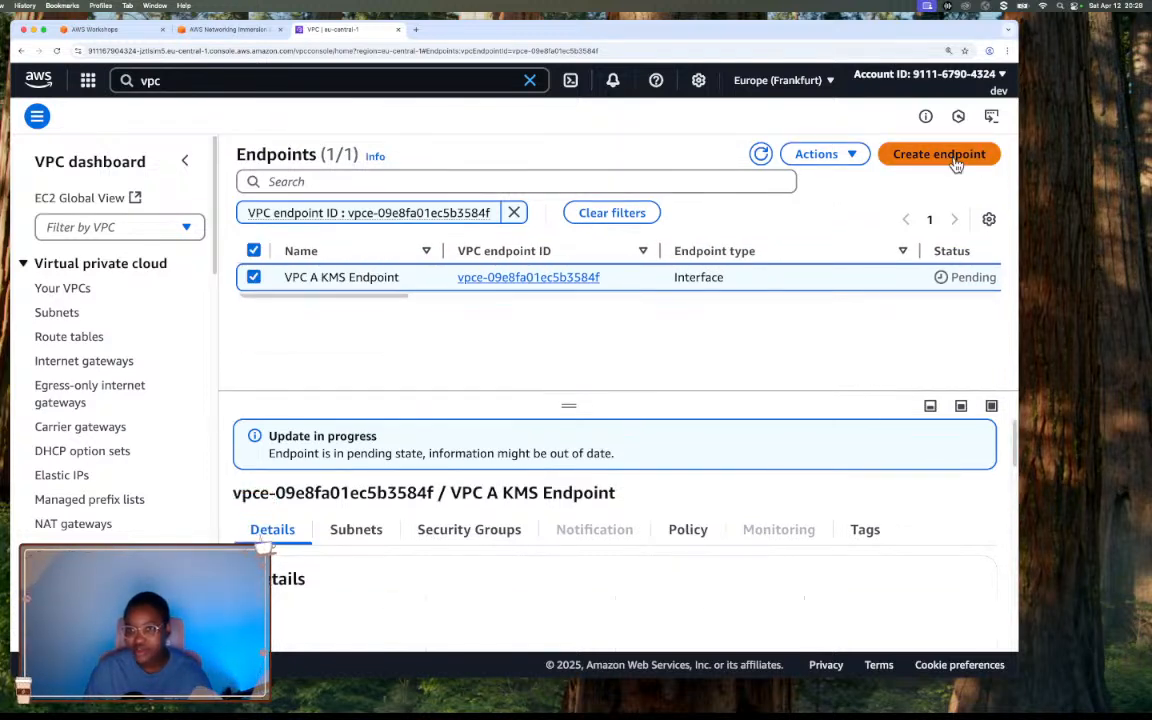
Start creating another VPC endpoint and name it VPC A S3 Endpoint.
click(956, 163)
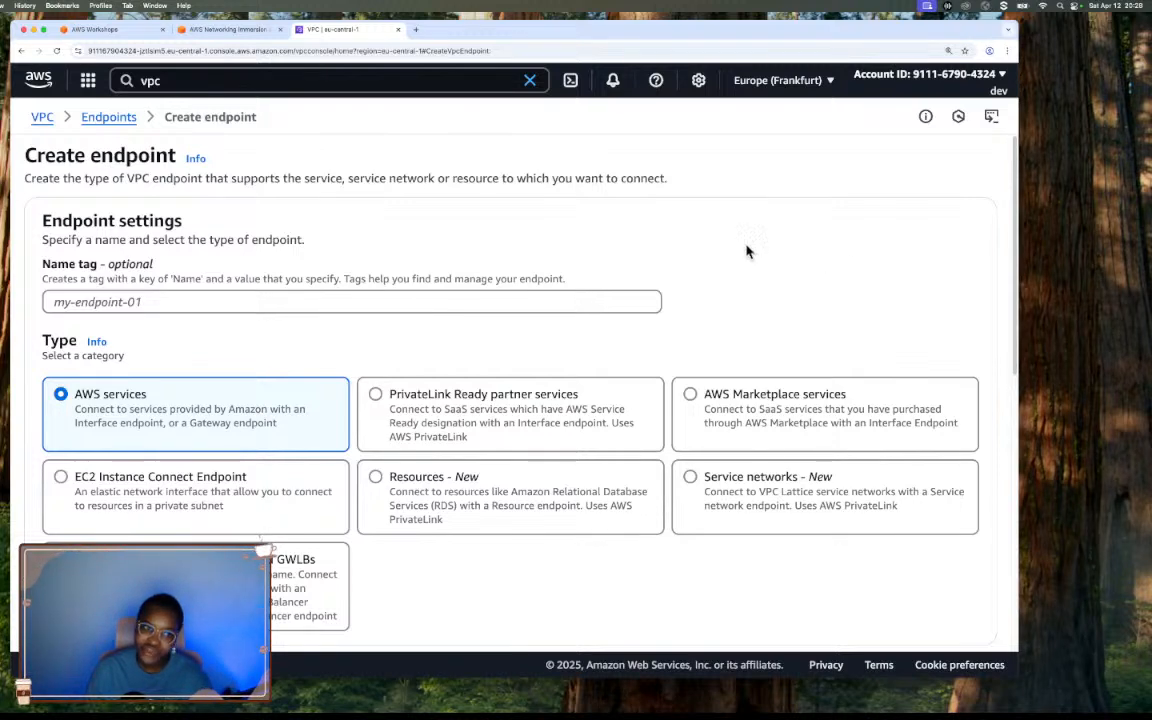
click(494, 300)
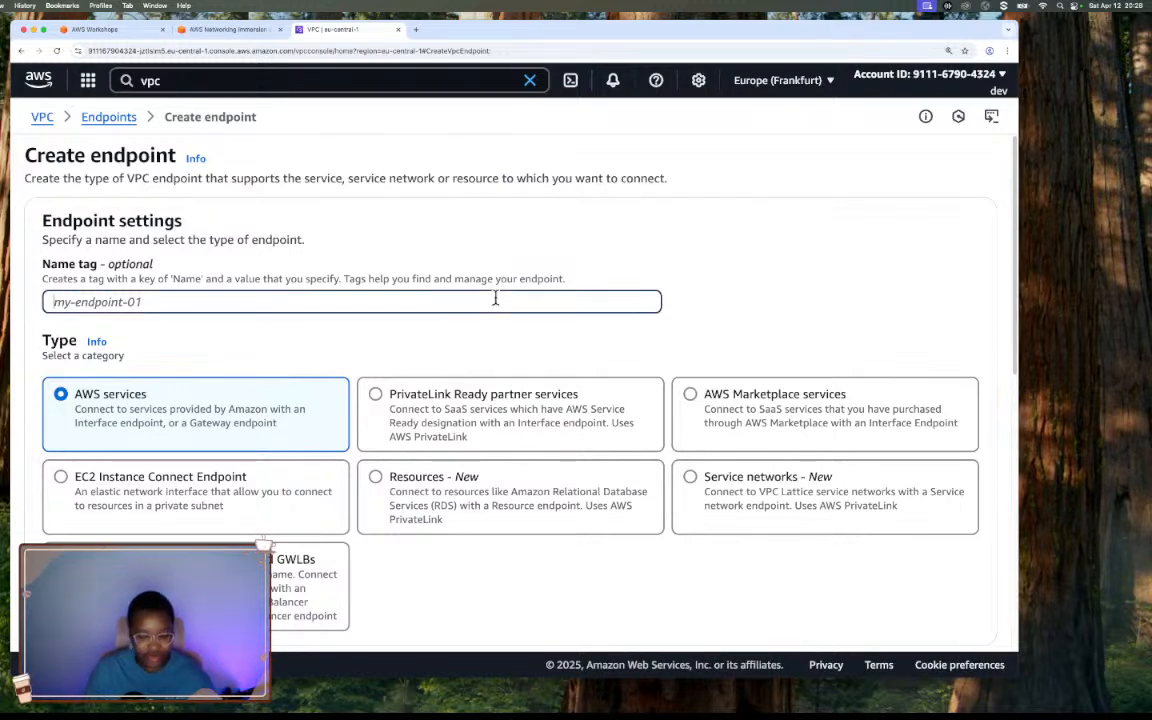
text(VPC A KMS Endpoint)
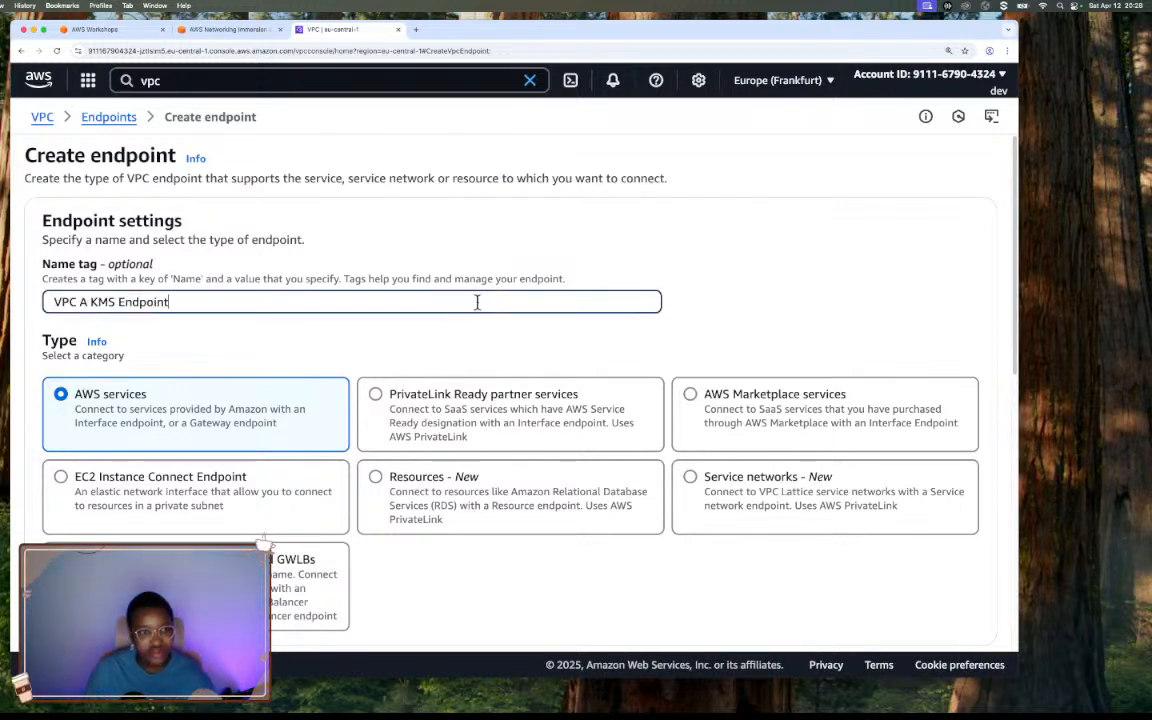
double_click(104, 301)
text(S)
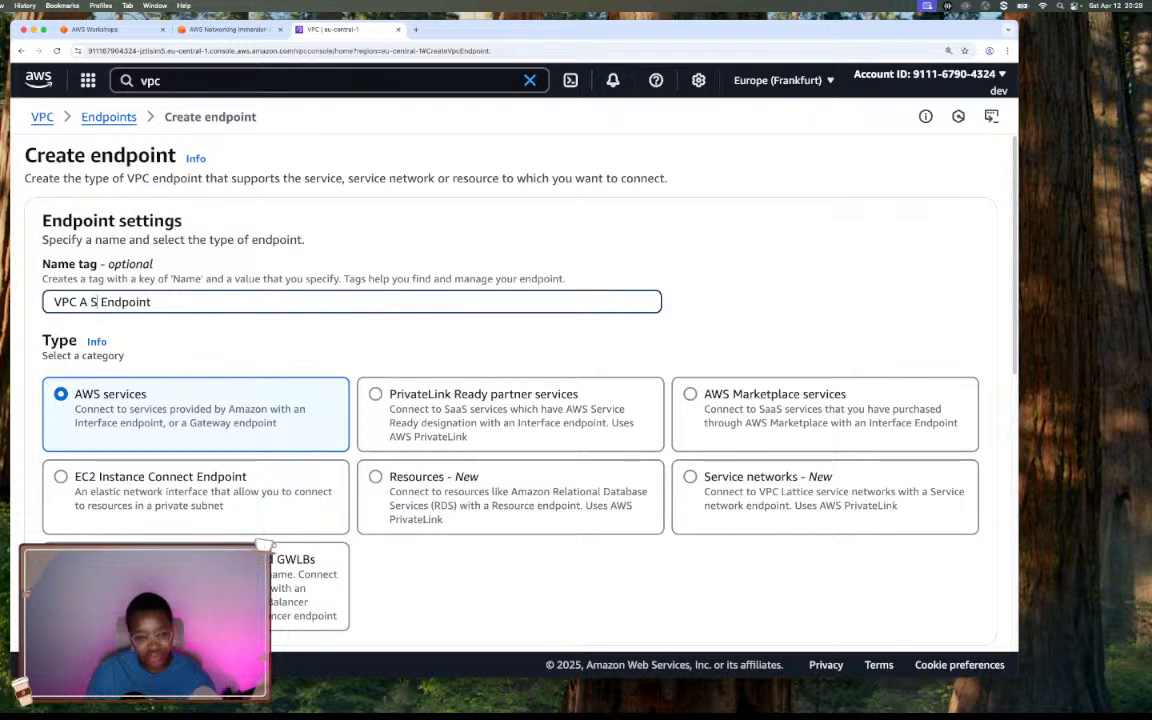
text(3)
Read the workshop's instructions for the S3 gateway endpoint's name tag, service category and service search.
click(214, 28)
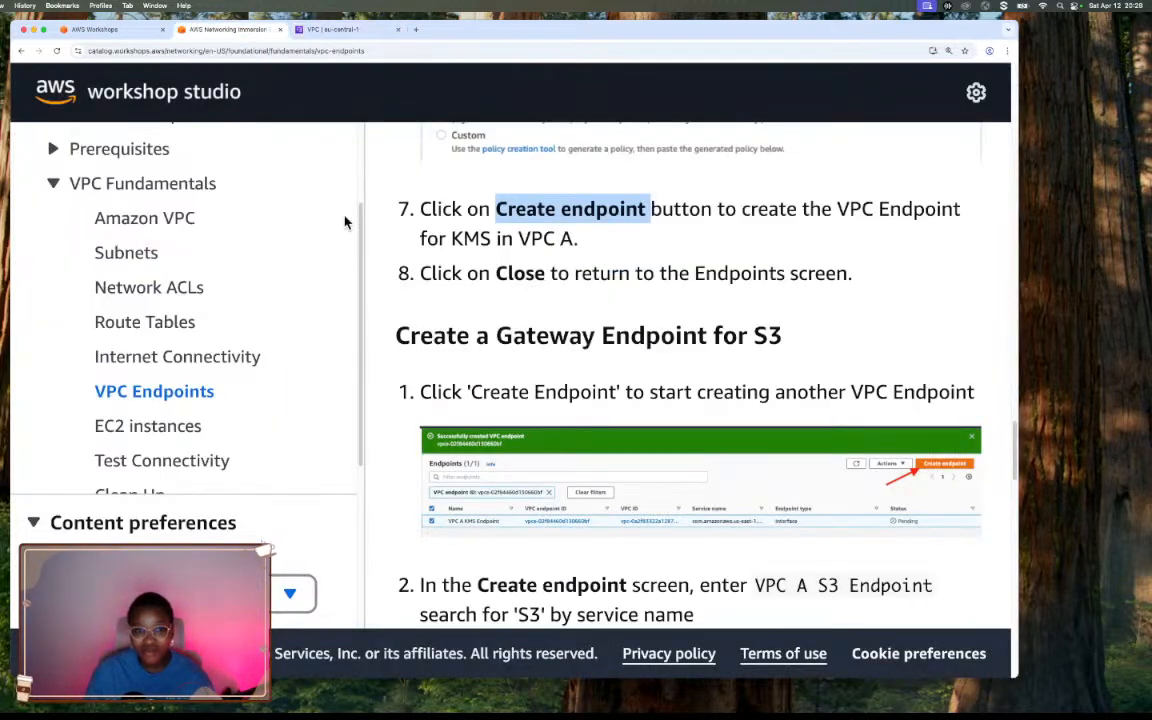
scroll(620, 265, down, 5)
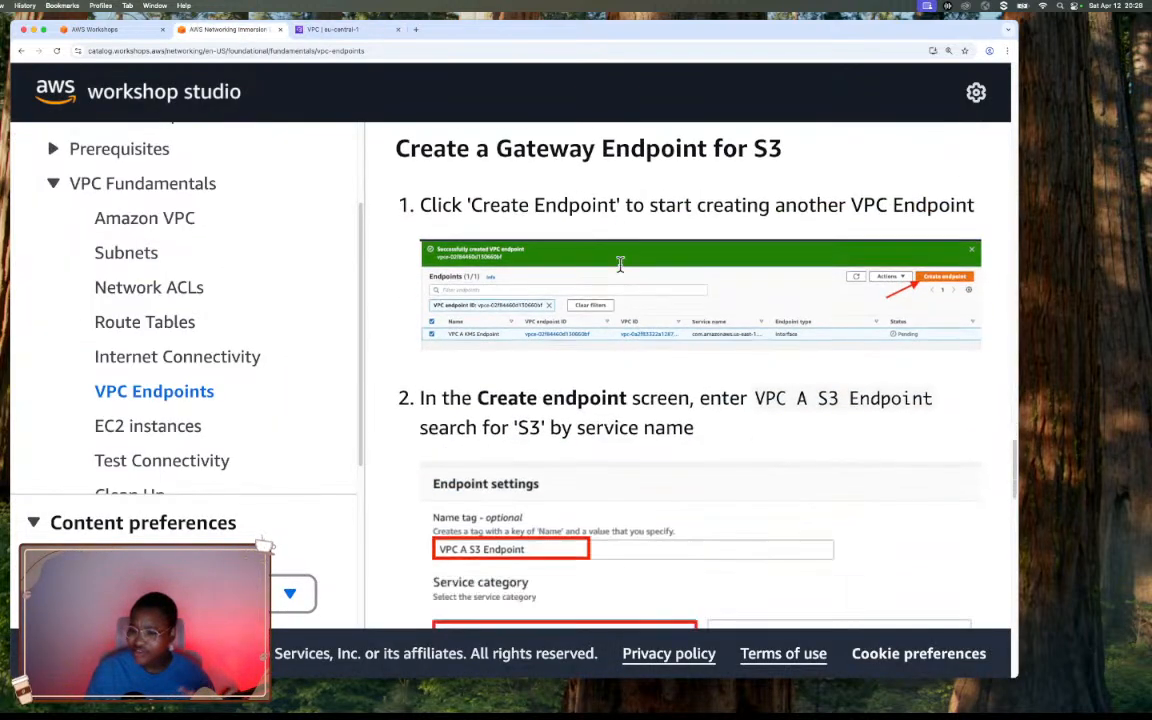
drag(755, 398, 932, 400)
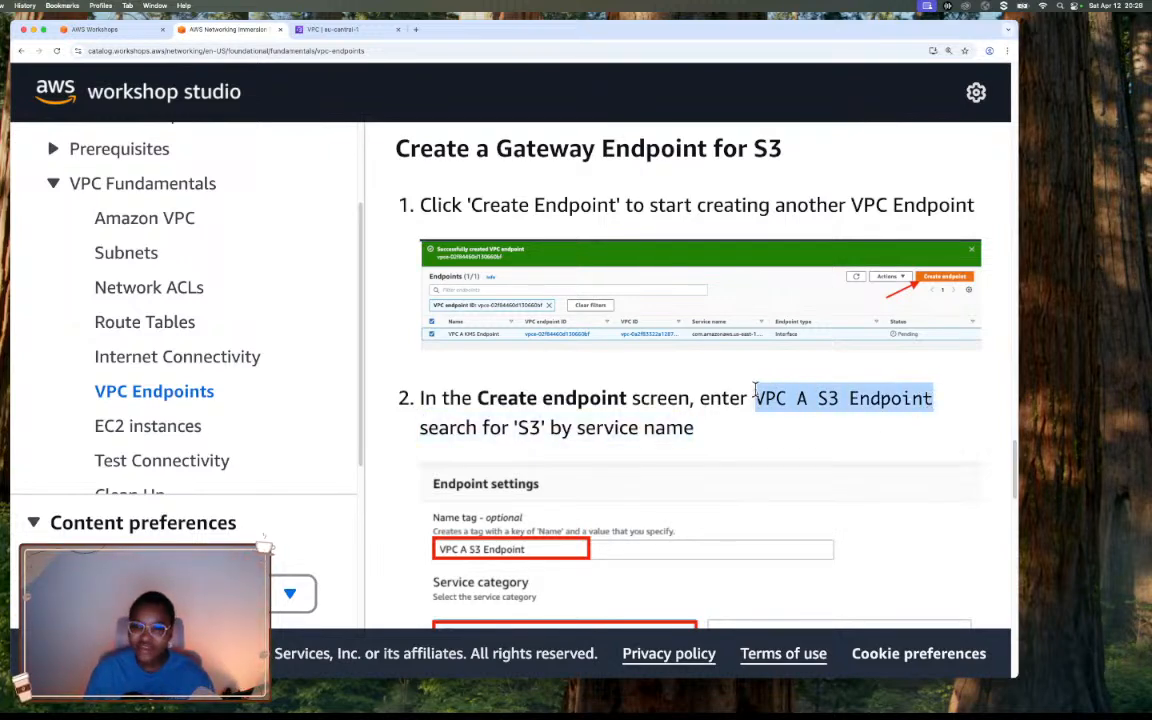
scroll(760, 390, up, 1)
scroll(756, 390, down, 4)
scroll(755, 390, down, 5)
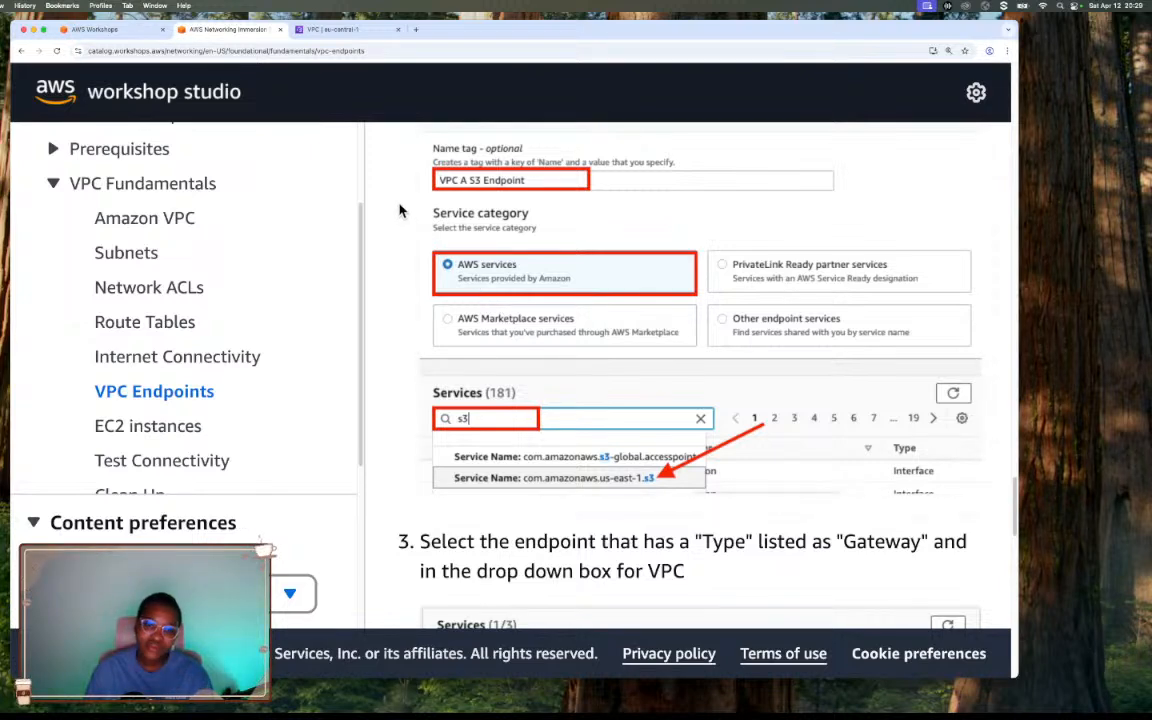
Filter the endpoint services by service name com.amazonaws.eu-central-1.s3 and select the Gateway type.
click(330, 29)
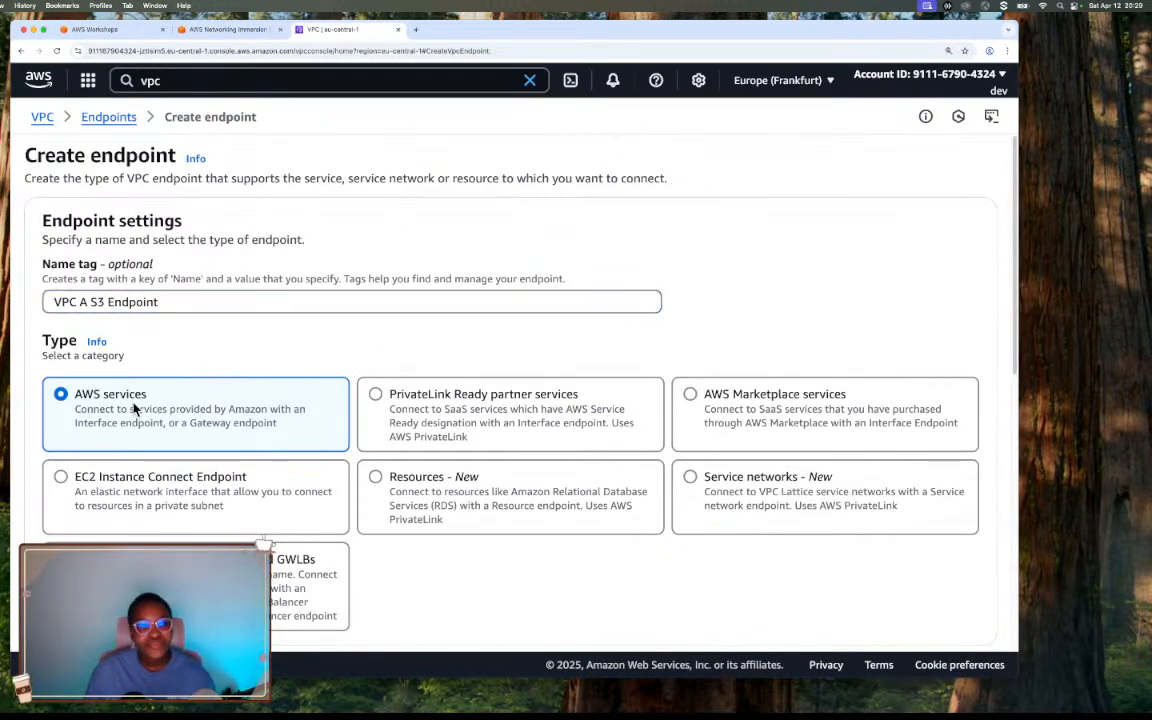
scroll(407, 465, down, 1)
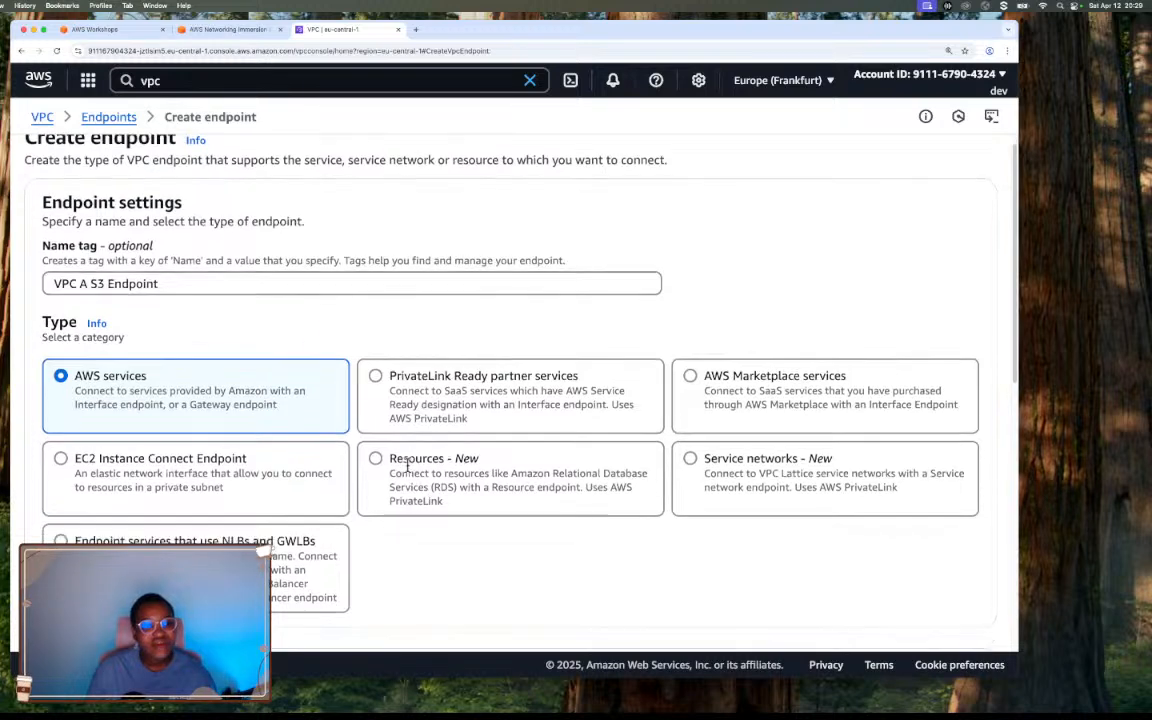
scroll(407, 465, down, 6)
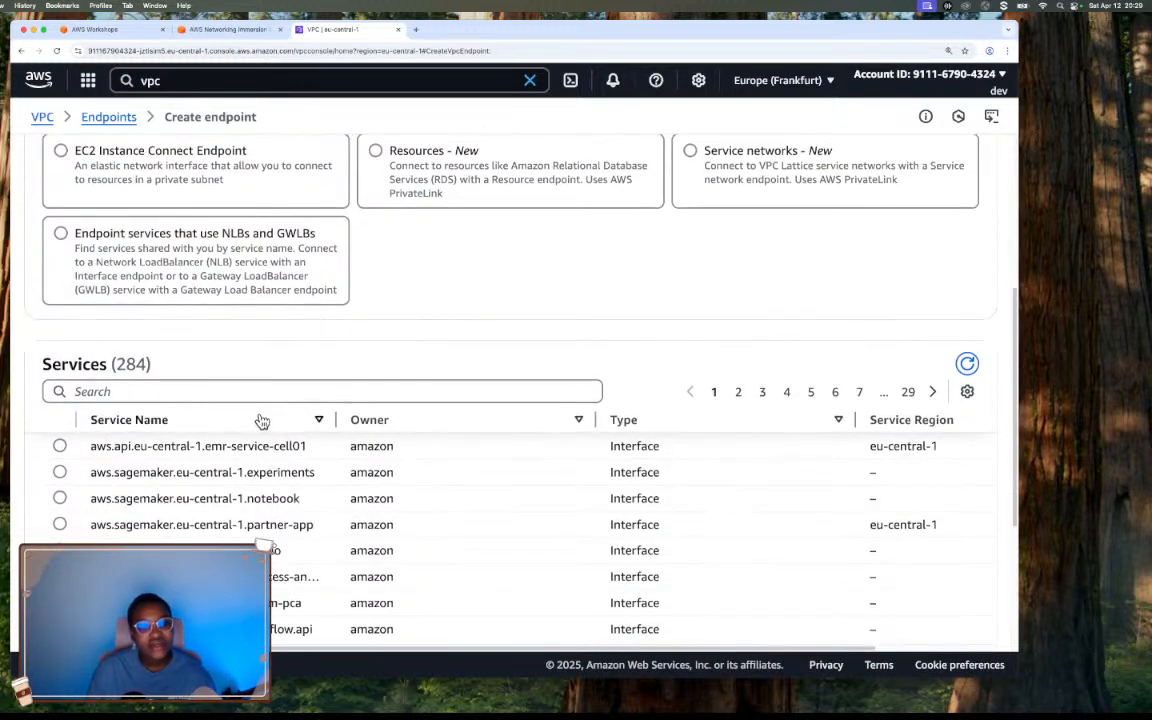
click(257, 394)
text(s3)
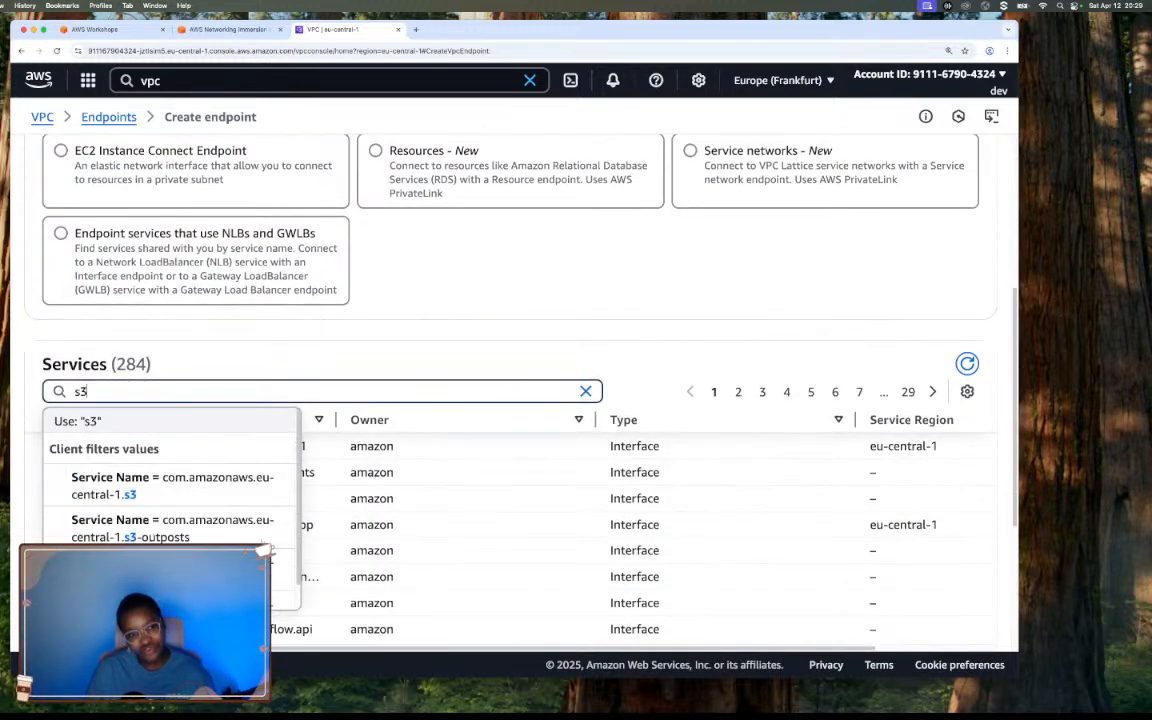
scroll(240, 475, down, 1)
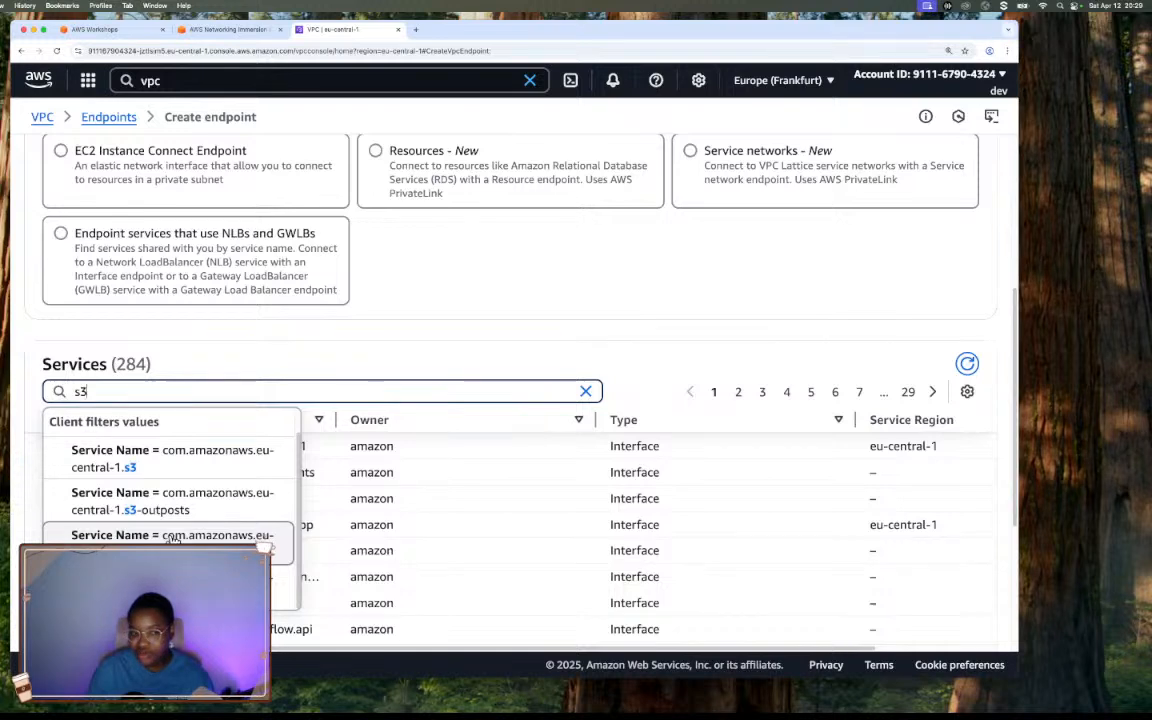
click(158, 462)
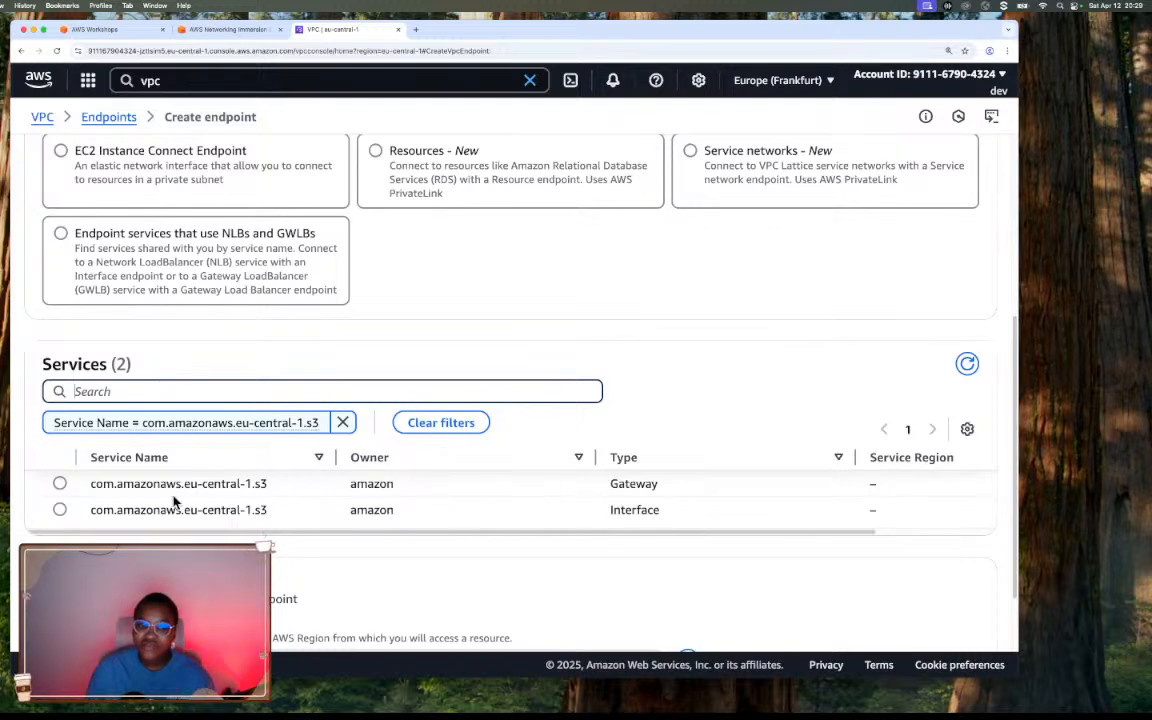
click(60, 483)
Choose VPC A as the endpoint's VPC and select all of its route tables.
scroll(617, 522, down, 1)
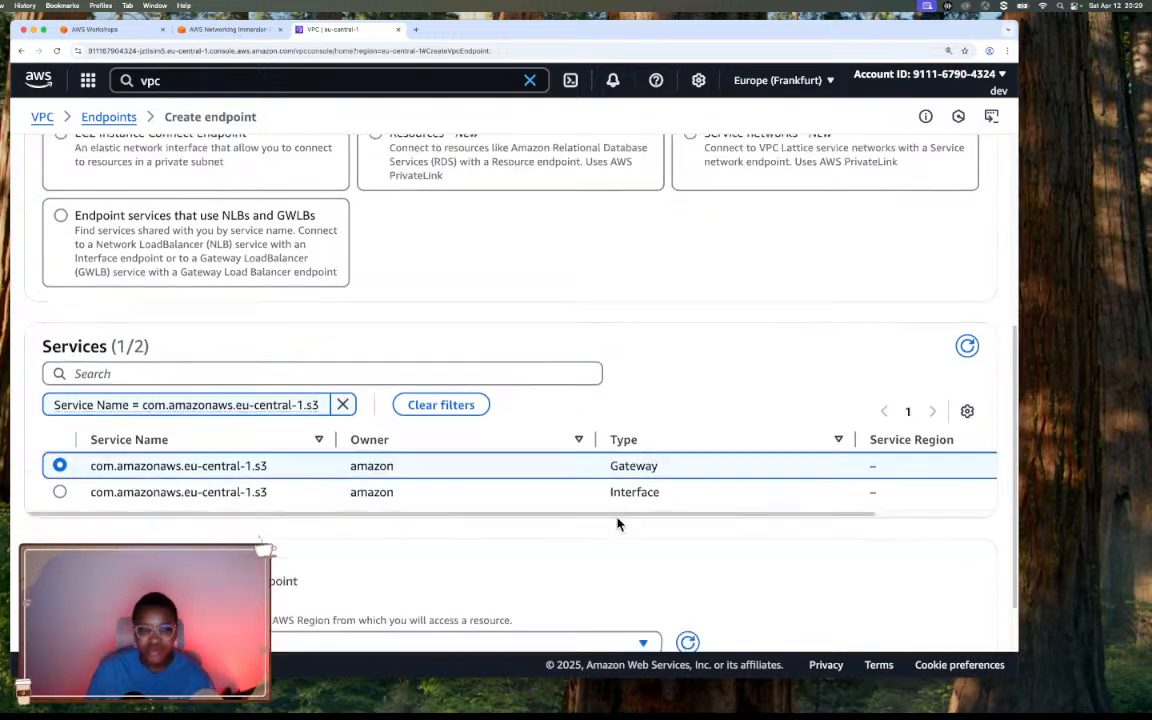
scroll(617, 522, down, 3)
click(488, 568)
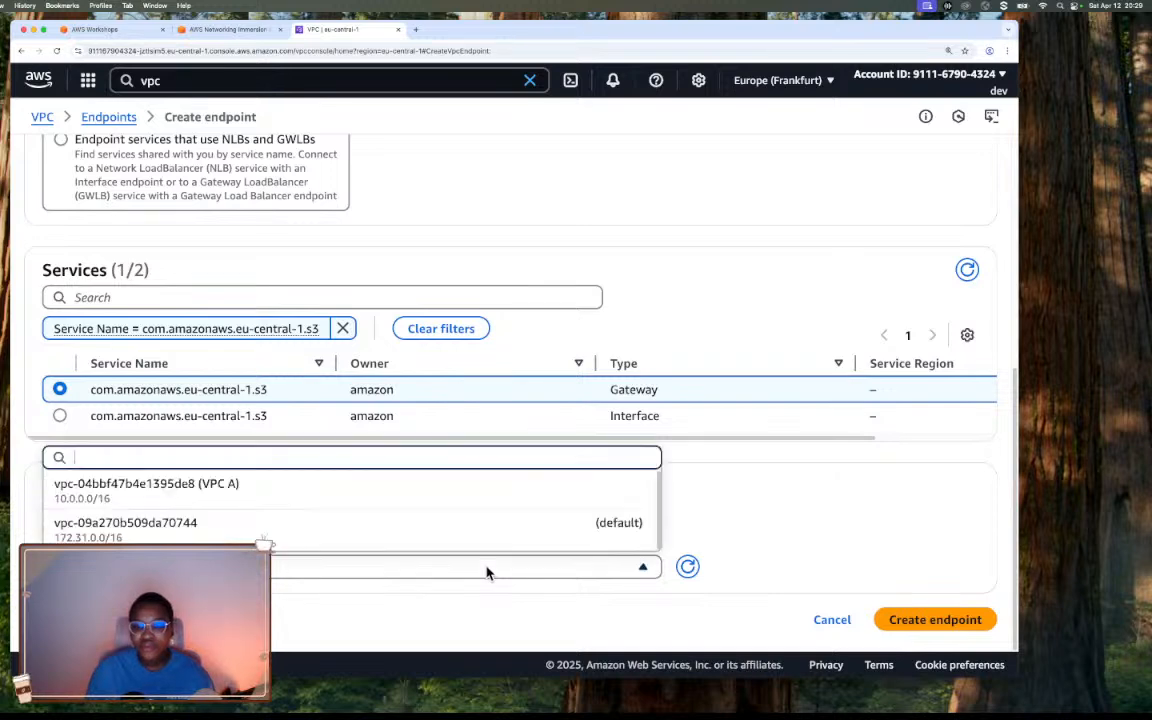
click(477, 504)
scroll(455, 517, down, 10)
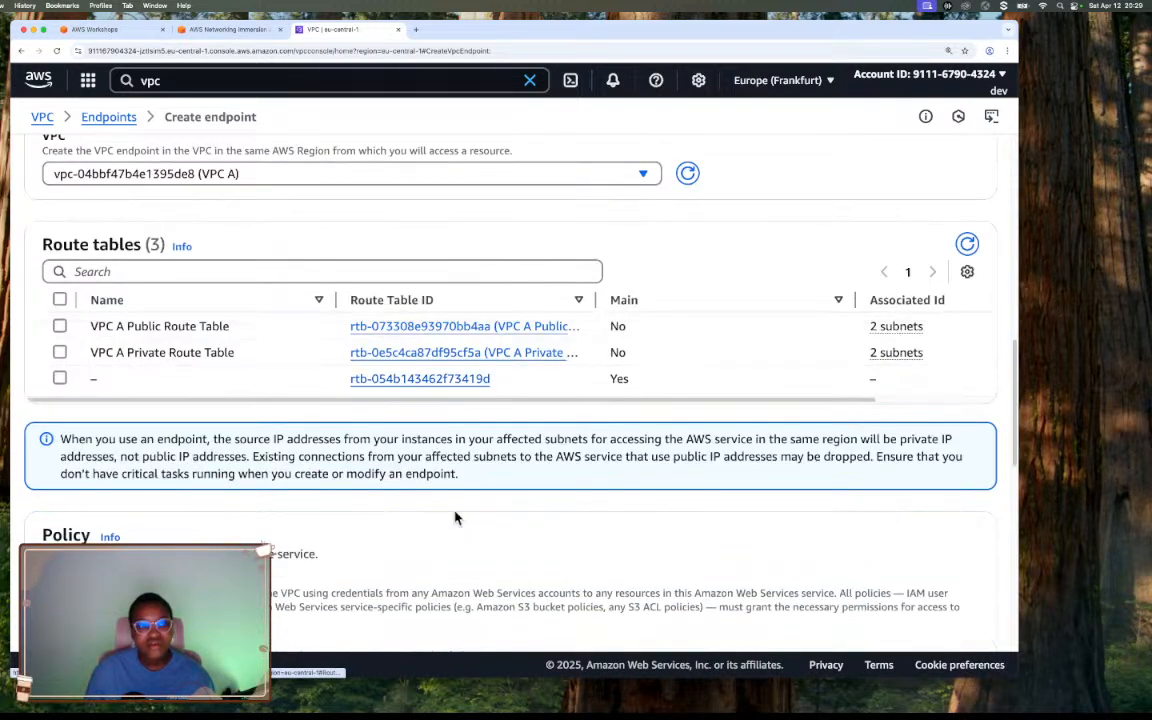
click(60, 300)
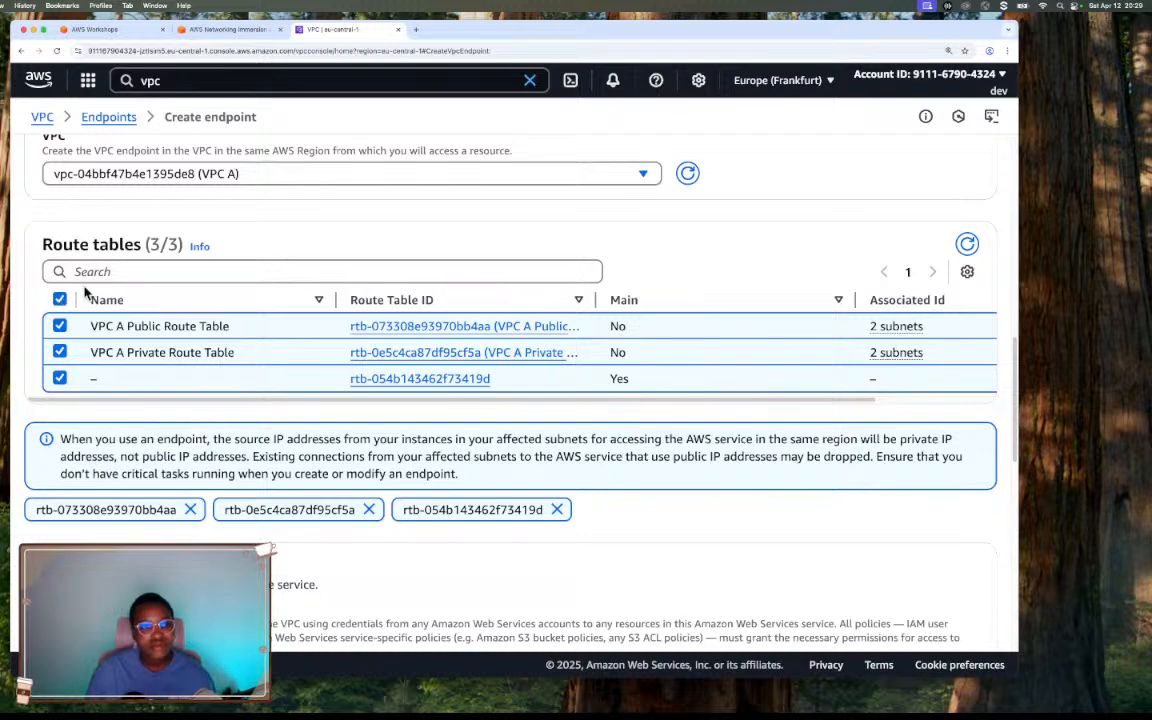
Check the workshop's instructions for the S3 endpoint's service type, VPC, route tables and policy.
click(237, 34)
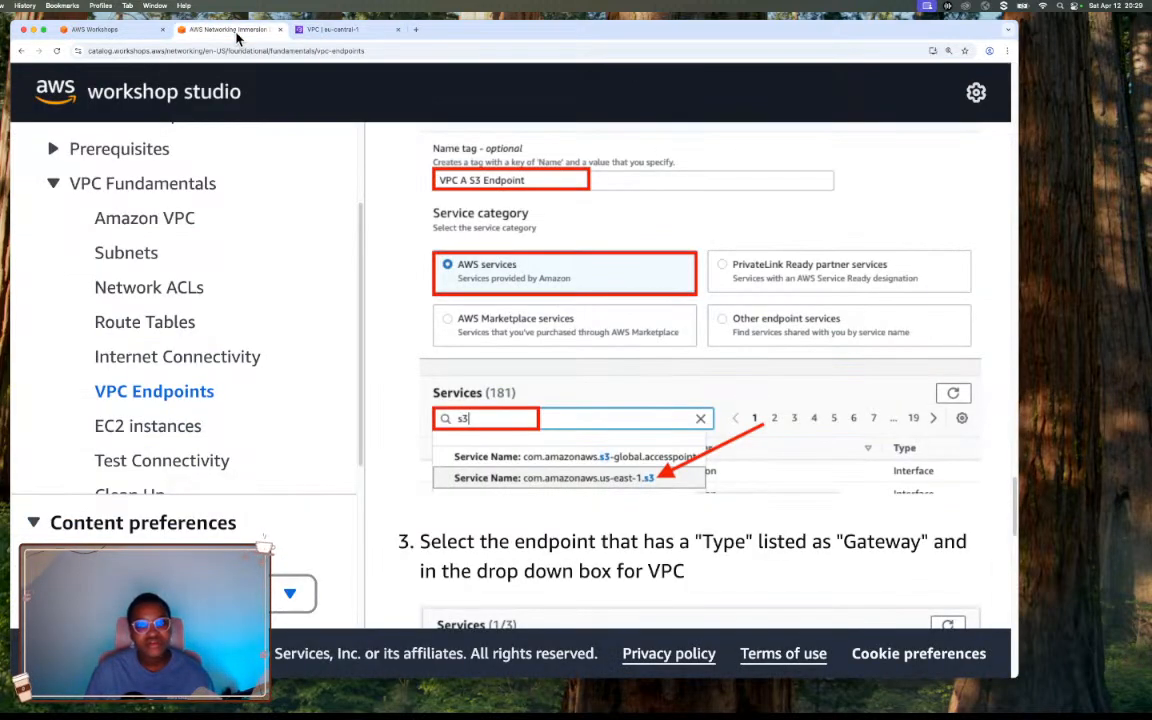
scroll(627, 240, down, 5)
scroll(629, 240, down, 1)
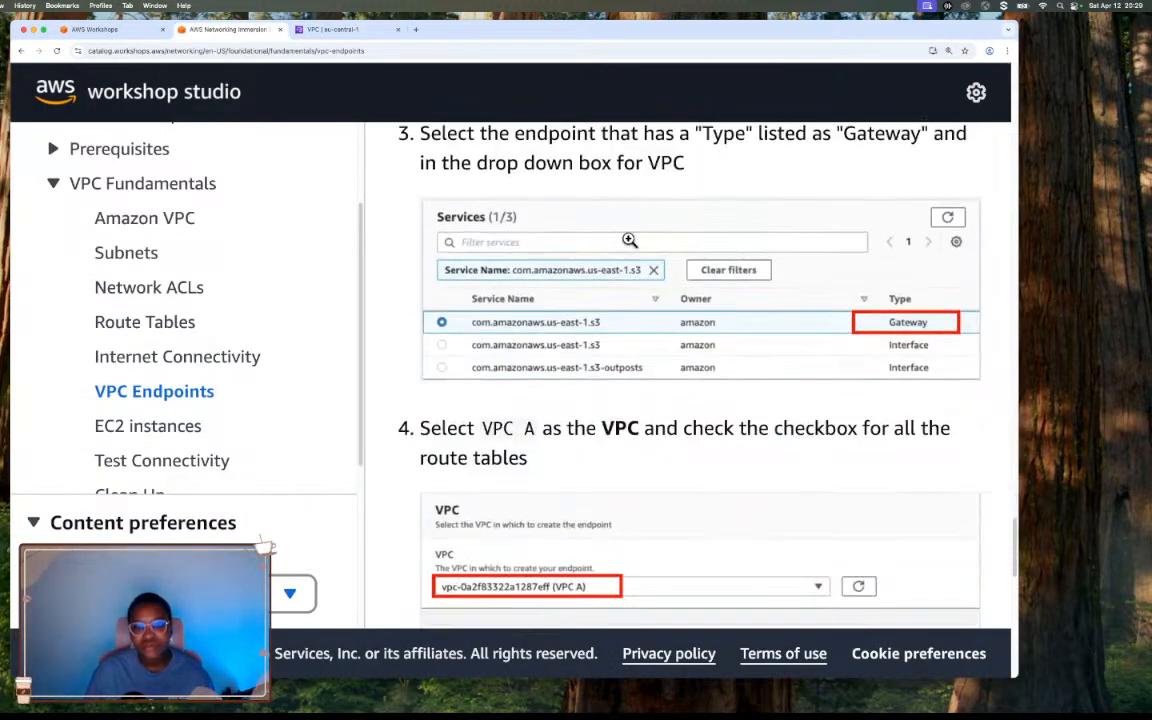
scroll(629, 240, down, 5)
scroll(629, 240, down, 1)
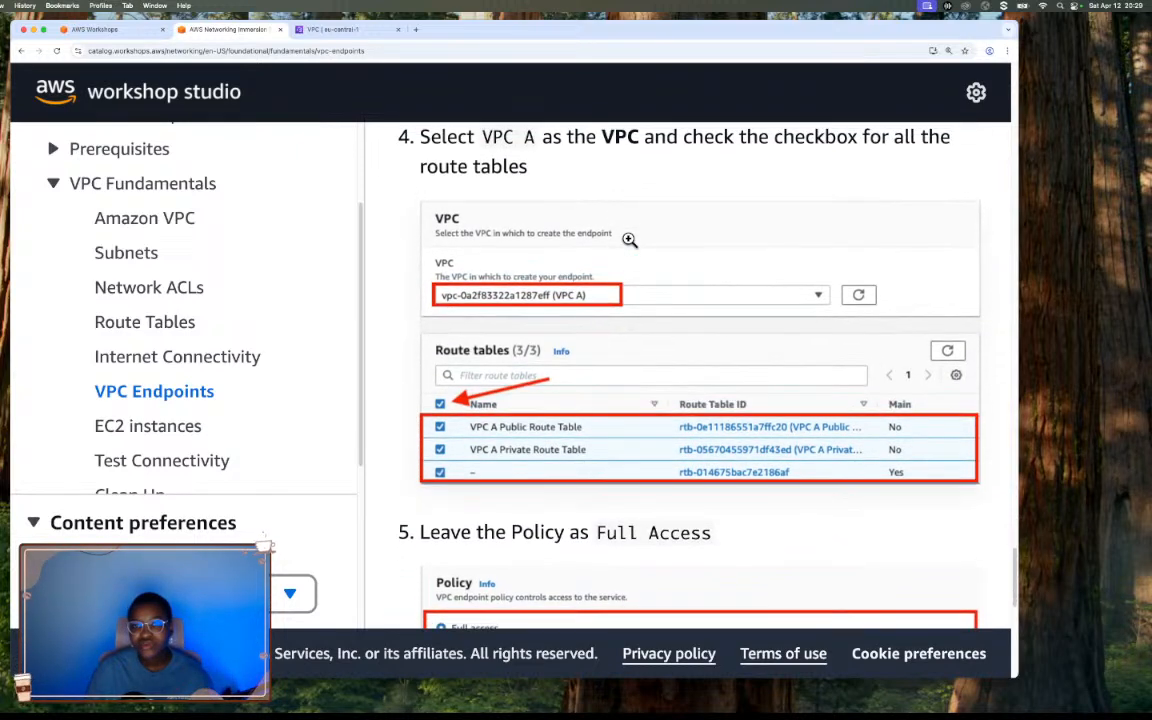
scroll(629, 240, down, 1)
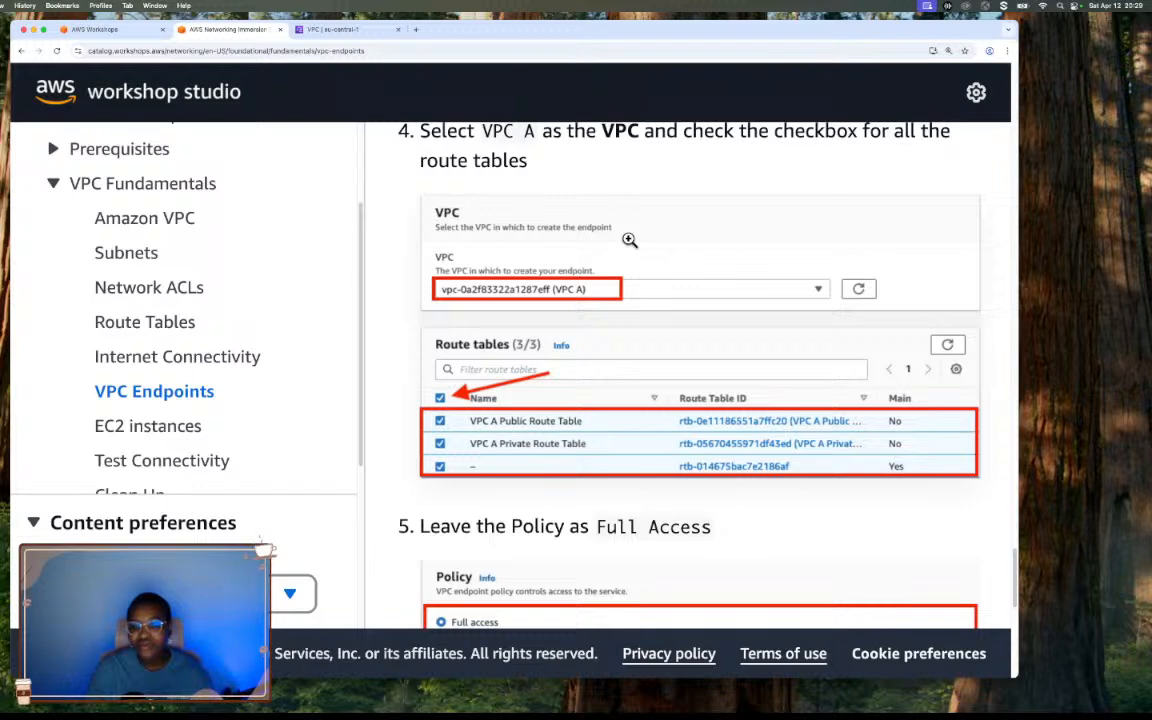
scroll(629, 240, down, 5)
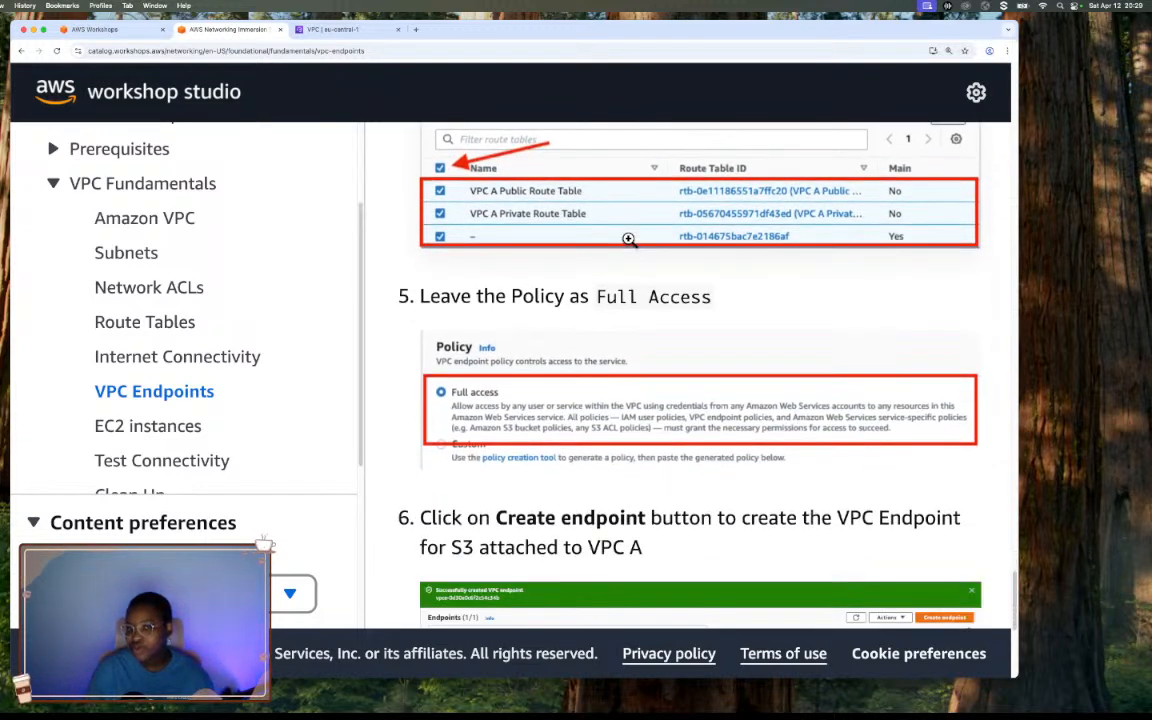
scroll(629, 240, down, 1)
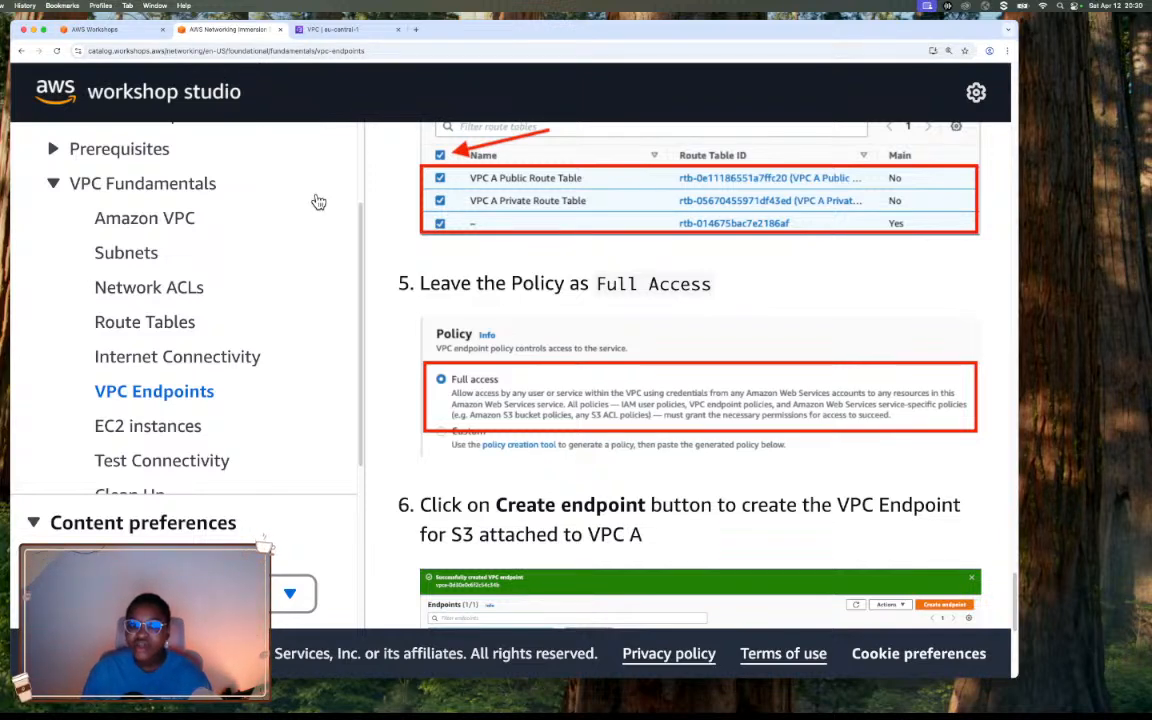
Review the S3 endpoint's Full access policy, selected route tables and VPC setting before creation.
click(345, 30)
scroll(250, 432, down, 5)
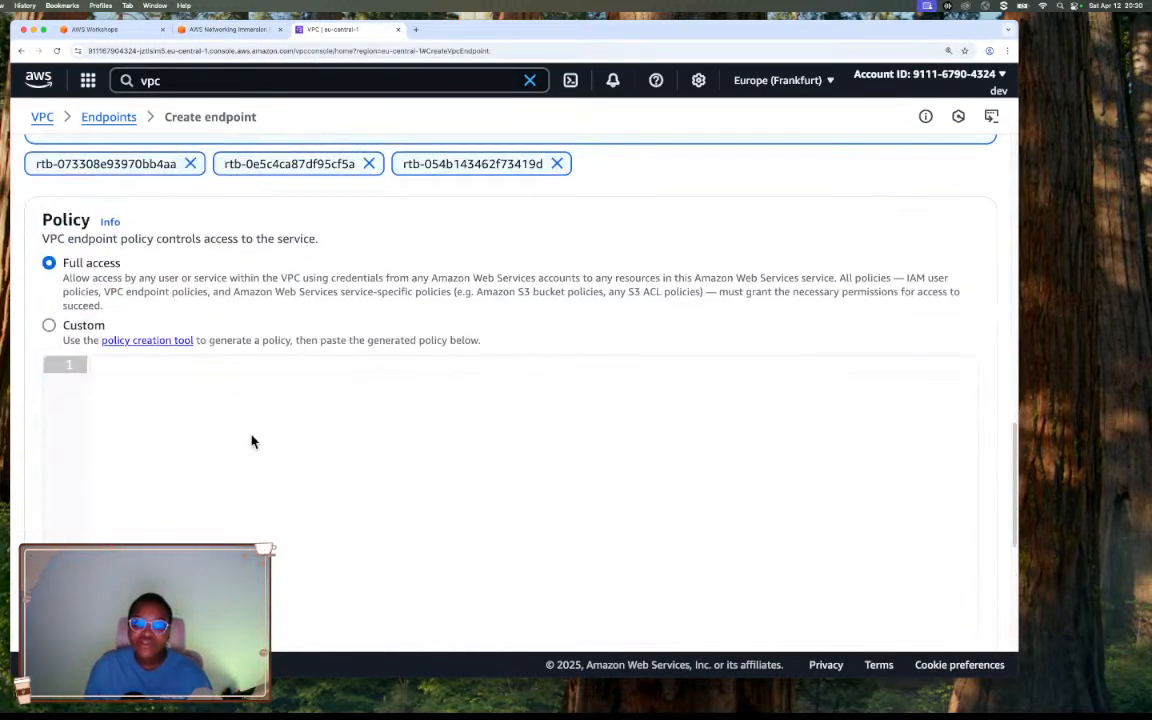
scroll(254, 412, down, 1)
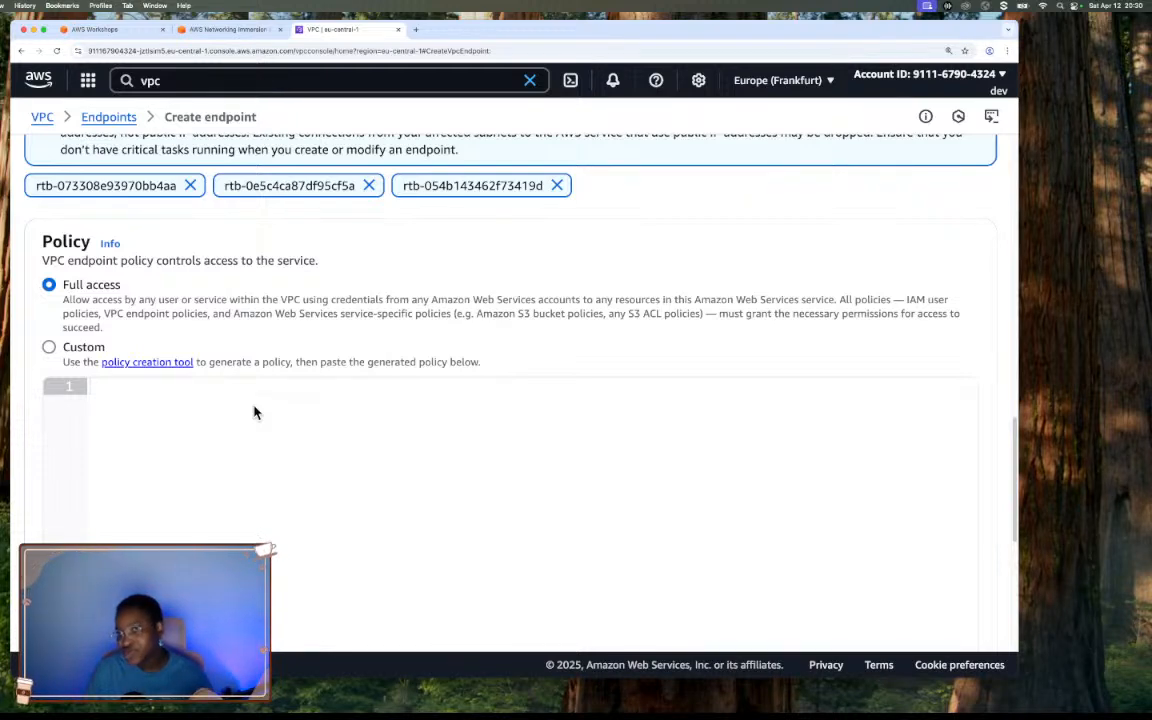
scroll(234, 401, down, 1)
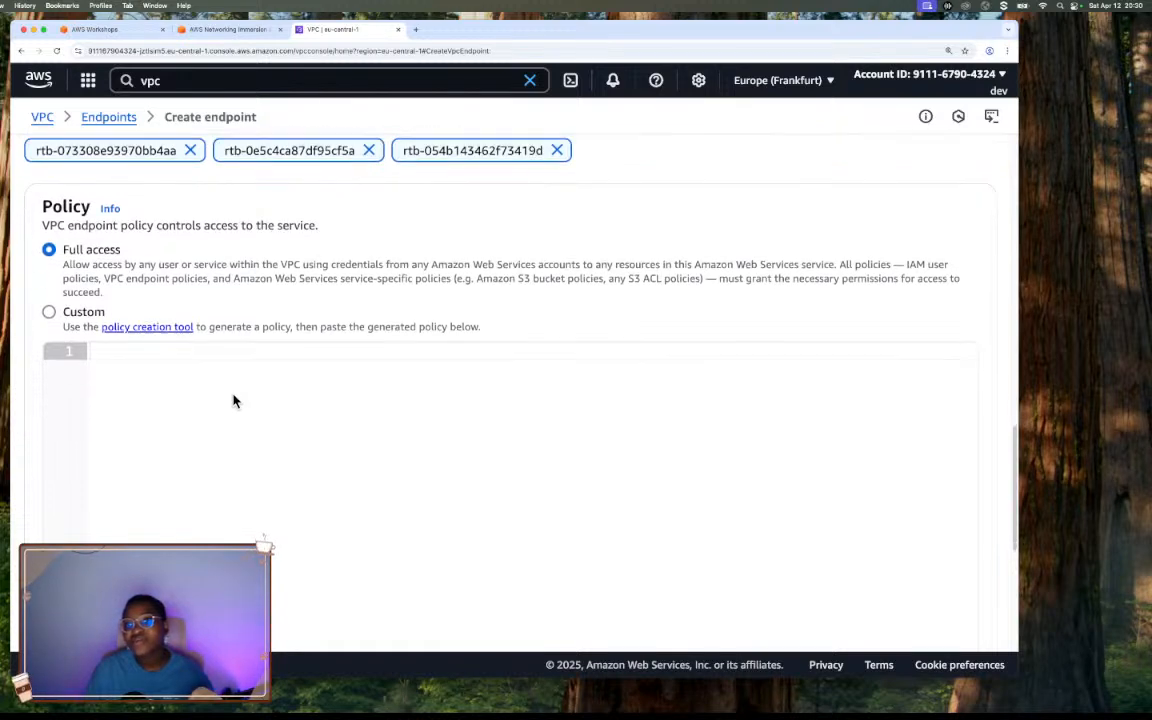
scroll(234, 401, up, 5)
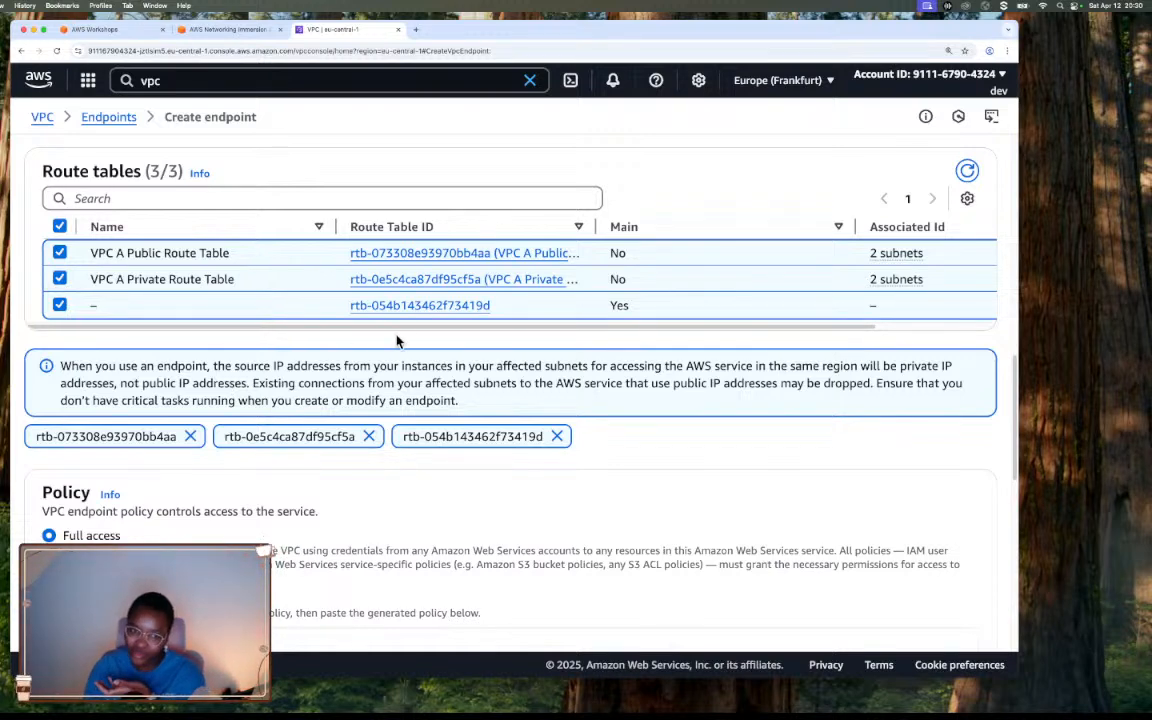
scroll(398, 339, down, 1)
scroll(397, 341, up, 4)
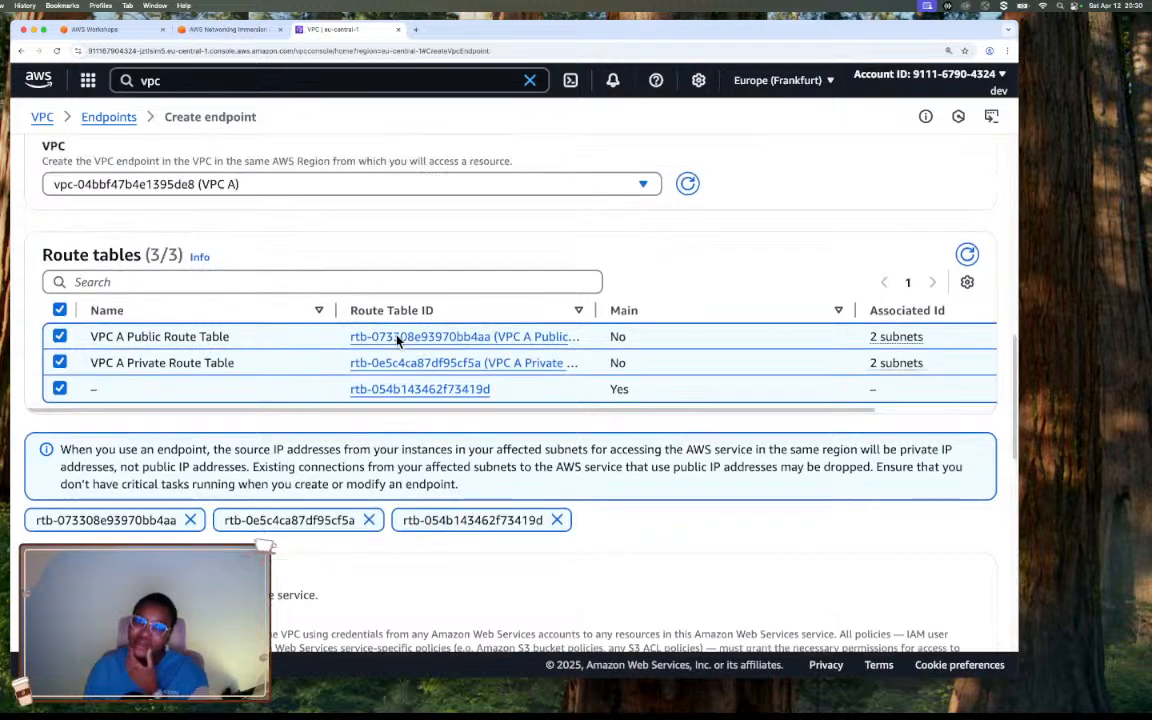
scroll(397, 342, up, 1)
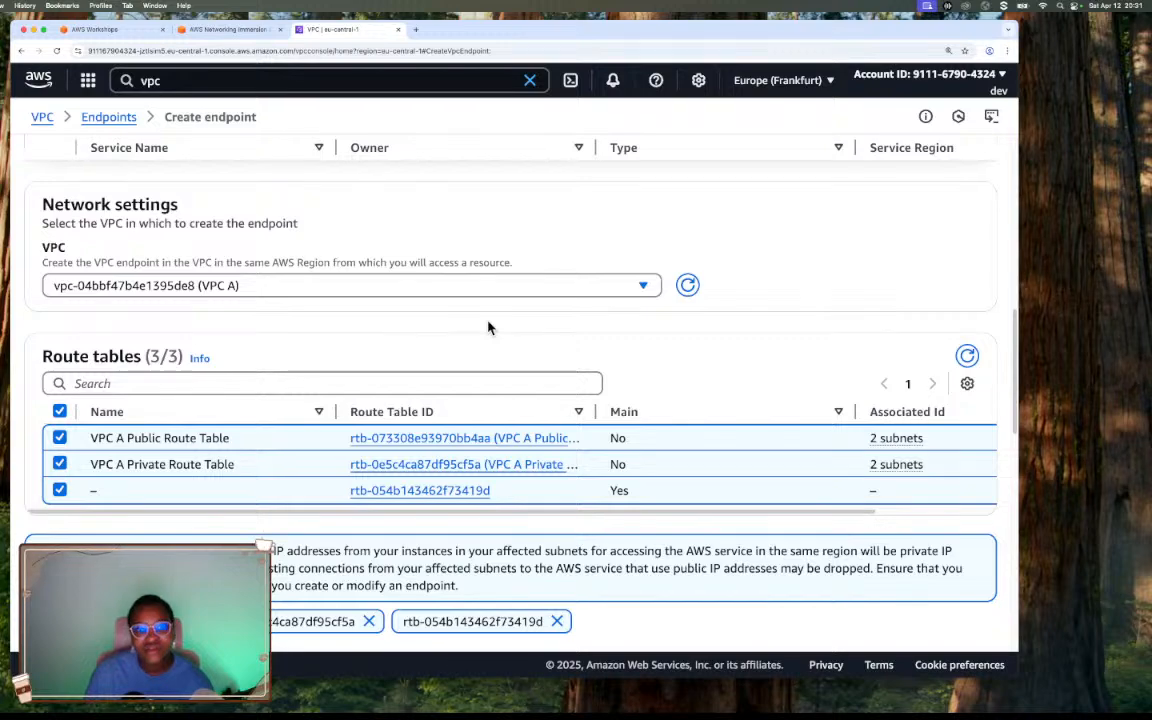
scroll(488, 327, up, 1)
Create VPC A's S3 gateway endpoint and remove the endpoint ID filter to check the status of all endpoints.
scroll(488, 327, down, 5)
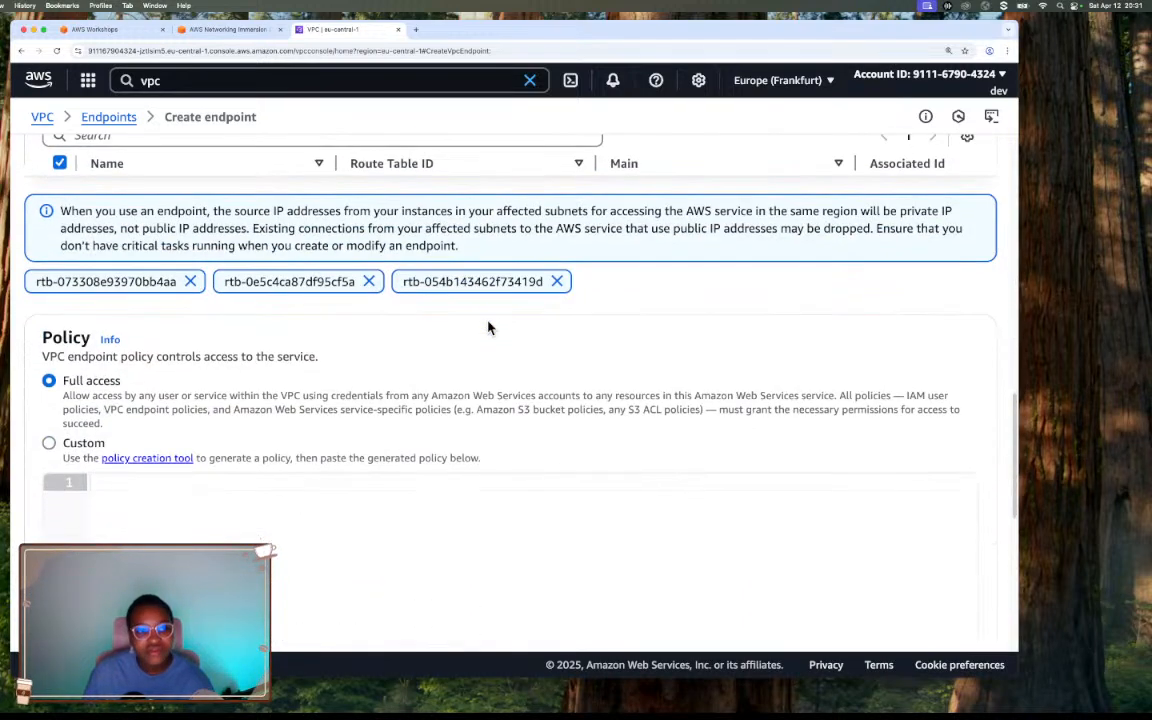
scroll(488, 327, down, 10)
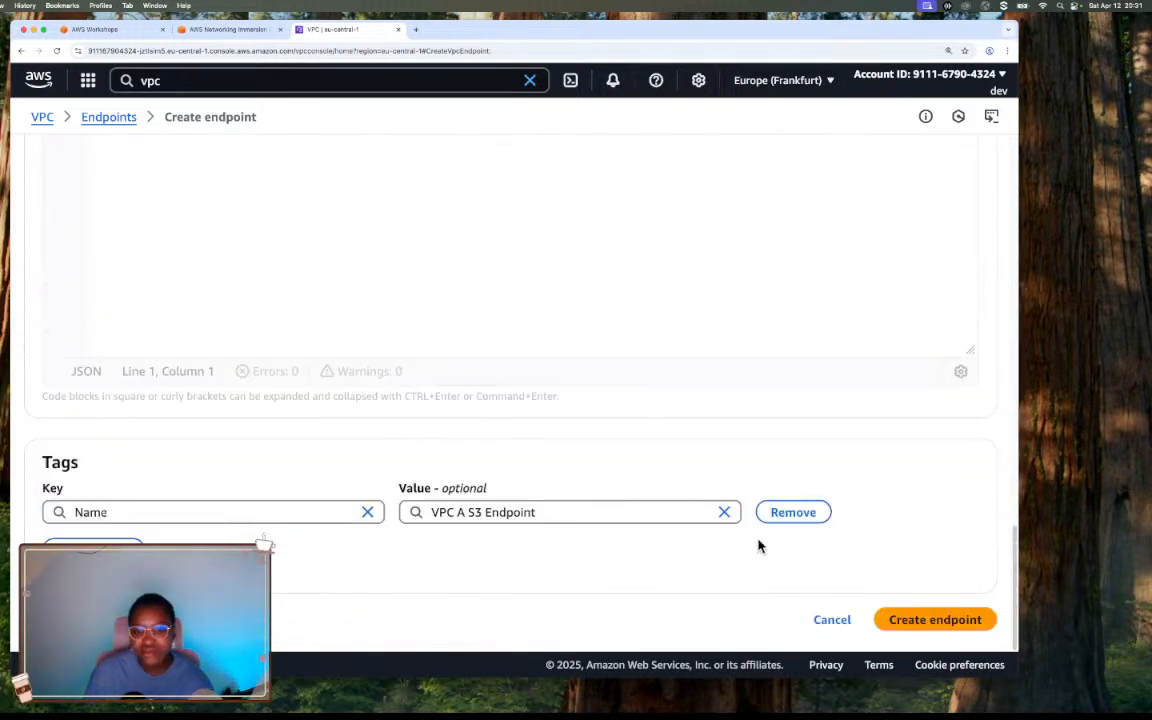
click(929, 615)
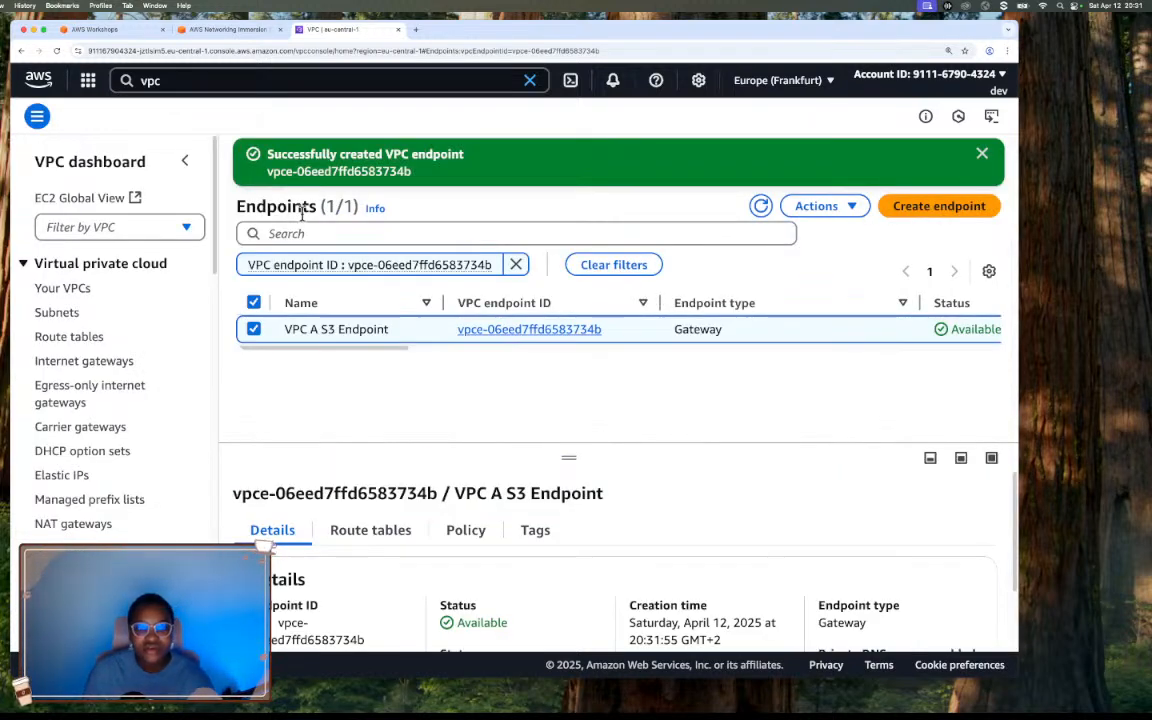
click(515, 265)
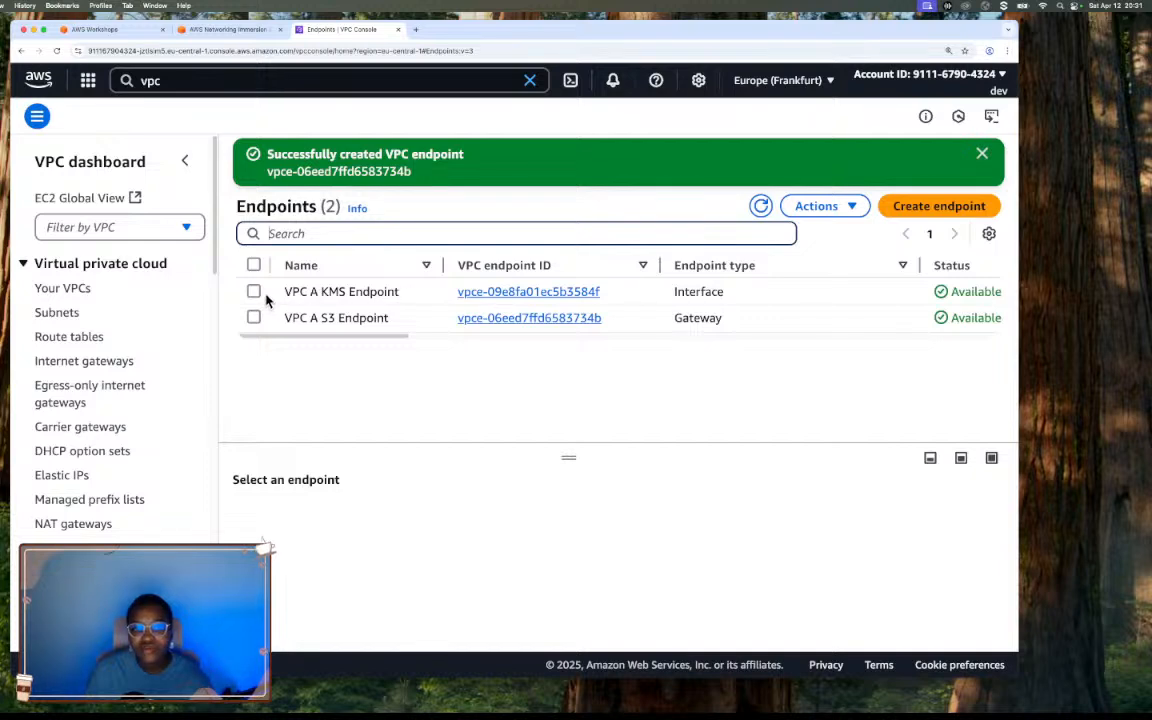
drag(411, 338, 476, 345)
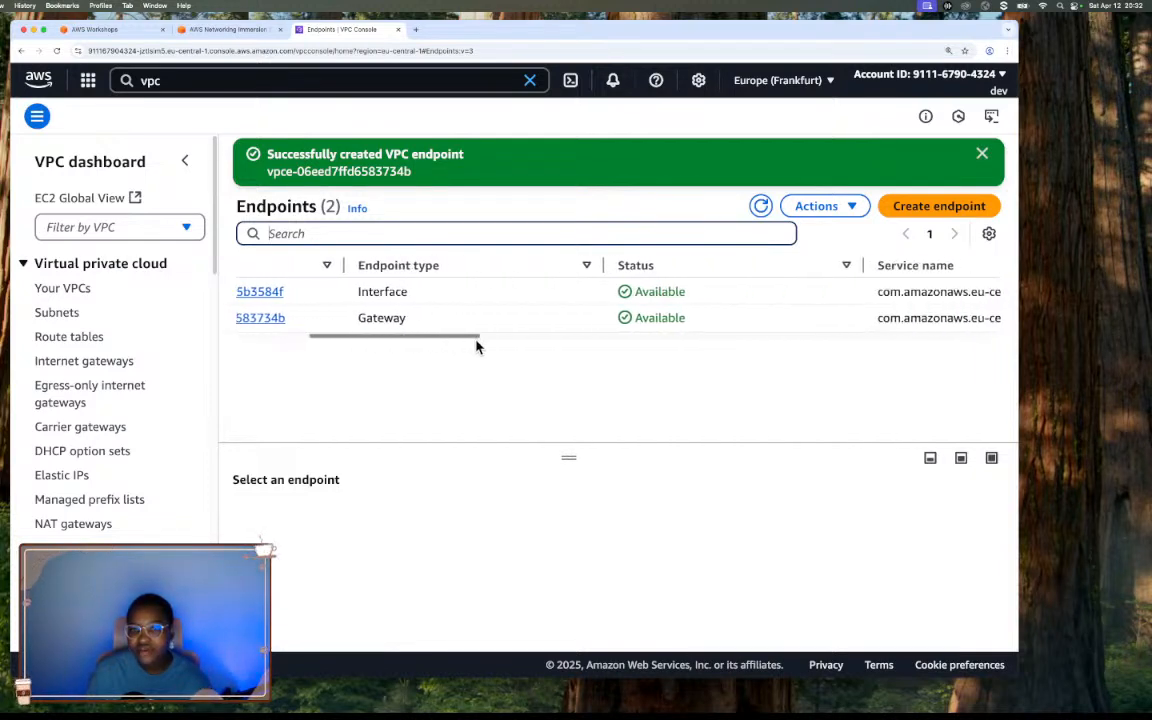
Refresh the endpoint list and inspect the details of the VPC A KMS Endpoint and the VPC A S3 Endpoint.
click(761, 207)
drag(442, 337, 312, 343)
click(253, 291)
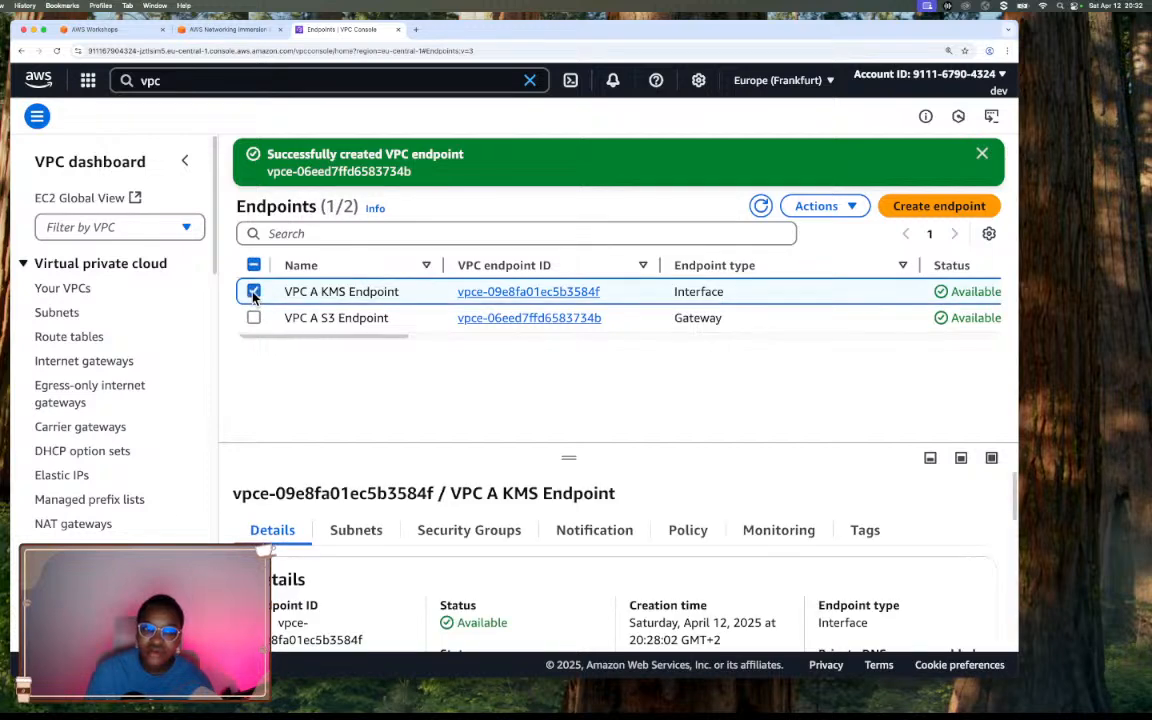
drag(565, 462, 569, 380)
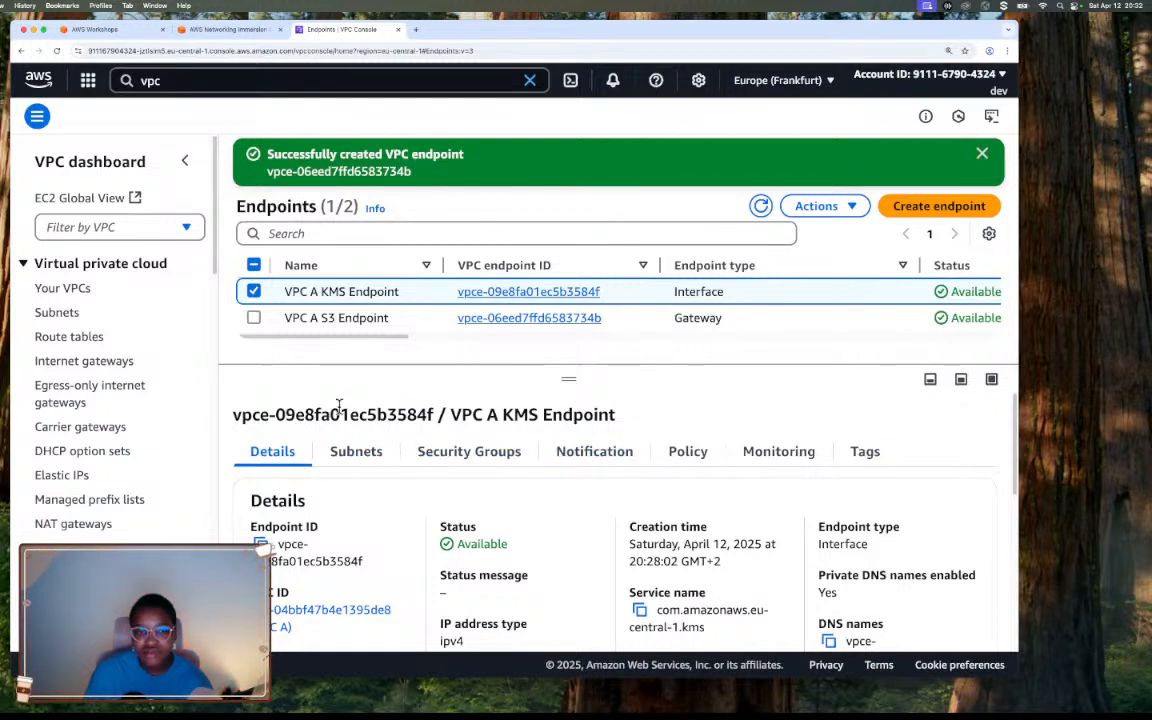
click(254, 318)
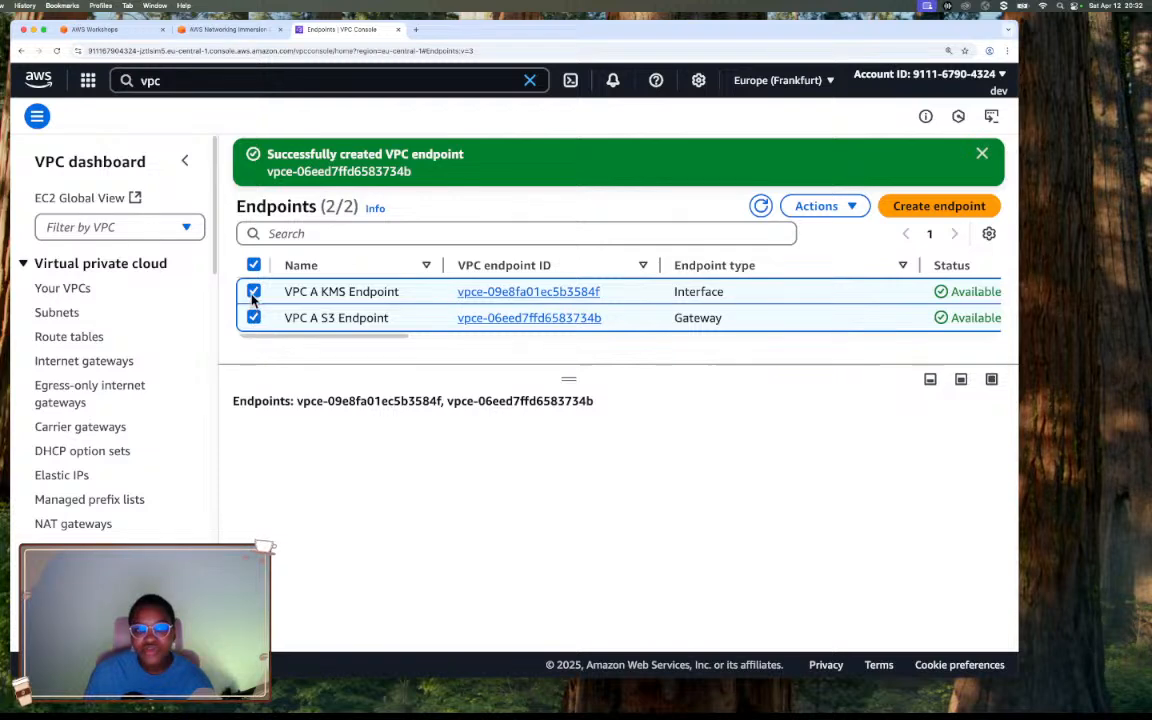
click(253, 291)
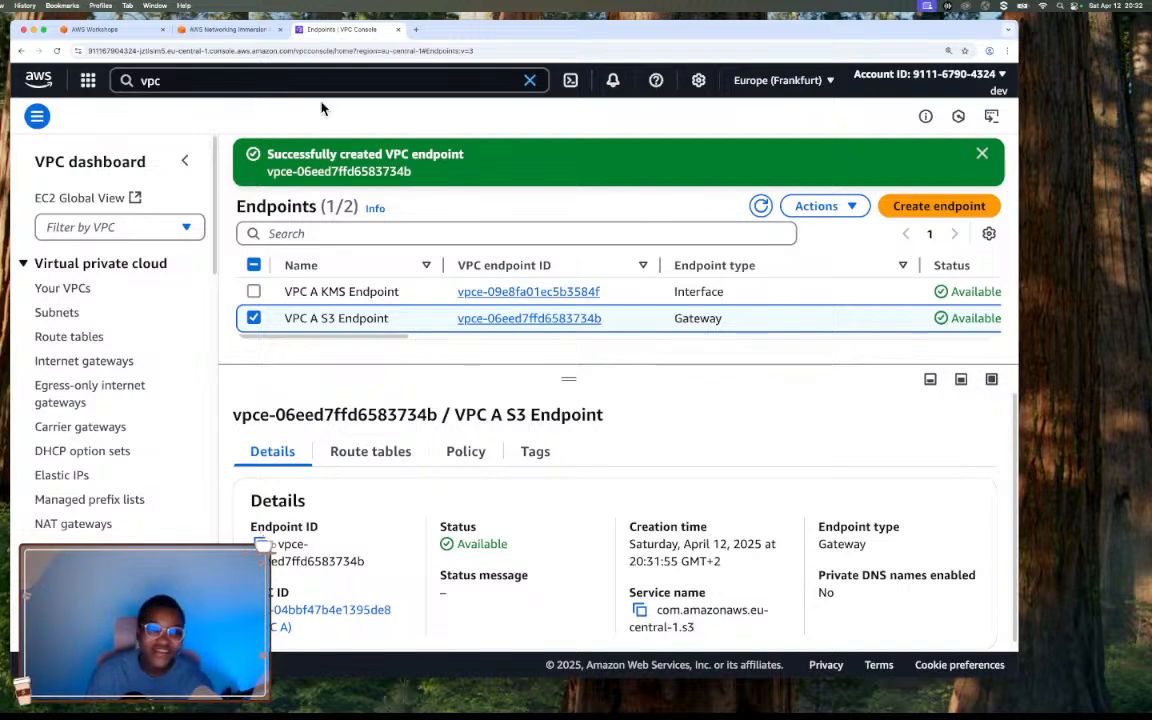
Read the end of the workshop's VPC Endpoints section, including its closing summary and what the next section covers.
click(235, 30)
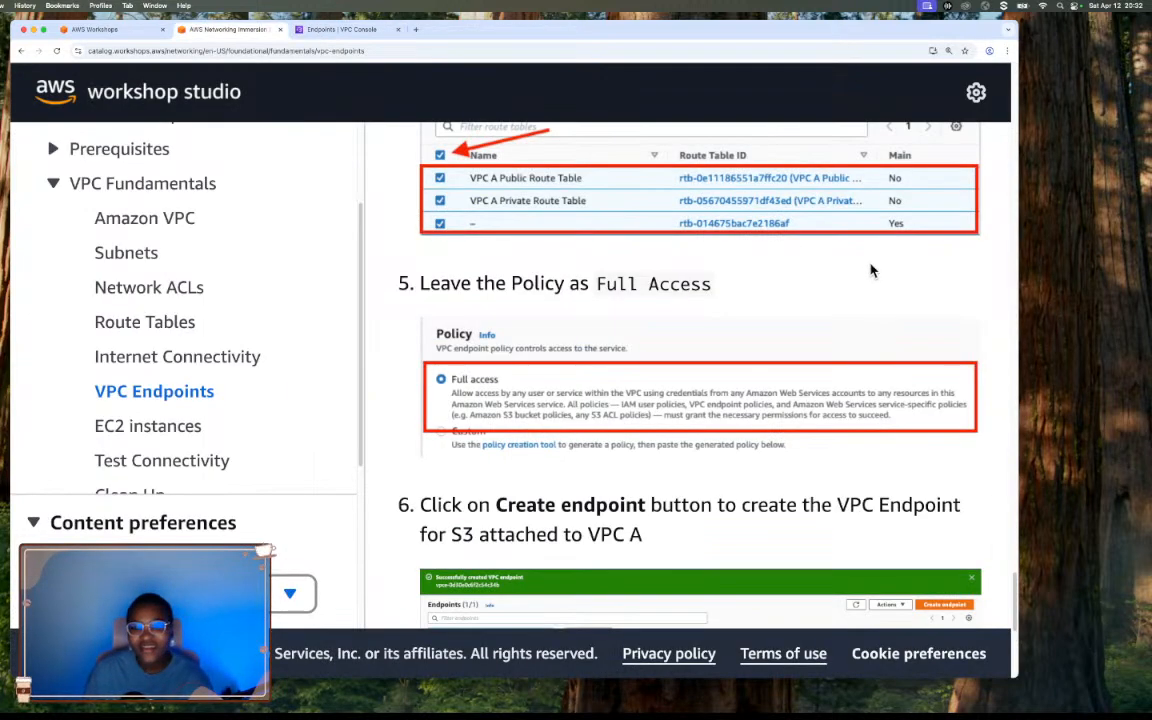
scroll(870, 270, down, 5)
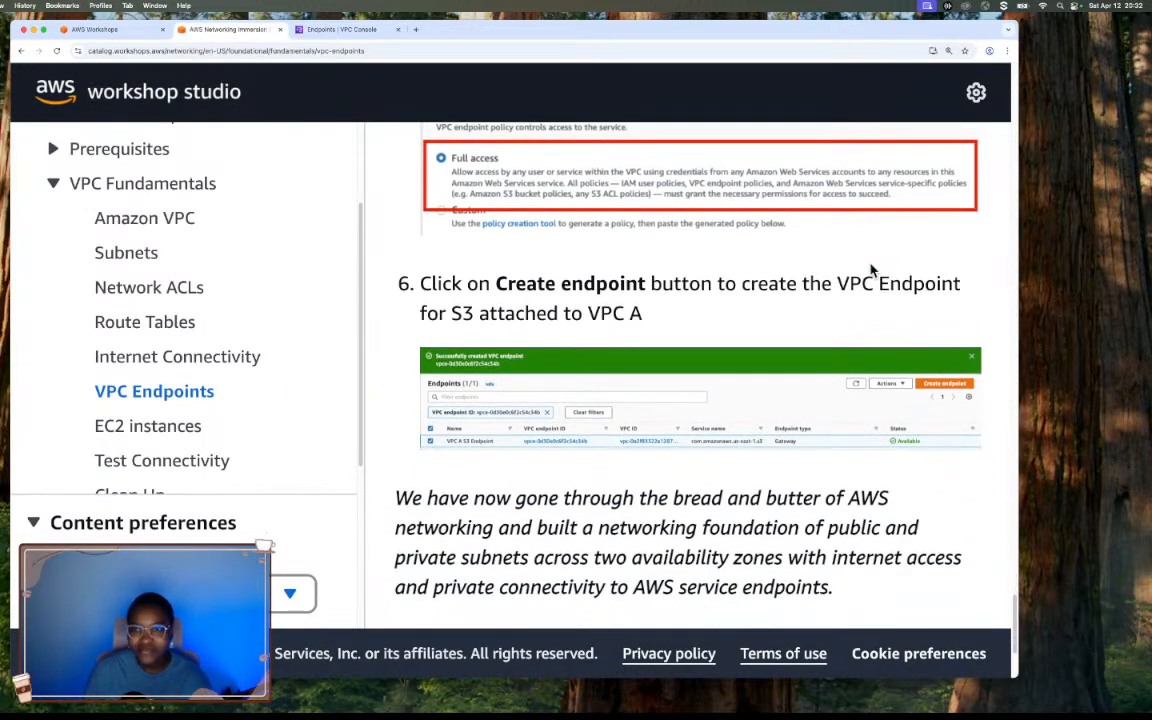
scroll(870, 268, down, 3)
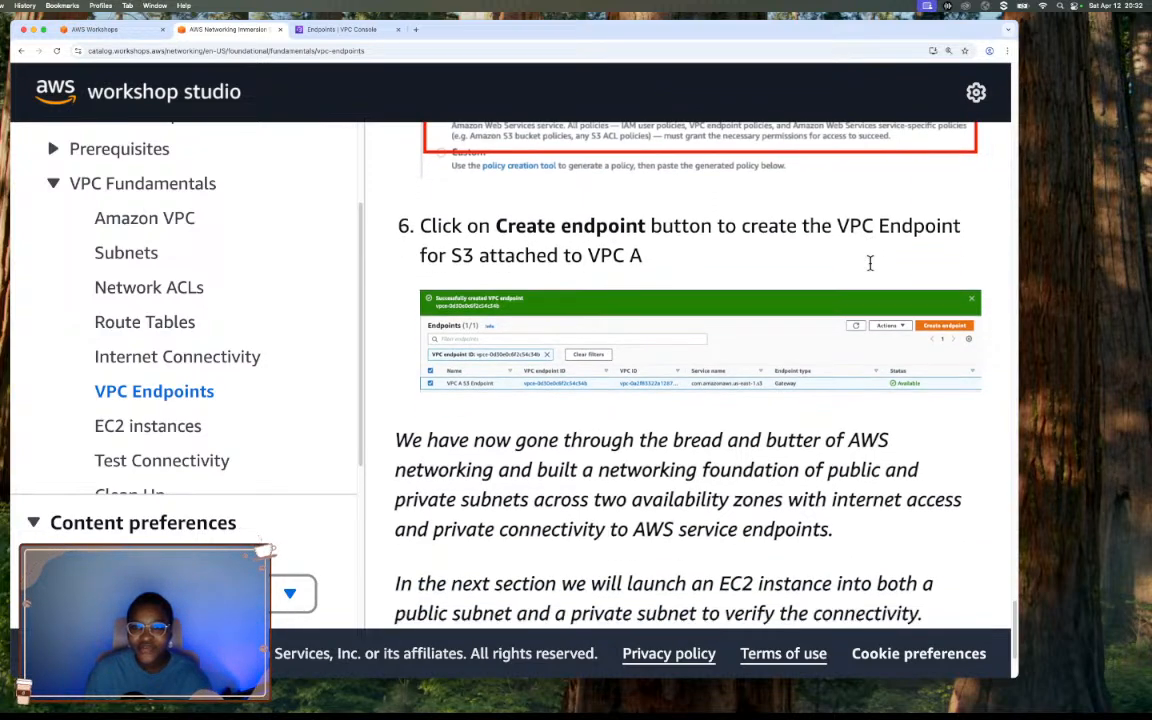
scroll(870, 262, down, 4)
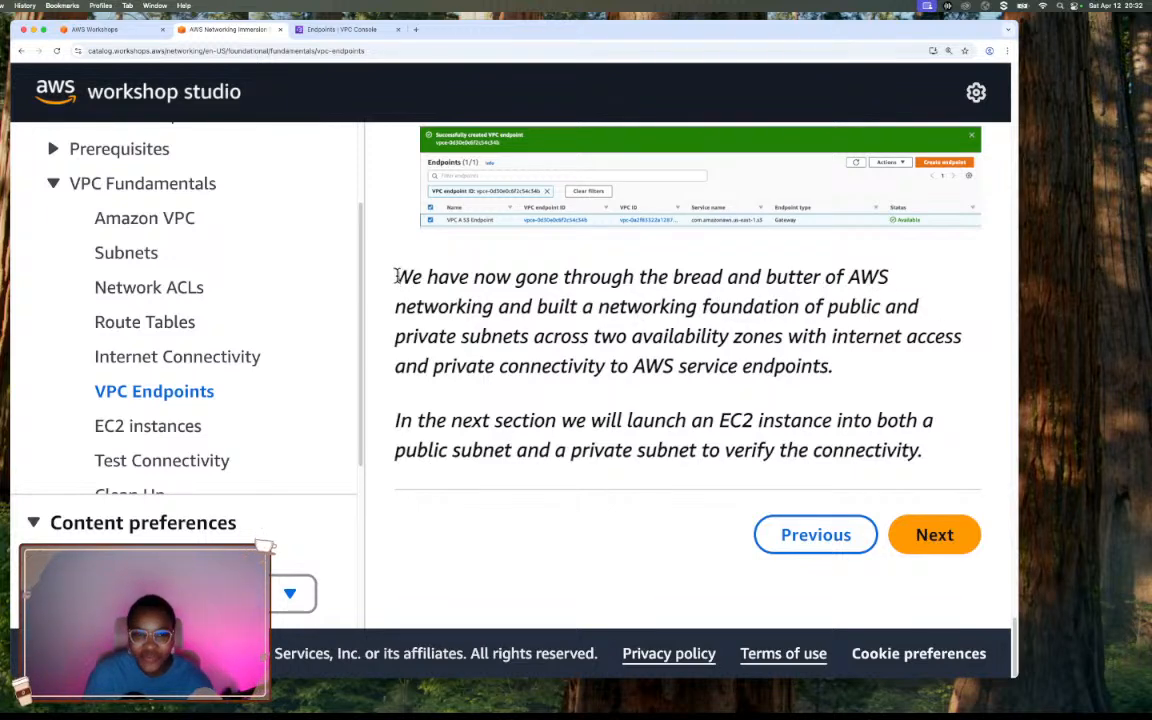
drag(395, 279, 838, 368)
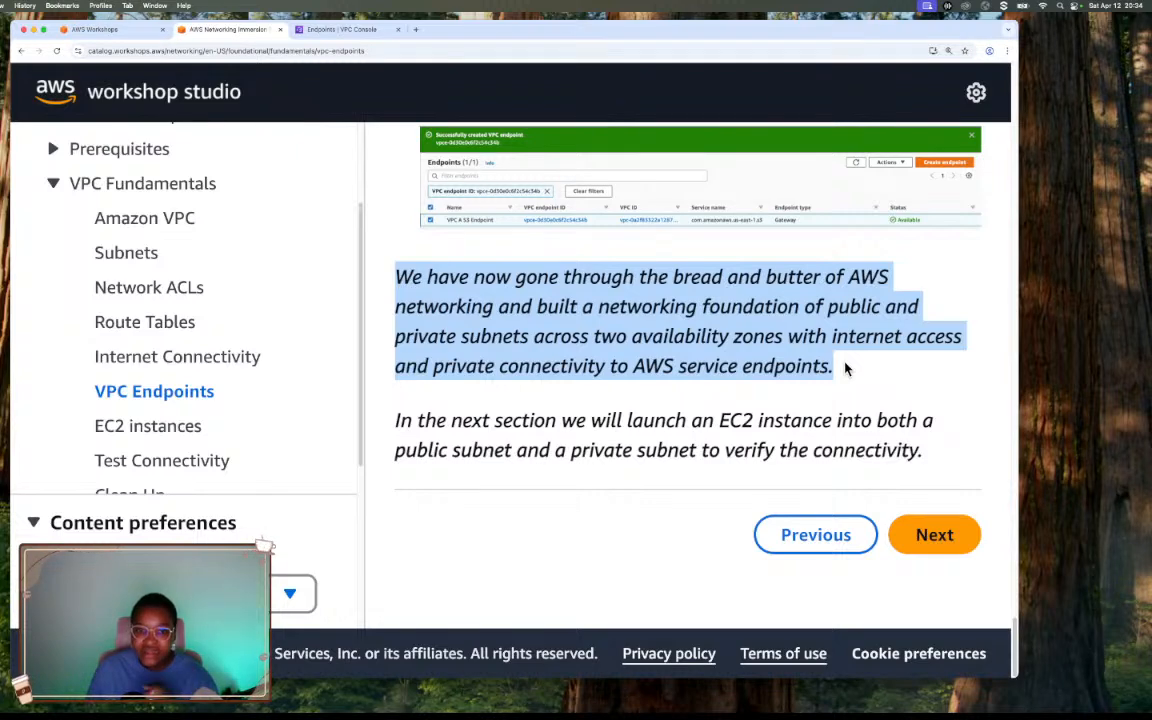
drag(845, 369, 937, 458)
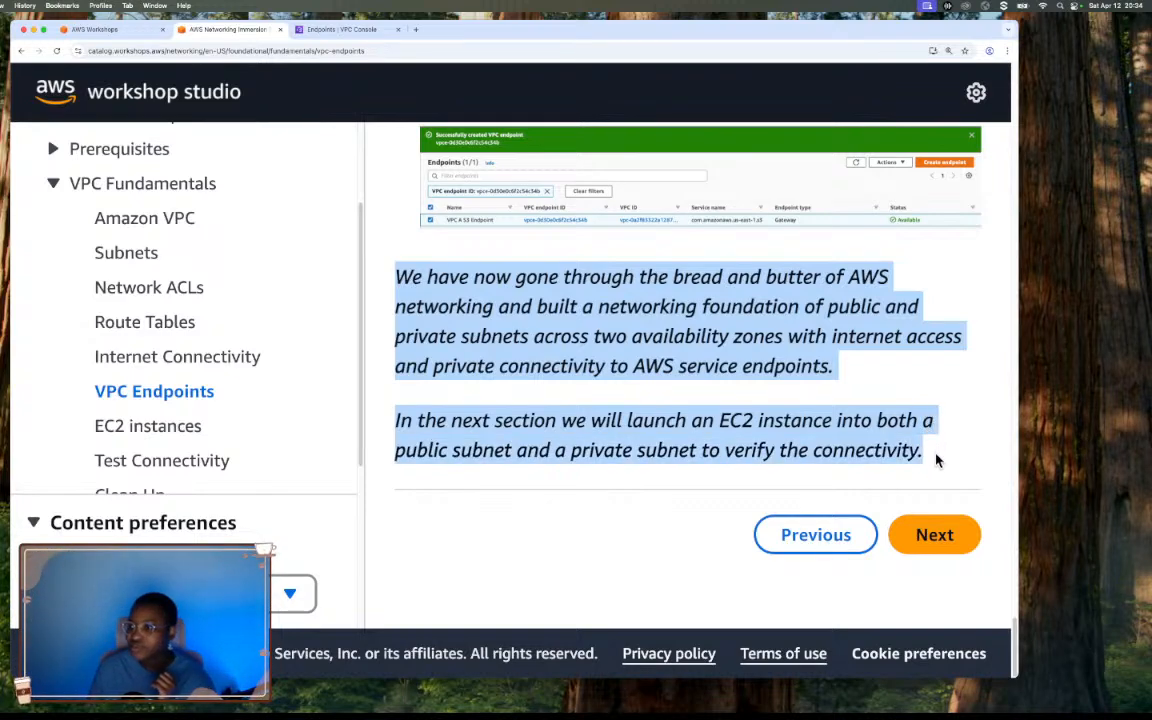
Continue to the workshop's EC2 instances section and reposition and enlarge the browser window.
click(936, 535)
scroll(789, 366, down, 1)
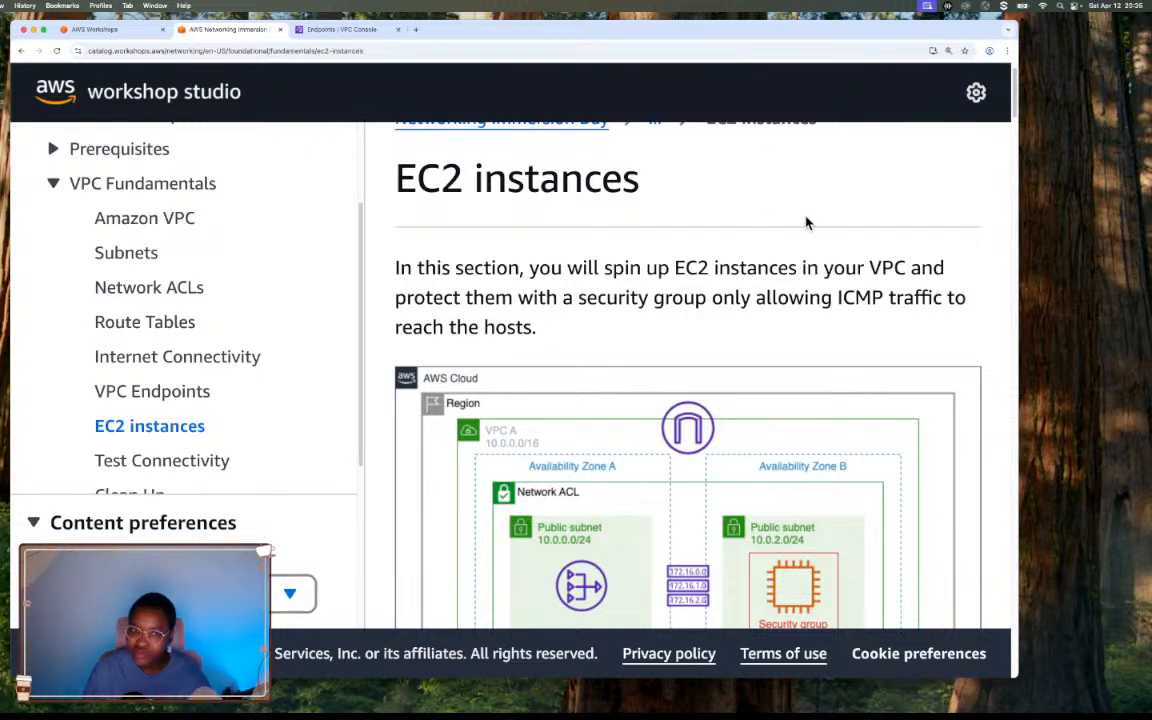
drag(818, 38, 757, 37)
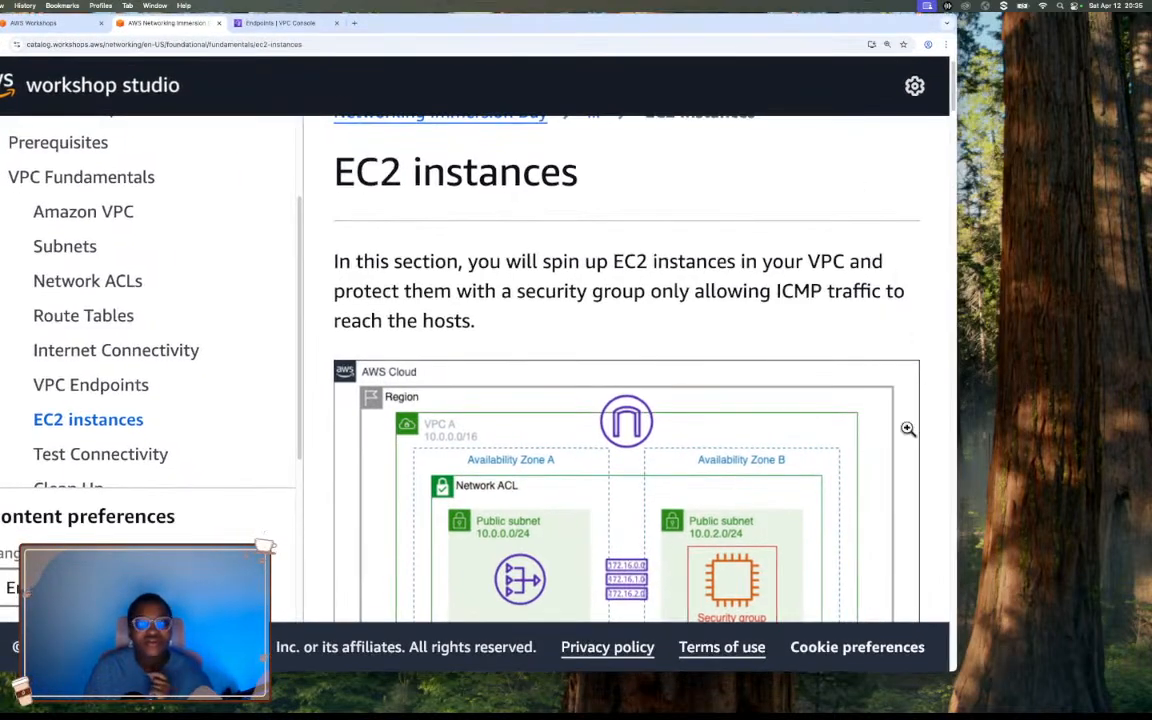
drag(957, 675, 1112, 700)
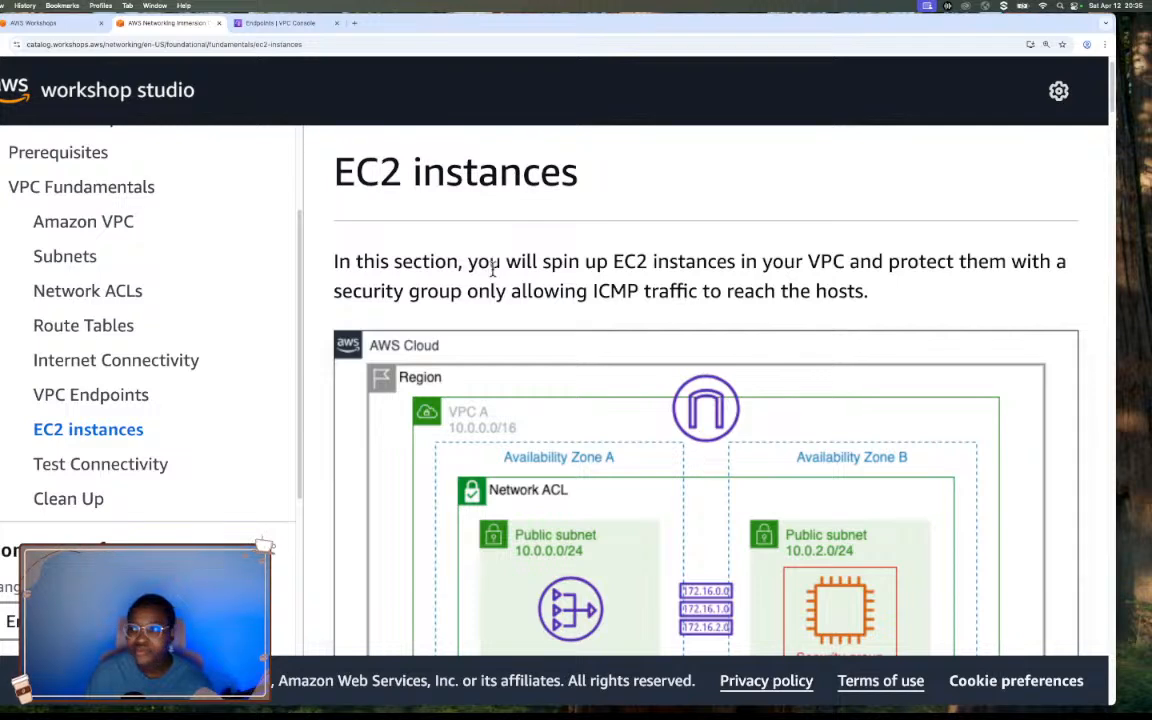
drag(462, 33, 483, 36)
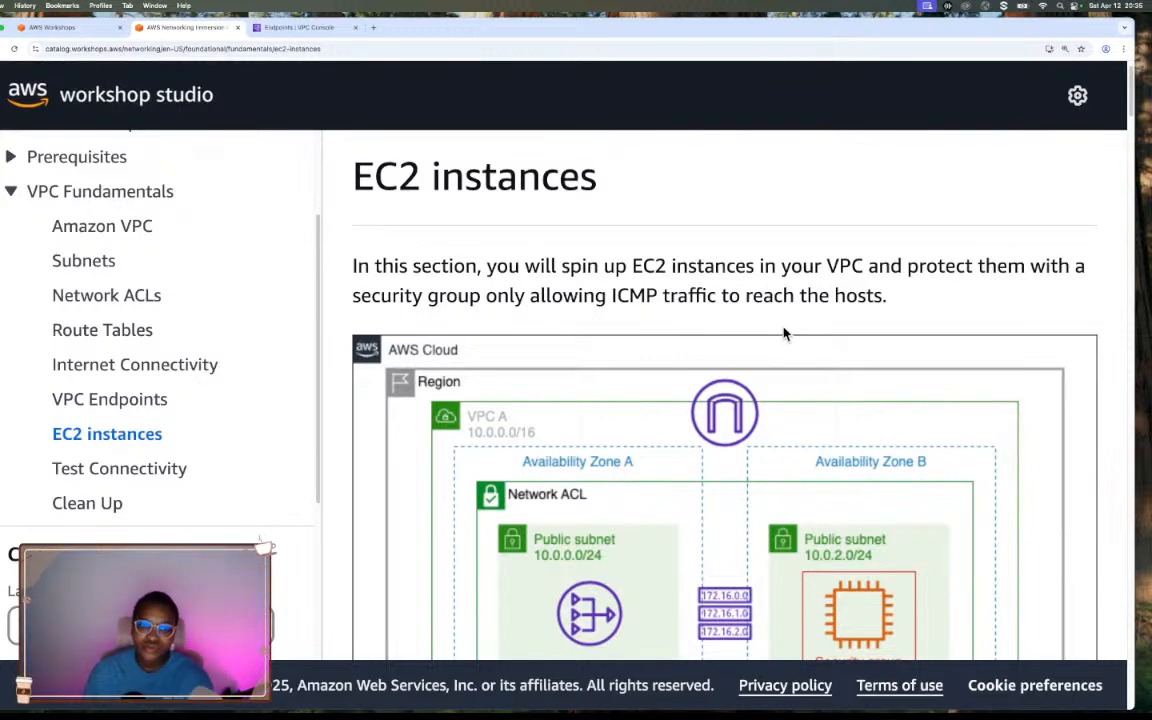
Review the EC2 section's architecture diagram and the first instructions for launching an instance into a public subnet.
scroll(786, 335, down, 5)
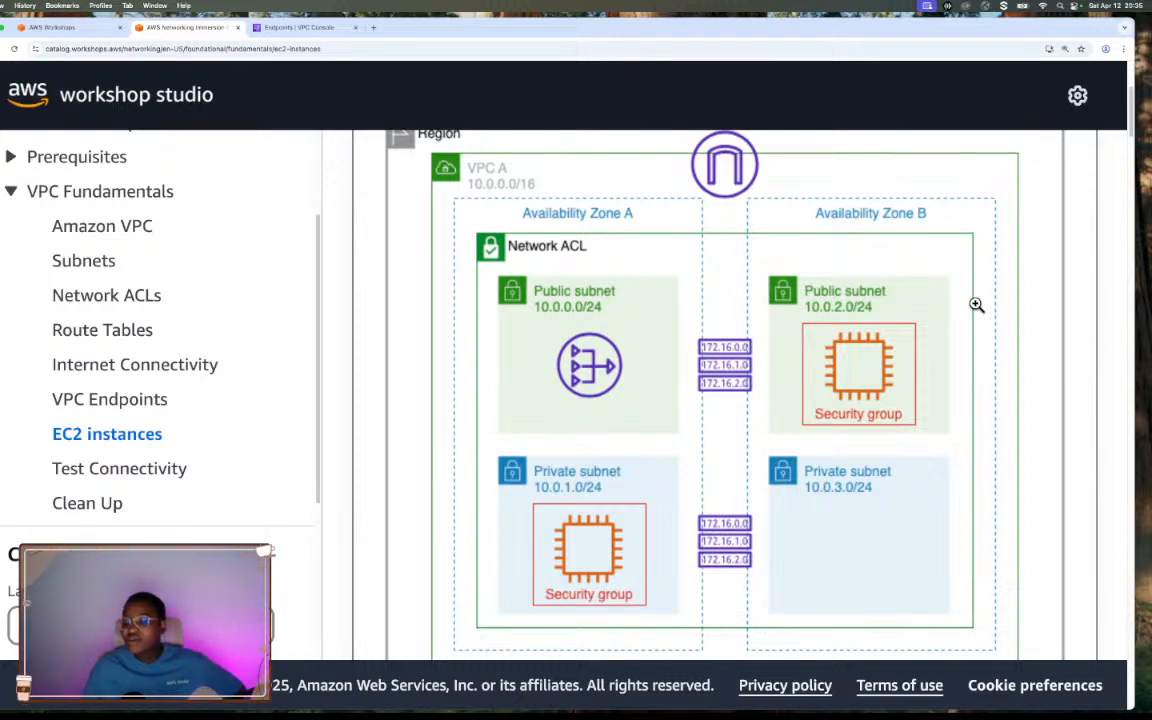
scroll(949, 363, up, 2)
scroll(949, 363, down, 4)
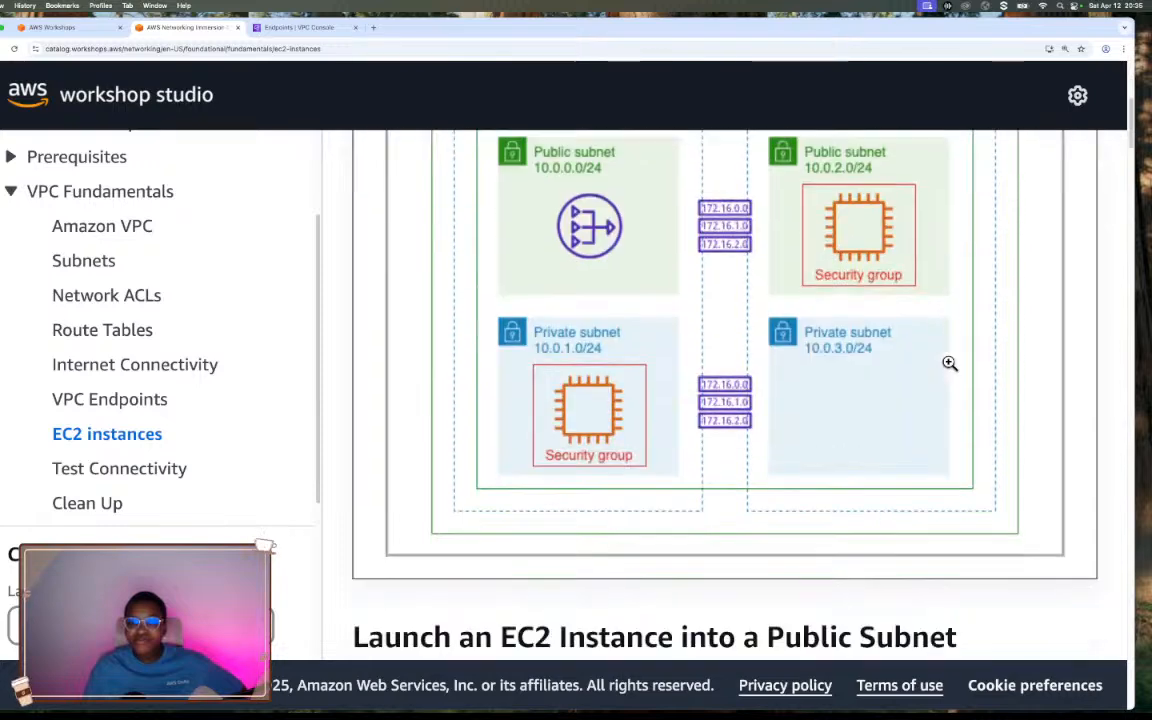
scroll(949, 363, down, 5)
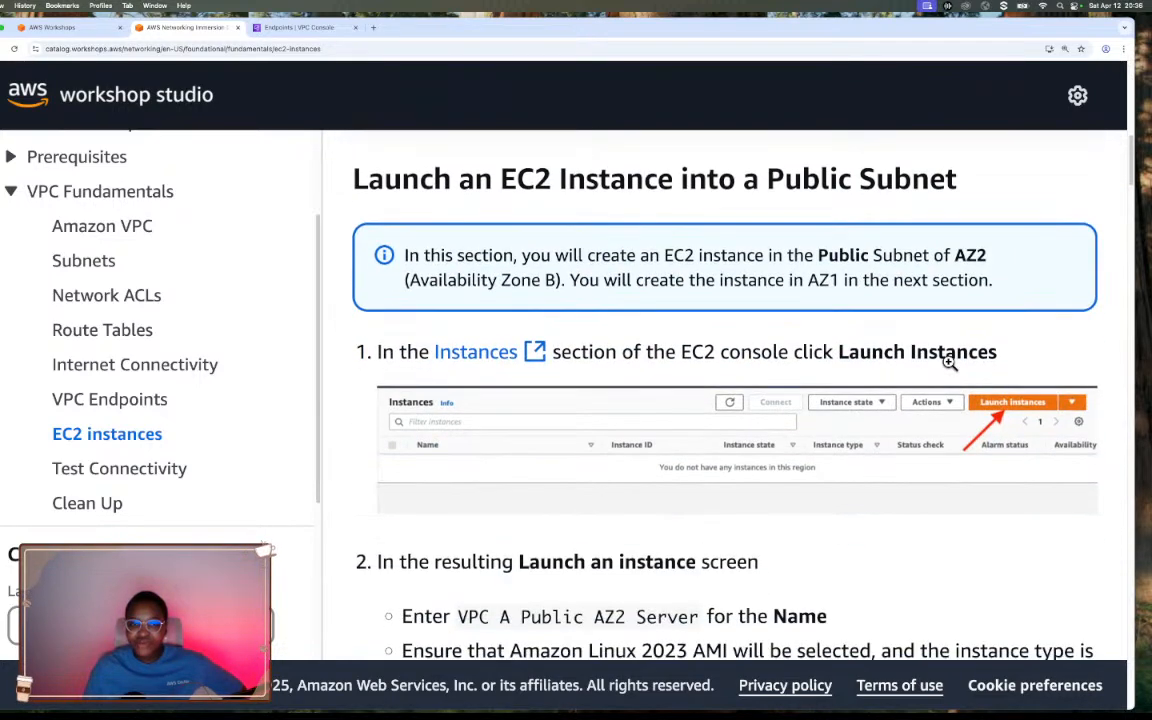
scroll(949, 363, down, 1)
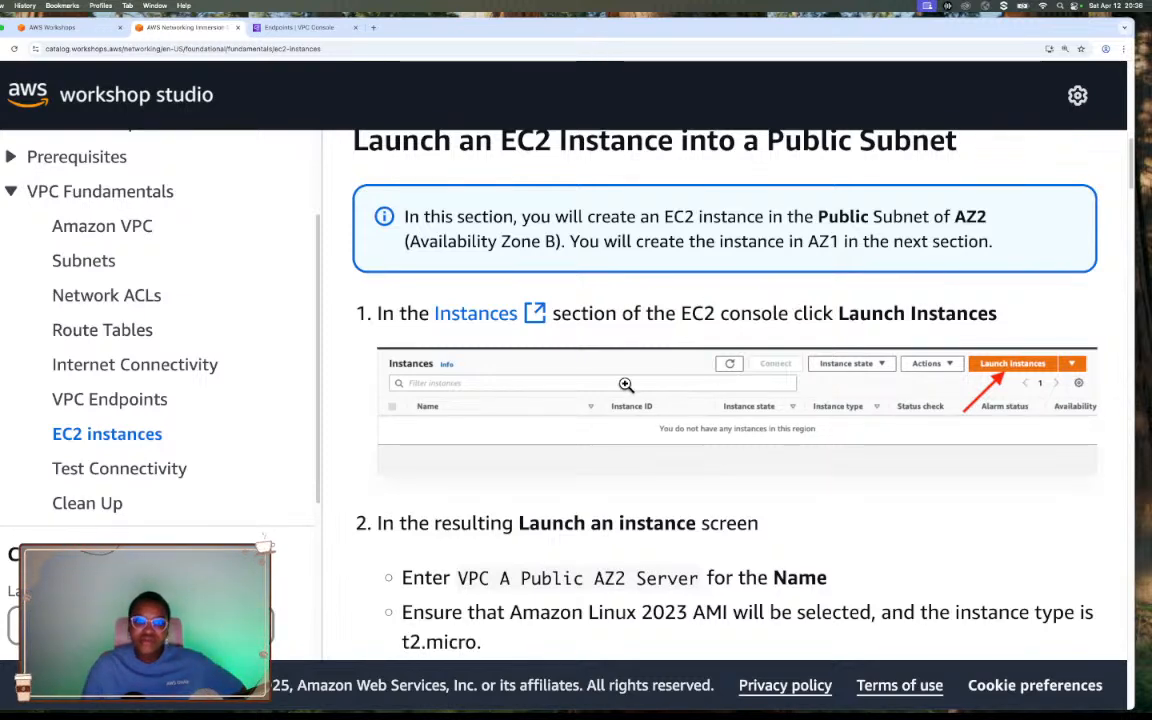
scroll(600, 364, down, 3)
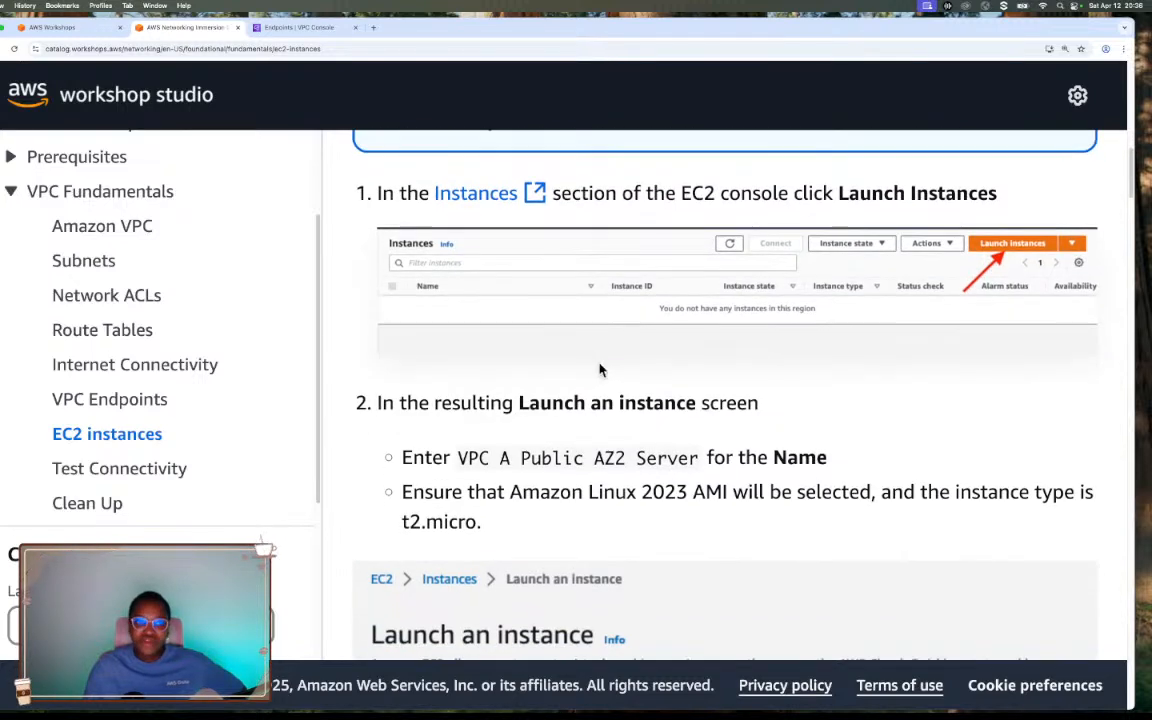
Return to the AWS console, search for ec2 and open the EC2 service.
click(300, 30)
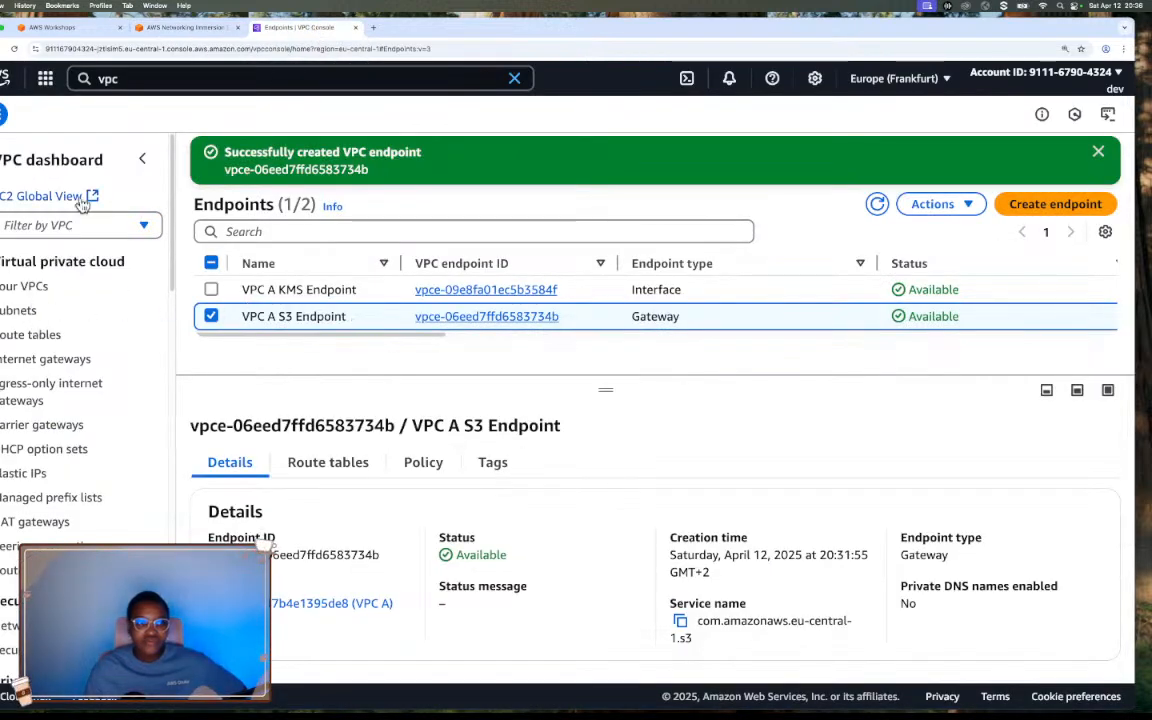
click(184, 80)
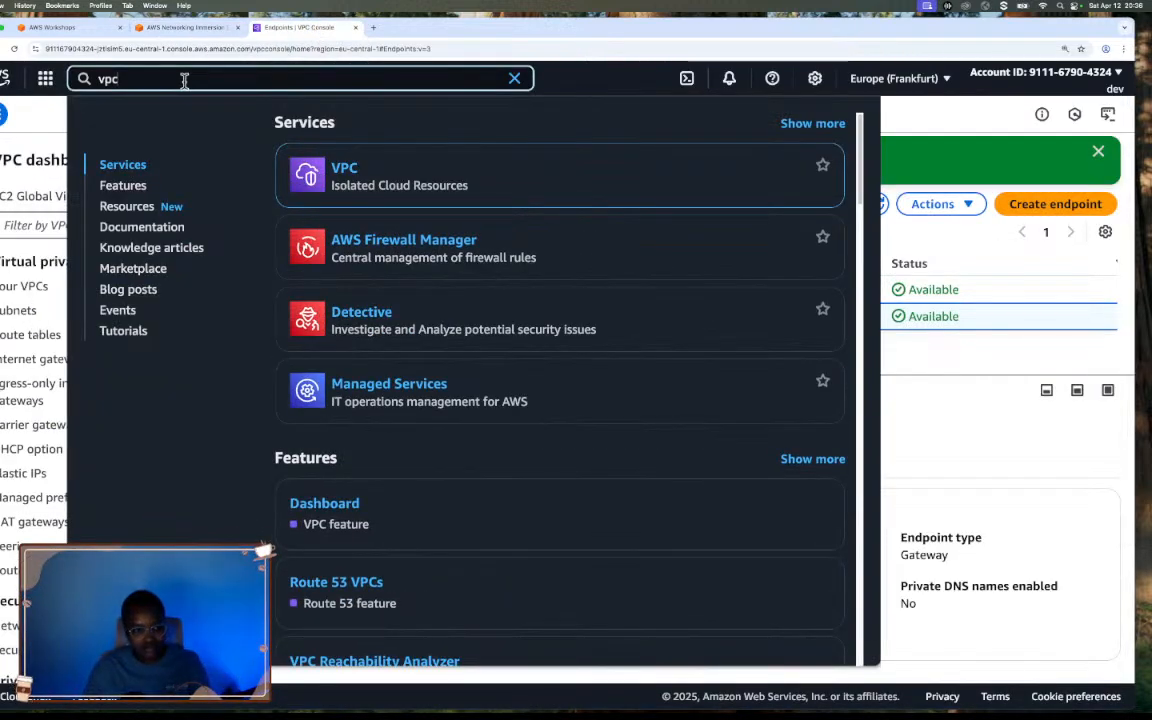
text(ec2)
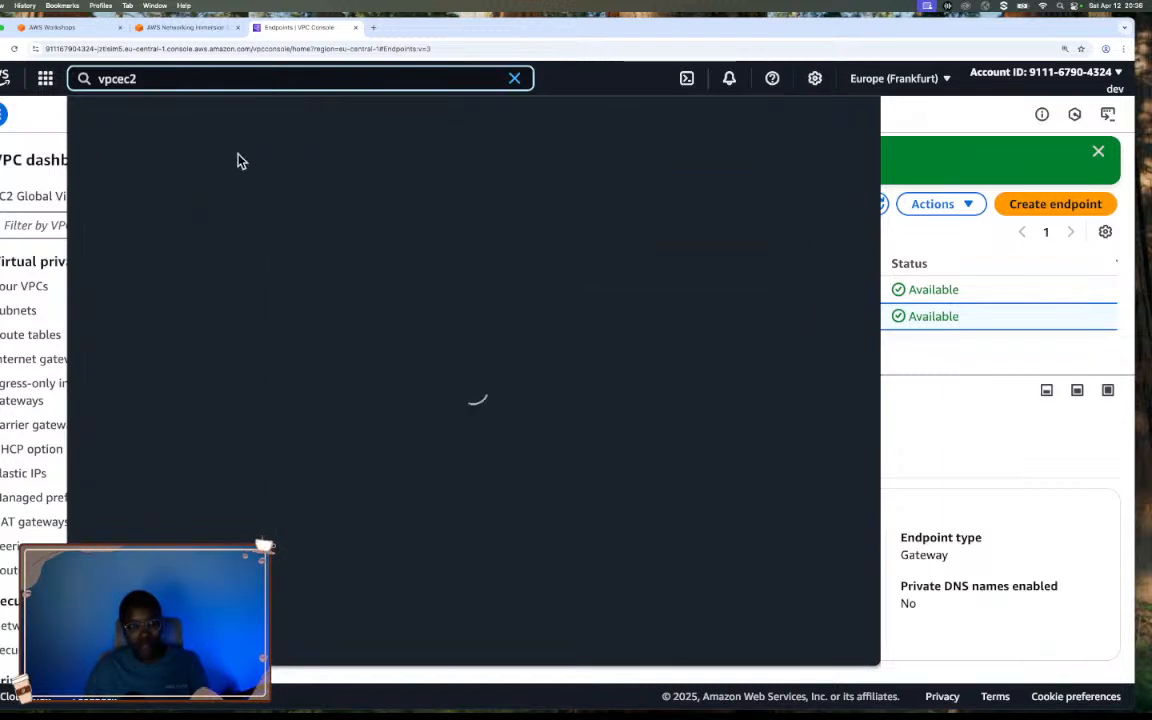
key(ctrl+a)
text(ec2)
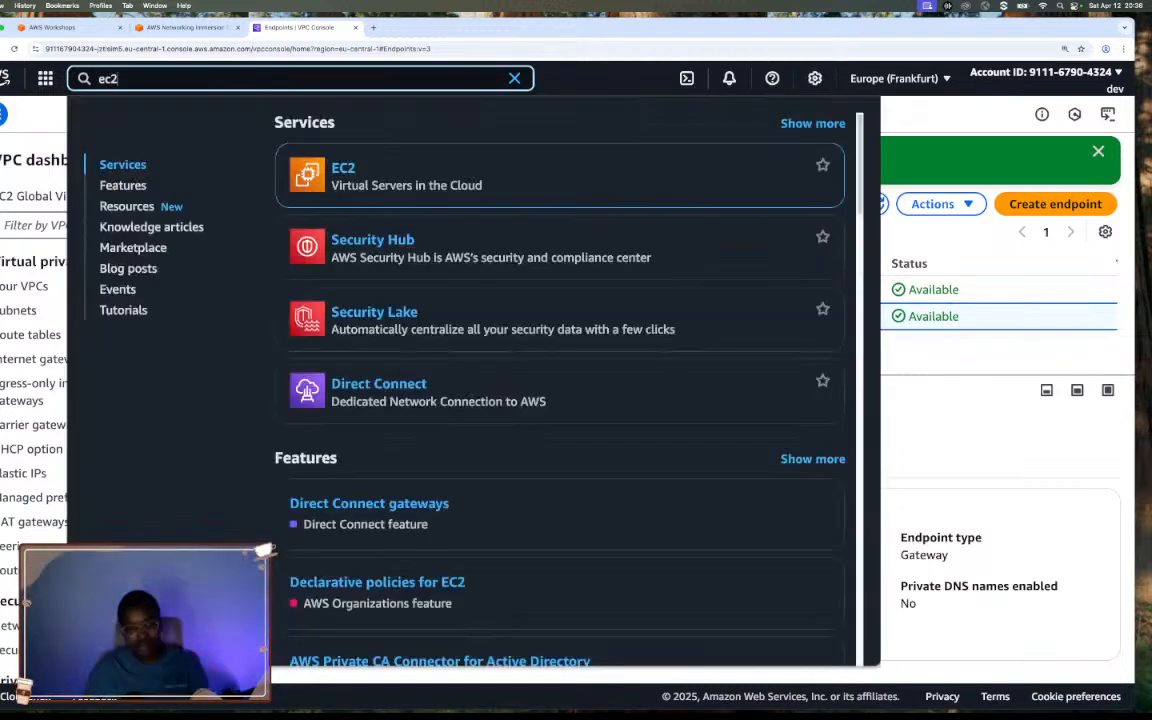
click(350, 172)
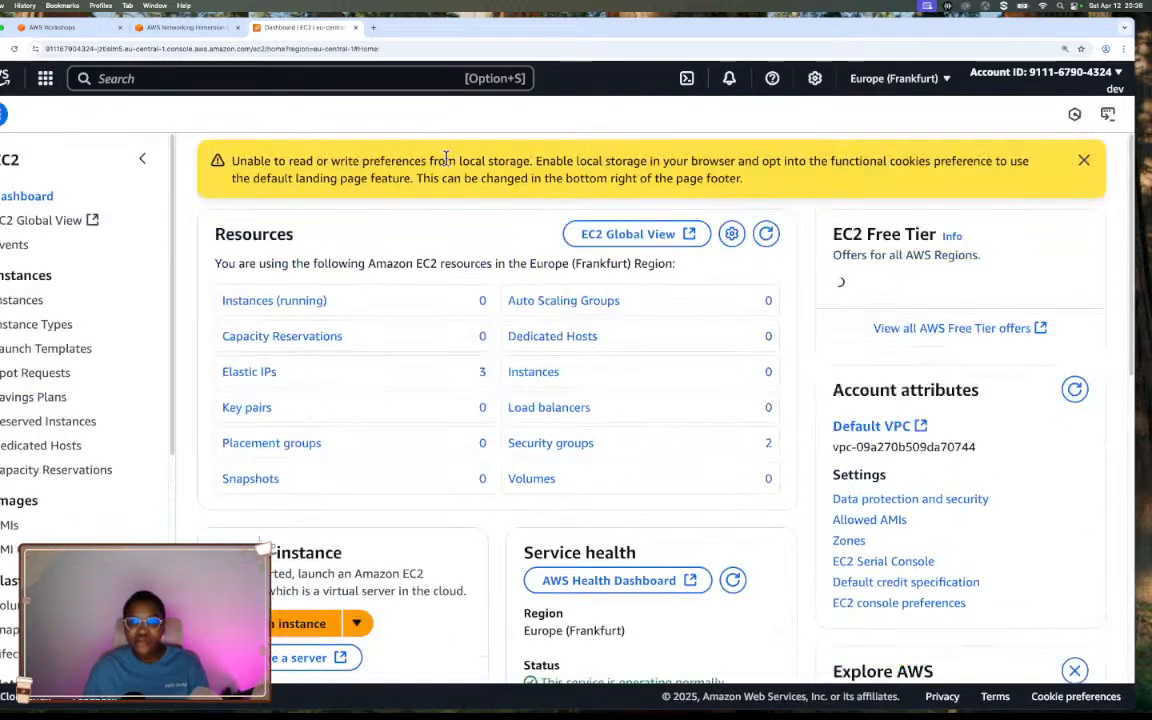
Start launching a new instance from the EC2 instances list and dismiss the walkthrough banner.
click(302, 302)
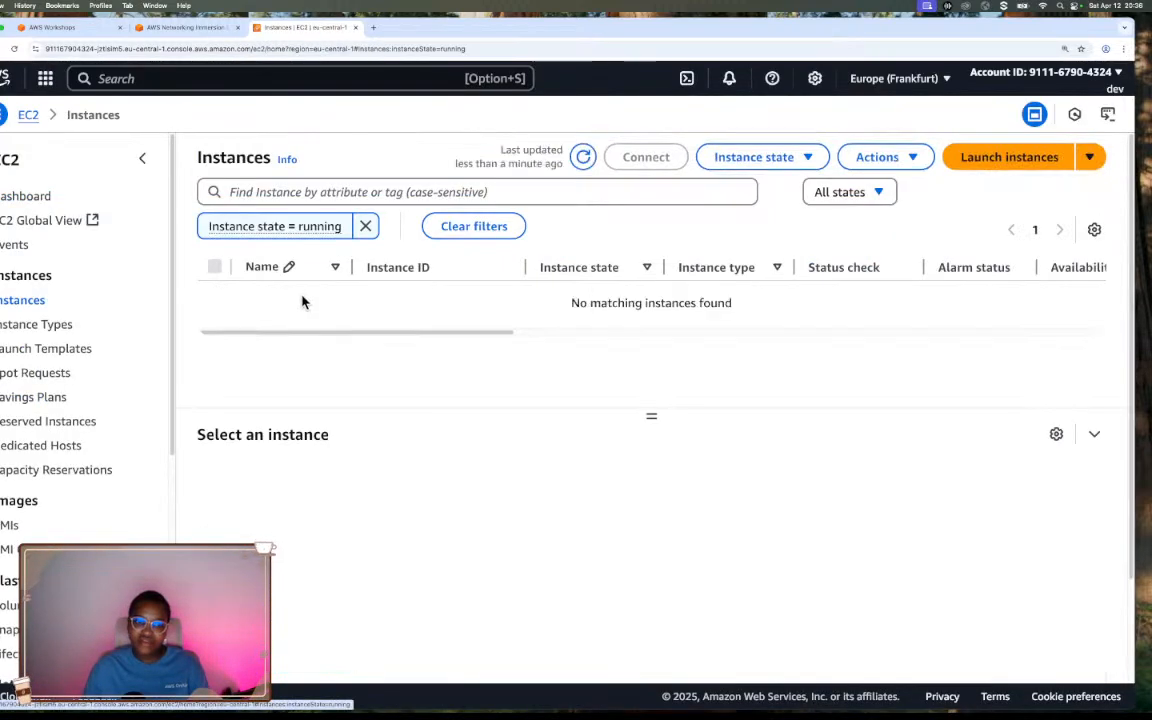
click(1003, 157)
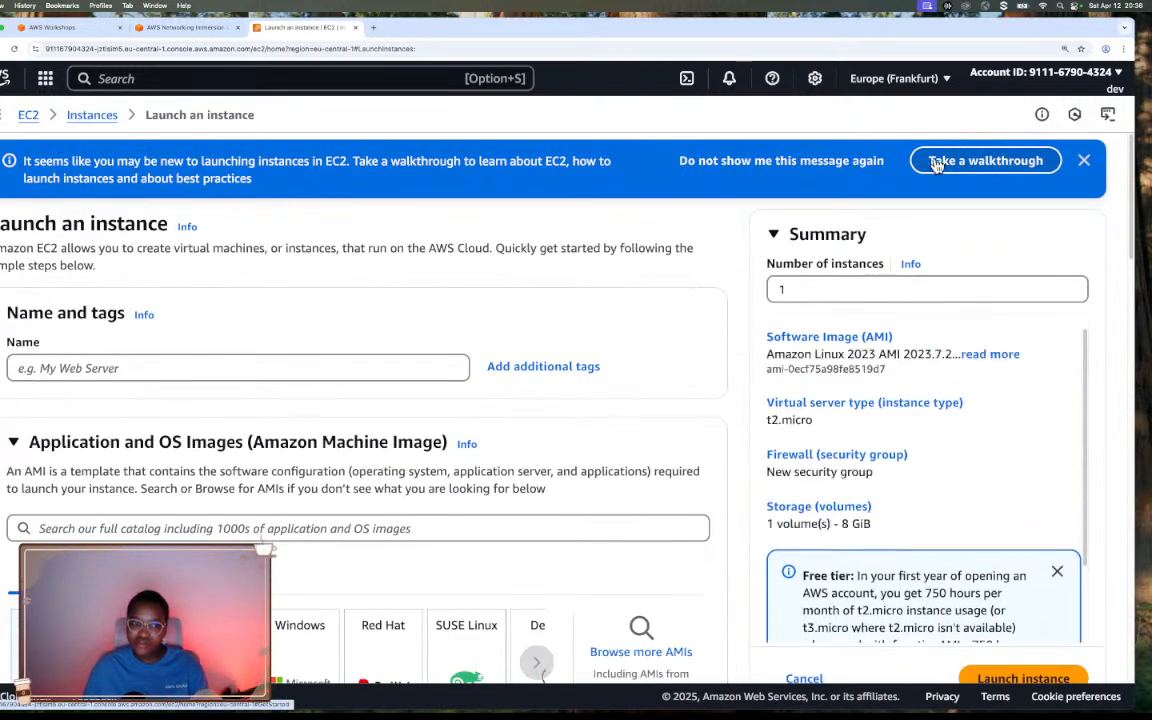
click(1083, 160)
scroll(496, 234, down, 1)
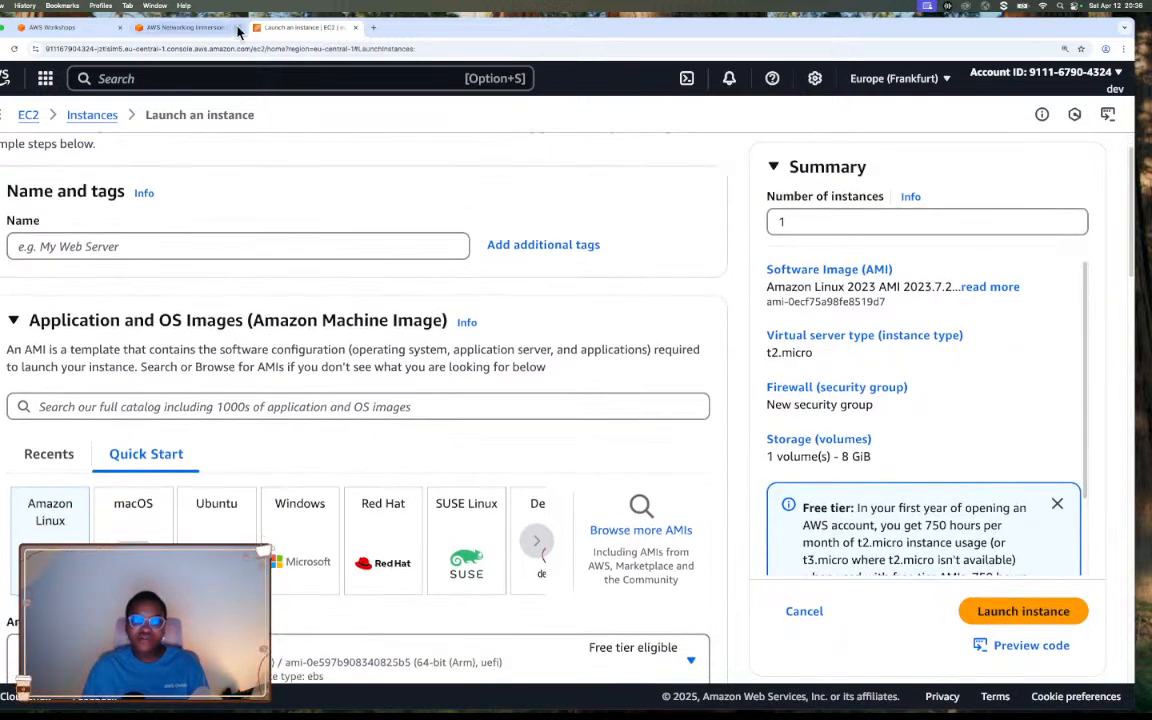
Copy the server name from the workshop's instructions and name the new instance VPC A Public AZ2 Server.
click(215, 28)
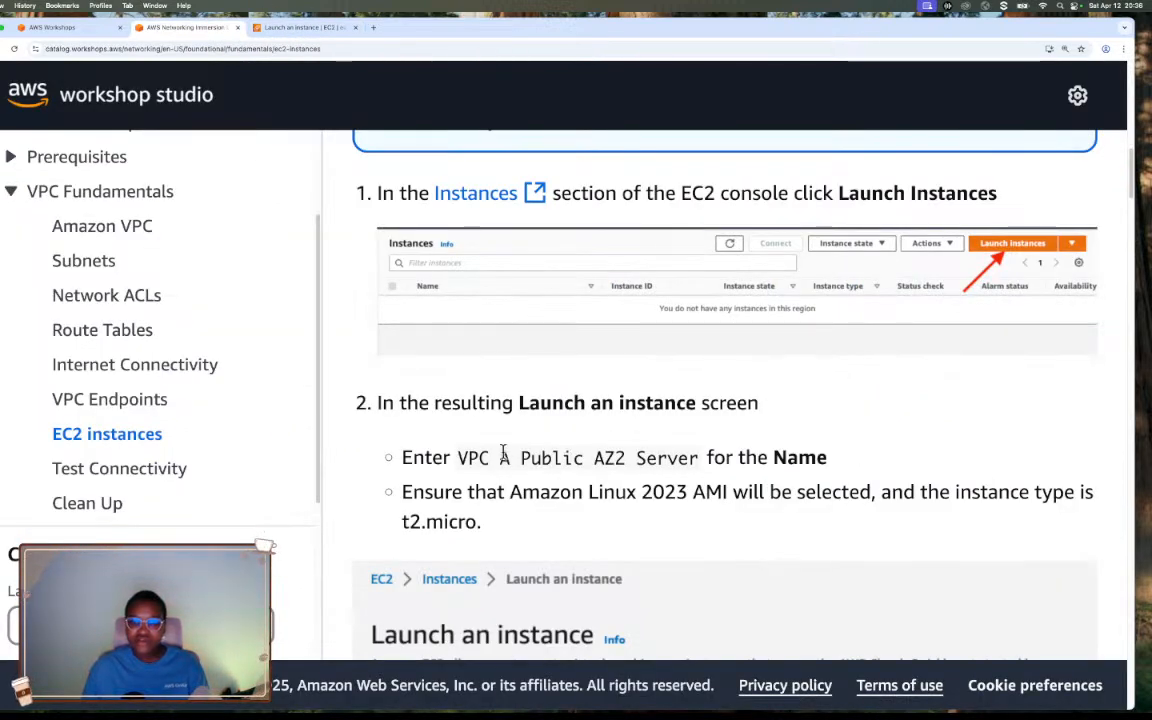
drag(459, 458, 699, 458)
key(super+c)
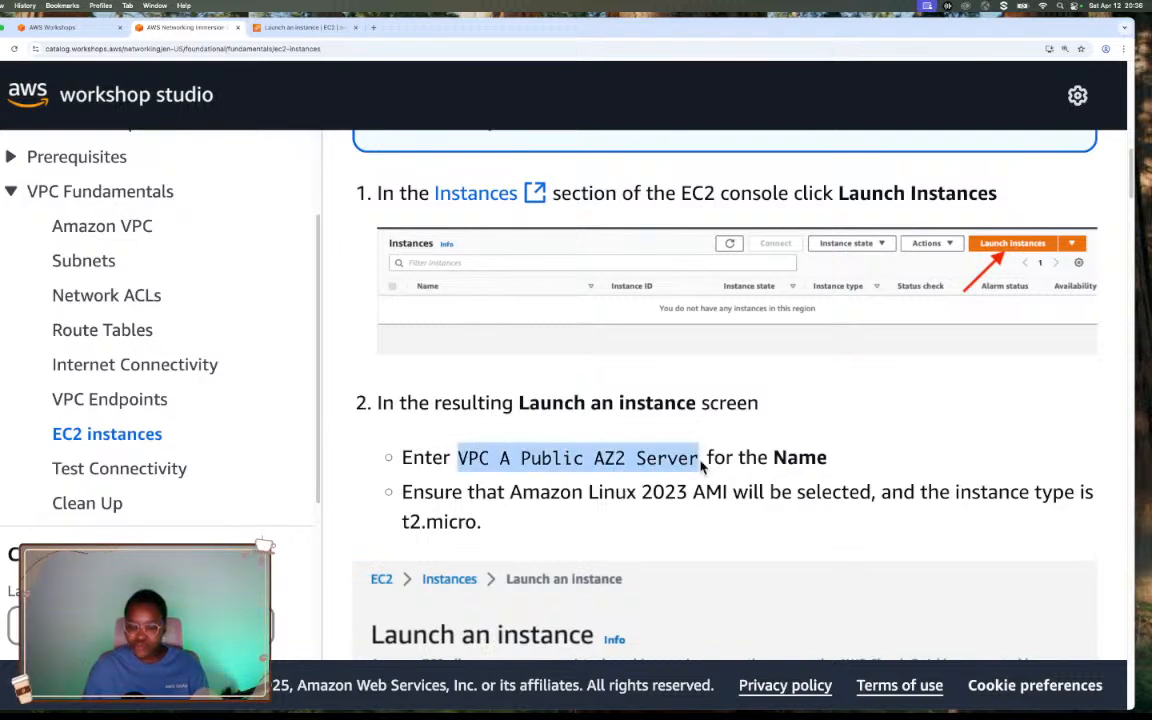
click(307, 30)
click(226, 240)
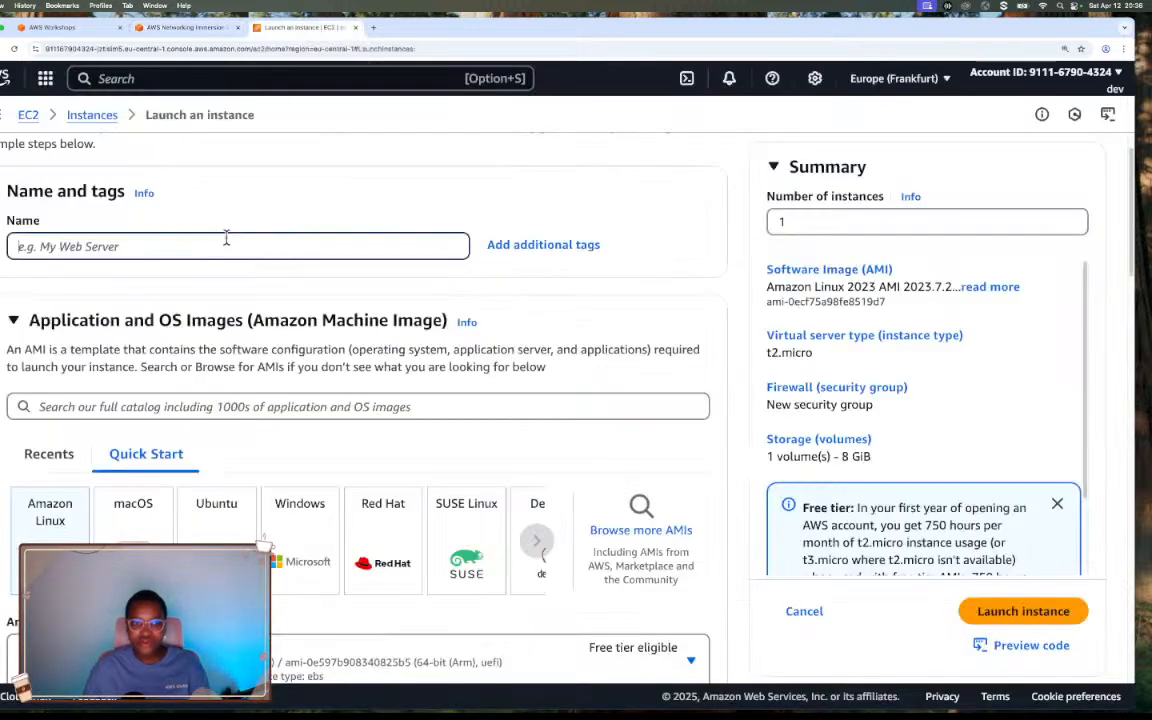
key(super+v)
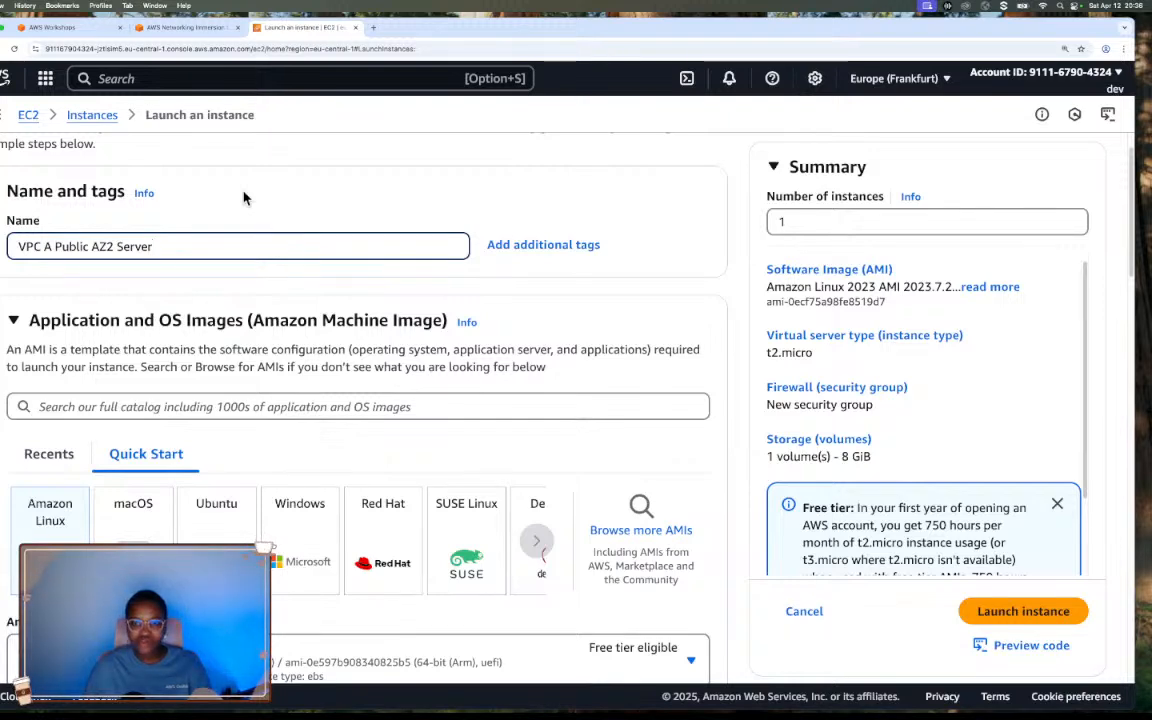
scroll(243, 197, down, 1)
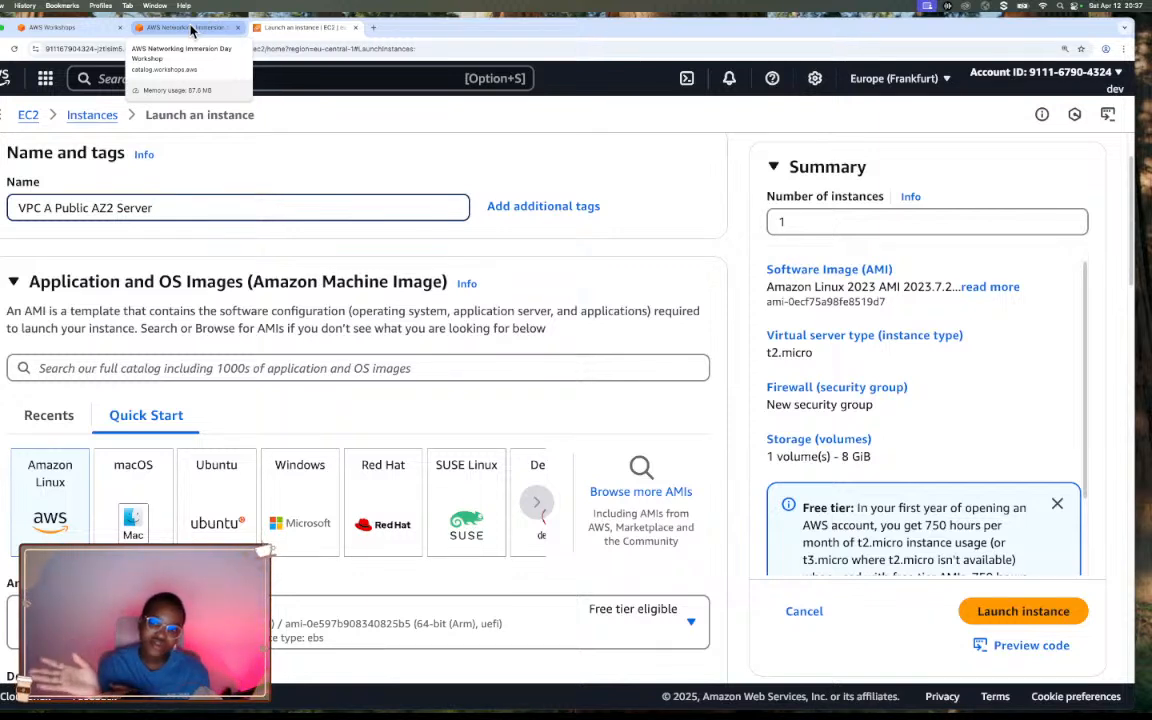
Detach the workshop page into its own window and tile it side by side with the AWS console.
mouse_move(191, 30)
mouse_down()
mouse_move(182, 32)
mouse_move(199, 53)
mouse_up()
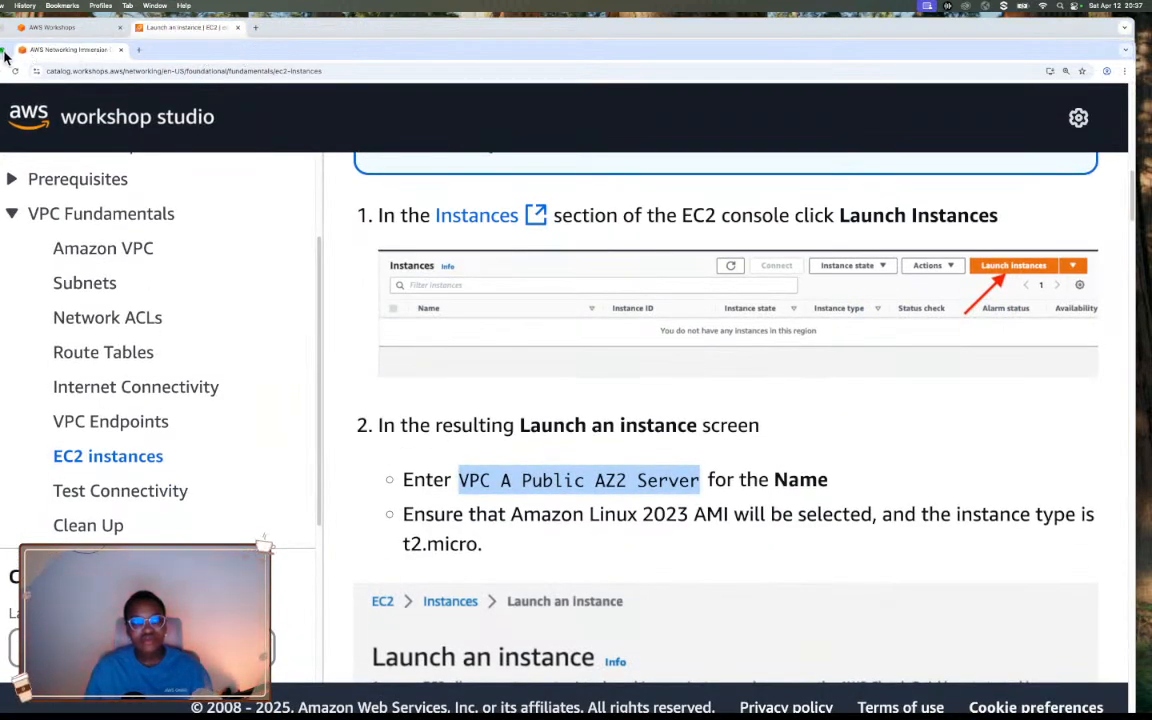
mouse_move(4, 53)
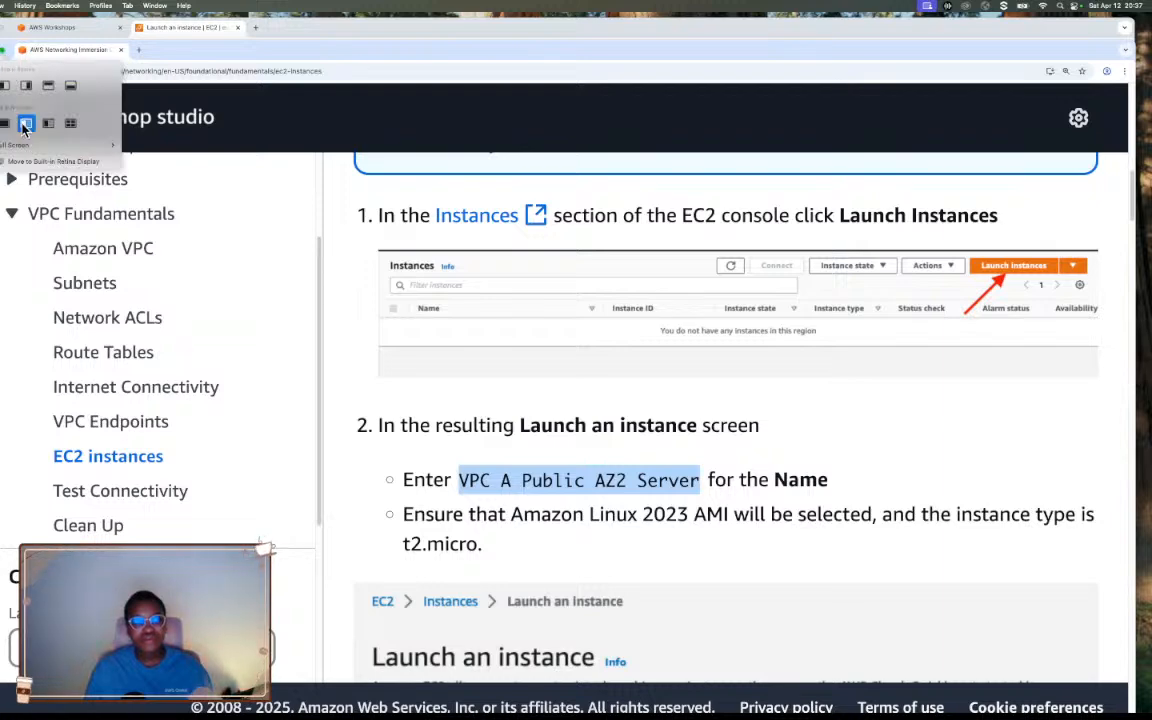
click(25, 124)
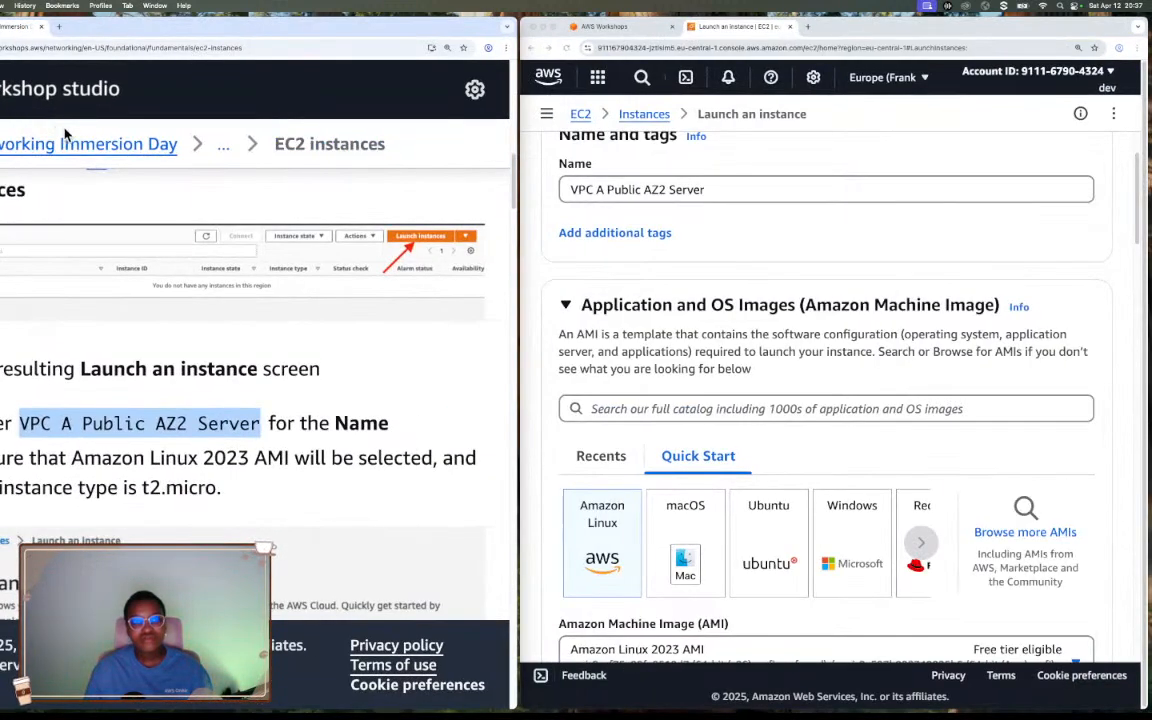
drag(520, 174, 597, 188)
click(525, 190)
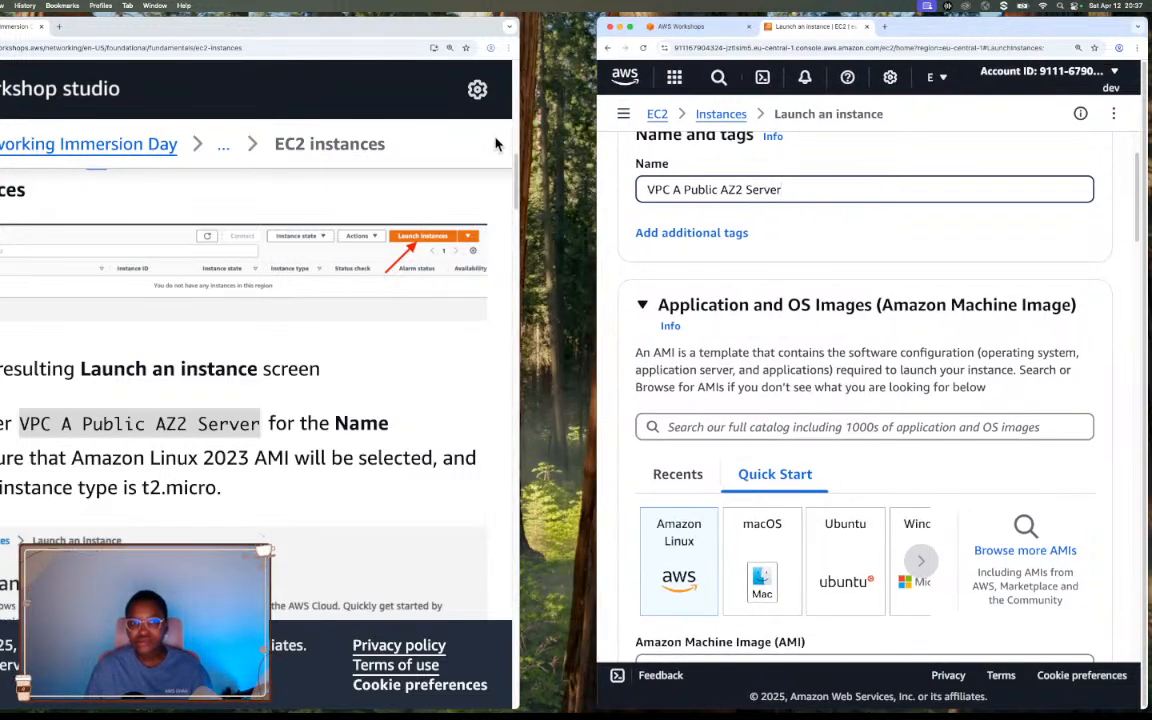
double_click(340, 30)
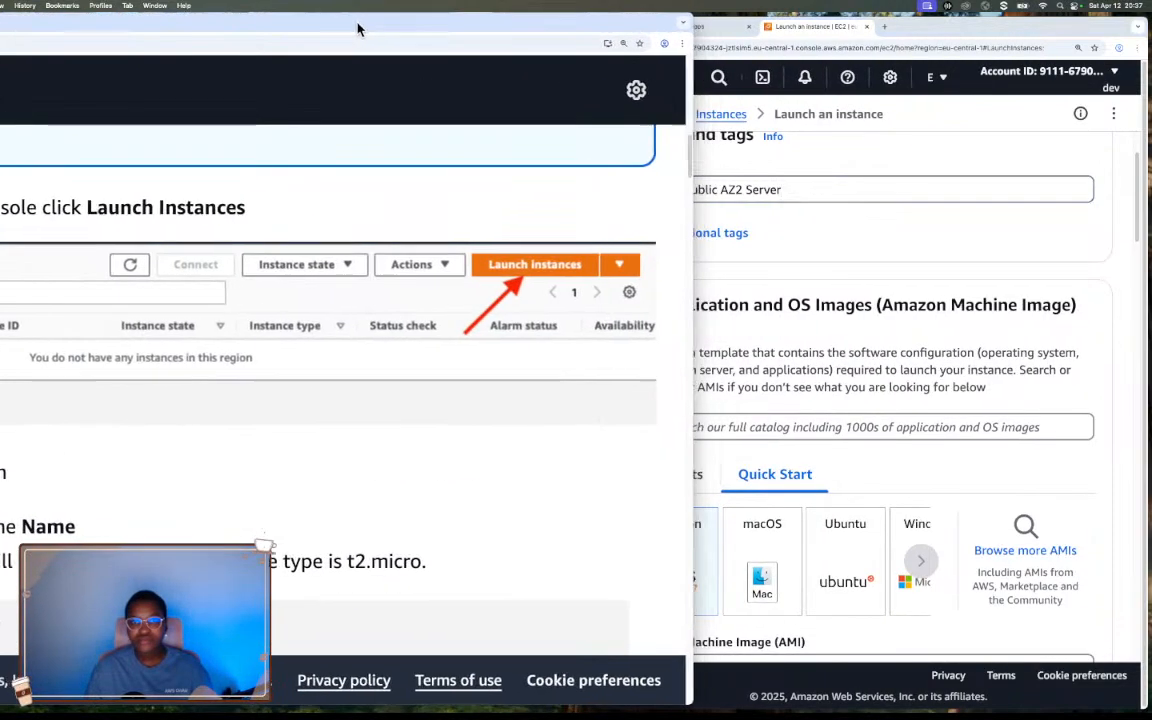
drag(358, 30, 300, 43)
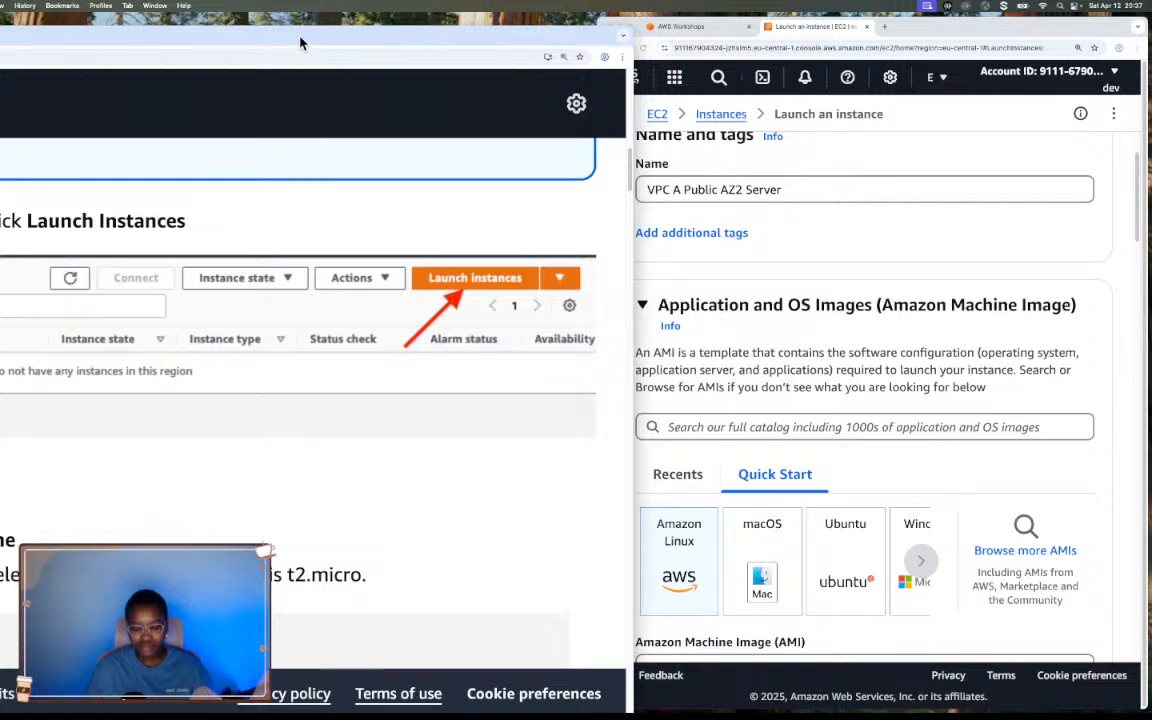
double_click(301, 42)
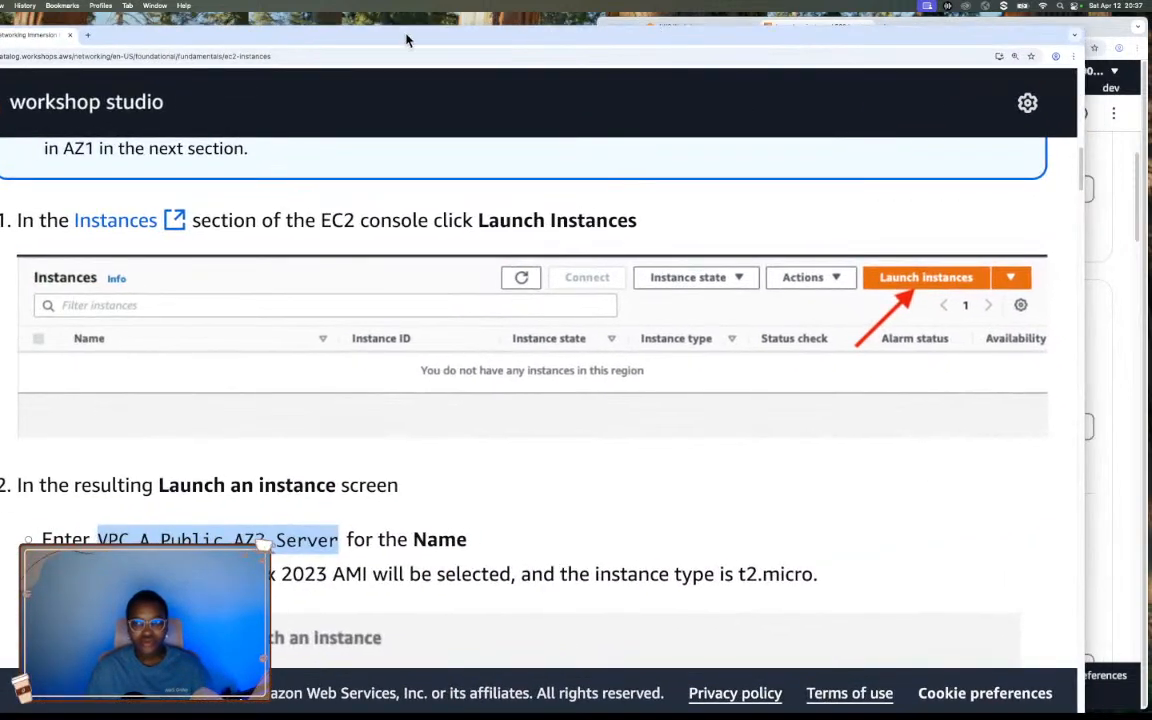
Tile the workshop window beside the AWS console and resize both so they fit side by side without overlapping.
mouse_move(0, 35)
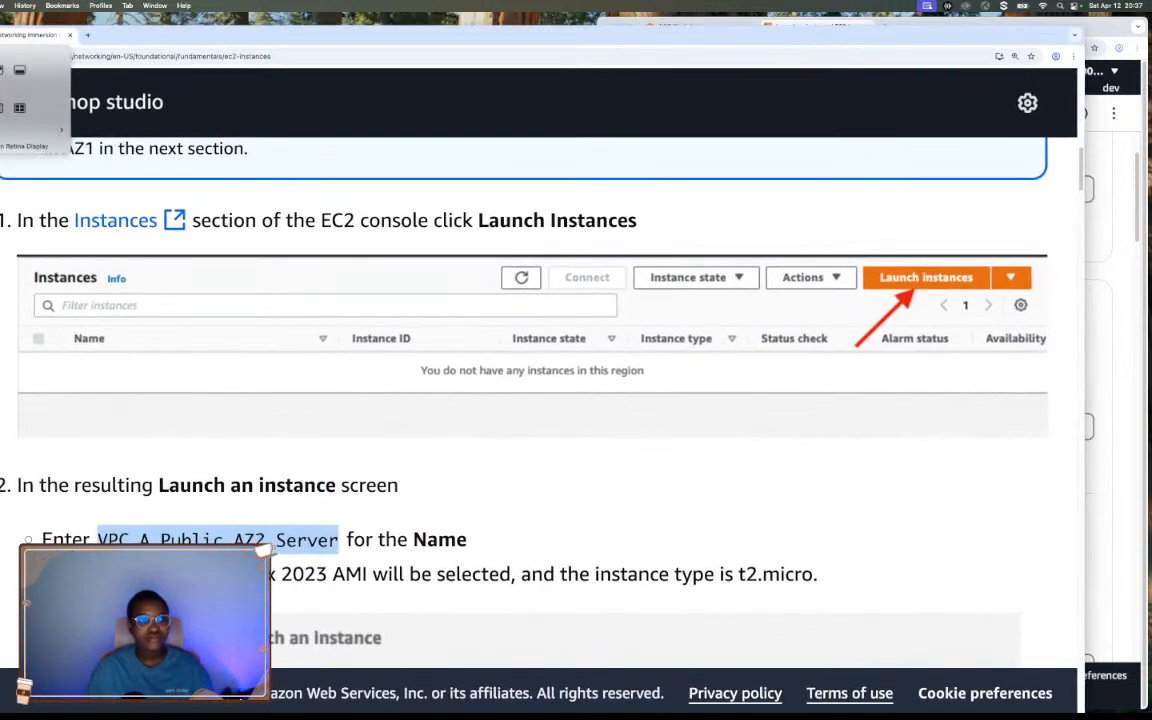
click(0, 70)
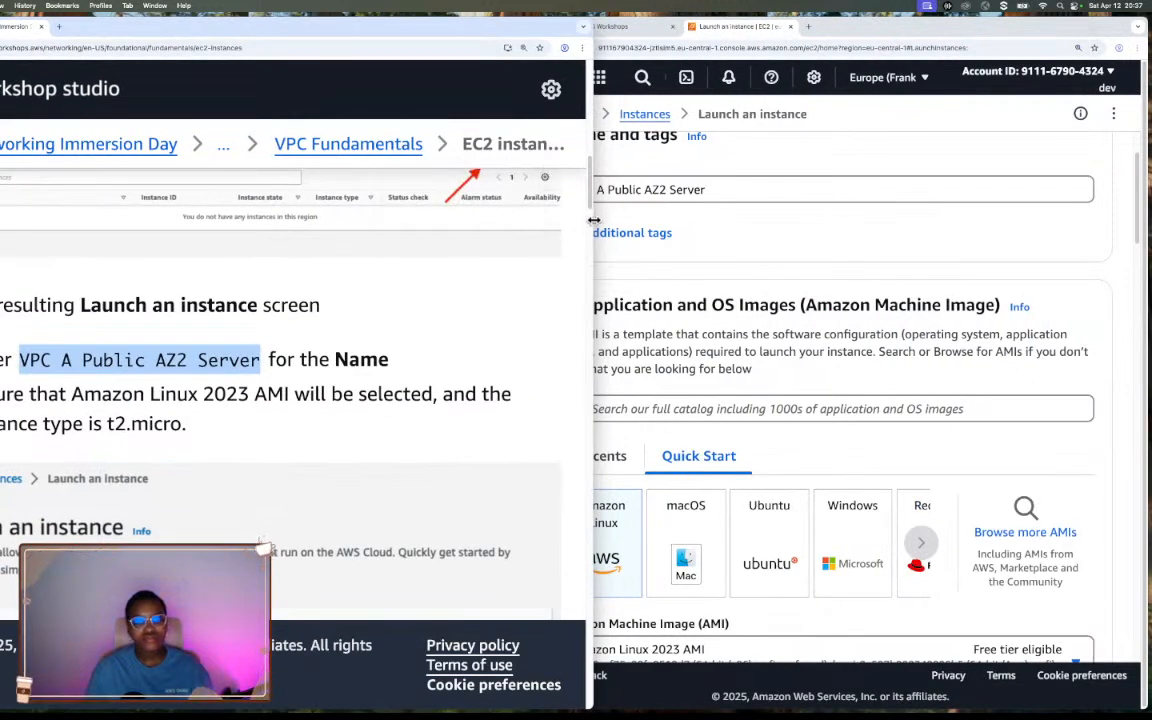
mouse_move(594, 219)
mouse_down()
mouse_move(514, 215)
mouse_move(606, 230)
mouse_up()
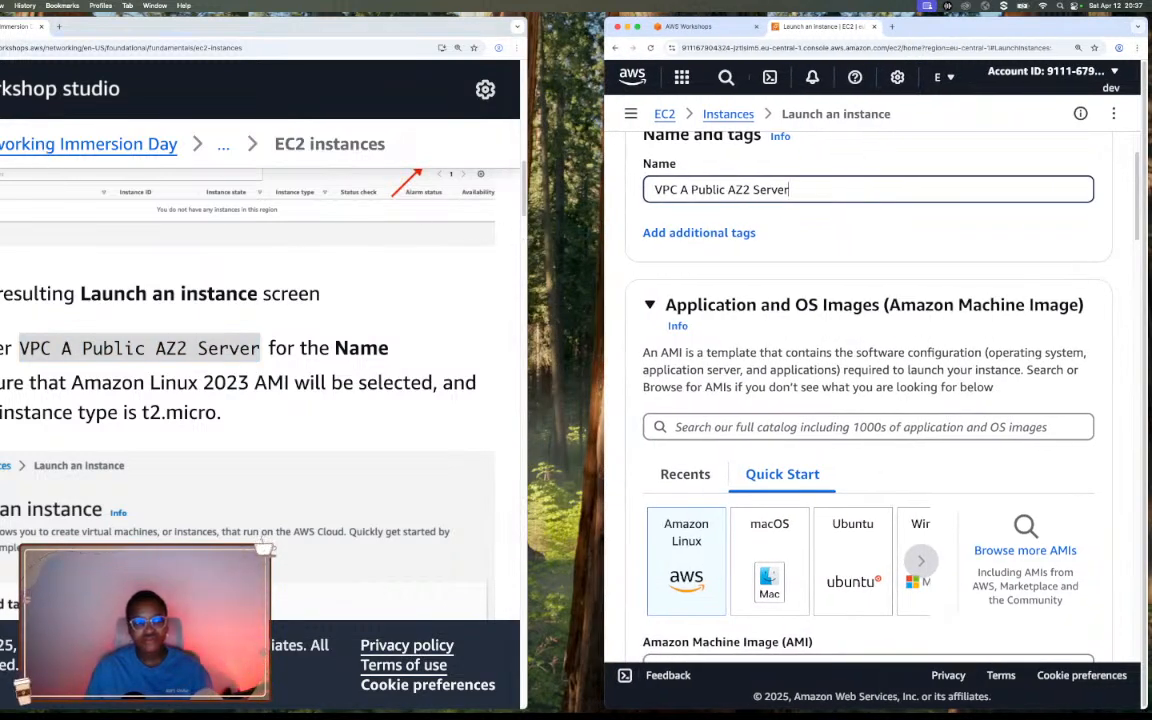
click(526, 230)
drag(0, 157, 0, 157)
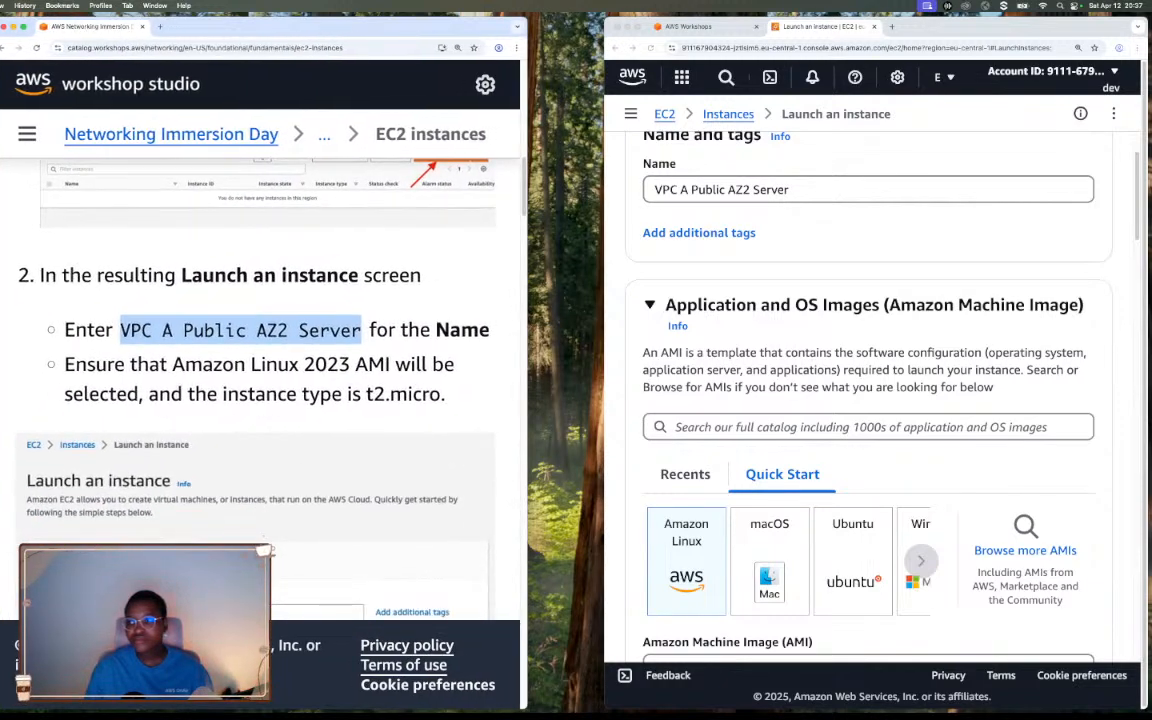
click(527, 240)
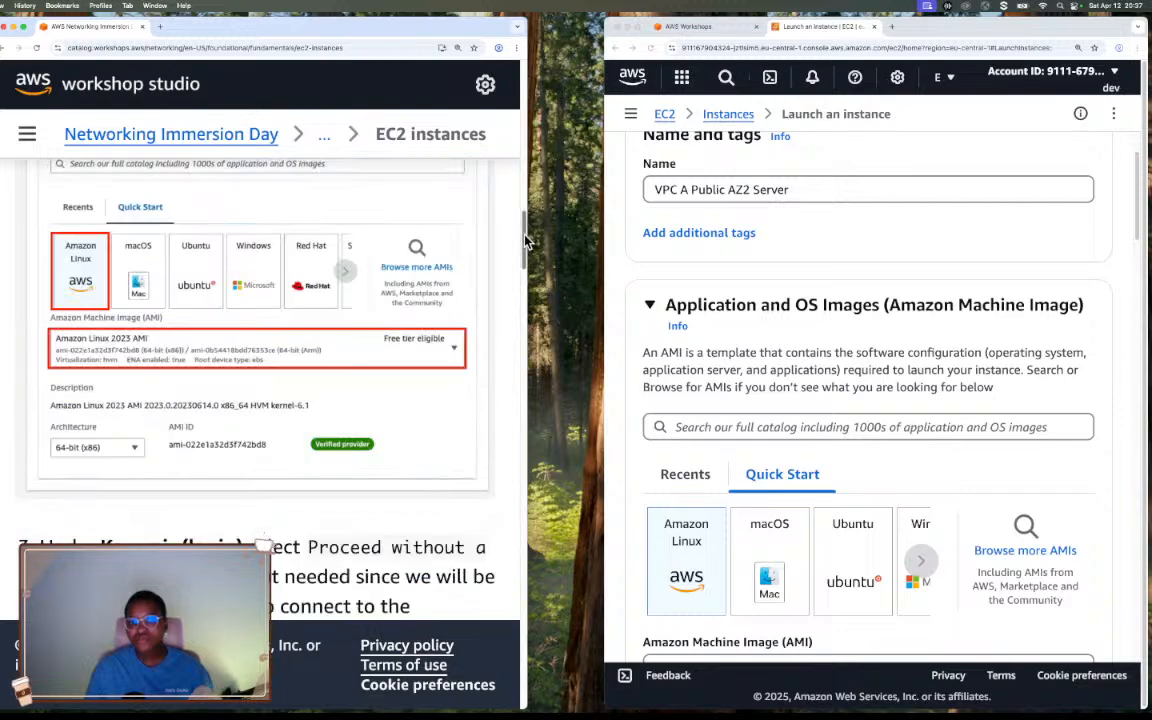
drag(526, 236, 524, 190)
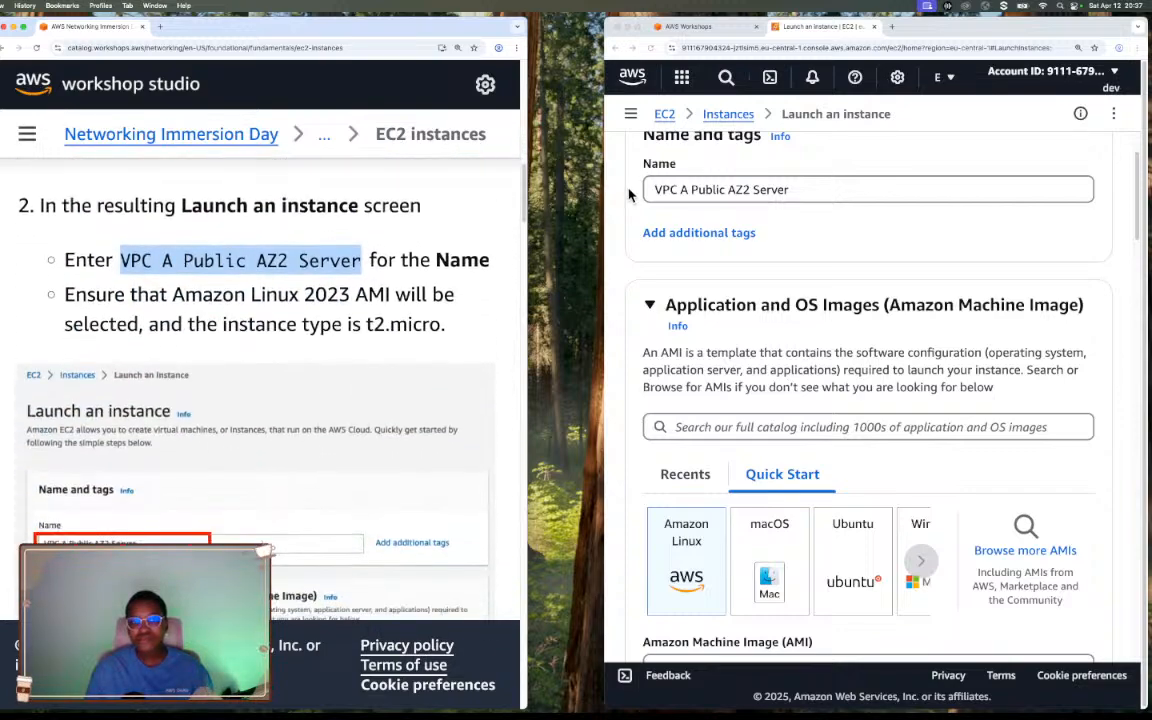
drag(605, 217, 531, 217)
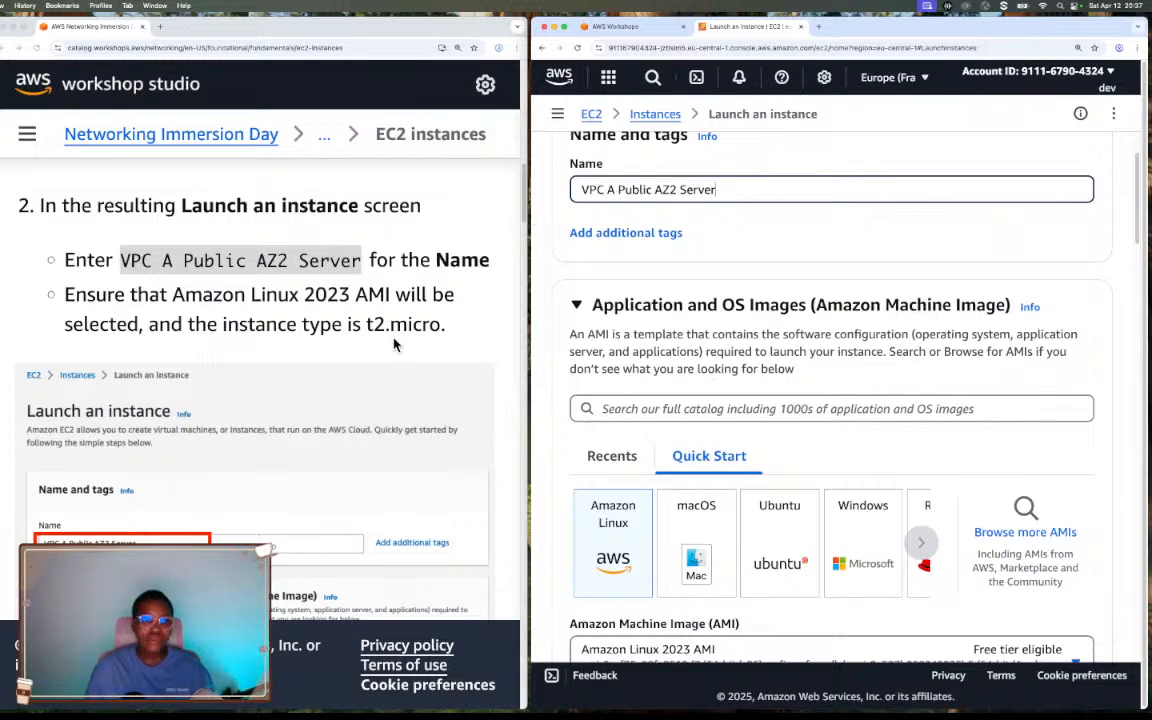
Check the new instance's operating system and machine image against the workshop's required Amazon Linux 2023 AMI.
scroll(390, 325, down, 3)
scroll(390, 325, up, 4)
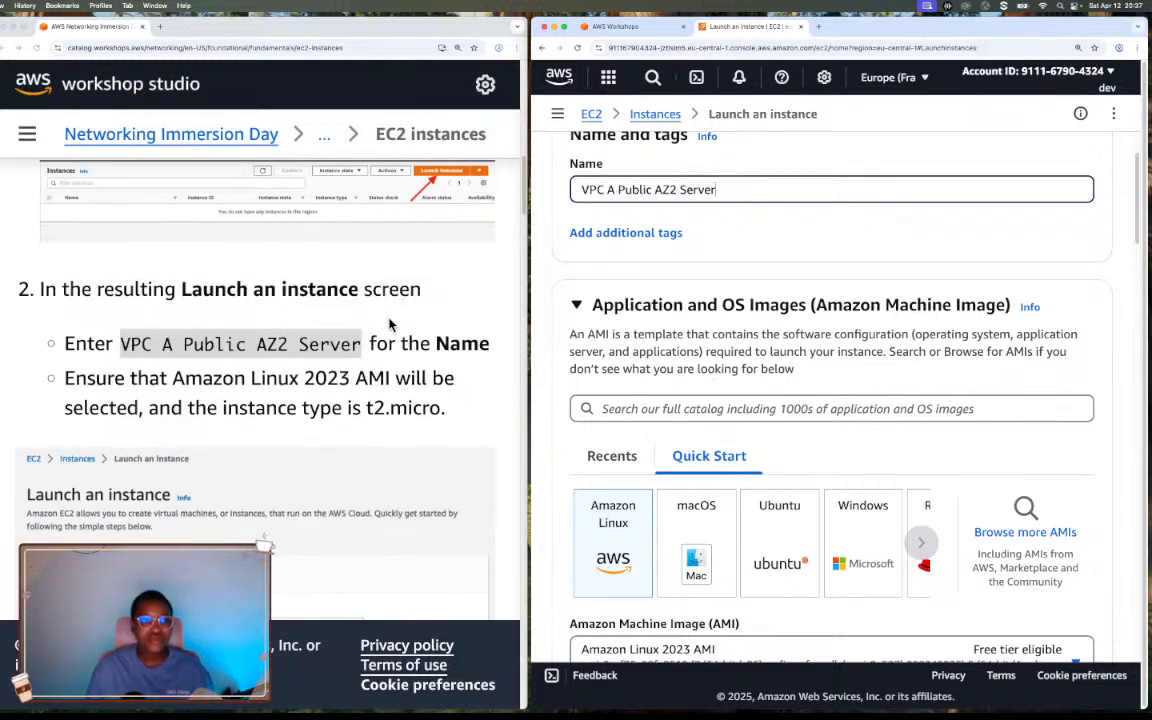
scroll(390, 325, down, 3)
click(388, 309)
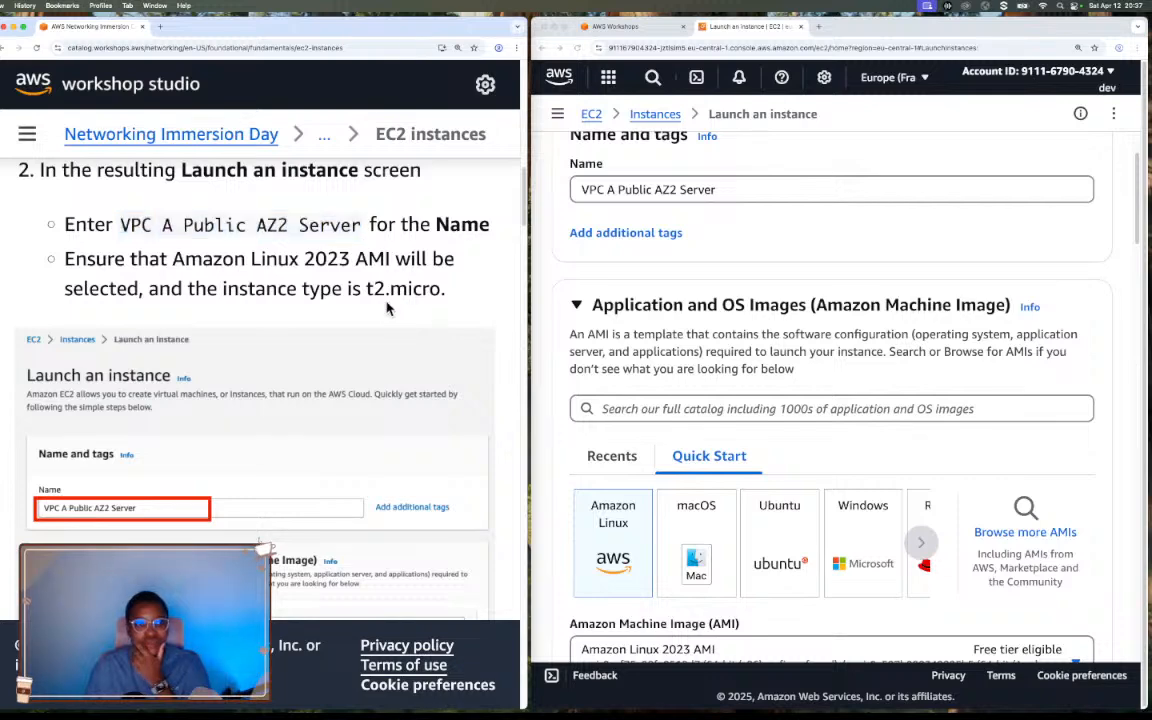
scroll(388, 309, down, 1)
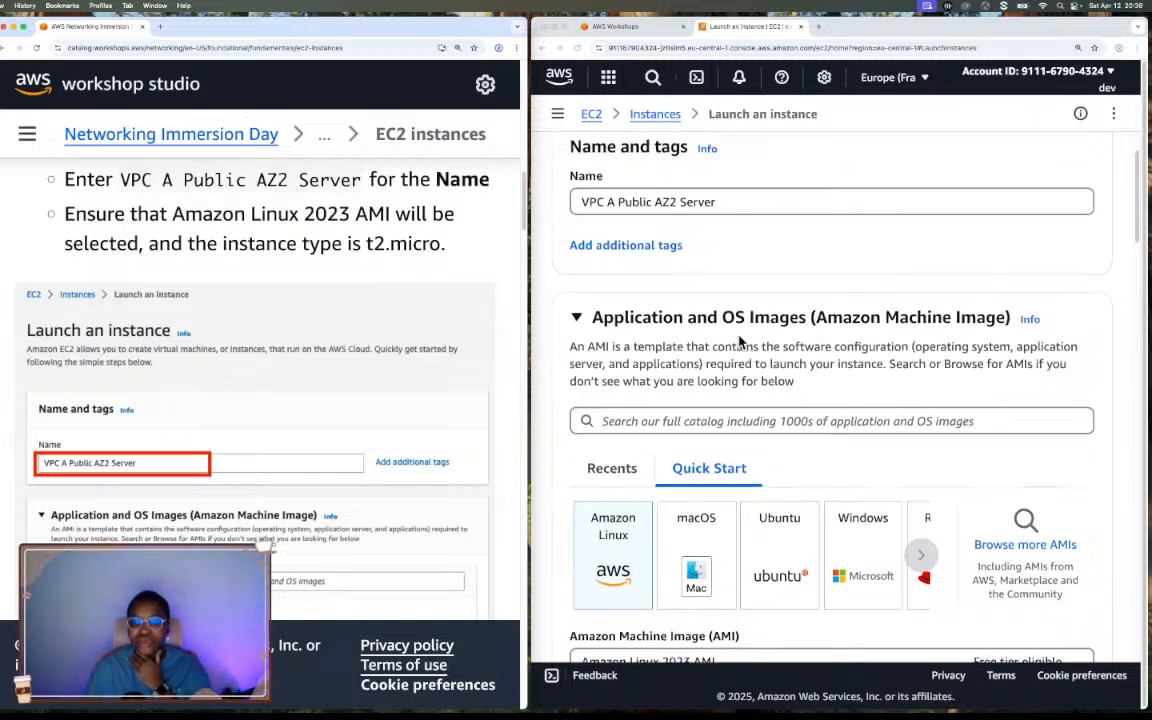
scroll(740, 341, down, 1)
click(625, 477)
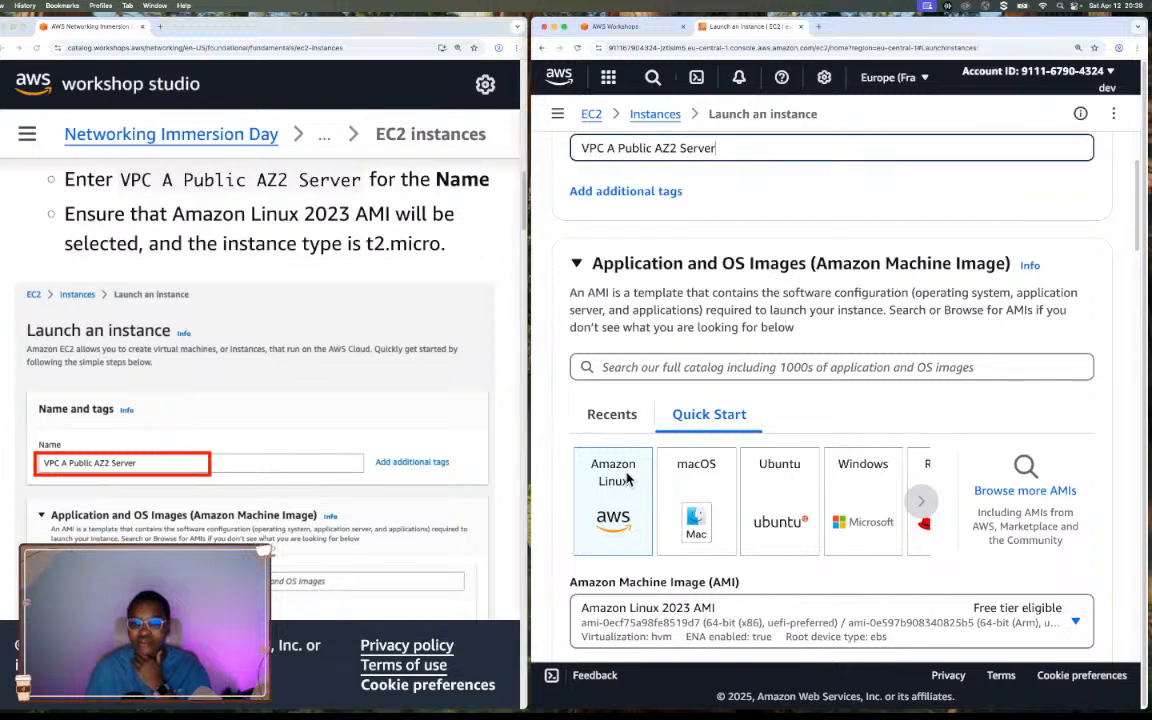
scroll(734, 463, down, 3)
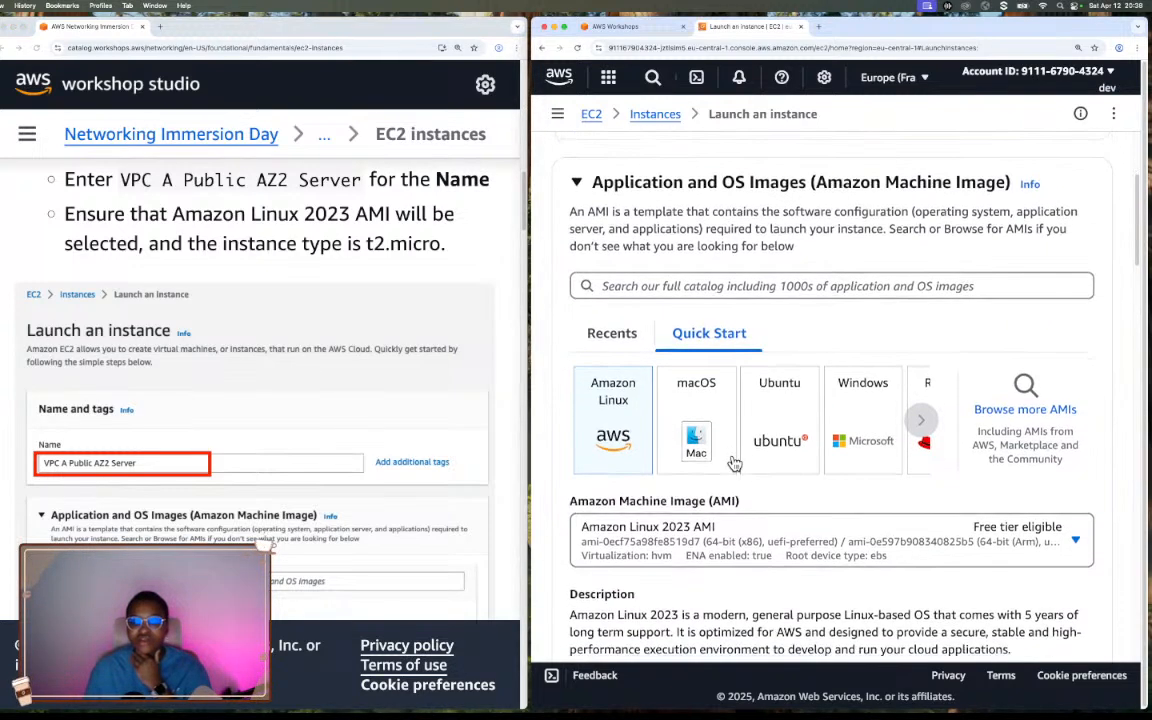
scroll(668, 507, down, 3)
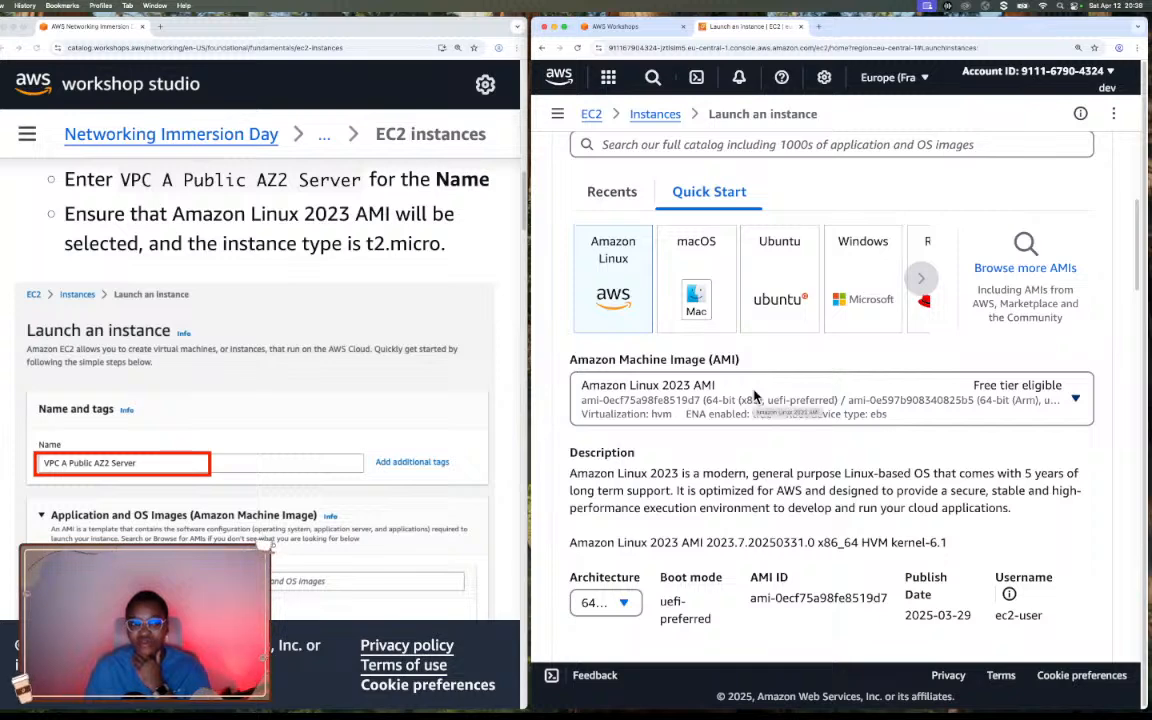
scroll(755, 396, down, 2)
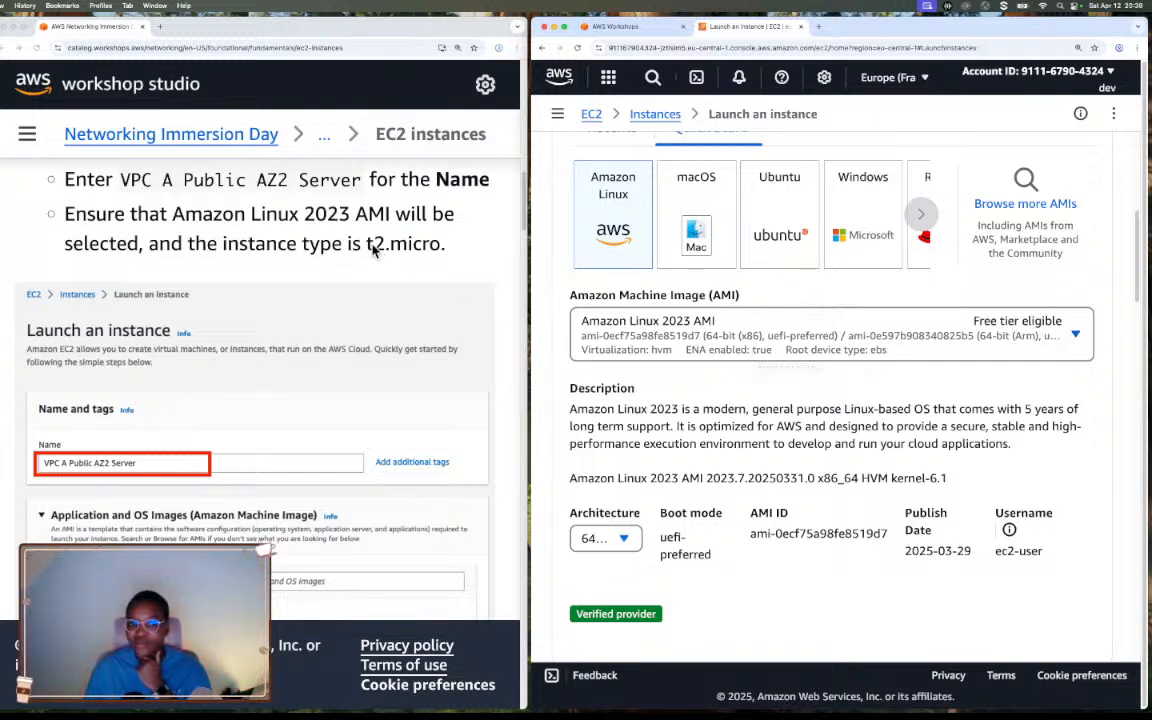
Check the new instance's type against the t2.micro required by the workshop's instructions.
drag(367, 245, 441, 244)
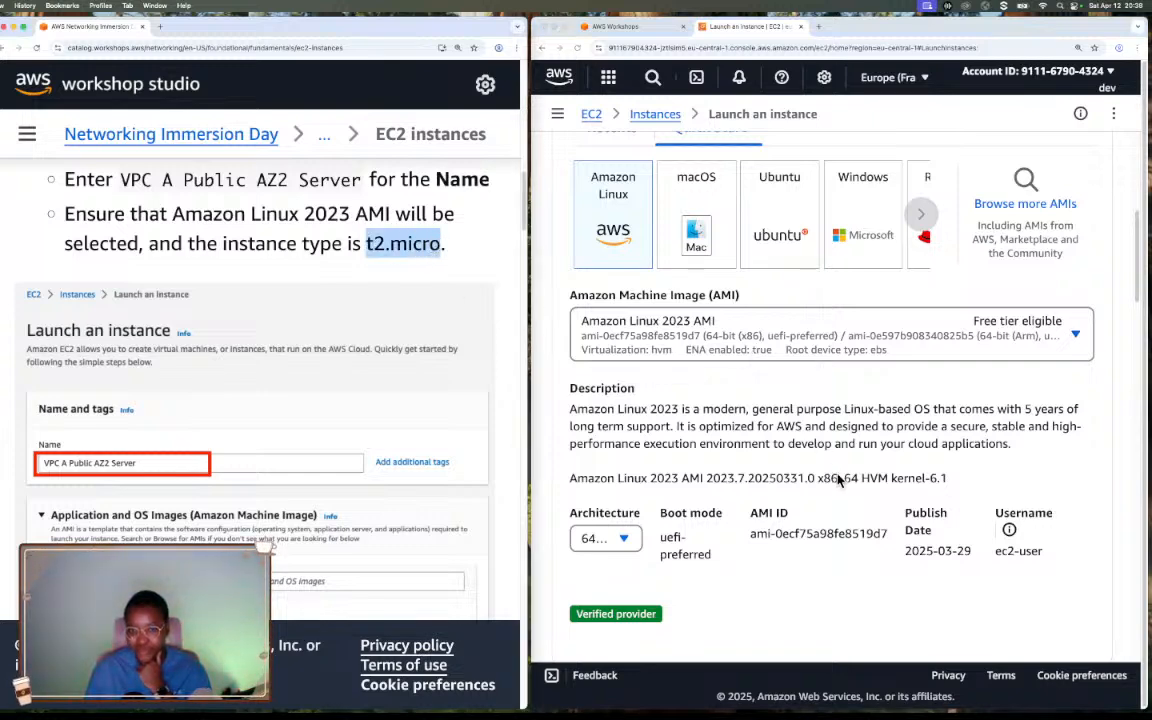
scroll(838, 481, down, 5)
scroll(838, 481, down, 1)
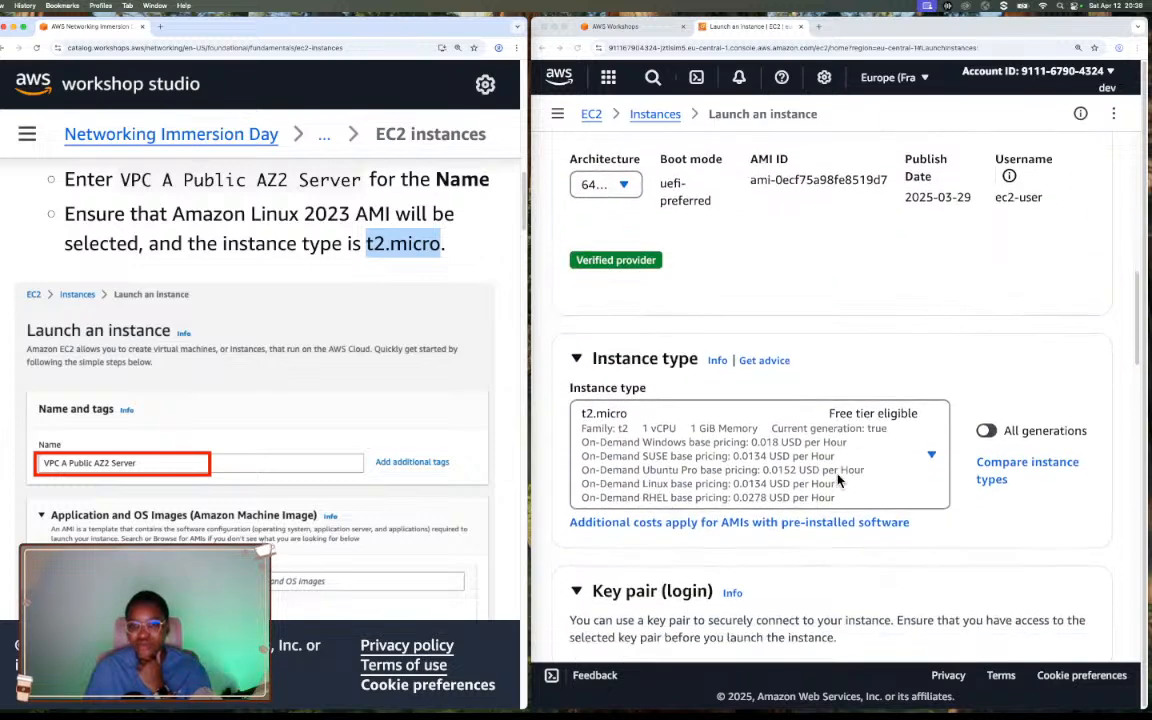
click(630, 424)
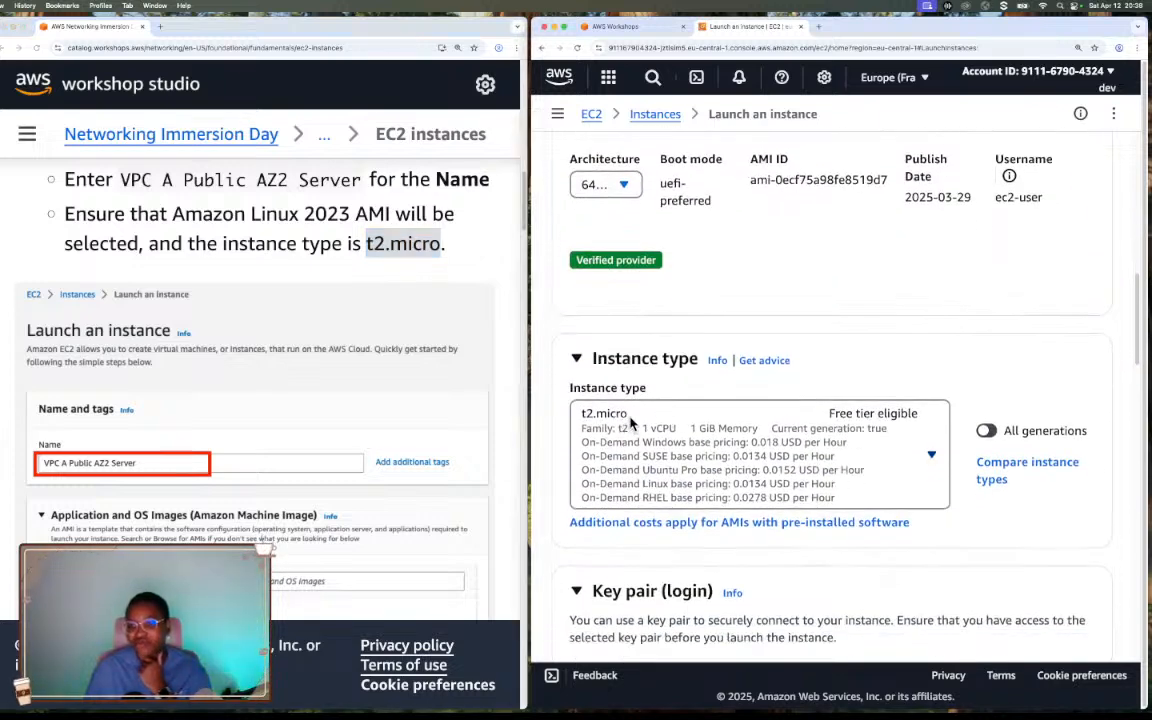
click(630, 424)
click(648, 388)
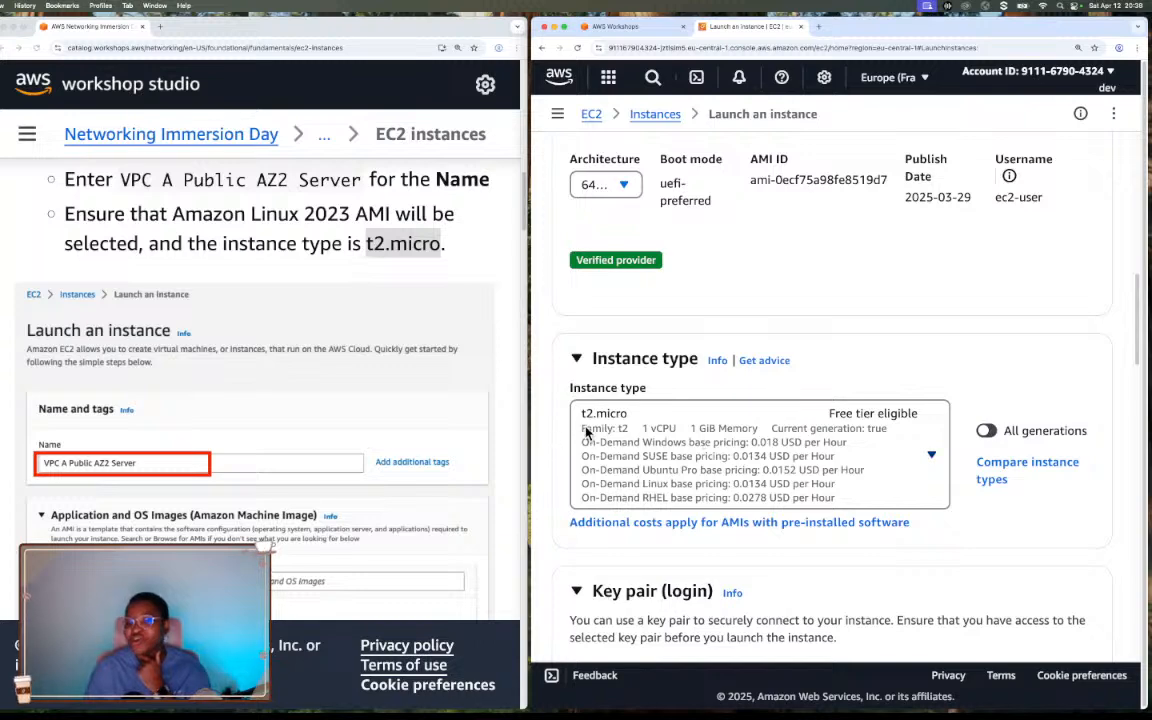
Read the workshop's key pair instruction and find the matching Key pair (login) section of the new instance.
scroll(366, 521, down, 2)
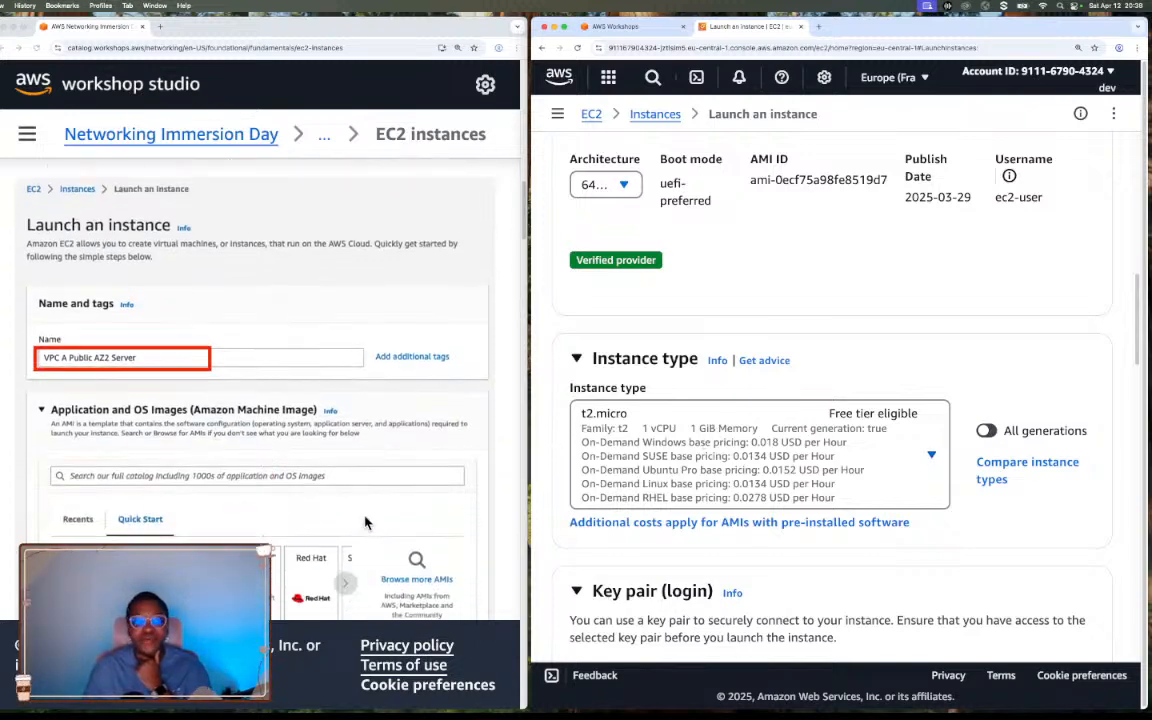
scroll(366, 521, down, 4)
scroll(366, 521, down, 6)
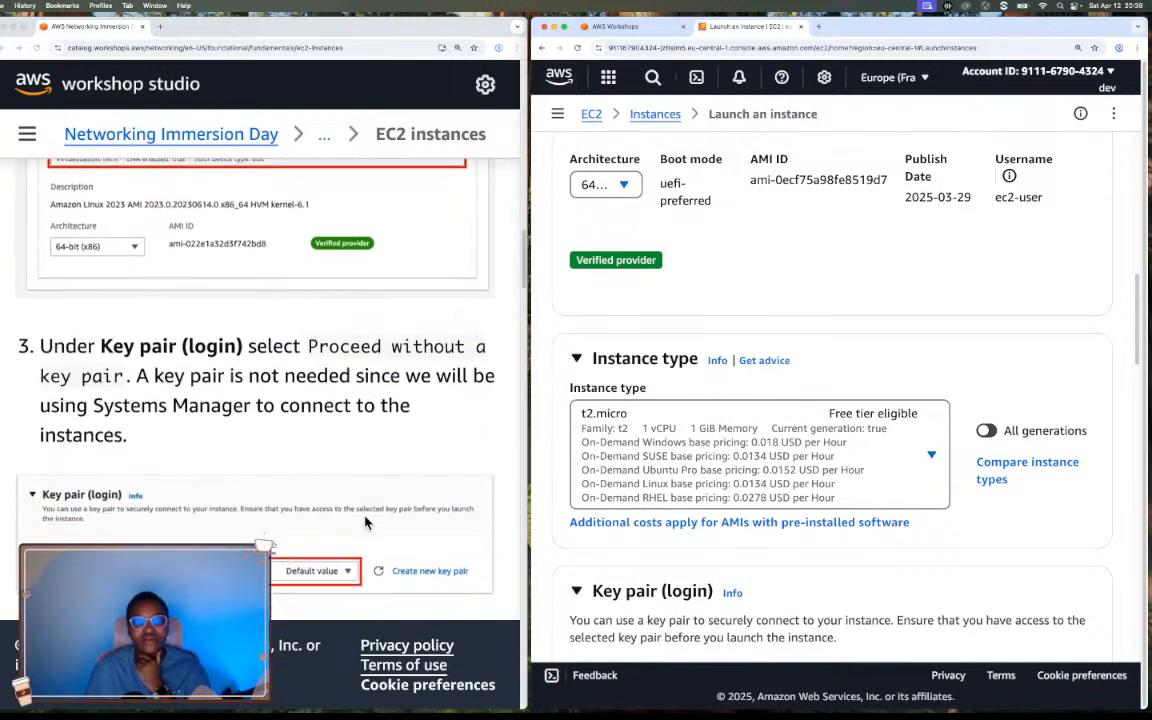
scroll(366, 521, down, 3)
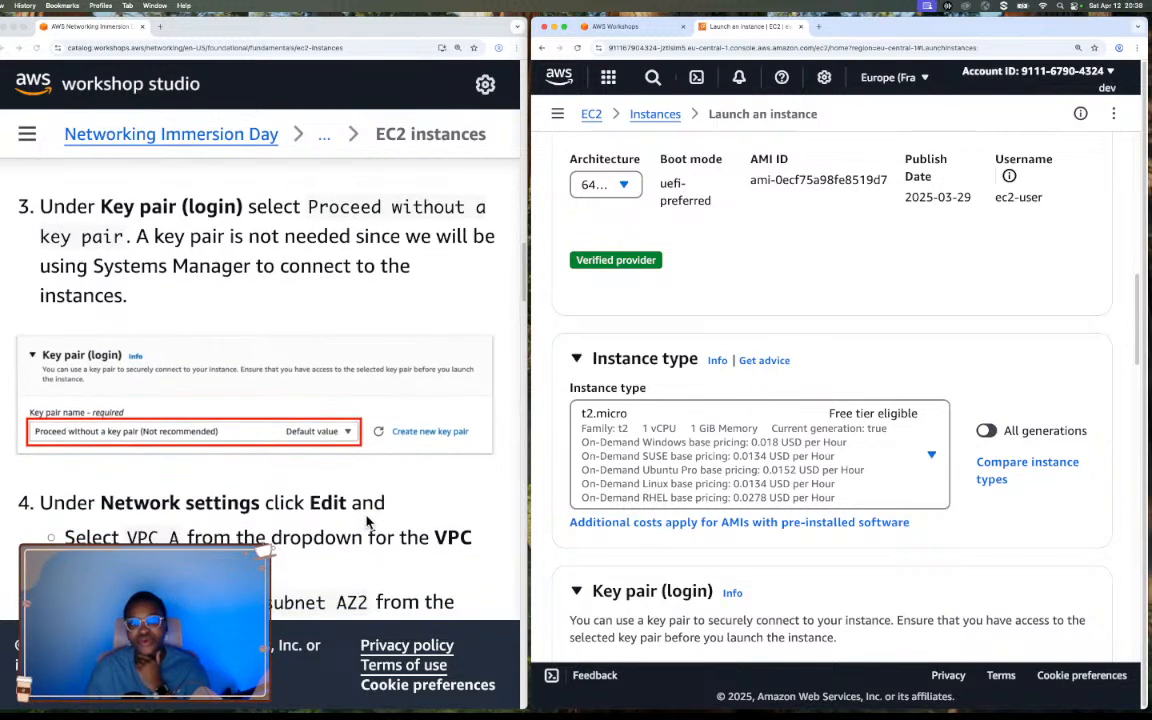
scroll(946, 545, down, 5)
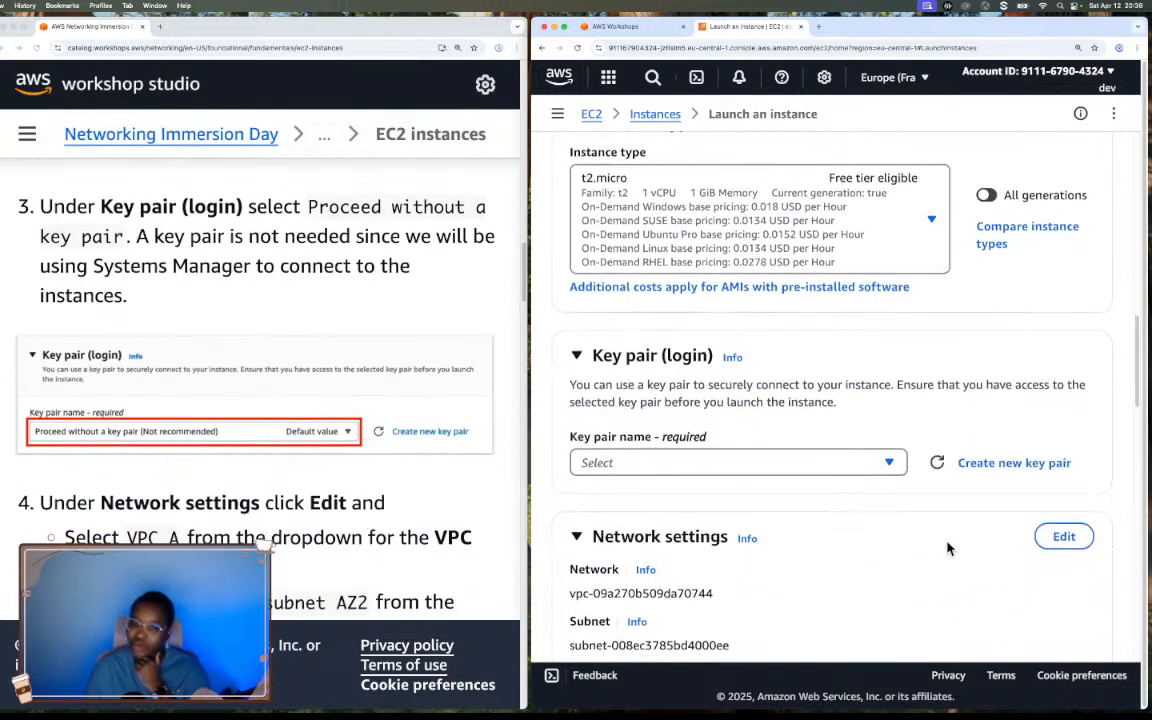
scroll(949, 549, down, 1)
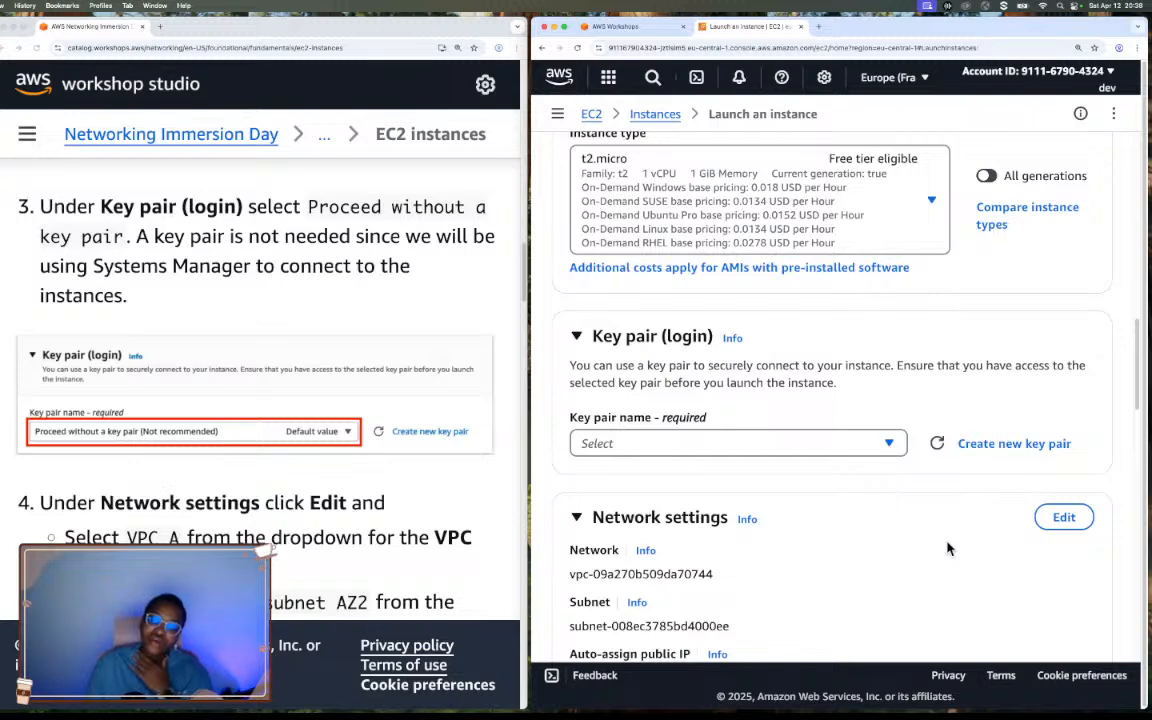
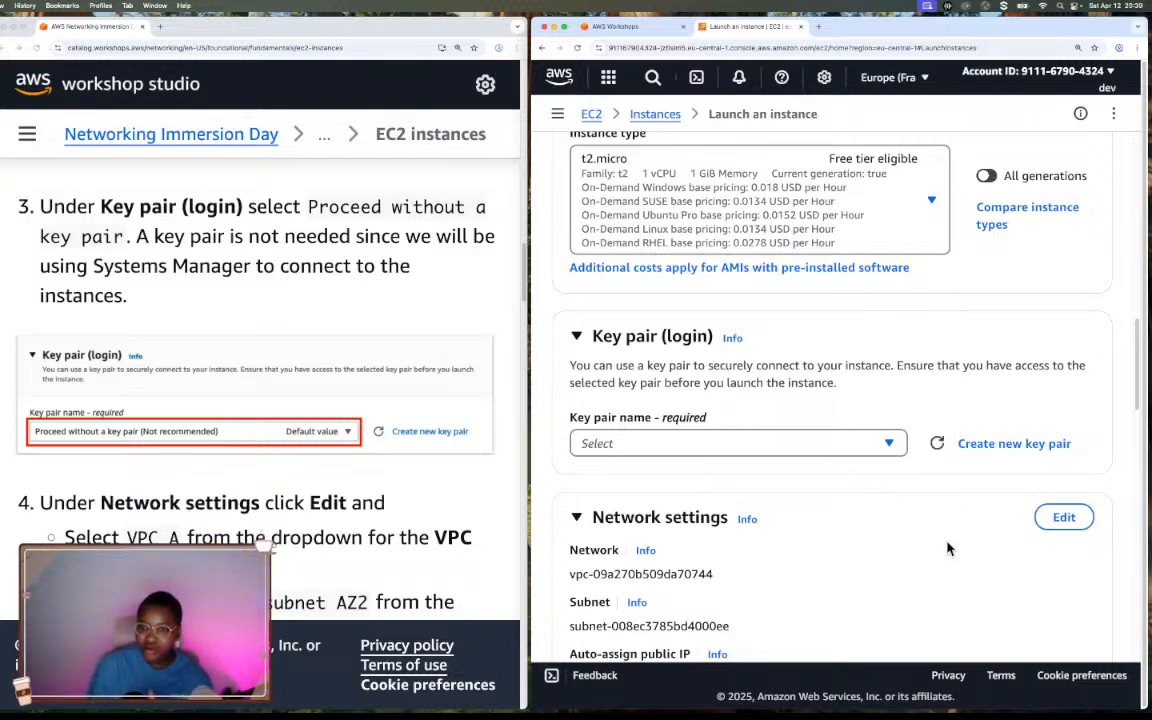
Choose Proceed without a key pair (Not recommended) as the new instance's key pair option.
click(790, 443)
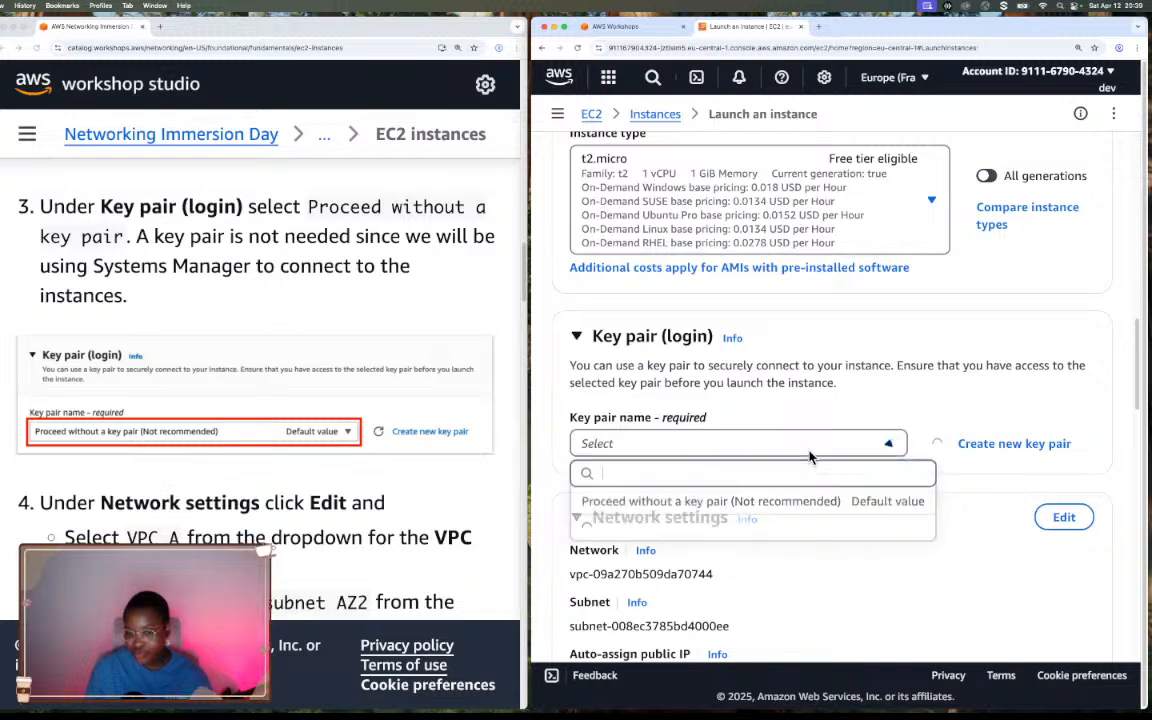
click(749, 503)
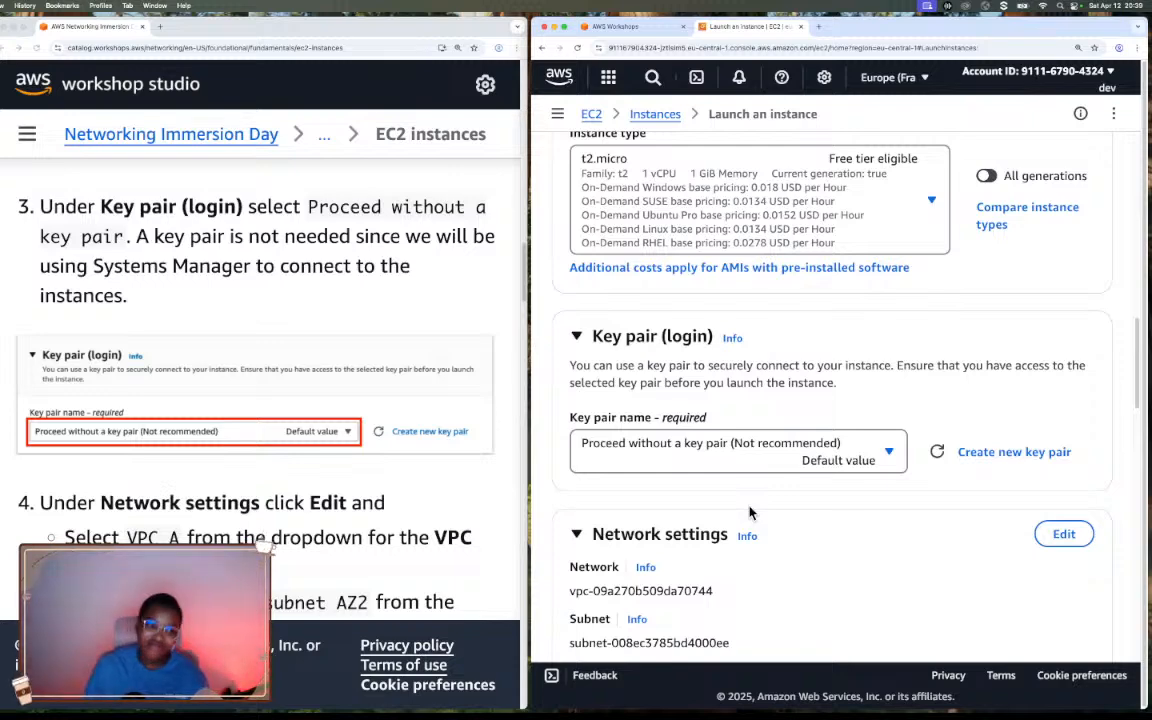
Compare the workshop's network settings instructions with the new instance's preset network, subnet, public IP and firewall settings.
scroll(407, 500, down, 5)
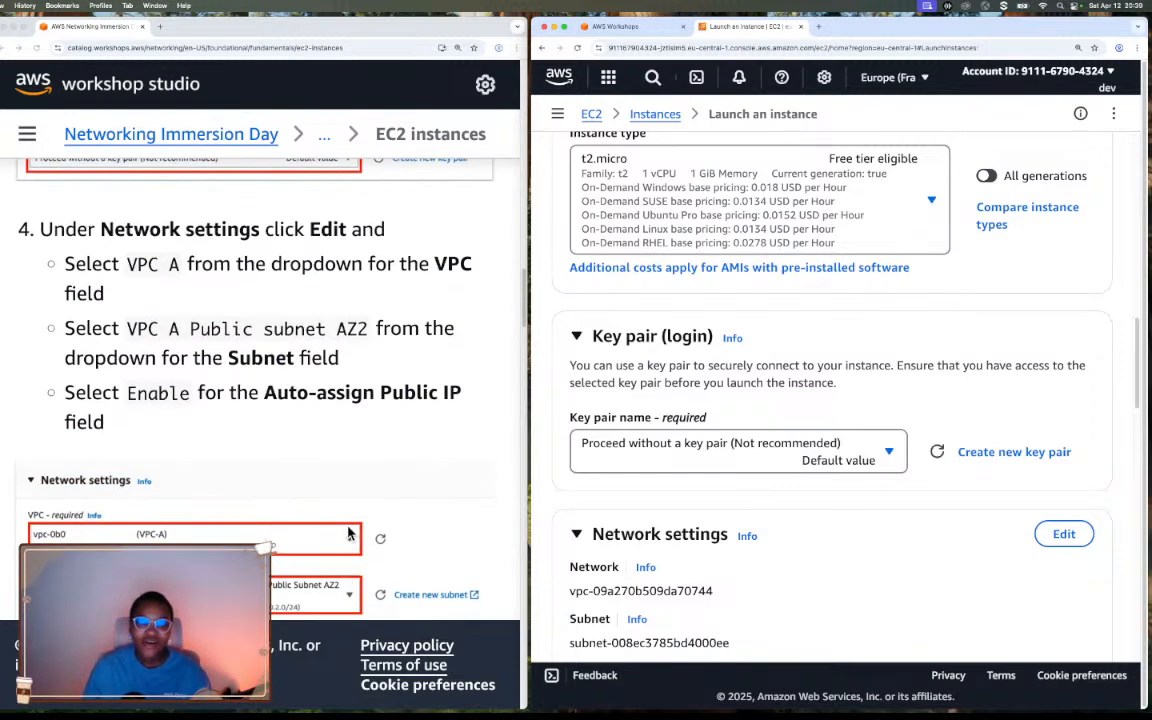
scroll(714, 531, down, 9)
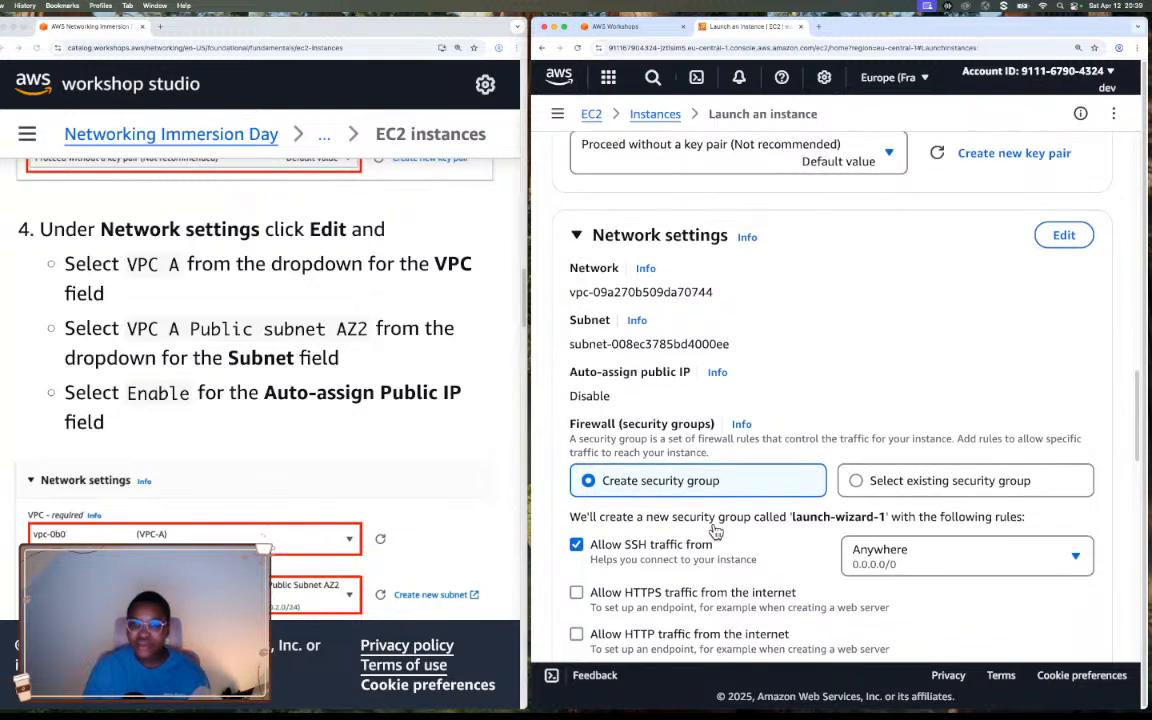
scroll(714, 531, up, 1)
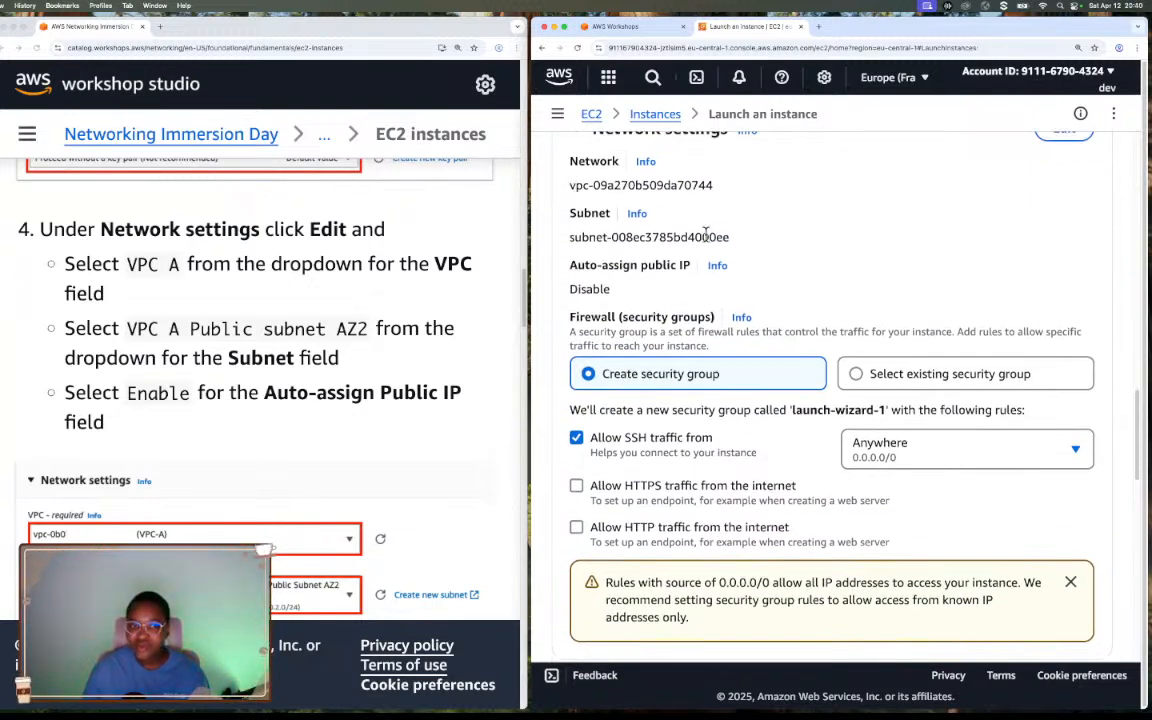
drag(592, 185, 758, 216)
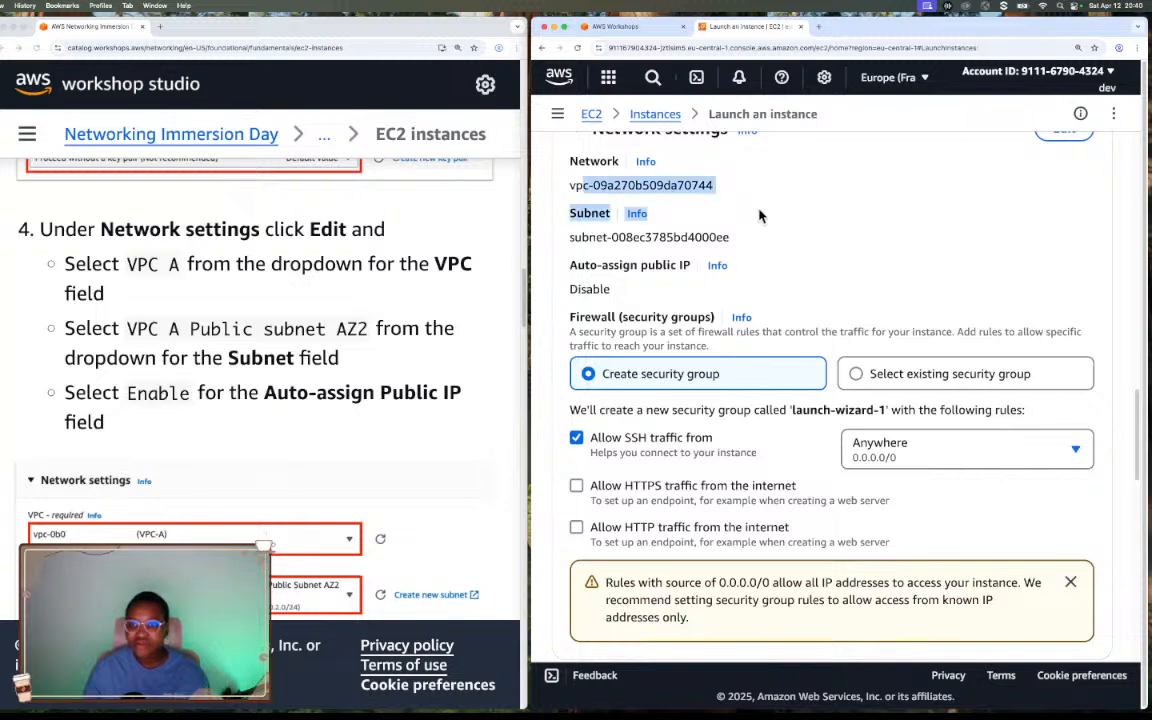
drag(645, 237, 730, 238)
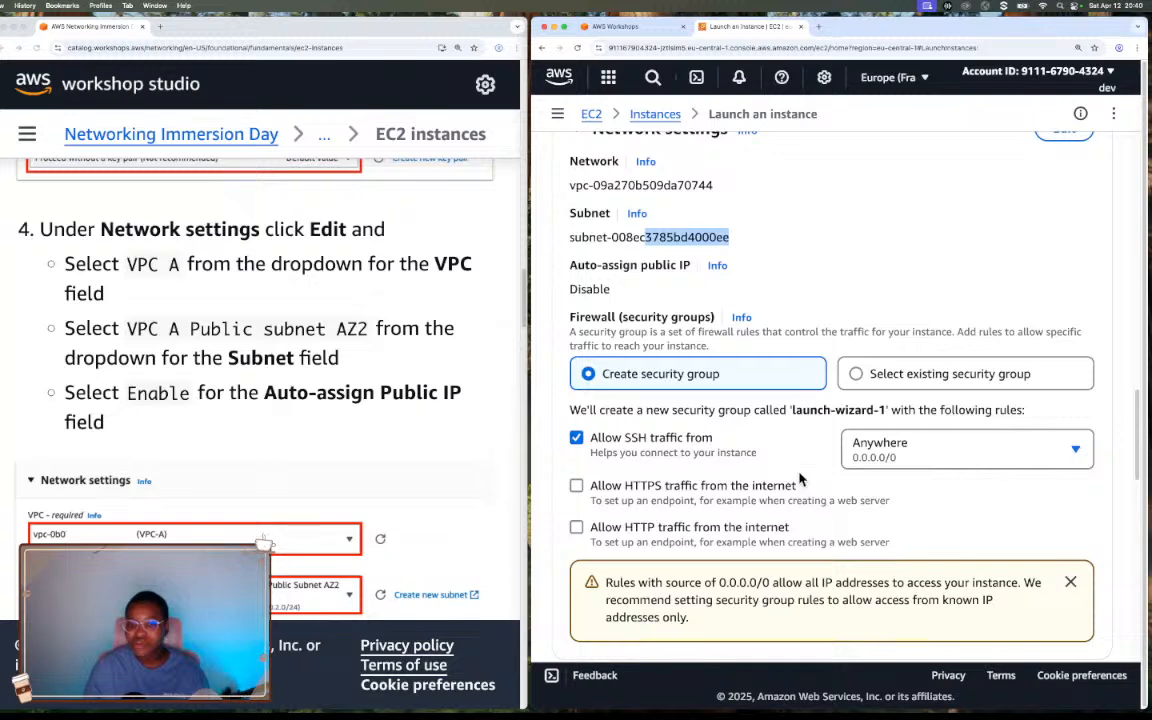
click(832, 180)
scroll(837, 182, down, 1)
scroll(837, 181, up, 1)
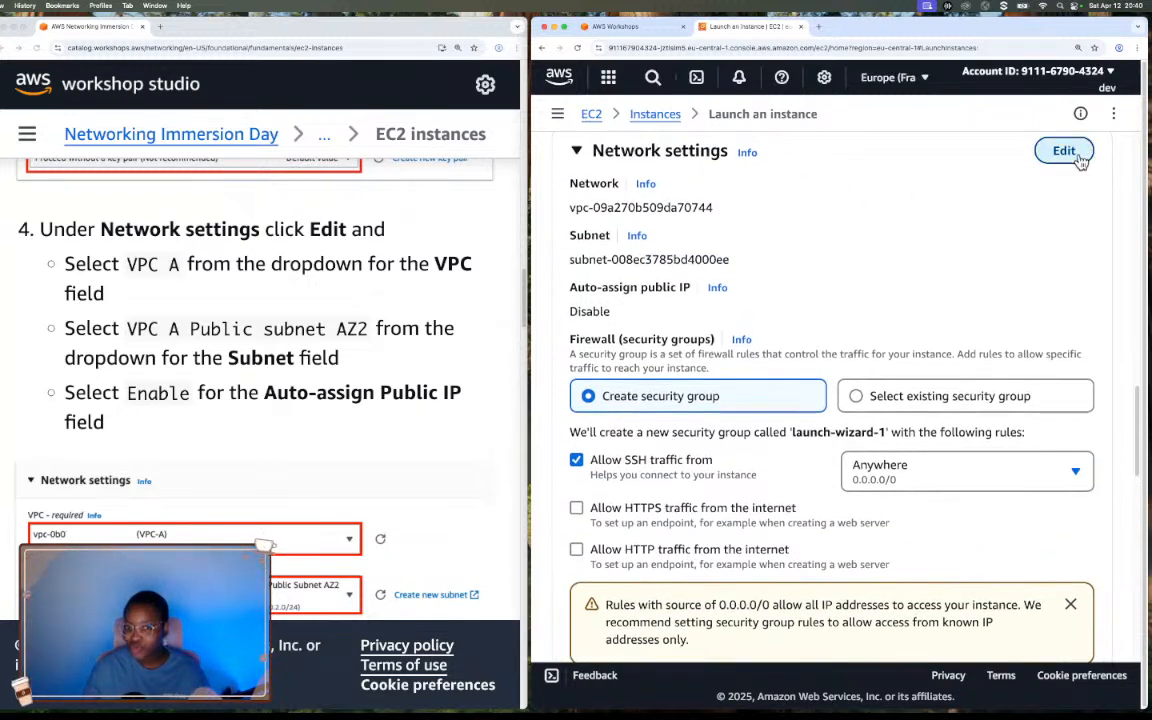
Edit the instance's network settings to use VPC A and the VPC A Public Subnet AZ2 subnet.
click(1082, 156)
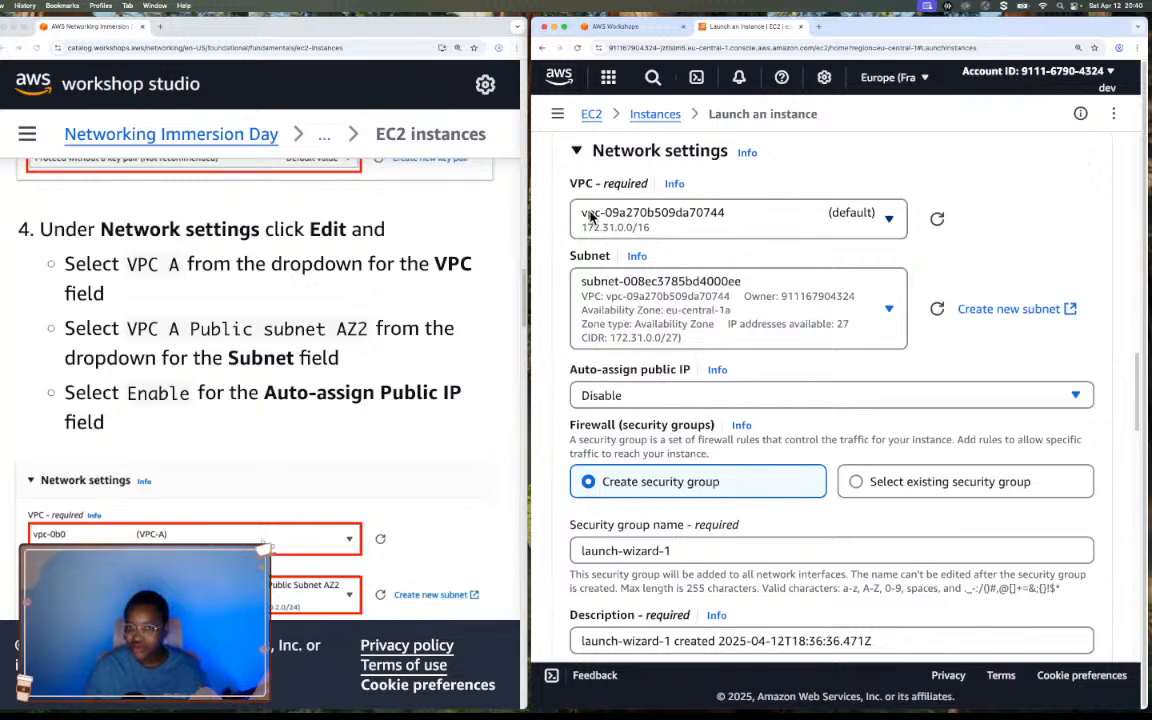
click(883, 224)
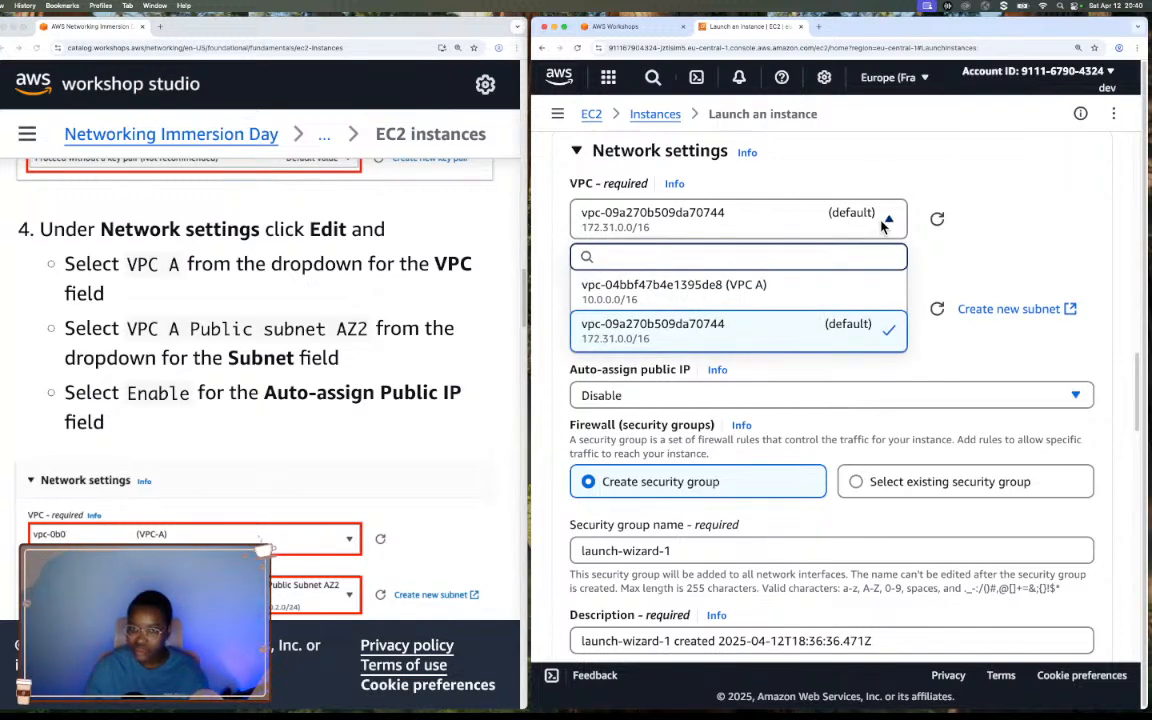
click(772, 293)
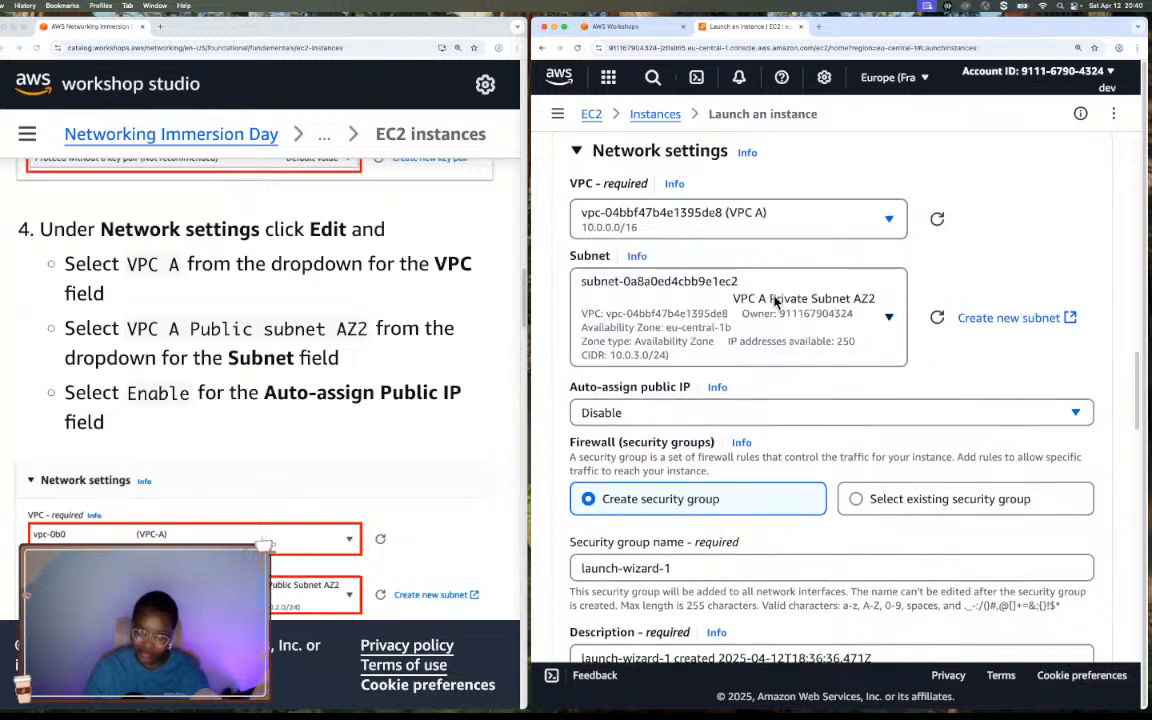
click(876, 318)
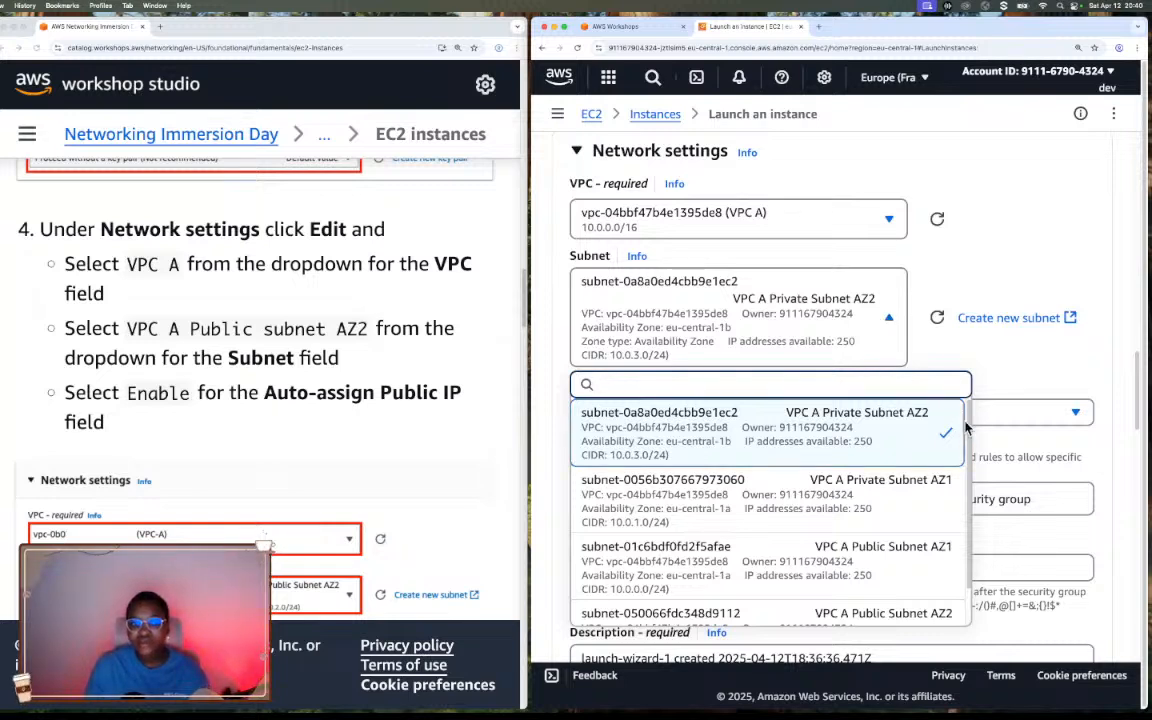
scroll(962, 465, up, 1)
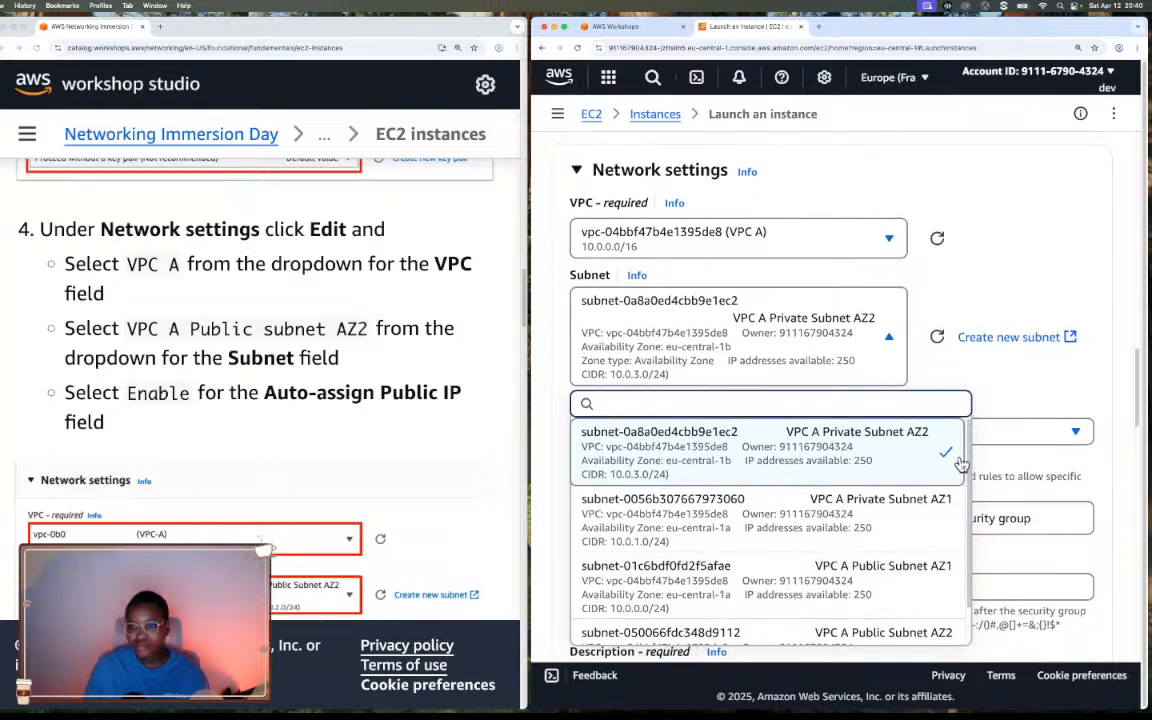
scroll(944, 555, down, 2)
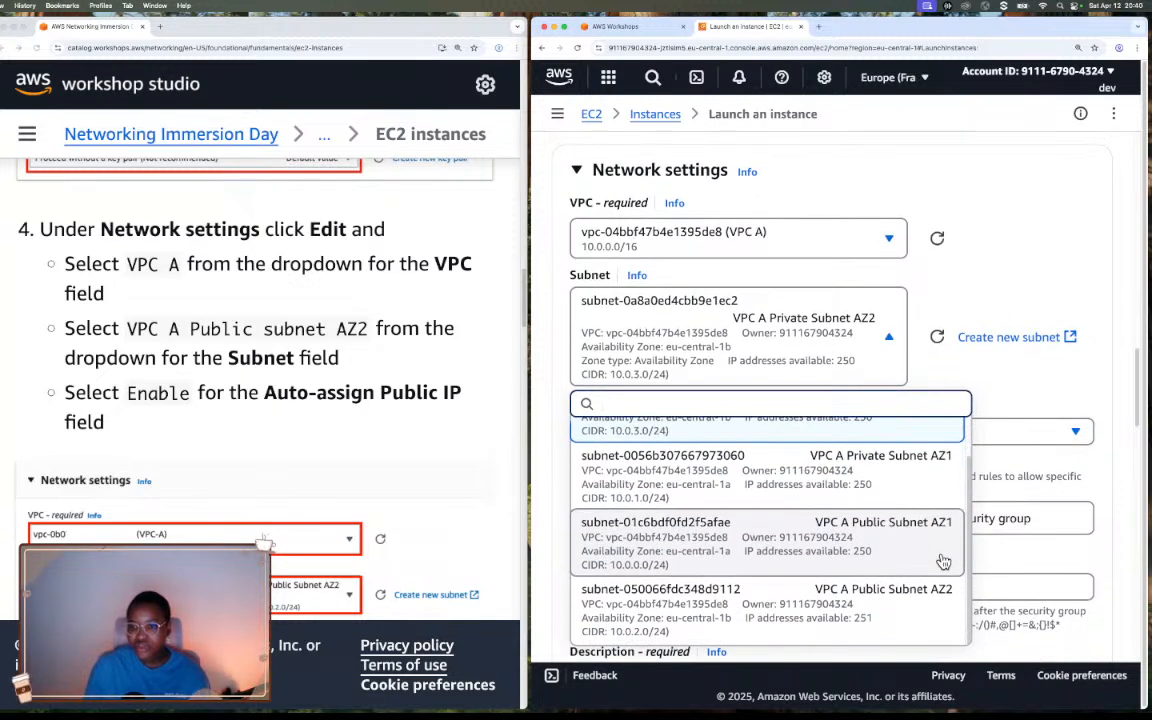
click(916, 612)
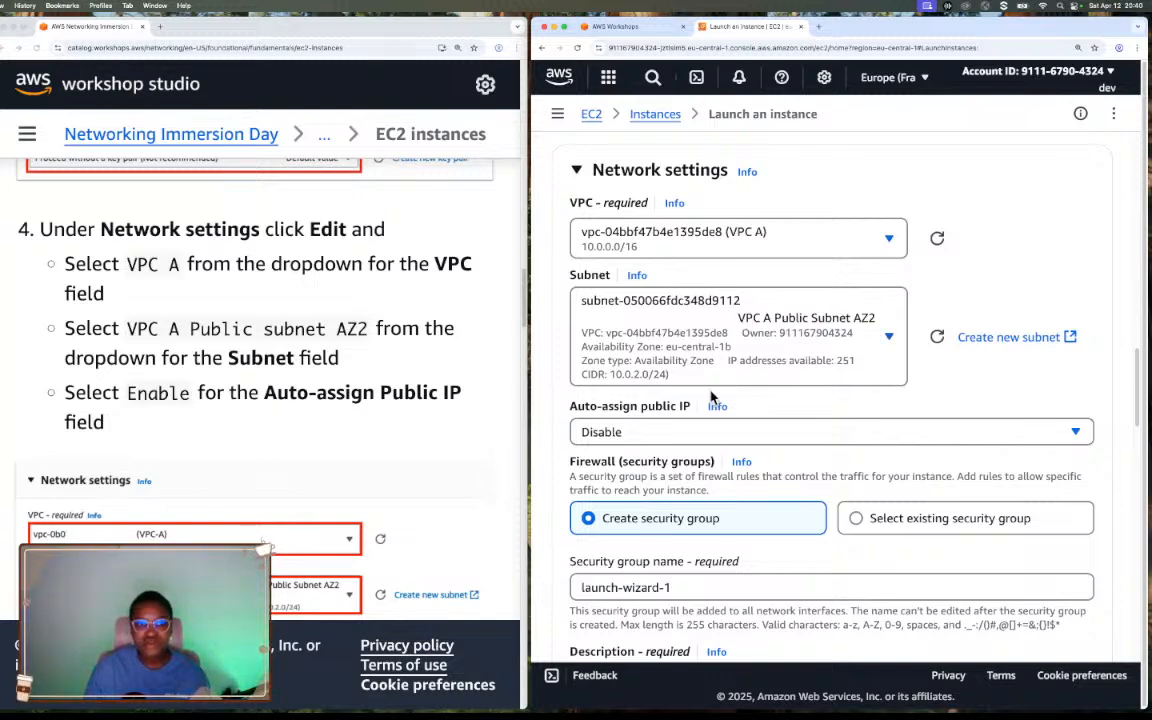
Set Auto-assign public IP to Enable for the new instance.
scroll(644, 338, down, 2)
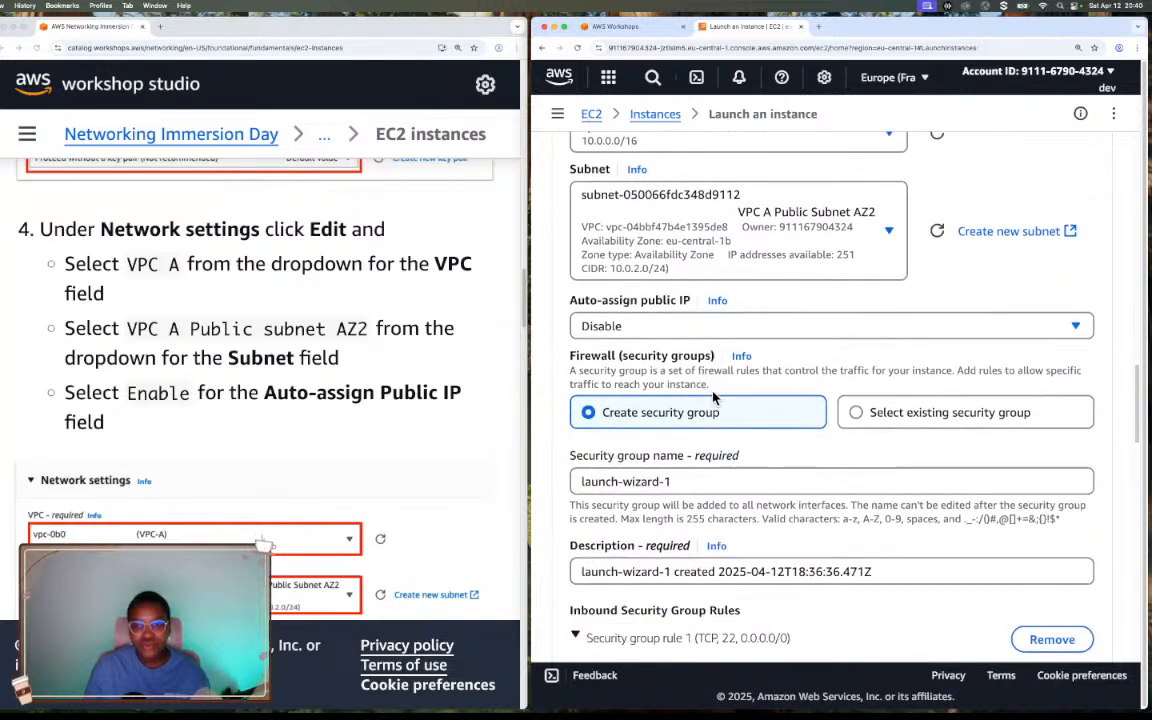
click(606, 327)
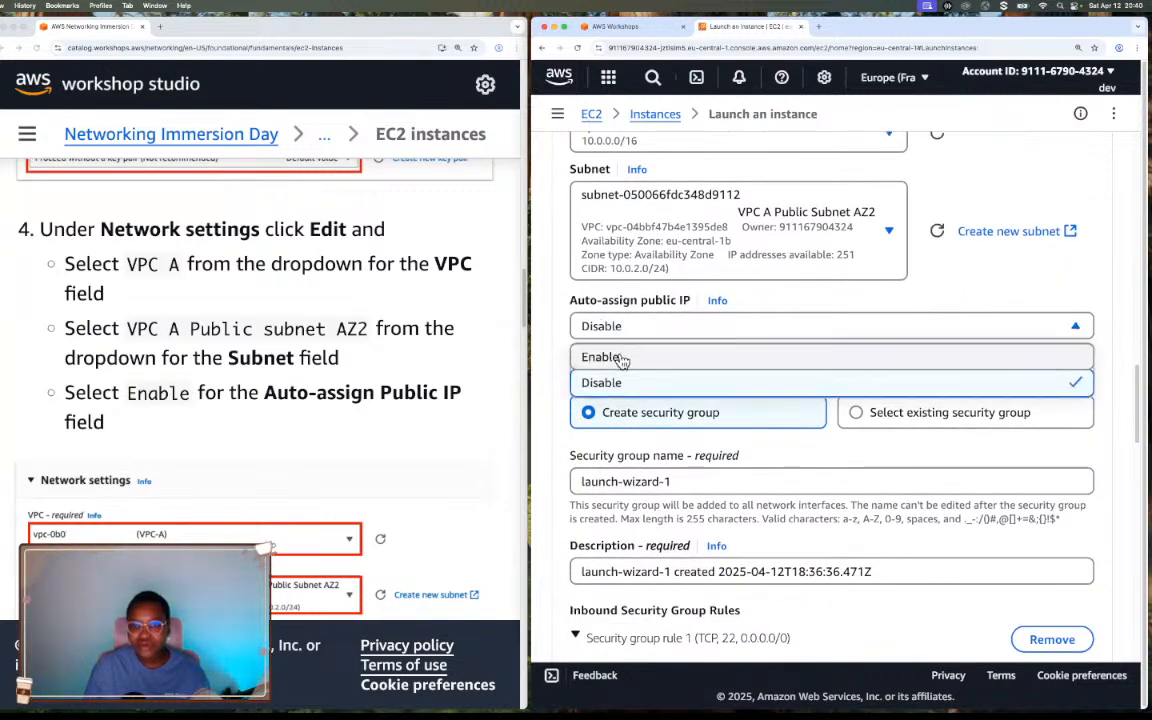
click(618, 358)
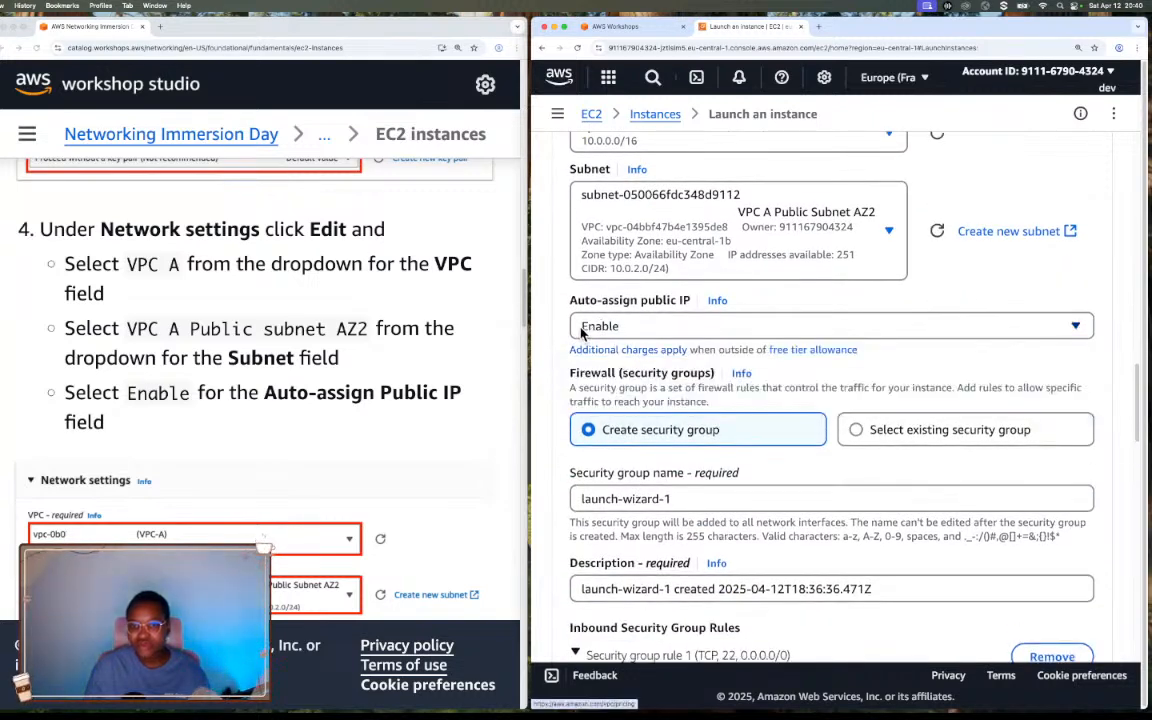
Switch Auto-assign public IP to Disable and back to Enable.
click(708, 330)
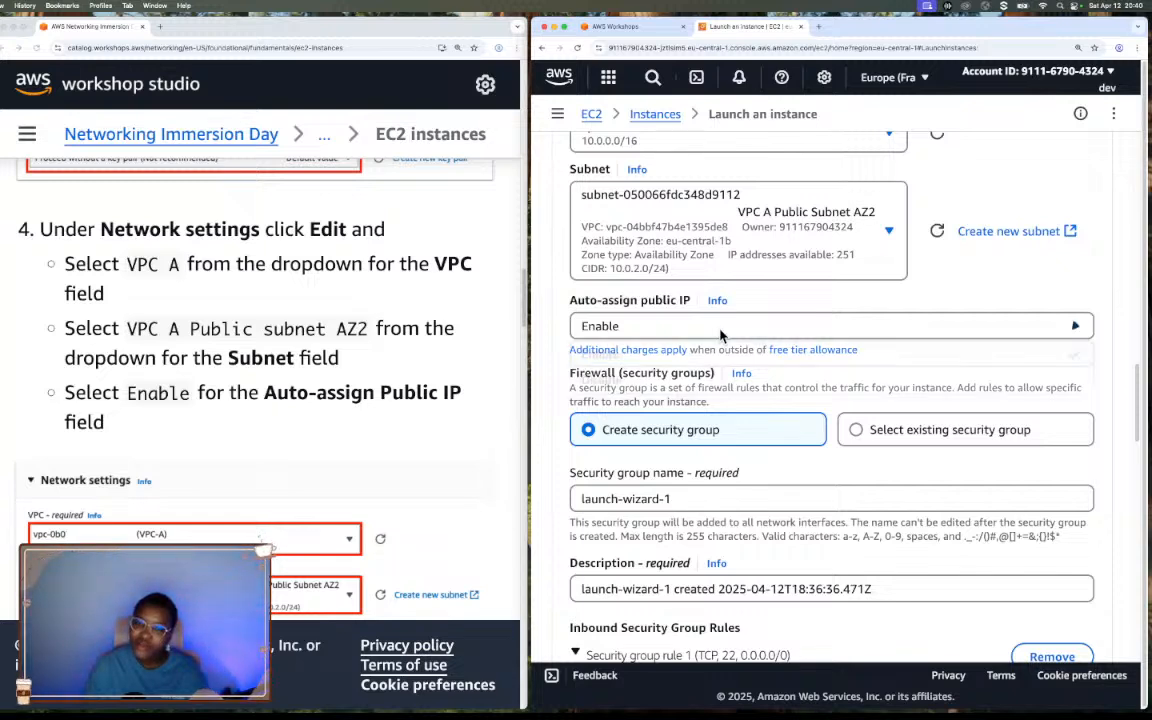
click(648, 390)
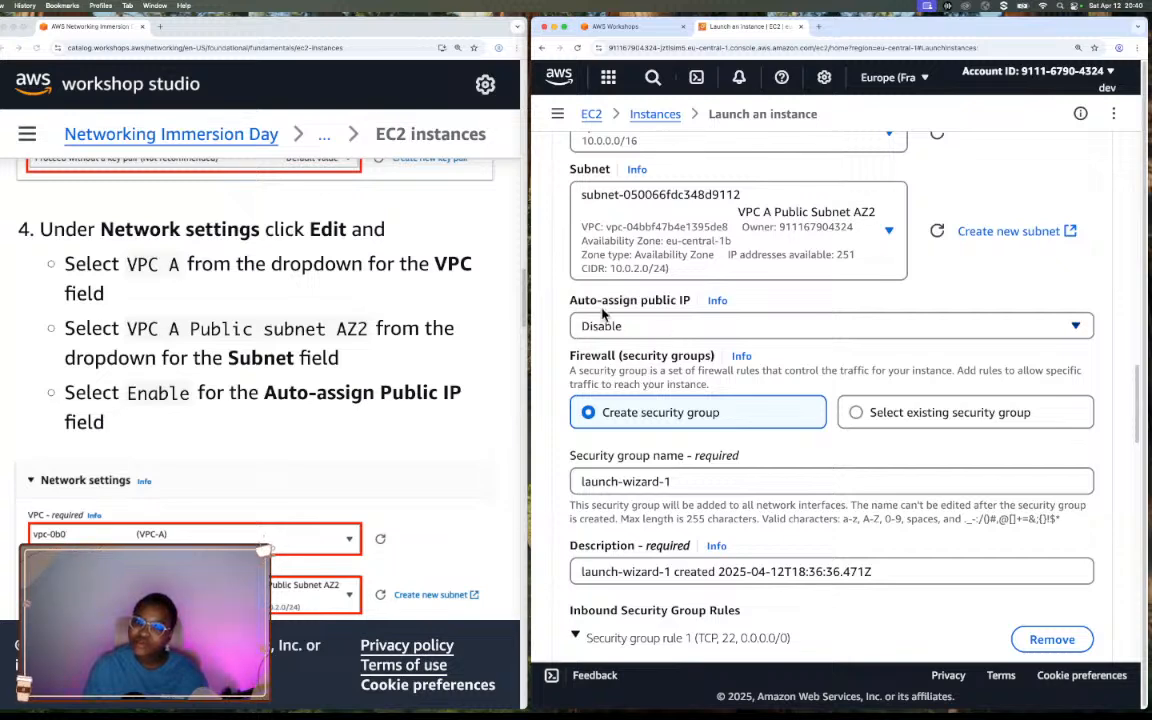
click(664, 335)
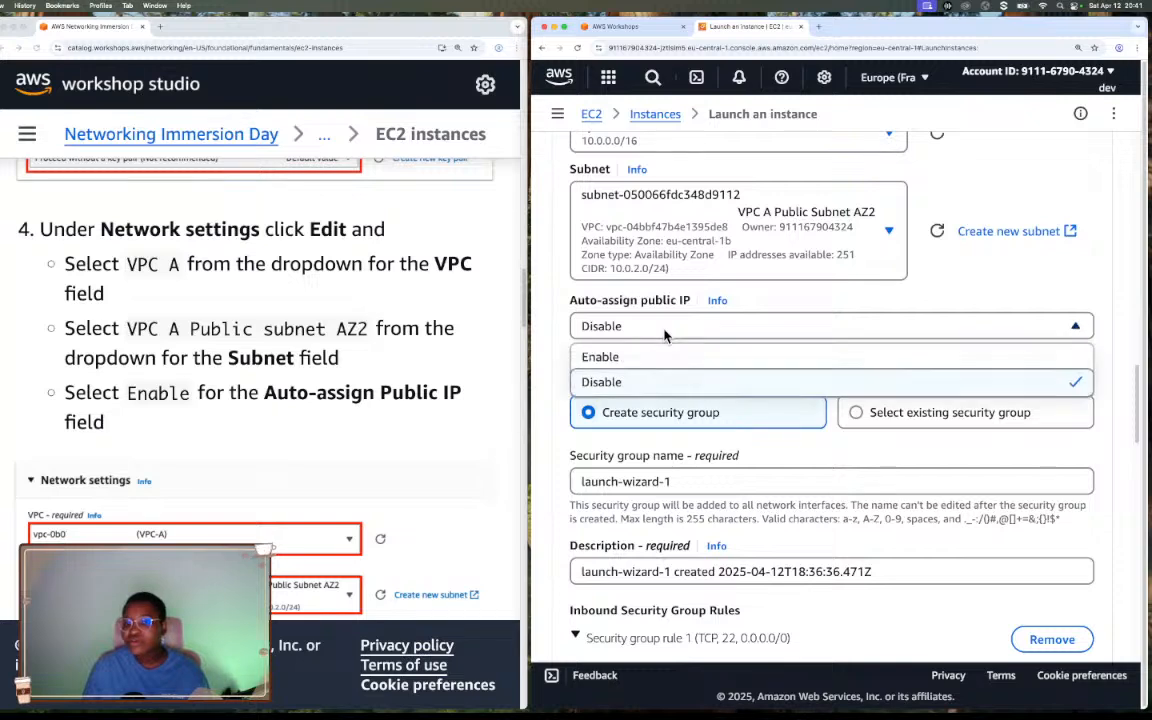
click(655, 360)
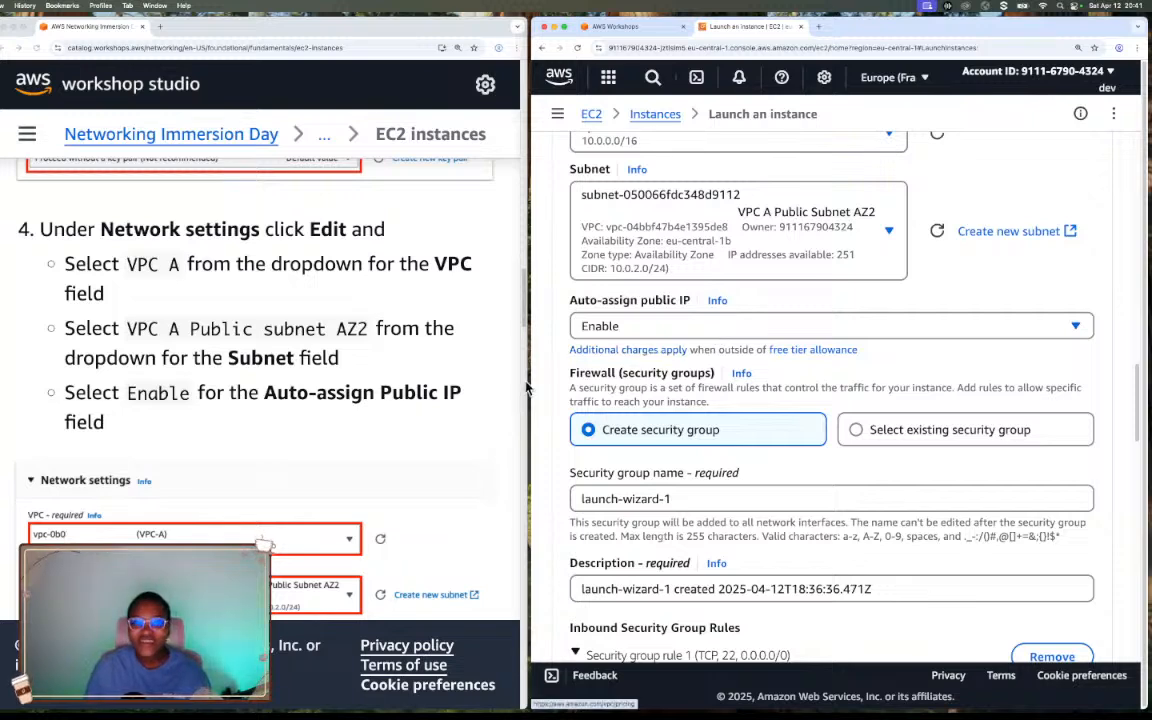
Read the workshop's instructions on creating the security group and its inbound rule.
scroll(470, 407, down, 3)
scroll(471, 405, down, 2)
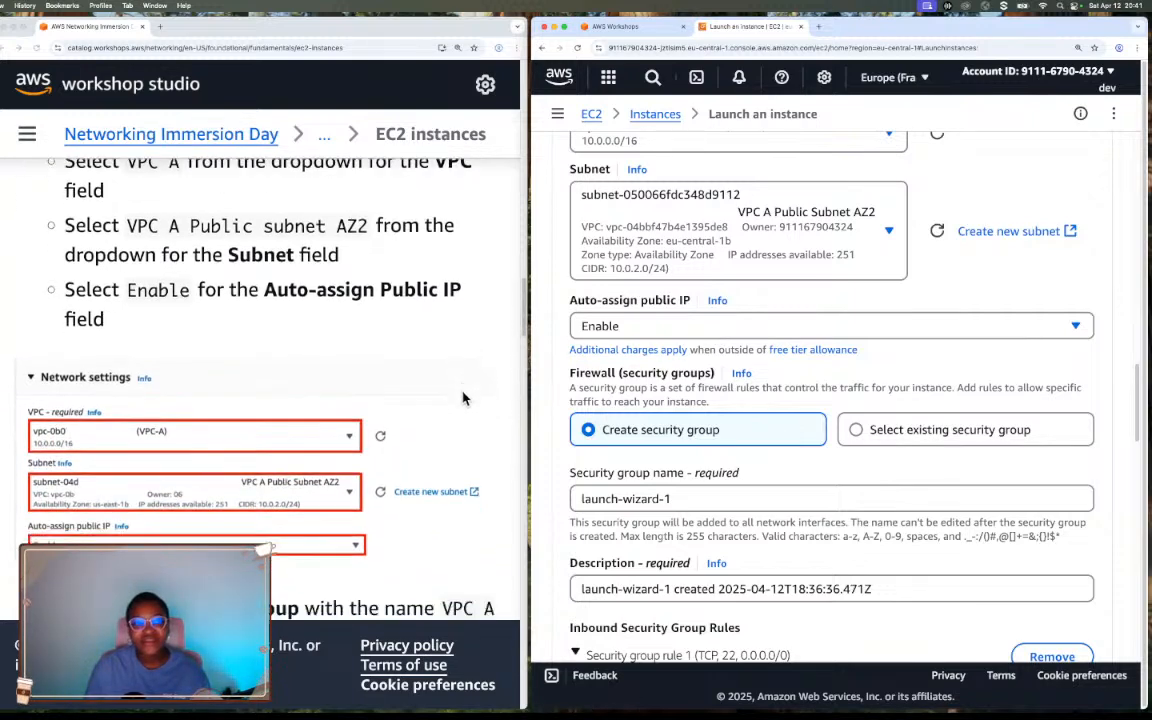
scroll(474, 404, up, 1)
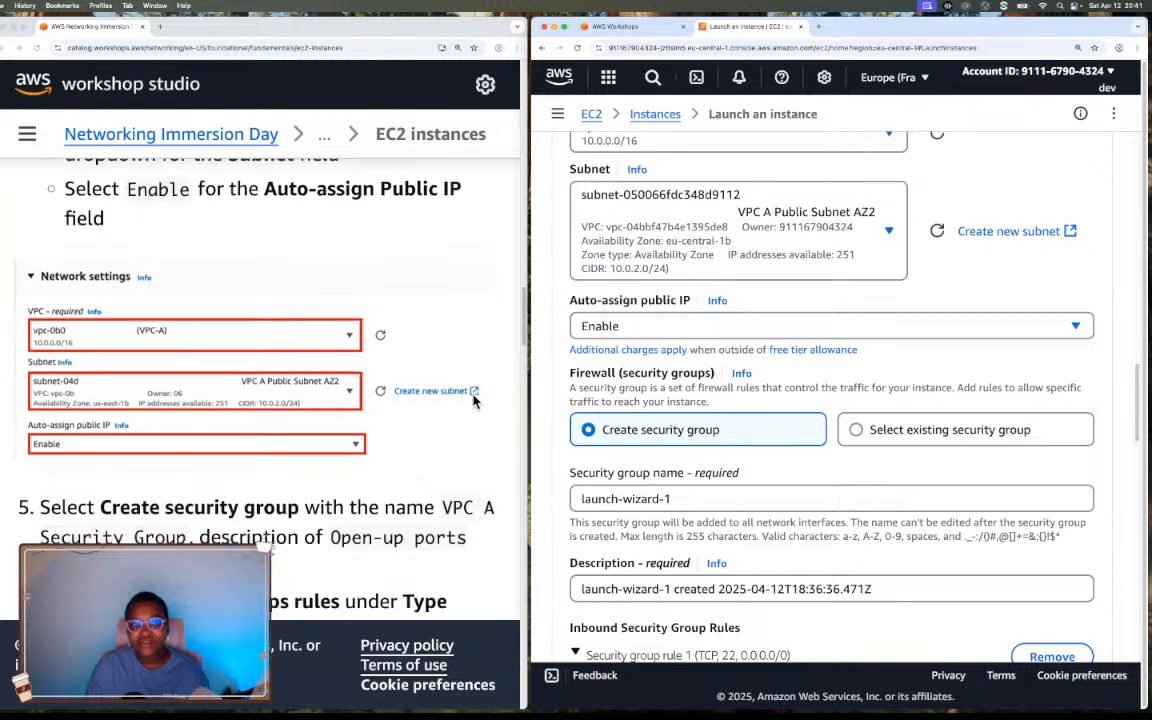
scroll(471, 402, down, 2)
scroll(465, 400, down, 3)
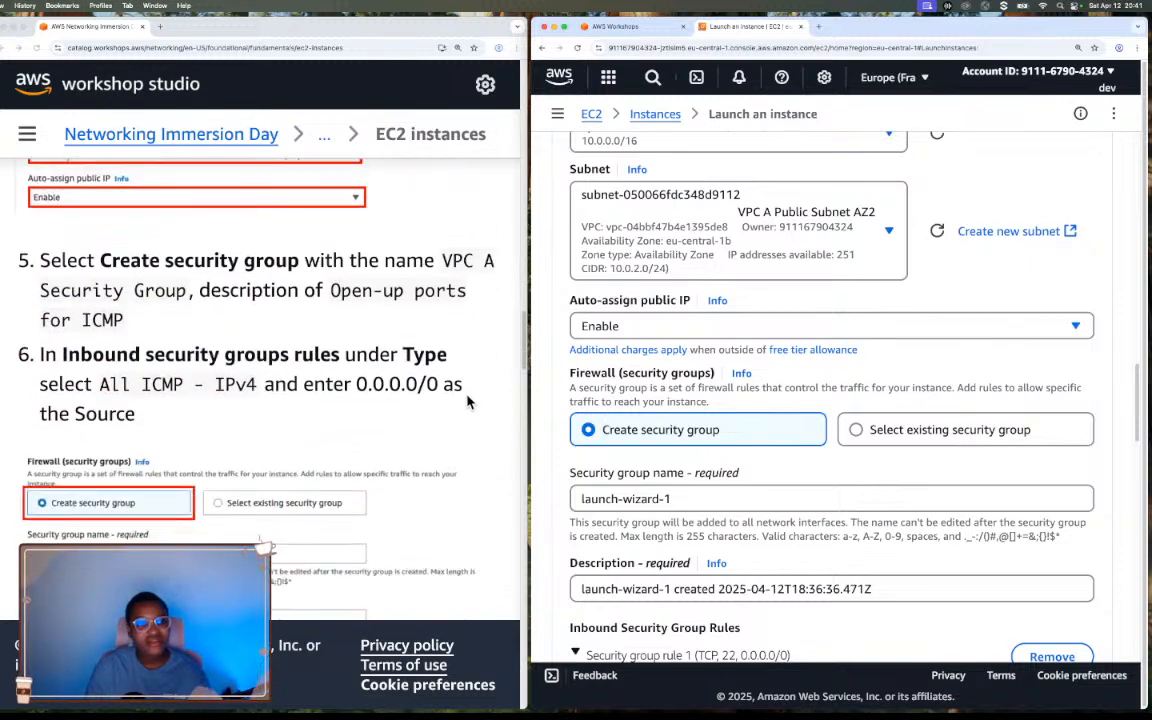
scroll(469, 402, down, 1)
scroll(470, 402, down, 1)
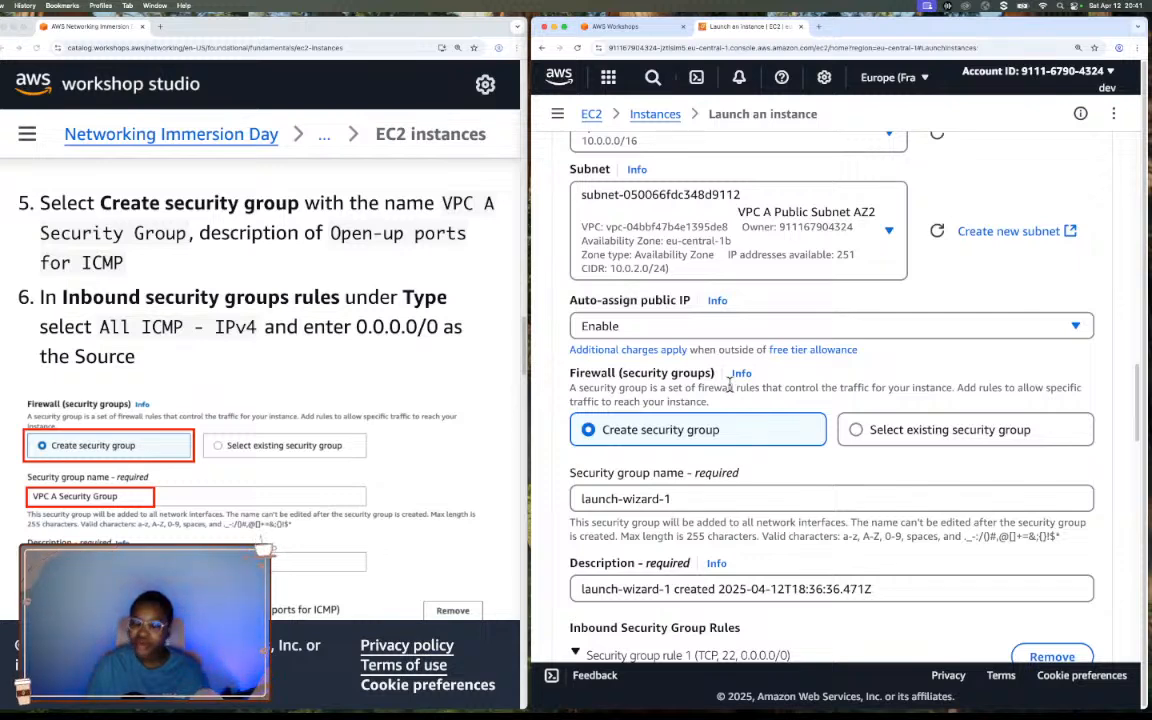
Name the new security group "VPC A Security Group" in the instance's firewall settings.
scroll(729, 385, down, 4)
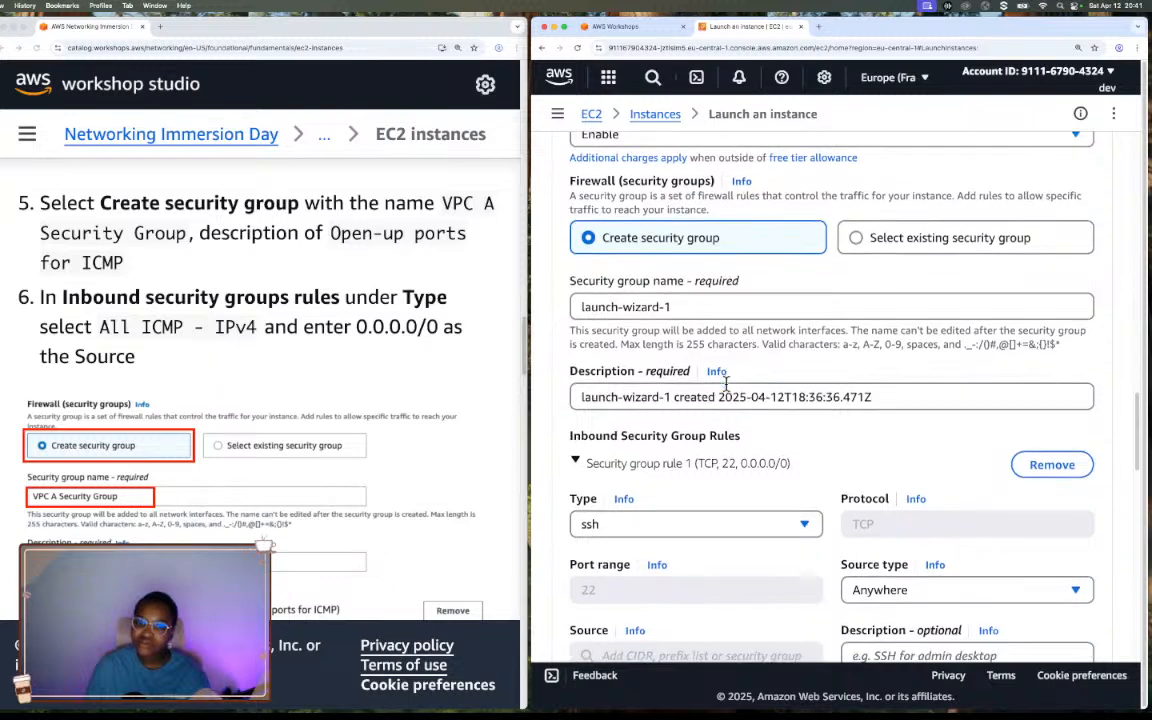
scroll(726, 385, down, 1)
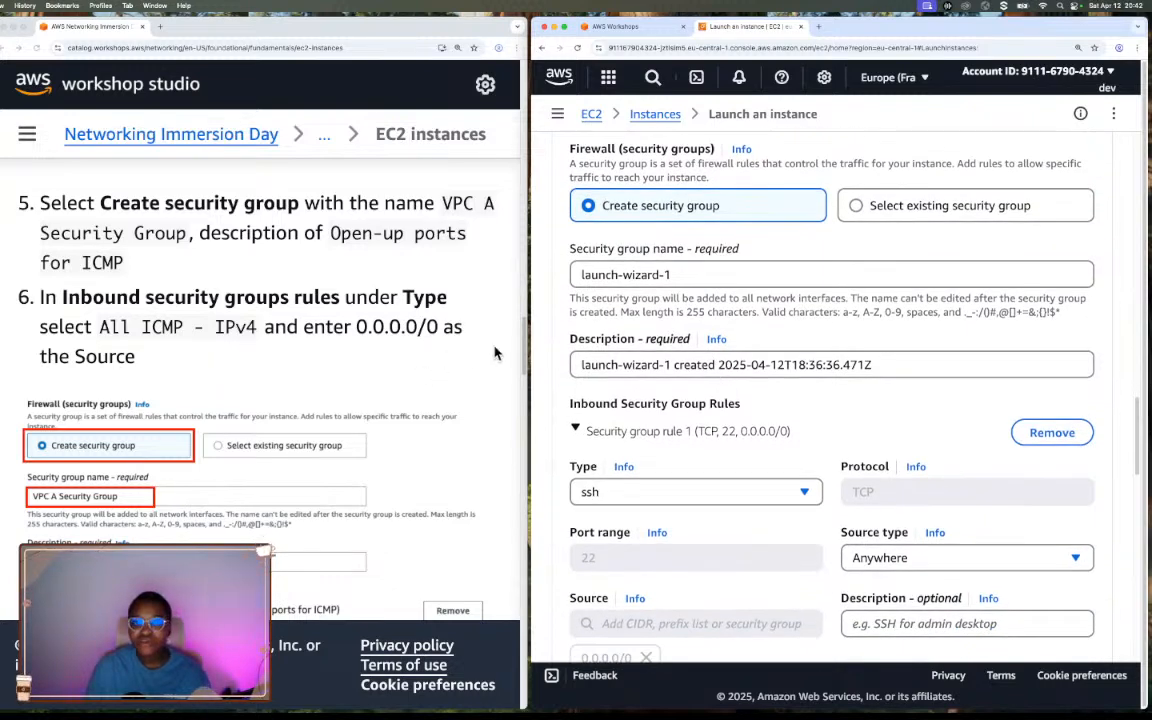
click(680, 276)
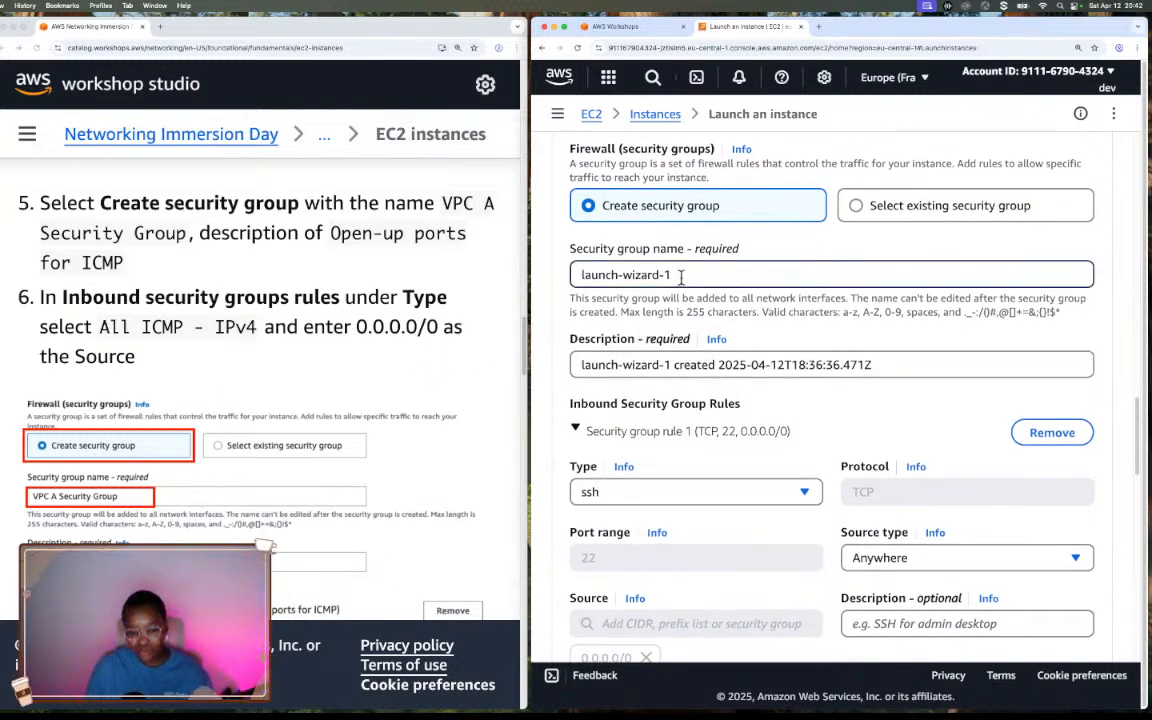
key(super+a)
text(VPC)
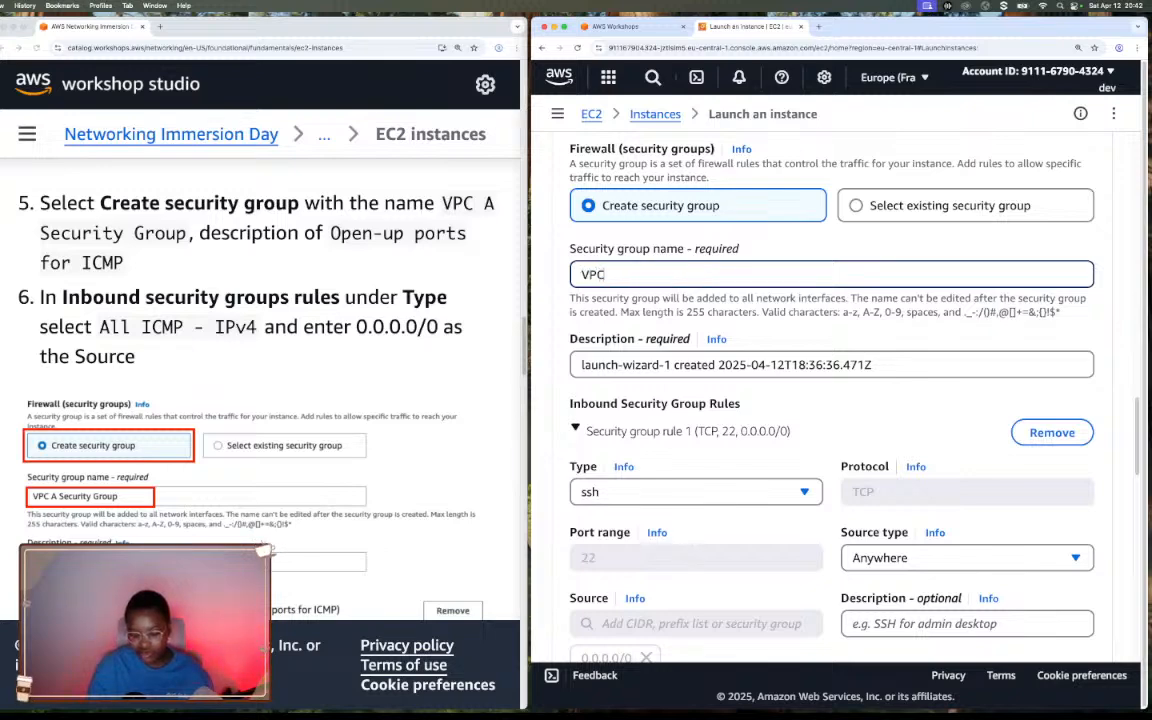
text( A )
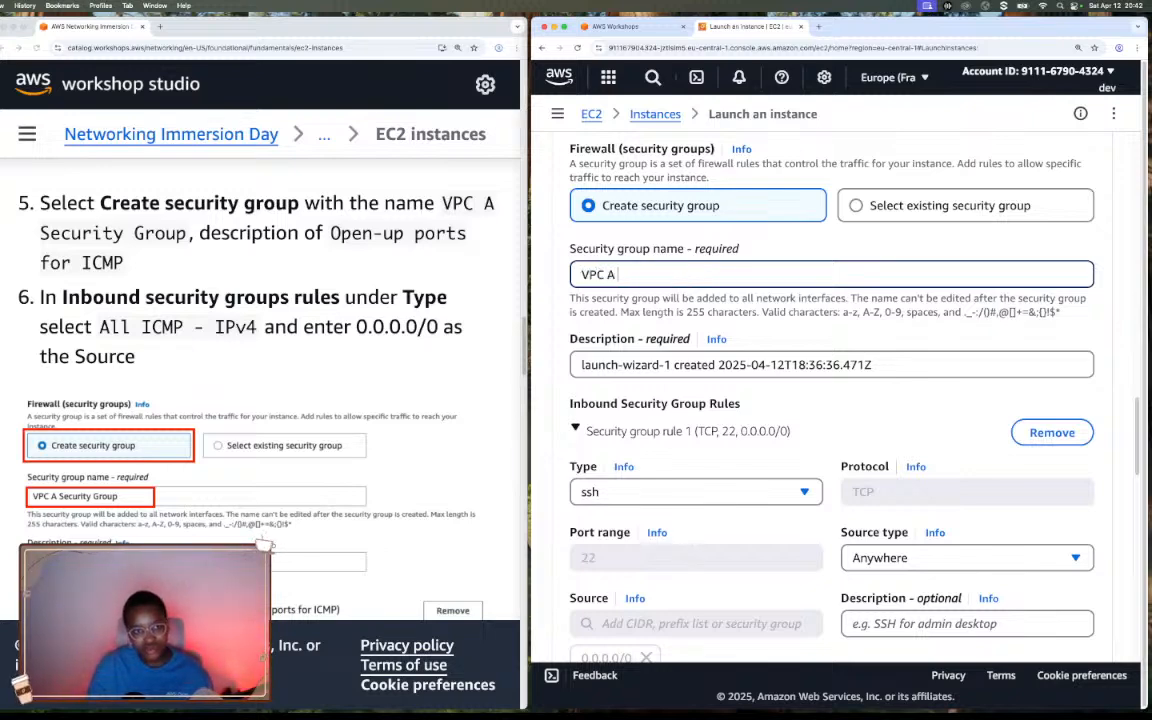
text(Securit)
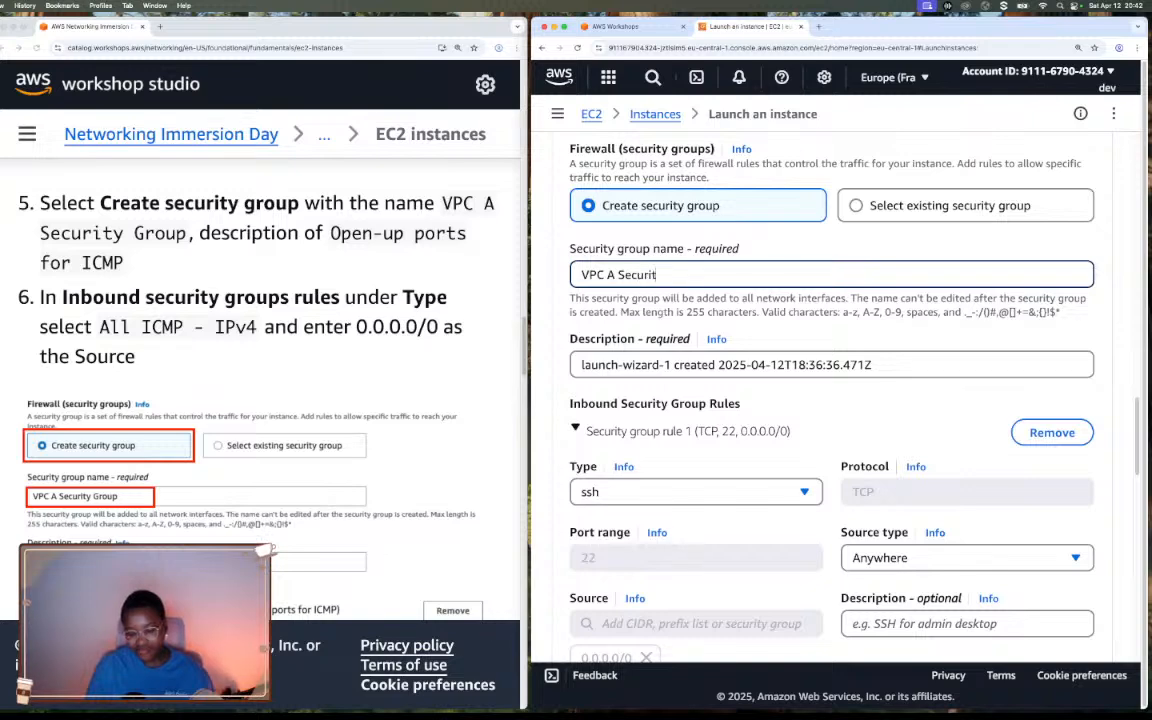
text(y Group)
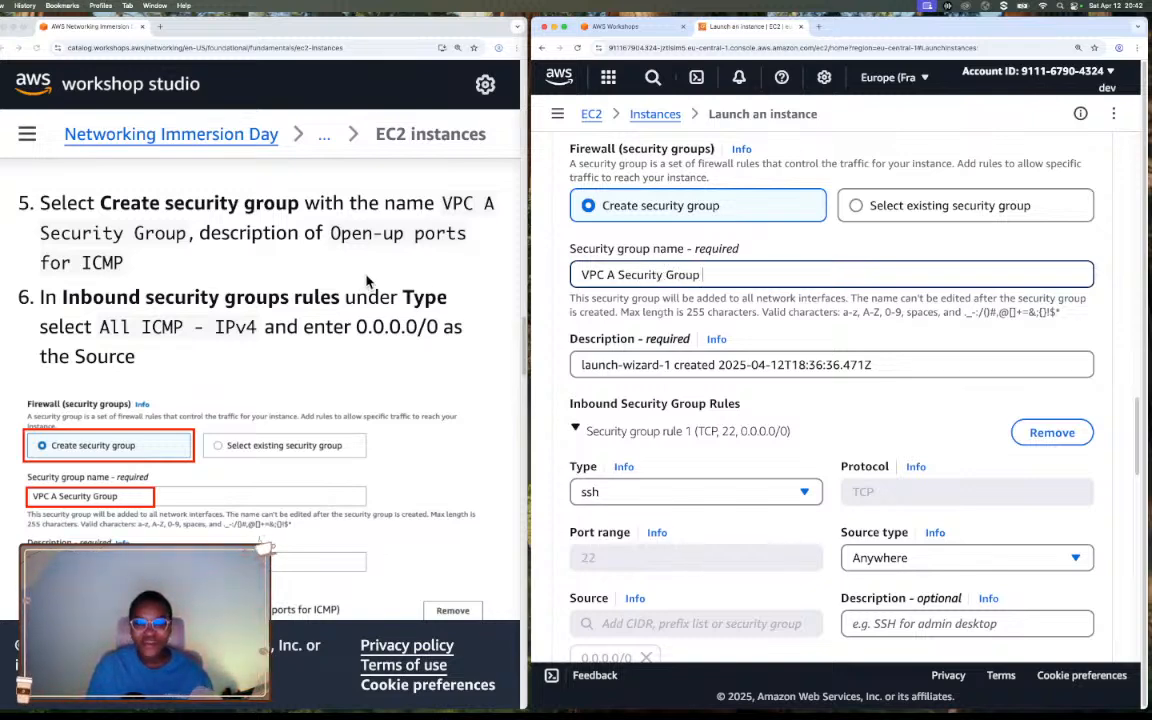
Replace the new security group's description with "Open-up ports for ICMP".
click(701, 366)
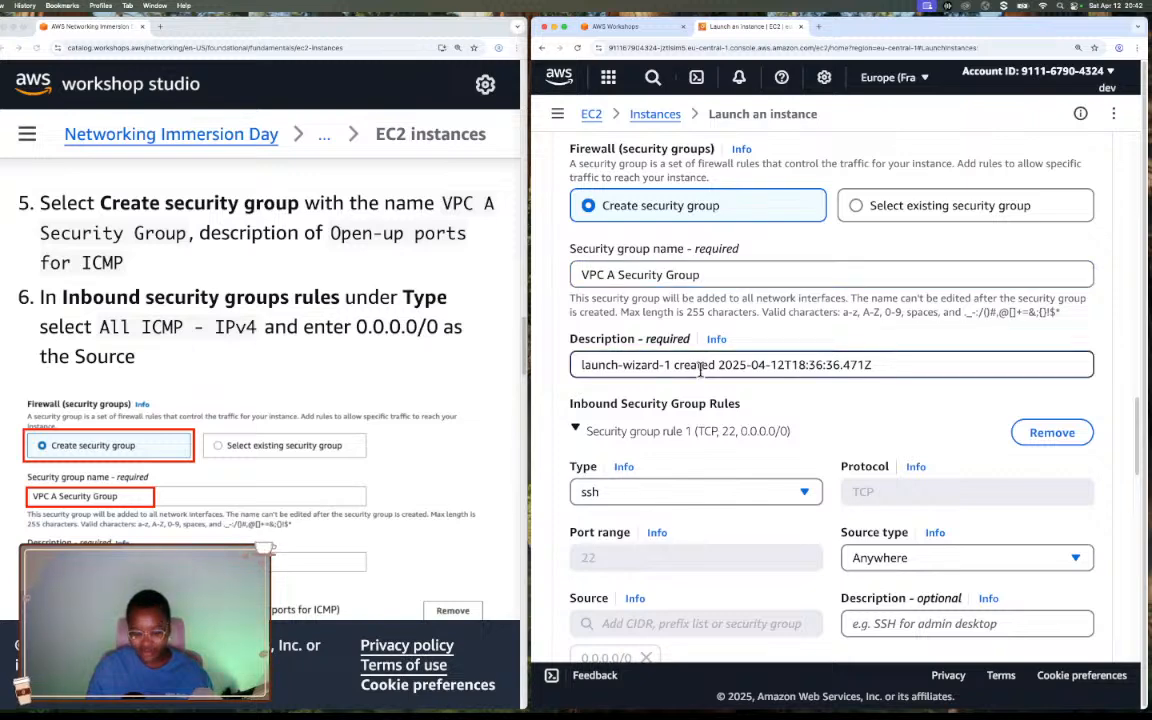
triple_click(701, 366)
text(Open-)
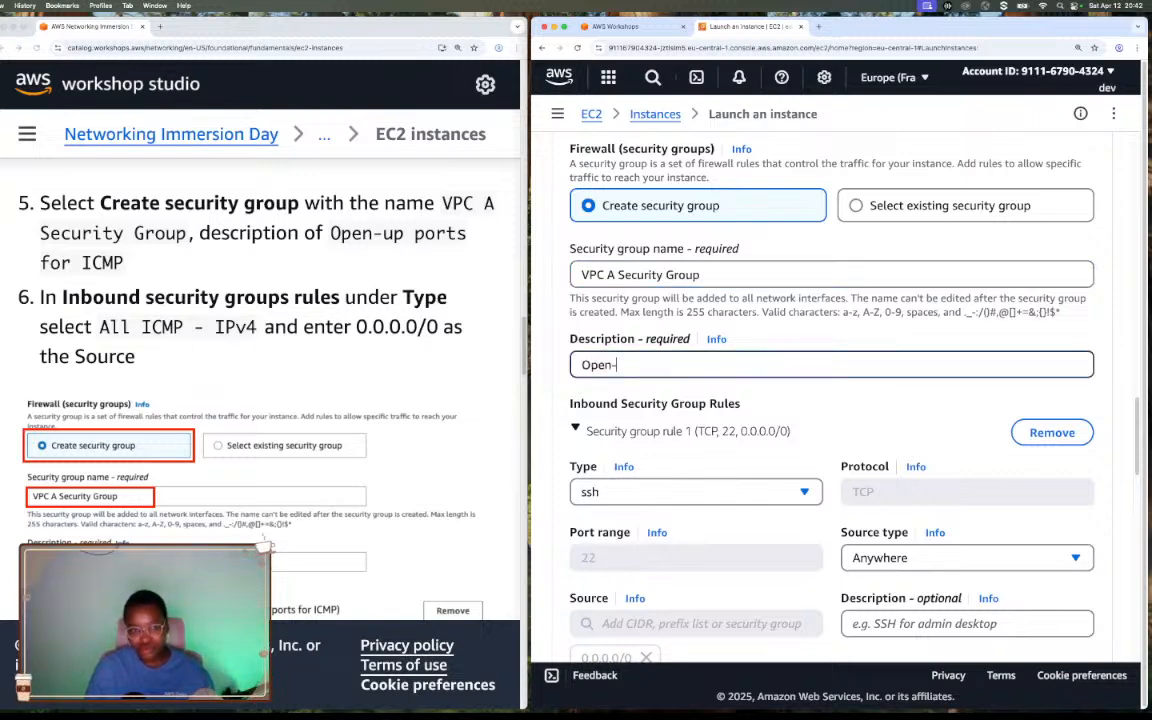
text(up)
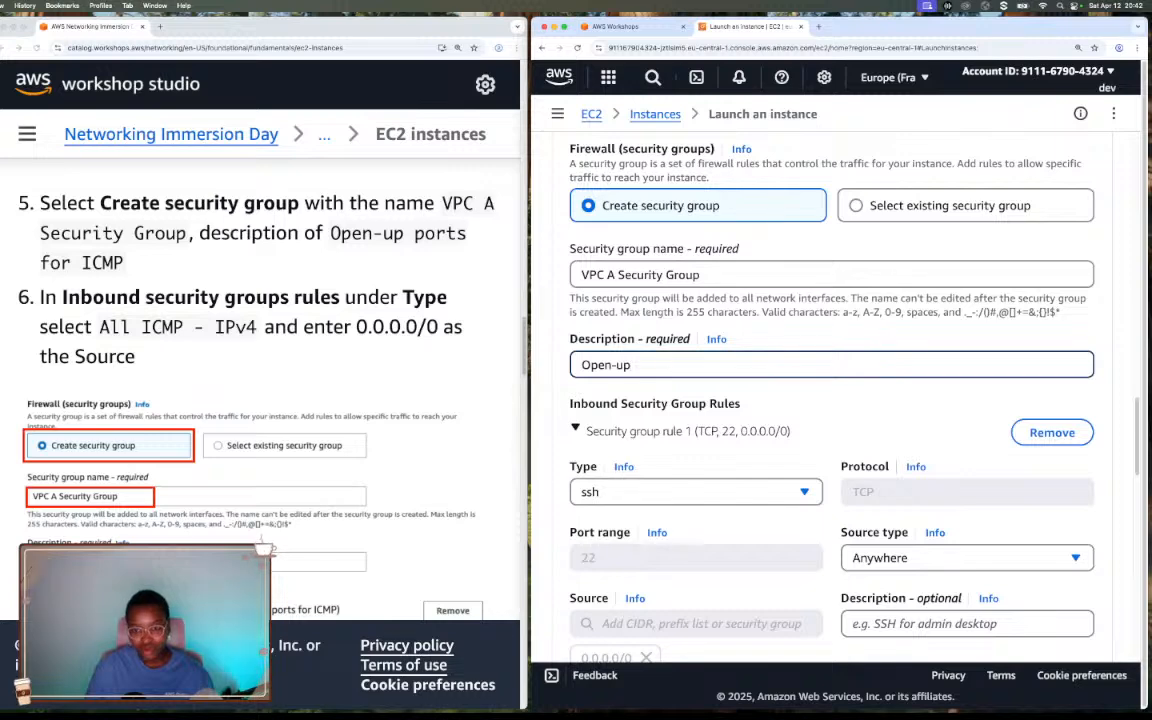
text( ports)
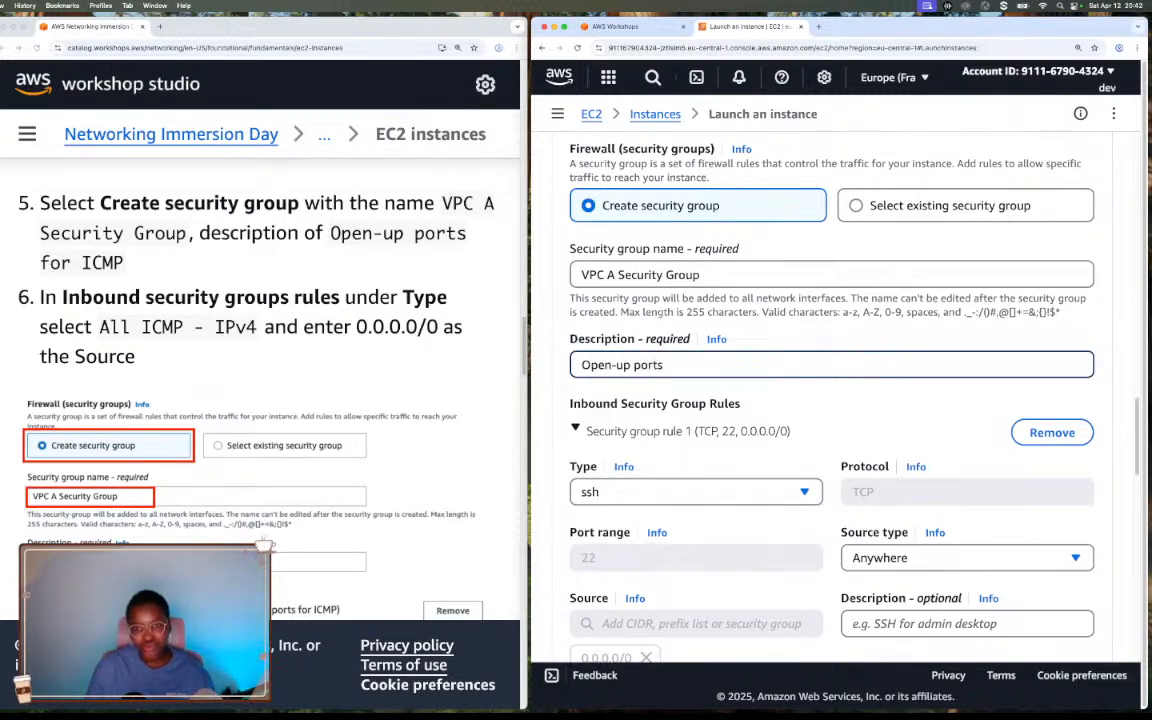
text( for ICMP)
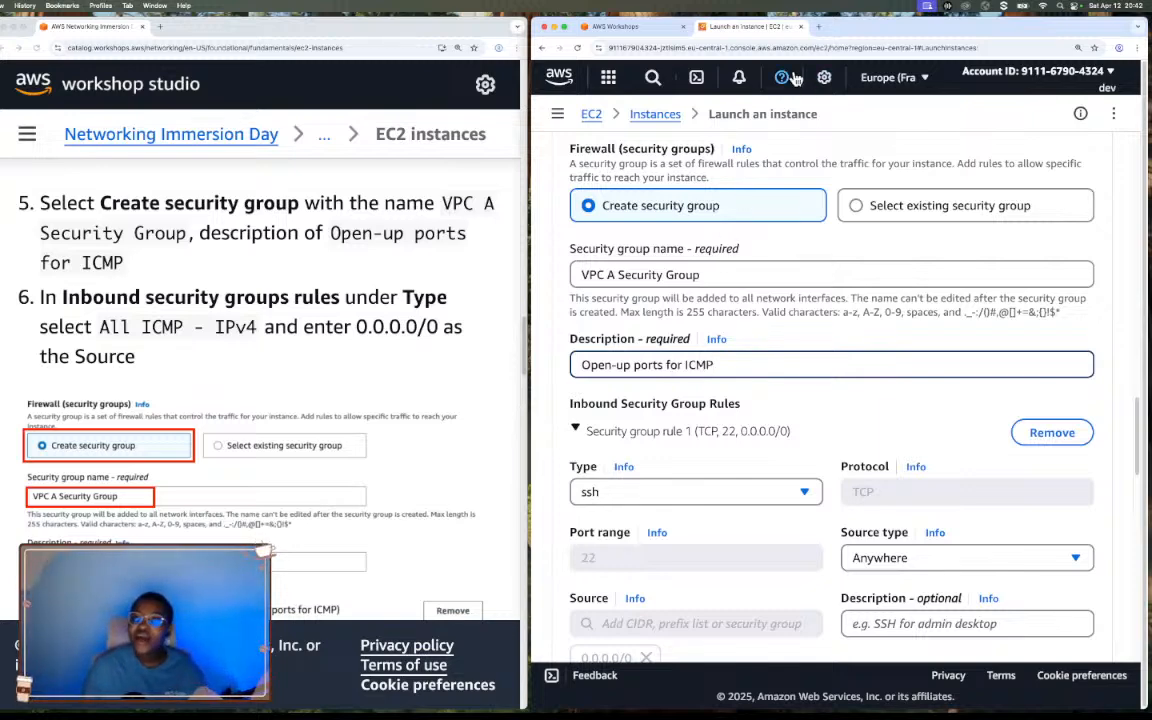
Search Google for ICMP in a separate browser tab, read the definition, and return to the instance launch form.
click(818, 27)
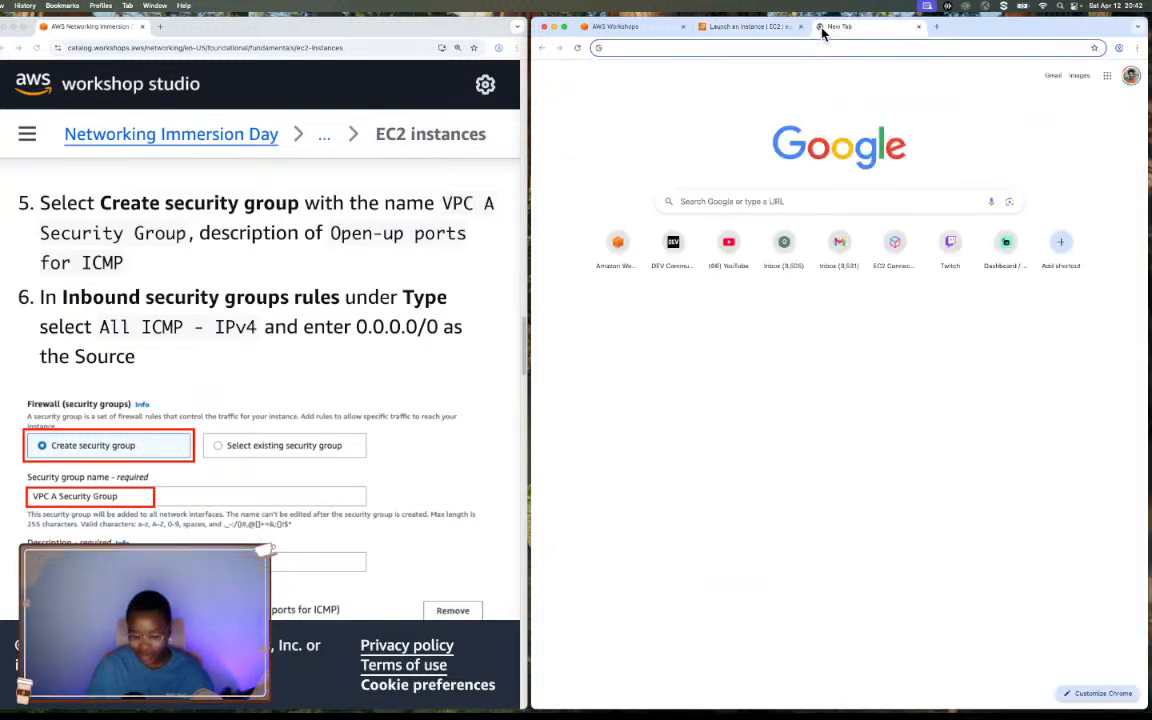
text(ICMp)
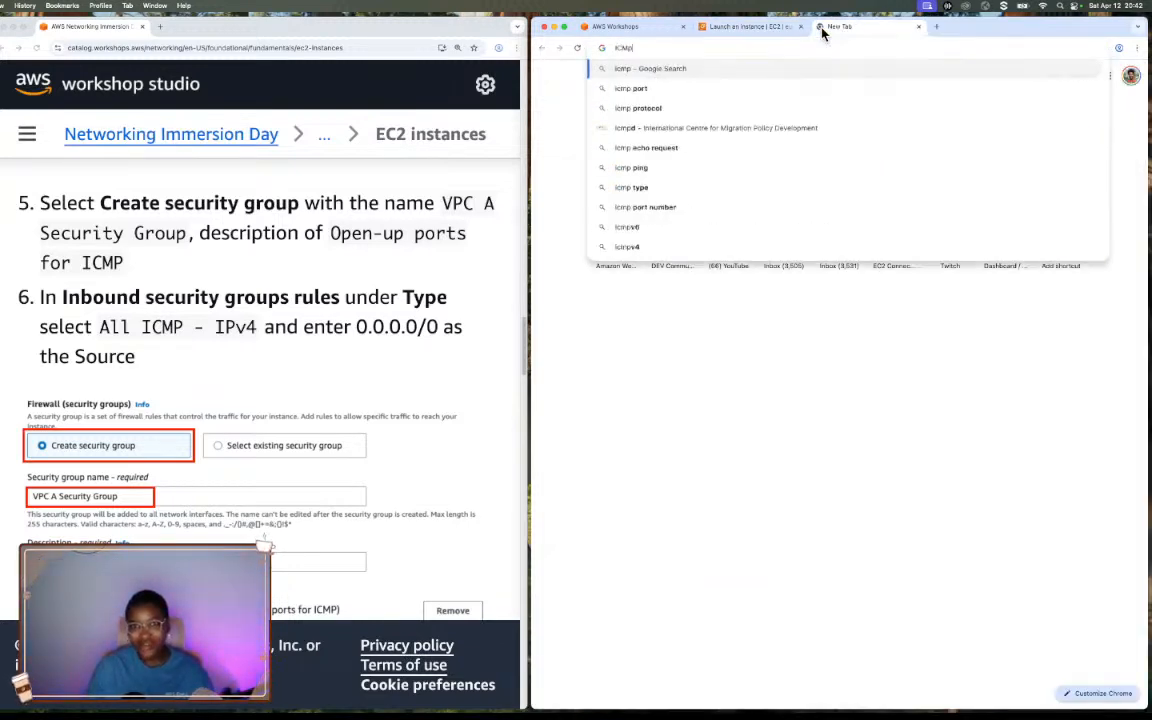
key(Return)
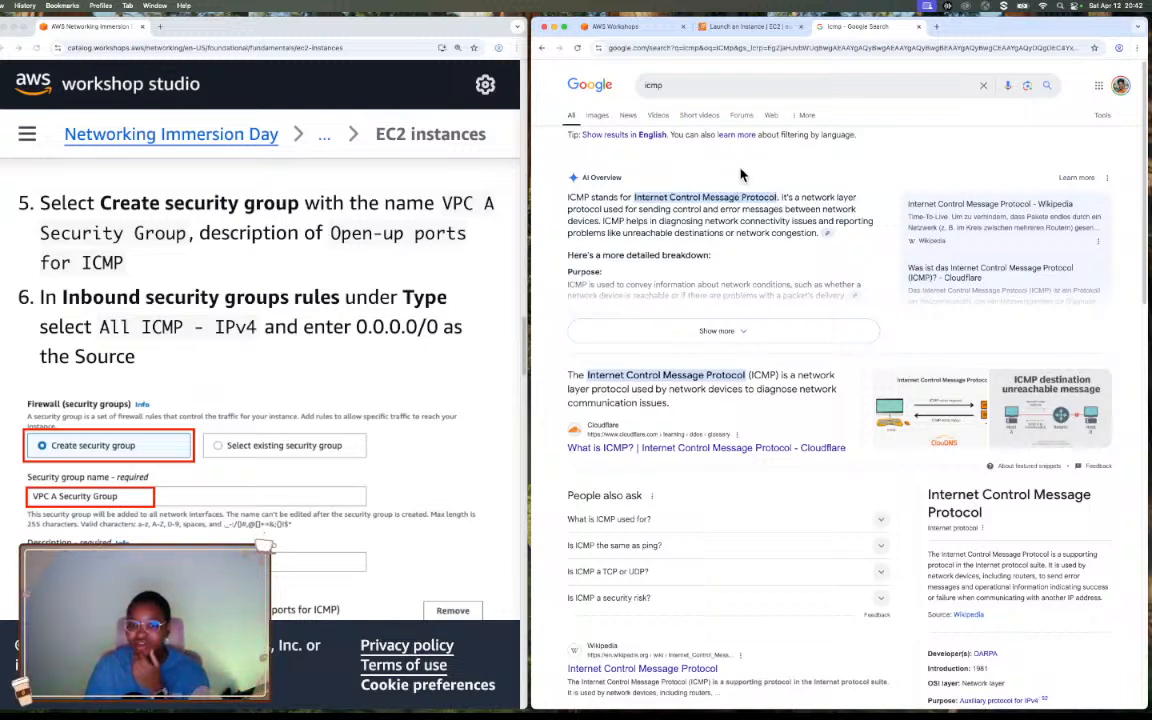
click(918, 26)
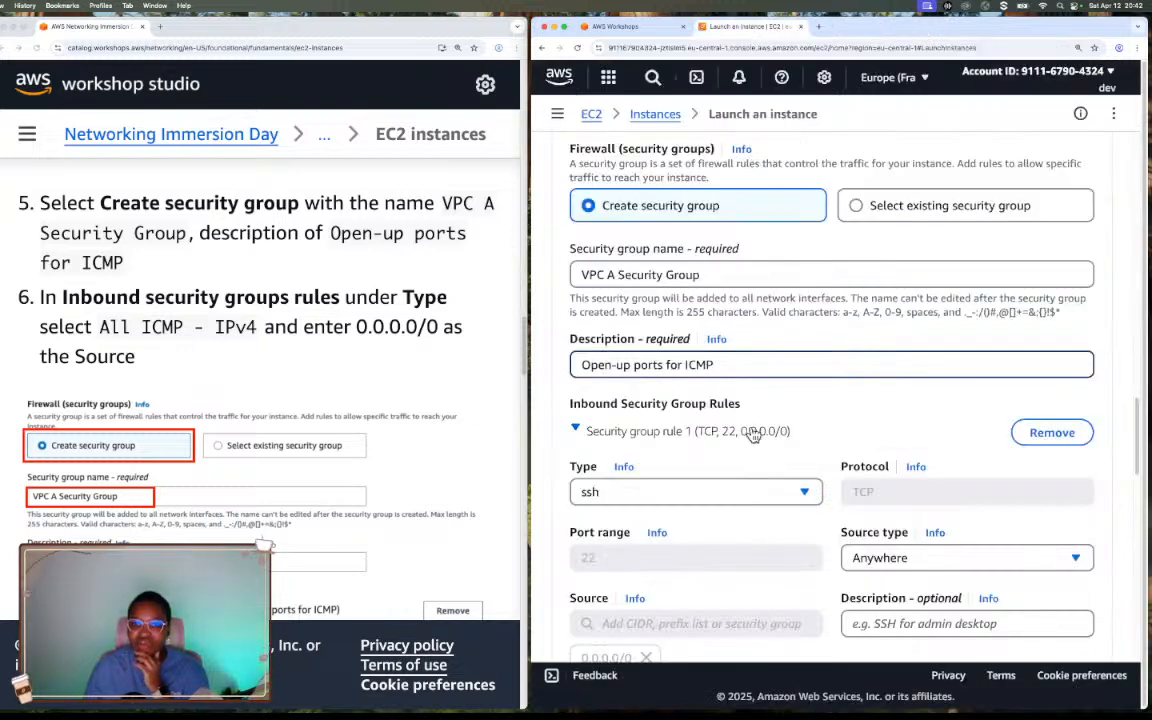
Set security group rule 1's type to All ICMP - IPv4 with Anywhere as its source type.
scroll(802, 386, down, 1)
scroll(802, 386, down, 3)
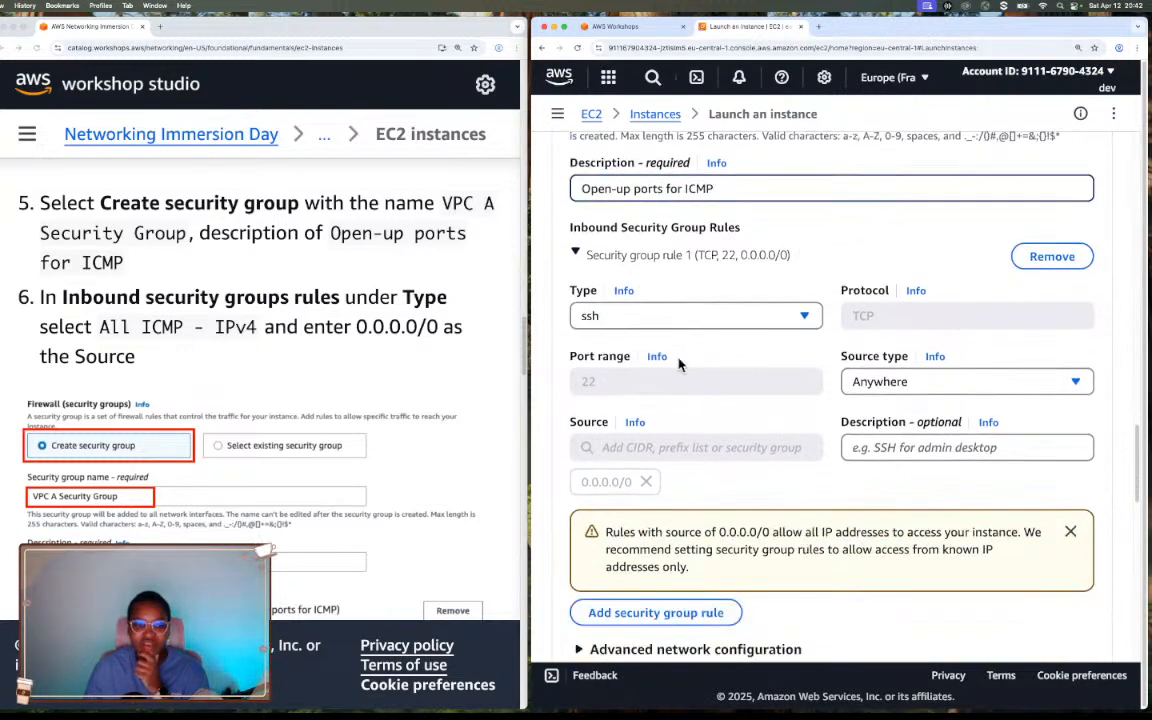
scroll(378, 380, down, 1)
scroll(378, 410, down, 1)
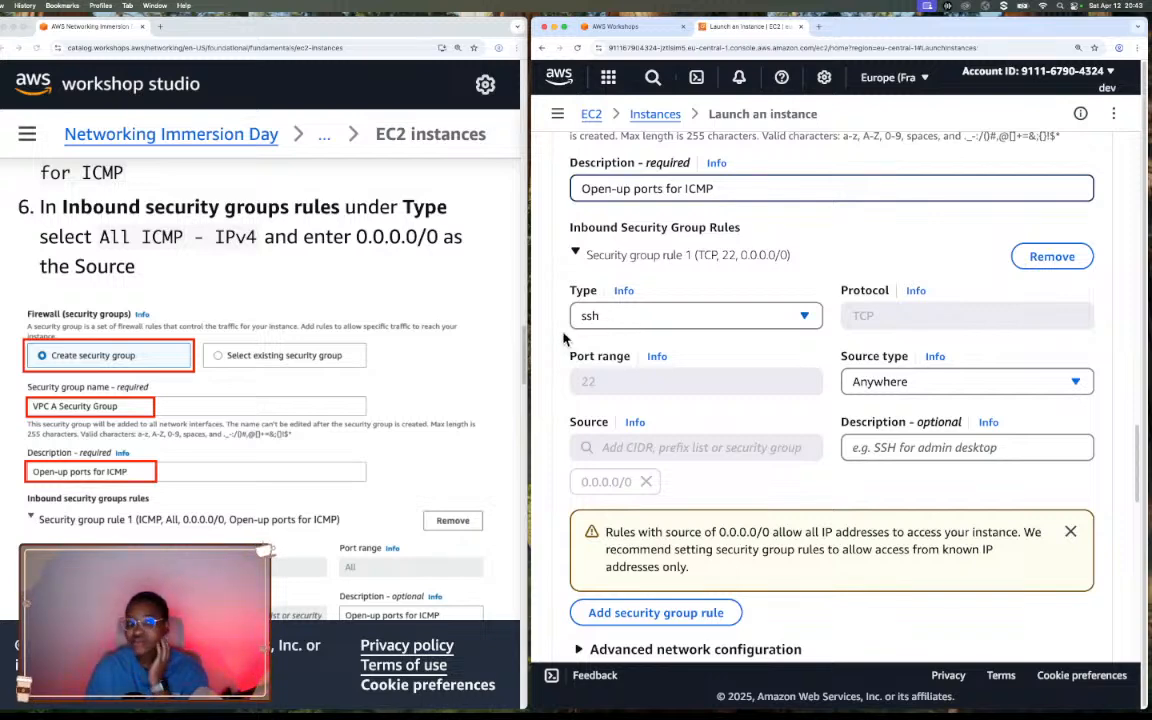
scroll(415, 330, down, 2)
scroll(306, 315, up, 3)
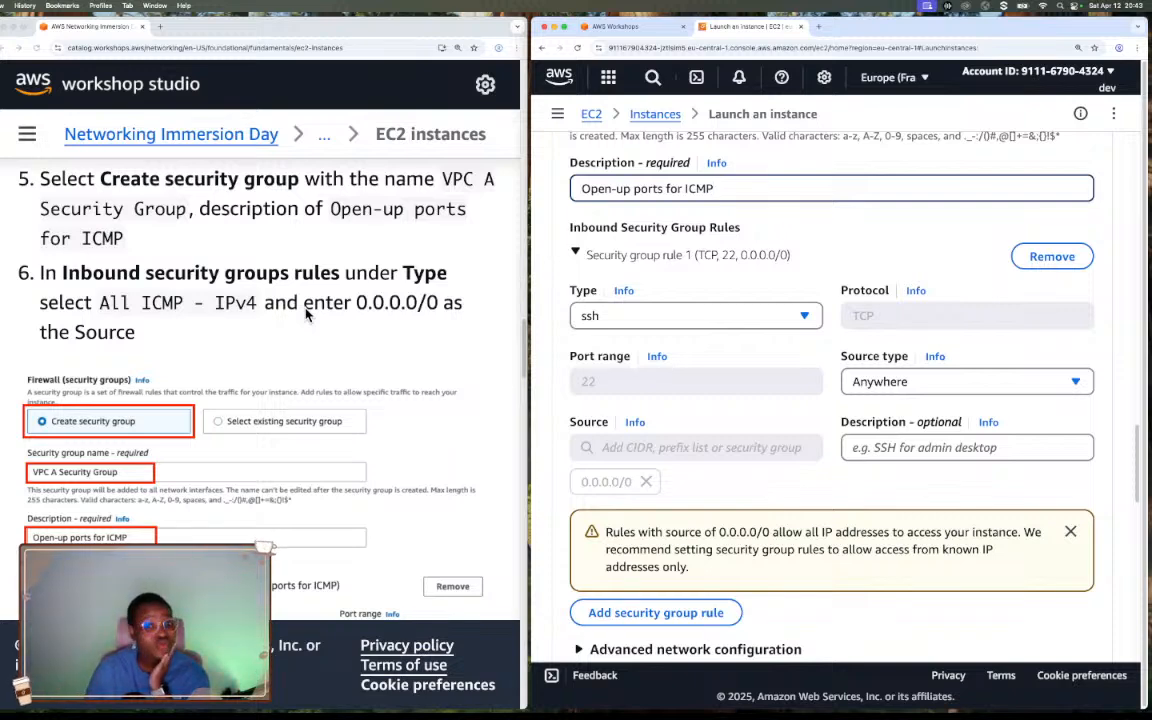
click(612, 318)
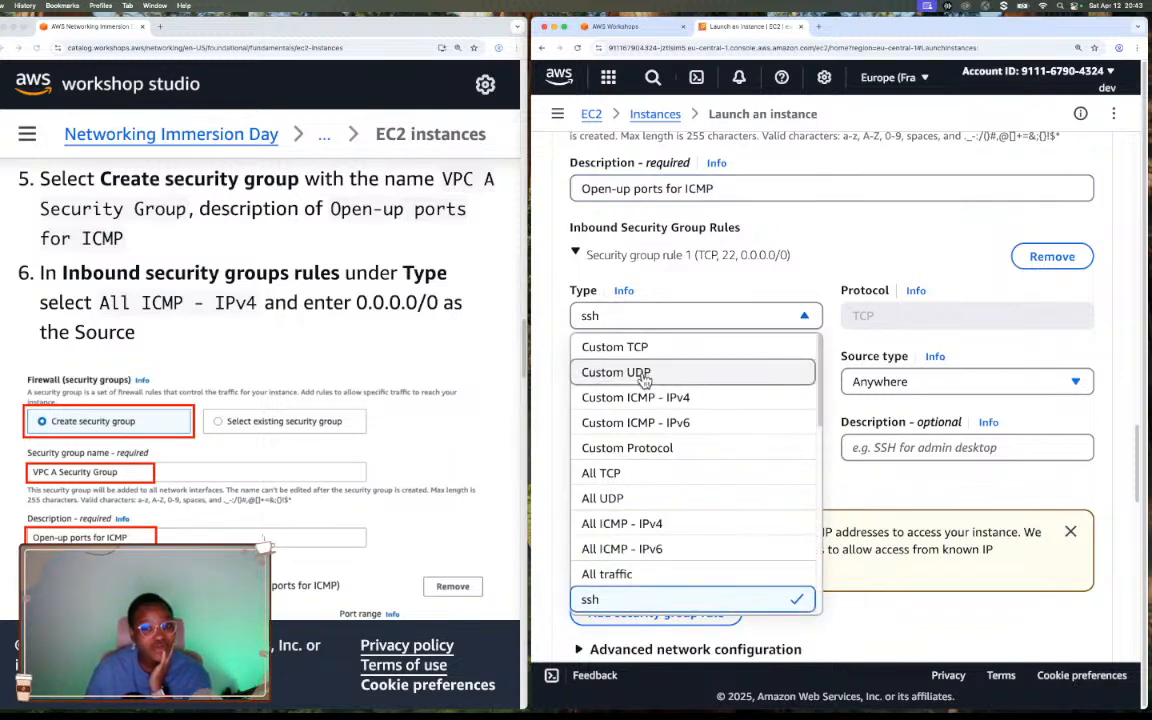
click(628, 523)
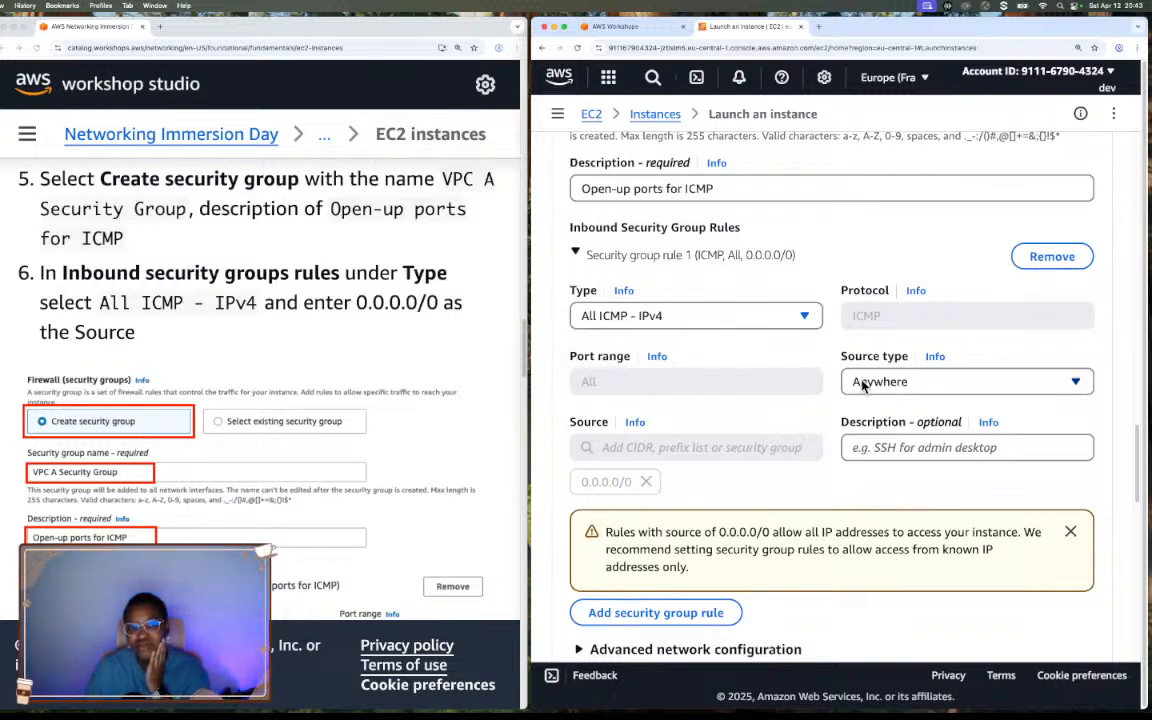
click(968, 391)
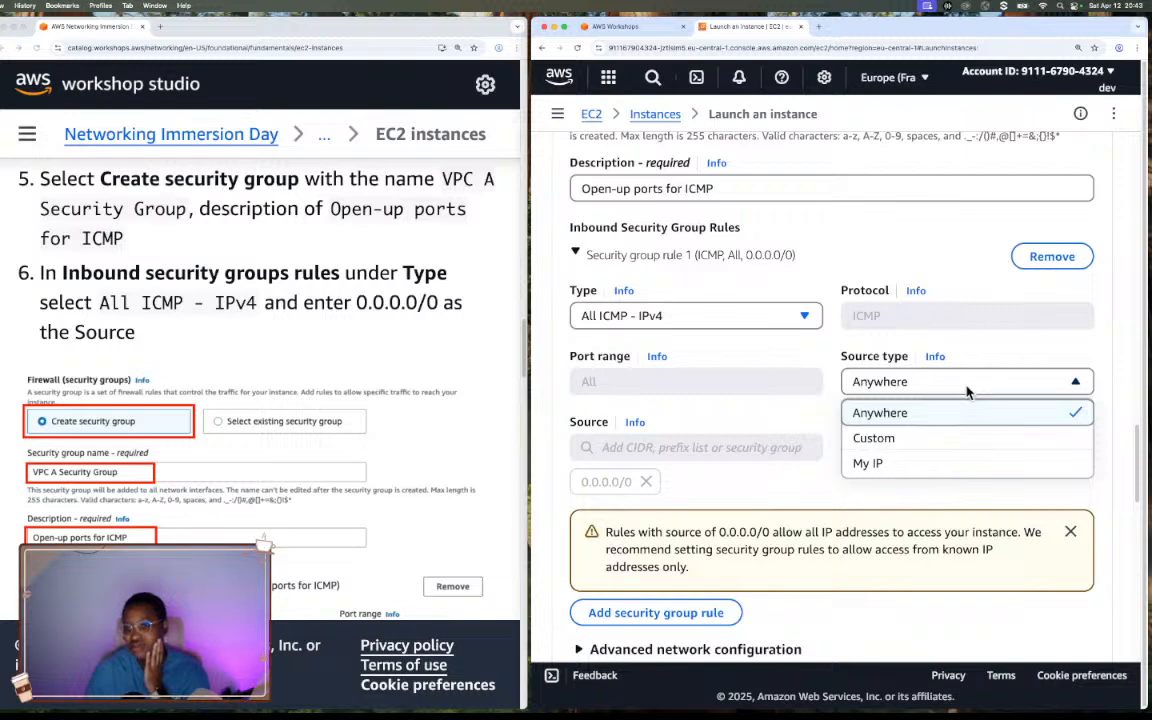
click(893, 413)
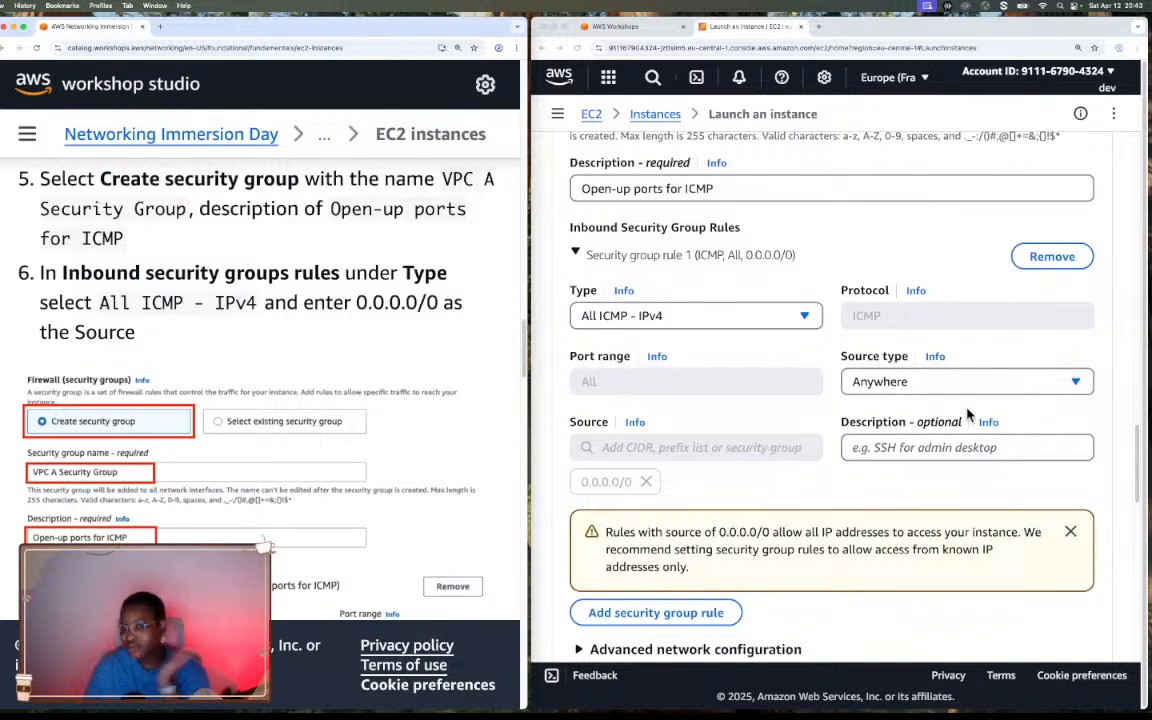
Compare the inbound rule with the workshop's example and read the instructions on outbound rules and the primary IP.
scroll(968, 413, down, 1)
scroll(968, 413, down, 3)
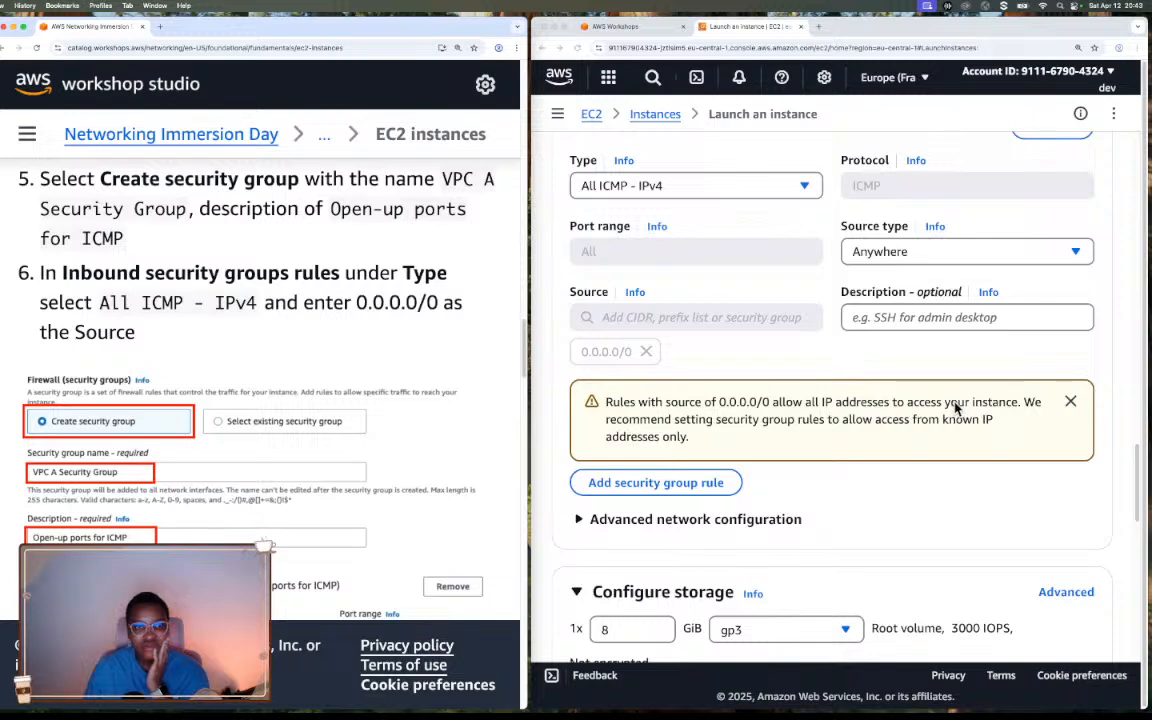
scroll(955, 407, up, 2)
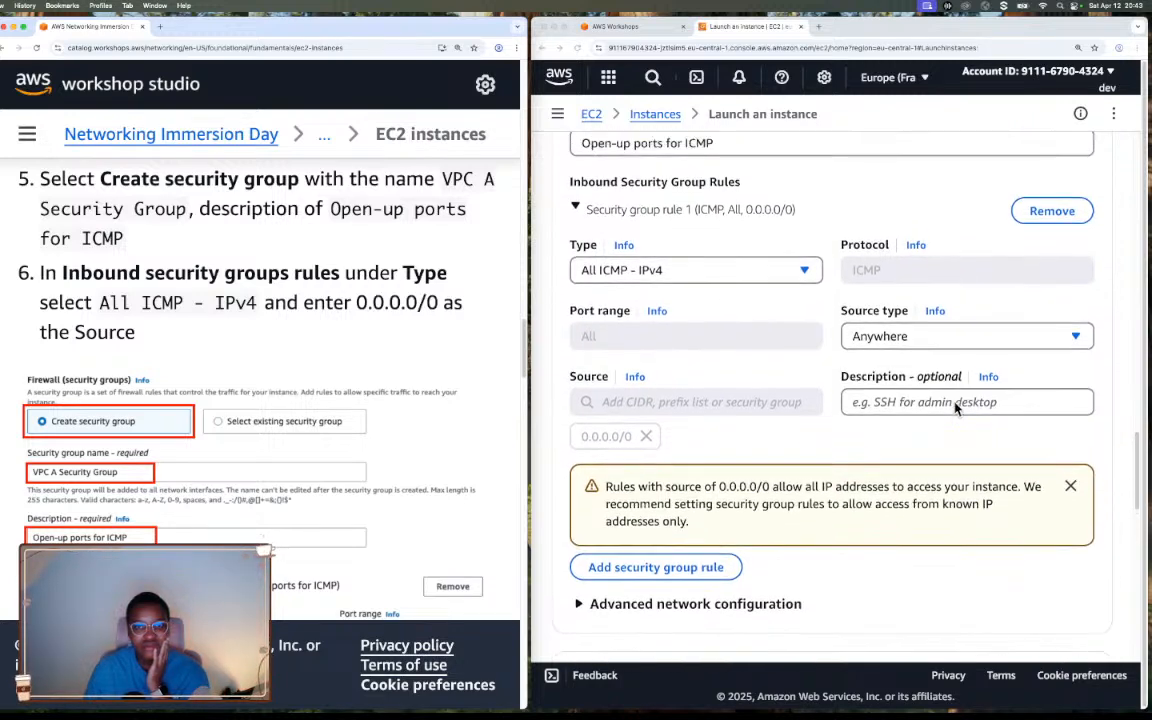
scroll(955, 407, down, 1)
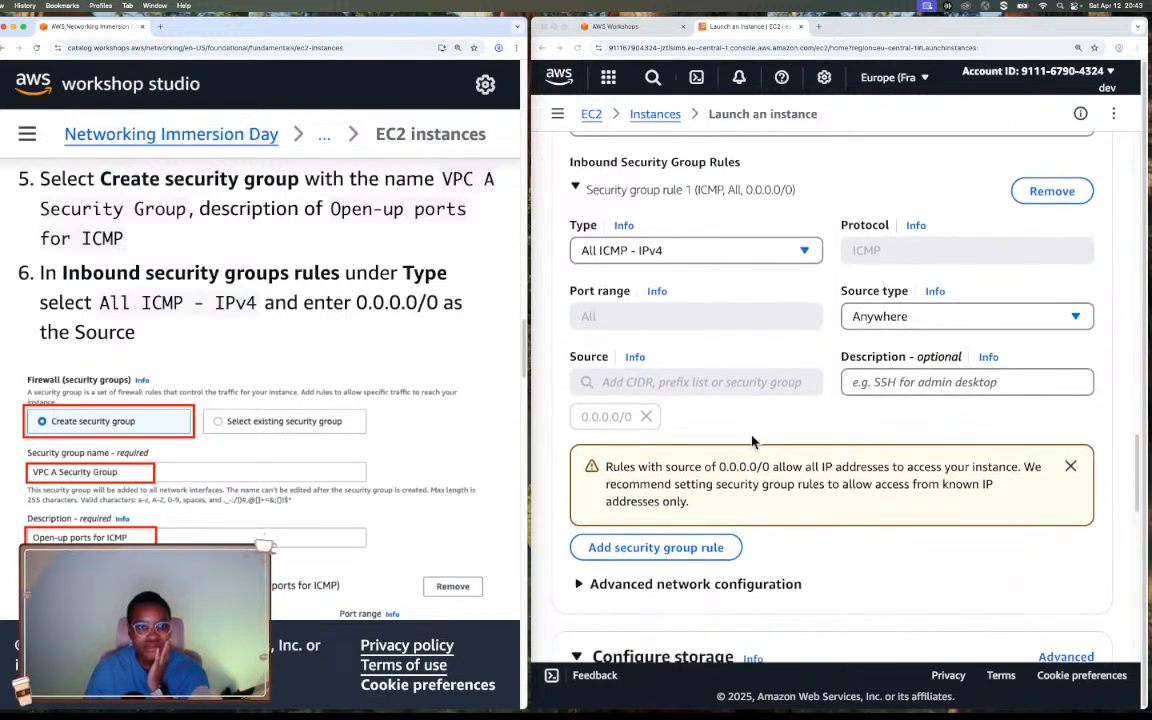
scroll(505, 414, down, 5)
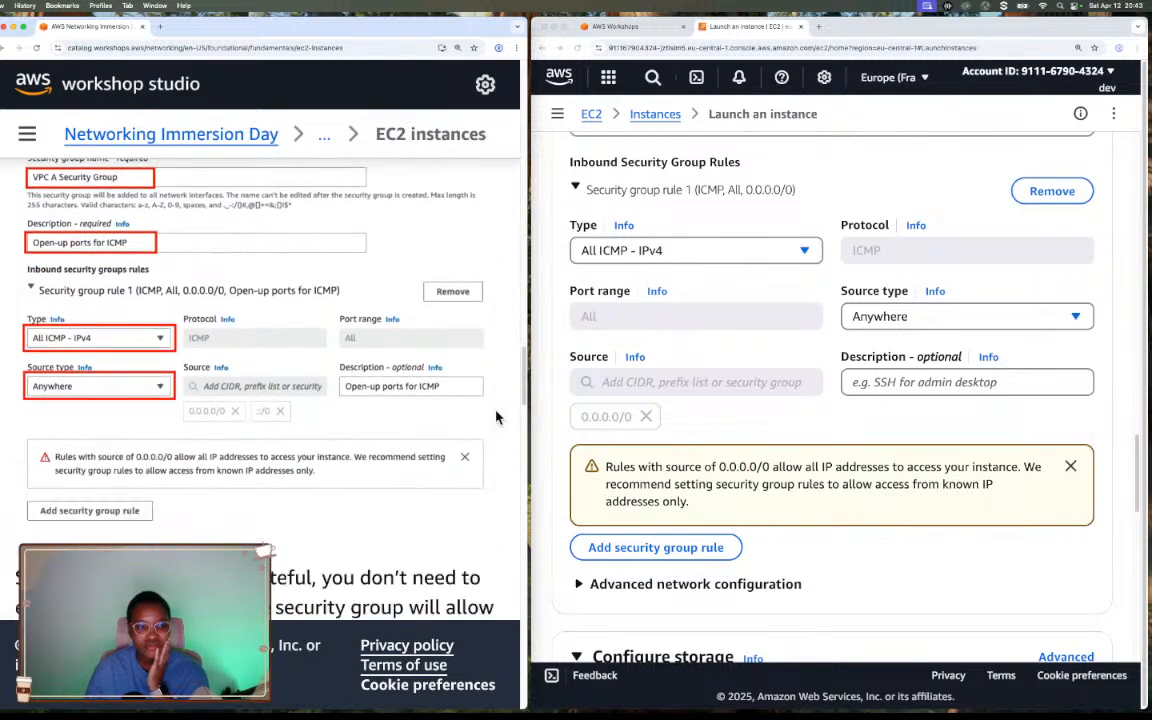
scroll(498, 418, down, 1)
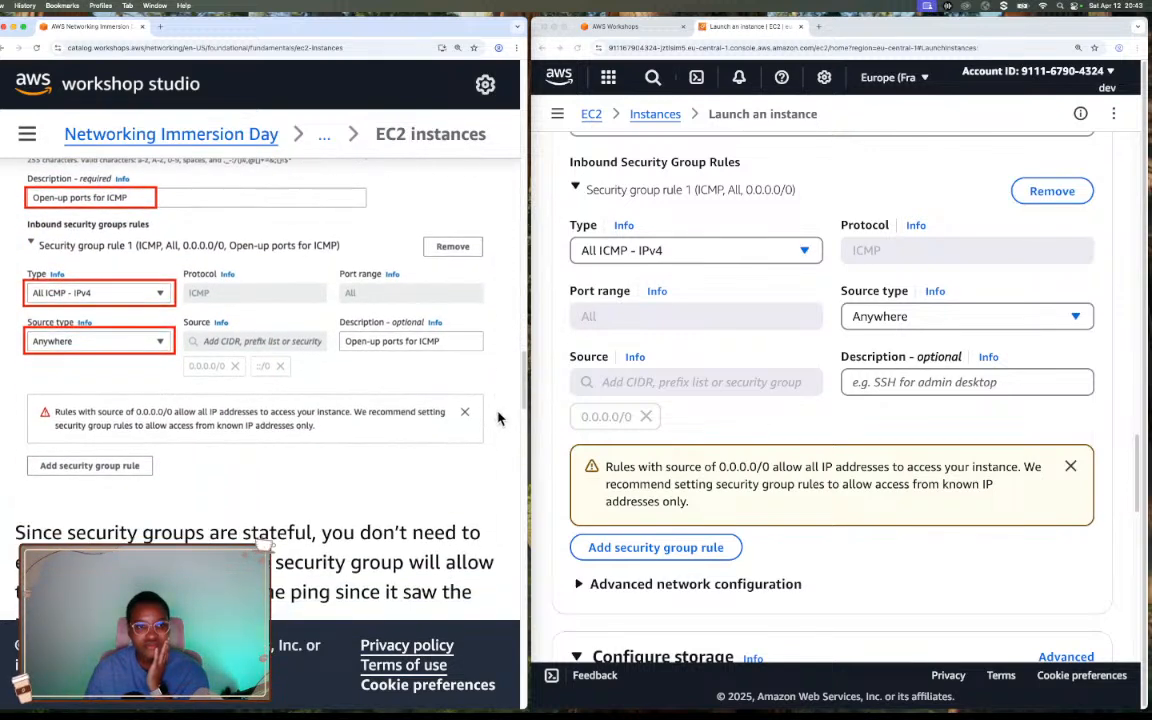
scroll(500, 419, down, 1)
scroll(500, 419, down, 4)
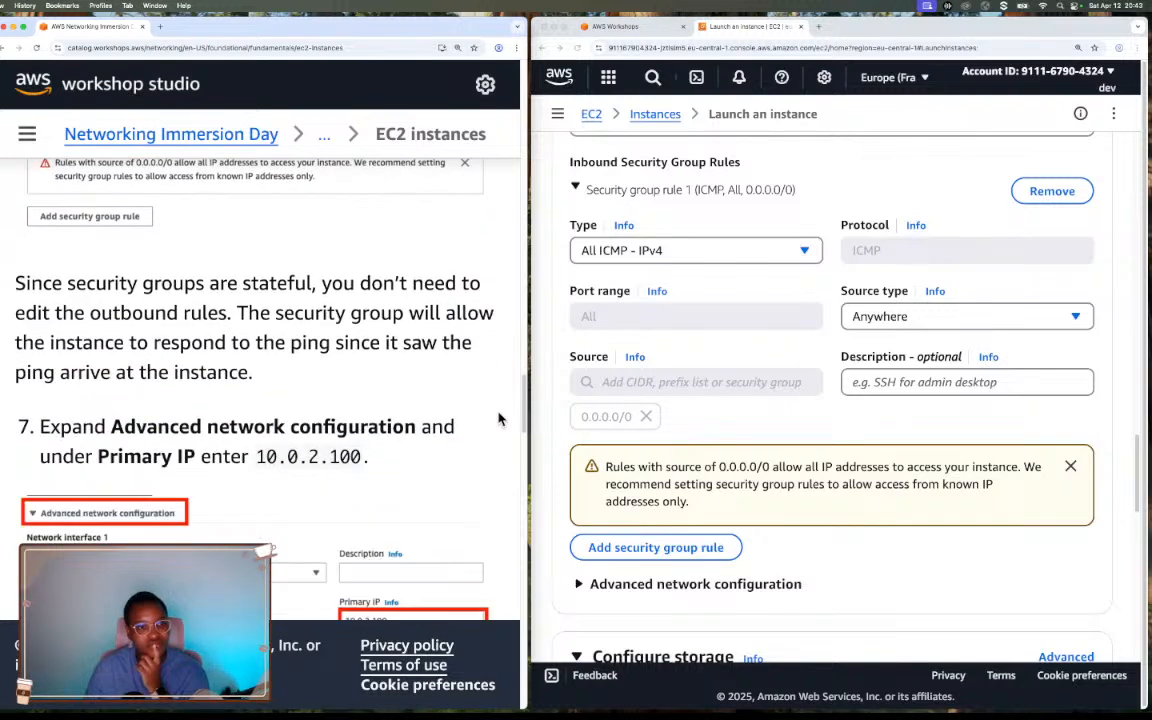
scroll(500, 419, down, 1)
scroll(500, 419, down, 2)
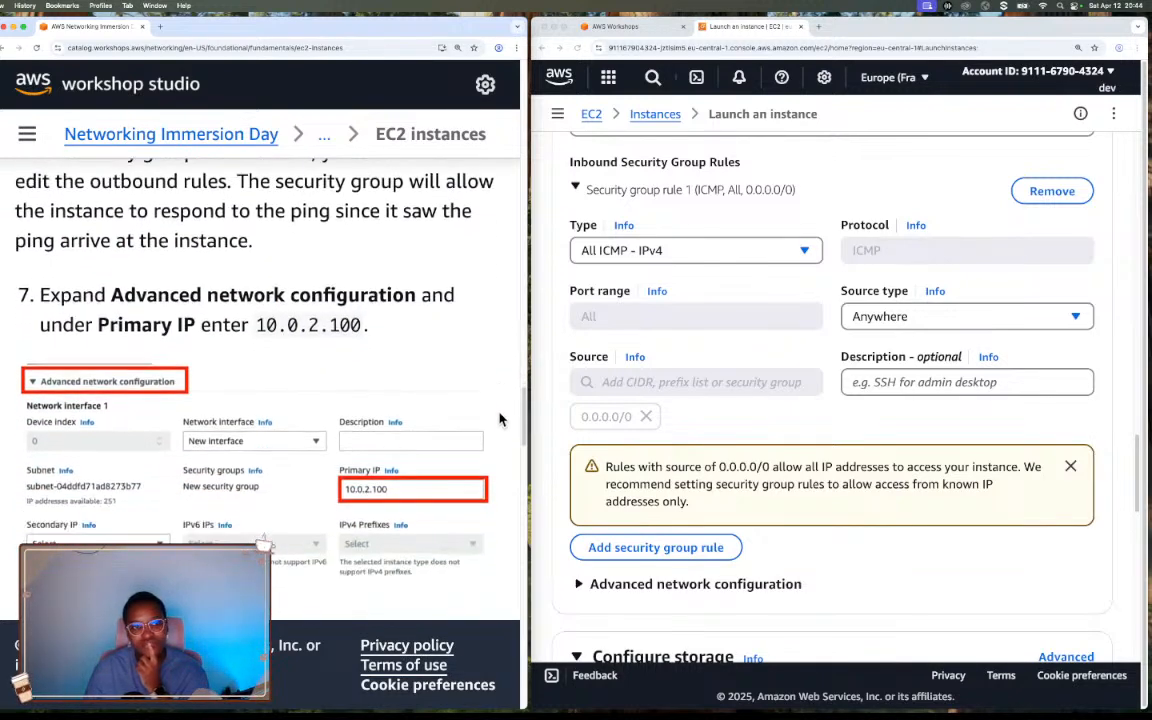
scroll(760, 412, up, 1)
scroll(845, 458, down, 4)
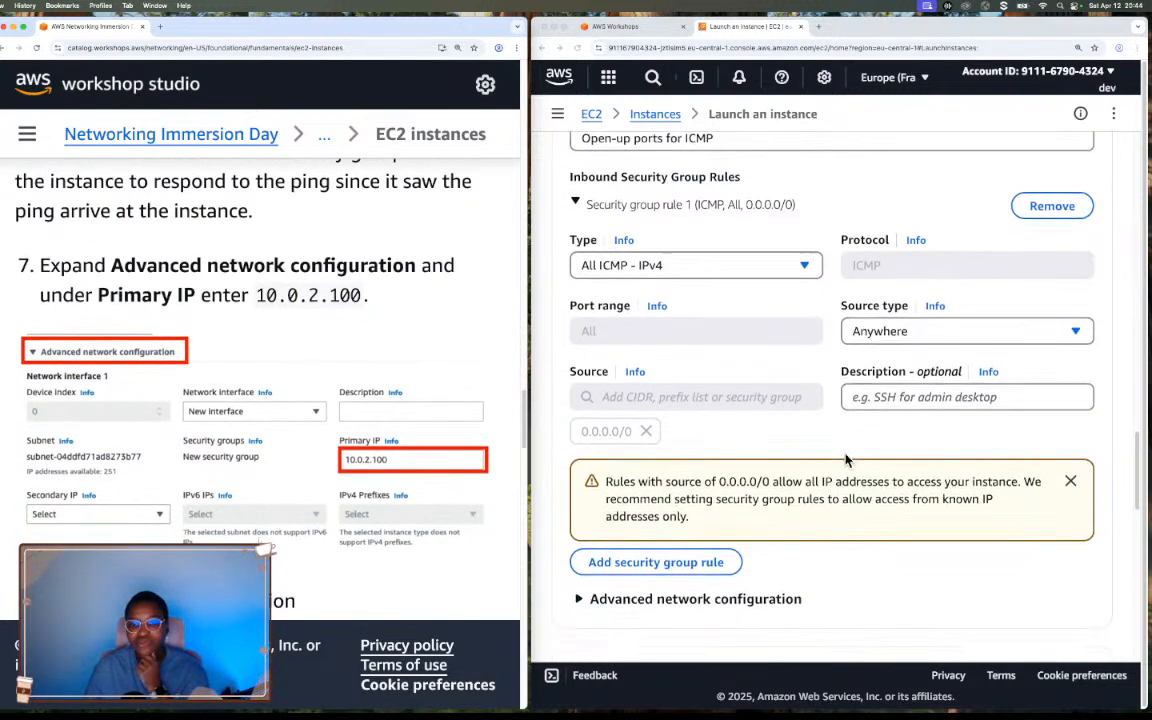
scroll(845, 460, up, 5)
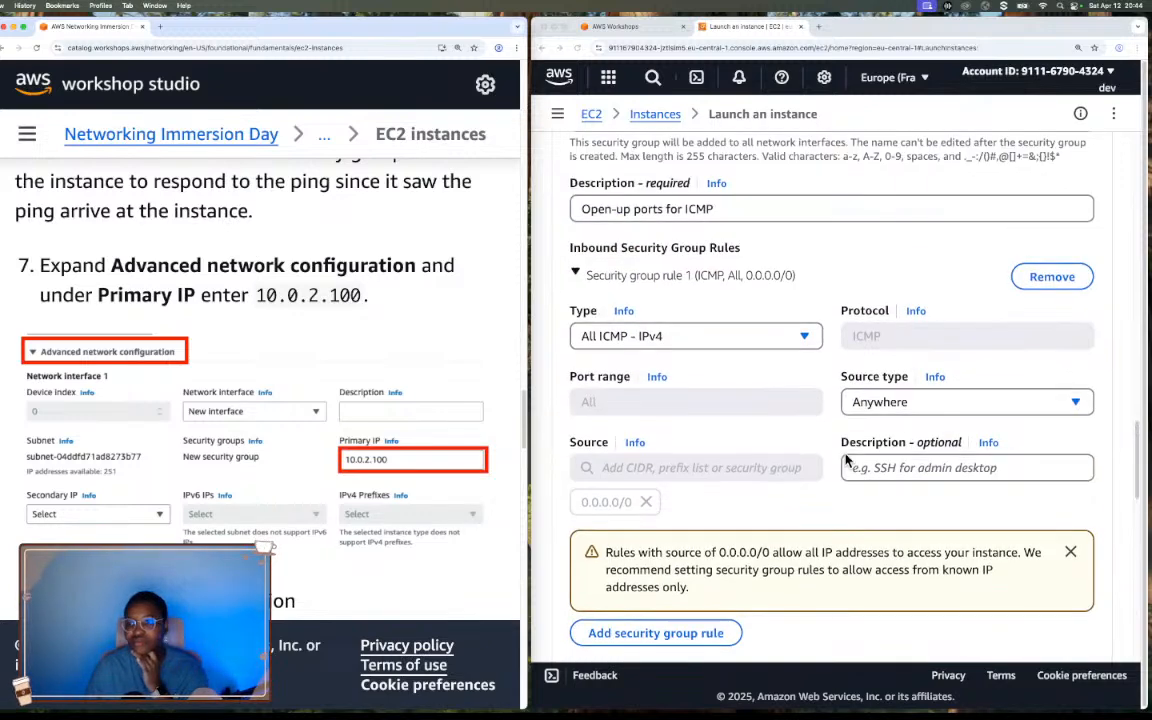
Expand the advanced network configuration and set network interface 1's primary IP to 10.0.2.100.
scroll(845, 460, down, 5)
scroll(845, 460, down, 1)
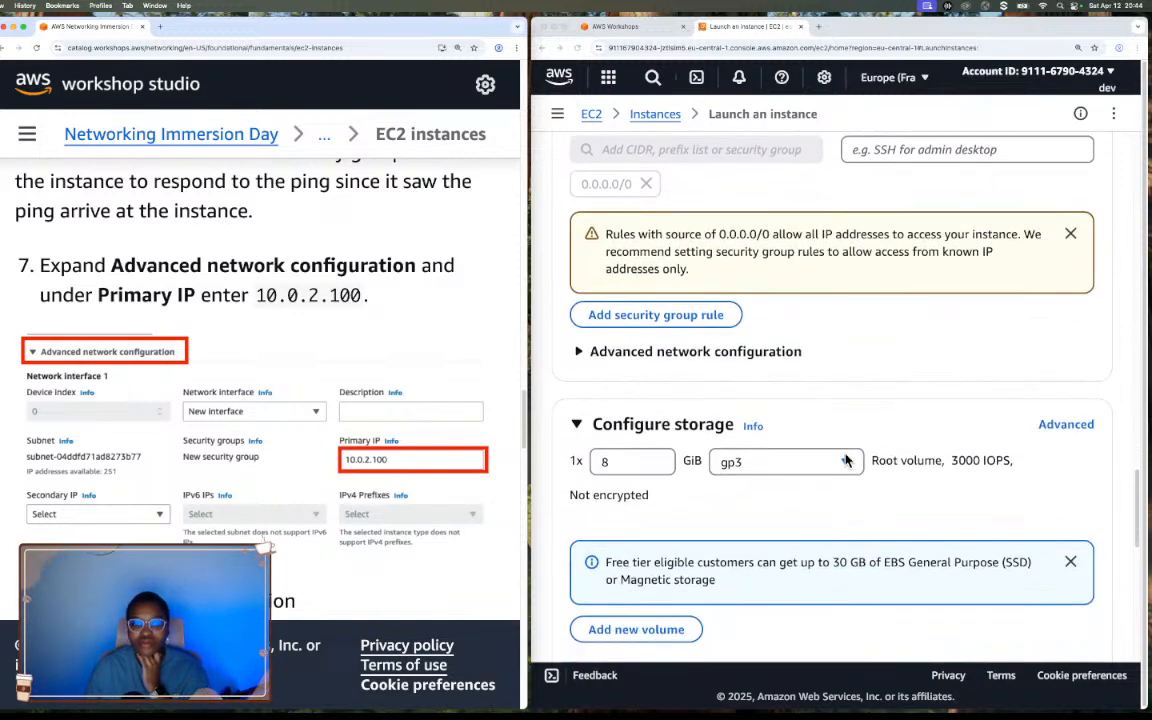
click(585, 352)
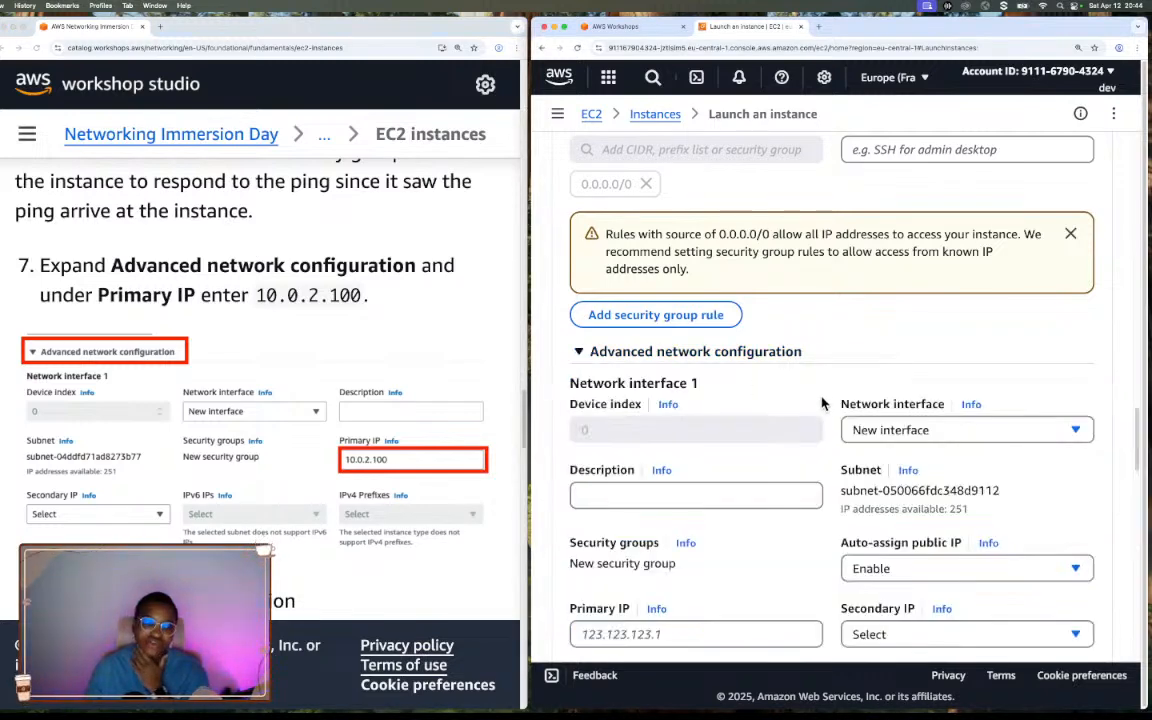
scroll(945, 385, down, 1)
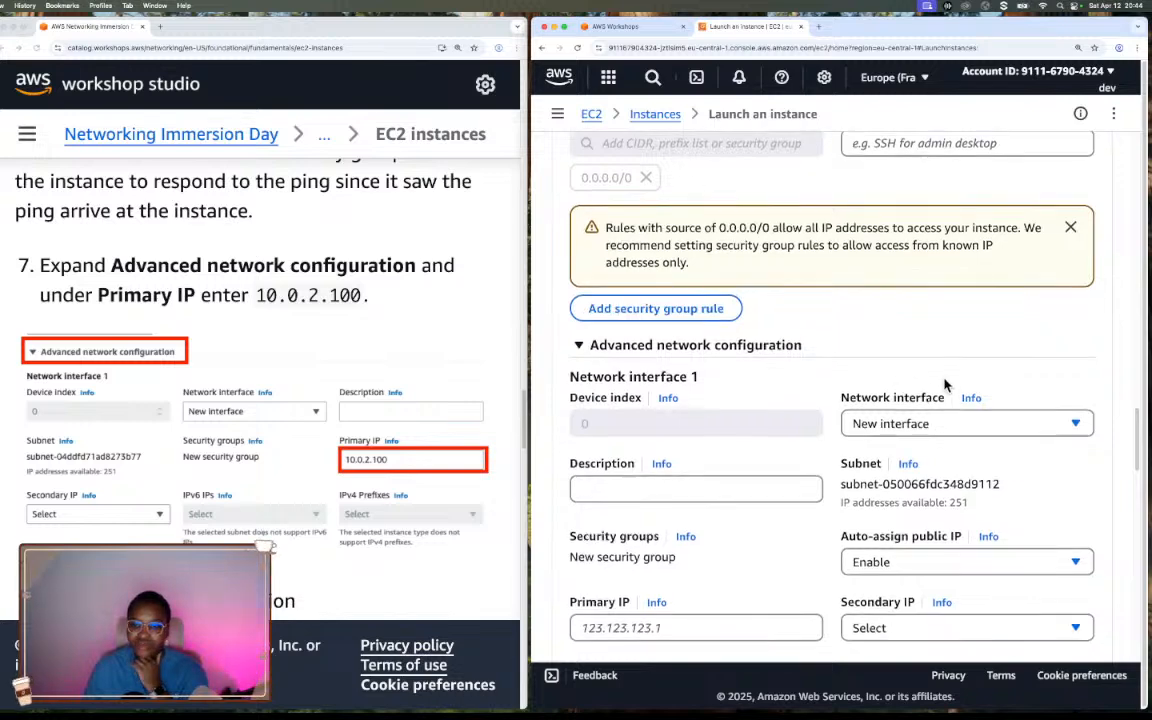
scroll(945, 385, down, 3)
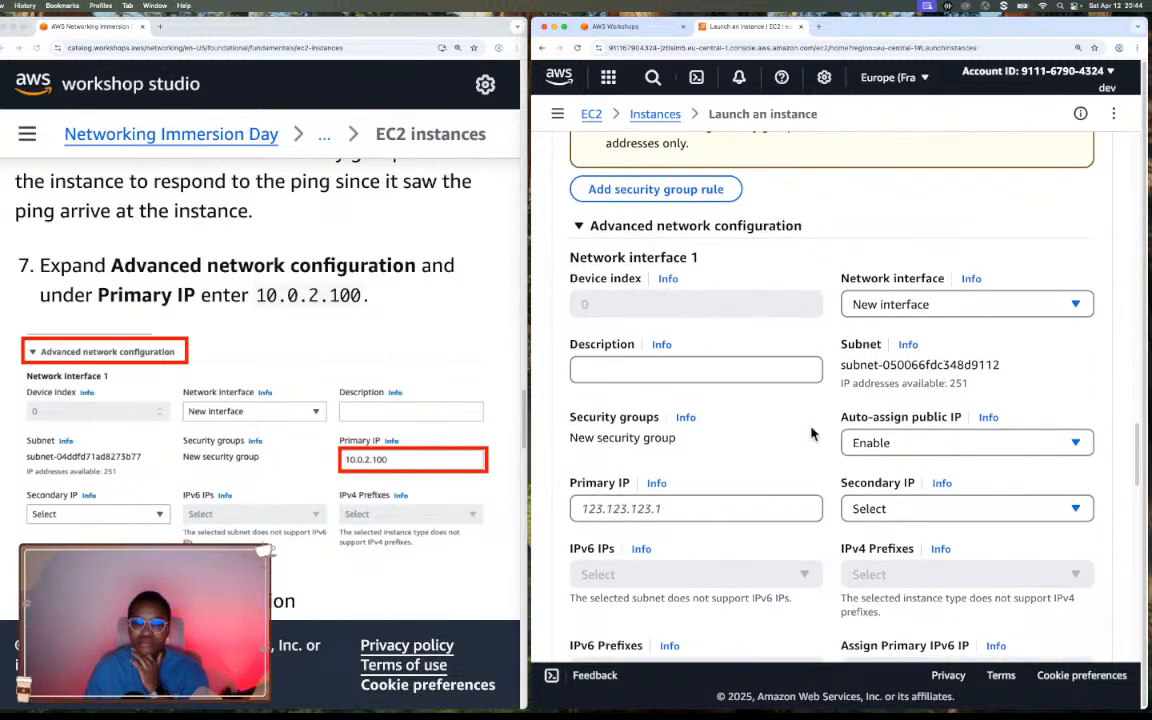
click(647, 510)
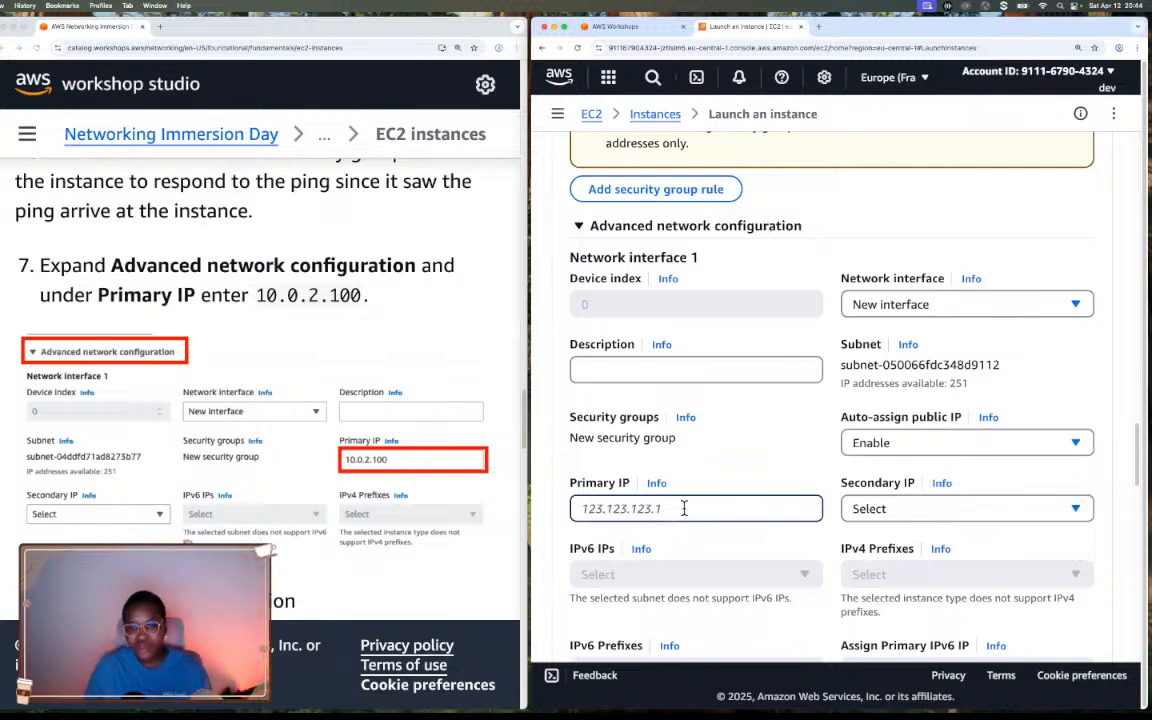
text(10.)
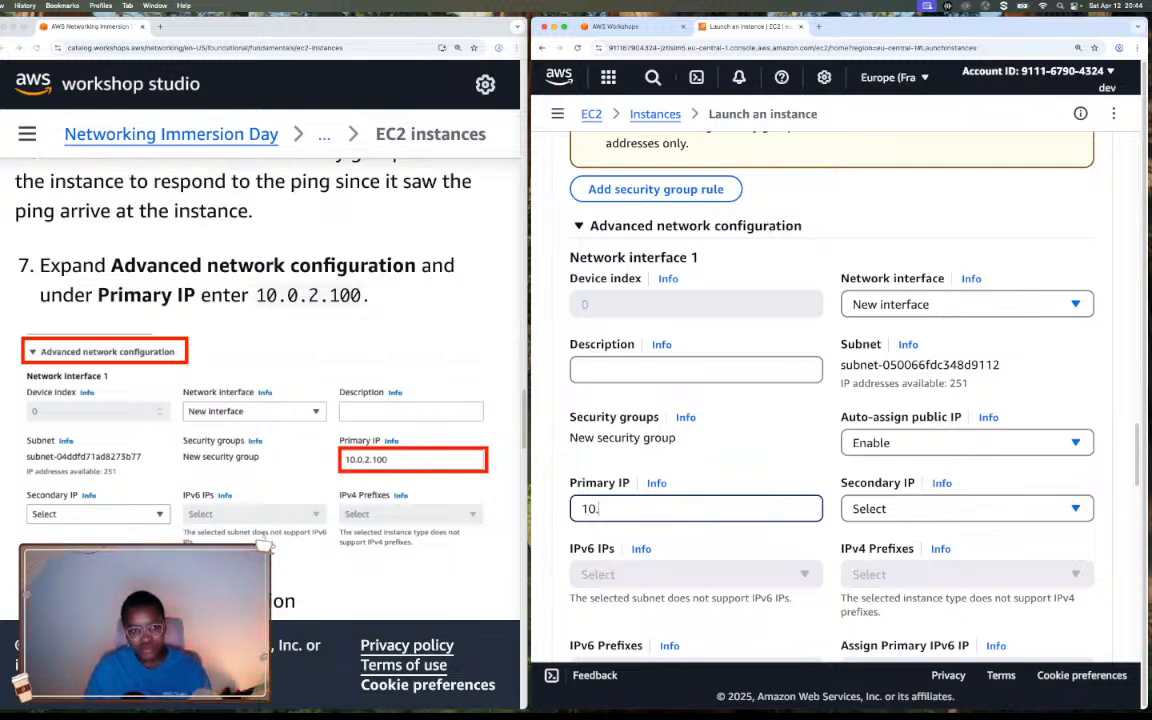
text(0.)
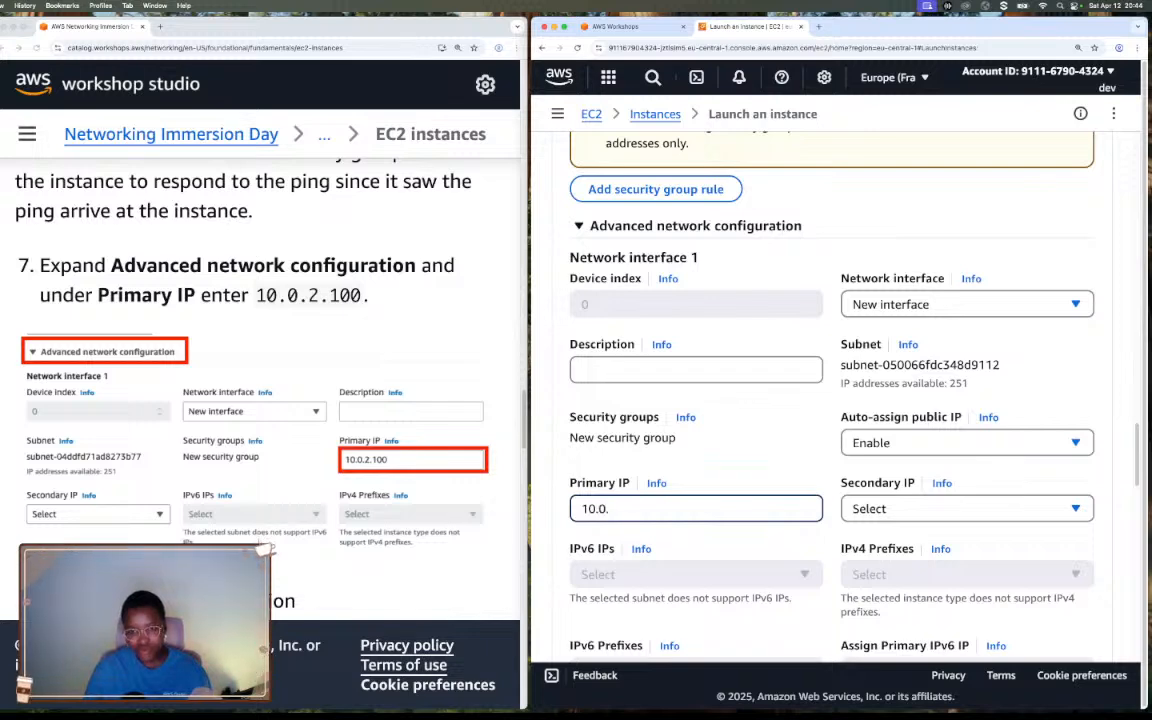
text(2.100)
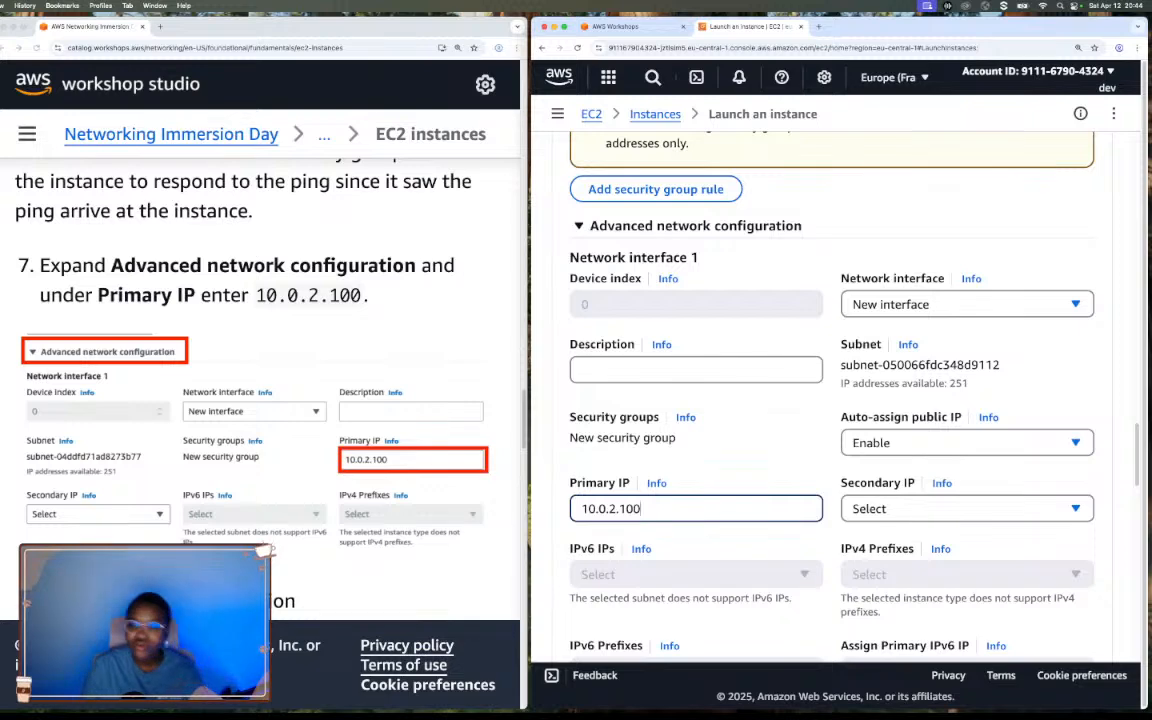
Open the help information for the Primary IP field and read its definition.
click(657, 483)
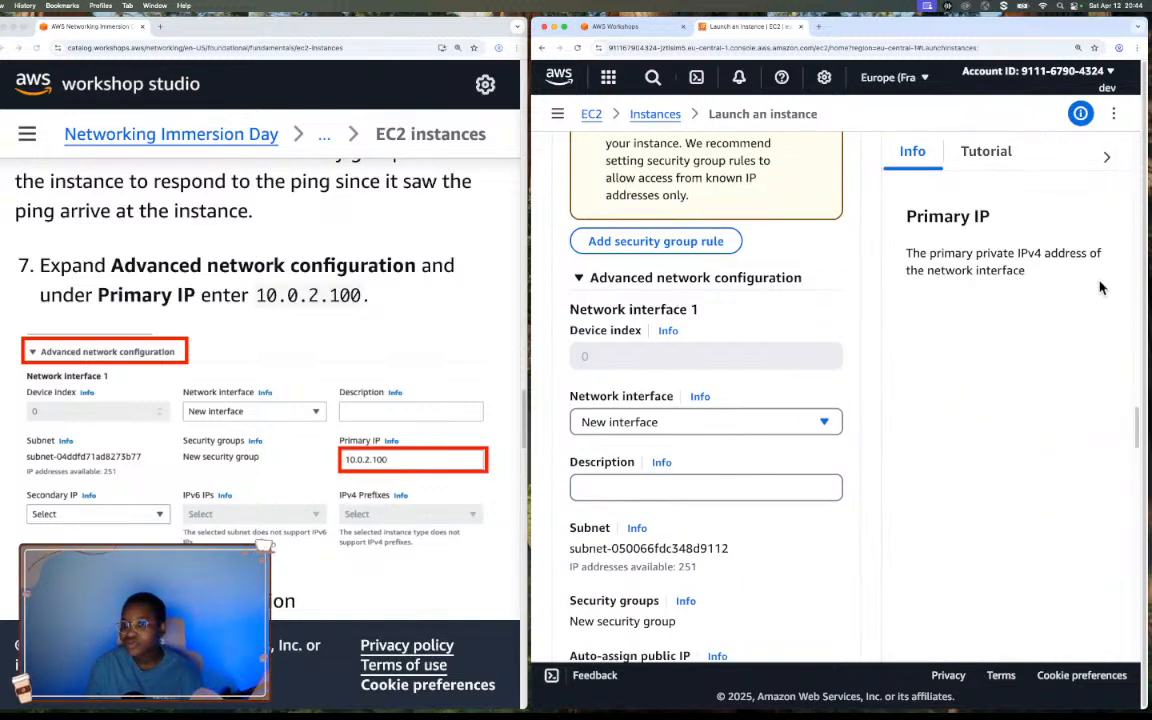
drag(903, 250, 1075, 275)
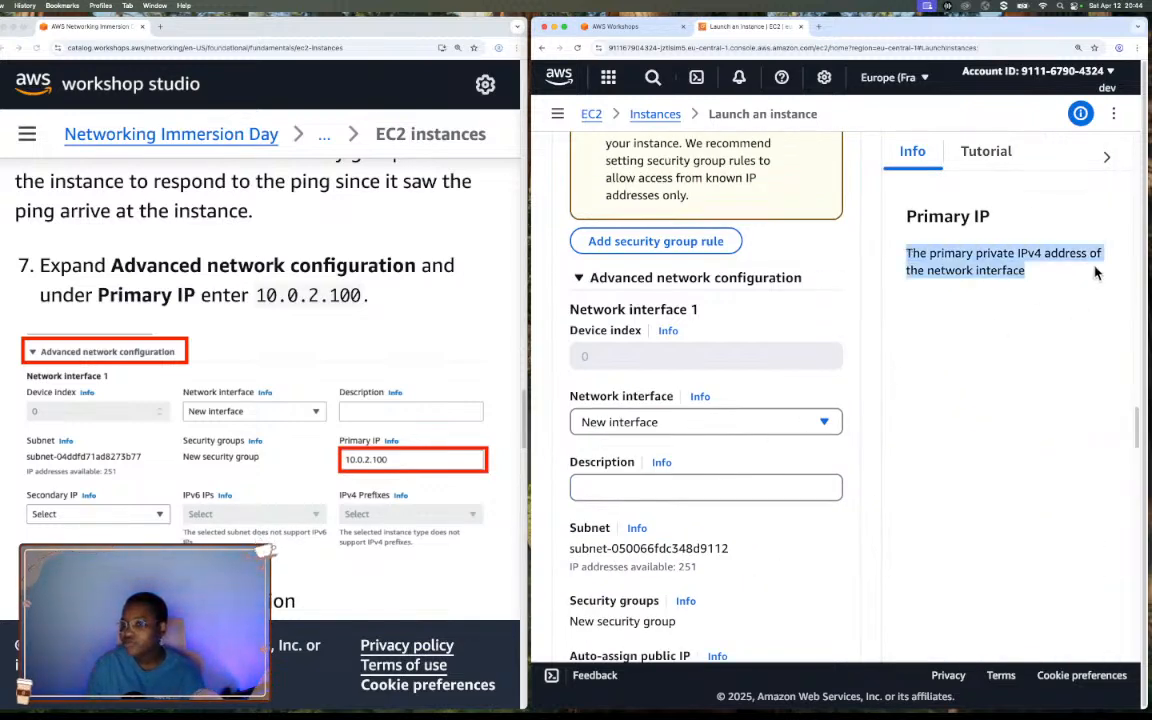
Close the Primary IP help, review the remaining network interface settings and read the workshop's step 8 on the IAM instance profile.
click(1108, 158)
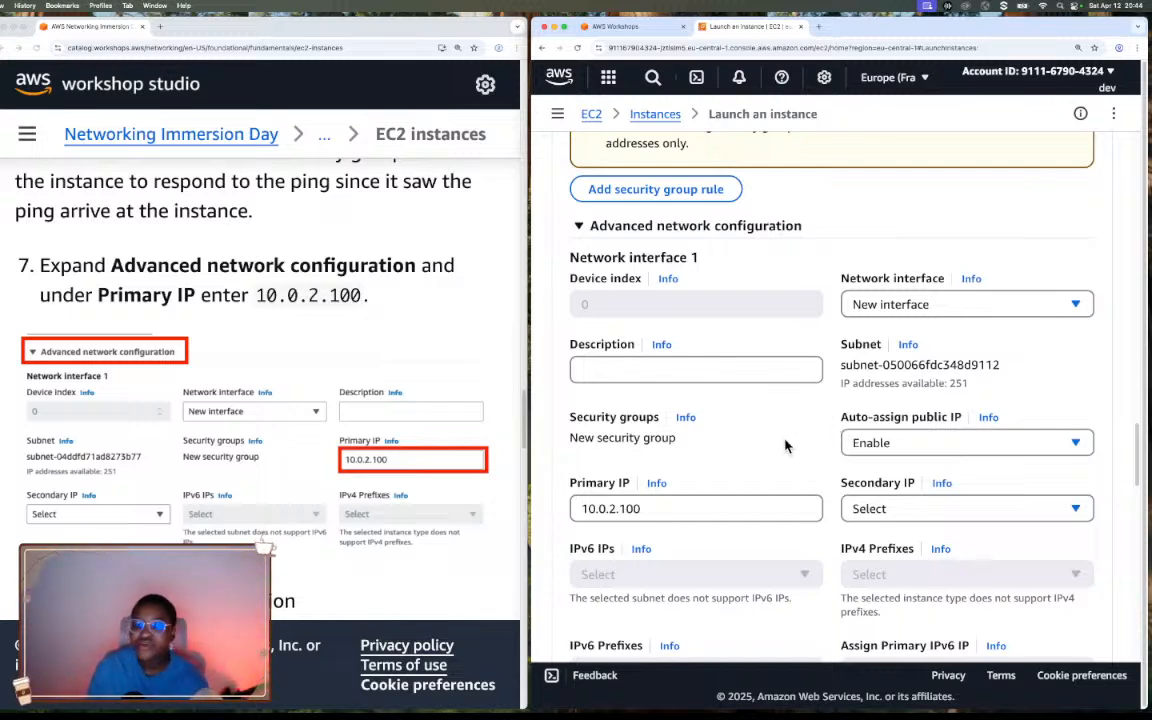
scroll(785, 444, down, 2)
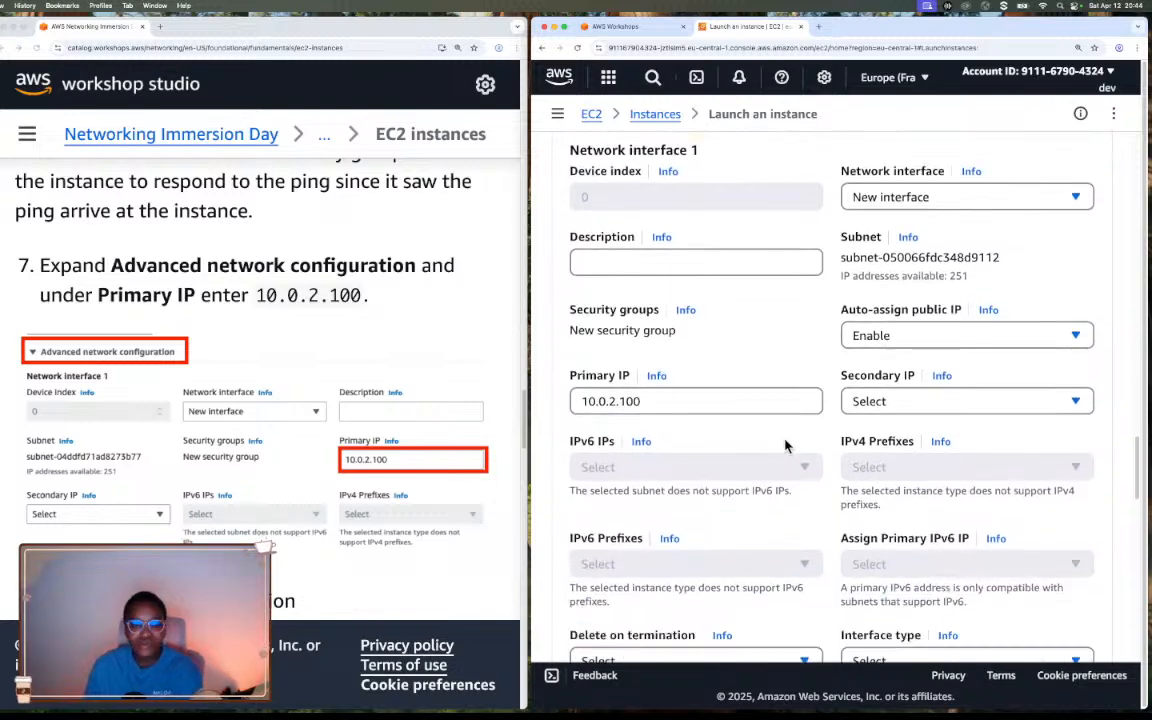
scroll(785, 444, down, 4)
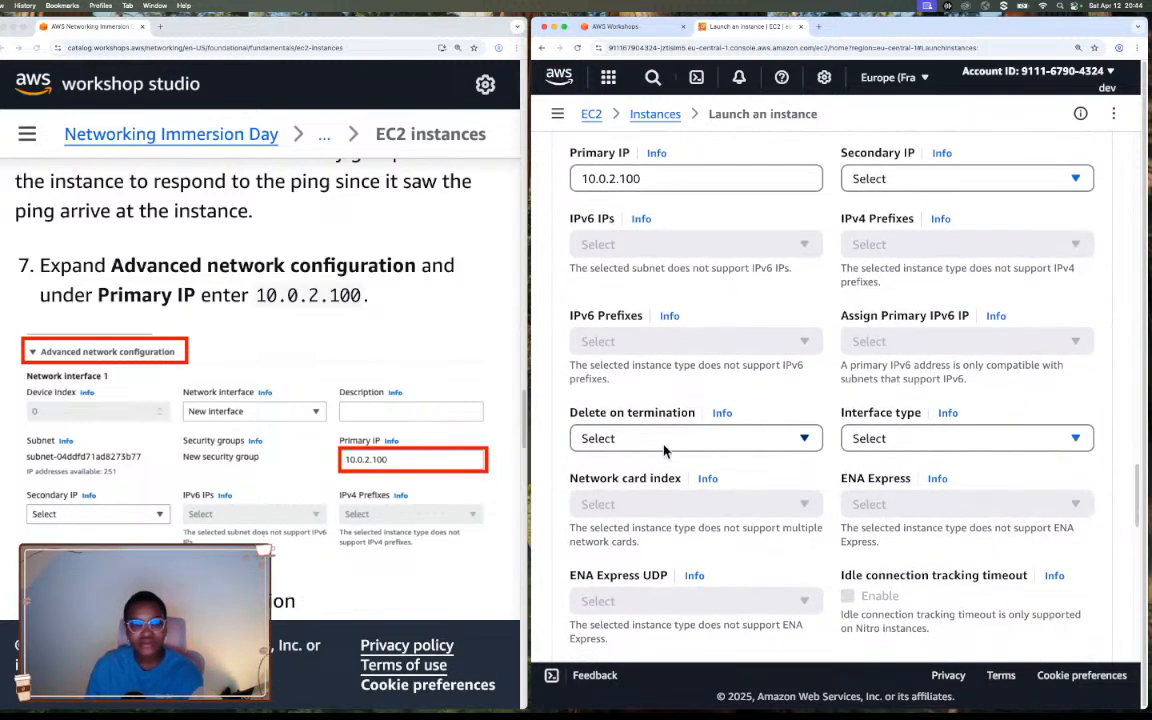
scroll(425, 471, down, 2)
scroll(425, 471, down, 4)
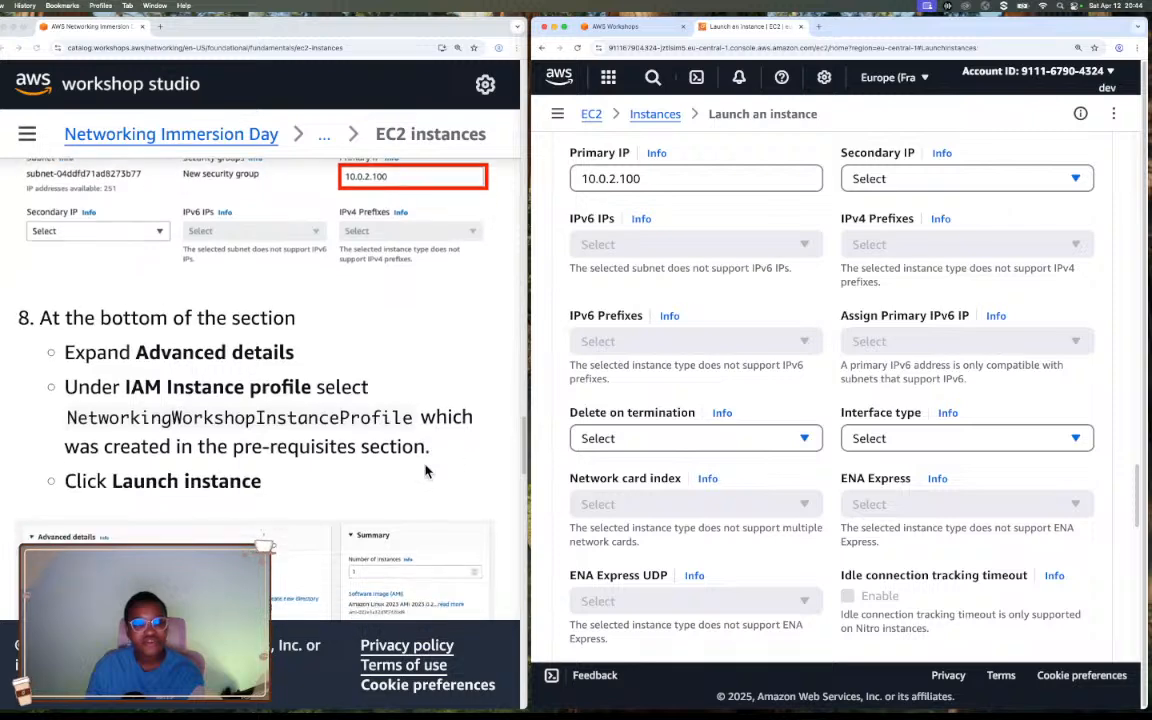
scroll(425, 471, down, 1)
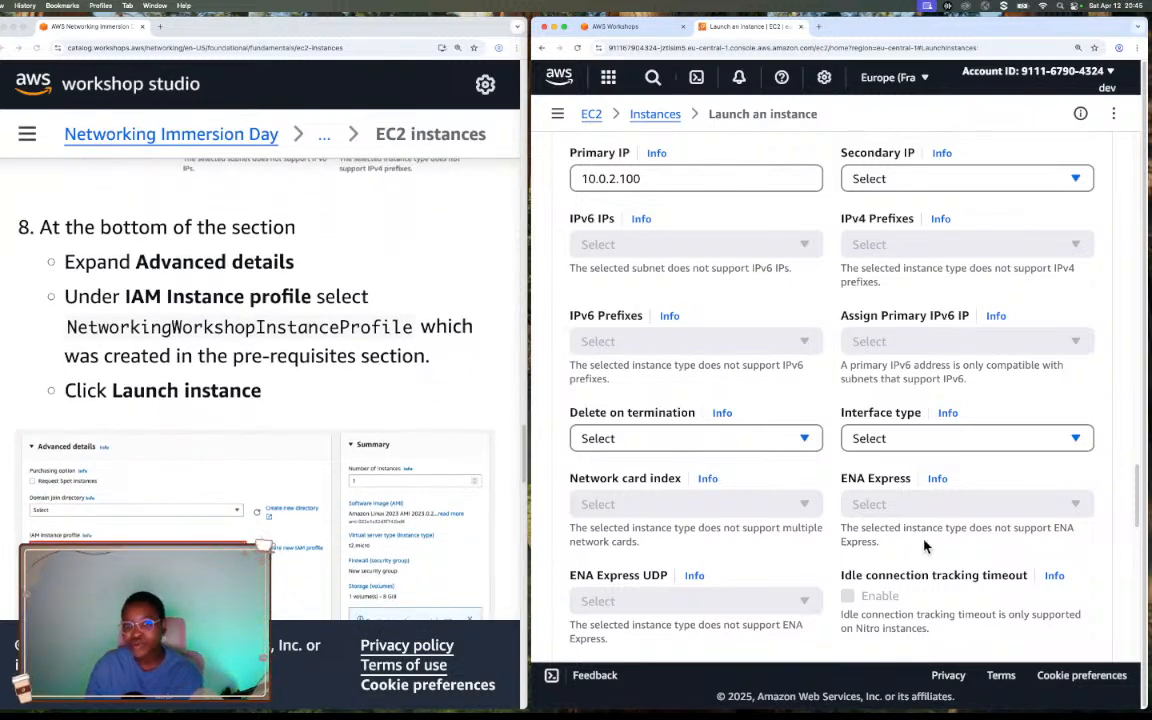
Expand the instance's advanced details and set the IAM instance profile to NetworkingWorkshopInstanceProfile.
scroll(925, 546, down, 4)
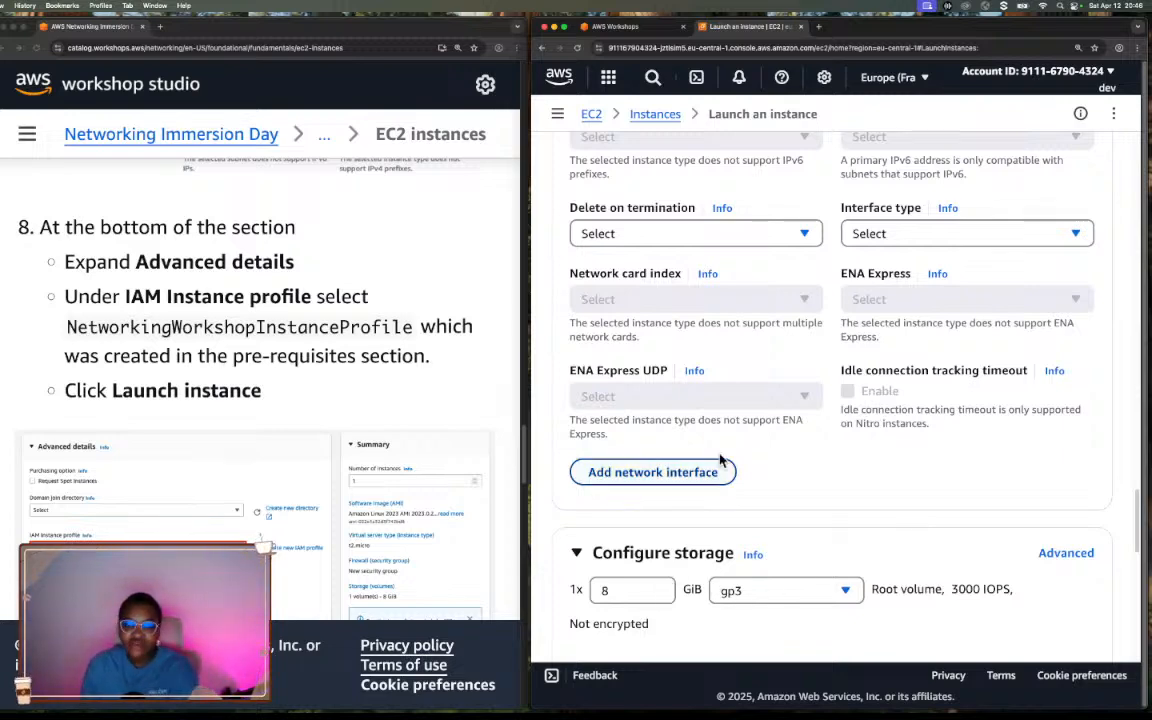
scroll(720, 458, down, 3)
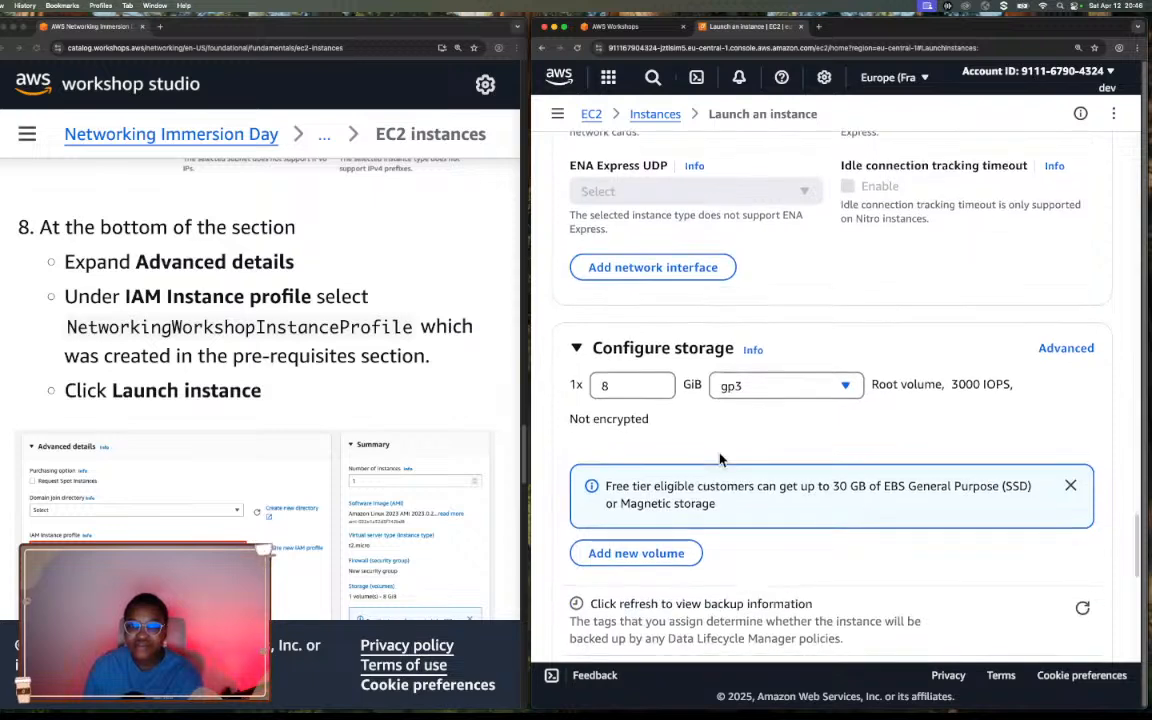
scroll(720, 458, down, 5)
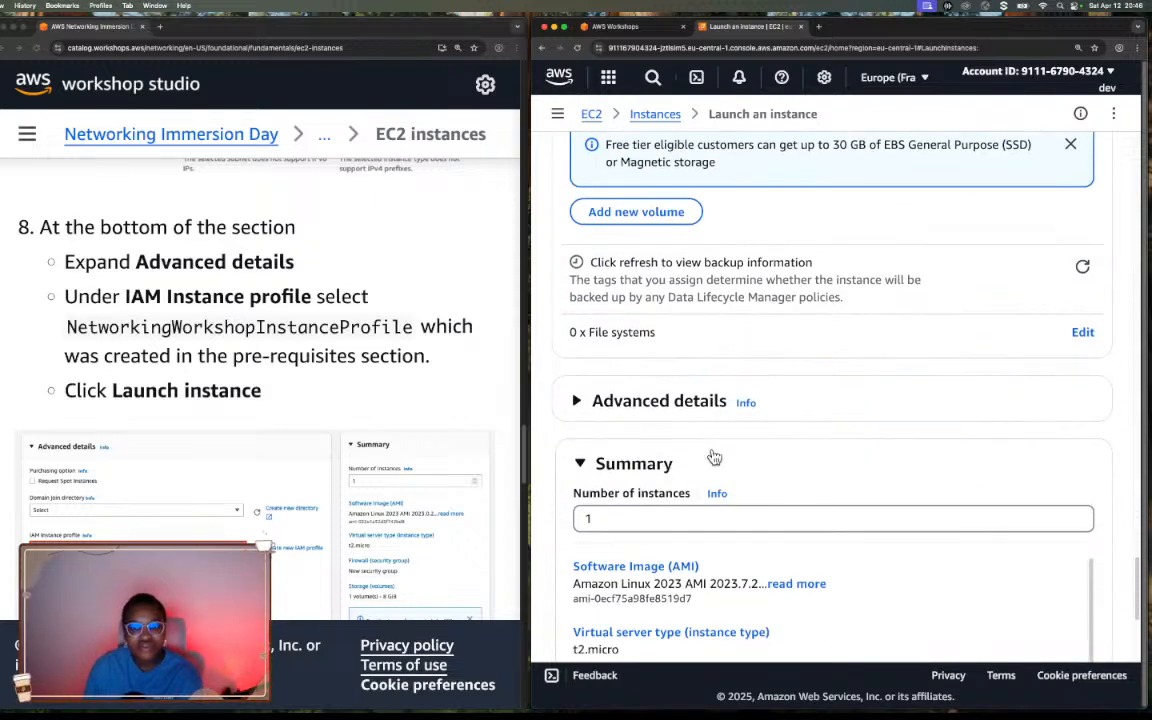
click(577, 401)
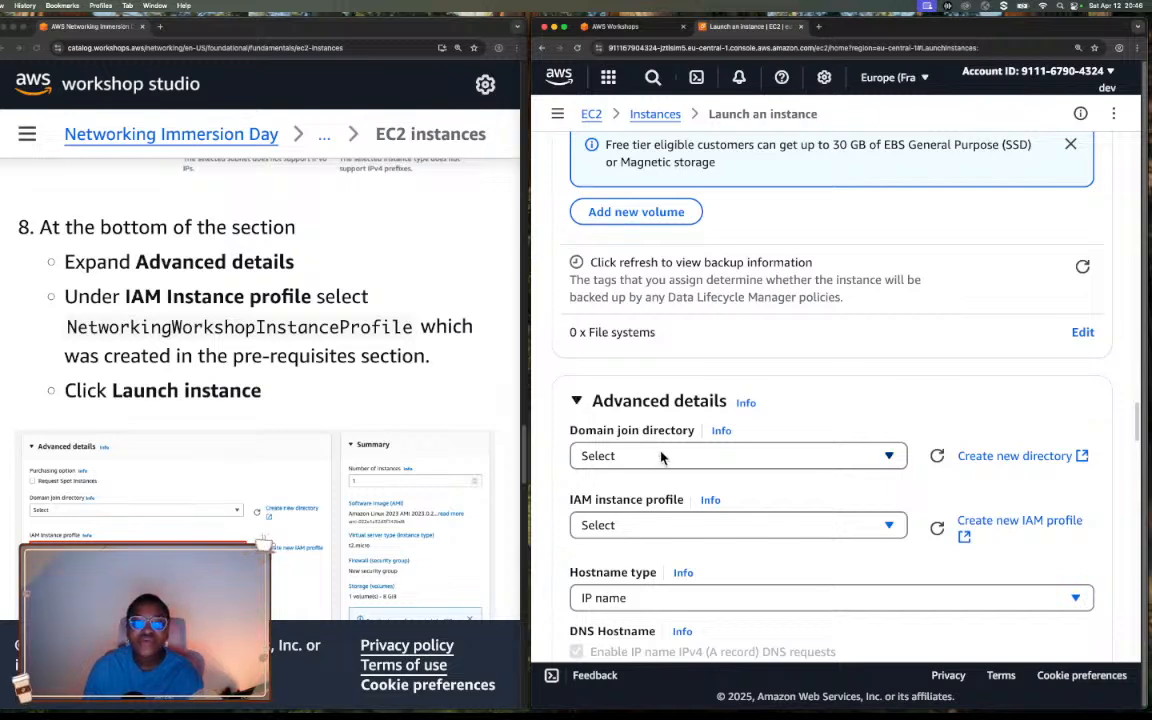
scroll(669, 454, down, 2)
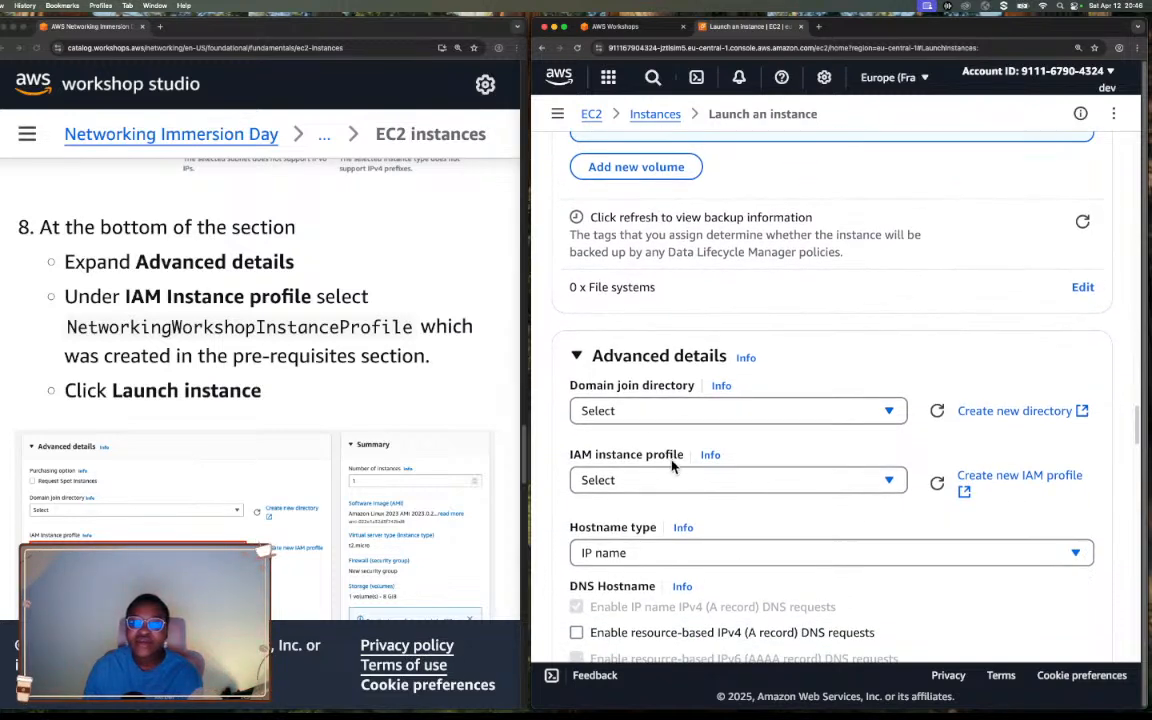
scroll(672, 465, down, 2)
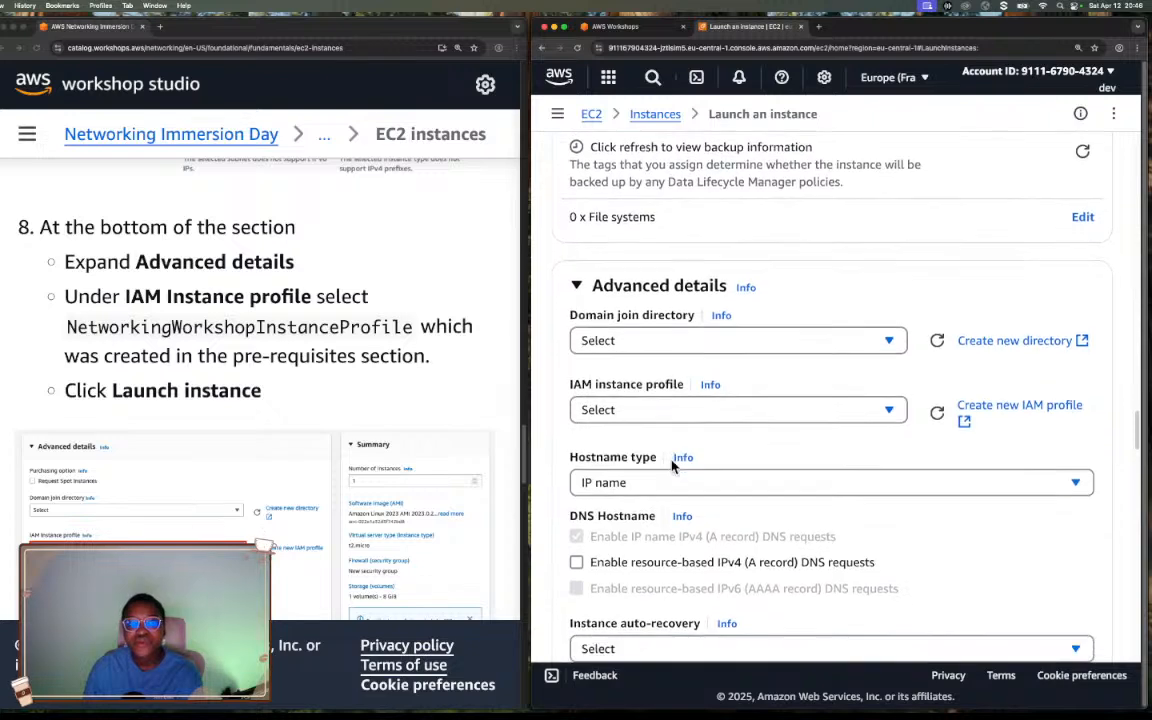
click(672, 391)
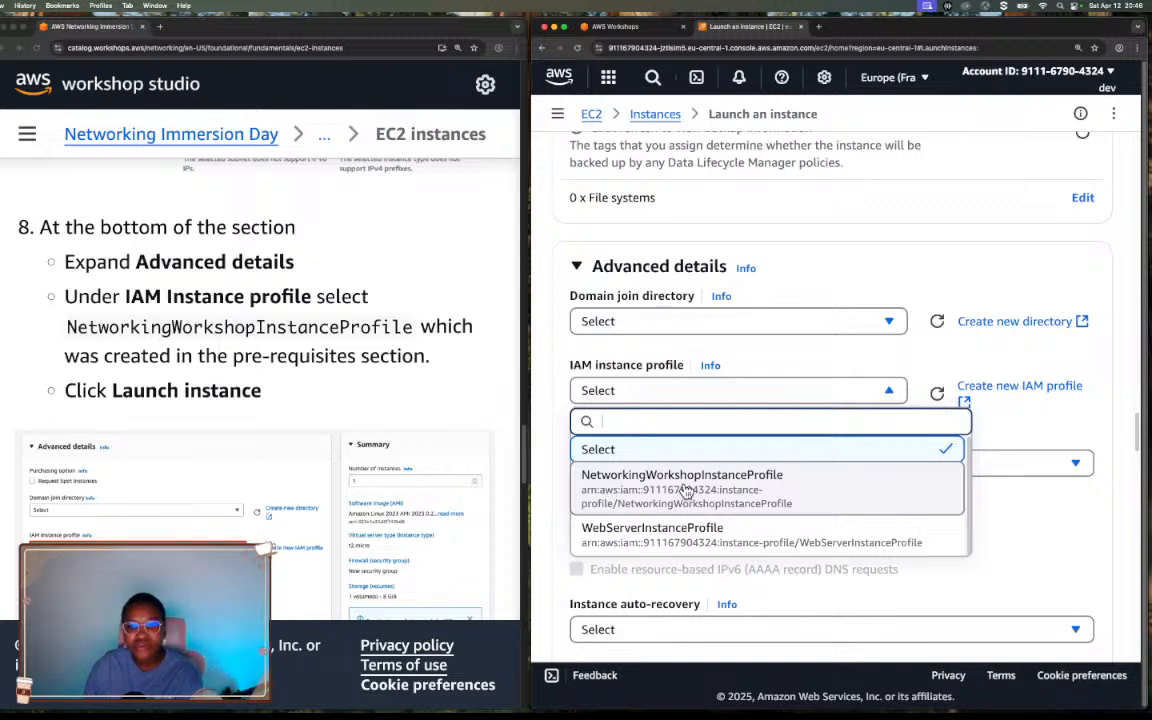
click(706, 488)
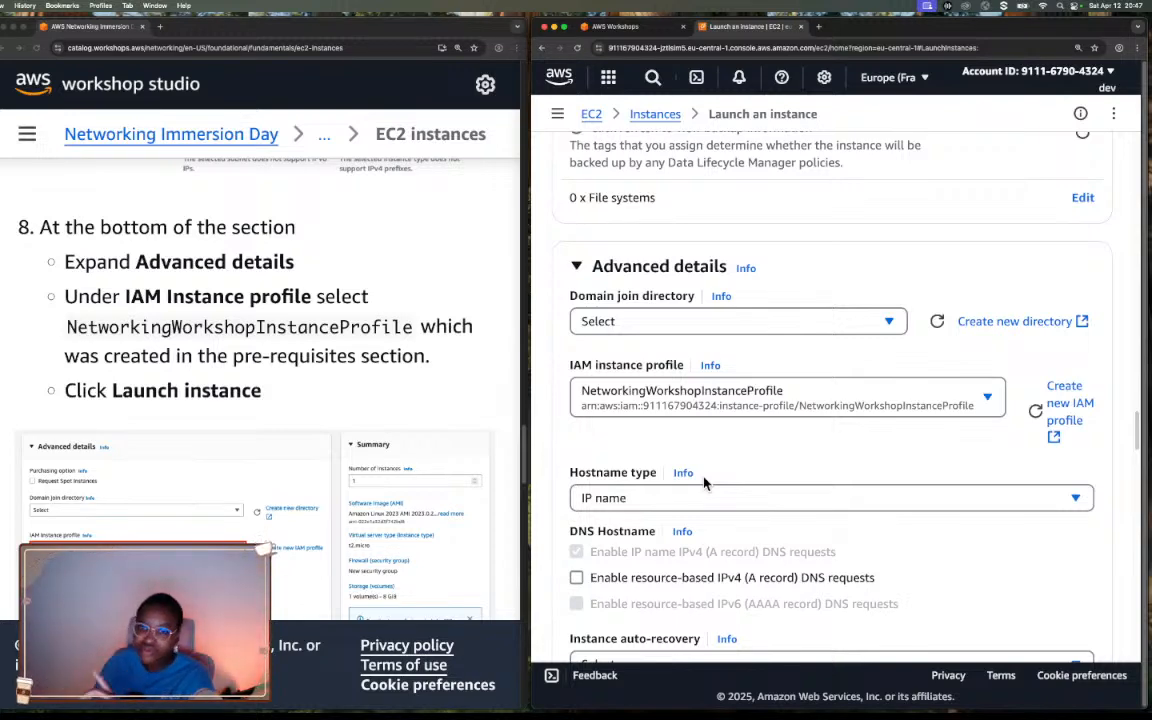
Check the available IAM instance profiles without changing the selection, and open the IAM console in a new browser tab.
click(843, 407)
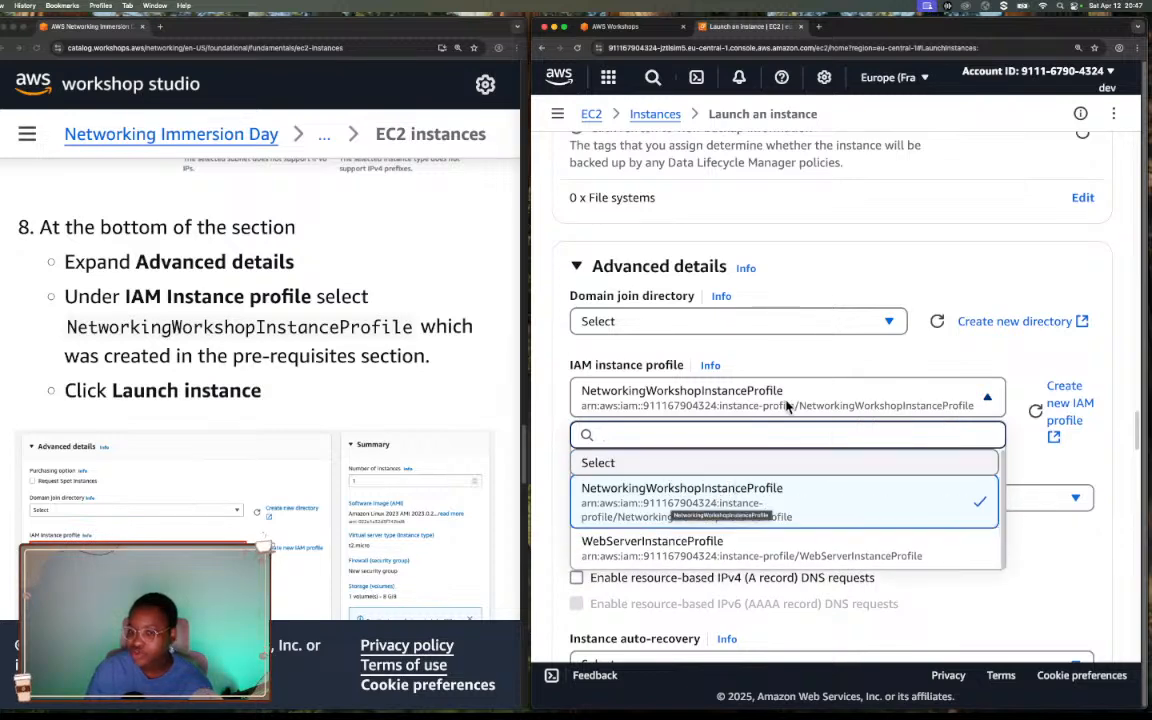
click(700, 352)
click(608, 77)
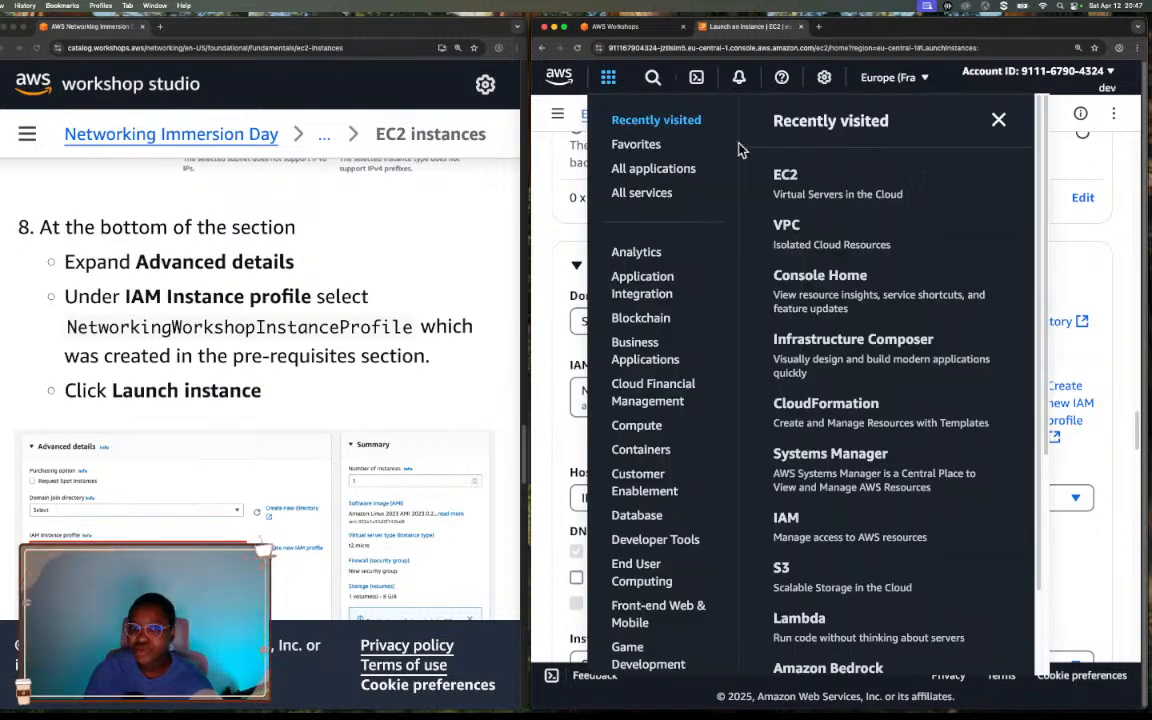
right_click(795, 514)
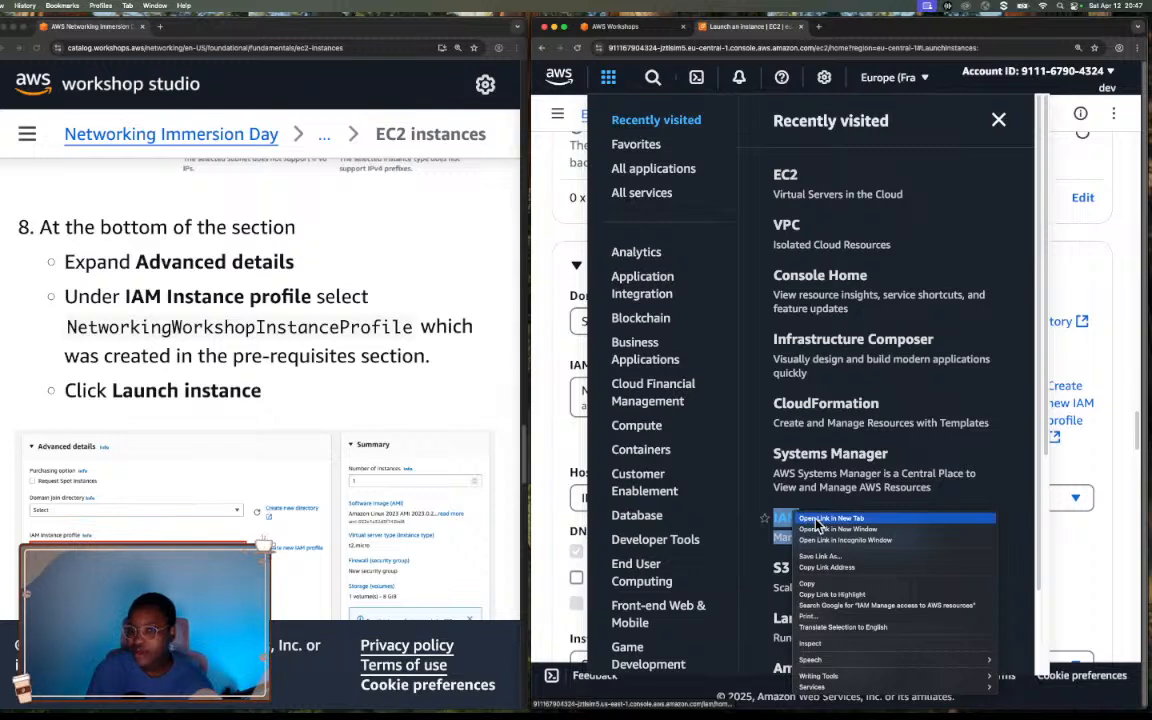
click(830, 519)
click(1106, 230)
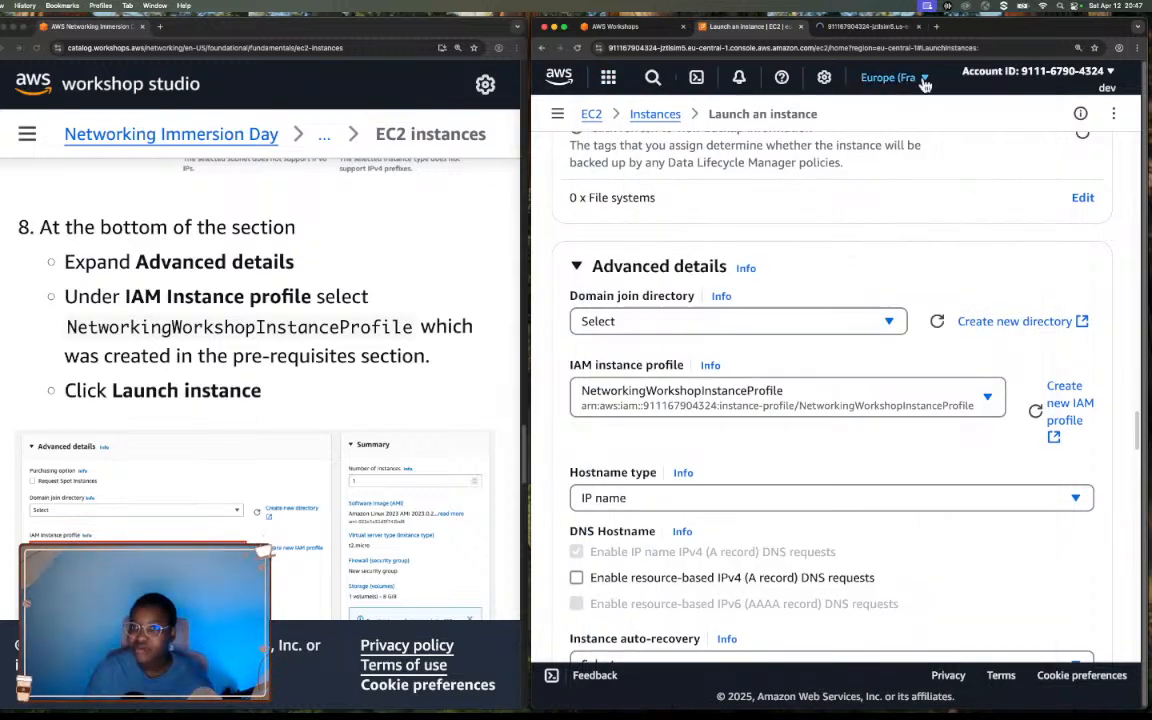
click(872, 27)
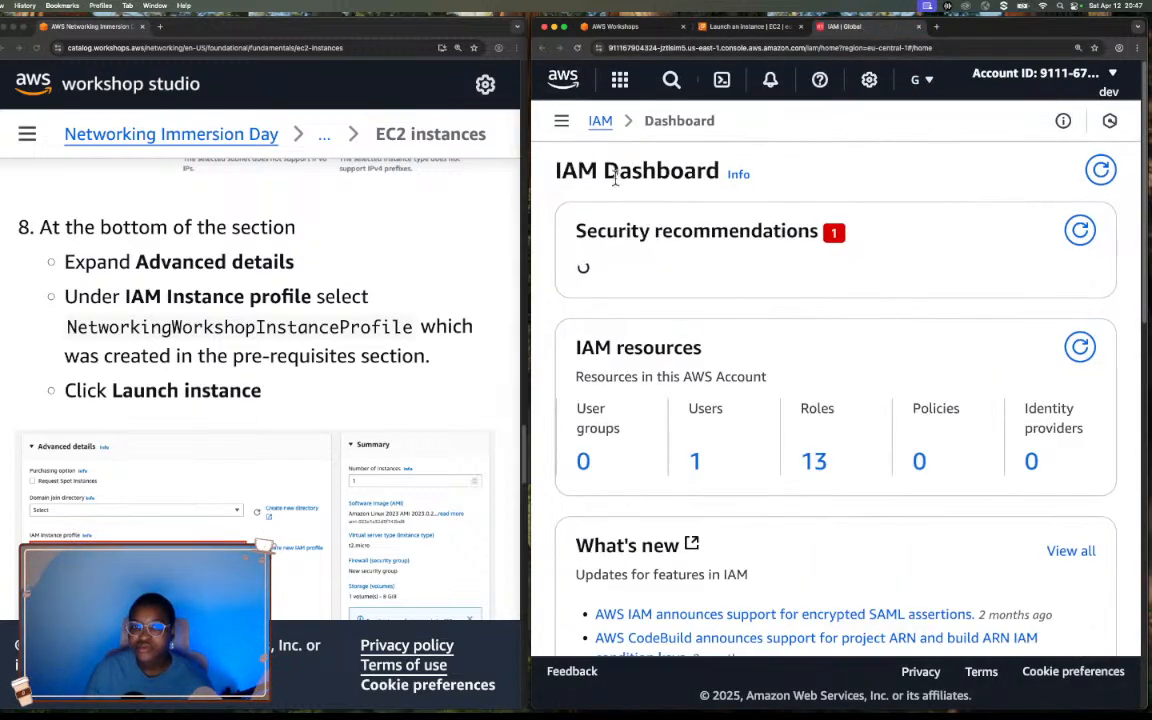
Open the account's IAM roles from the dashboard and look through the list for the workshop roles.
scroll(765, 423, down, 1)
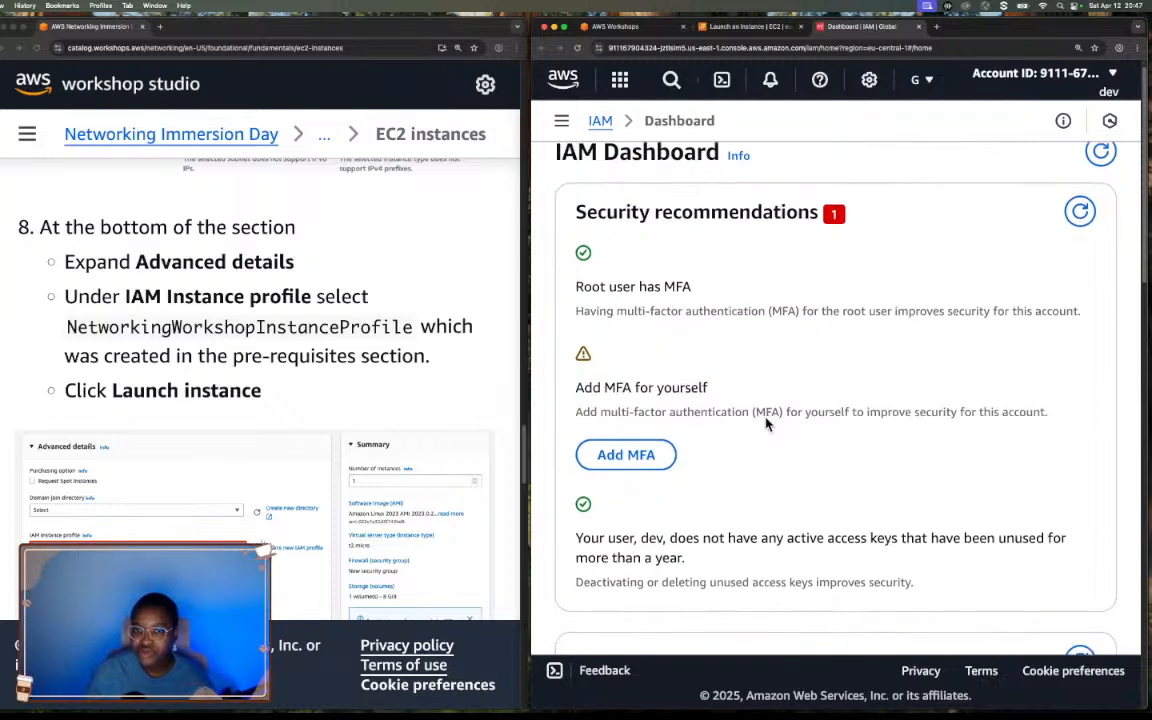
scroll(765, 423, down, 6)
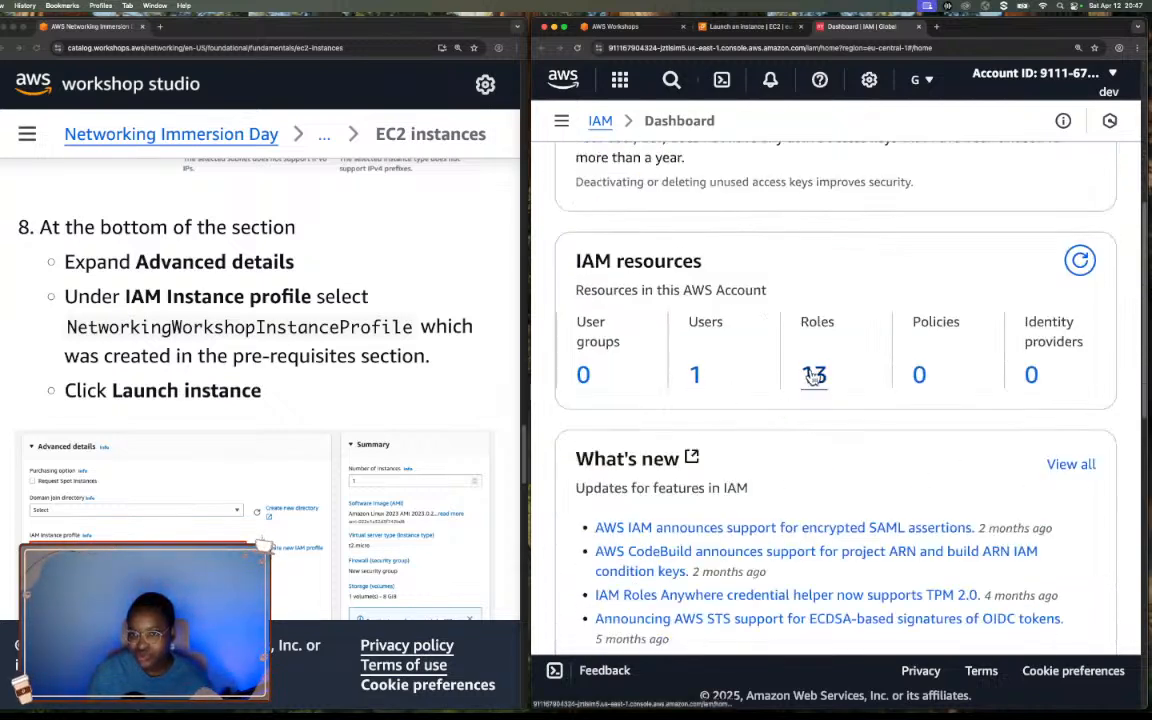
click(814, 375)
scroll(923, 486, down, 1)
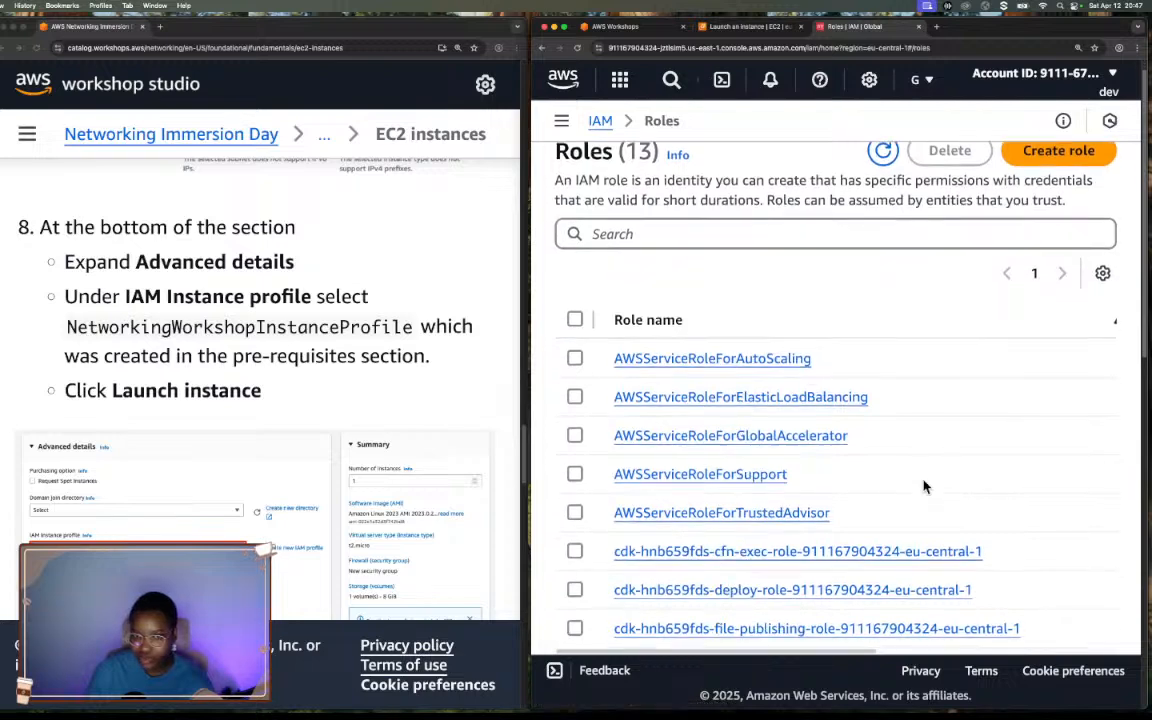
scroll(923, 486, down, 5)
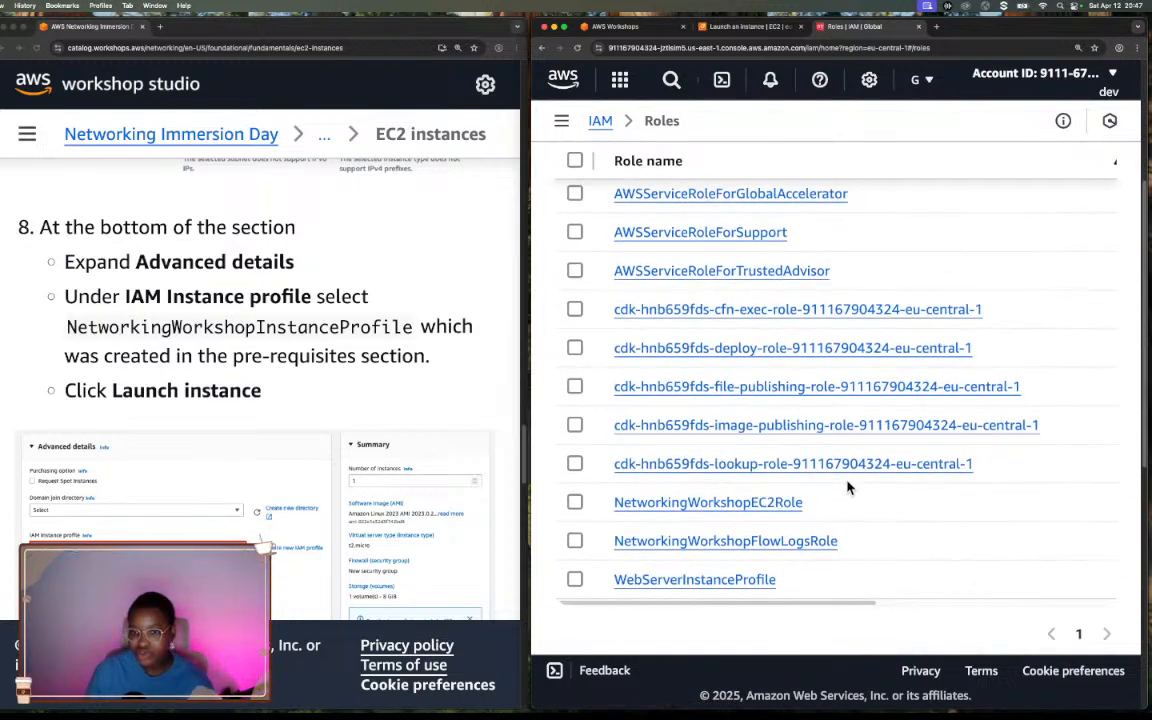
Recheck the profile selected on the launch page, filter the IAM roles by "Net" and open NetworkingWorkshopEC2Role.
click(748, 27)
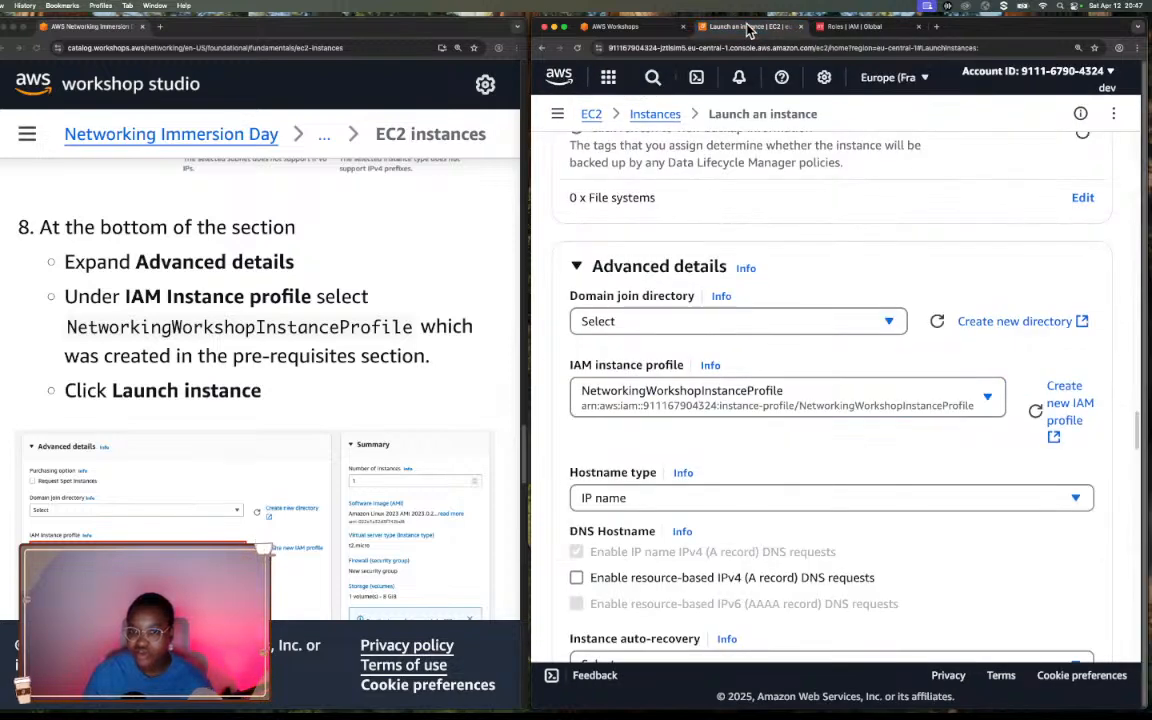
click(842, 28)
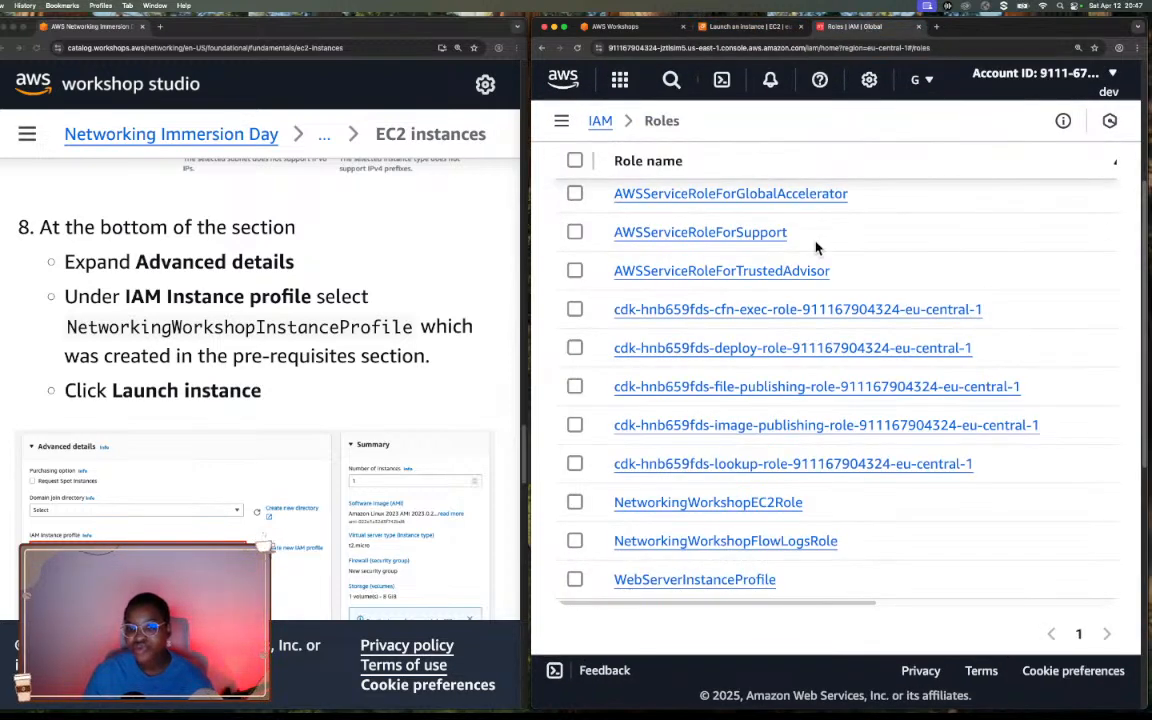
scroll(815, 247, up, 5)
click(774, 252)
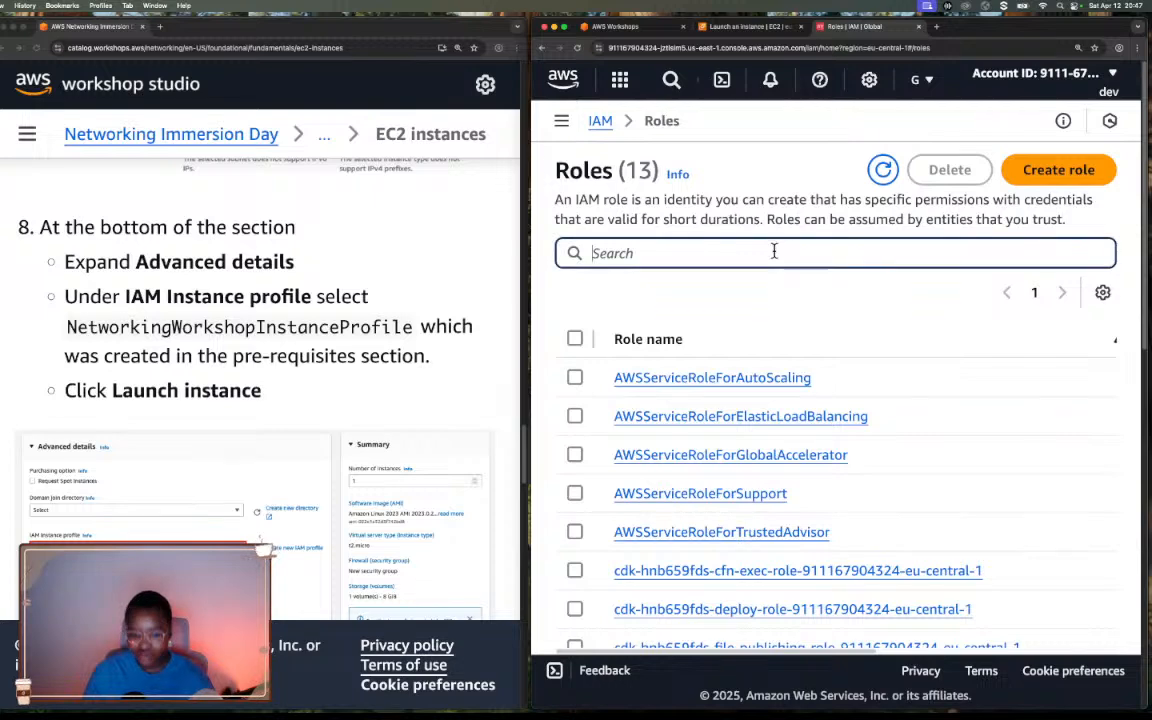
text(Net)
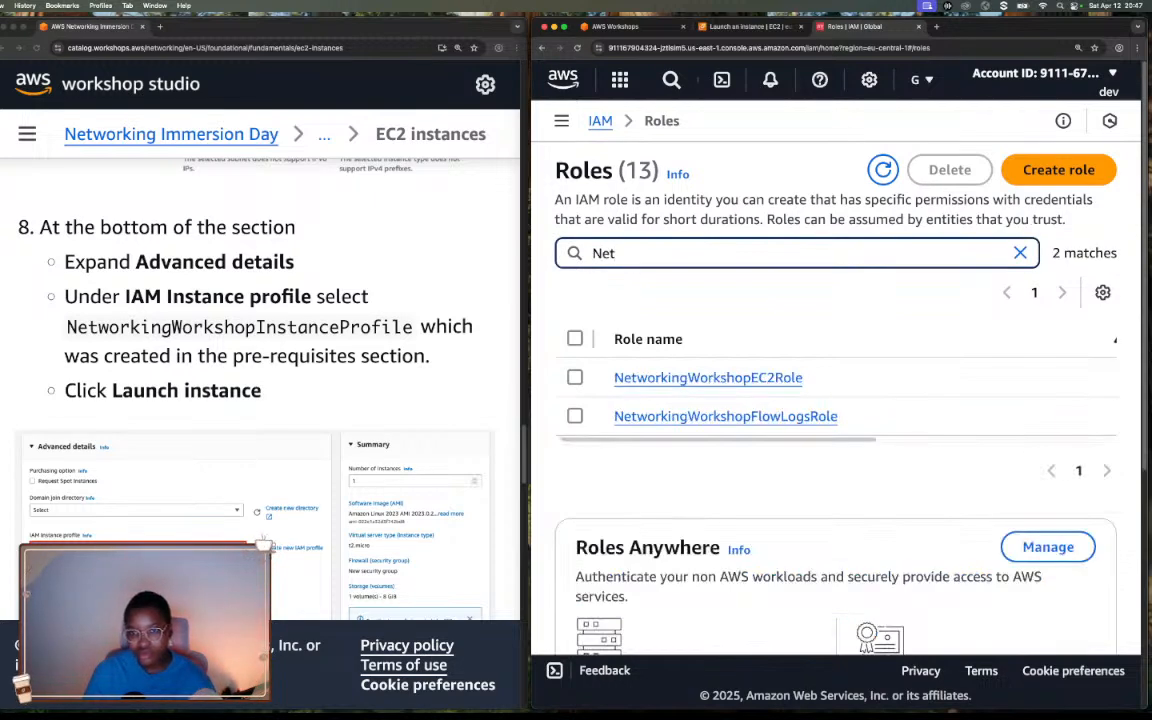
click(771, 378)
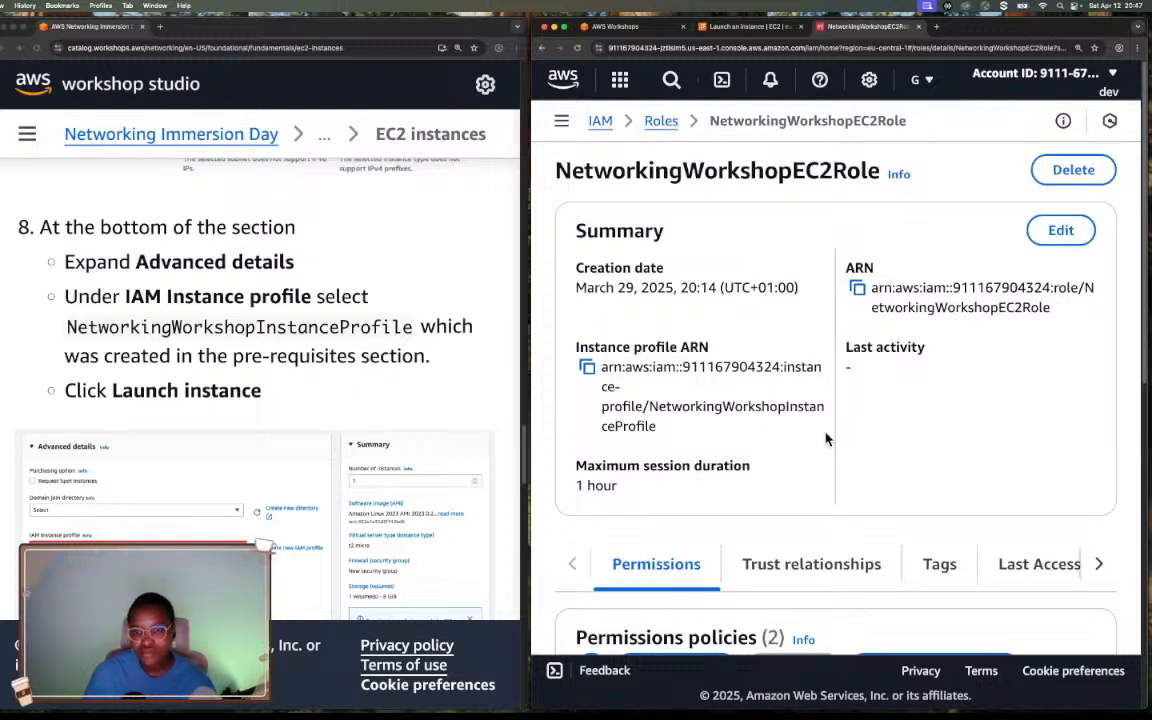
Examine the summary of NetworkingWorkshopEC2Role, comparing its role ARN with its instance profile ARN.
scroll(827, 439, down, 1)
scroll(827, 439, down, 1)
scroll(827, 439, down, 1)
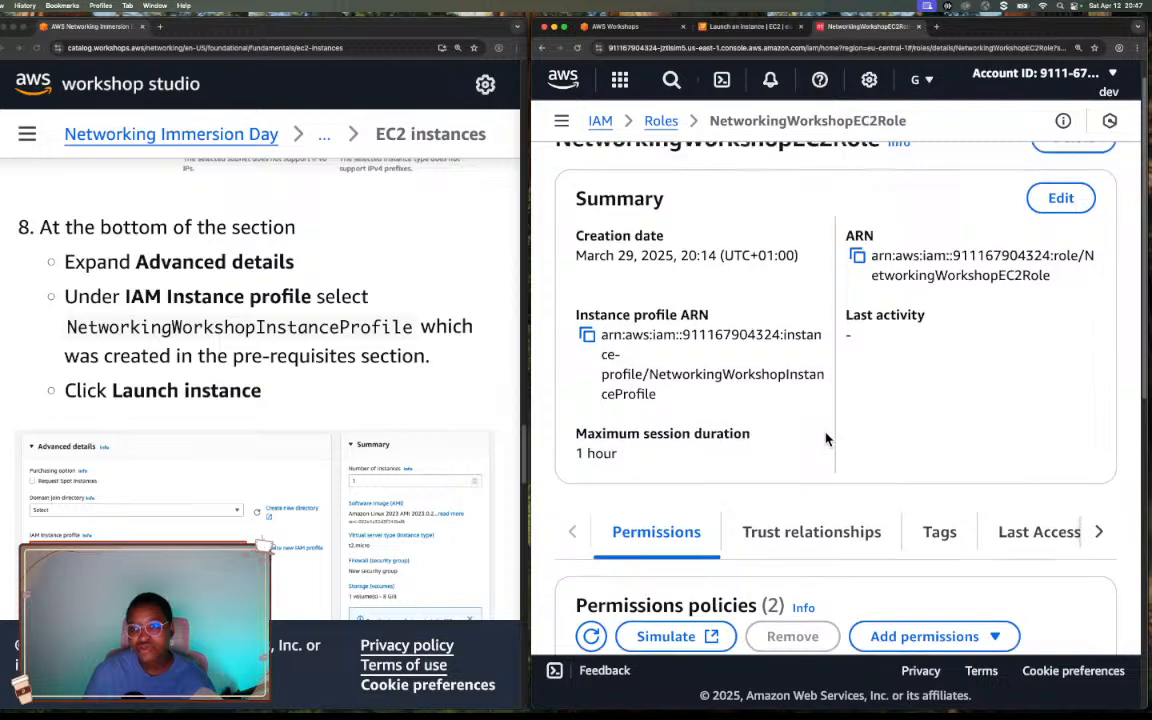
scroll(827, 439, up, 1)
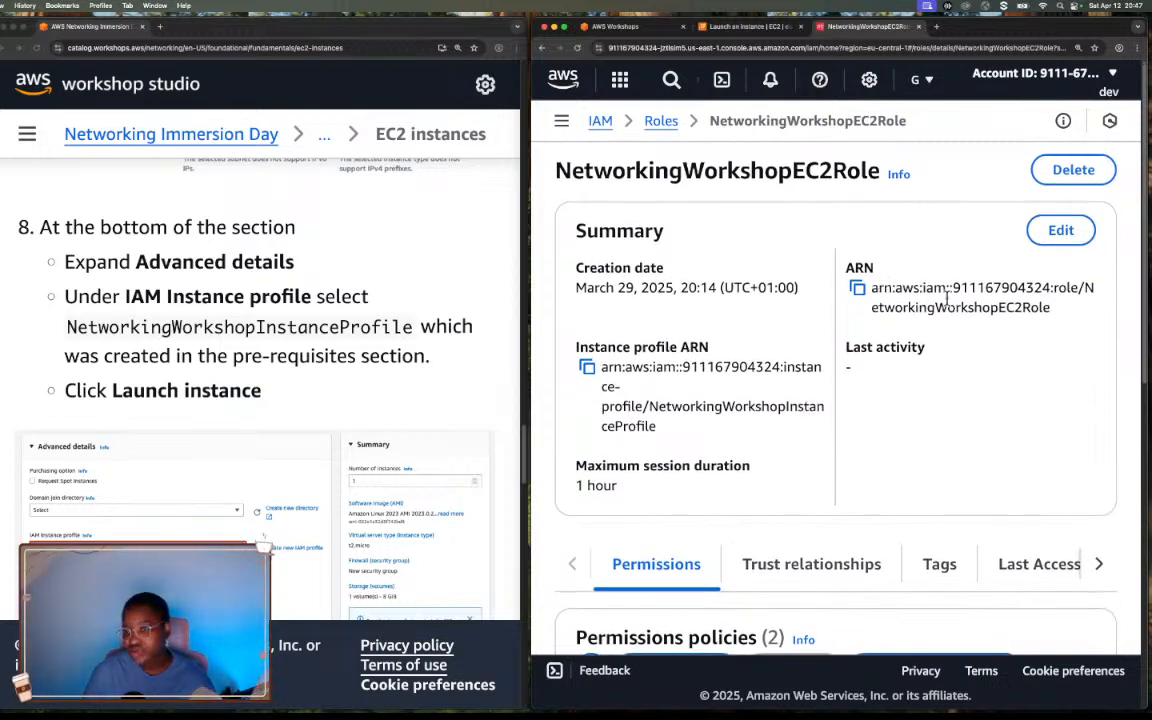
drag(869, 287, 1049, 304)
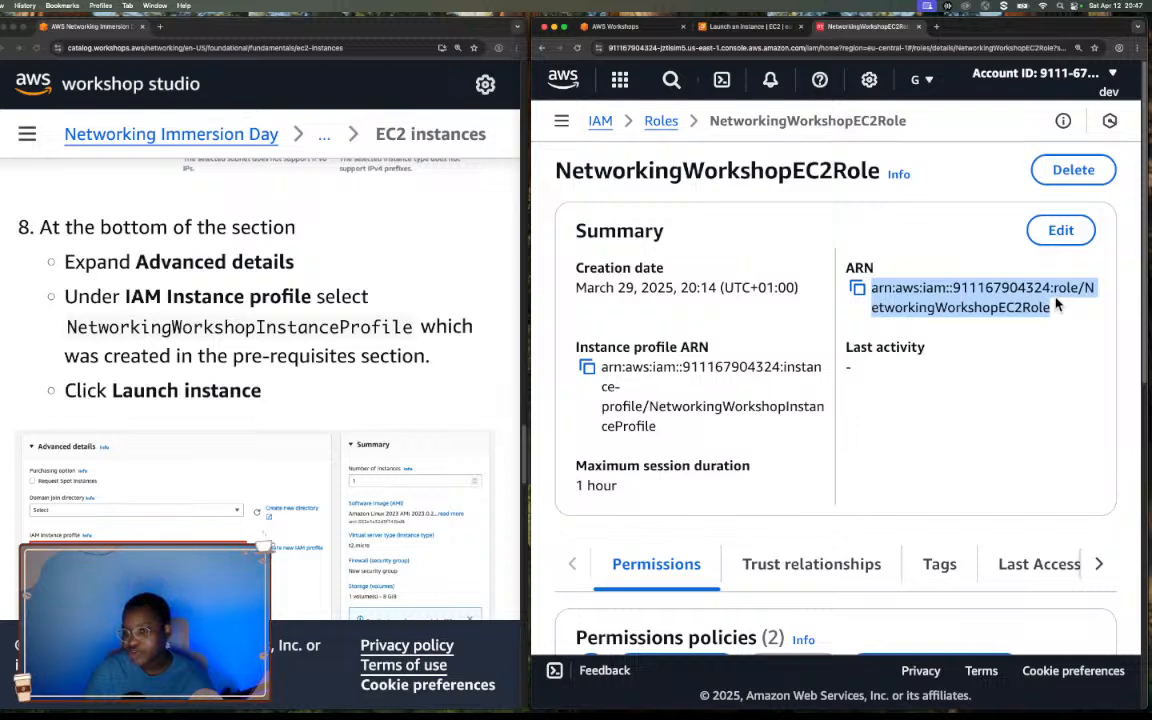
click(632, 346)
drag(603, 367, 838, 423)
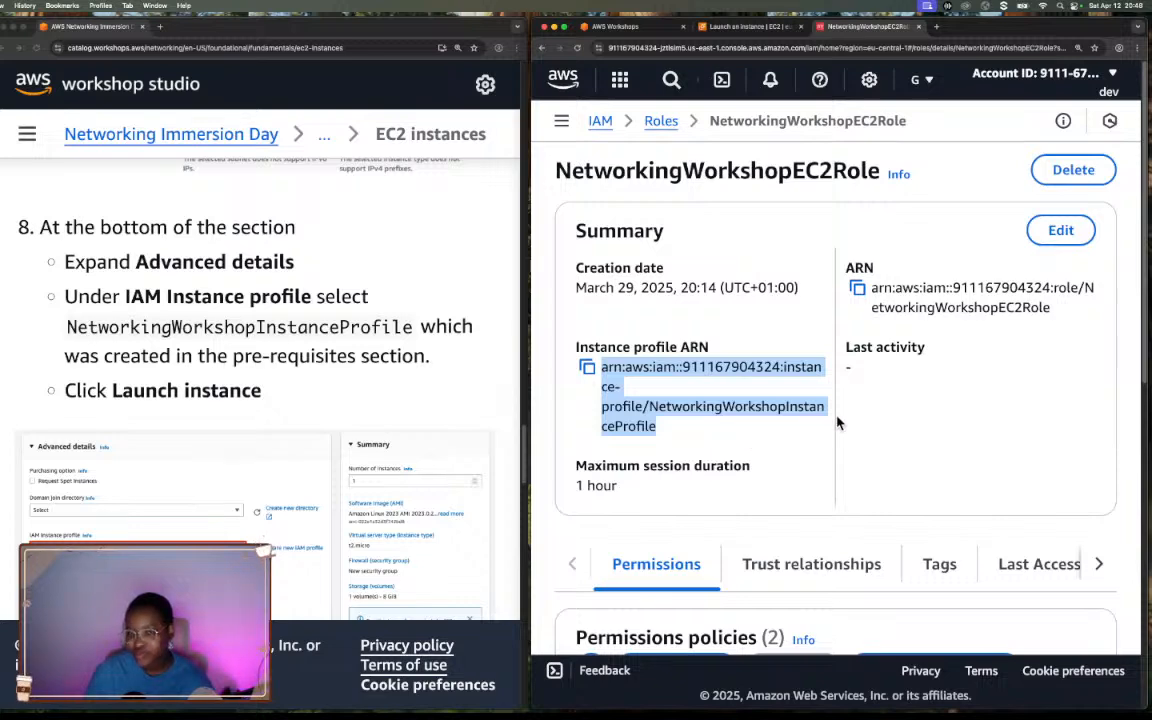
Review the permissions policies attached to NetworkingWorkshopEC2Role.
scroll(838, 423, down, 3)
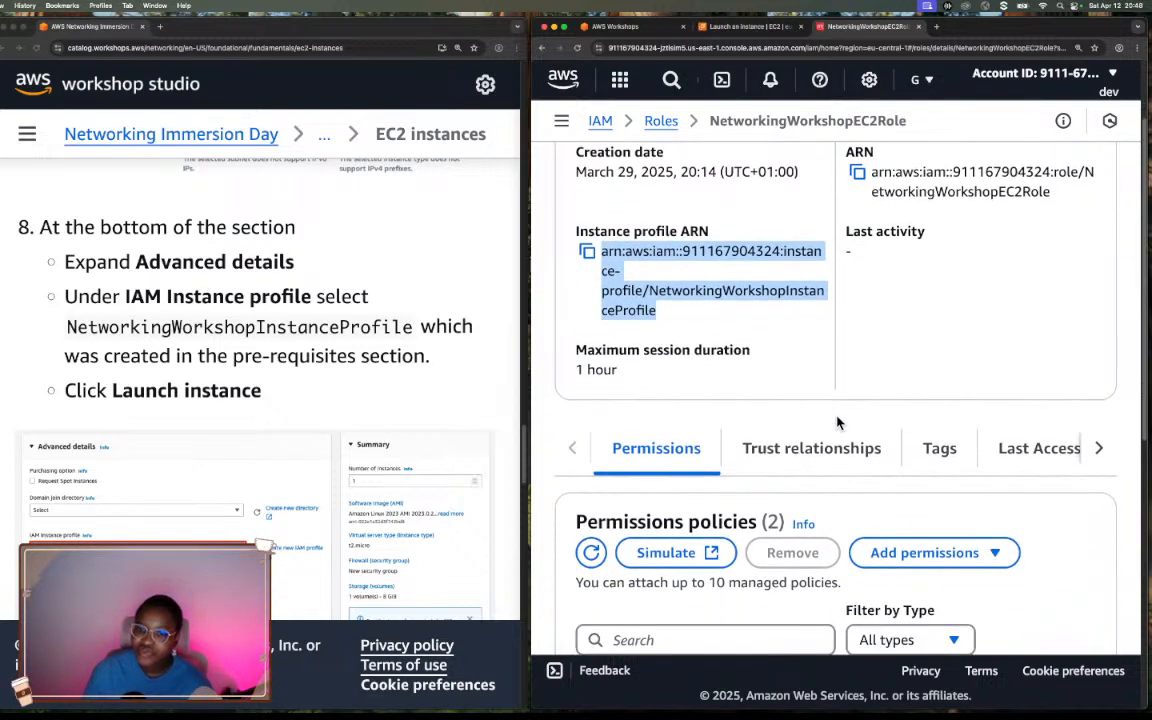
scroll(838, 423, down, 8)
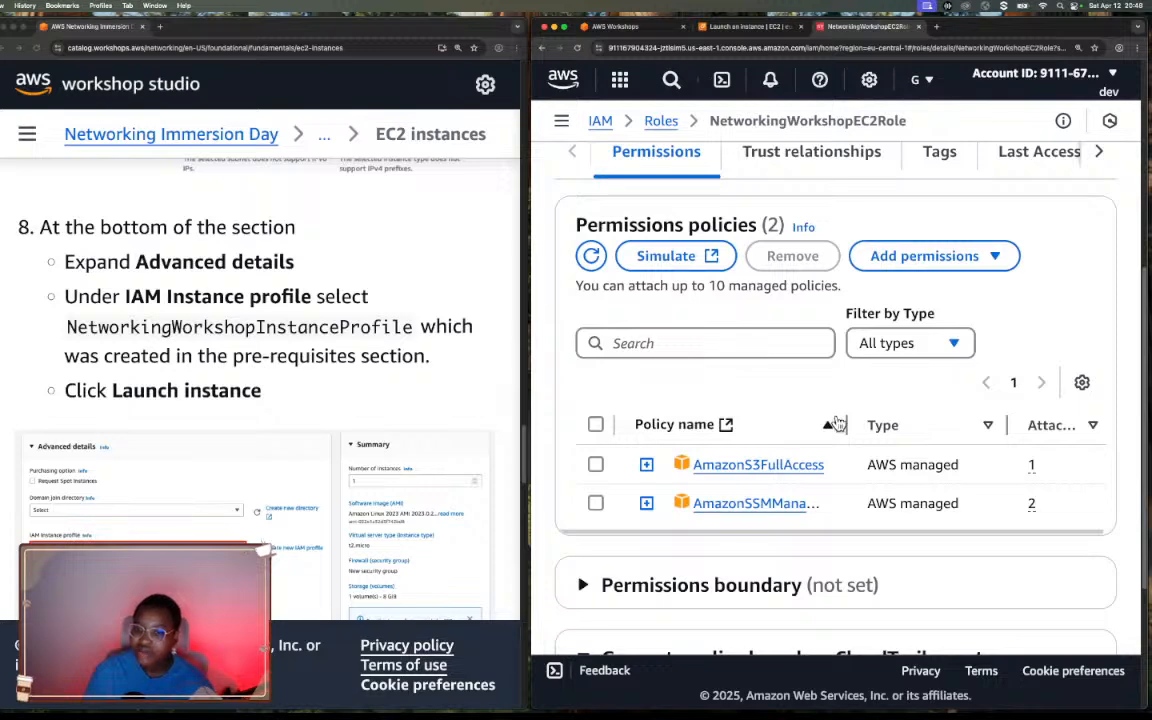
scroll(836, 422, down, 5)
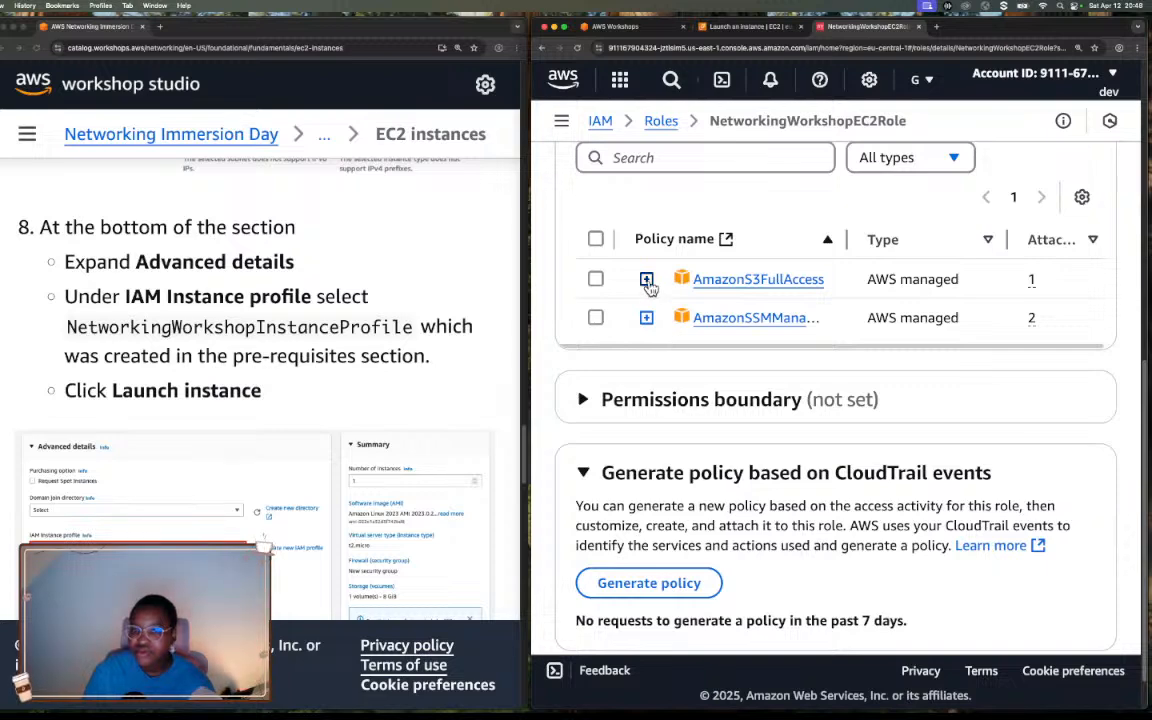
scroll(648, 287, up, 3)
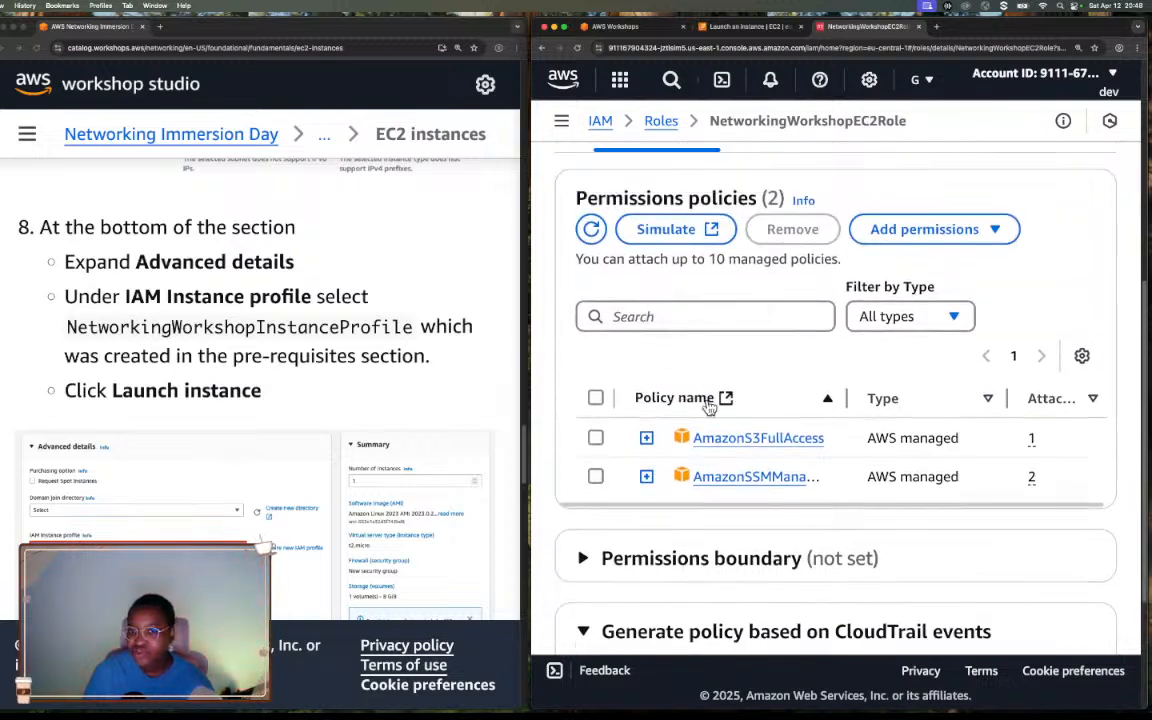
Expand the AmazonS3FullAccess policy attached to the role and read its JSON statement.
scroll(708, 405, up, 4)
scroll(707, 398, down, 5)
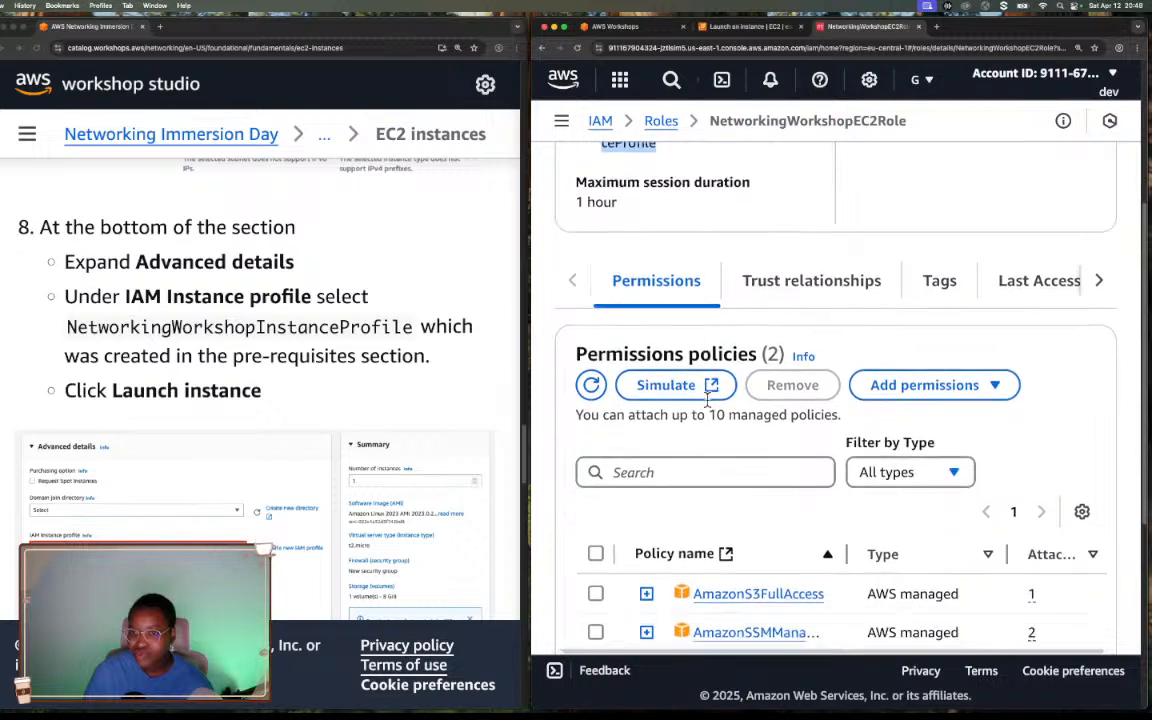
click(646, 393)
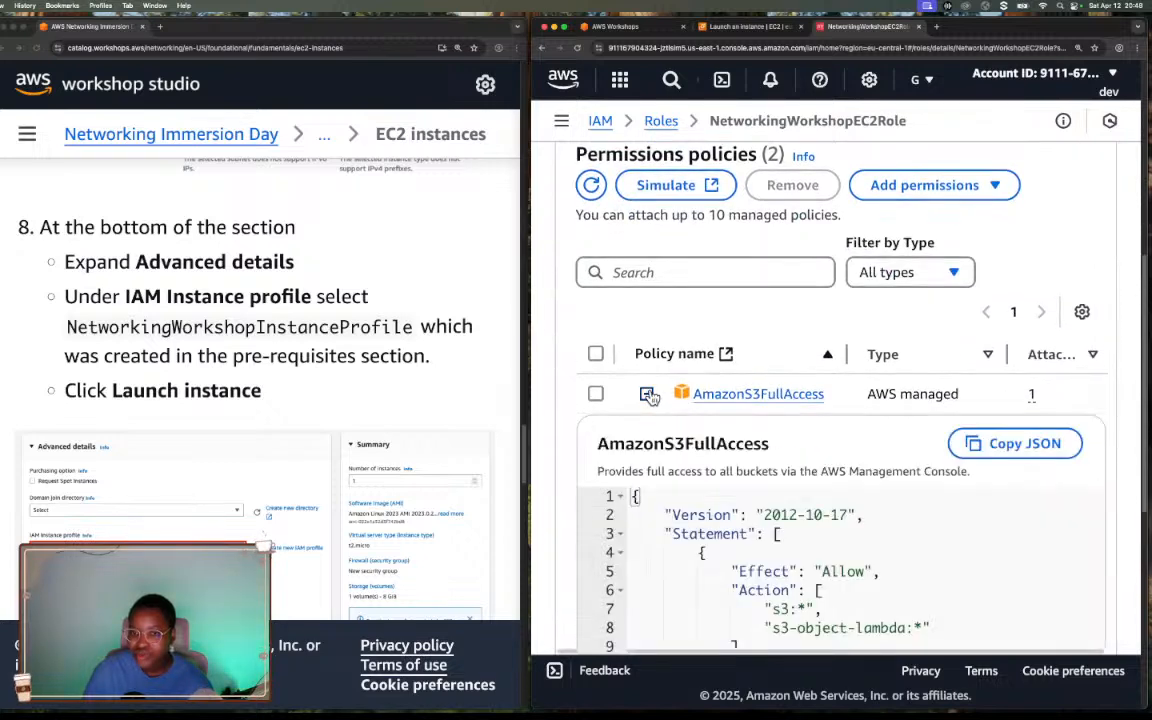
scroll(806, 453, down, 4)
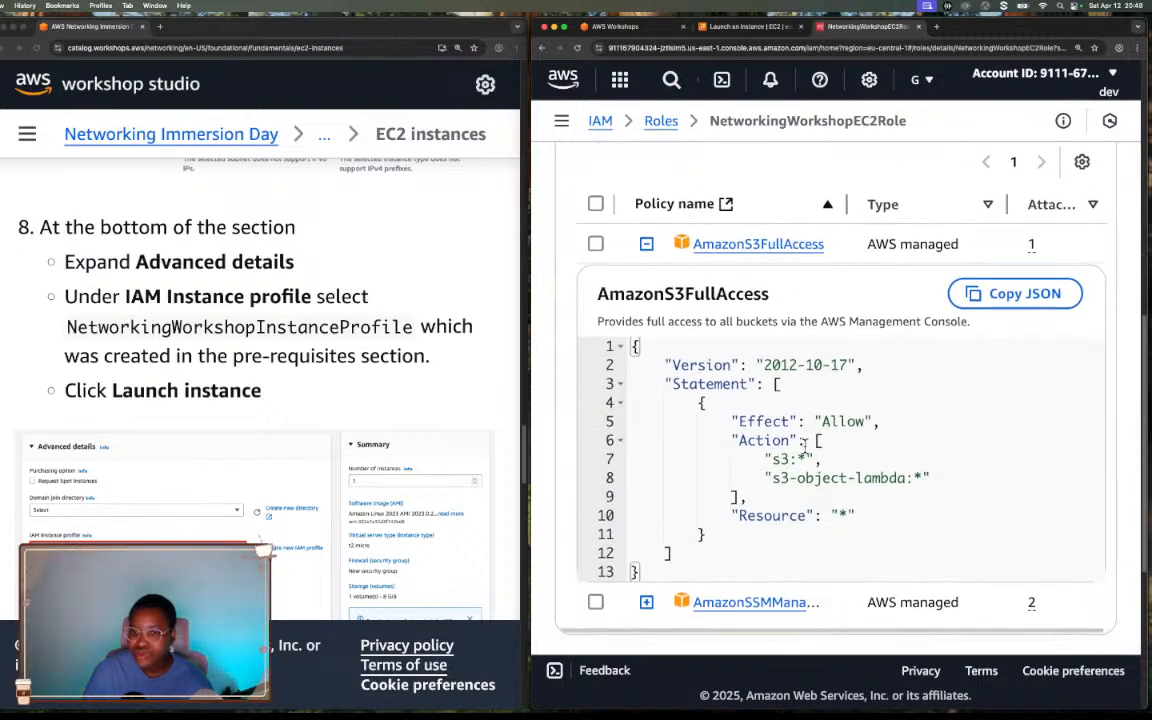
scroll(805, 445, down, 2)
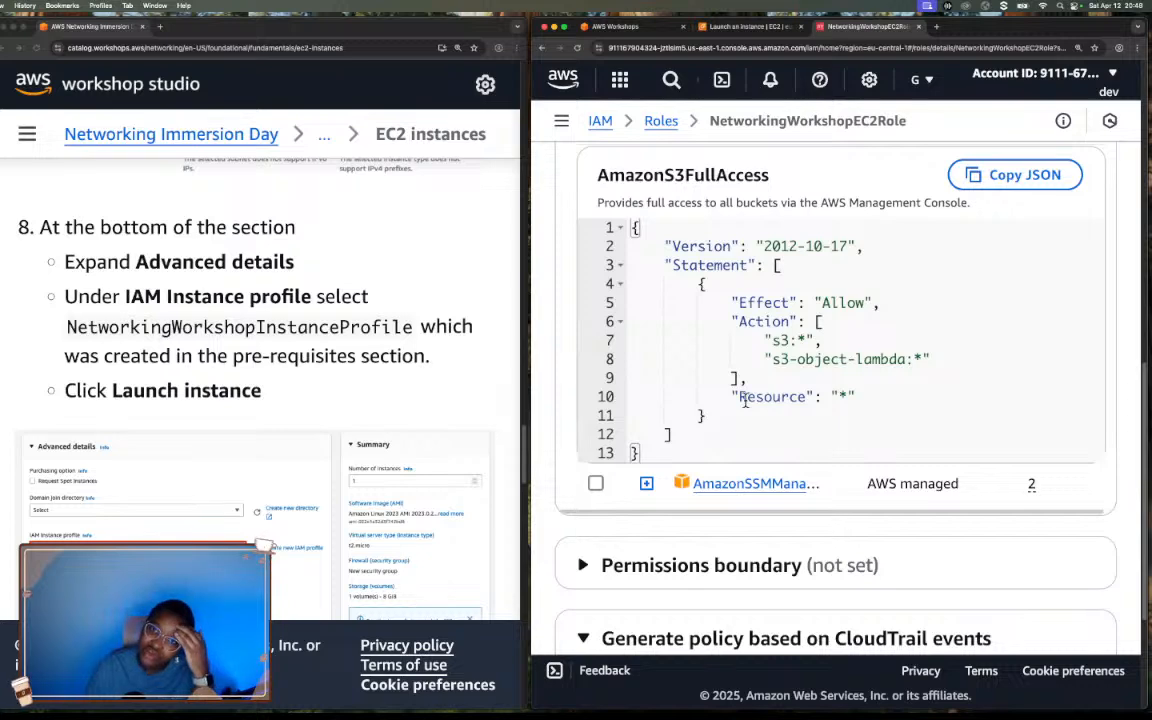
Expand the AmazonSSMManagedInstanceCore policy and review its description and the actions it allows.
click(646, 483)
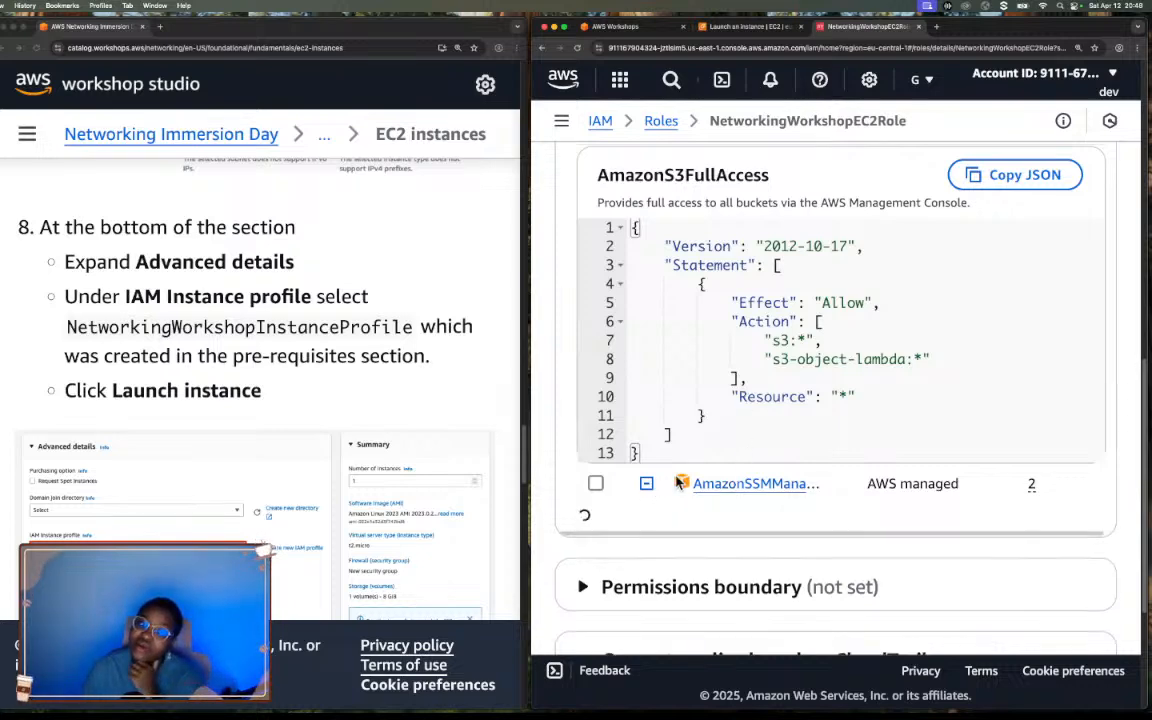
scroll(738, 460, down, 2)
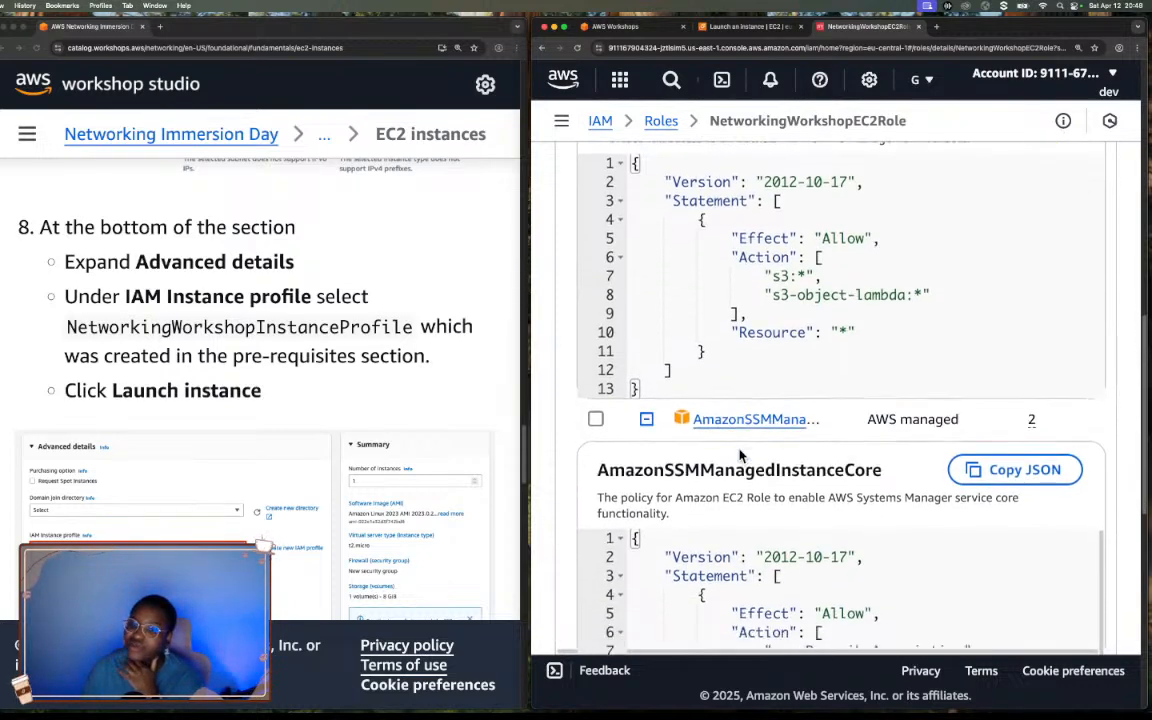
drag(598, 470, 845, 487)
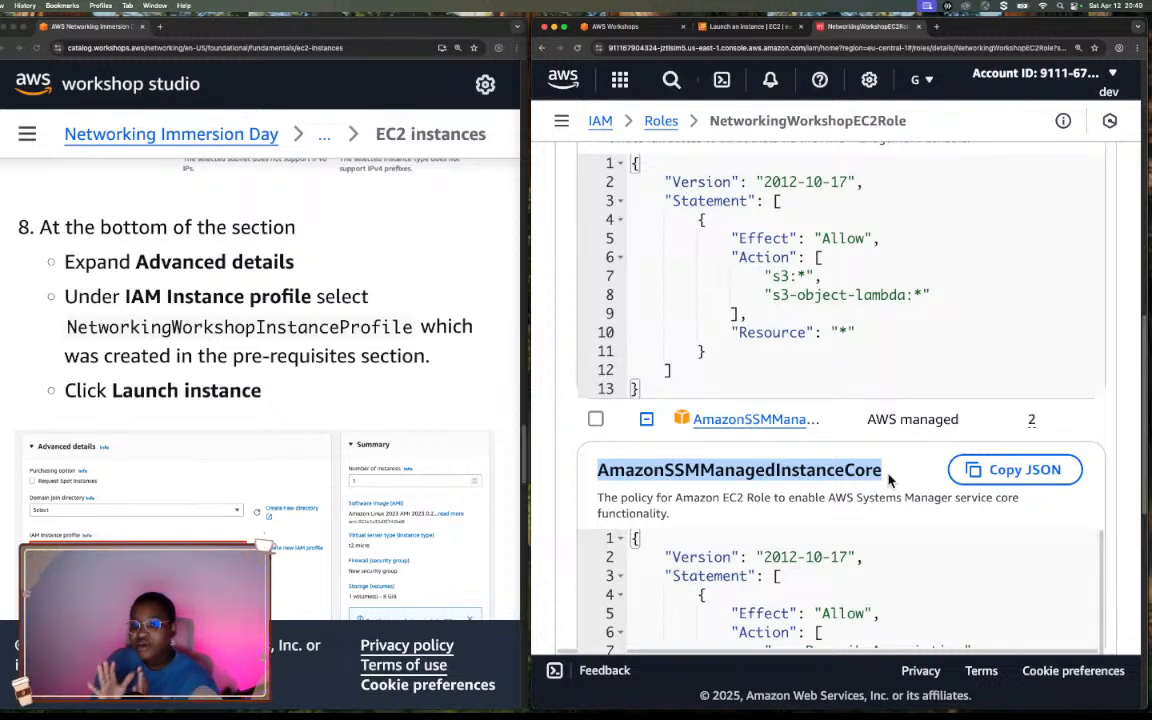
click(822, 486)
scroll(822, 486, down, 10)
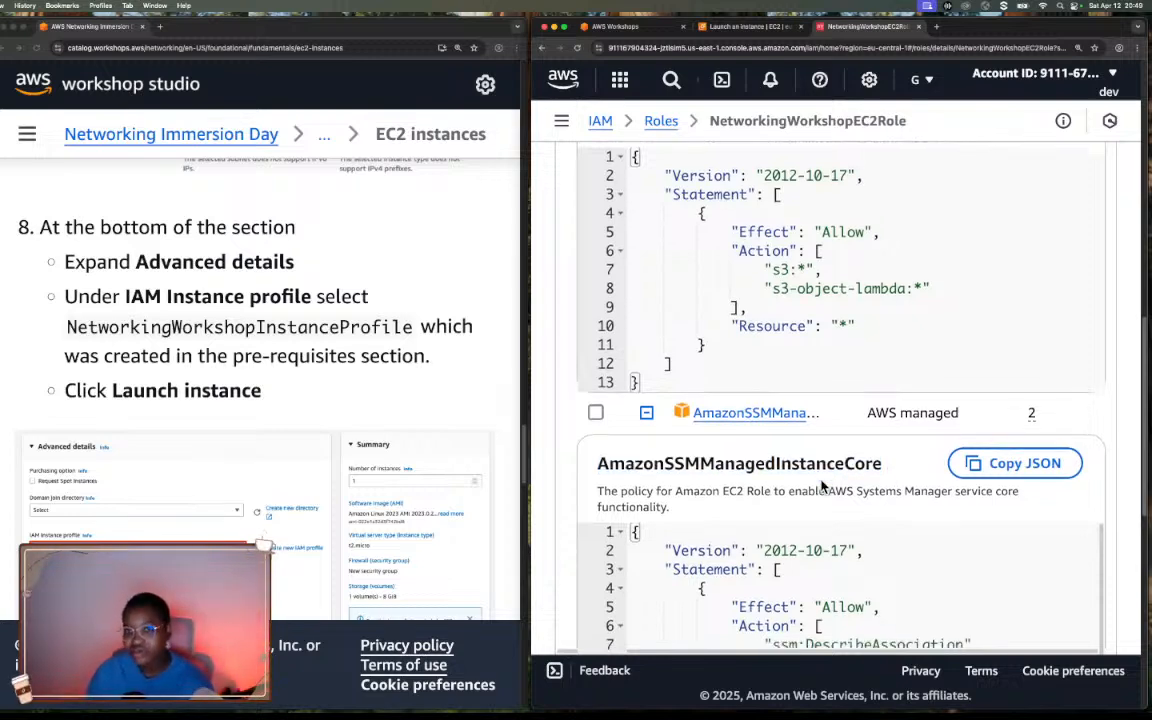
scroll(822, 486, up, 2)
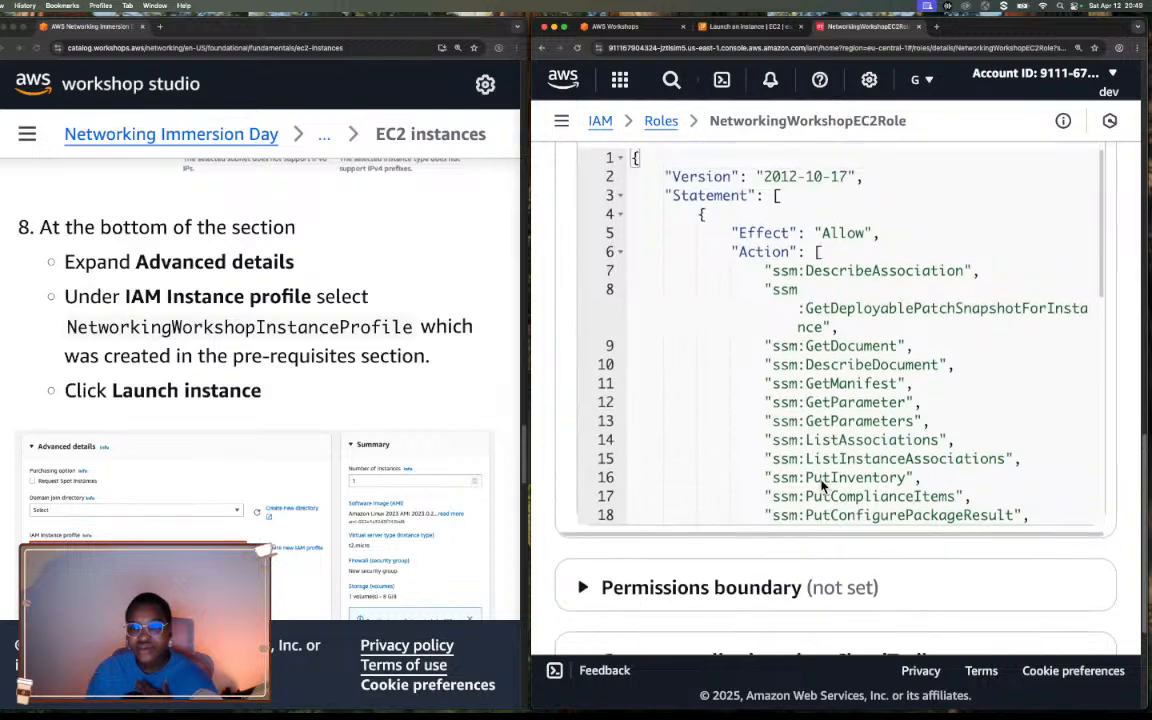
scroll(822, 486, down, 2)
scroll(821, 483, up, 8)
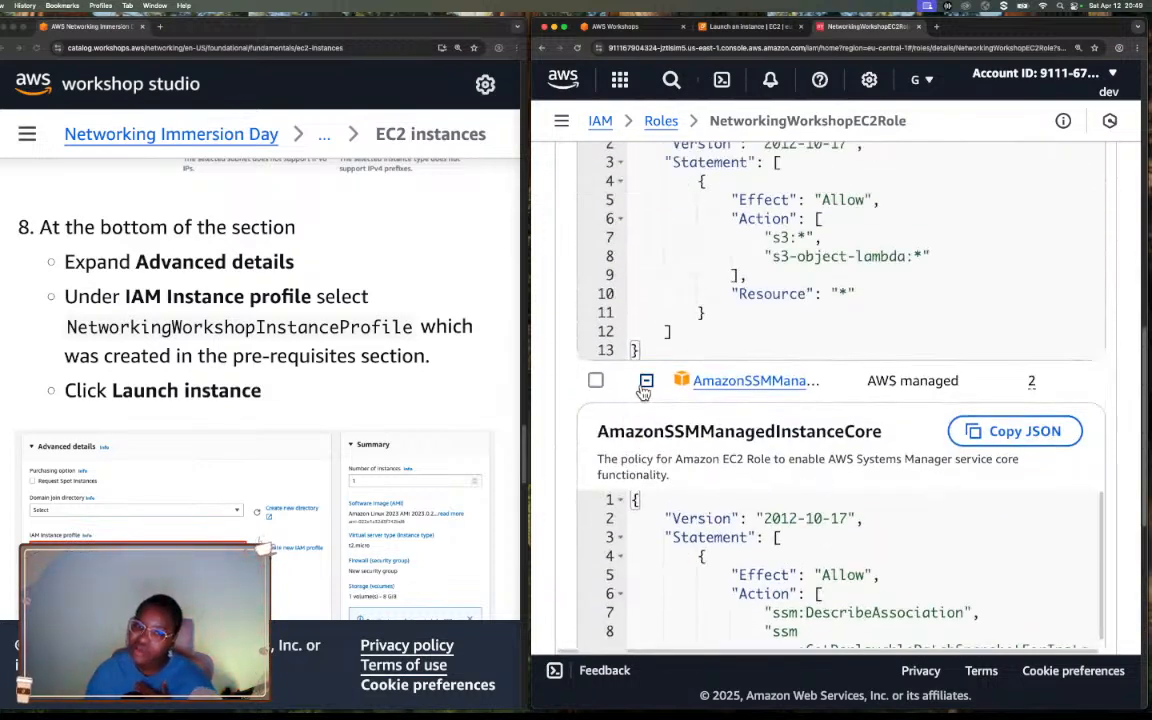
Collapse both policy documents and widen the Policy name column to fit the full policy names.
click(646, 380)
scroll(689, 415, down, 1)
scroll(689, 415, up, 3)
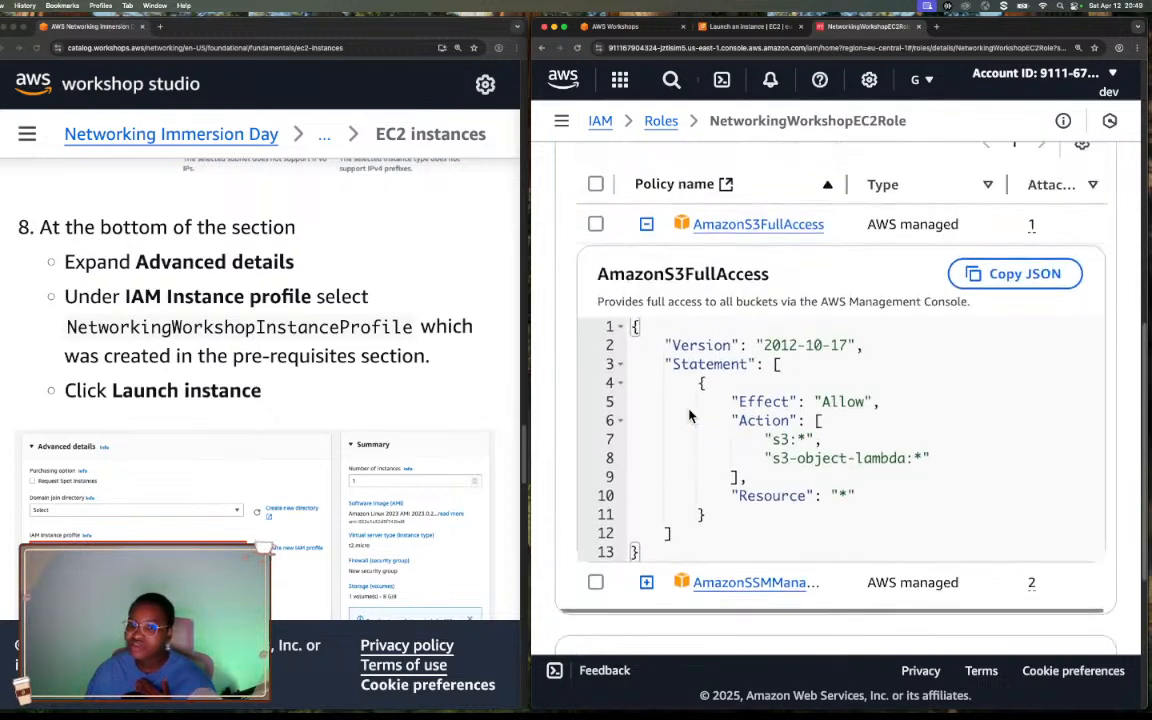
click(646, 231)
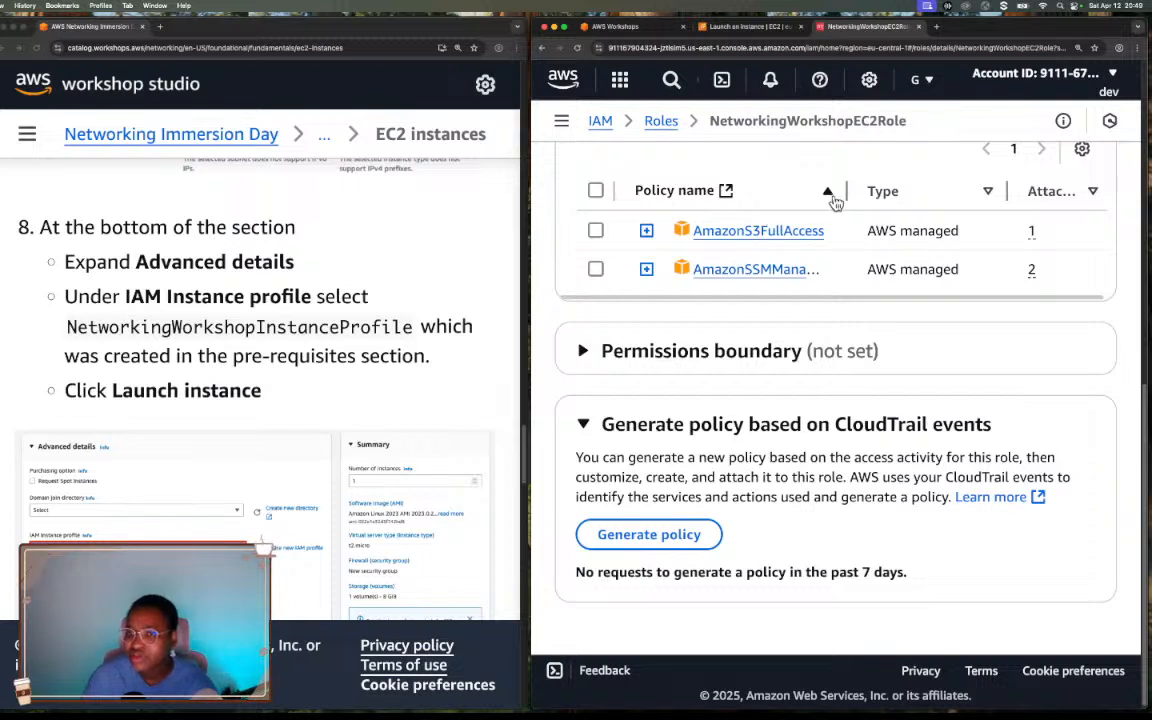
drag(848, 190, 955, 199)
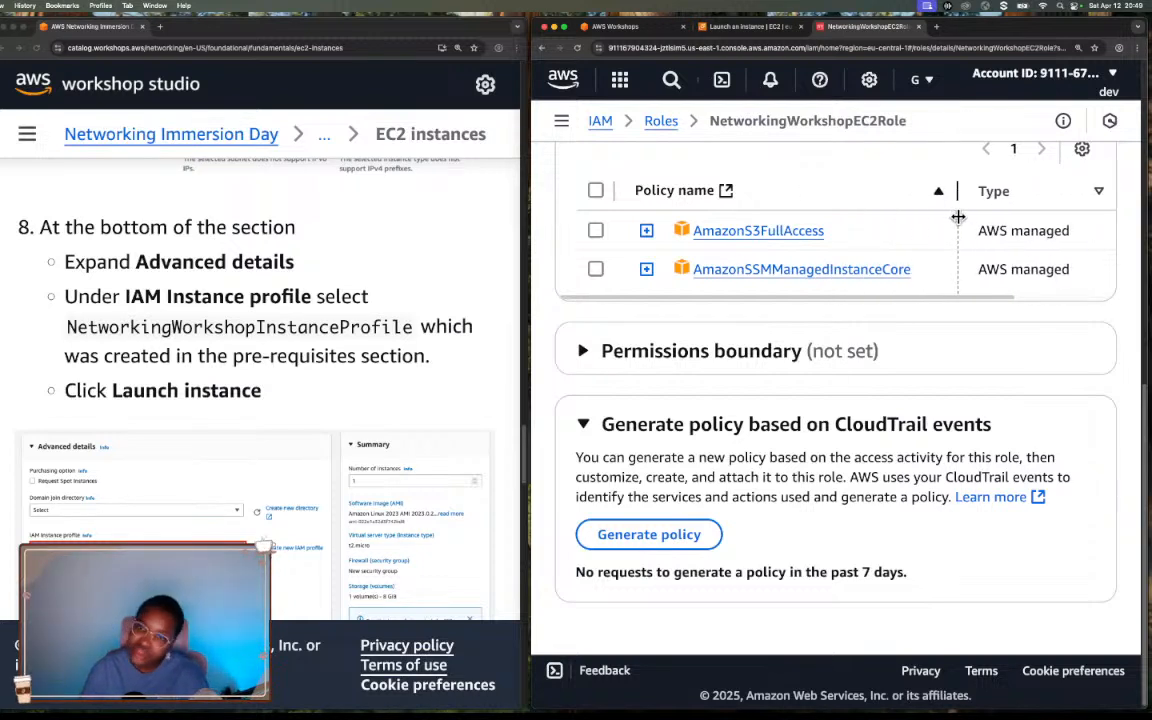
scroll(830, 305, right, 3)
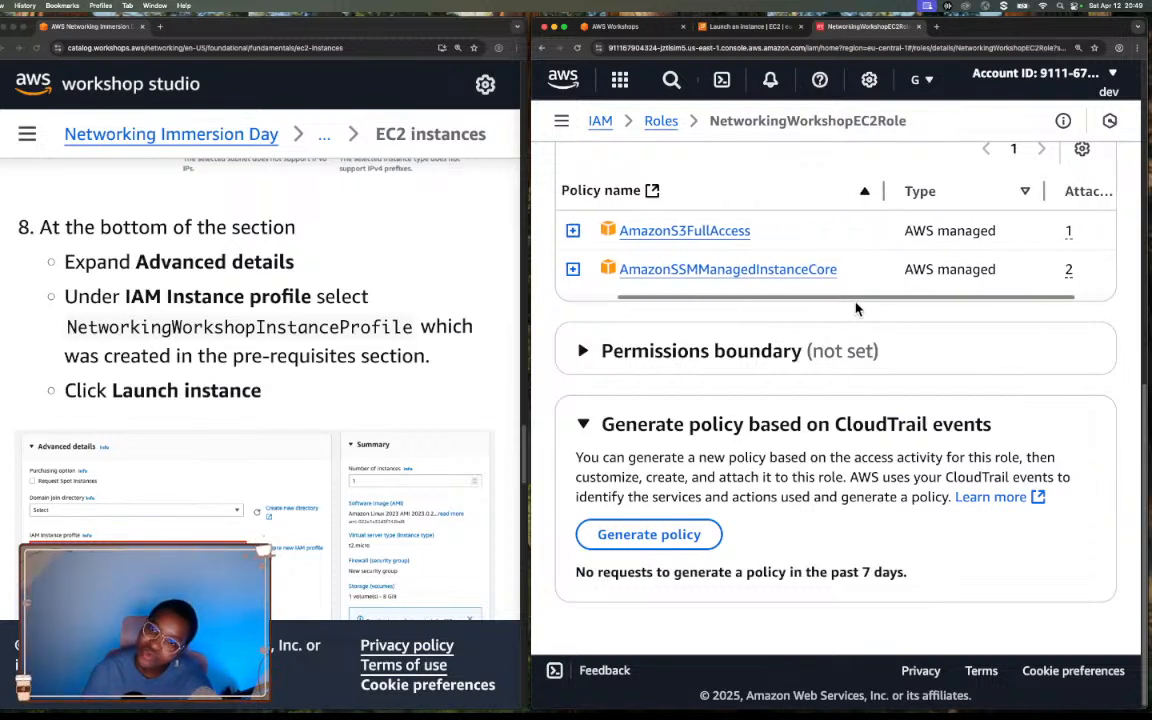
scroll(856, 306, left, 3)
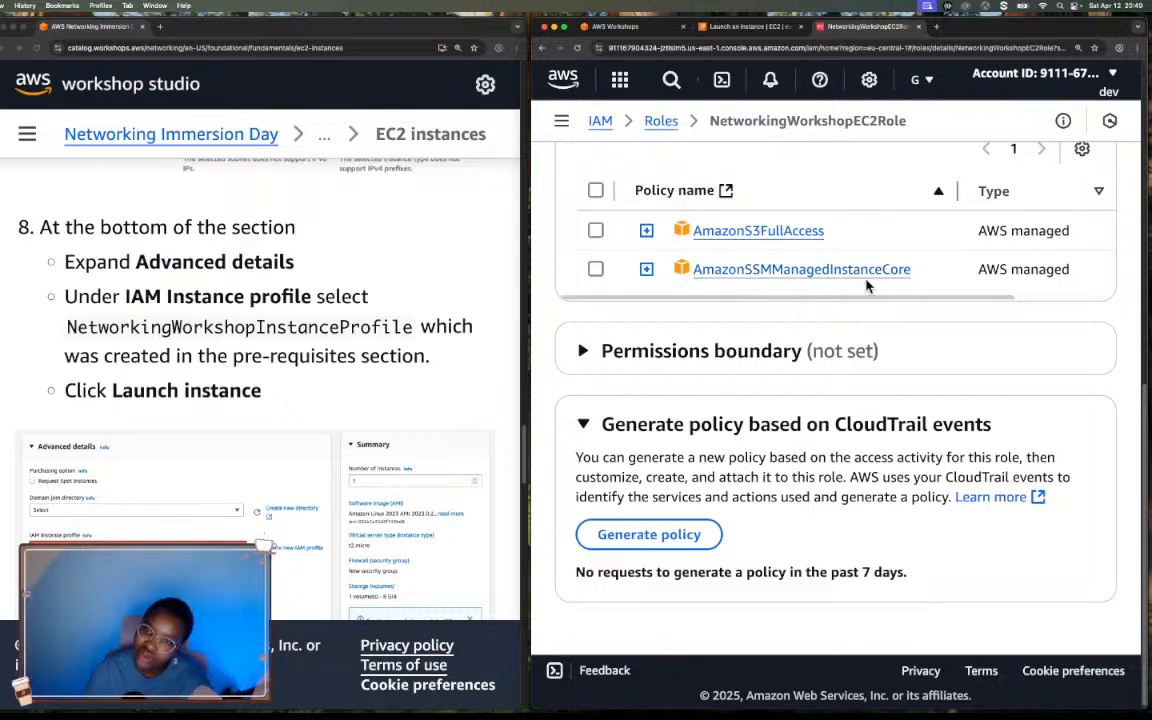
scroll(866, 286, up, 3)
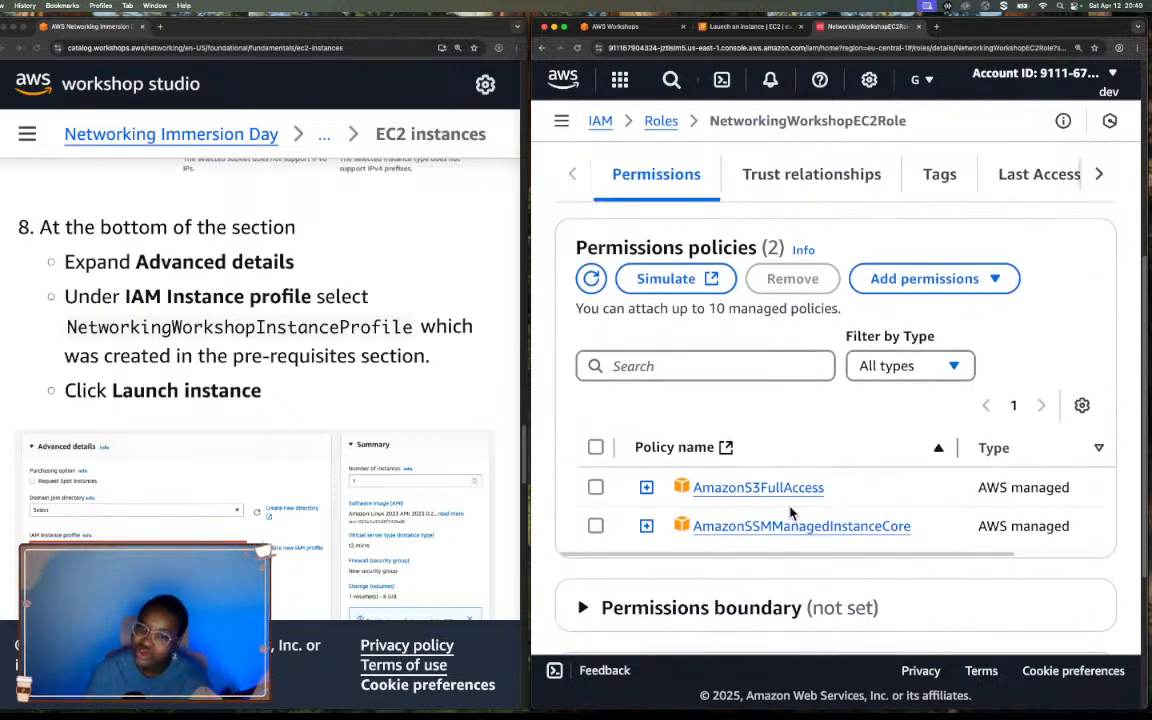
scroll(708, 231, down, 1)
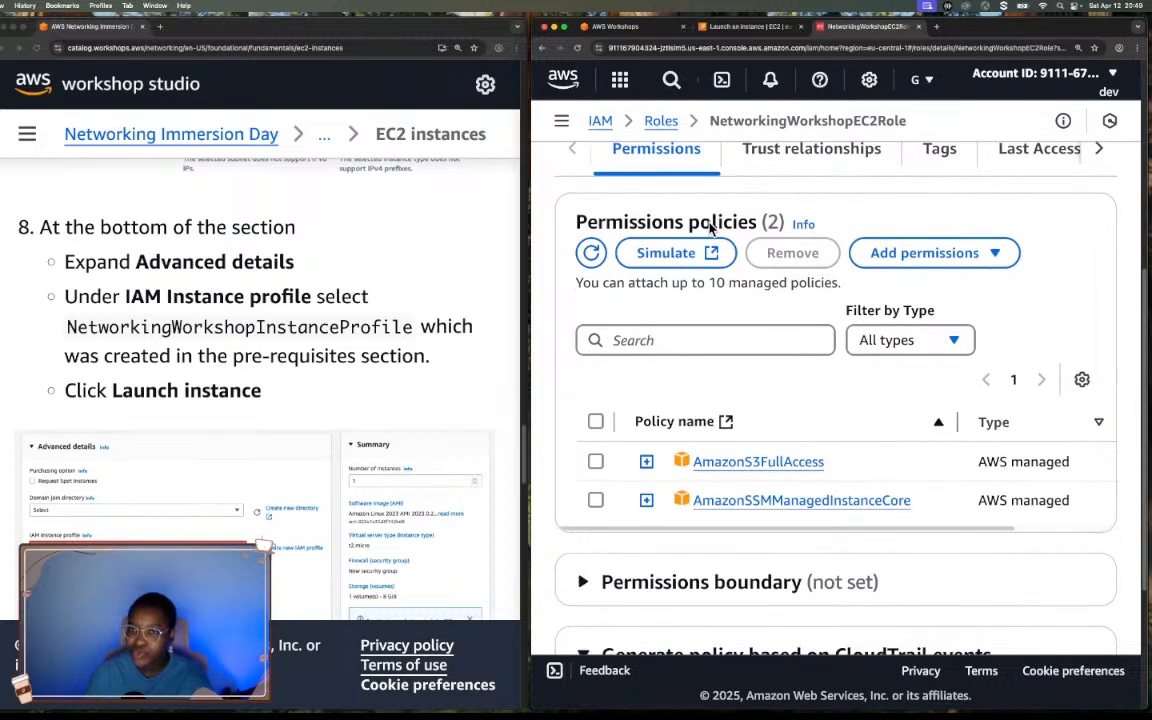
Open the role's trust relationships and examine the effect, service principal and action of the trusted entities policy.
scroll(710, 228, up, 3)
click(816, 400)
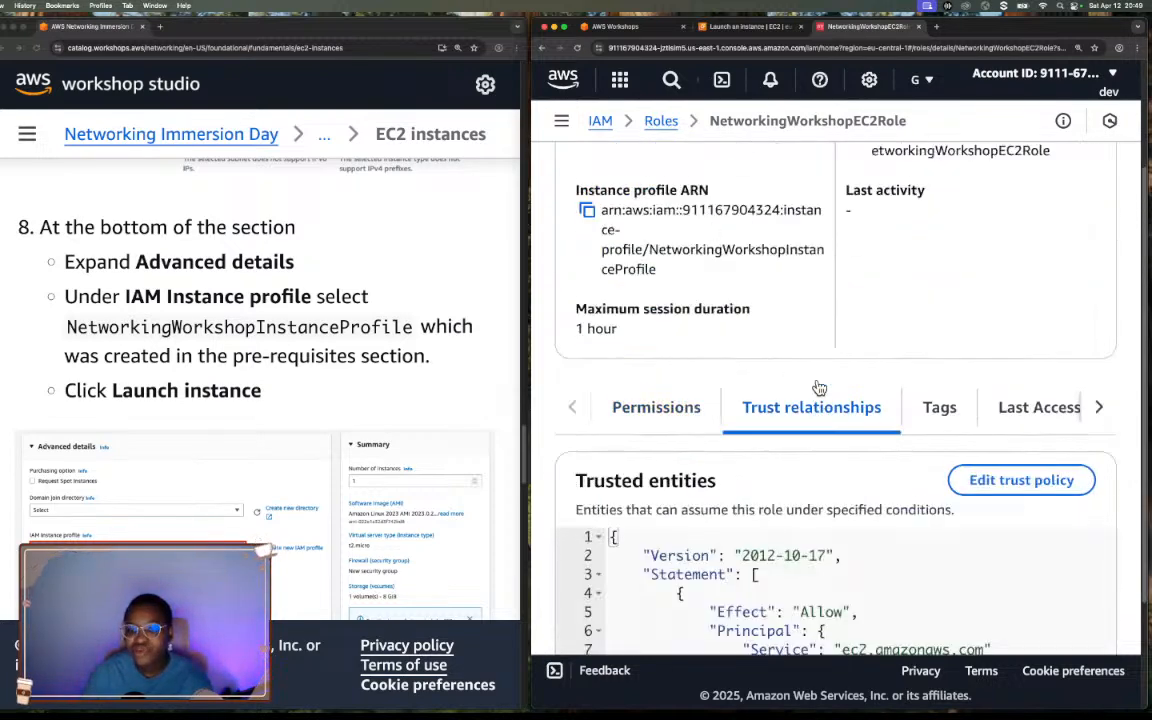
scroll(818, 387, down, 2)
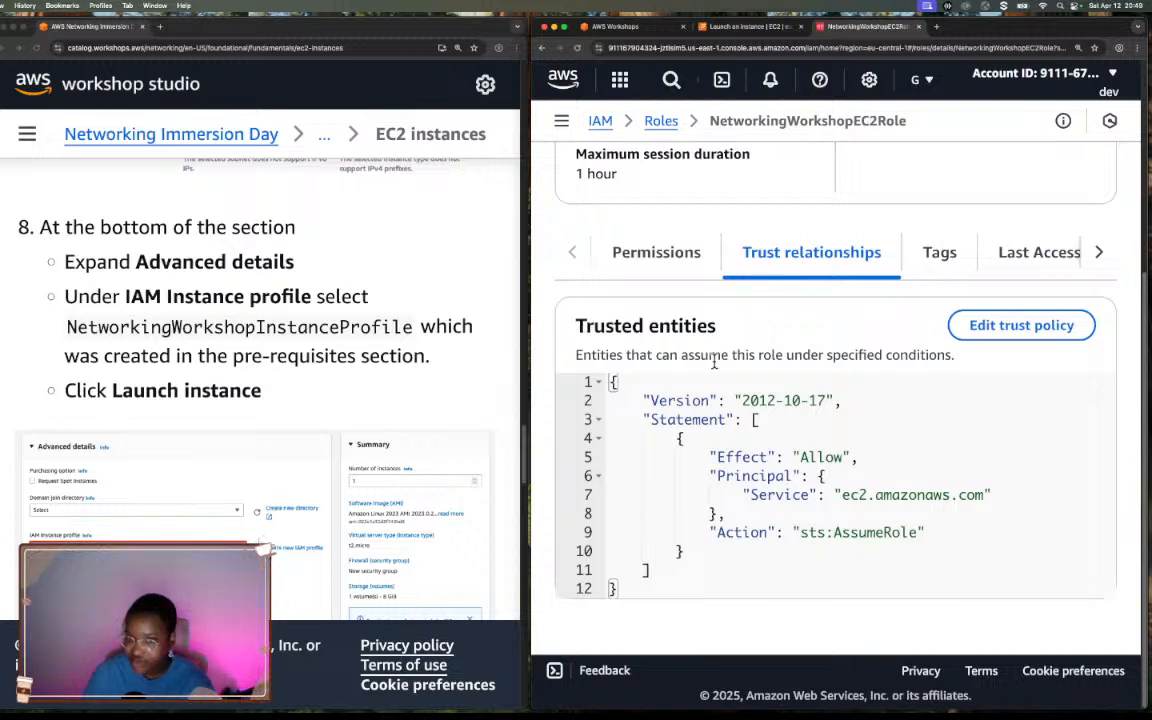
drag(868, 499, 989, 501)
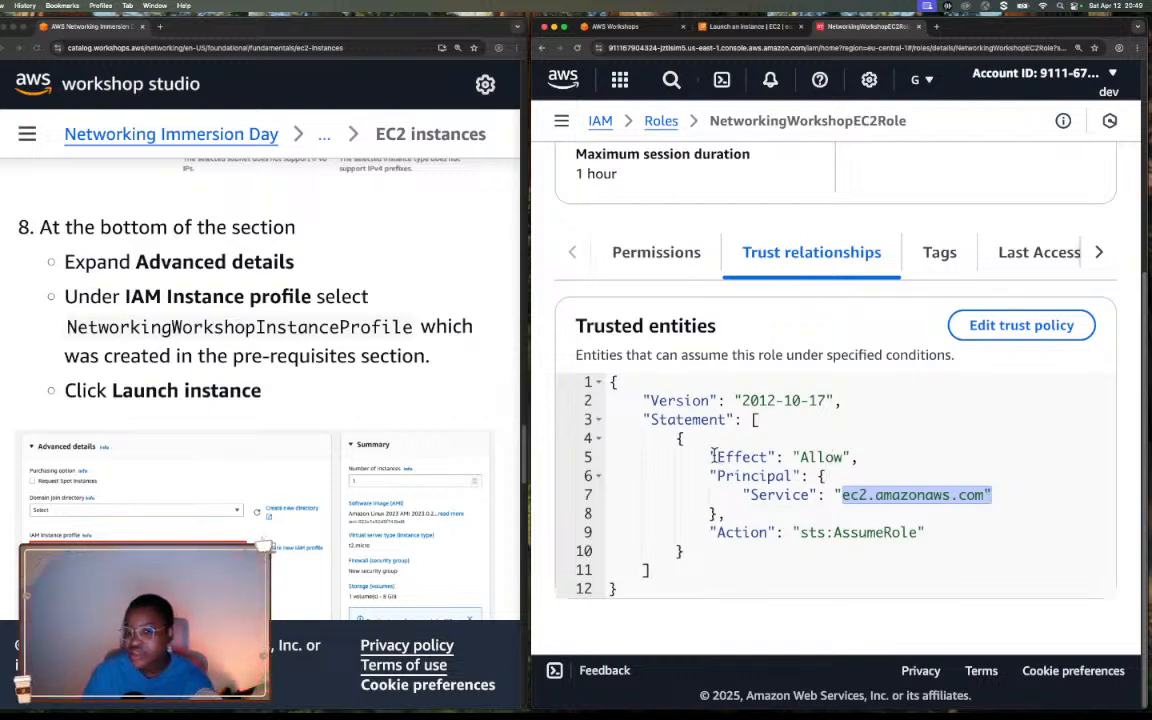
drag(716, 457, 800, 457)
drag(709, 476, 1001, 488)
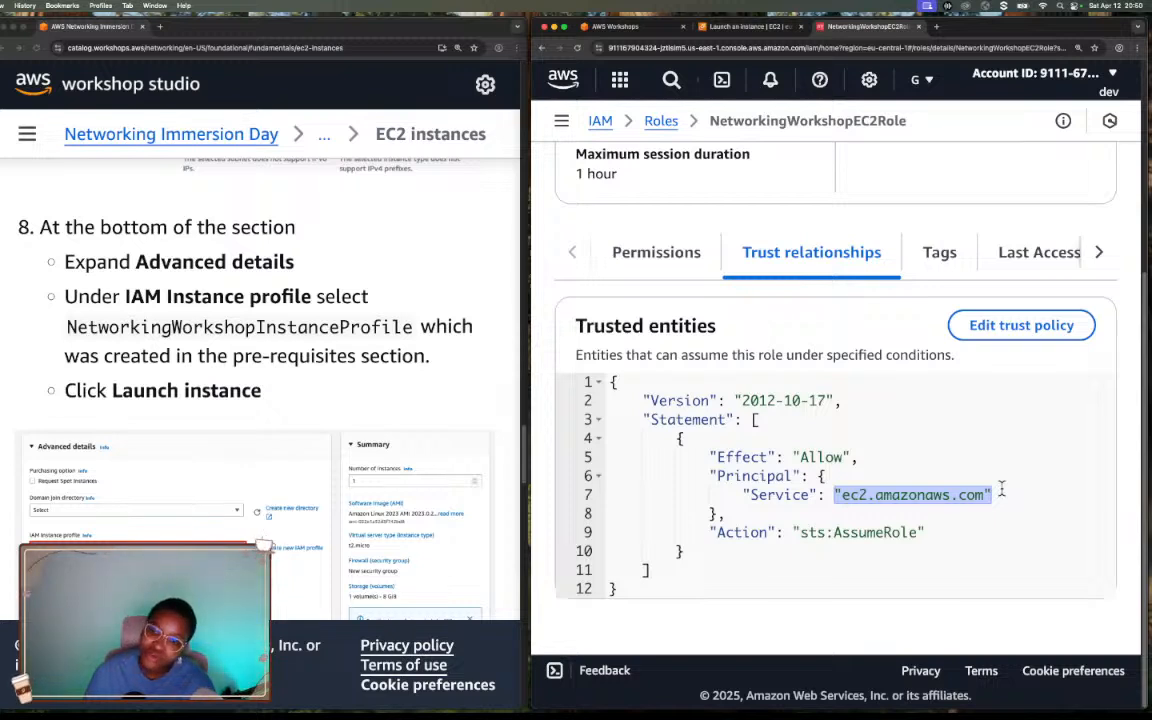
drag(710, 532, 930, 535)
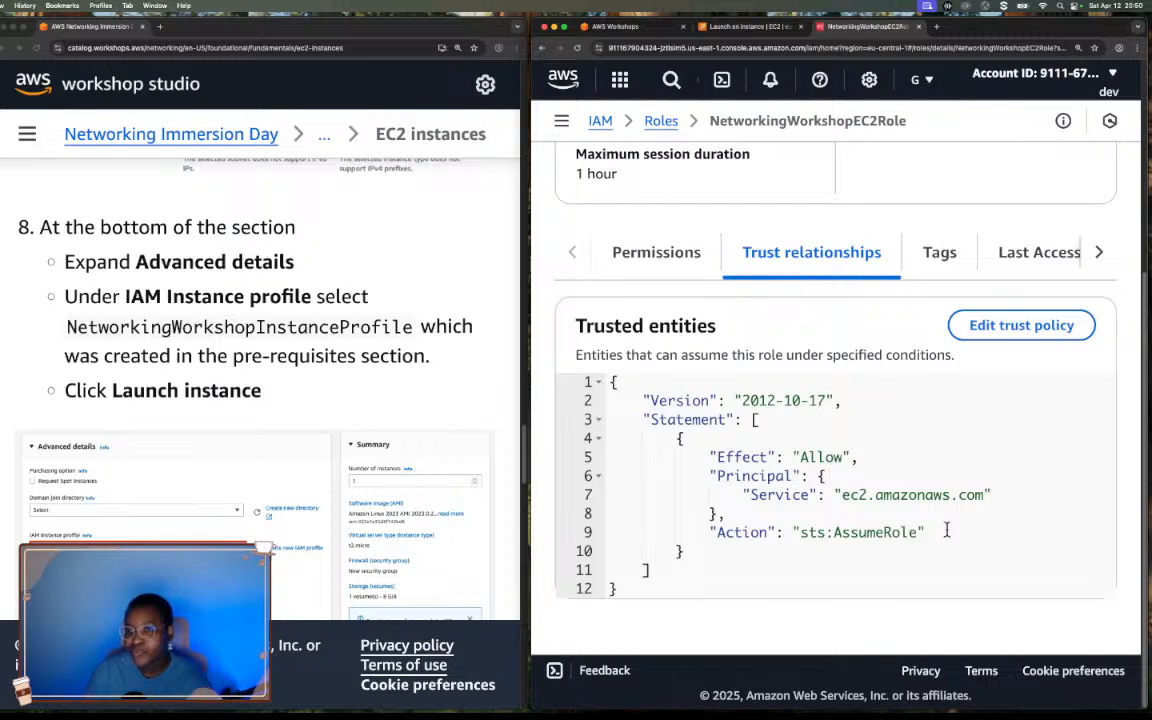
scroll(946, 531, up, 5)
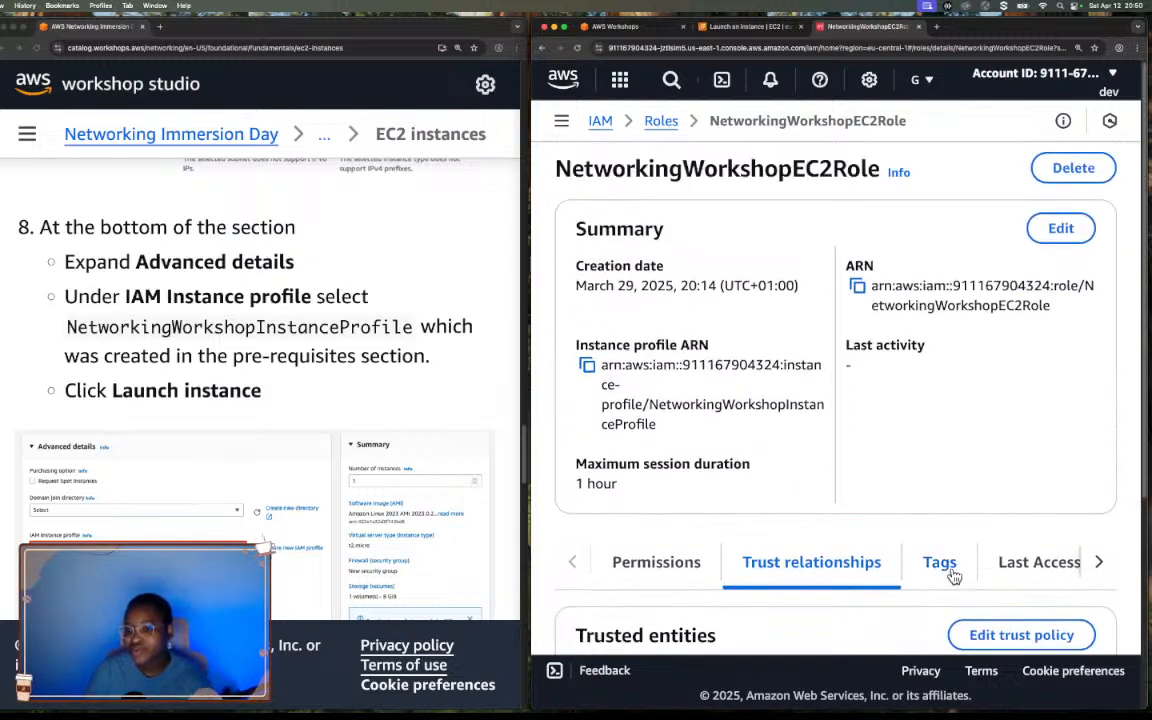
scroll(953, 577, right, 5)
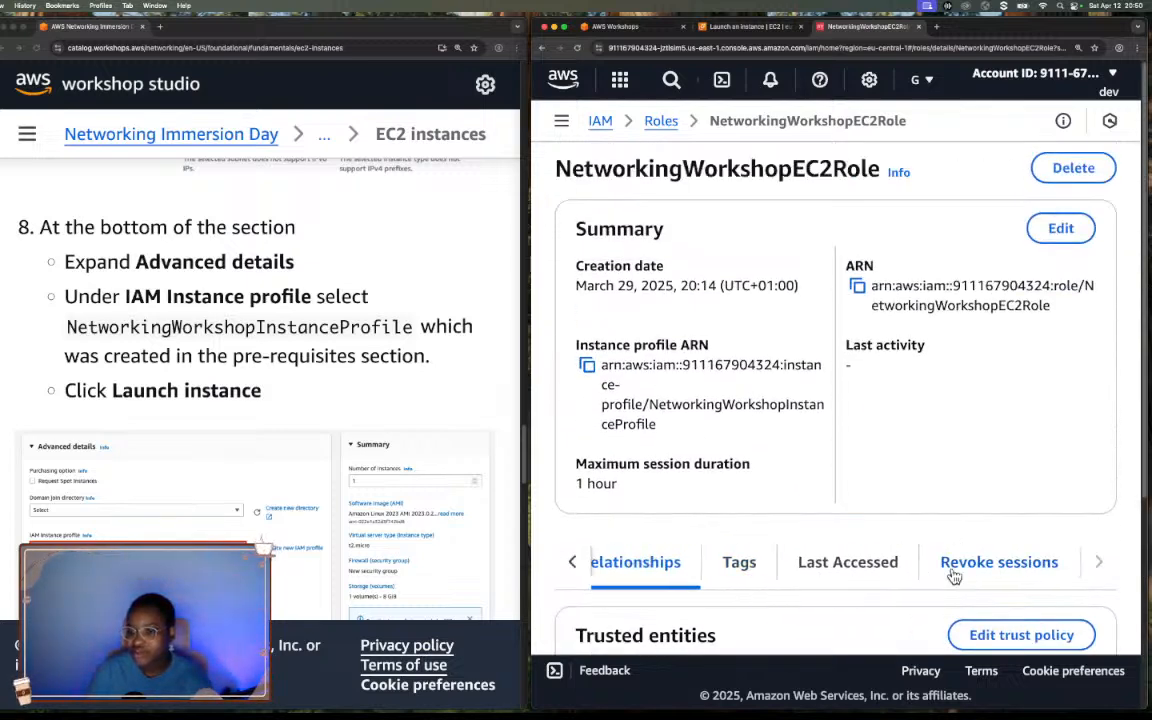
scroll(953, 575, left, 5)
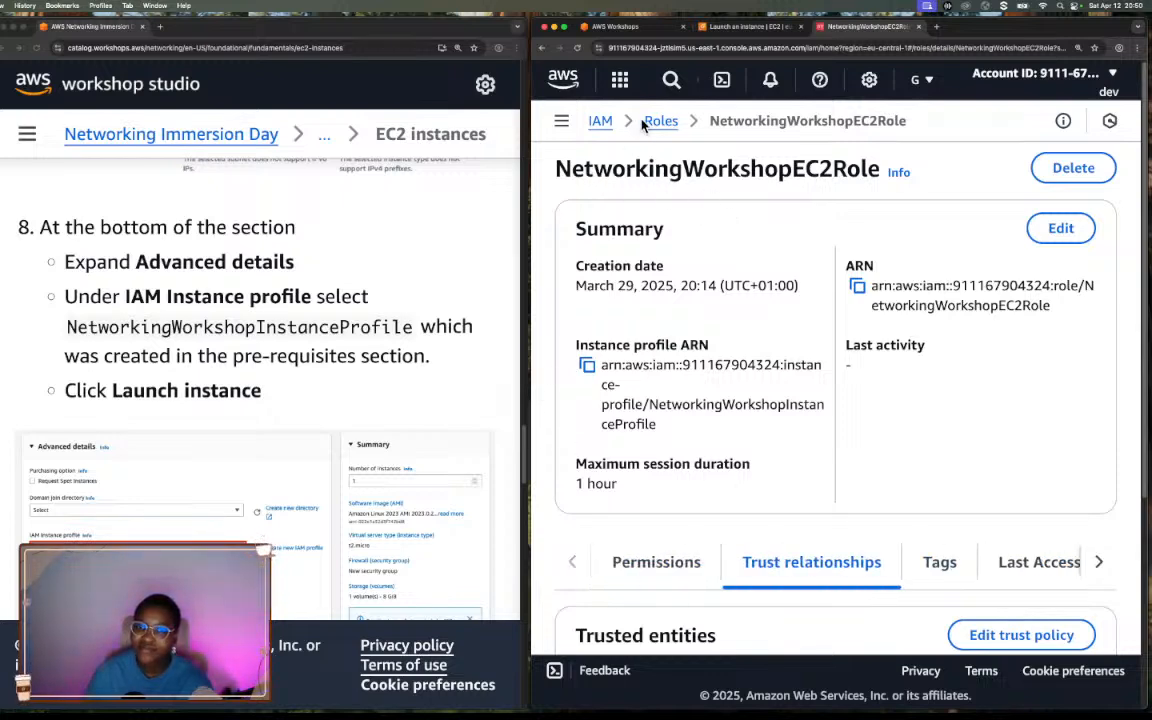
click(561, 120)
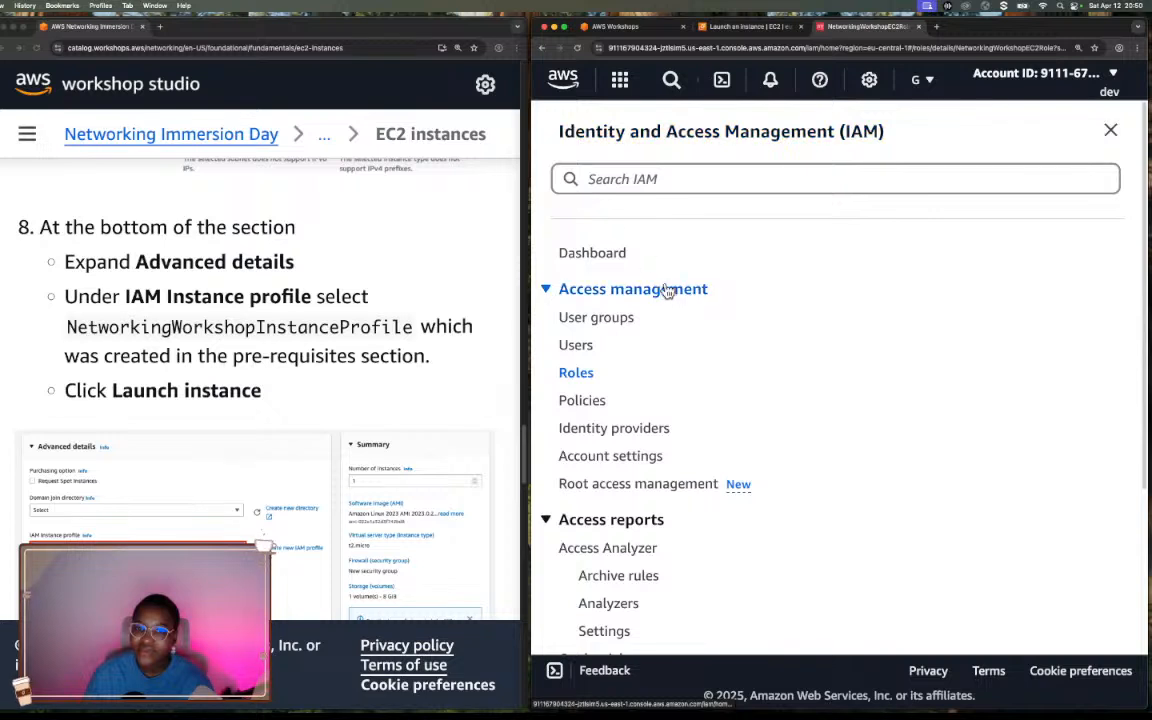
scroll(665, 292, down, 5)
scroll(665, 292, up, 5)
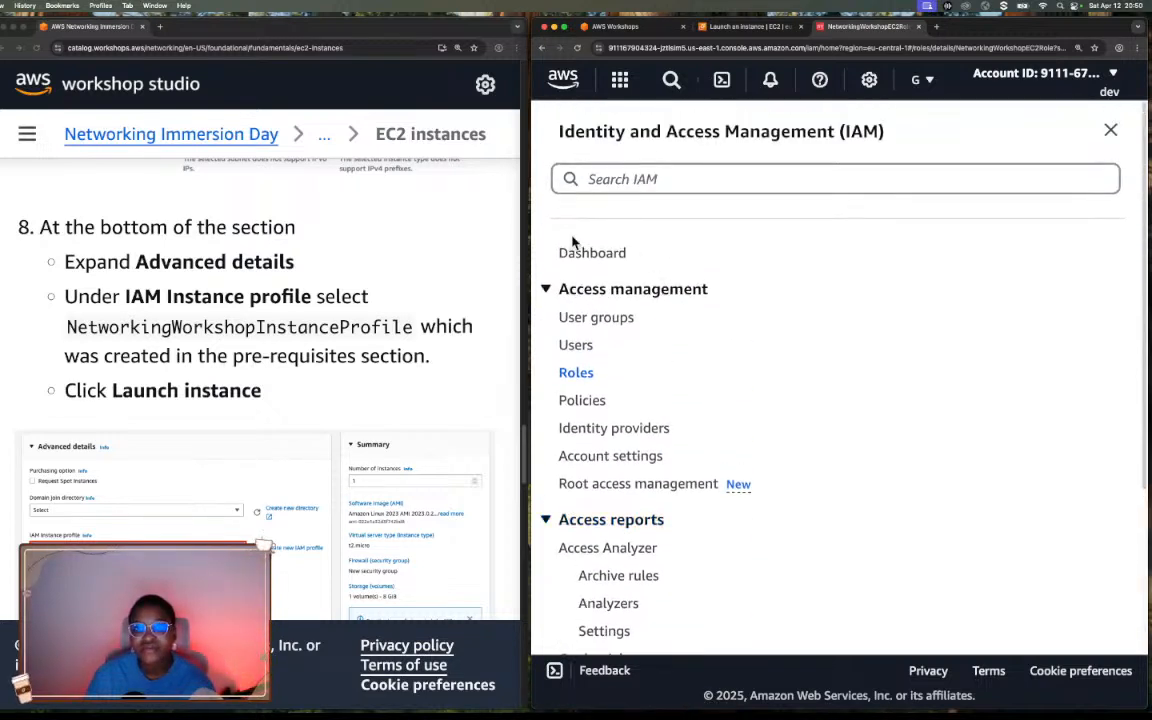
click(1110, 130)
scroll(984, 372, down, 3)
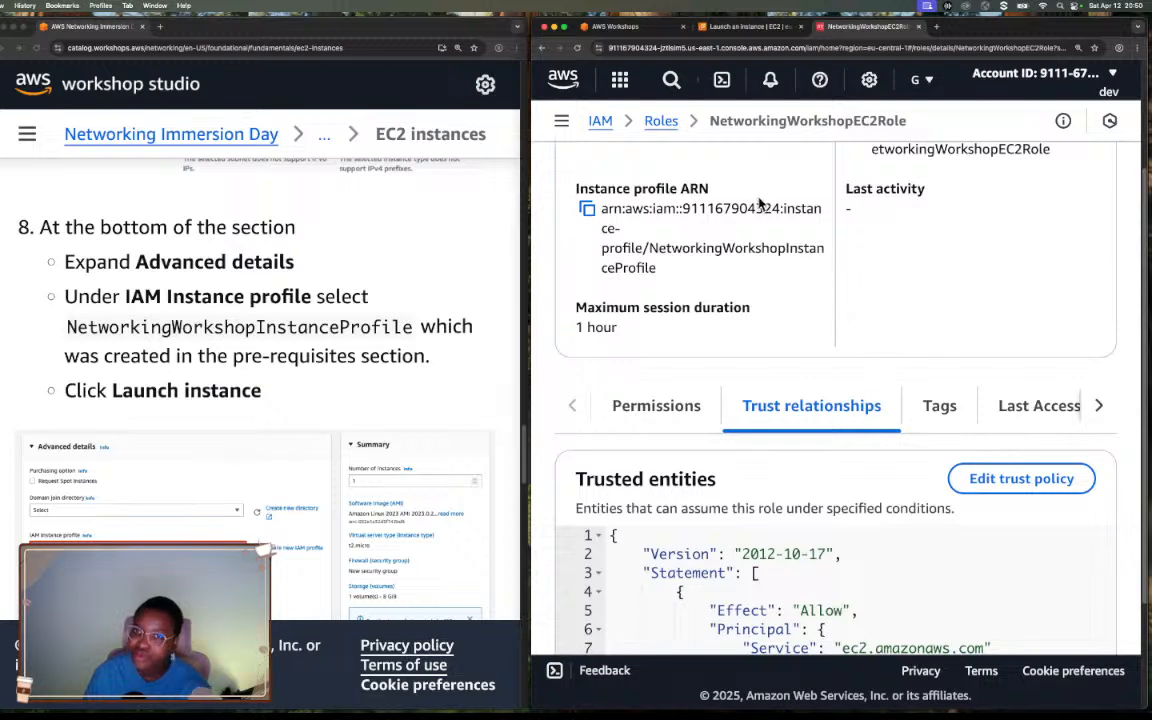
Return to the EC2 launch page and review the remaining advanced details from the IAM instance profile through user data.
click(768, 28)
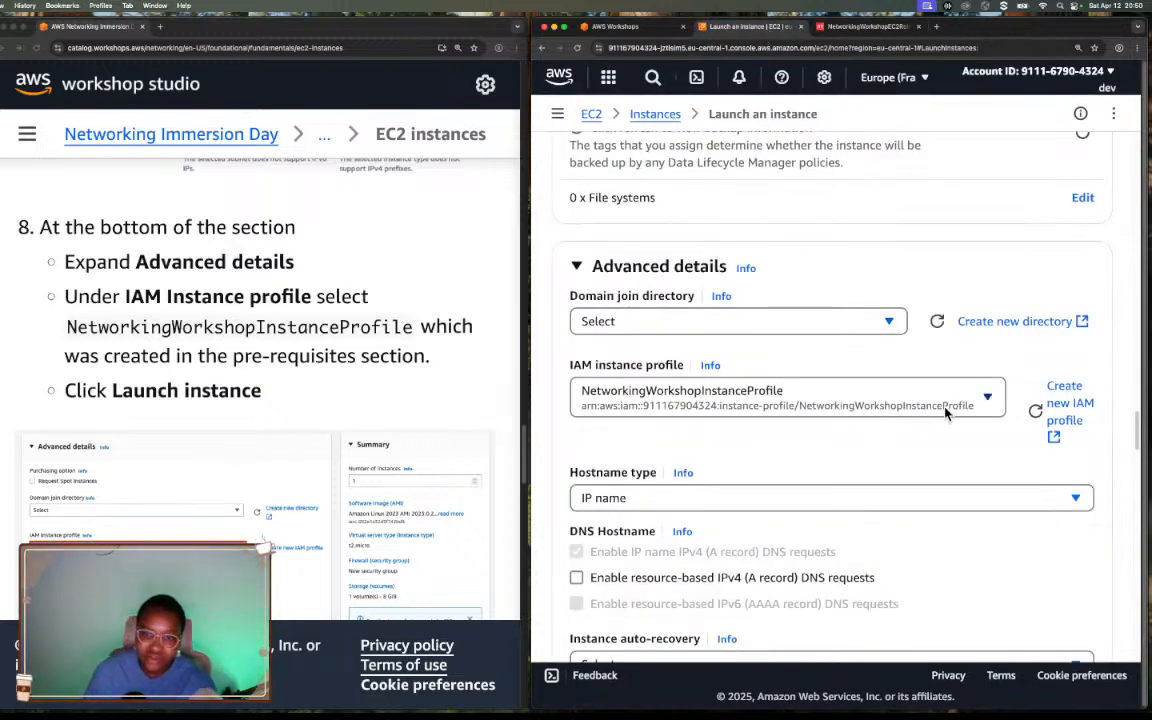
scroll(945, 413, down, 3)
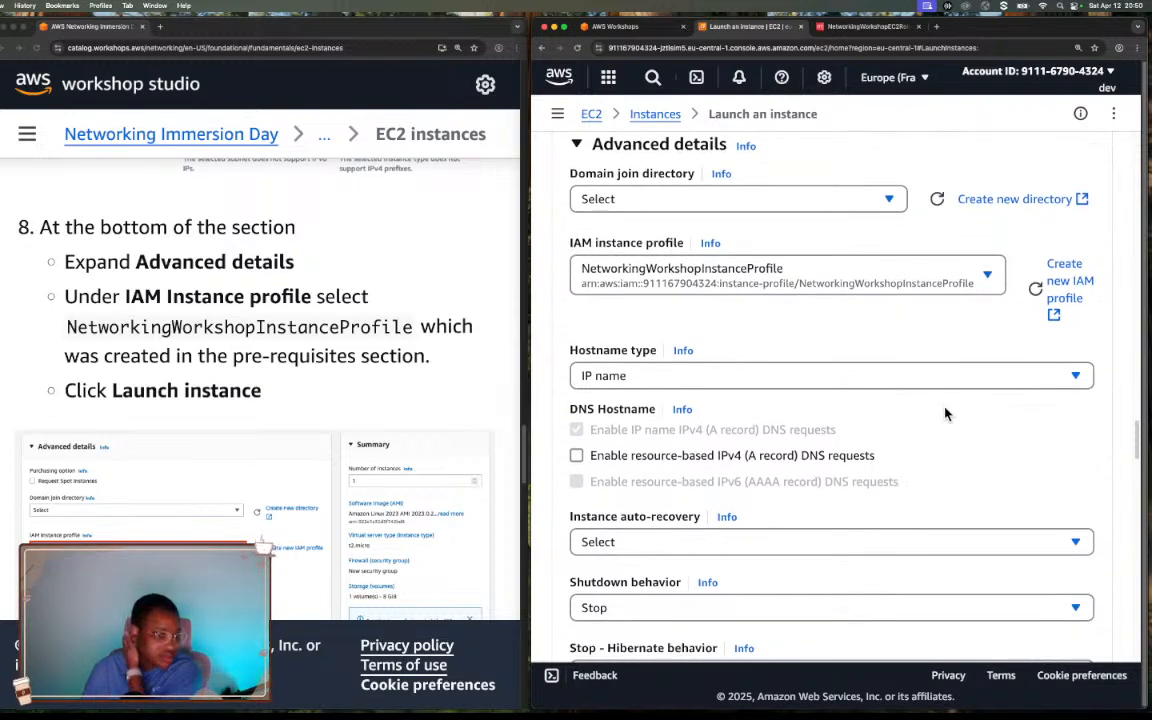
scroll(1018, 477, down, 4)
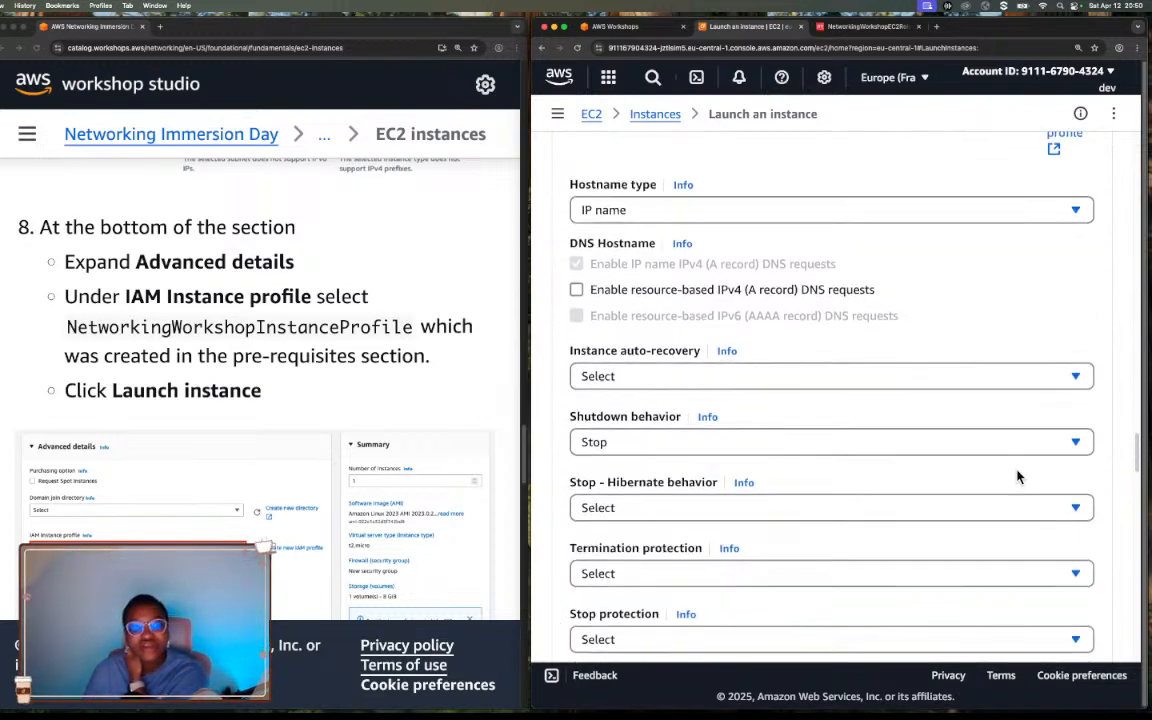
scroll(1018, 477, down, 15)
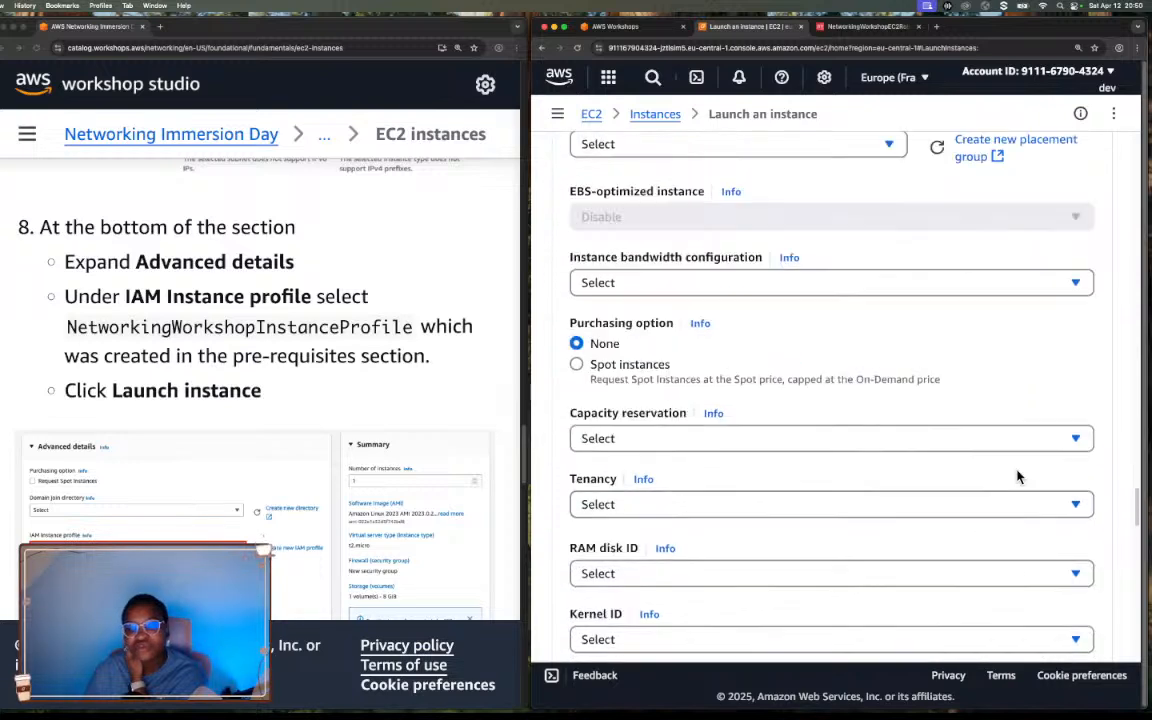
scroll(1018, 477, down, 20)
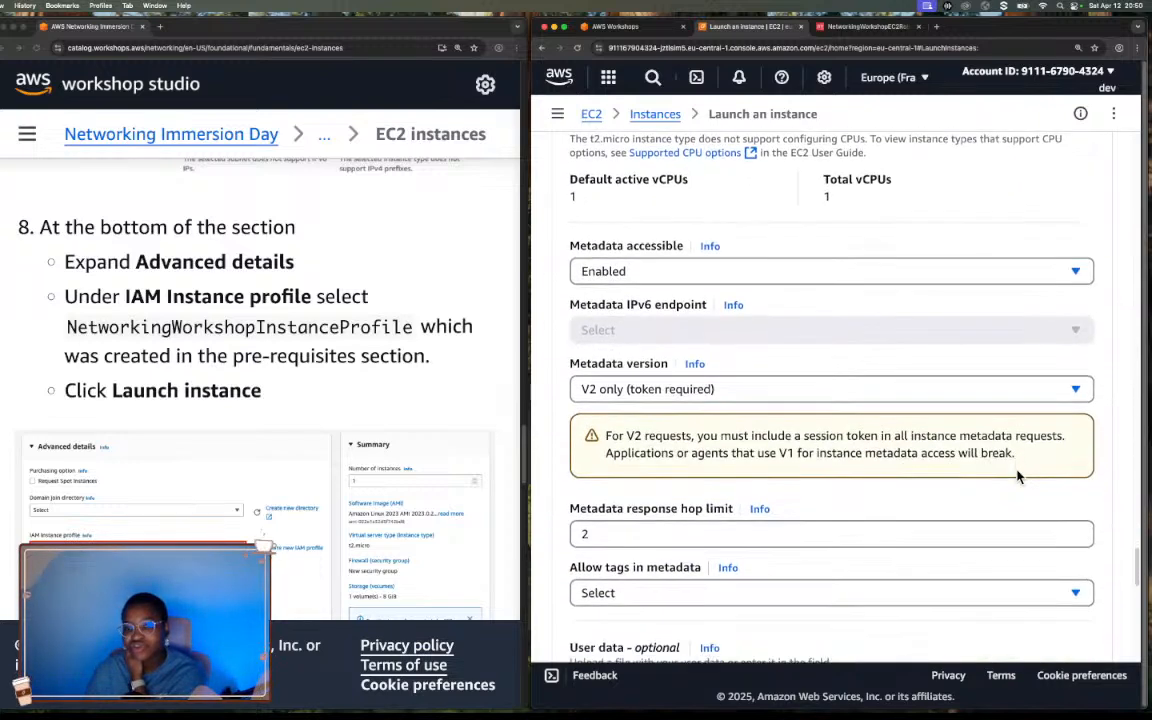
scroll(1018, 477, down, 3)
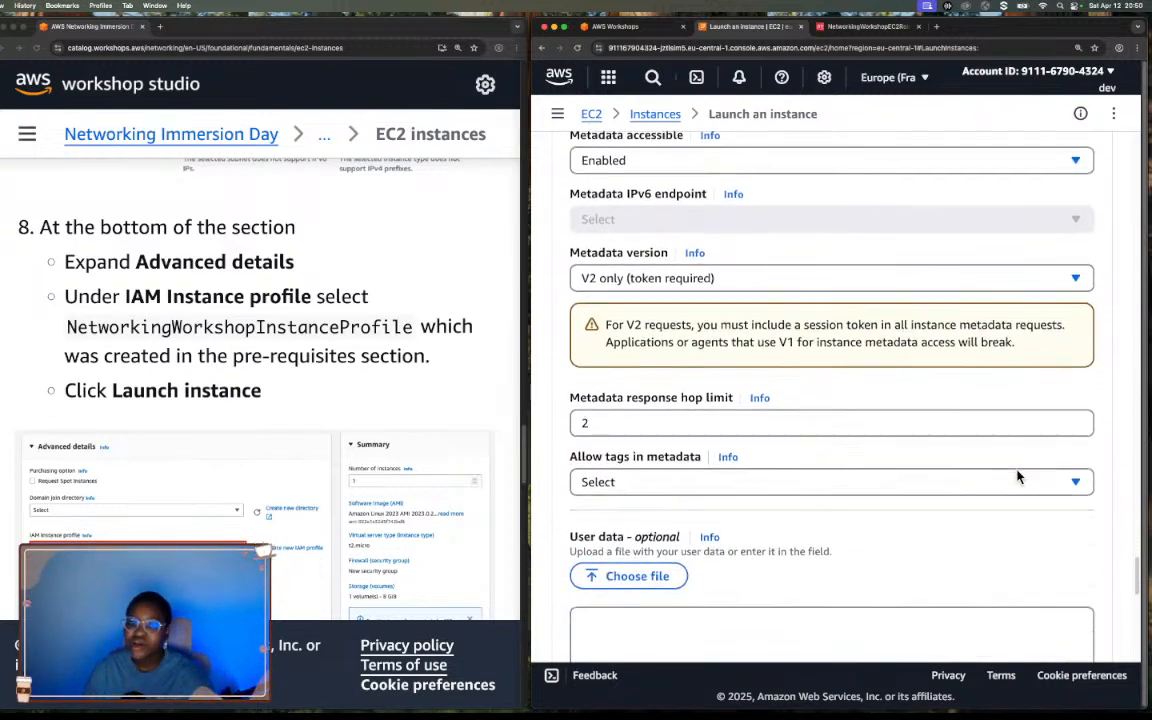
scroll(1018, 477, down, 6)
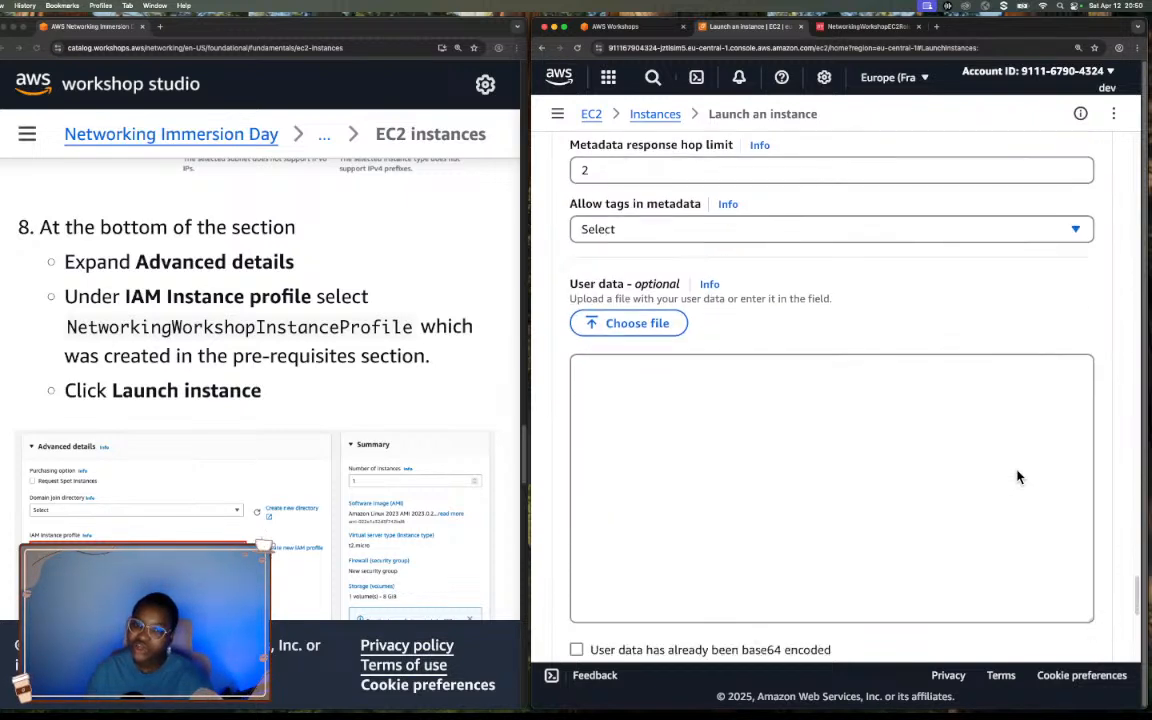
Review the empty user data field and the launch summary, and launch the VPC A Public AZ2 Server instance.
scroll(1016, 469, down, 4)
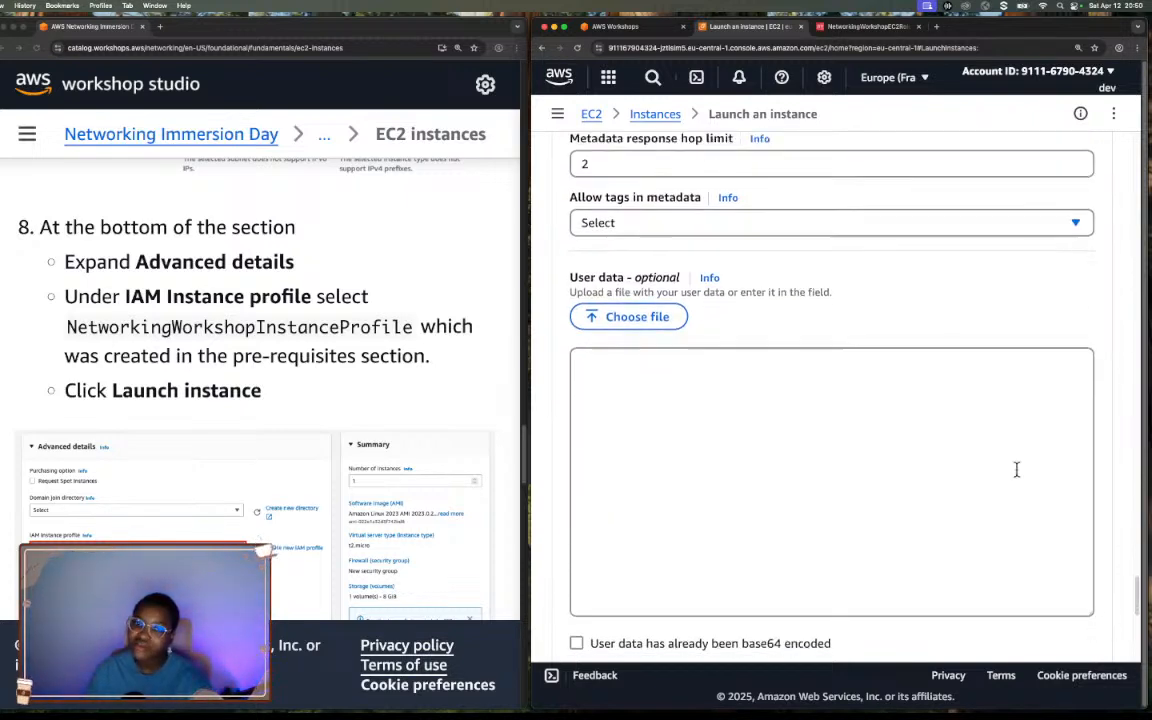
scroll(1016, 469, up, 4)
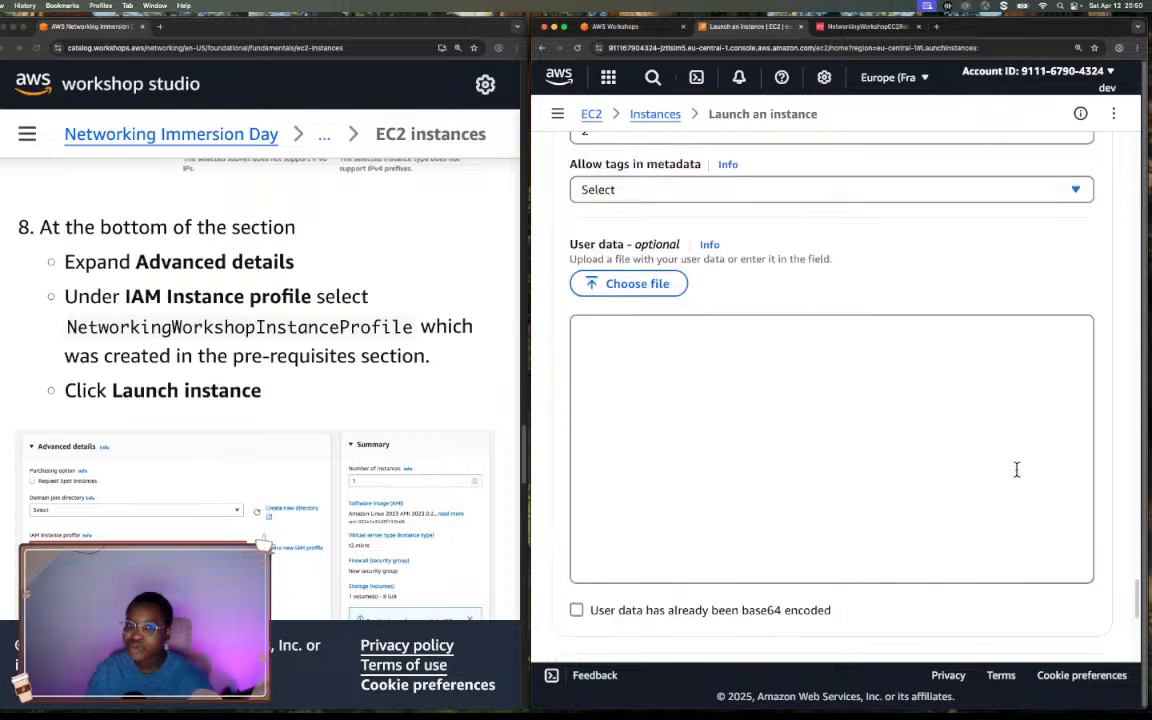
scroll(1018, 475, down, 5)
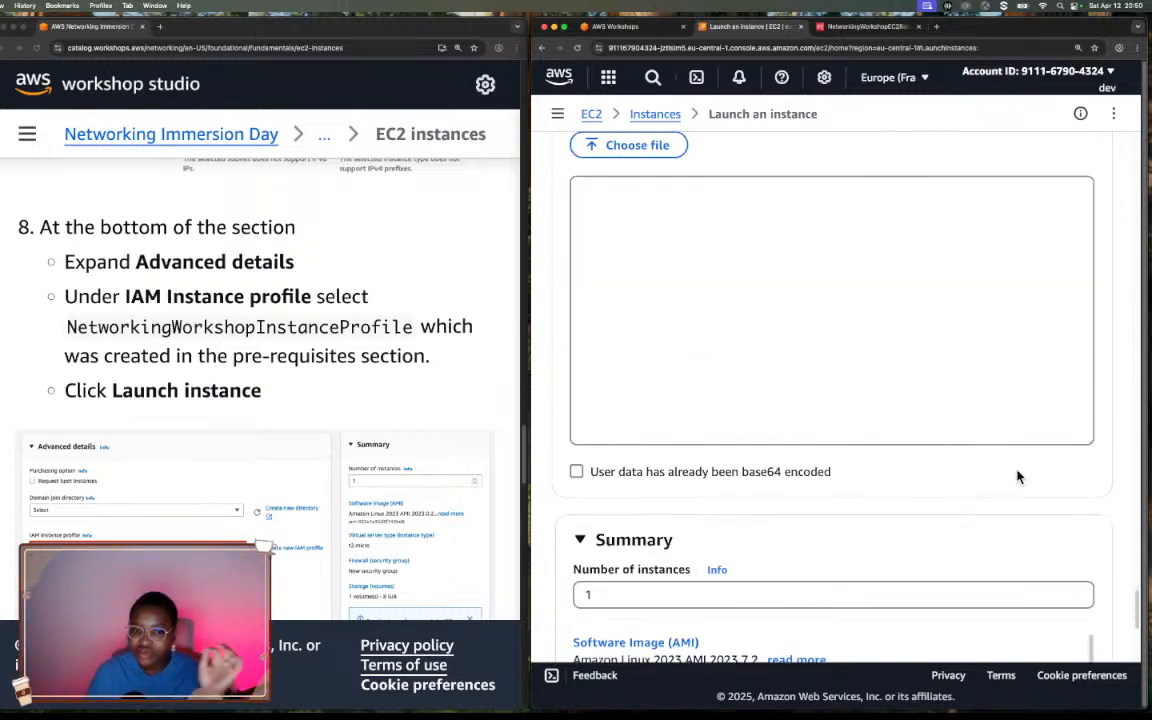
scroll(1016, 476, down, 6)
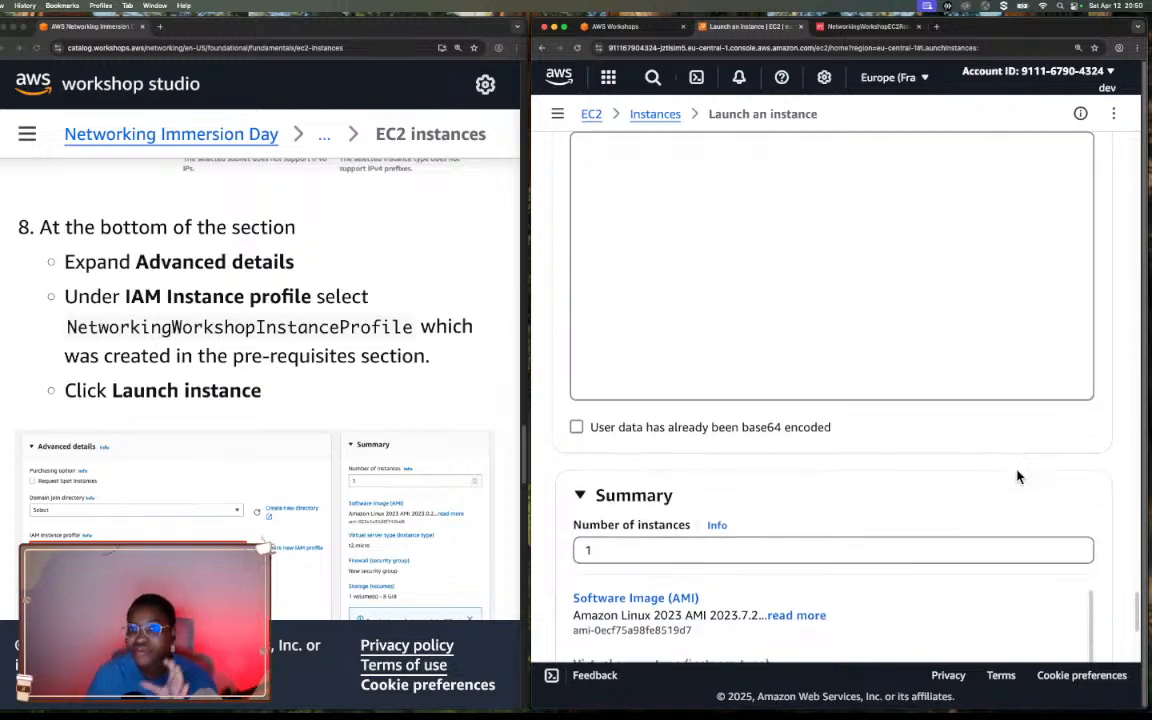
scroll(1017, 477, down, 1)
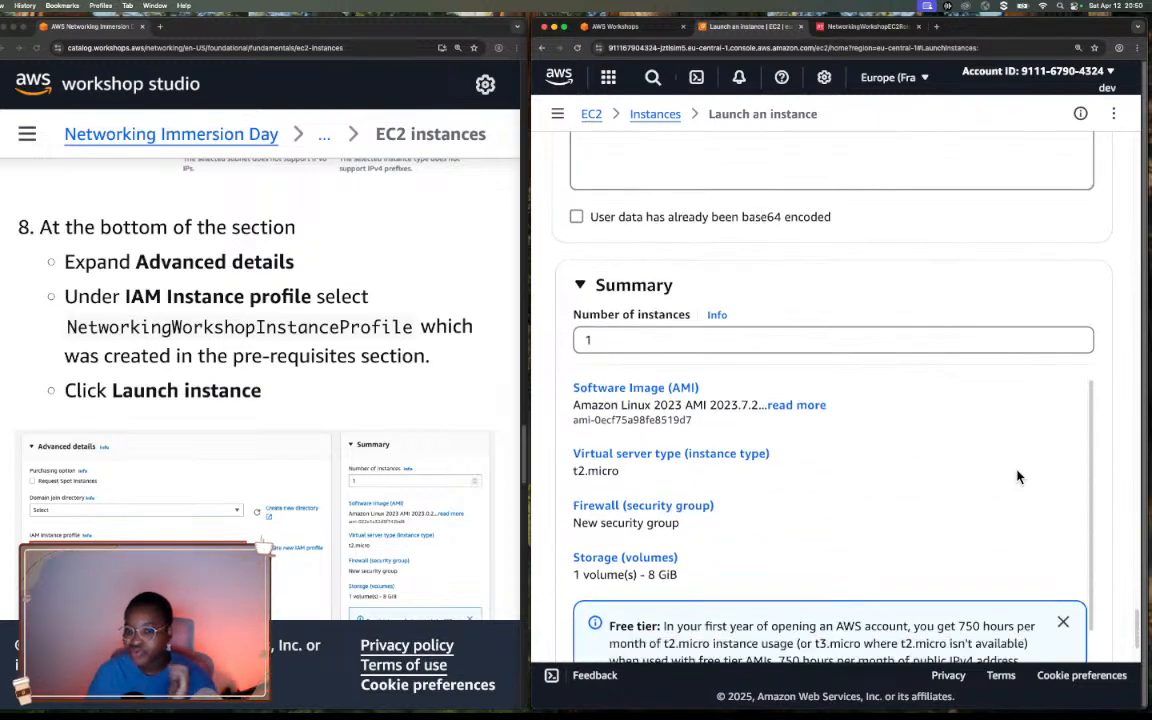
scroll(1017, 477, down, 2)
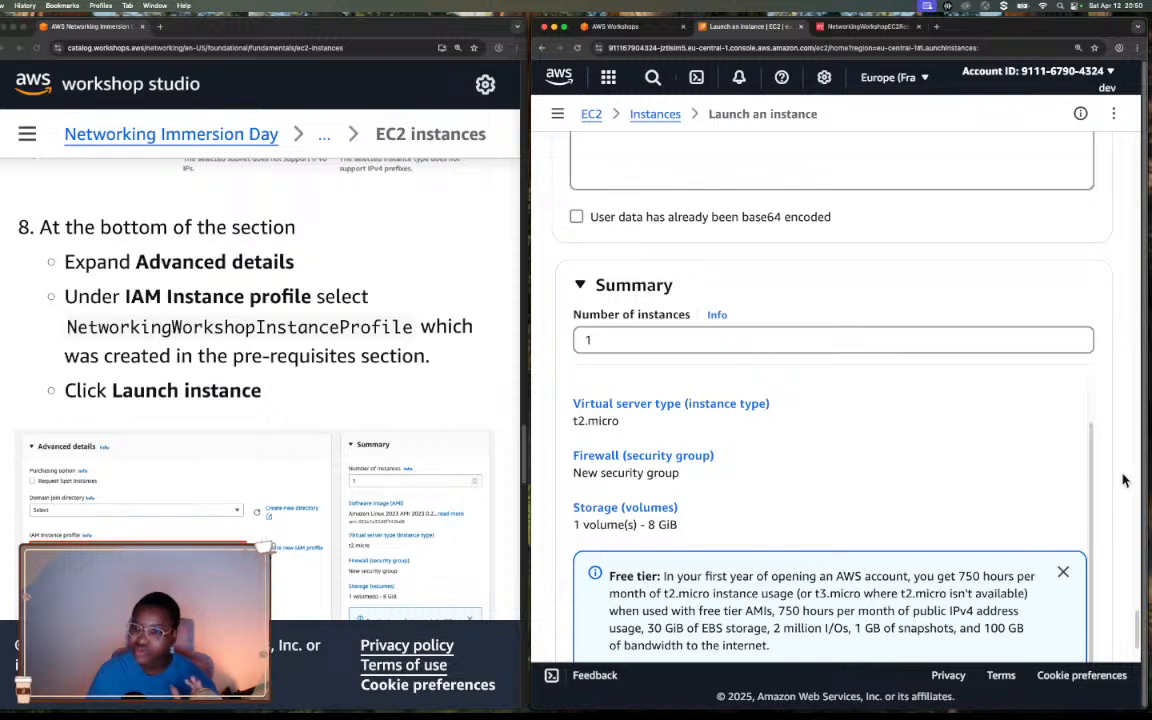
scroll(1100, 489, down, 4)
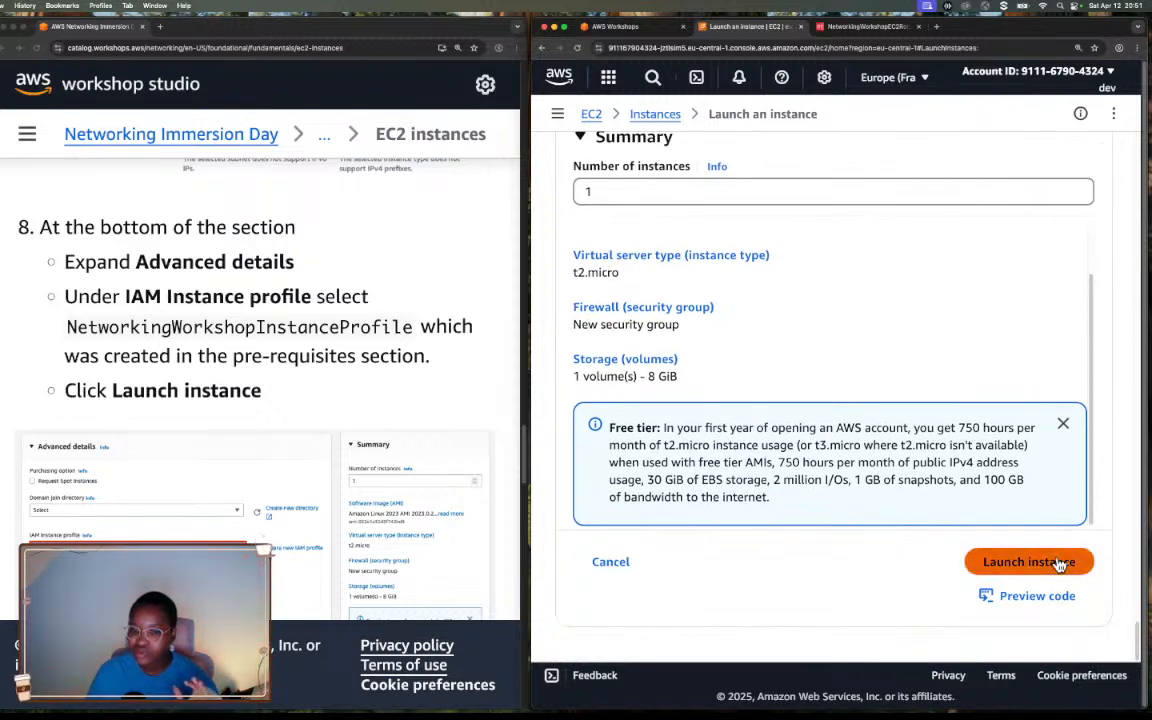
click(1057, 563)
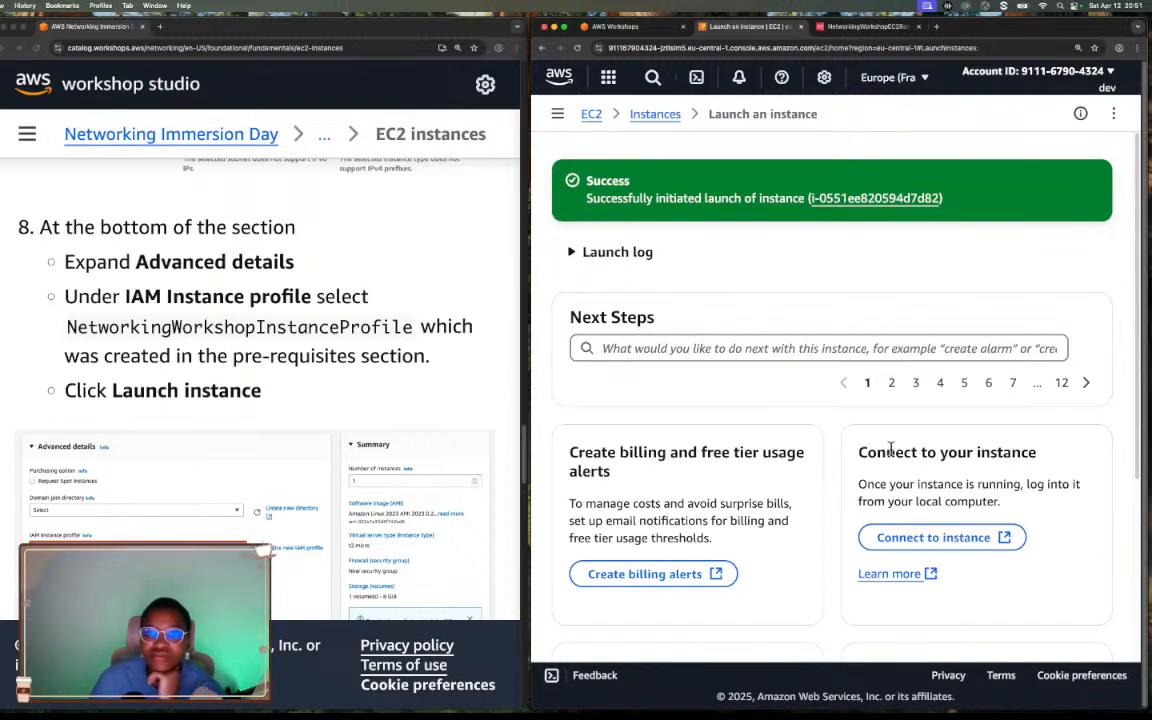
Open the Instances list, select VPC A Public AZ2 Server, and review its state and instance summary.
click(652, 117)
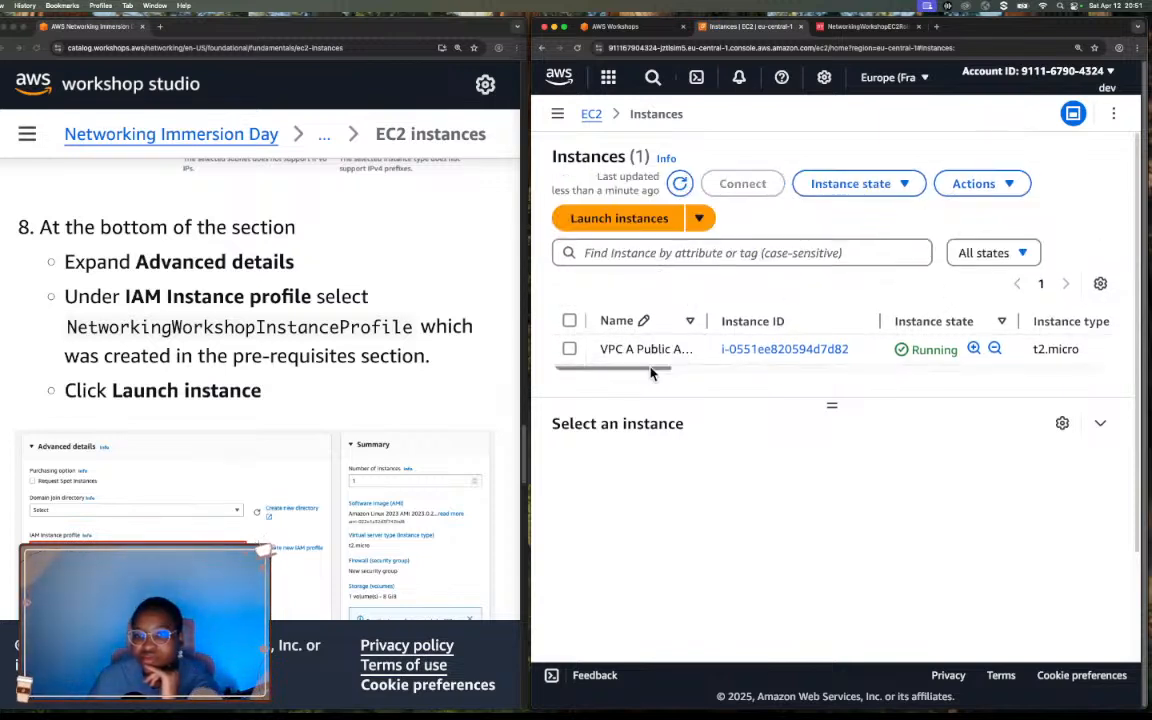
drag(651, 372, 740, 375)
click(897, 352)
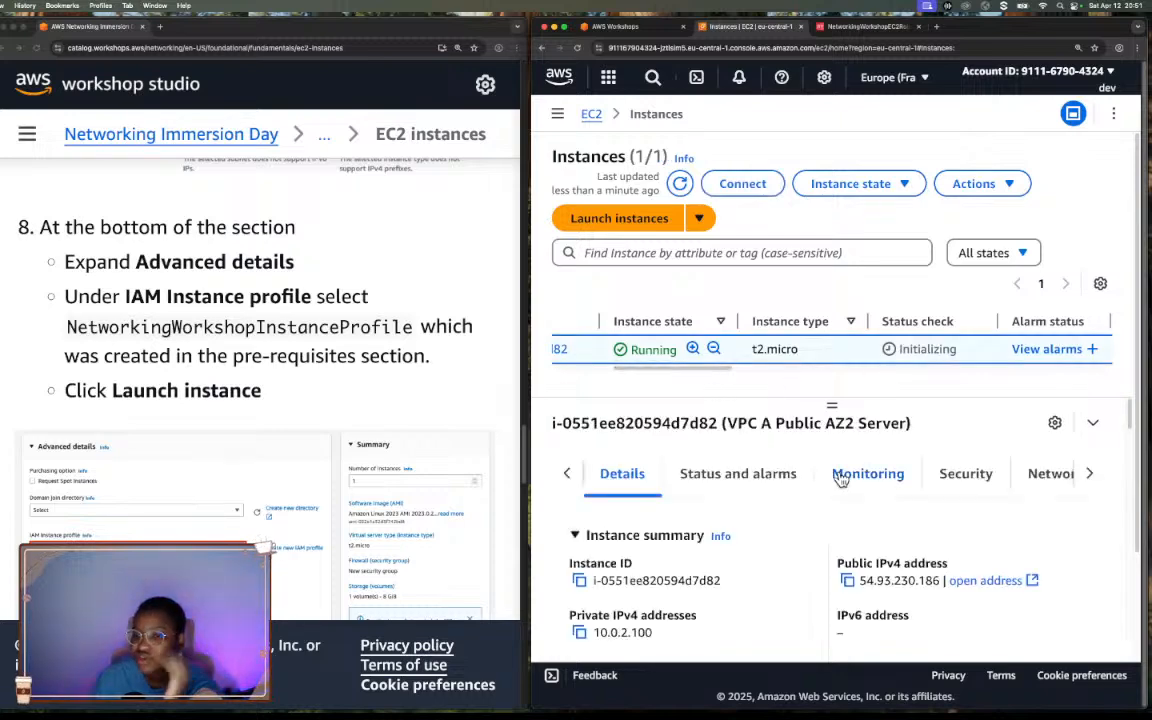
scroll(841, 480, down, 3)
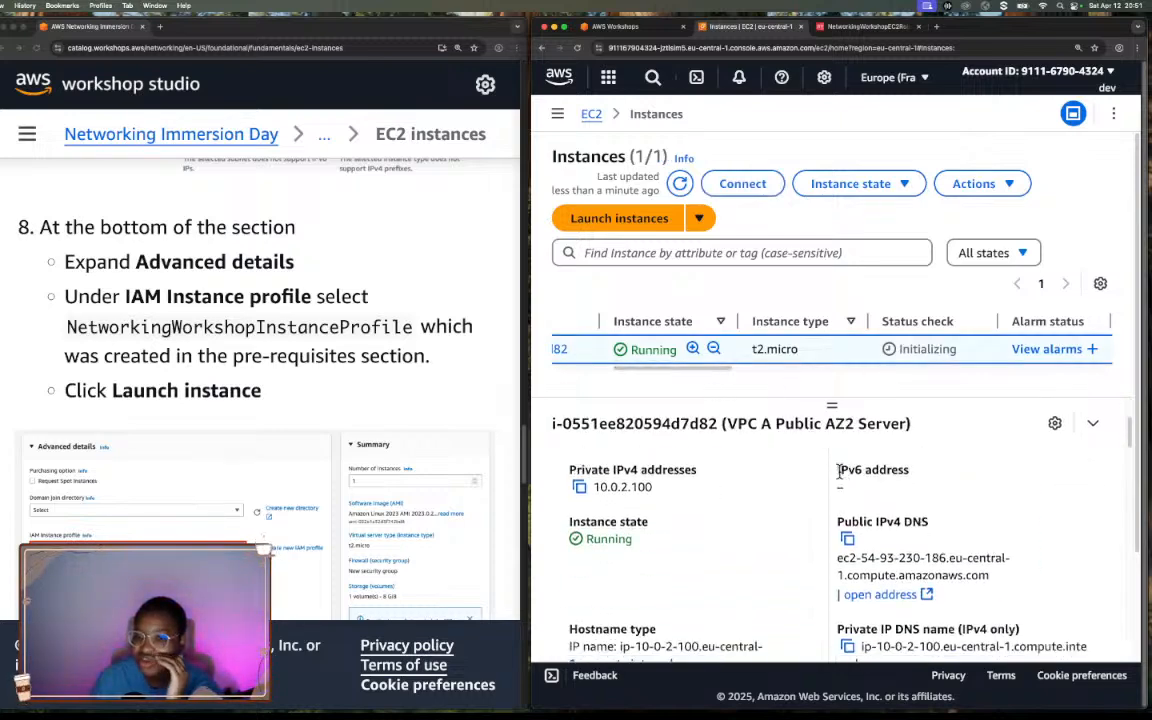
scroll(838, 473, down, 3)
scroll(838, 473, up, 6)
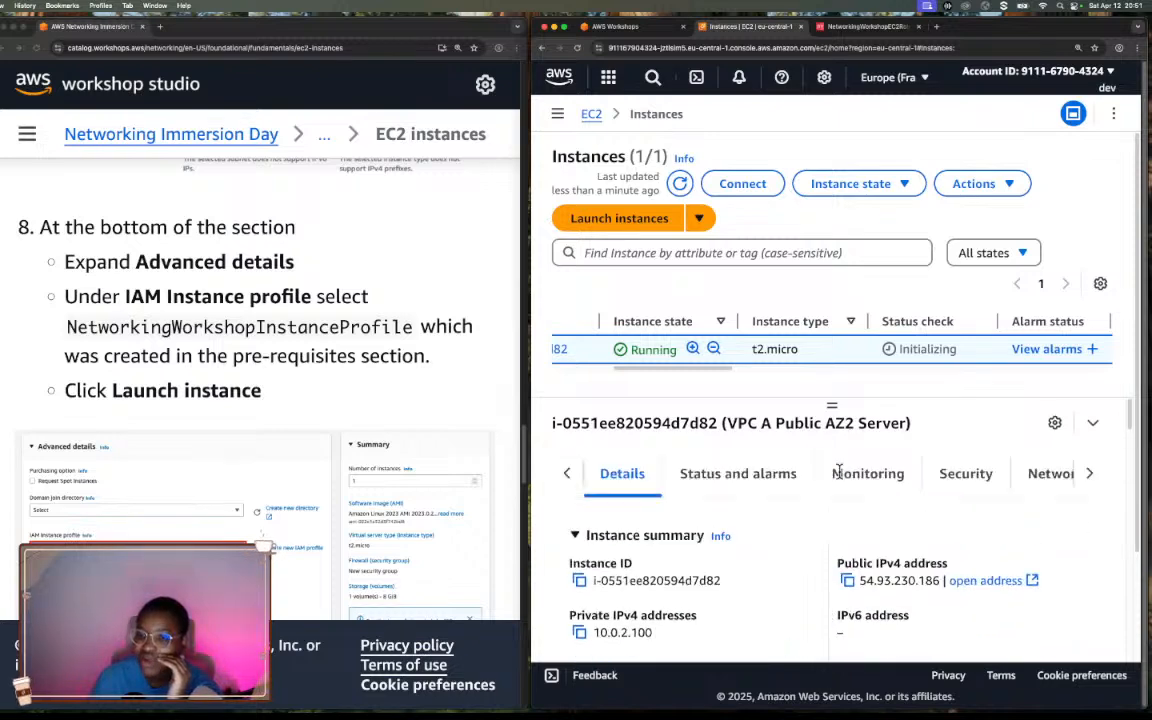
Examine the status checks and alarms of VPC A Public AZ2 Server.
click(782, 475)
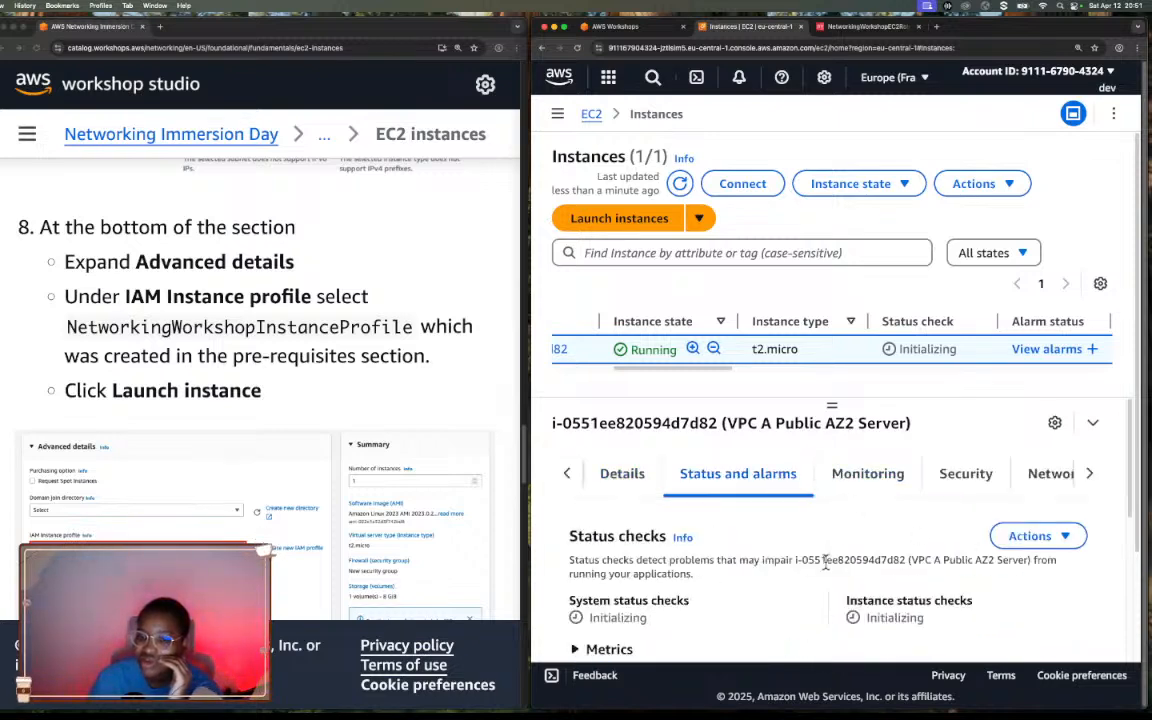
scroll(825, 560, down, 3)
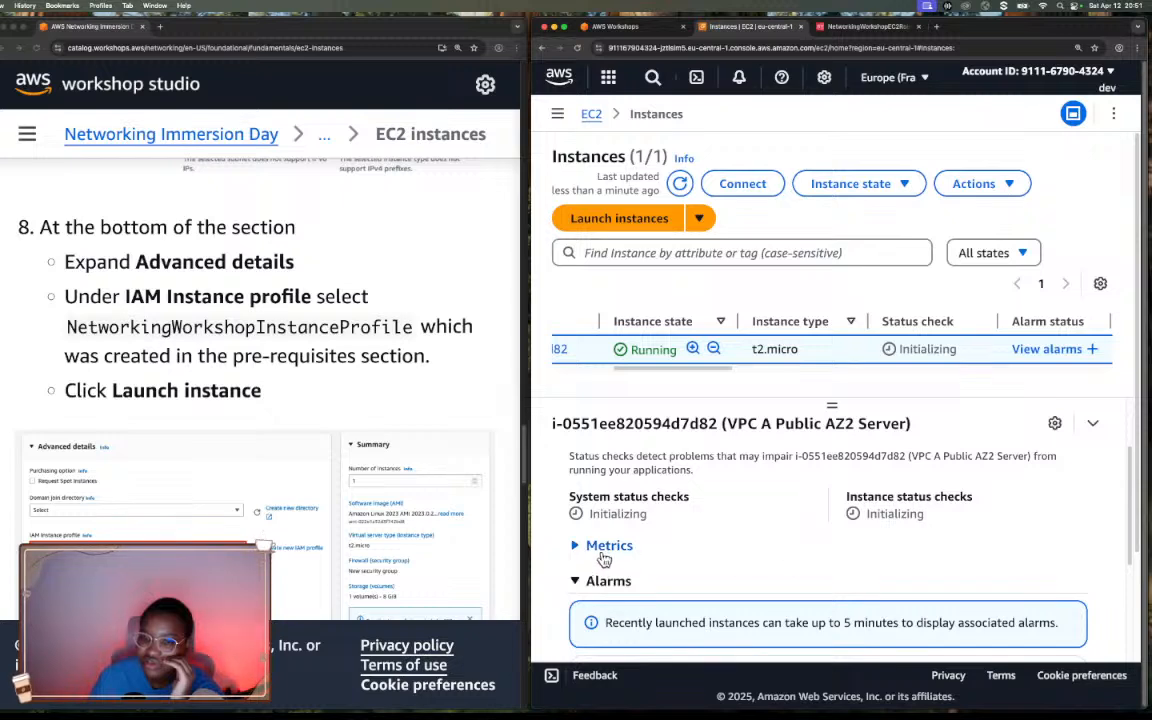
scroll(663, 586, down, 3)
scroll(663, 586, up, 5)
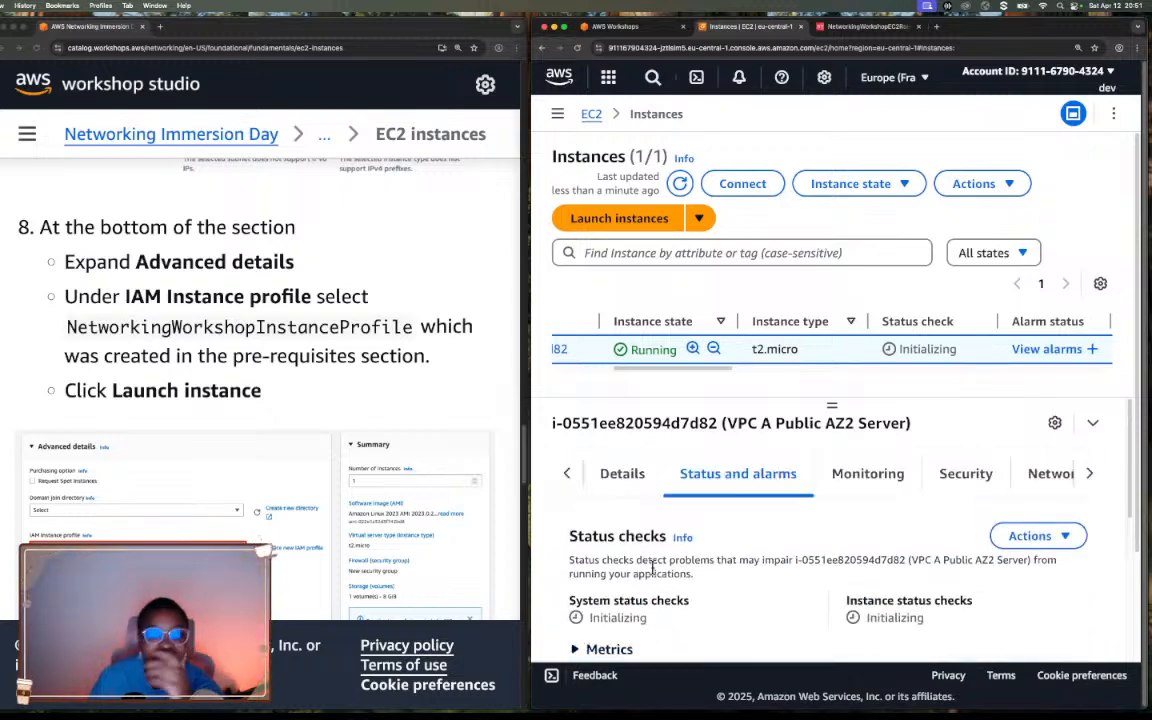
Read the workshop's note on instance readiness and refresh the Instances list to check the server's state.
scroll(447, 391, down, 5)
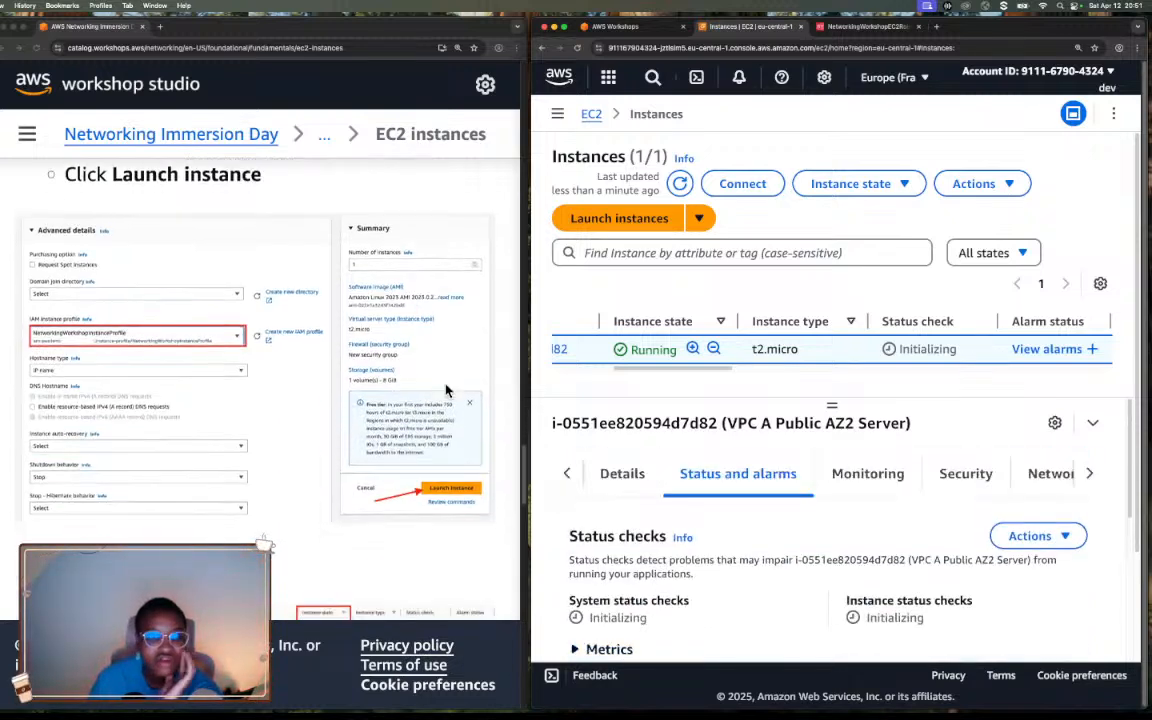
scroll(447, 391, down, 8)
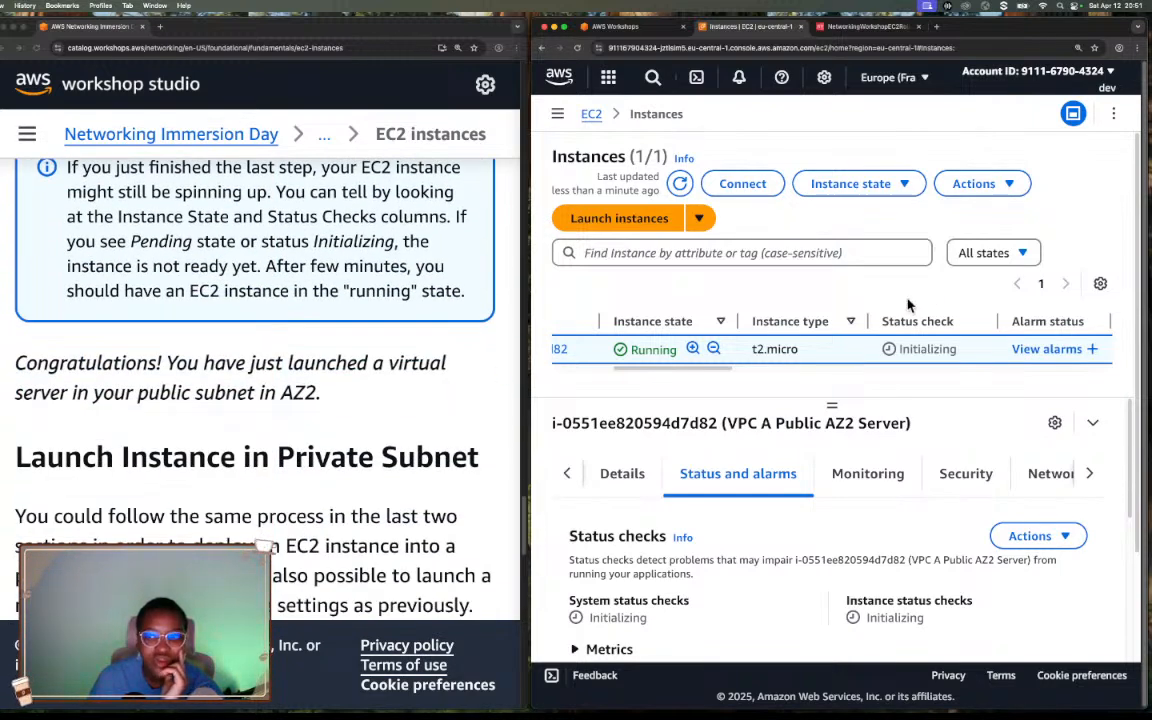
click(680, 184)
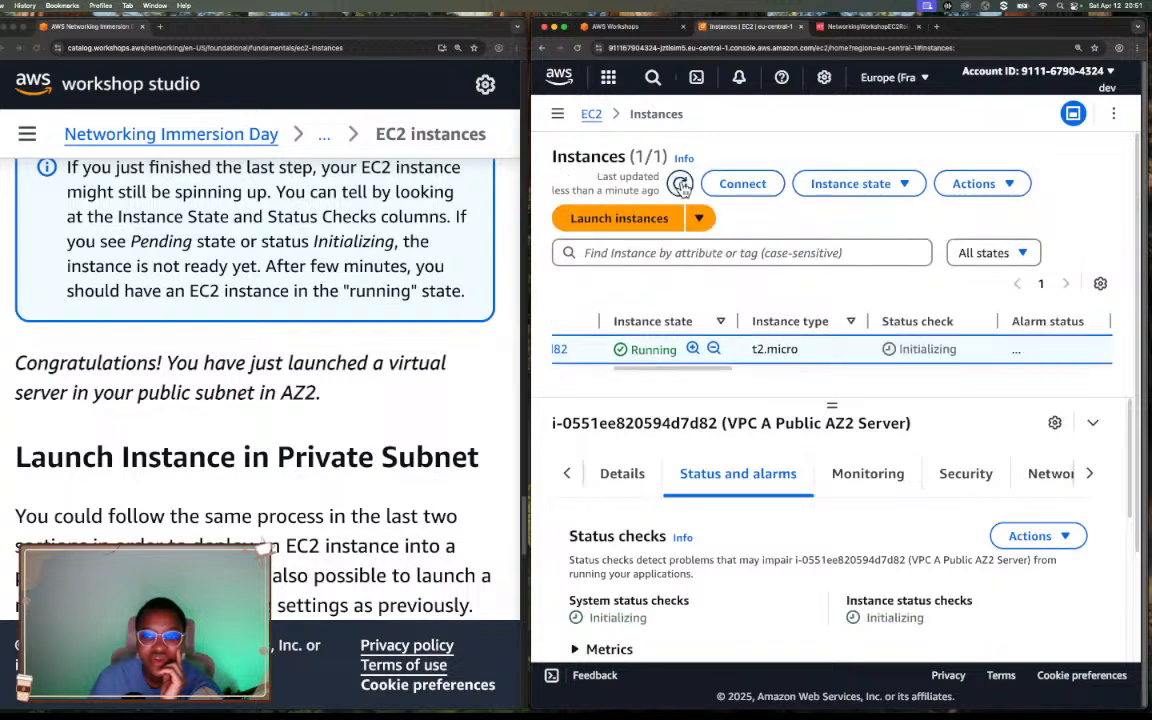
scroll(676, 377, left, 5)
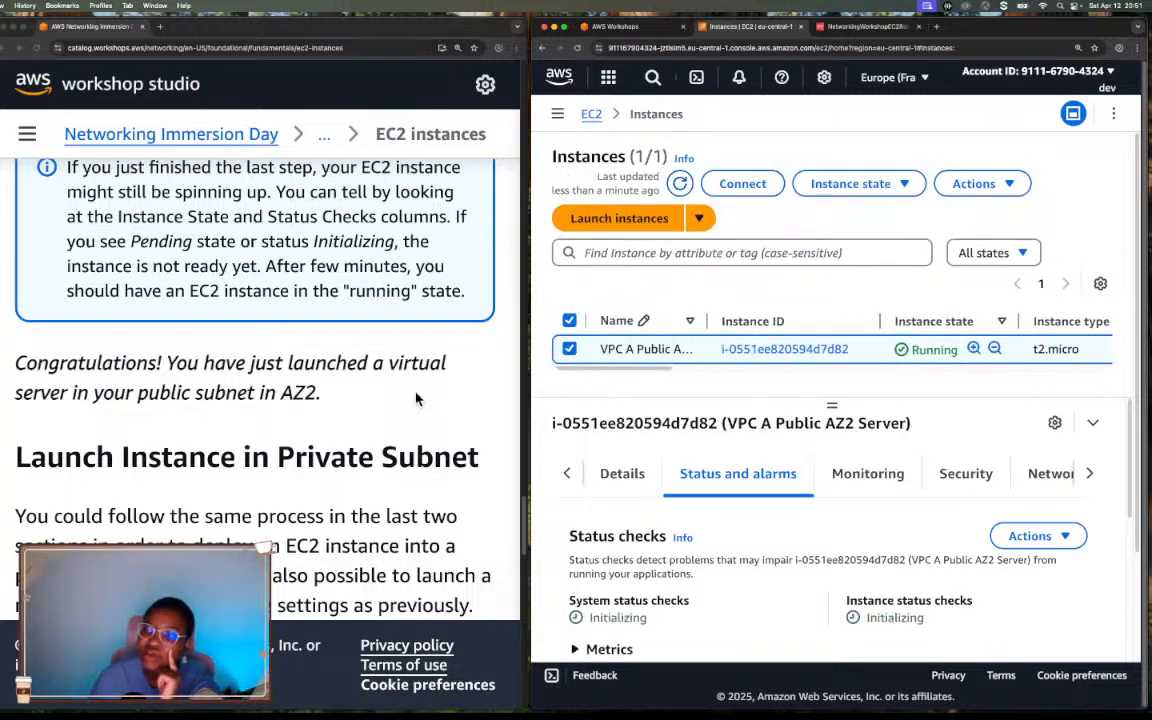
Read the workshop's introduction to launching an instance in the private subnet and open a blank instance launch form.
scroll(400, 400, down, 3)
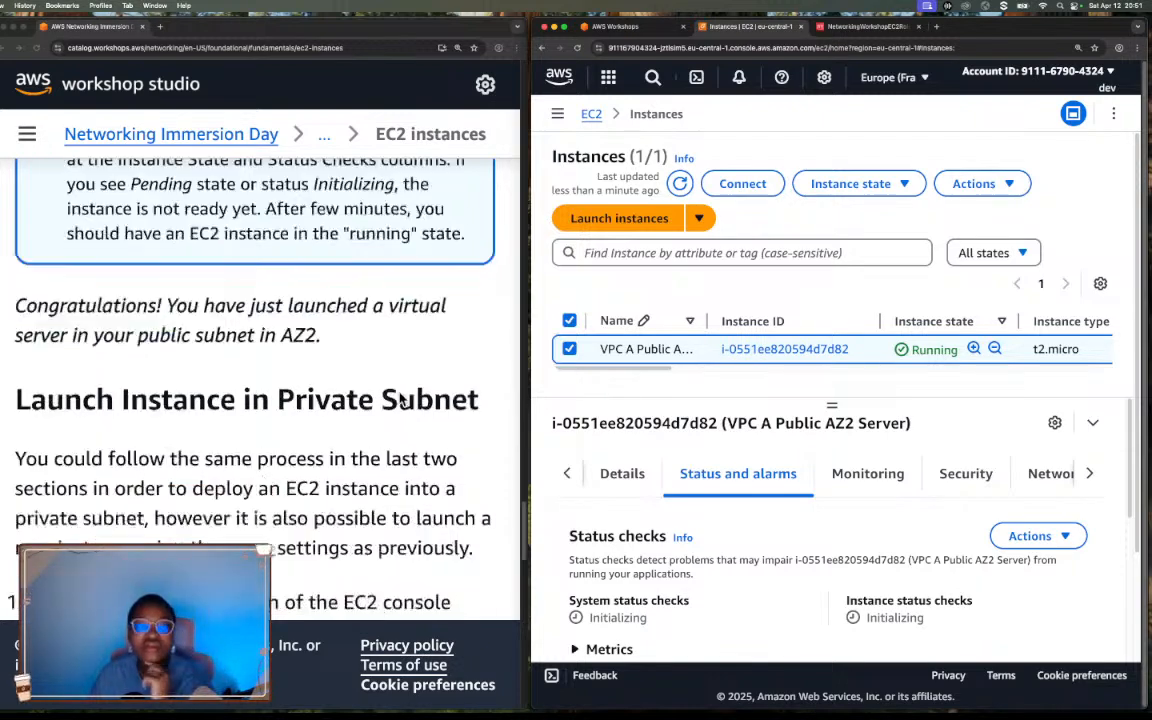
scroll(400, 400, down, 3)
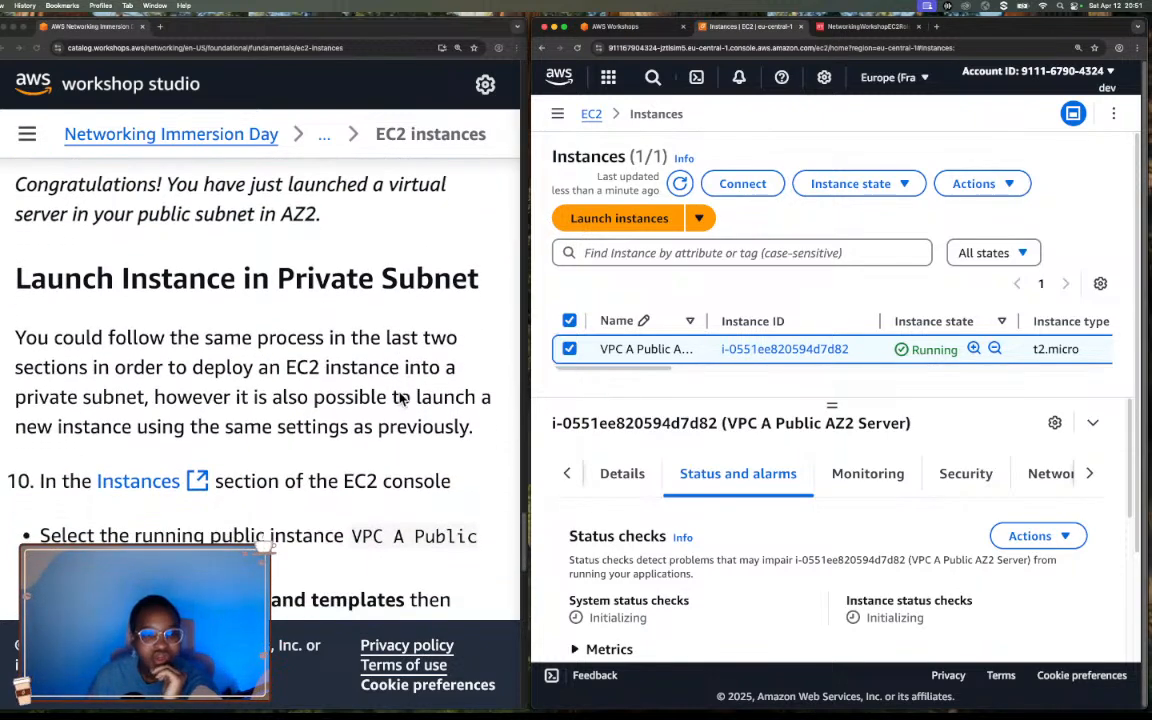
scroll(400, 400, down, 2)
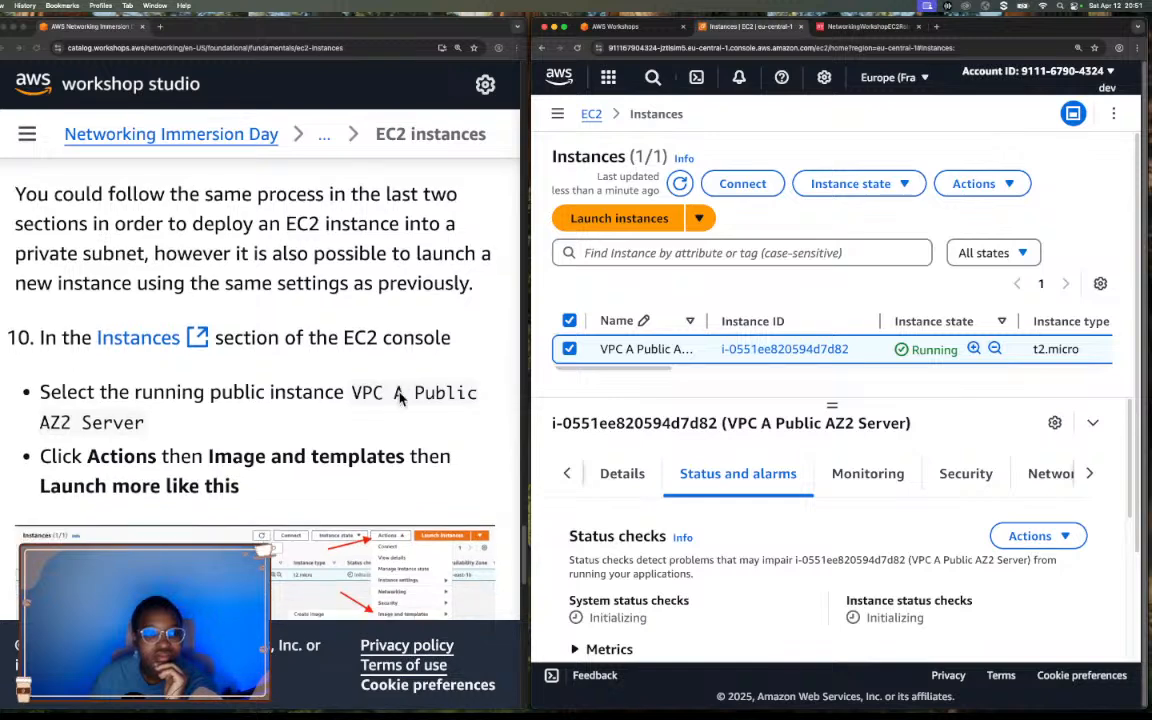
scroll(399, 399, down, 2)
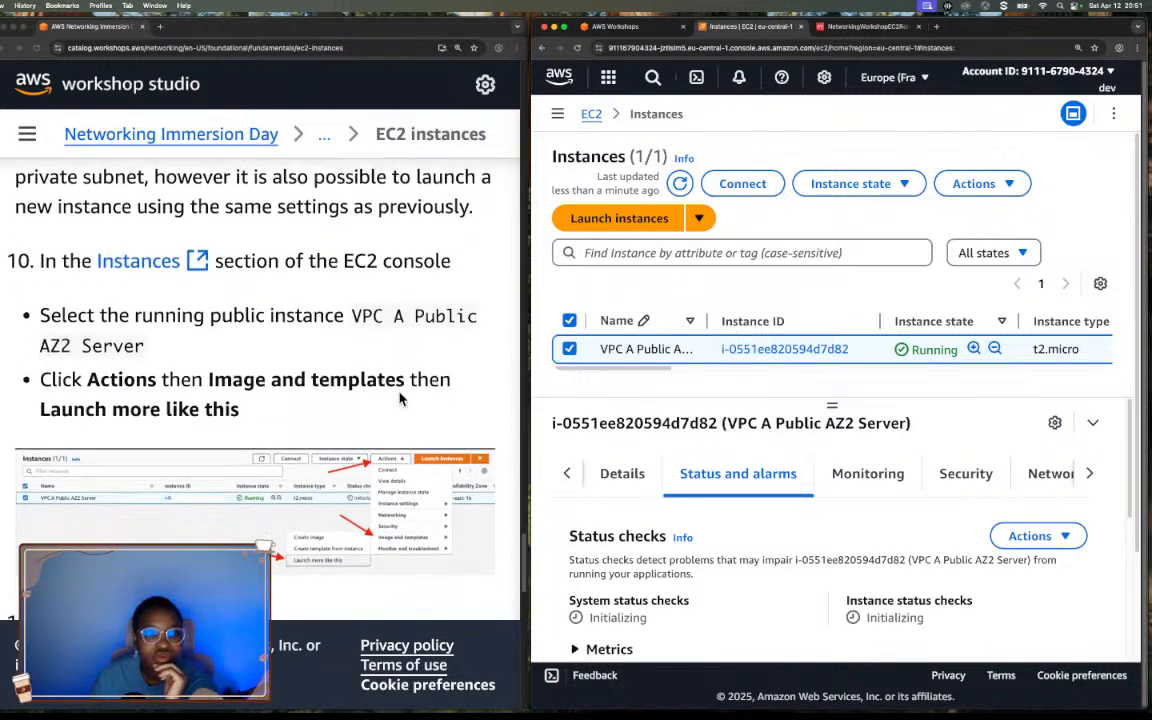
click(595, 220)
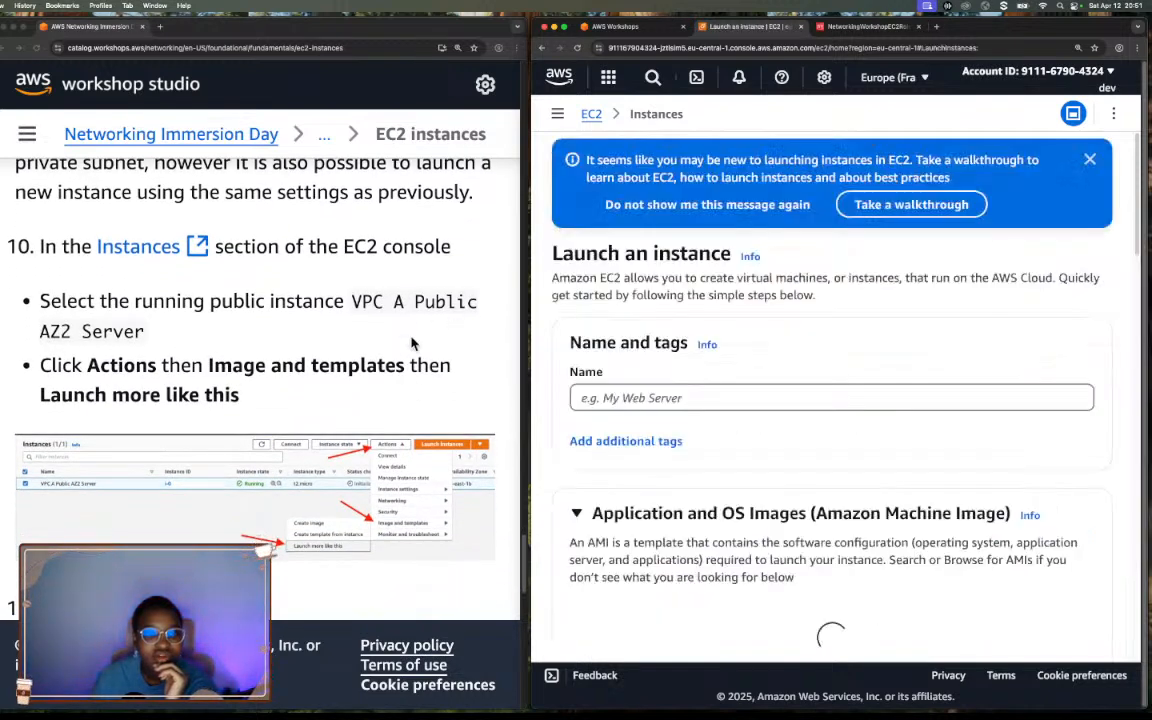
Read workshop steps 10 and 11 on launching more like the public instance and configuring VPC A Private AZ1 Server.
scroll(413, 343, down, 1)
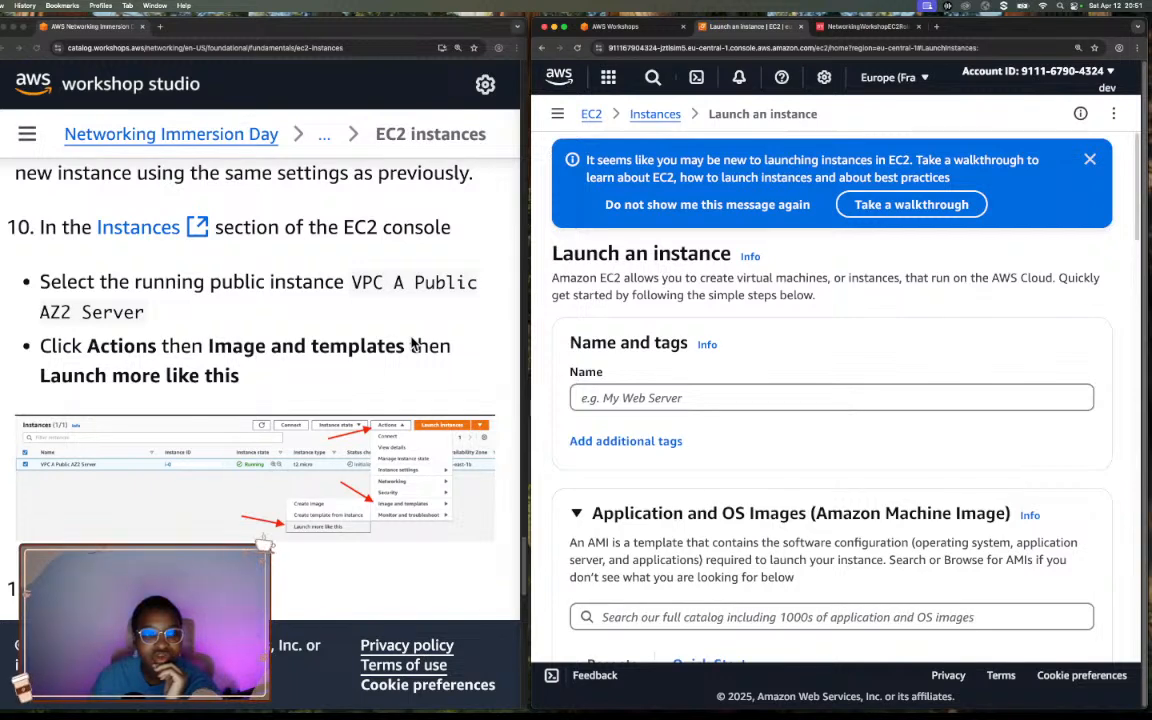
scroll(413, 343, up, 5)
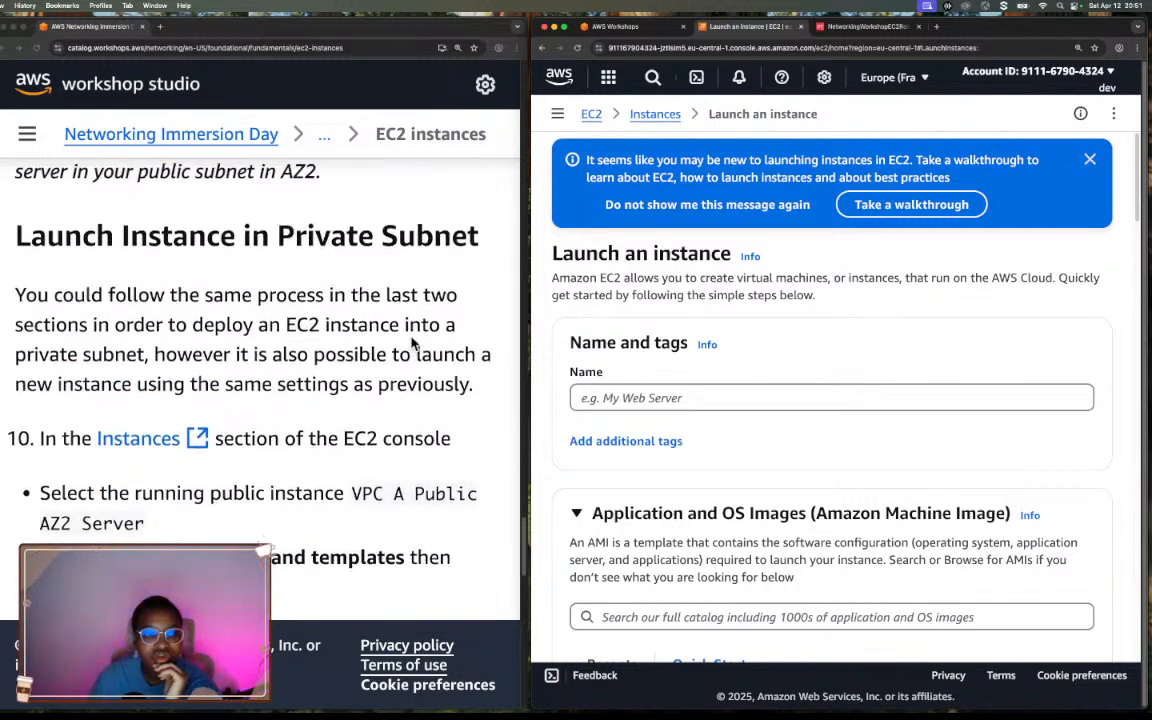
scroll(413, 343, up, 1)
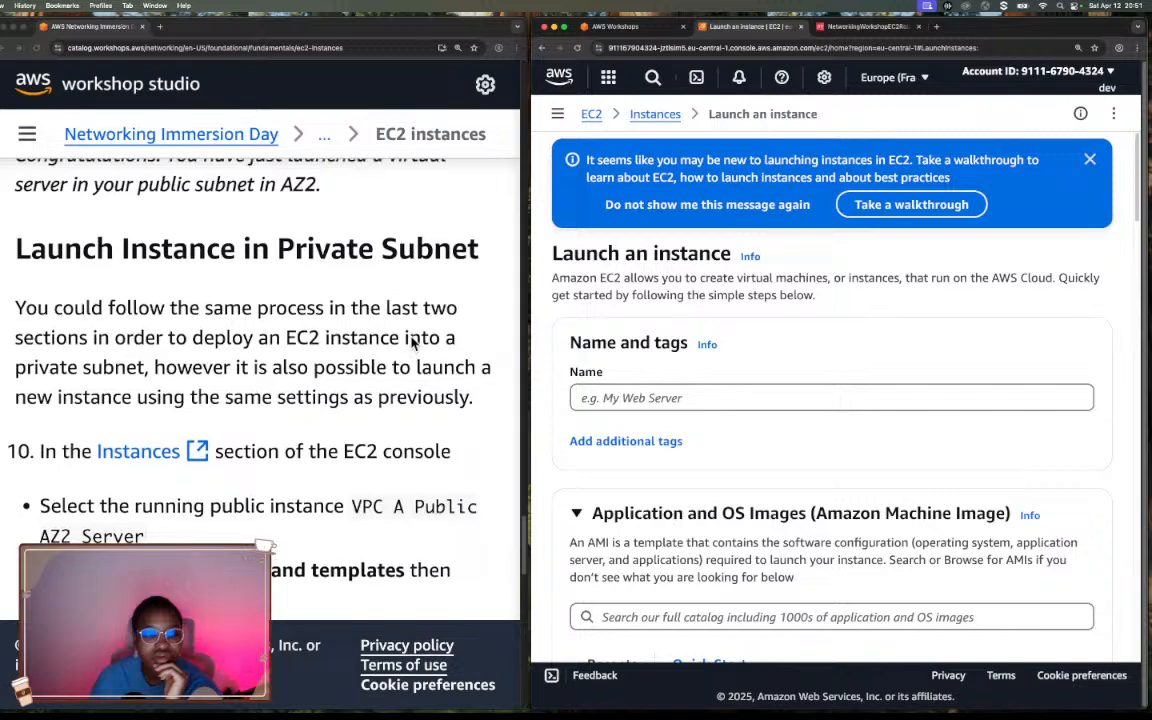
scroll(411, 343, down, 4)
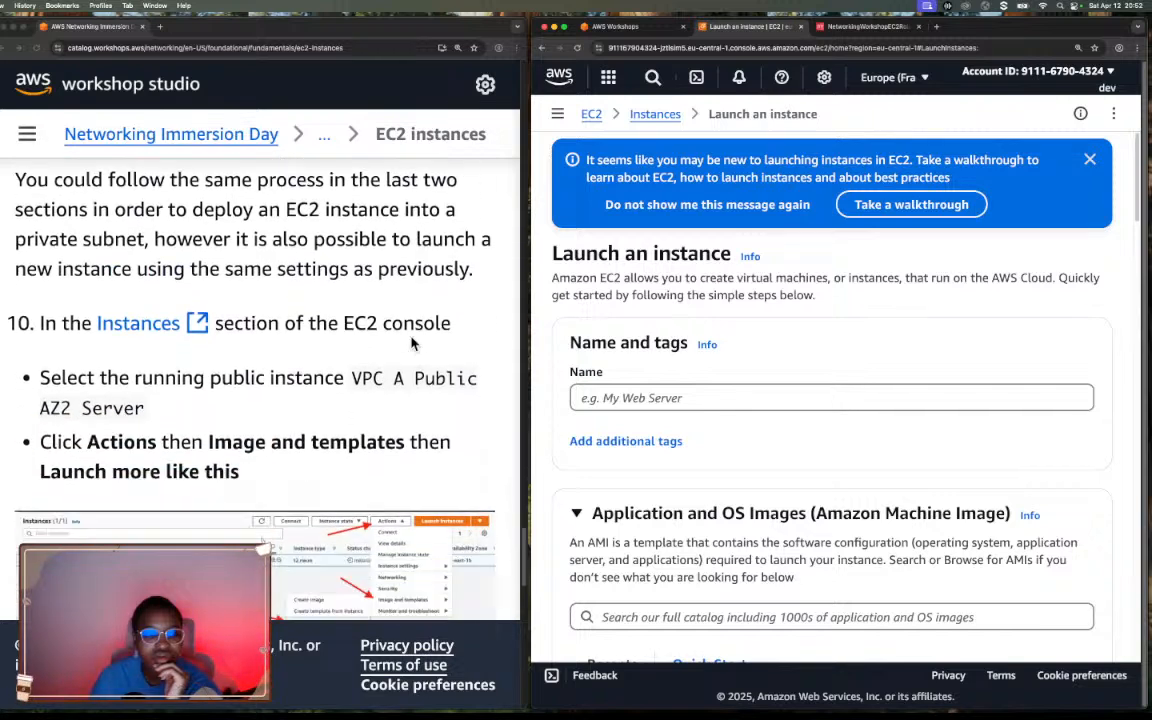
scroll(411, 343, down, 6)
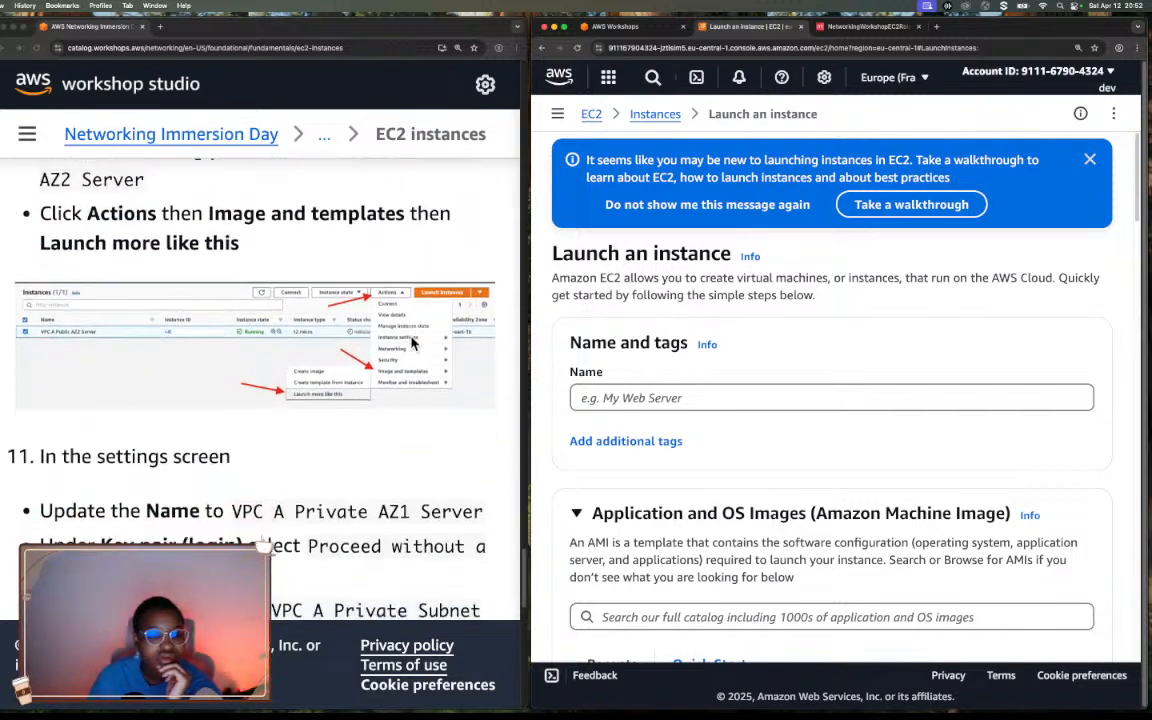
scroll(413, 343, down, 1)
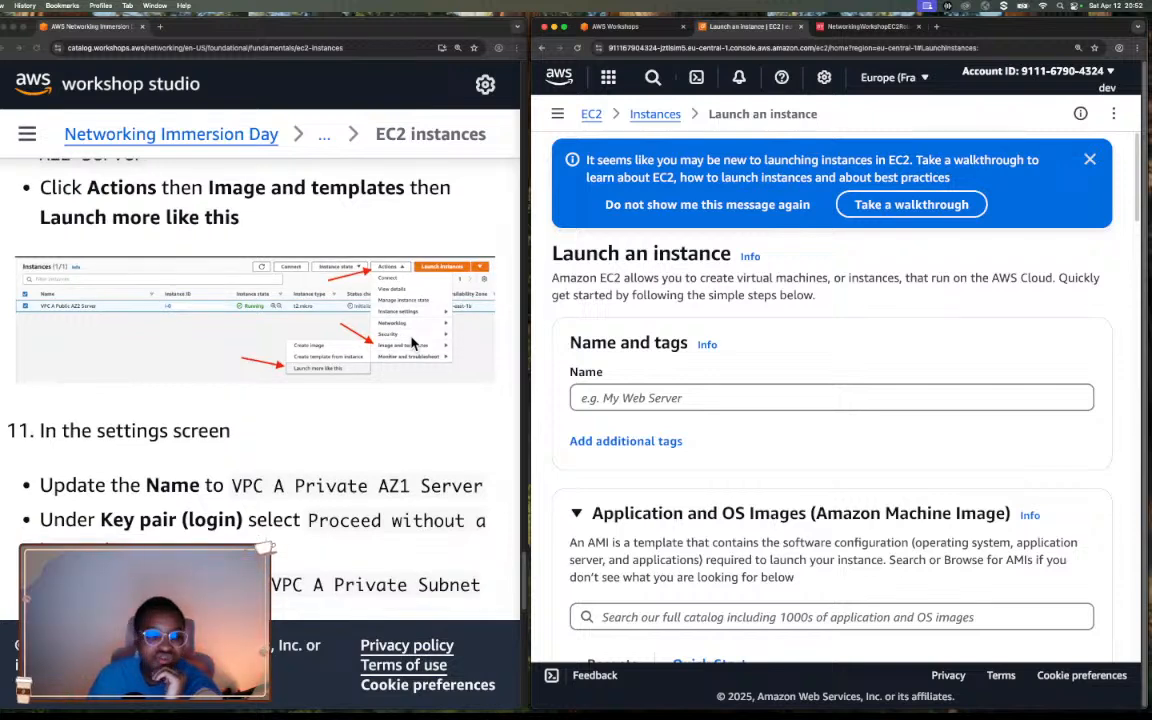
scroll(413, 343, down, 1)
scroll(413, 343, down, 1)
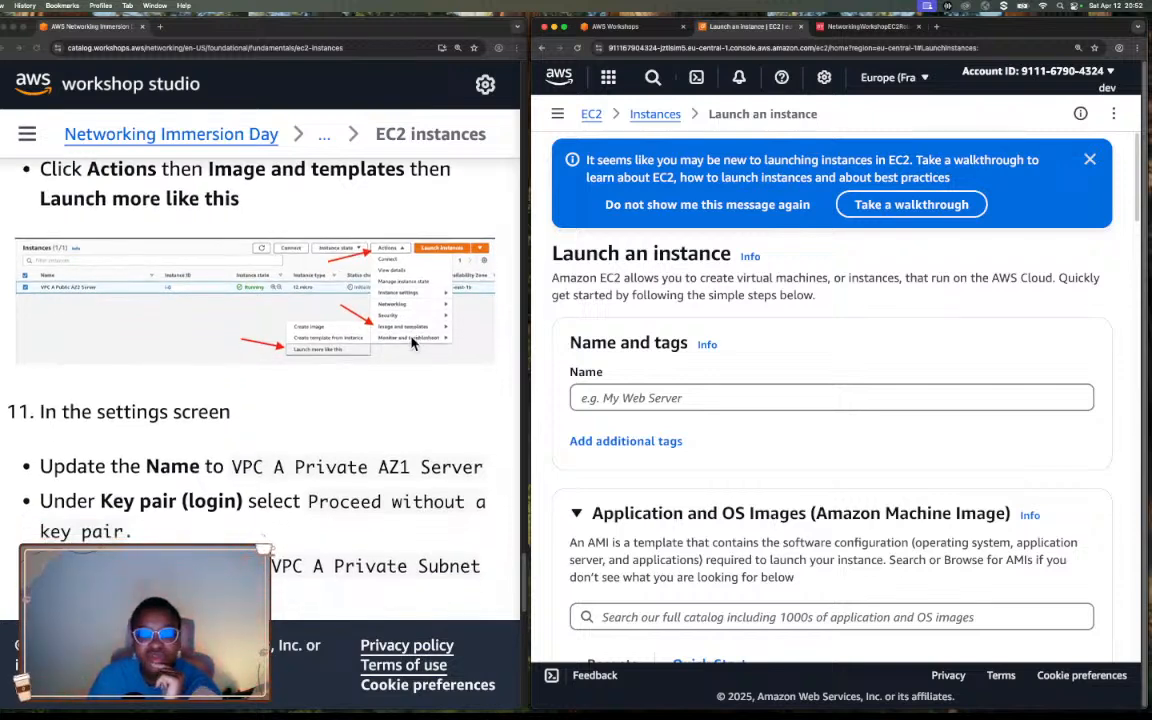
scroll(333, 369, down, 5)
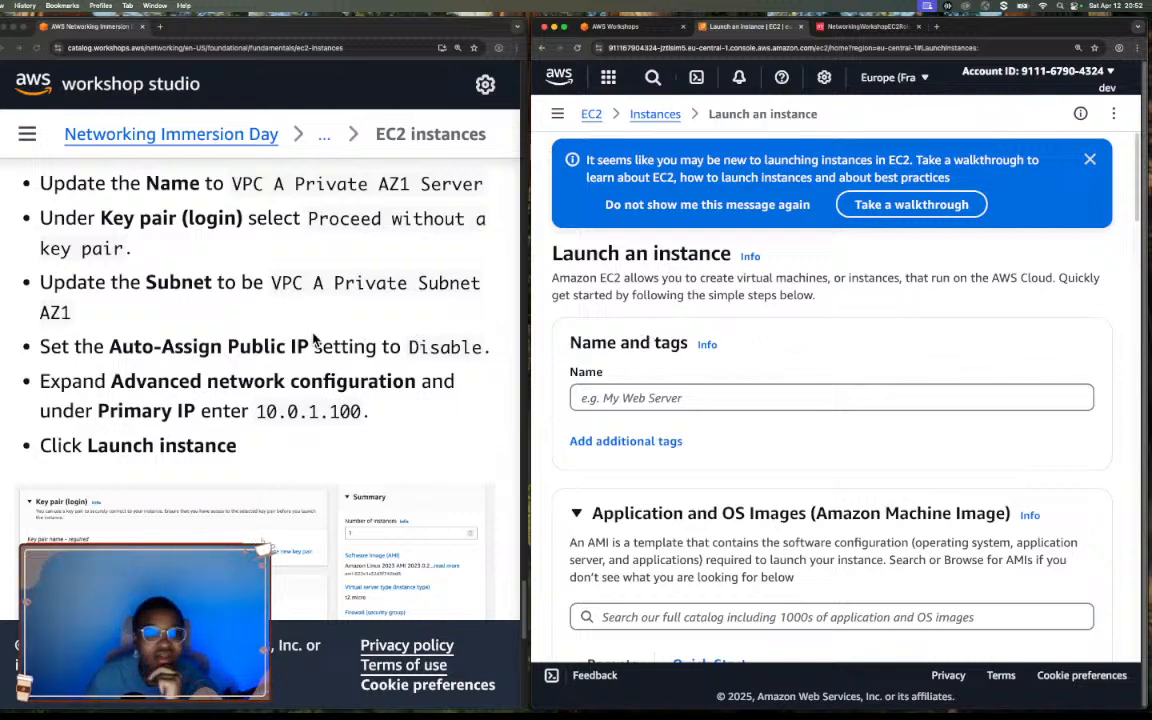
scroll(310, 340, down, 1)
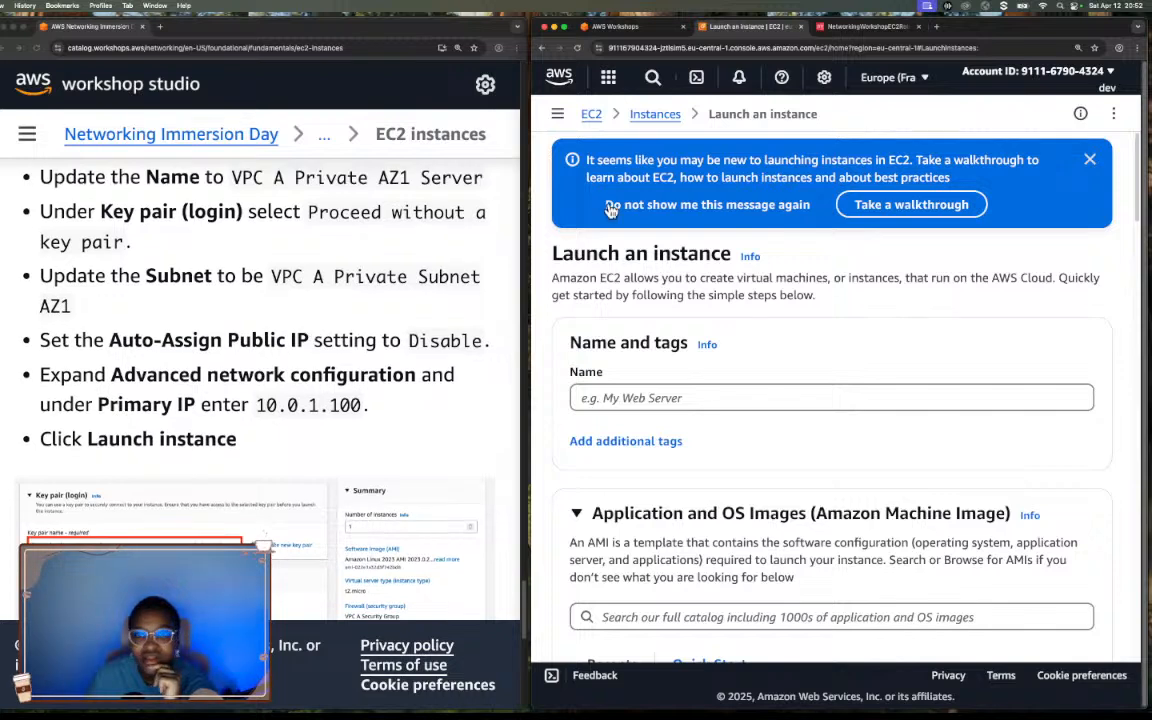
Leave the blank launch form for the Instances list and check the selected VPC A Public AZ2 Server's row.
click(660, 115)
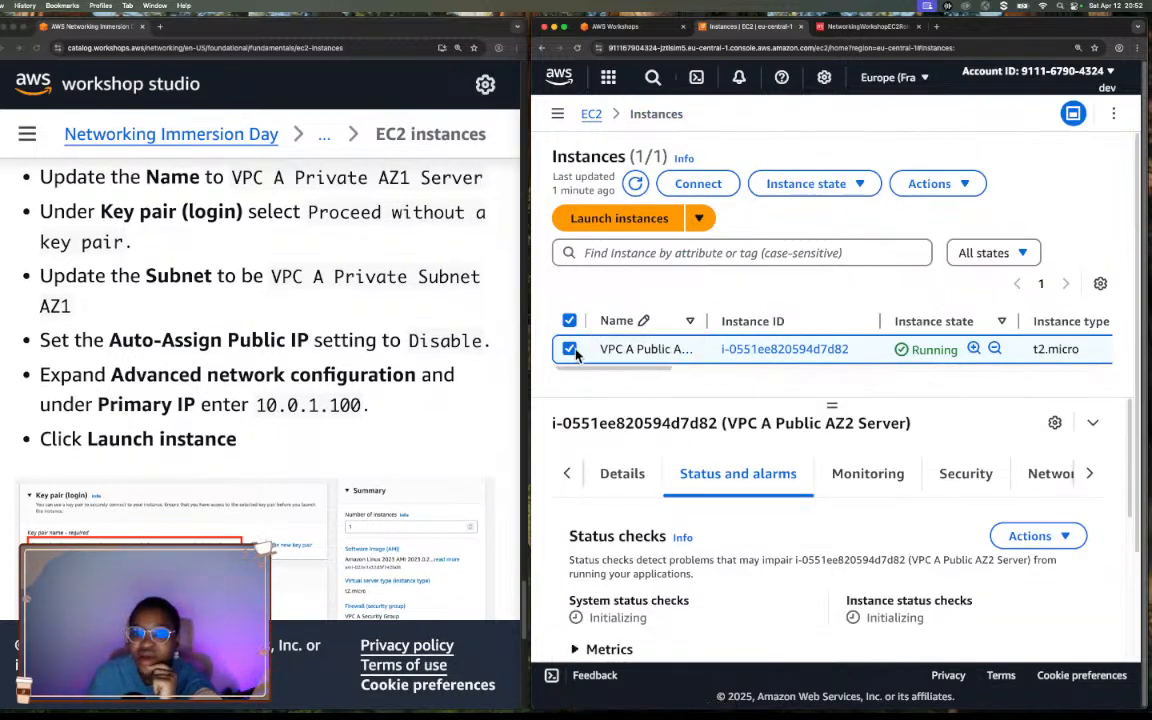
scroll(586, 377, right, 10)
scroll(586, 377, left, 7)
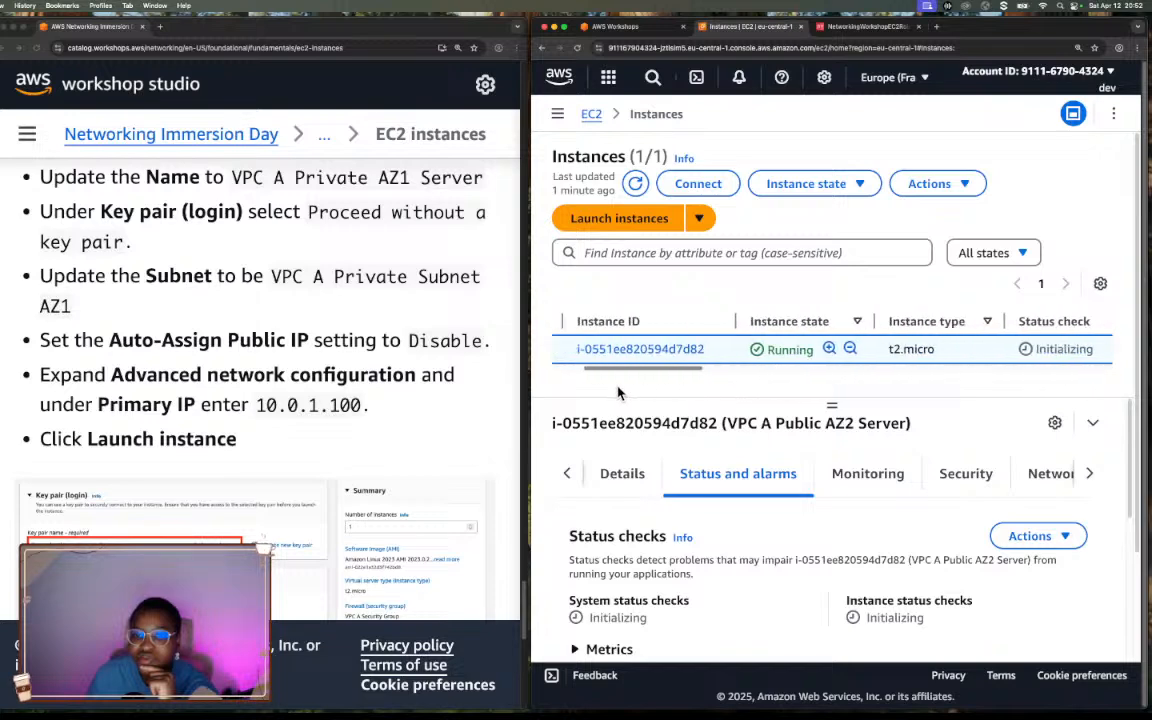
Refresh the Instances list and check the status of VPC A Public AZ2 Server.
scroll(600, 376, left, 3)
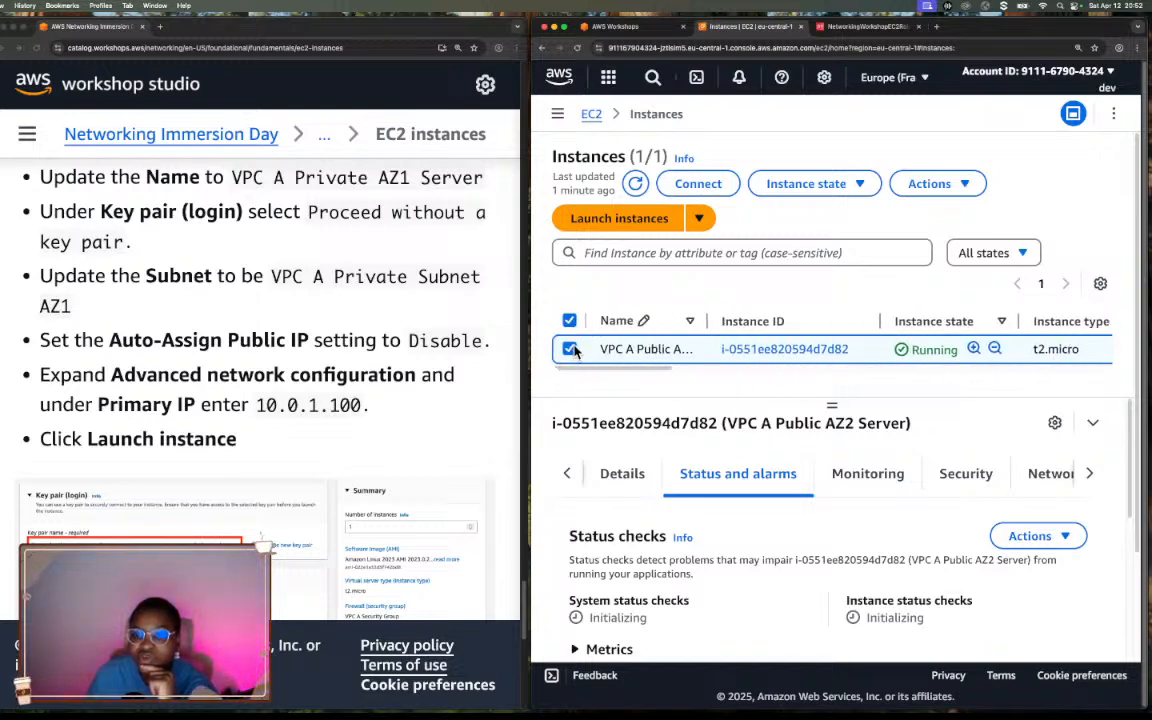
scroll(602, 371, right, 5)
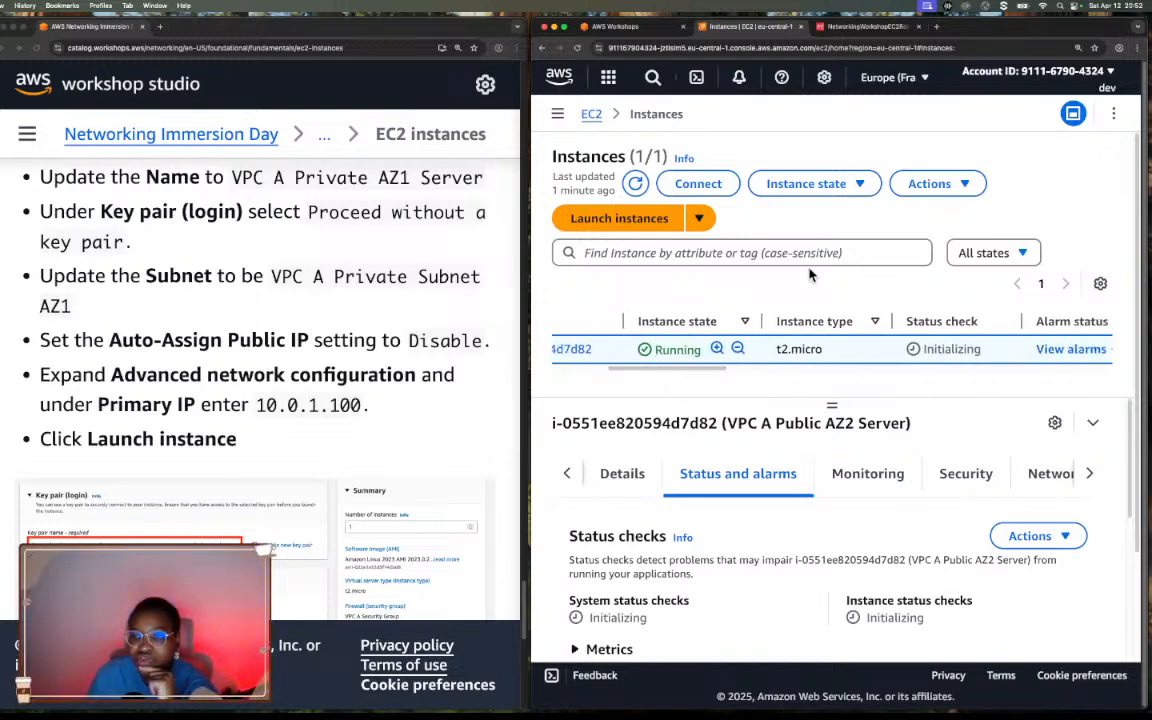
click(636, 189)
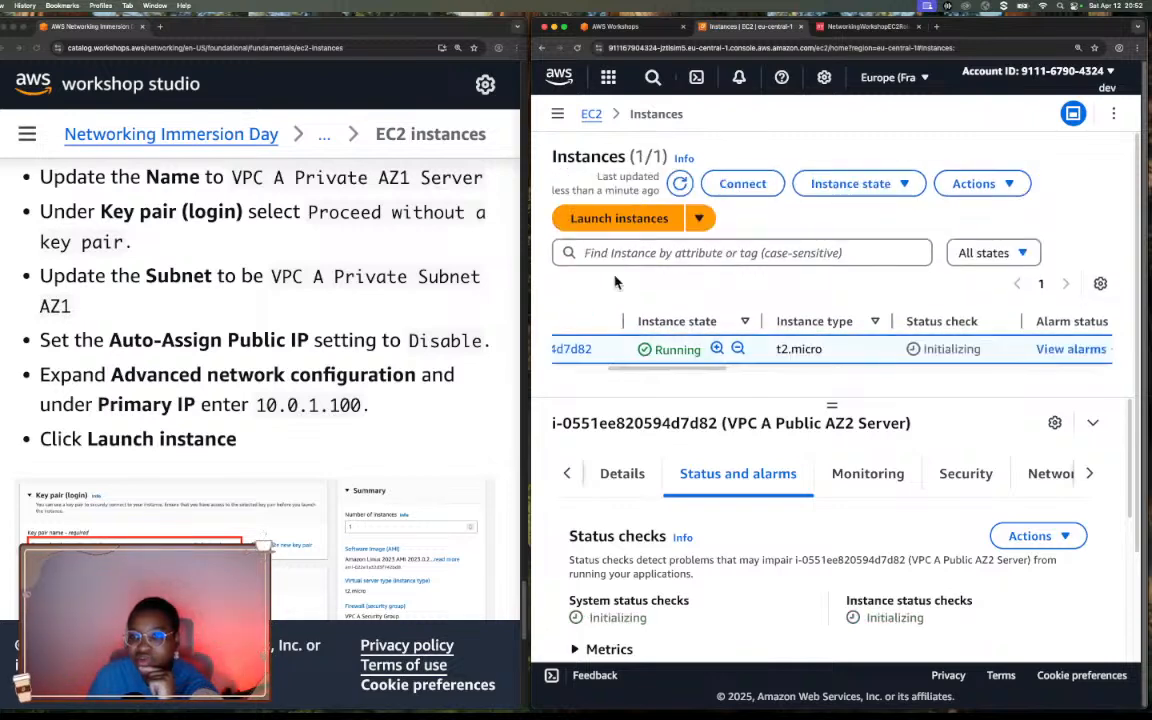
scroll(686, 372, left, 5)
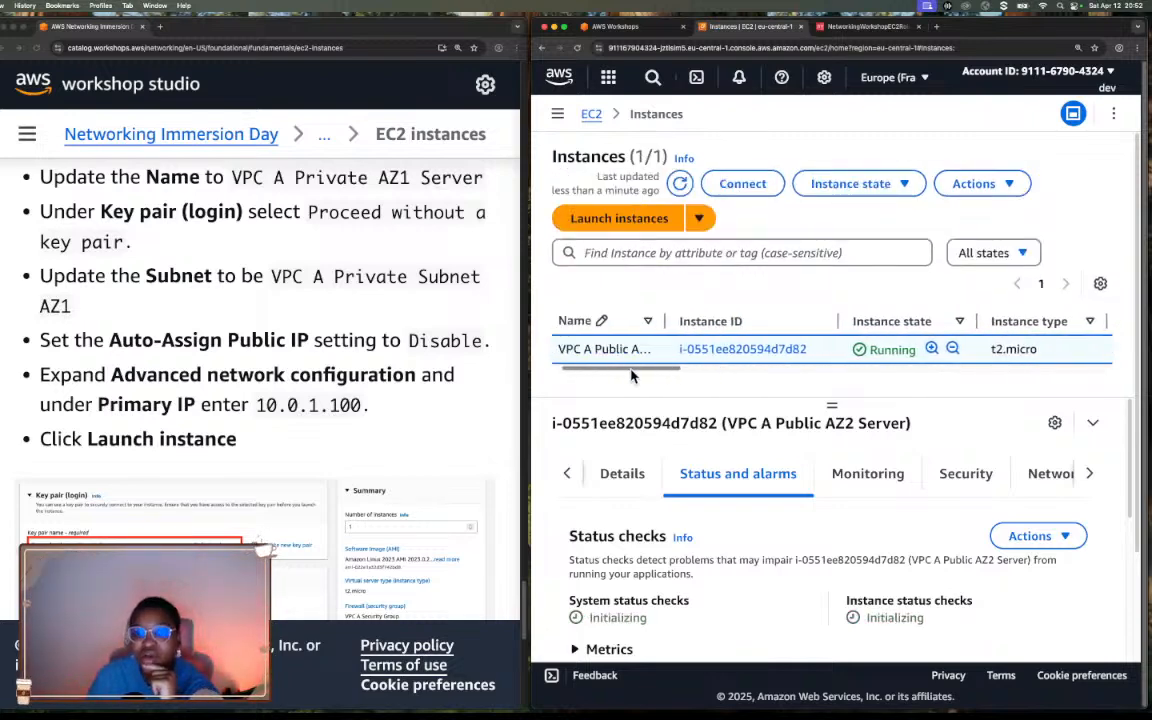
click(701, 222)
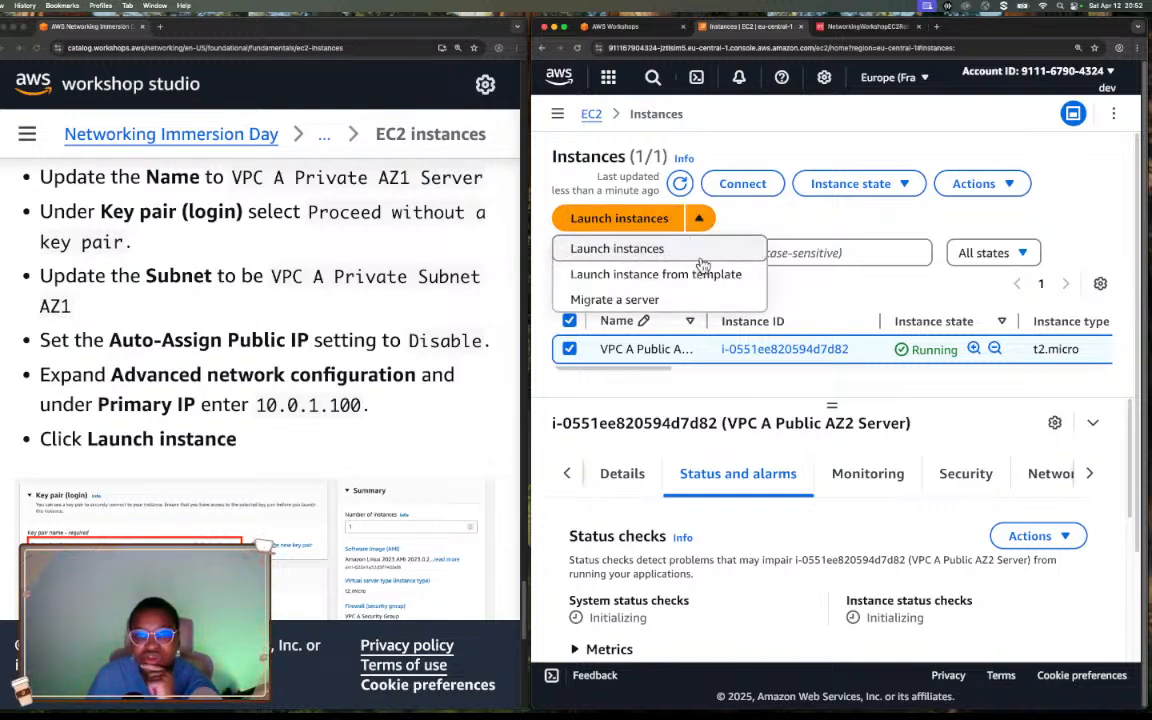
click(950, 195)
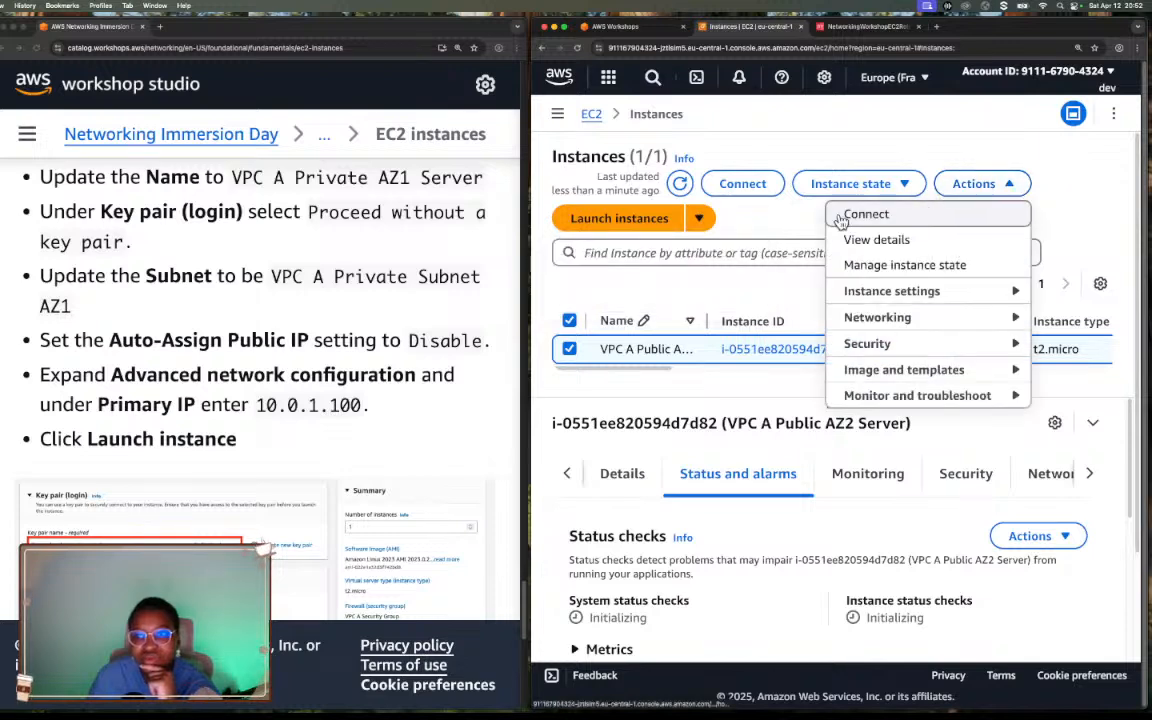
mouse_move(855, 372)
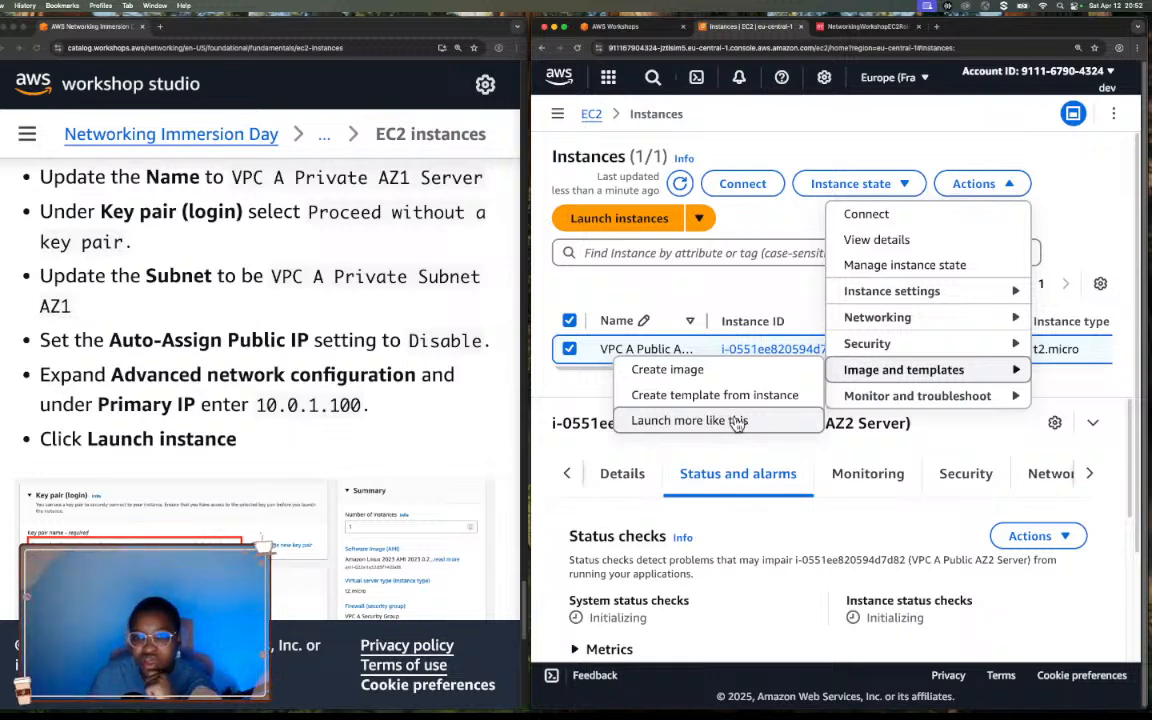
click(716, 221)
click(706, 222)
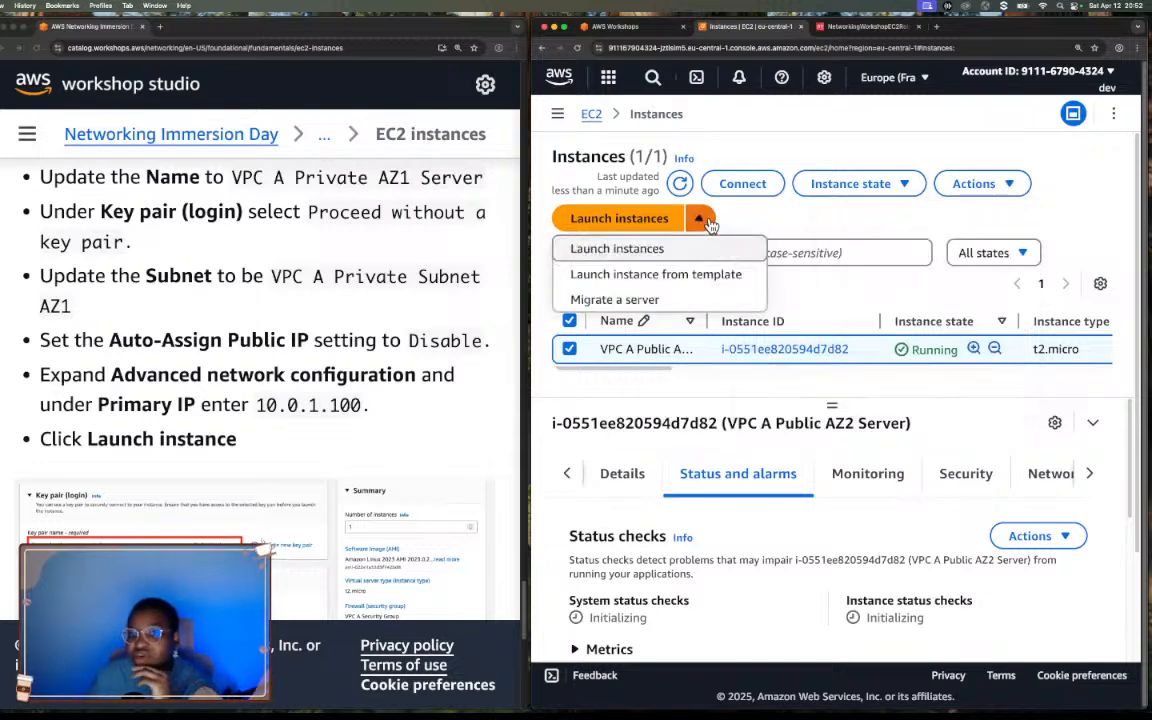
click(683, 286)
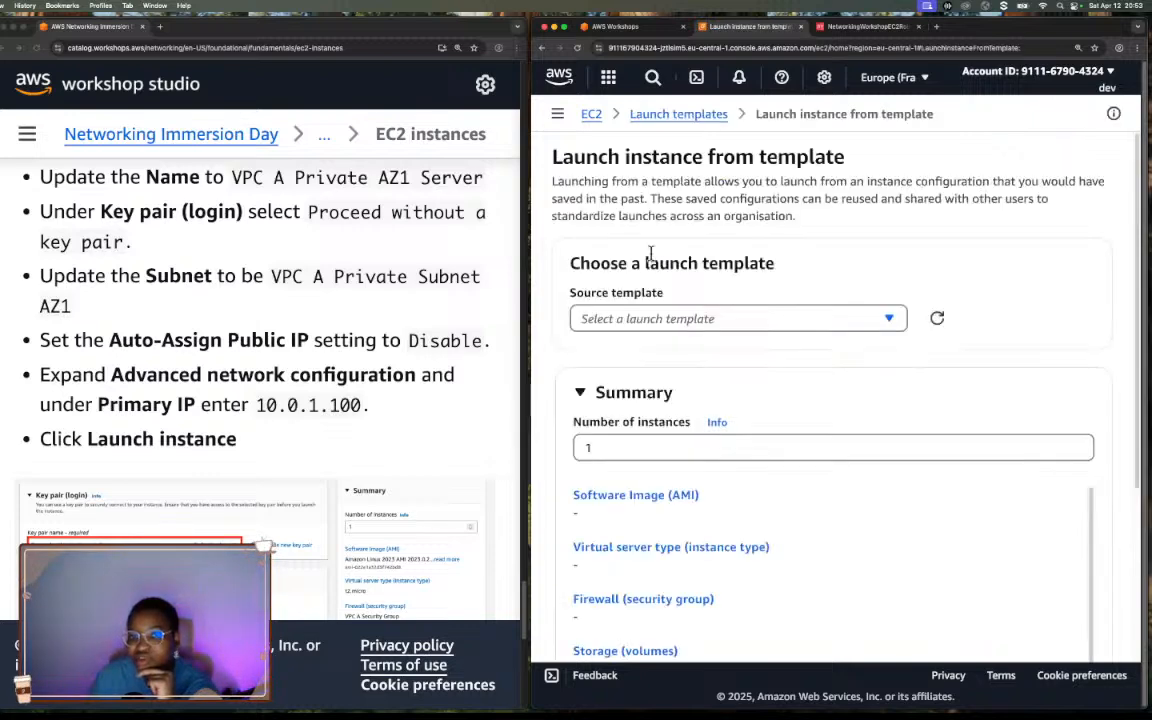
click(754, 316)
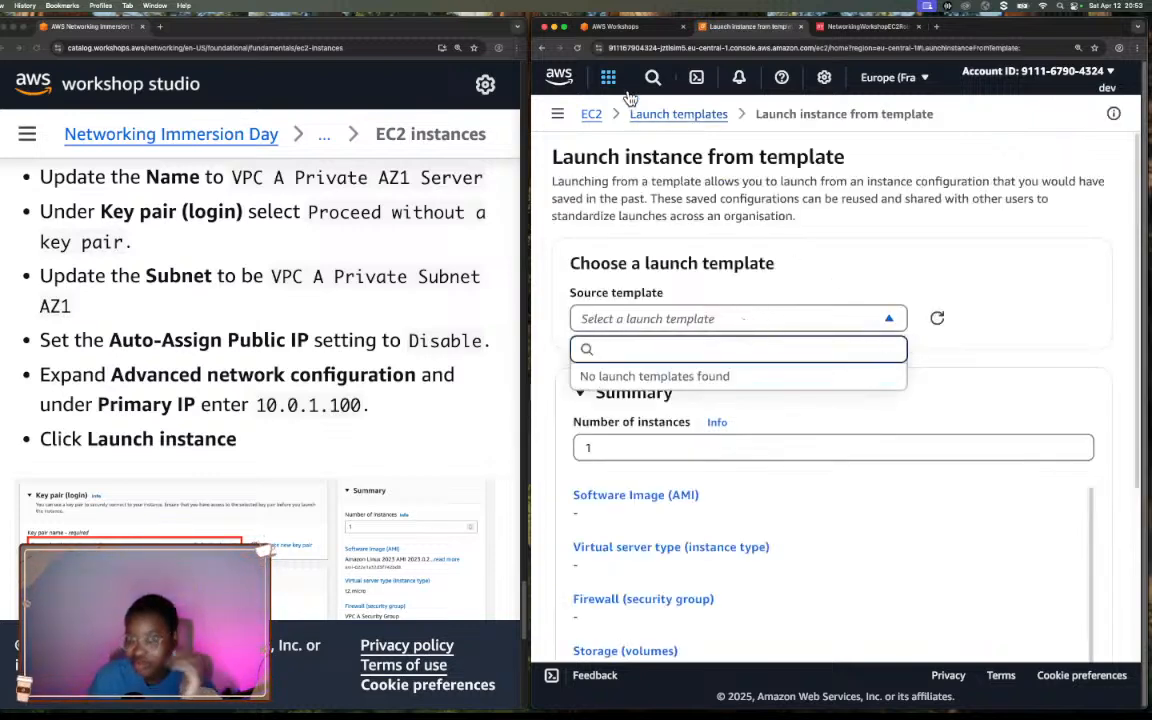
click(543, 49)
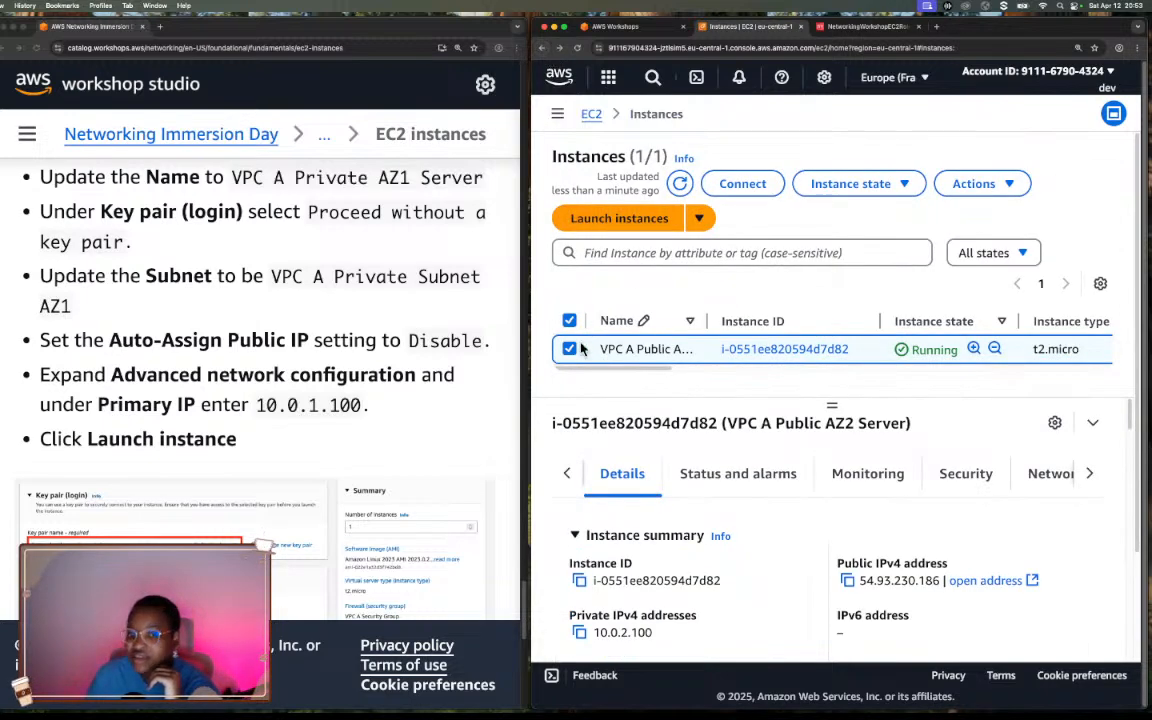
Start a Launch more like this configuration from the selected VPC A Public AZ2 Server.
click(994, 186)
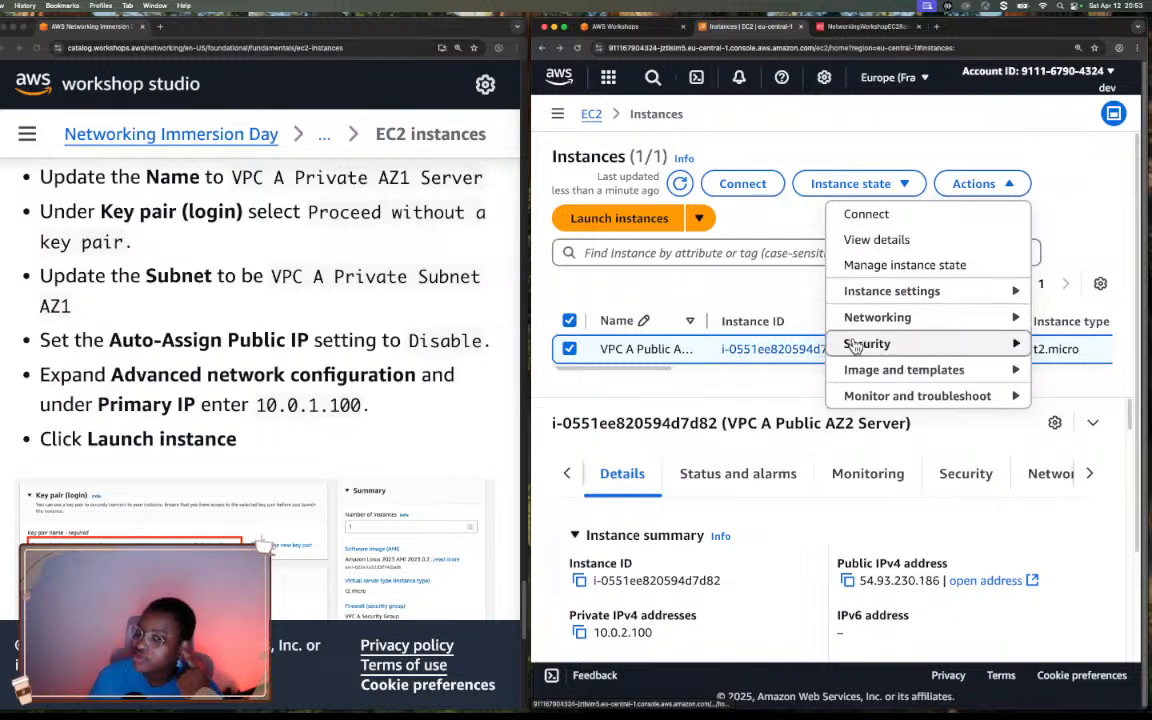
mouse_move(893, 376)
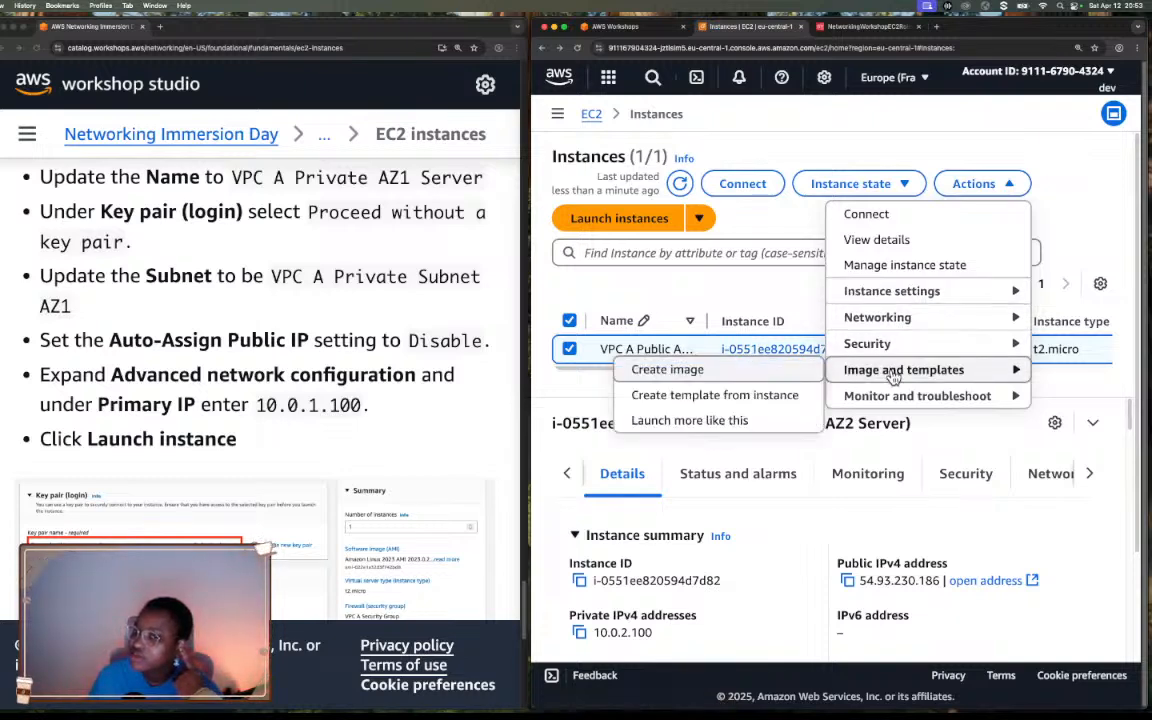
click(690, 421)
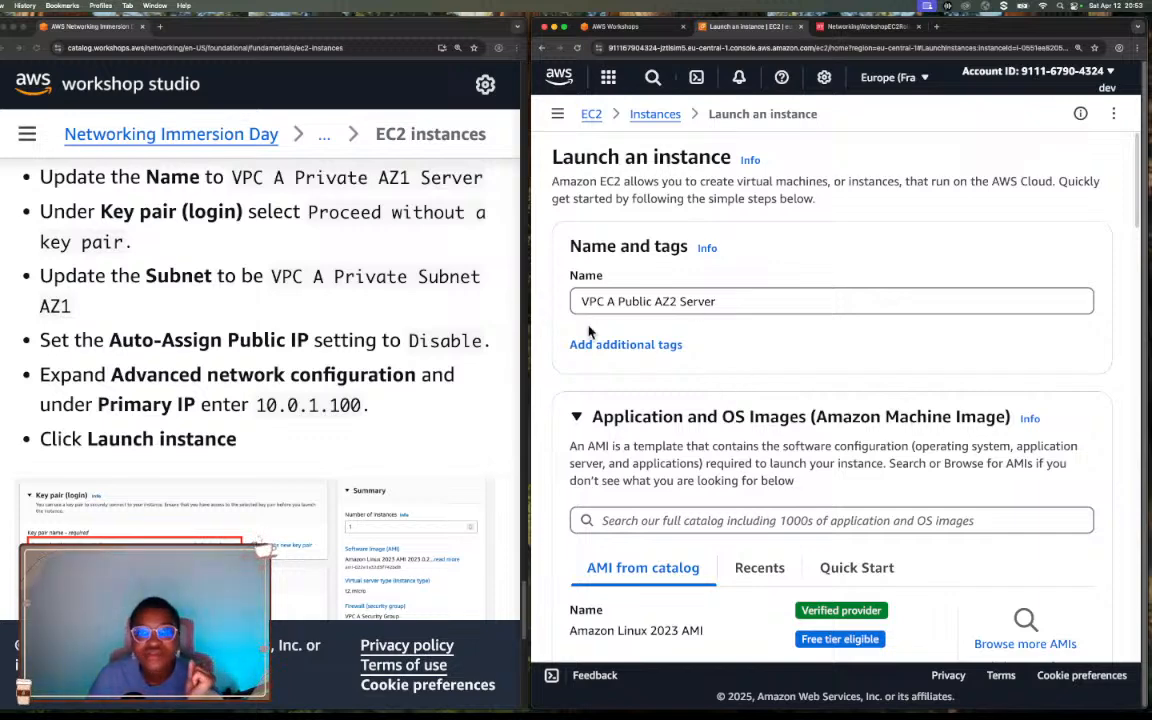
Rename the new instance as VPC A Private AZ1 Server.
click(645, 301)
double_click(645, 301)
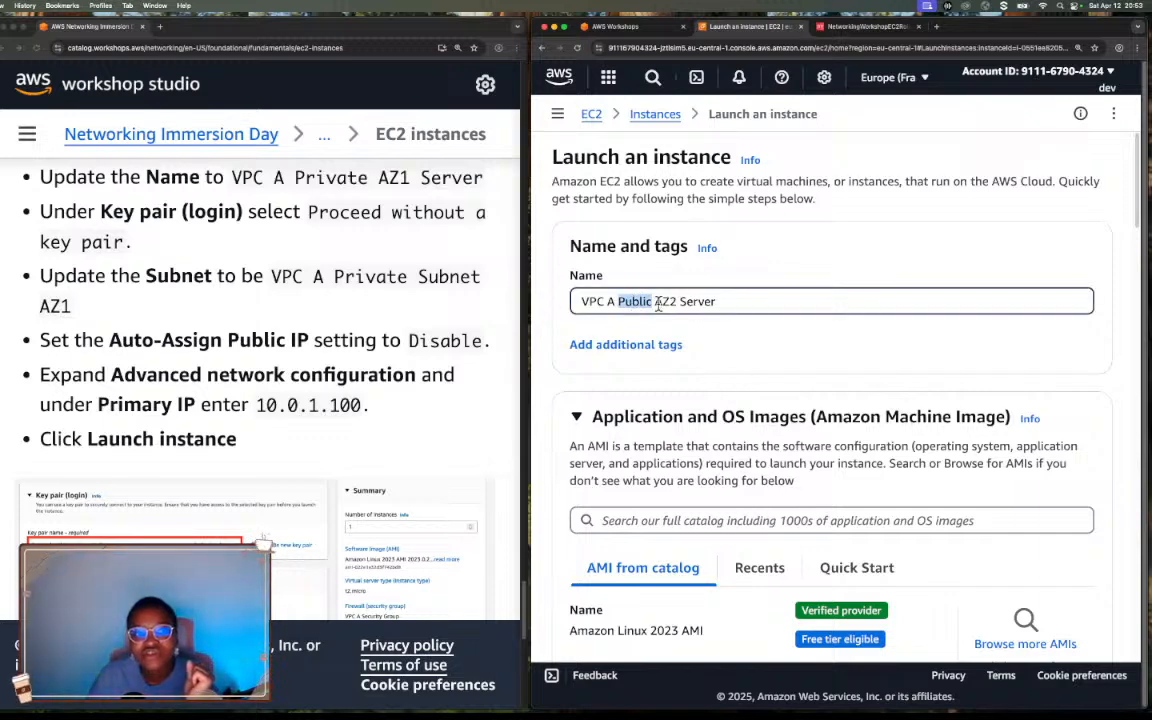
text(Private)
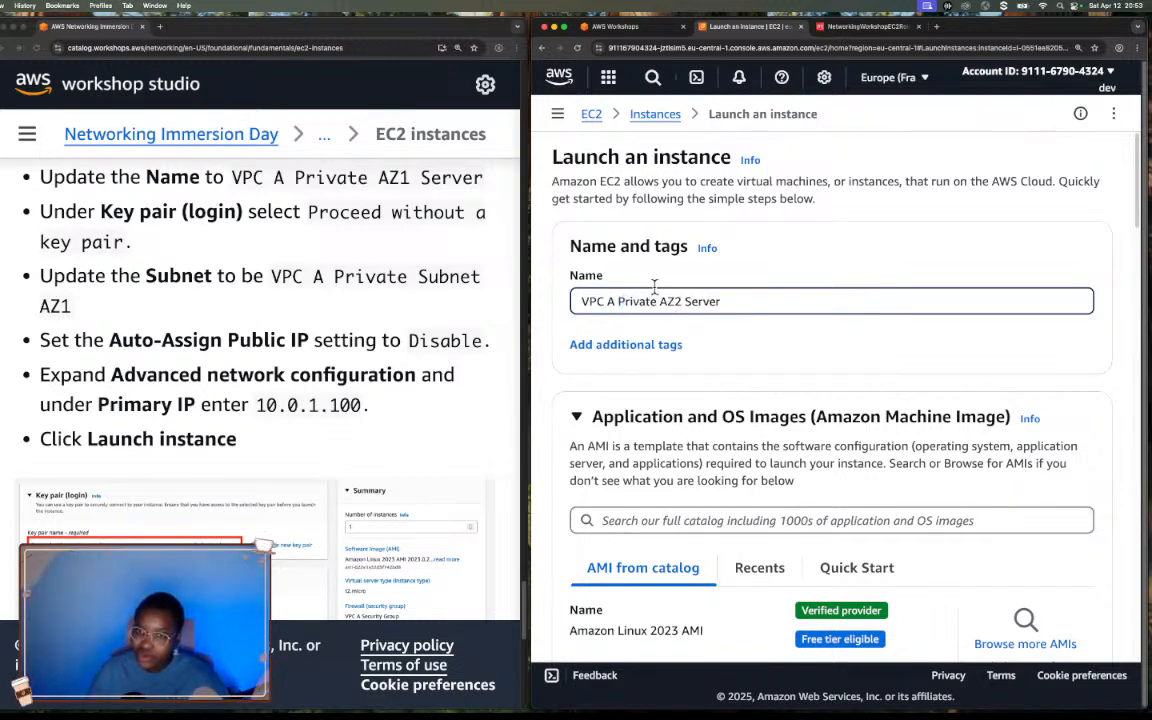
key(BackSpace)
text(1)
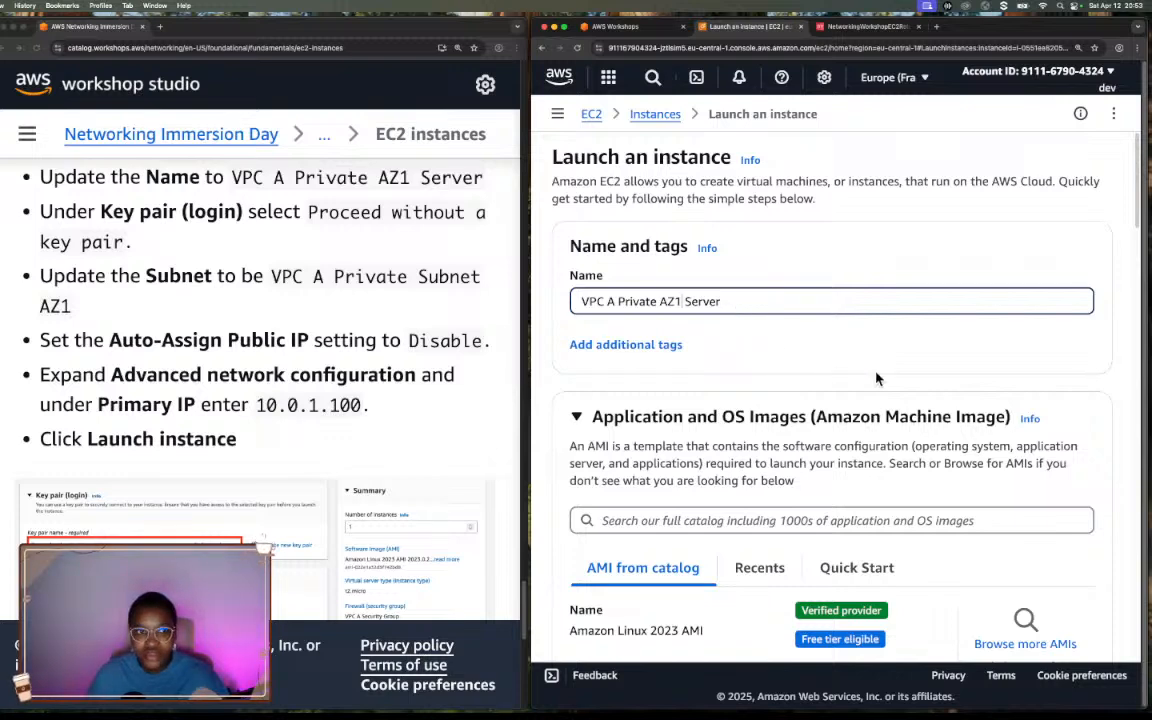
Set the instance's key pair login option to Proceed without a key pair (Not recommended).
scroll(876, 378, down, 5)
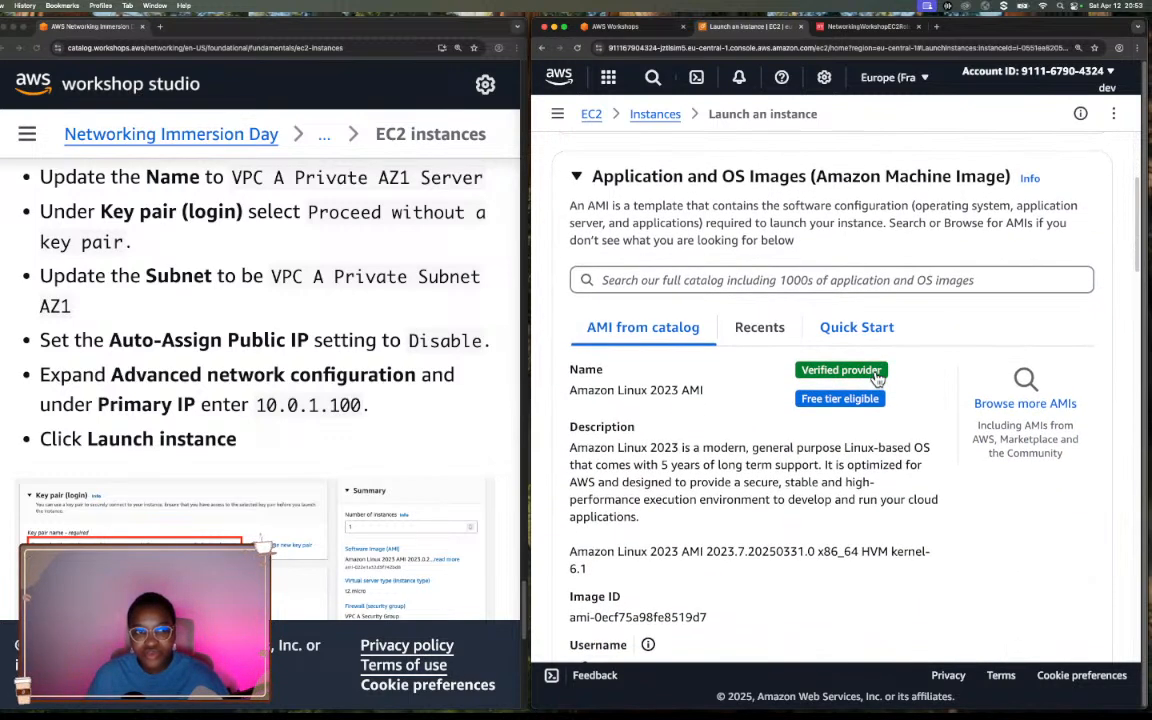
scroll(876, 378, down, 5)
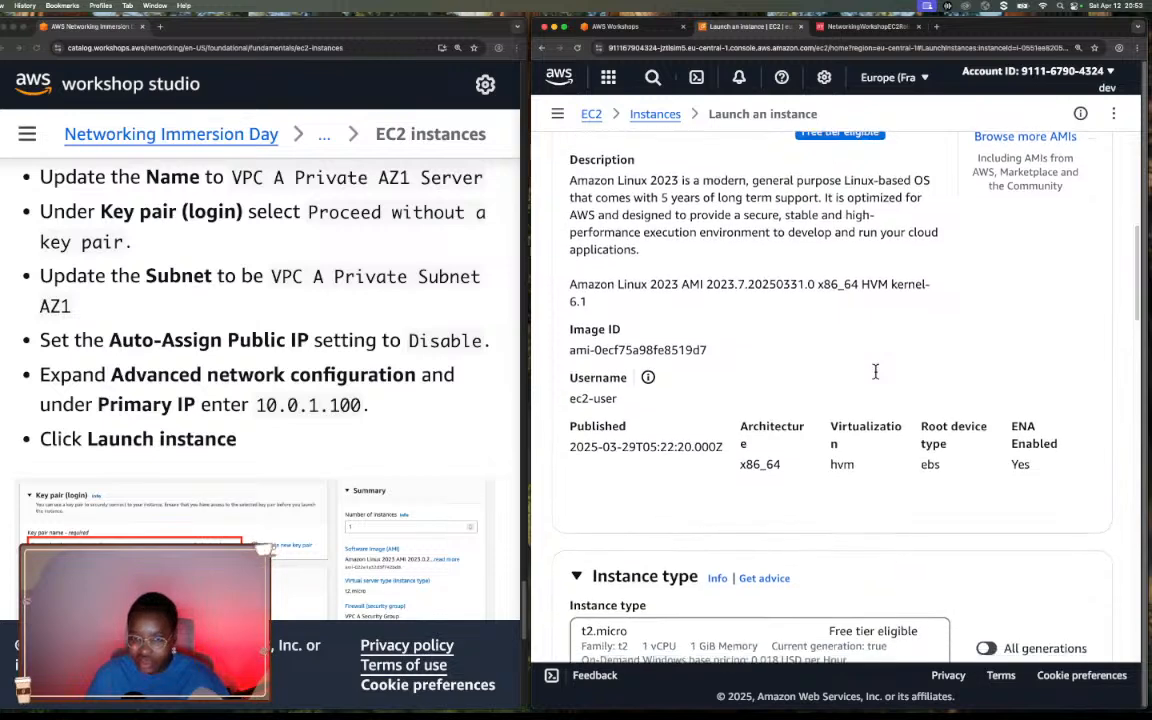
scroll(875, 372, down, 9)
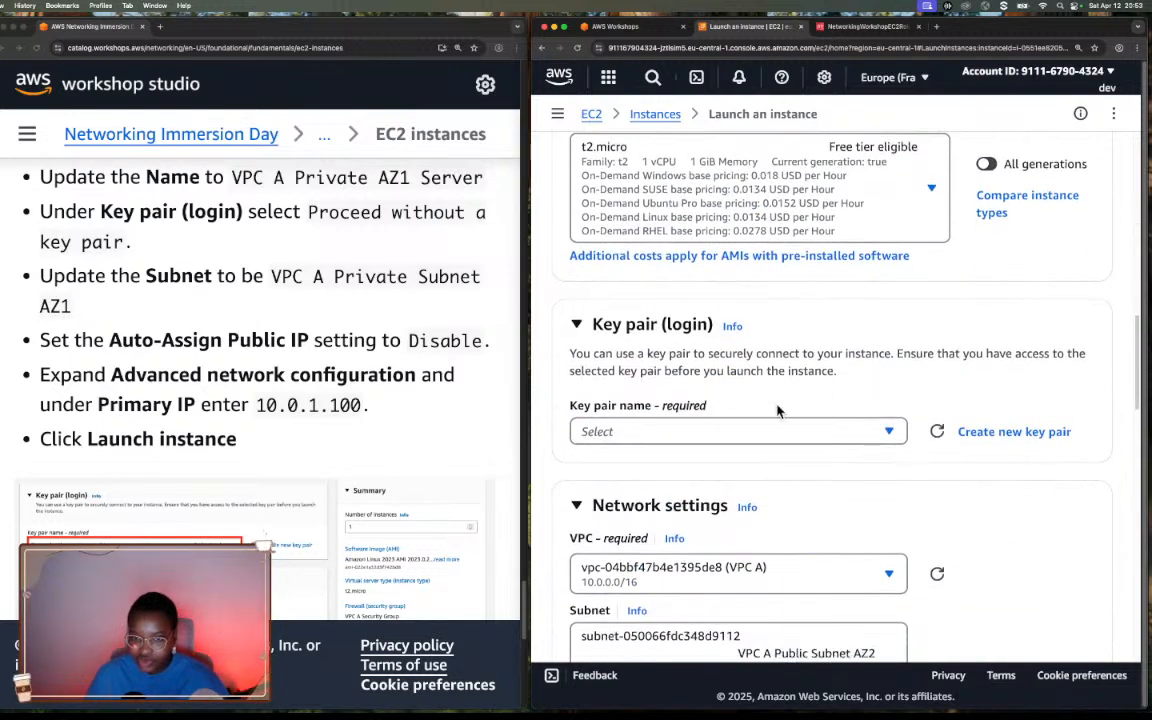
click(770, 431)
click(700, 487)
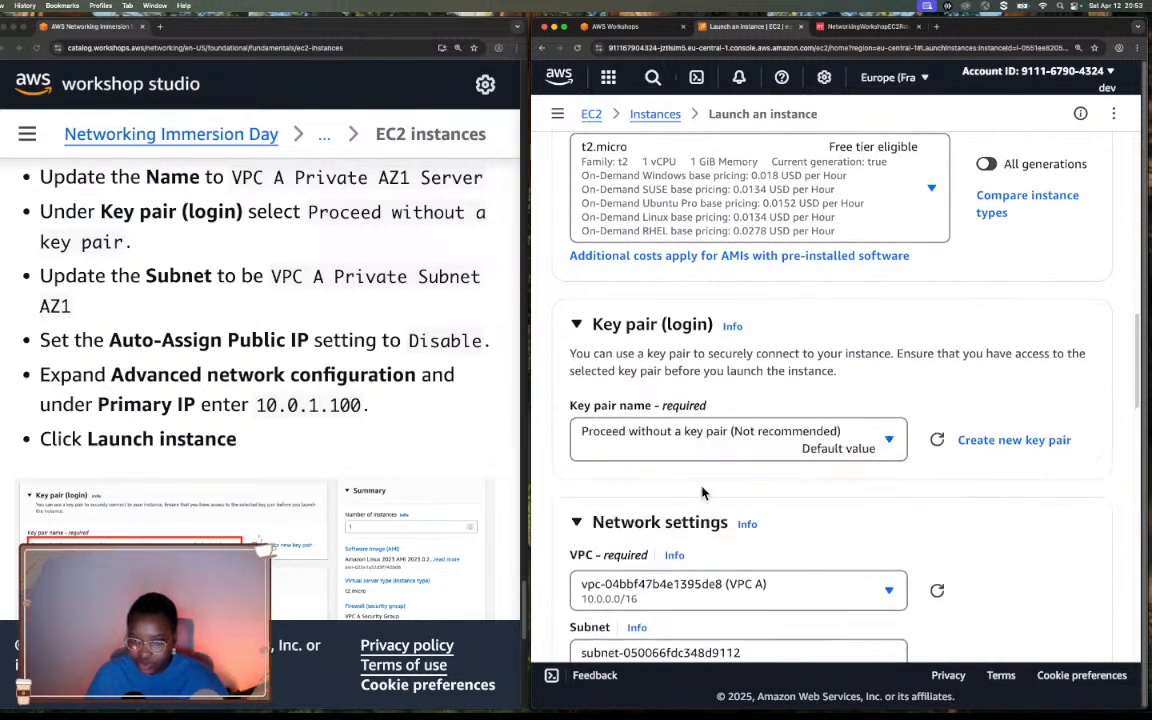
Change the instance's subnet in the network settings to VPC A Private Subnet AZ1.
scroll(789, 447, down, 5)
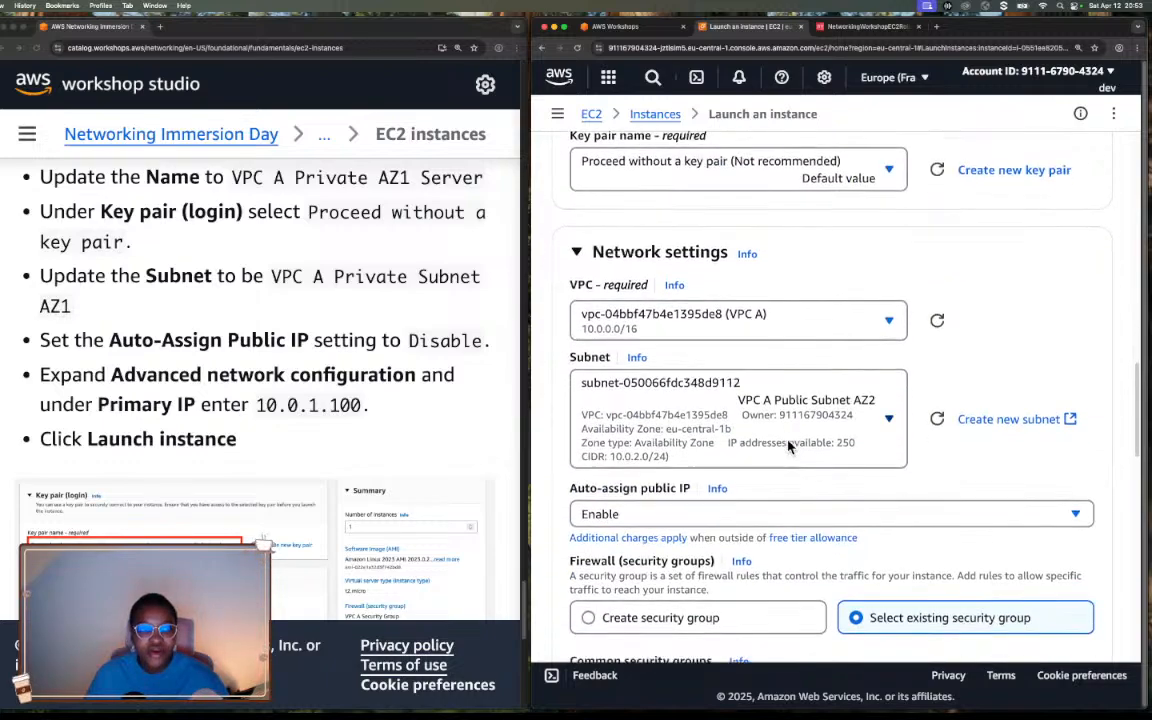
scroll(789, 447, down, 6)
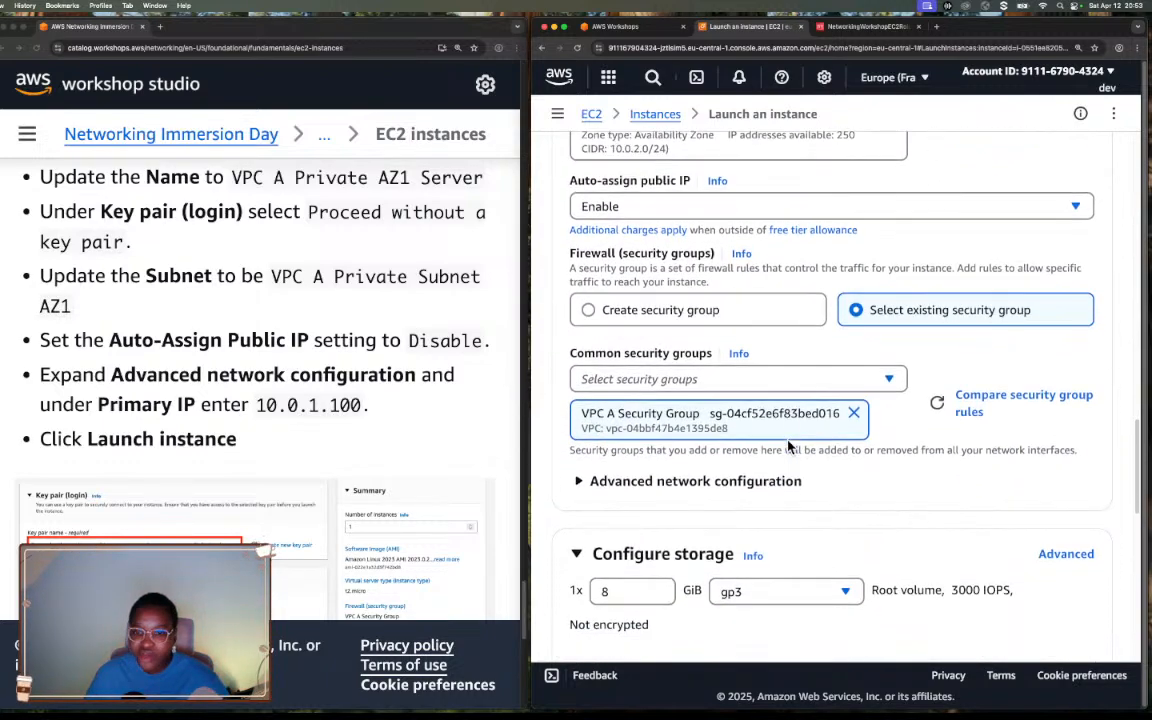
scroll(789, 447, up, 4)
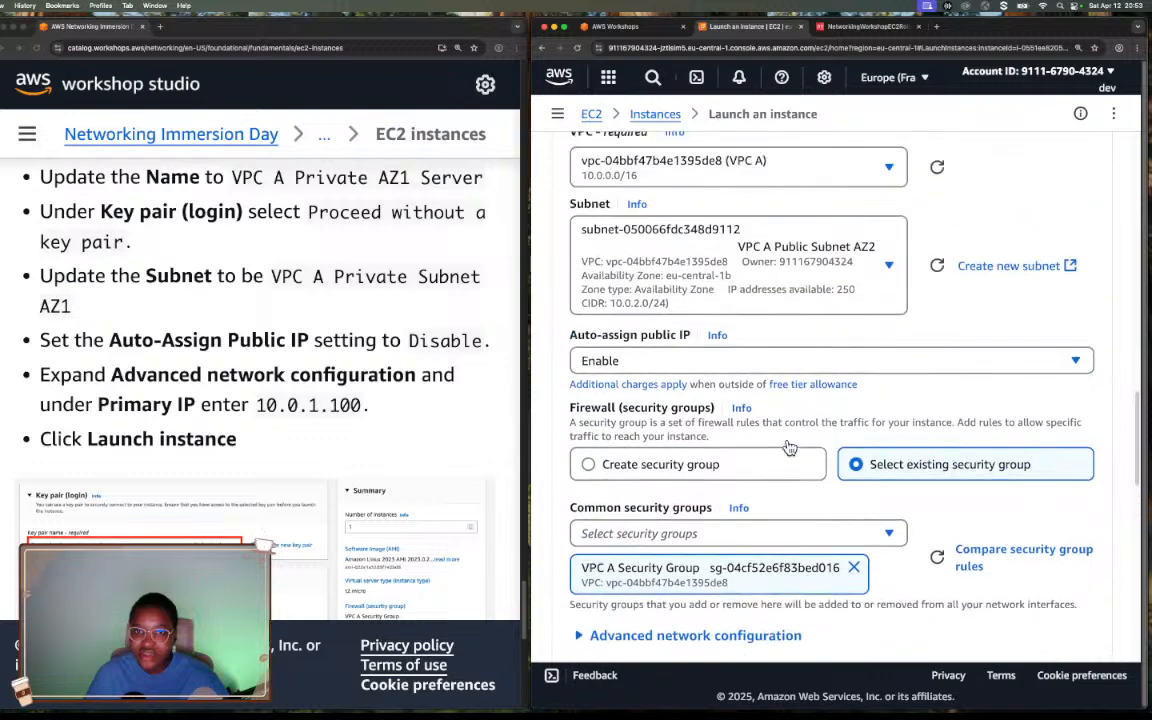
click(699, 248)
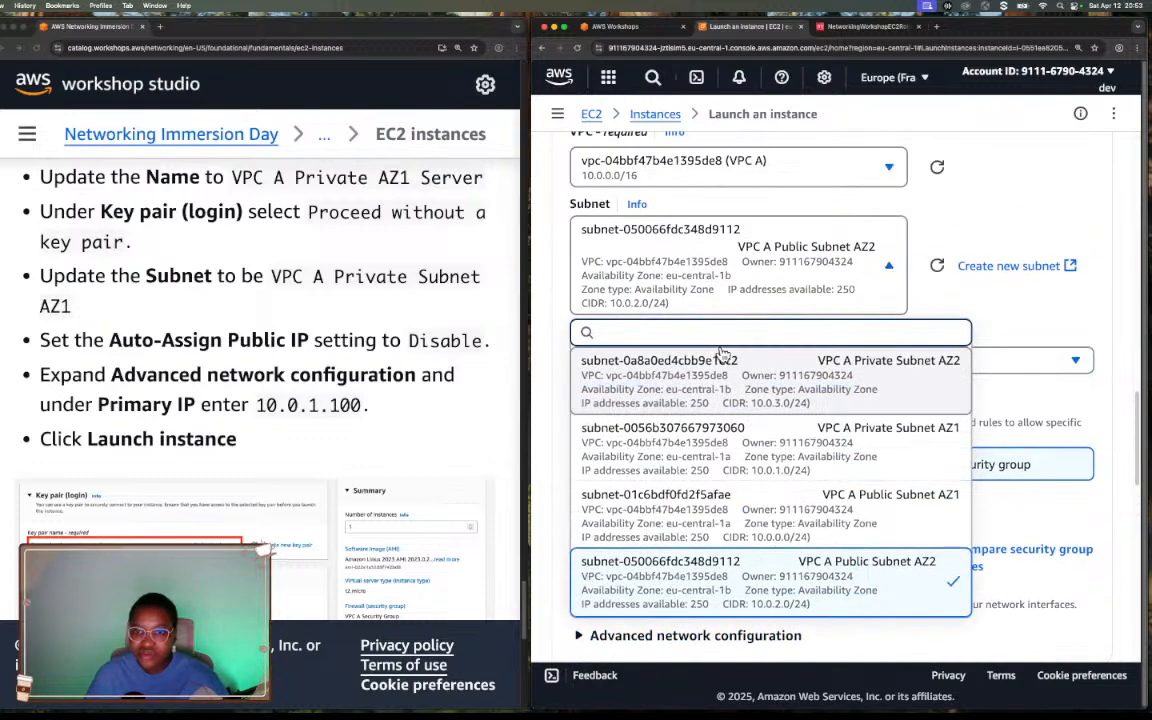
click(715, 442)
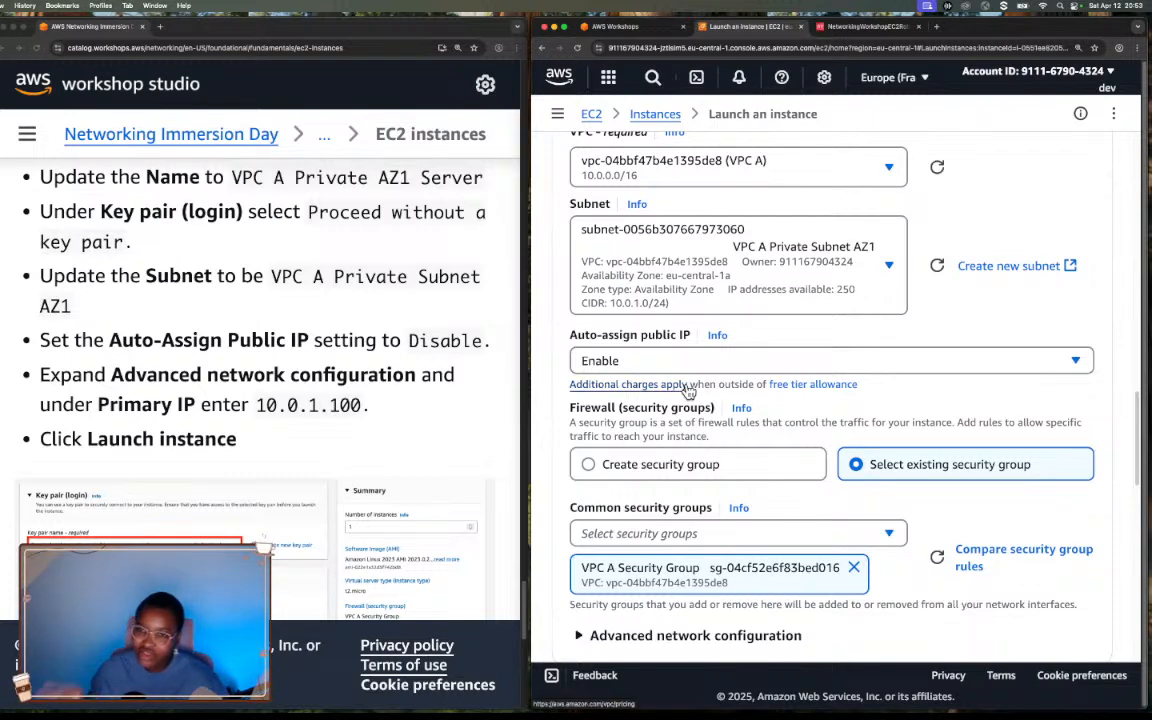
Set Auto-assign public IP to Disable for the private instance.
scroll(687, 390, down, 1)
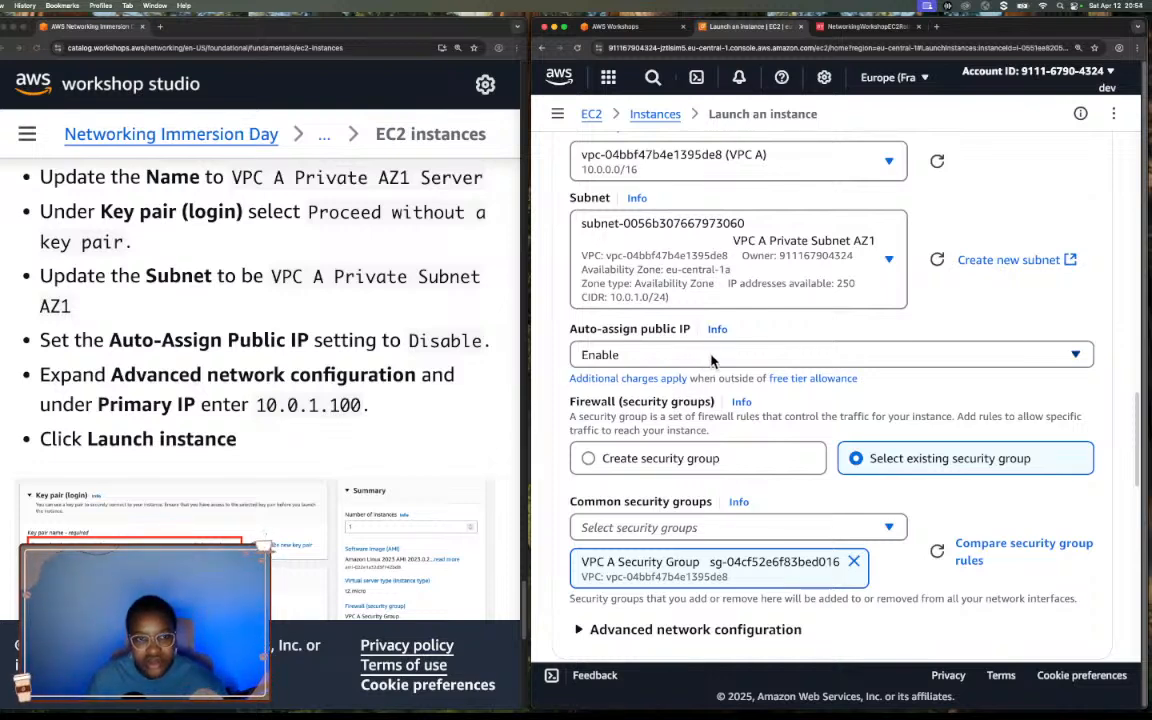
click(711, 358)
click(645, 410)
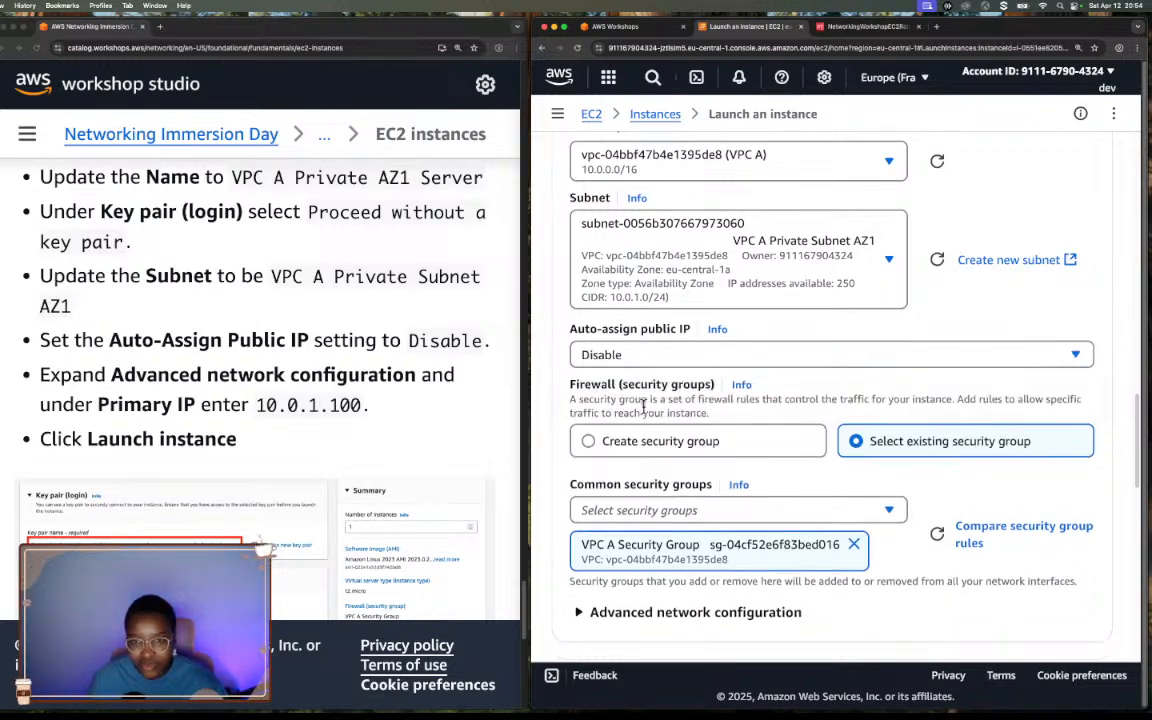
click(706, 355)
click(706, 355)
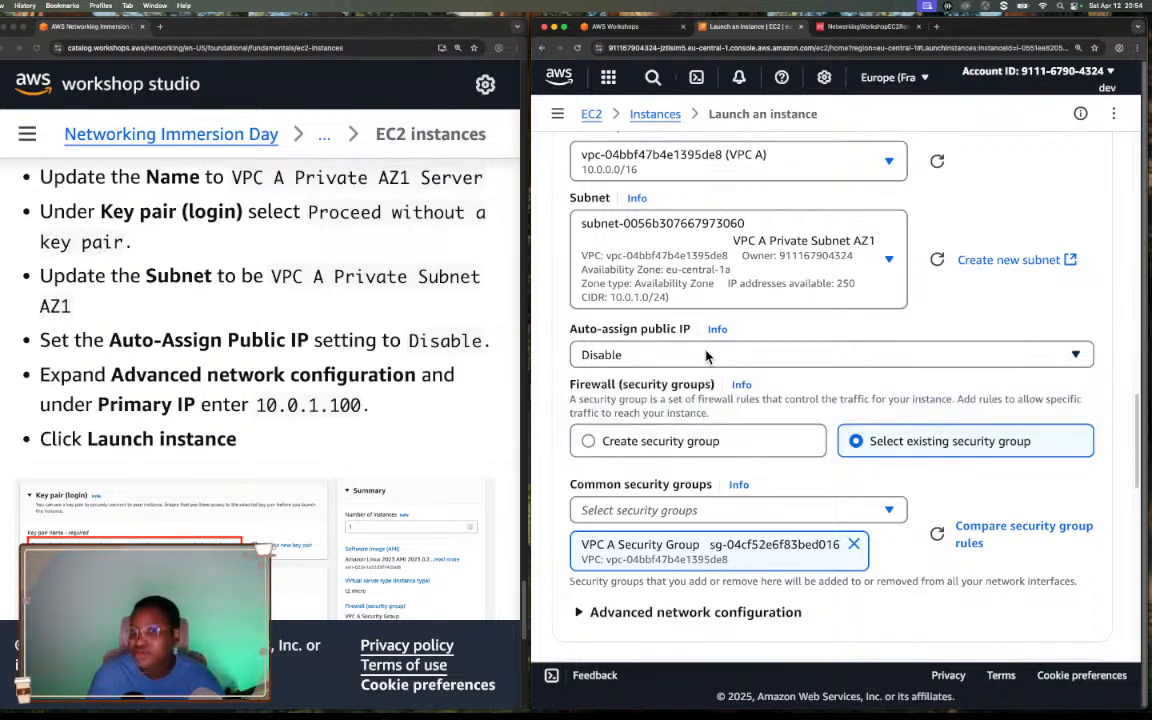
Expand the advanced network configuration and set network interface 1's primary IP to 10.0.1.100.
scroll(597, 382, down, 2)
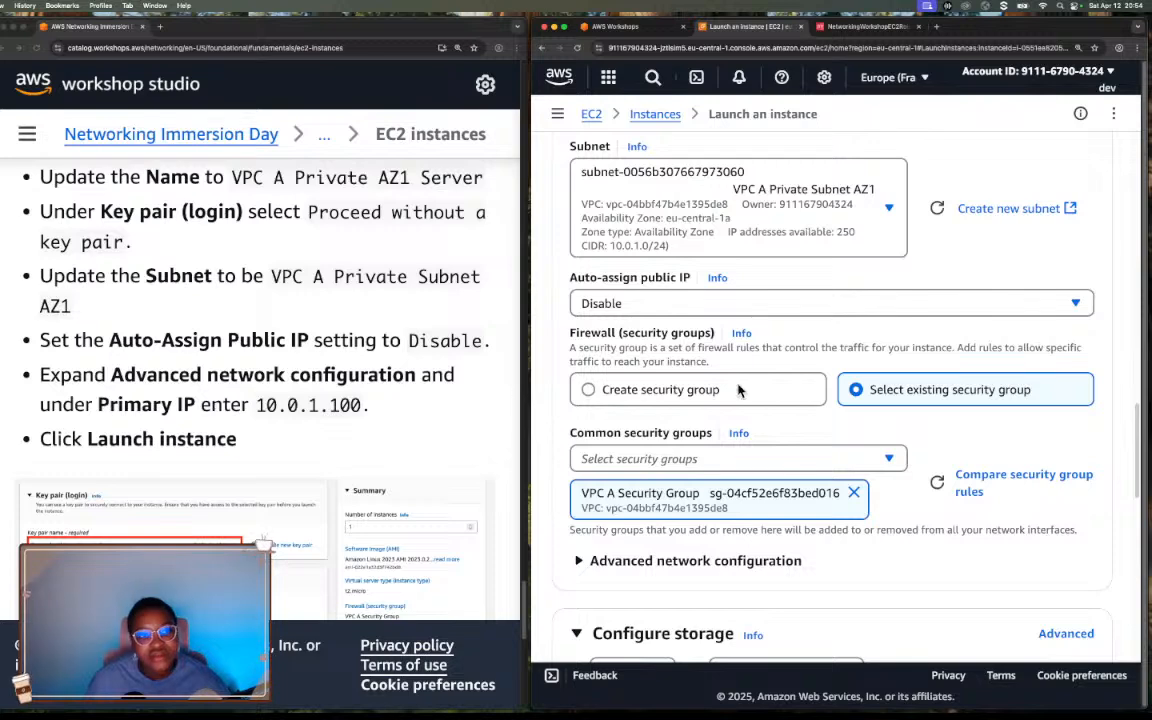
scroll(818, 392, down, 5)
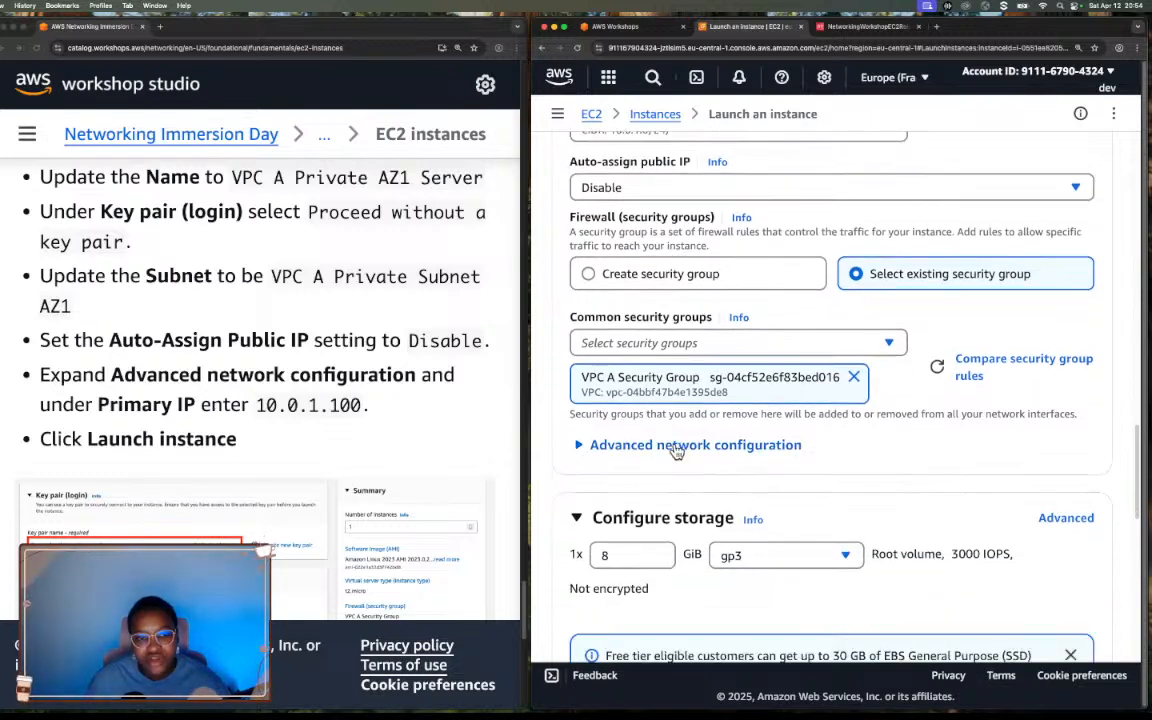
click(677, 450)
scroll(725, 446, down, 10)
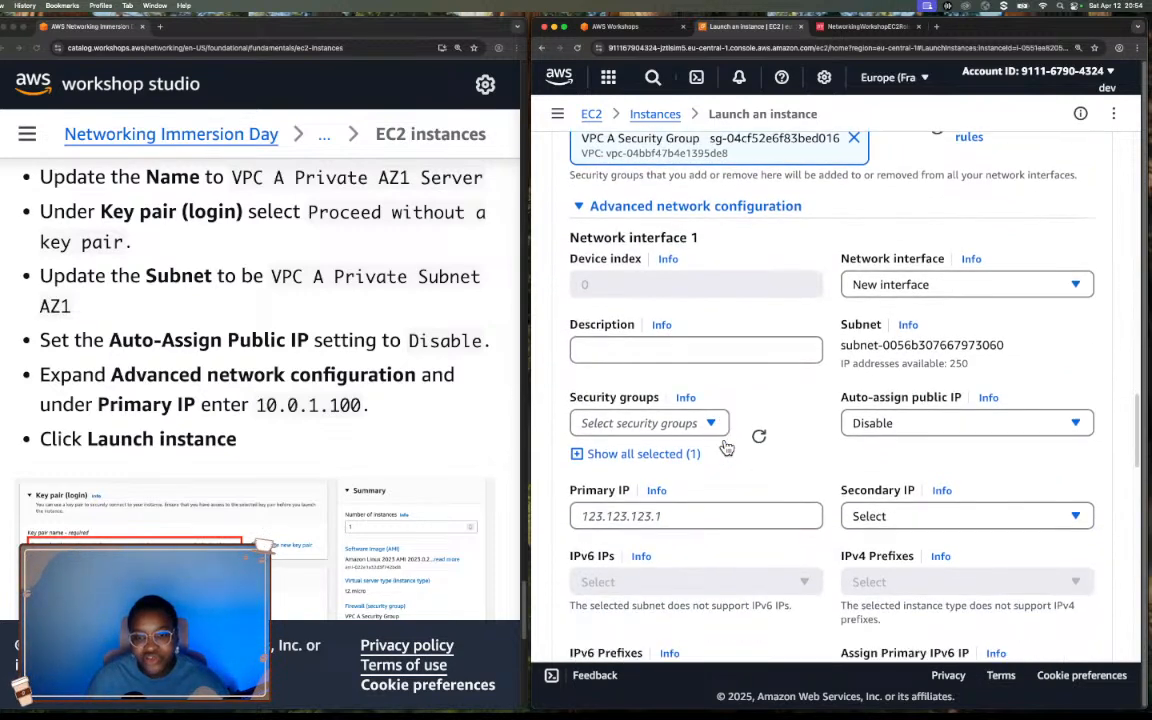
click(647, 512)
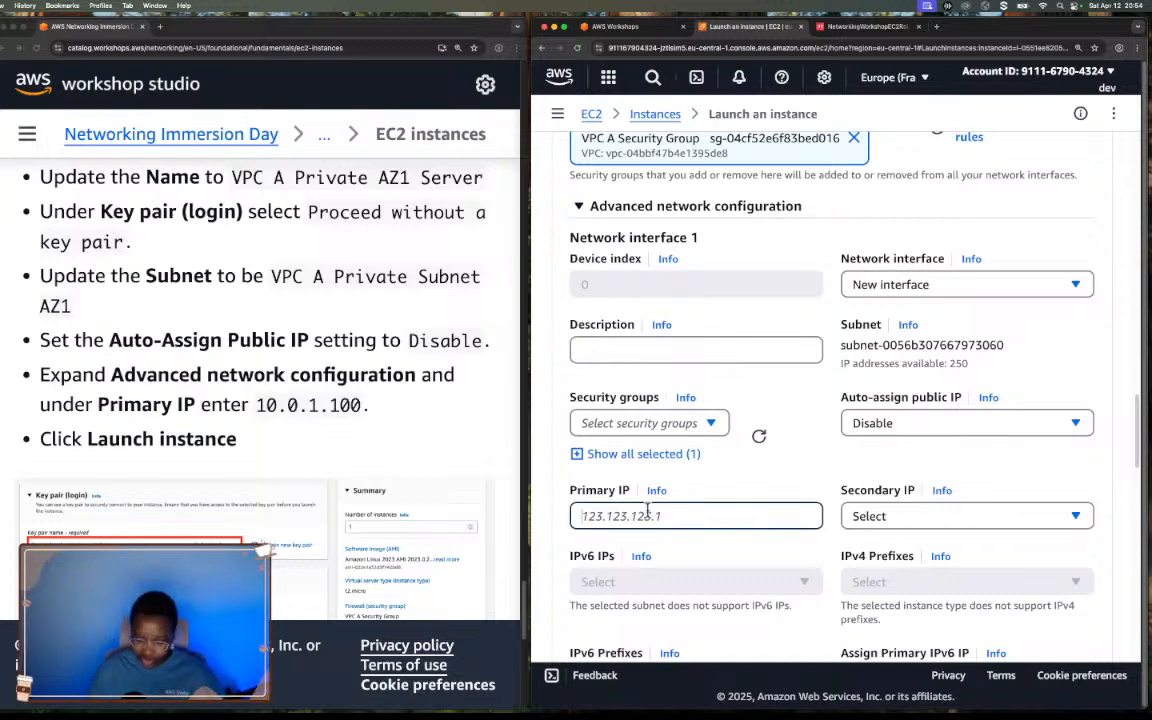
text(10.0.1.100)
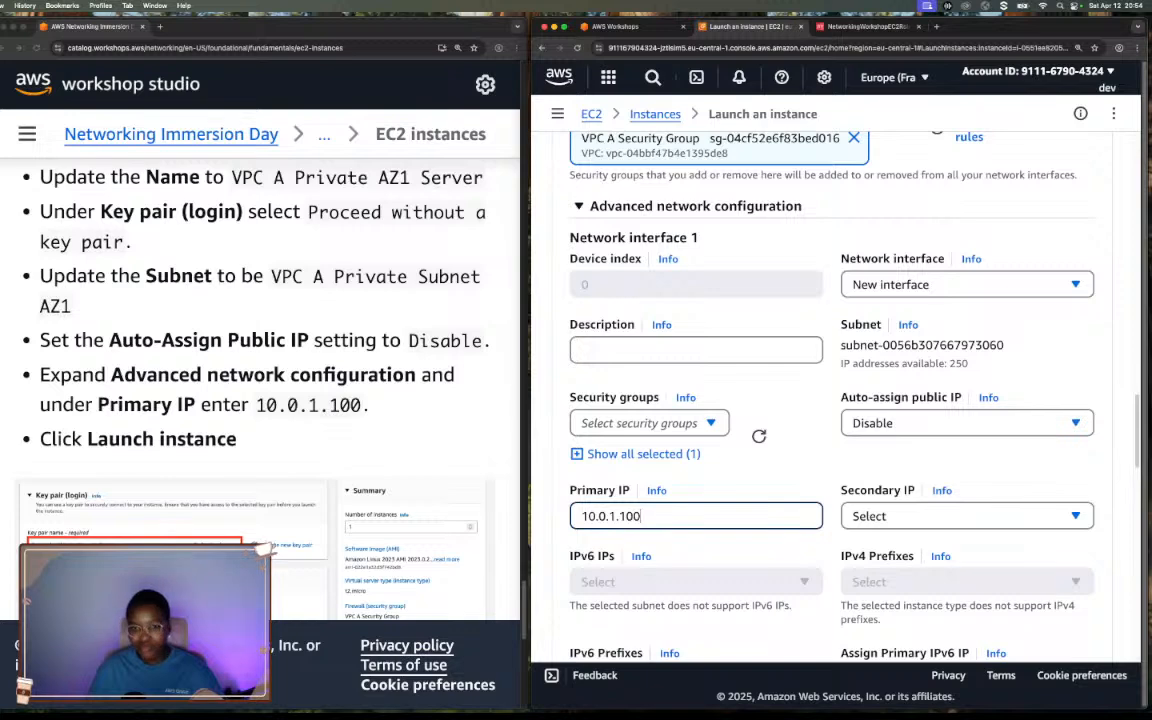
scroll(679, 454, down, 4)
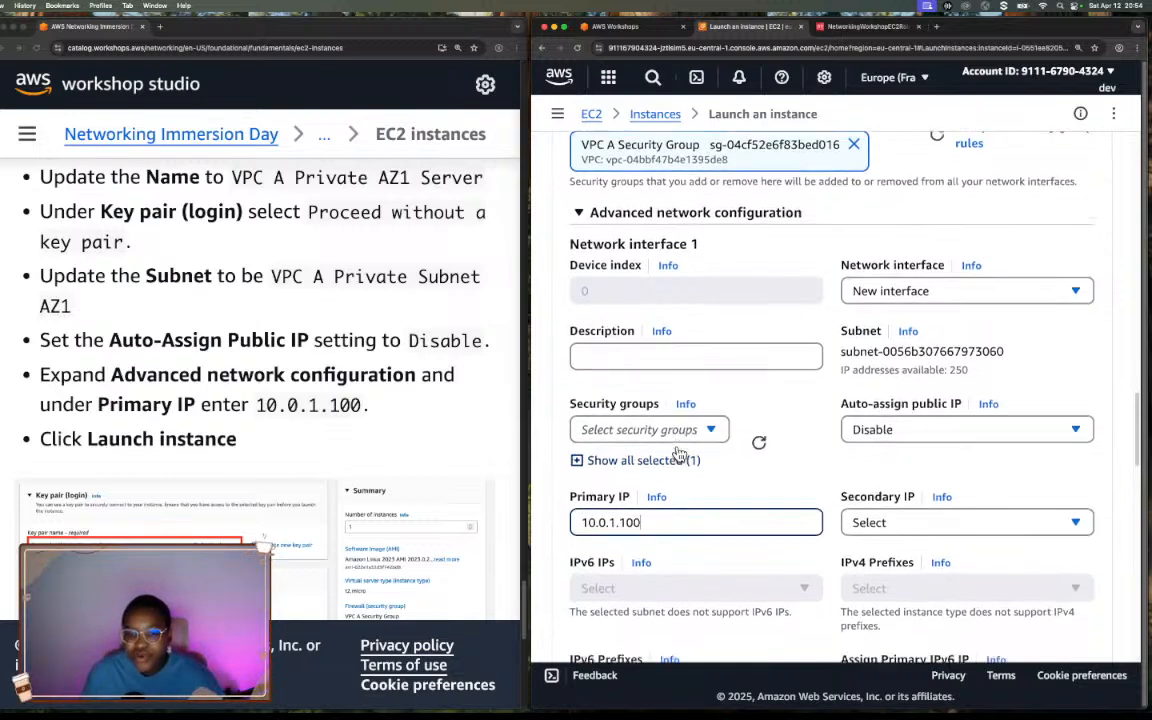
Launch the configured VPC A Private AZ1 Server instance.
scroll(679, 454, down, 1)
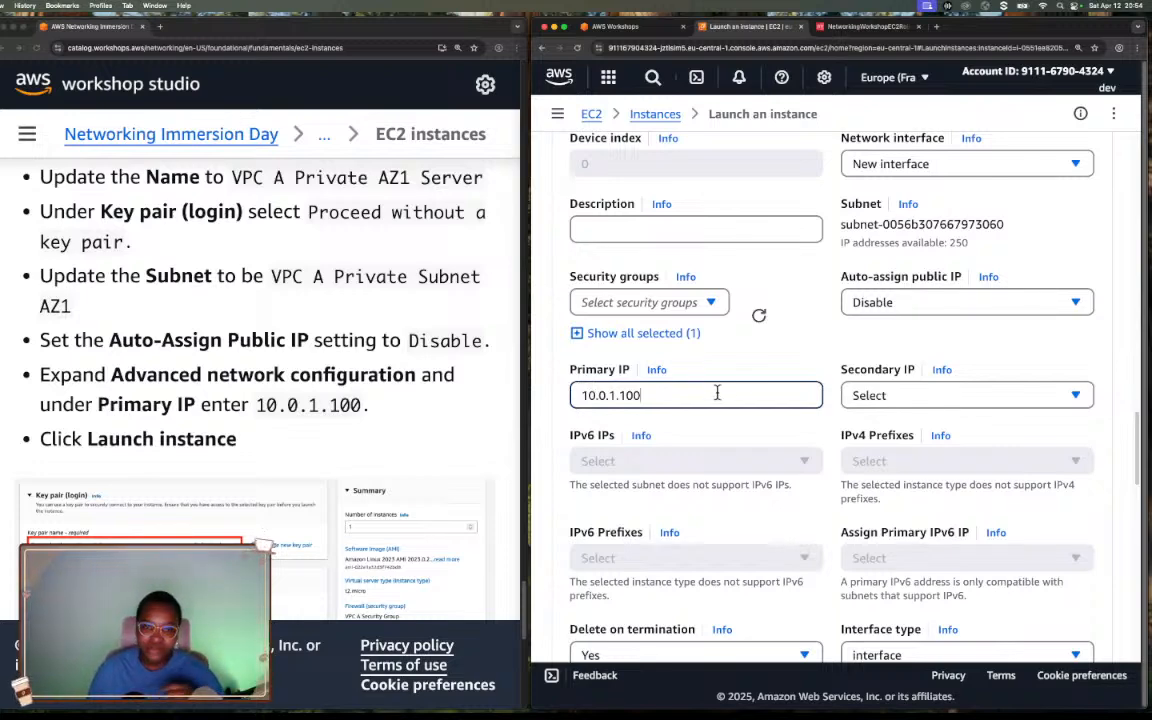
scroll(782, 414, down, 5)
scroll(782, 417, down, 9)
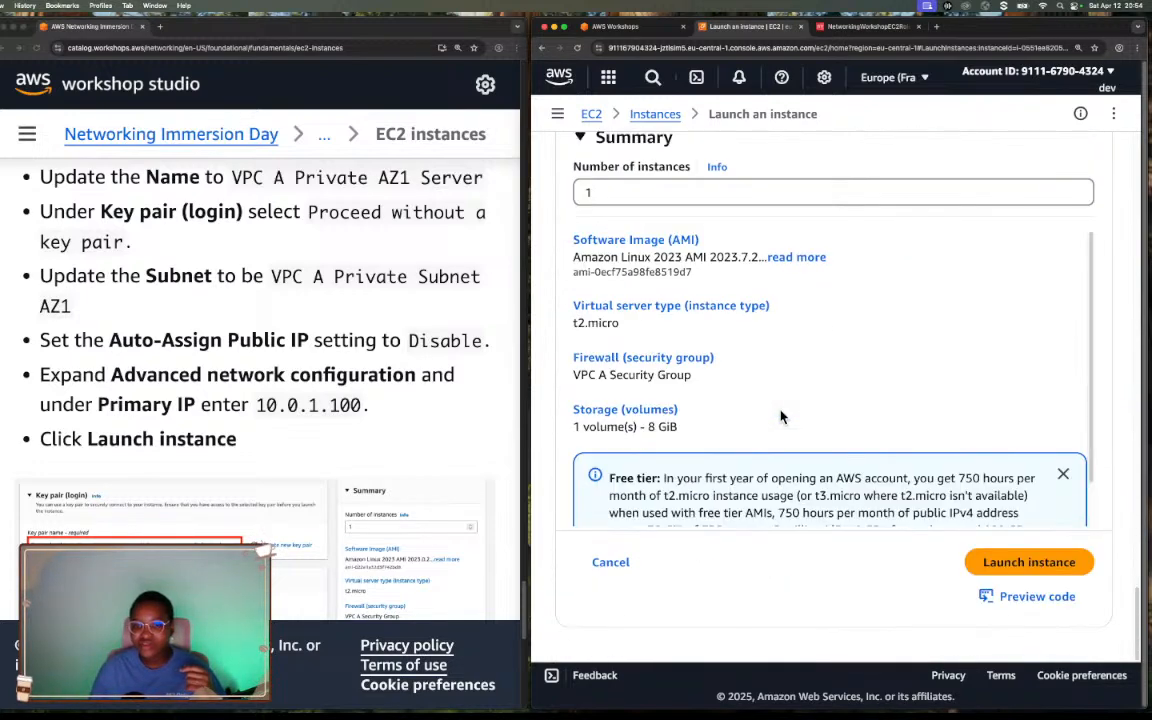
click(1012, 562)
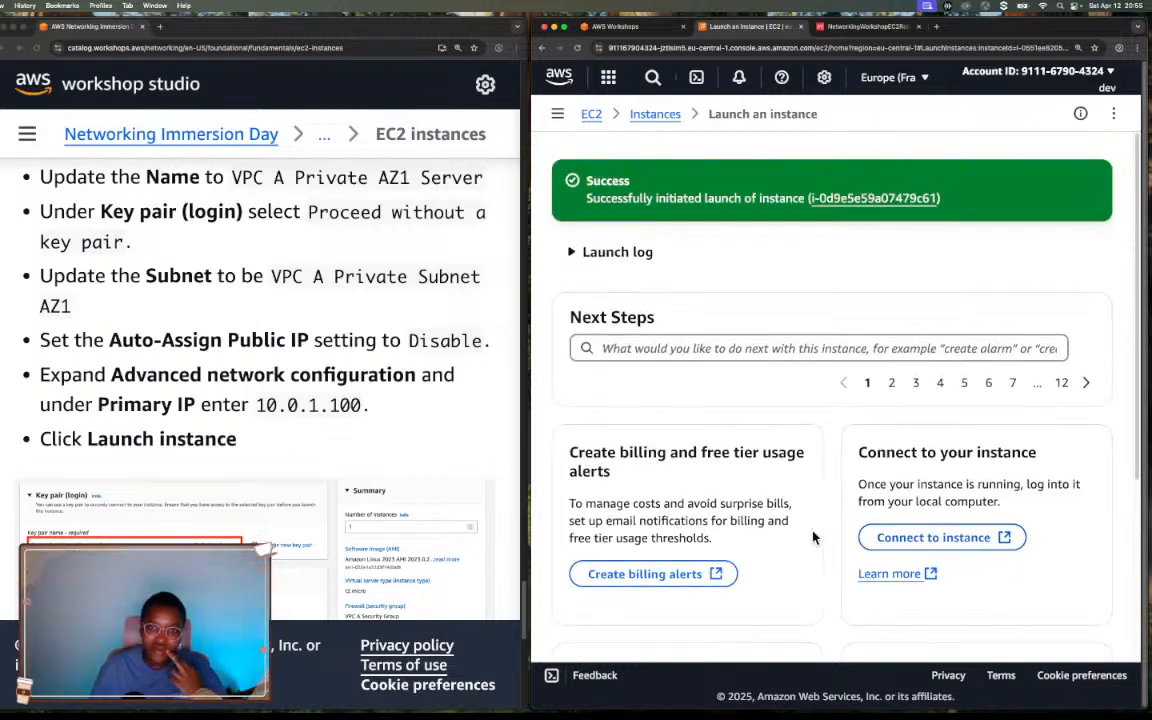
Refresh the Instances list and check the status checks and availability zones of both VPC A servers.
click(645, 114)
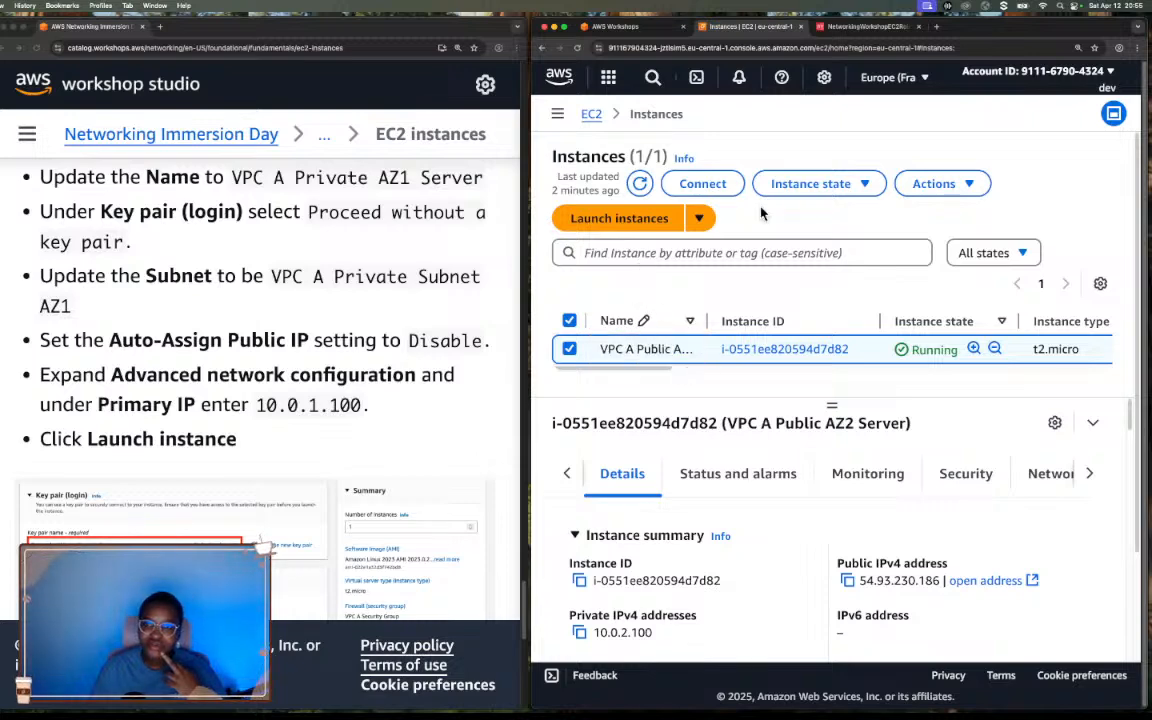
click(645, 186)
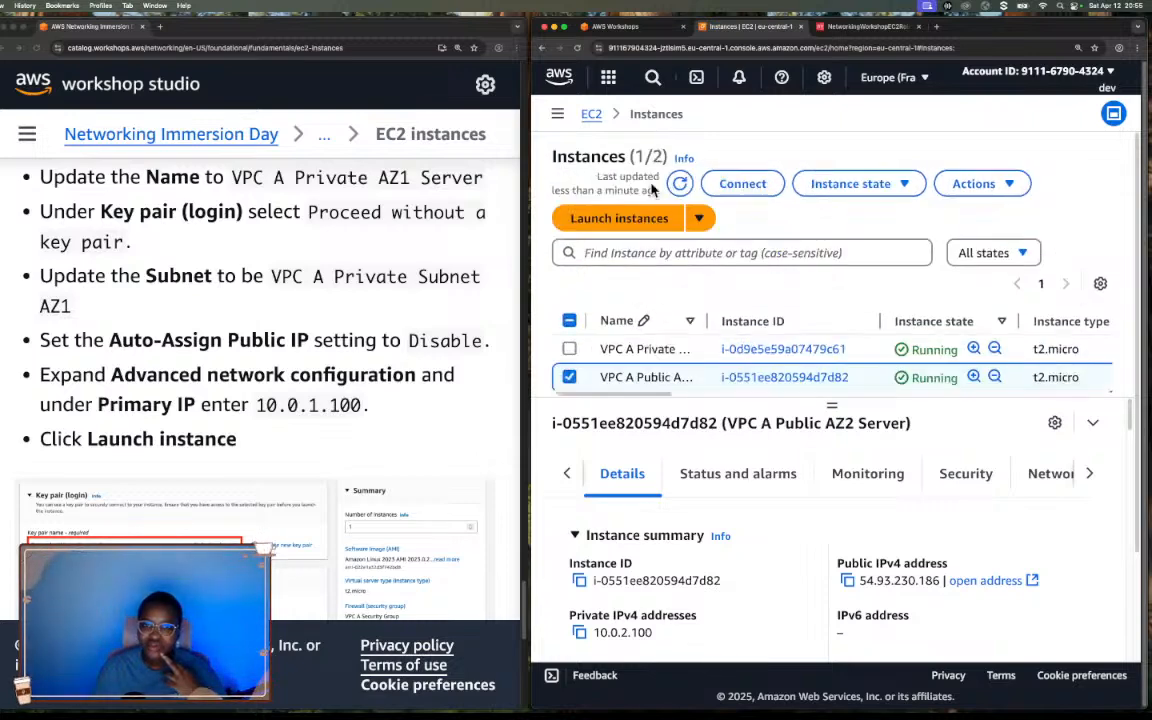
click(569, 348)
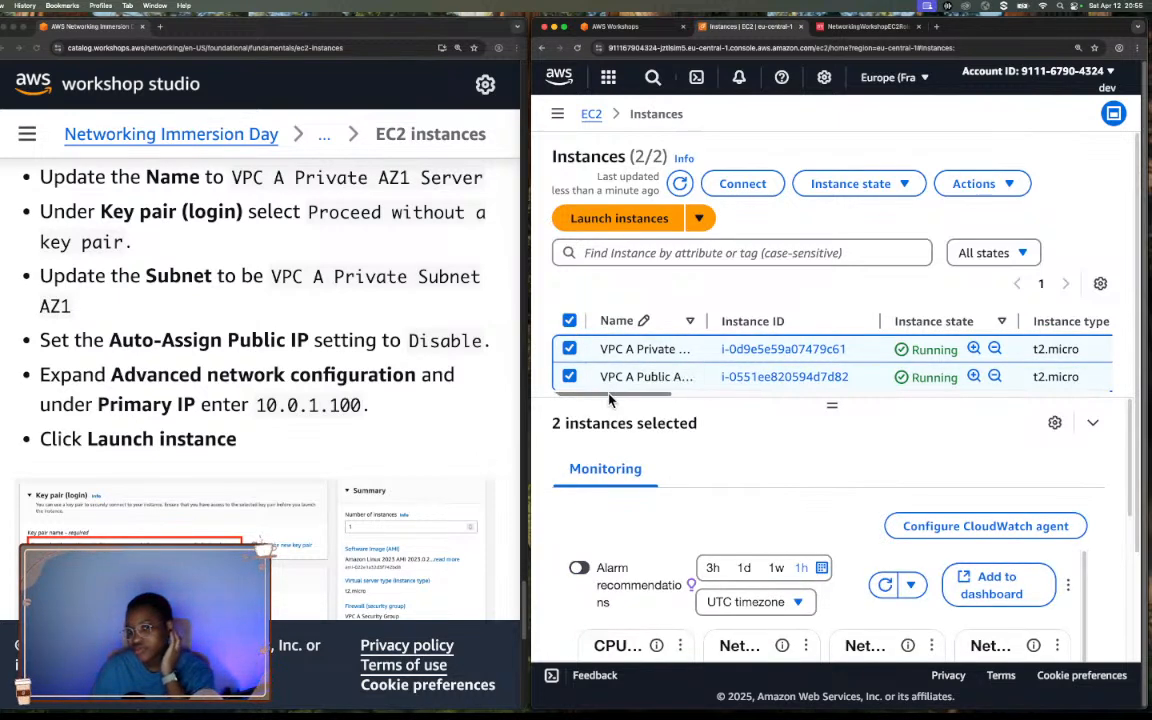
scroll(633, 398, right, 2)
drag(633, 400, 693, 404)
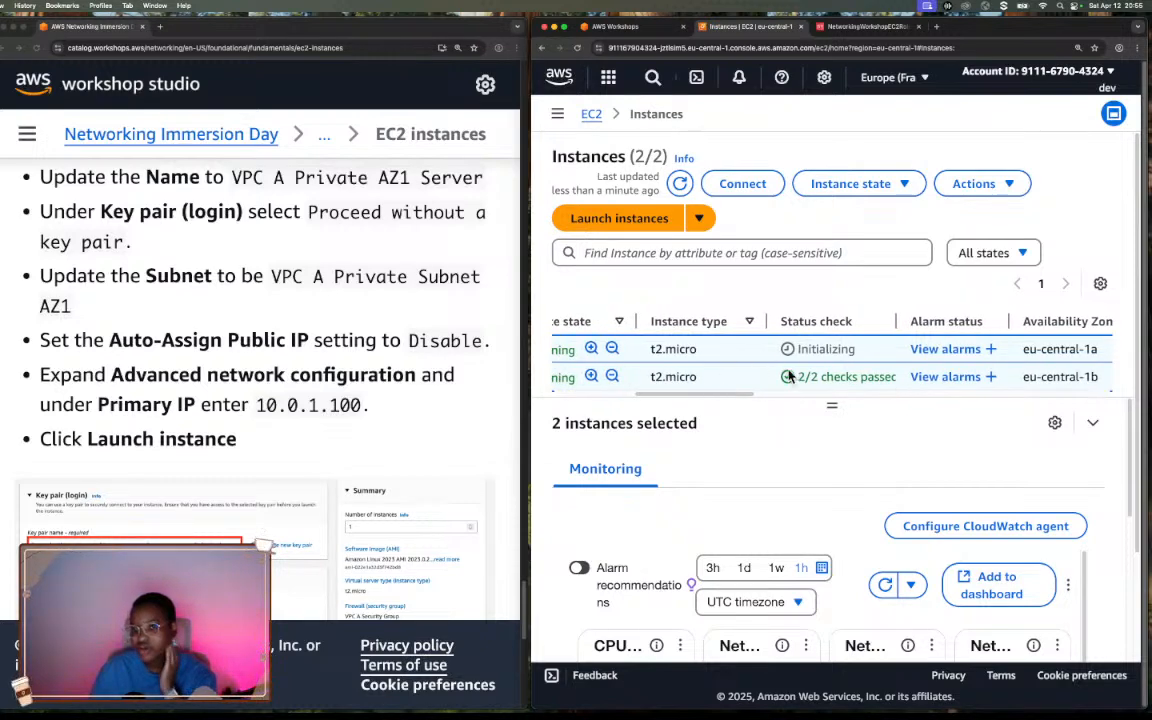
drag(697, 398, 543, 369)
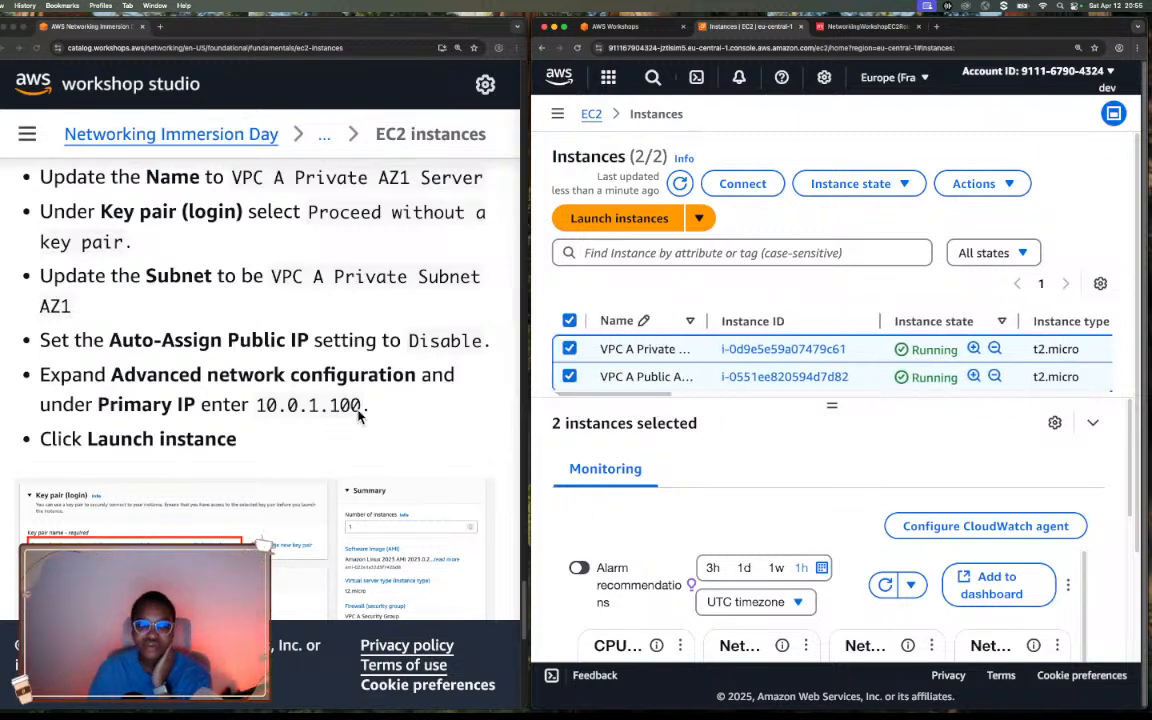
Read workshop step 12 and the closing note, comparing them with the Instances list.
scroll(358, 415, down, 5)
scroll(358, 415, down, 10)
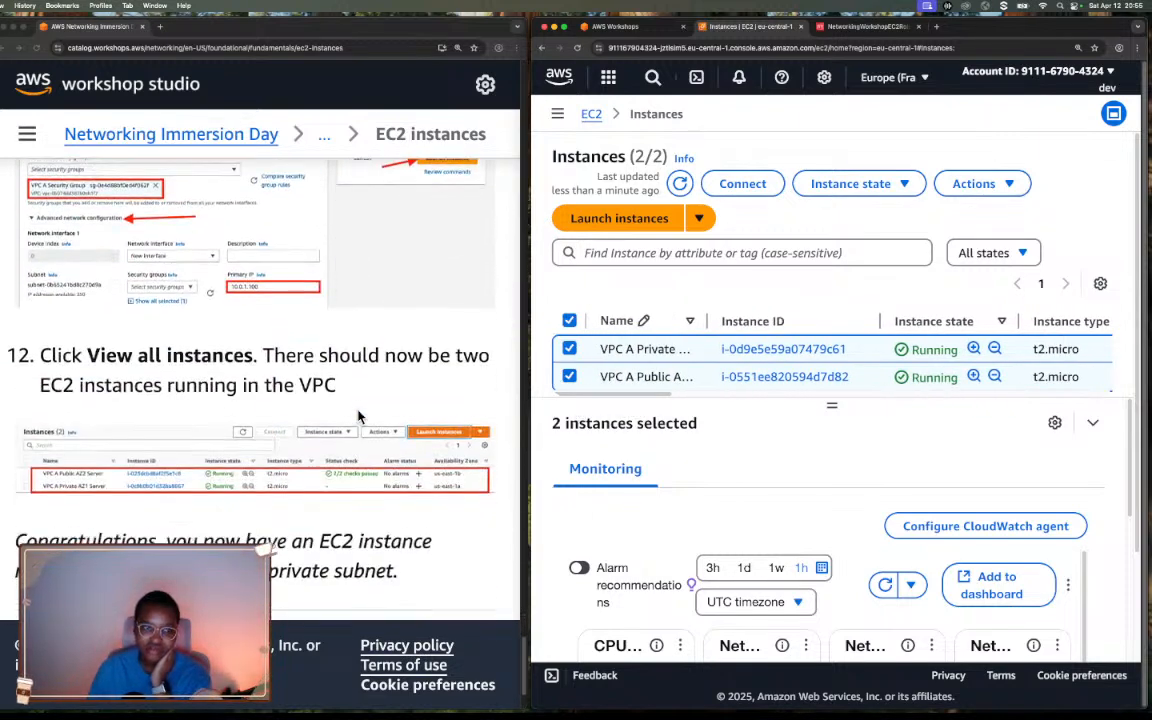
scroll(358, 415, down, 2)
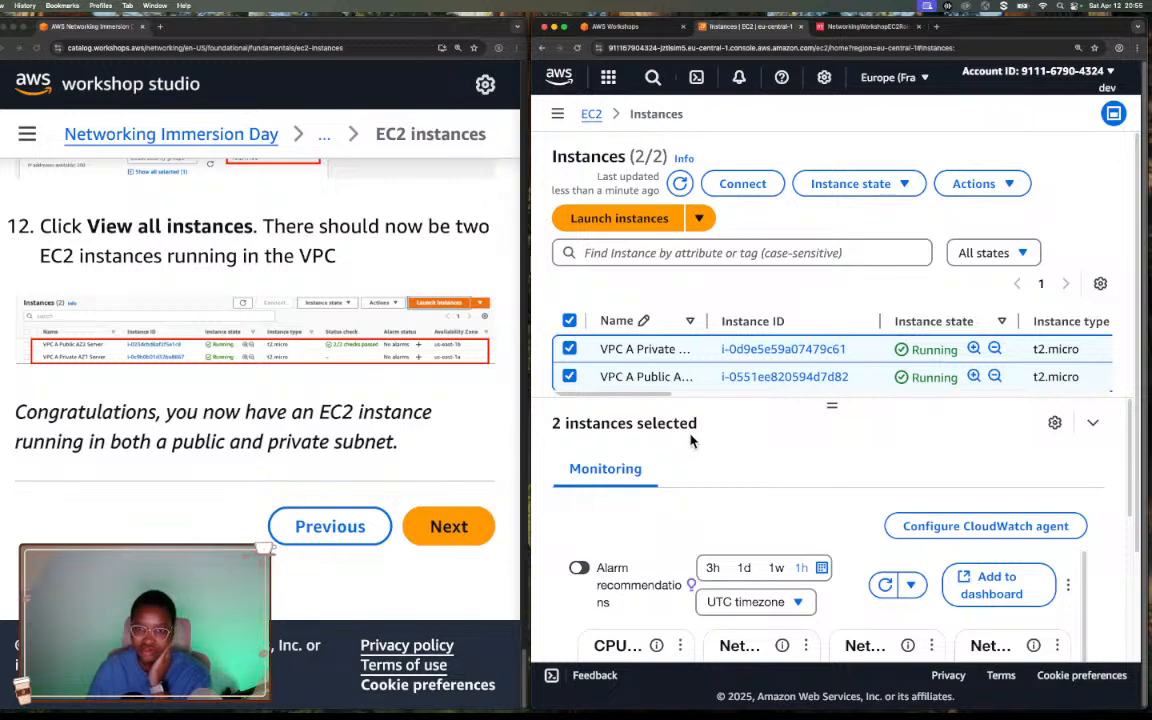
scroll(830, 325, down, 2)
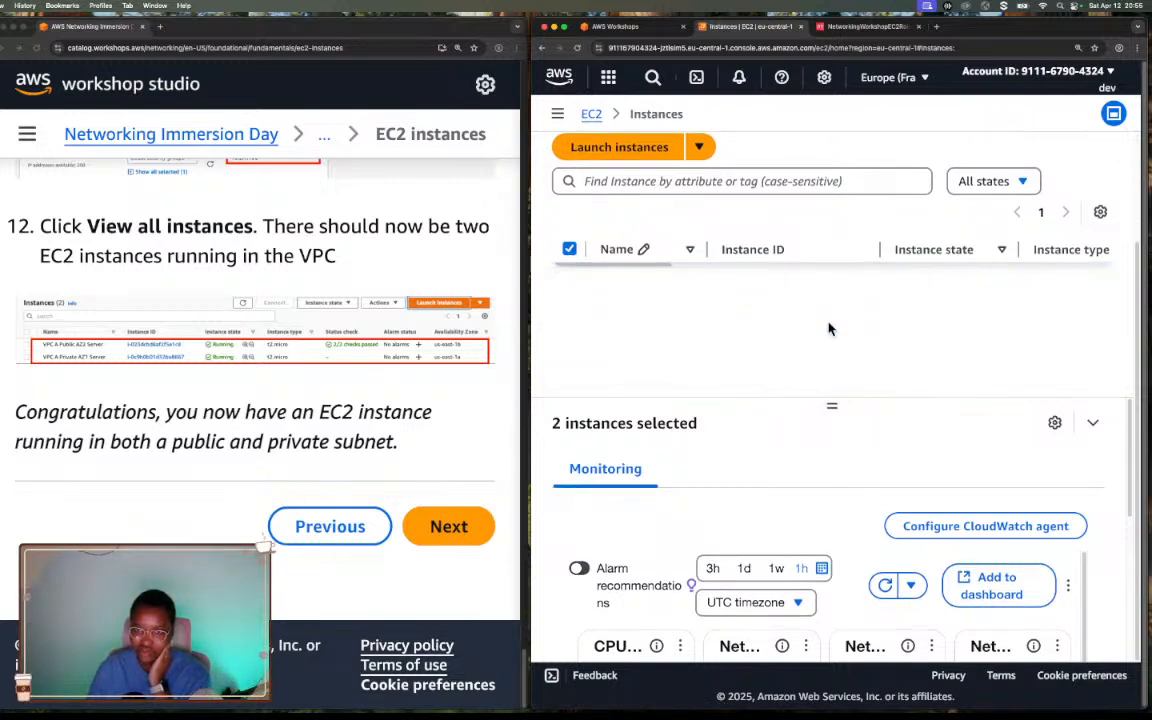
scroll(802, 334, up, 3)
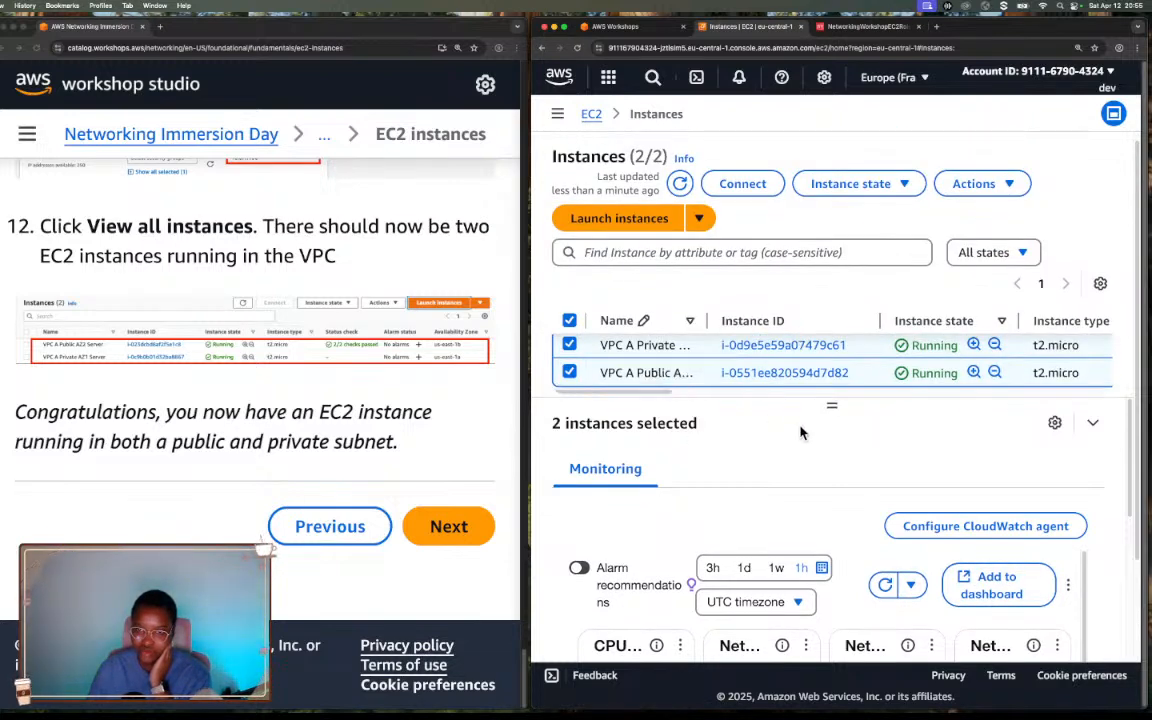
Leave only VPC A Private AZ1 Server selected and widen the Name column to fit the full server names.
click(569, 373)
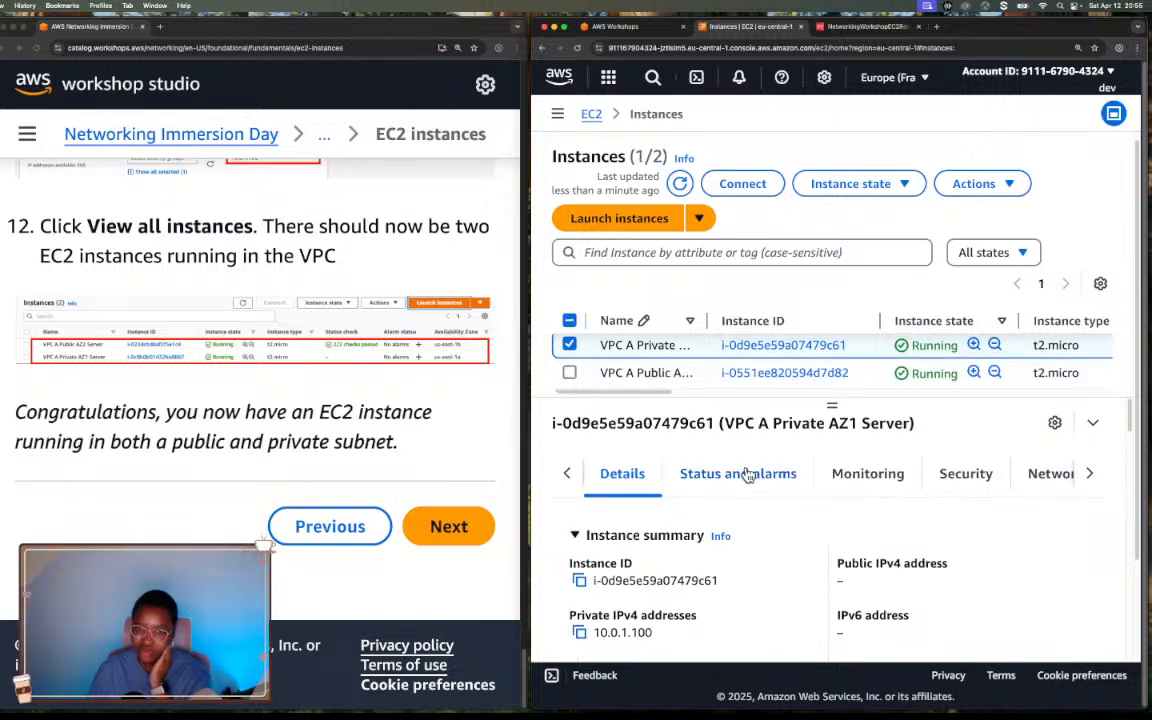
scroll(827, 538, down, 1)
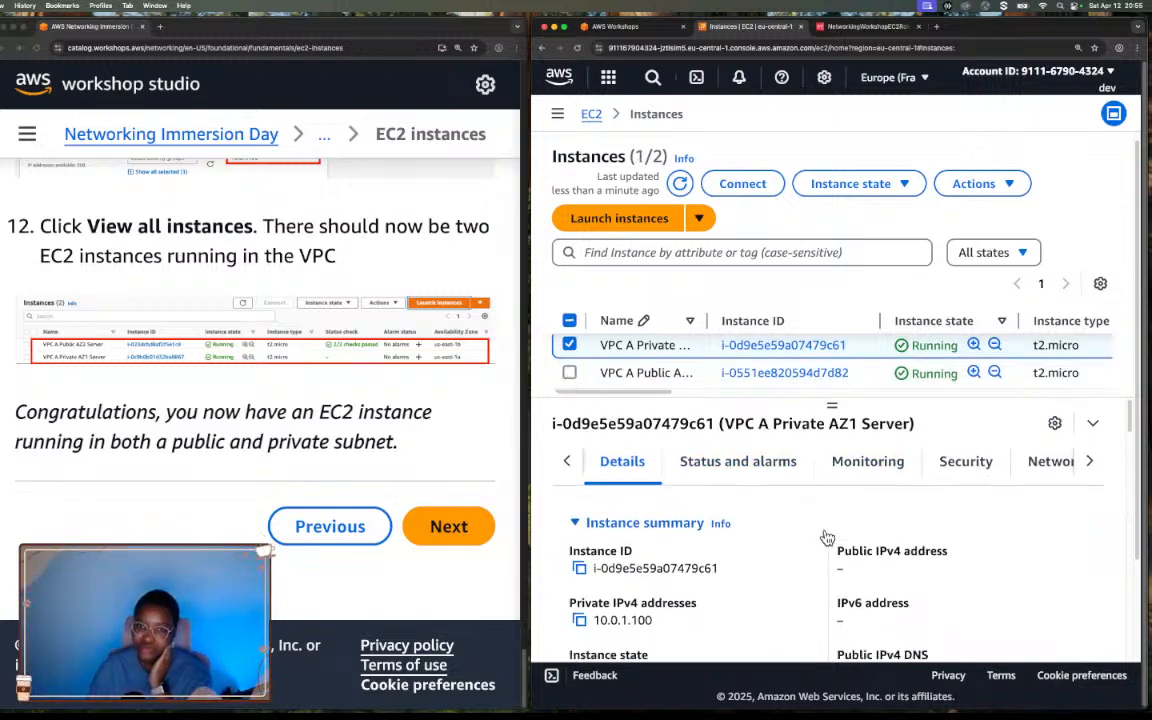
drag(705, 320, 797, 320)
scroll(797, 511, down, 1)
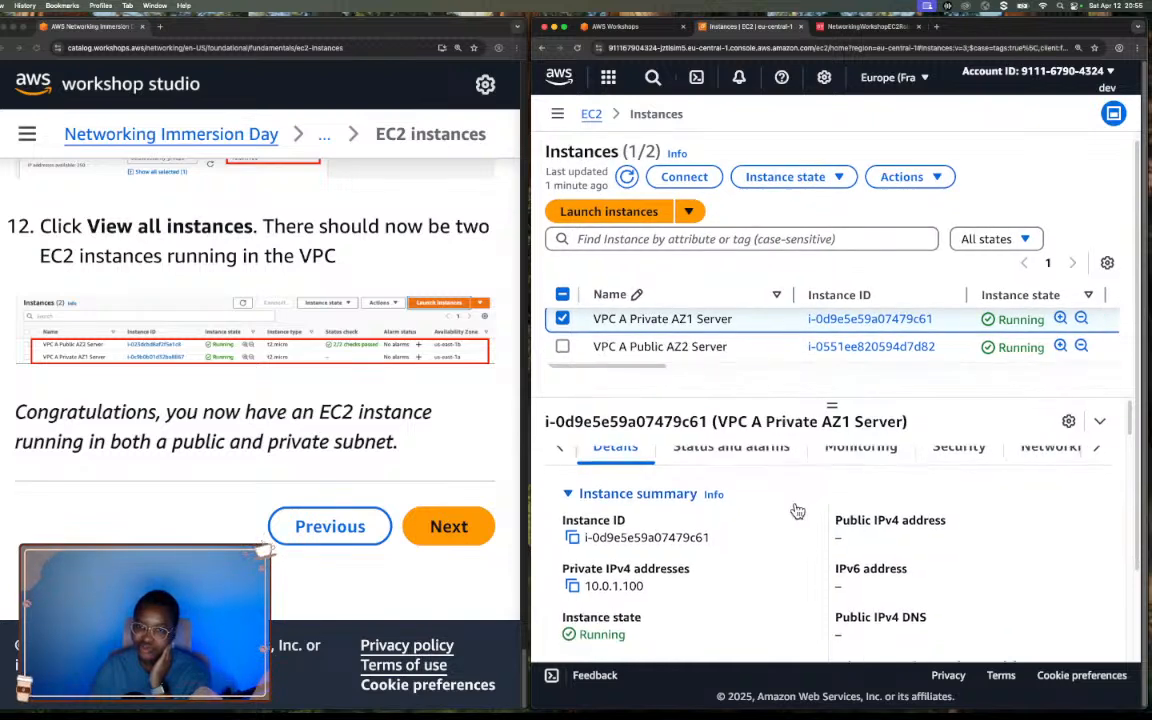
Check the private and public IPv4 address entries in the VPC A Private AZ1 Server summary.
scroll(797, 511, down, 3)
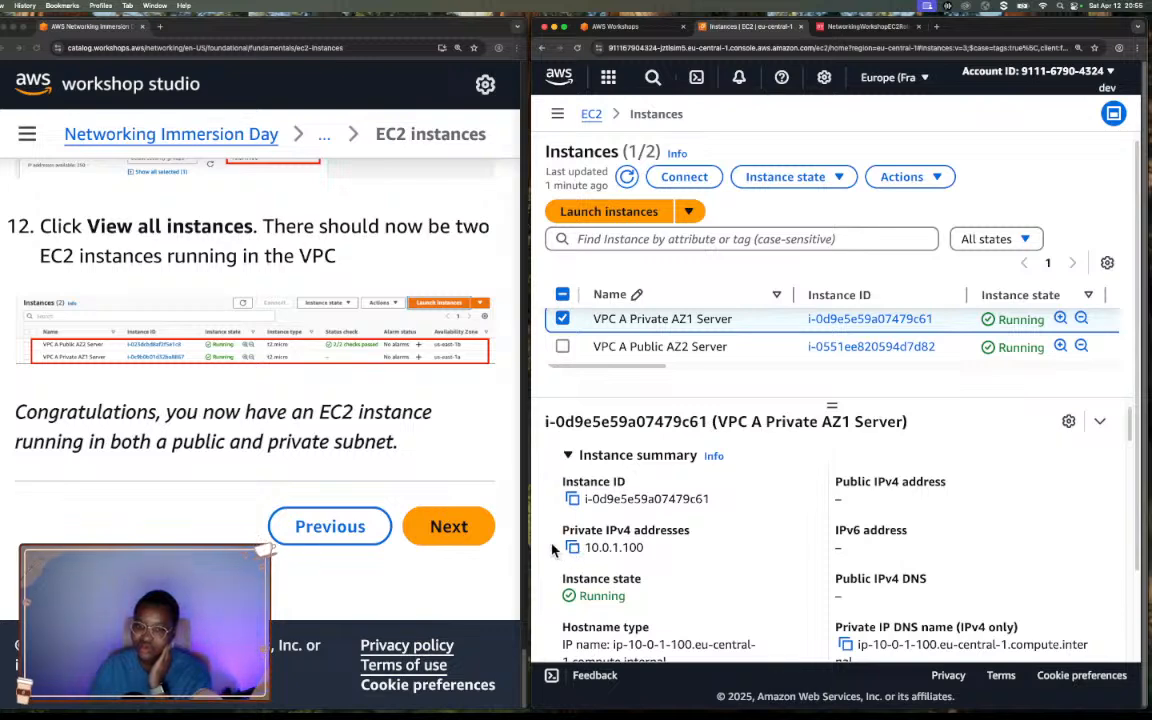
drag(551, 549, 645, 549)
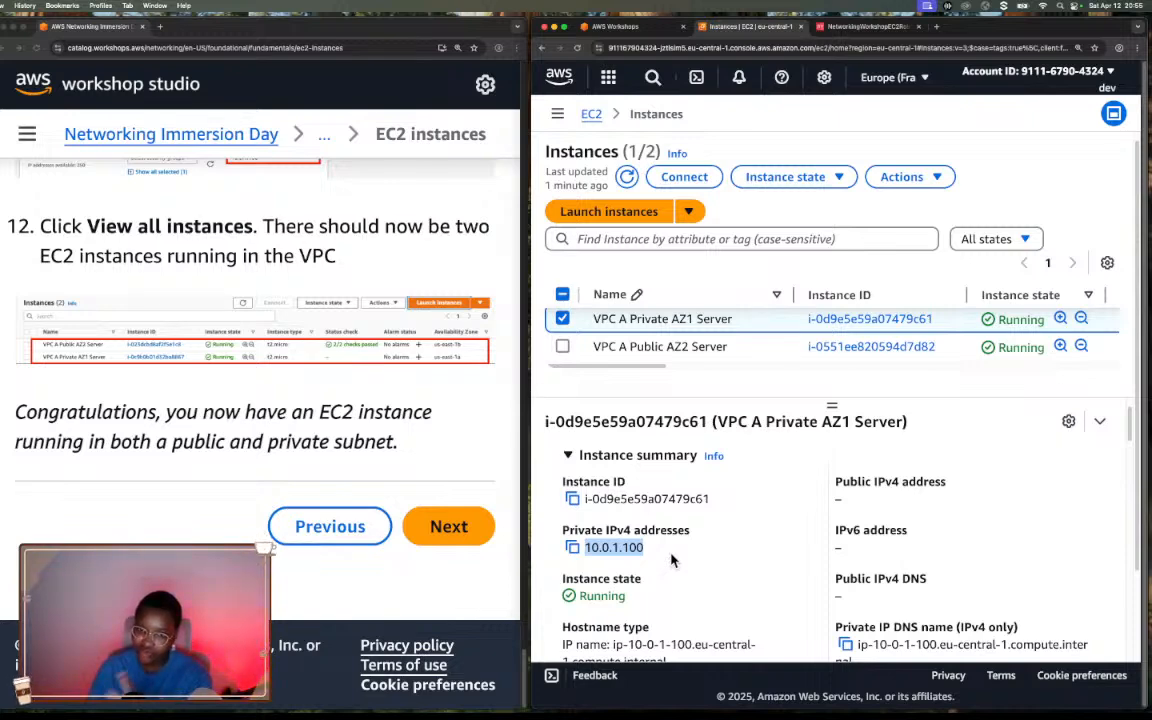
click(868, 497)
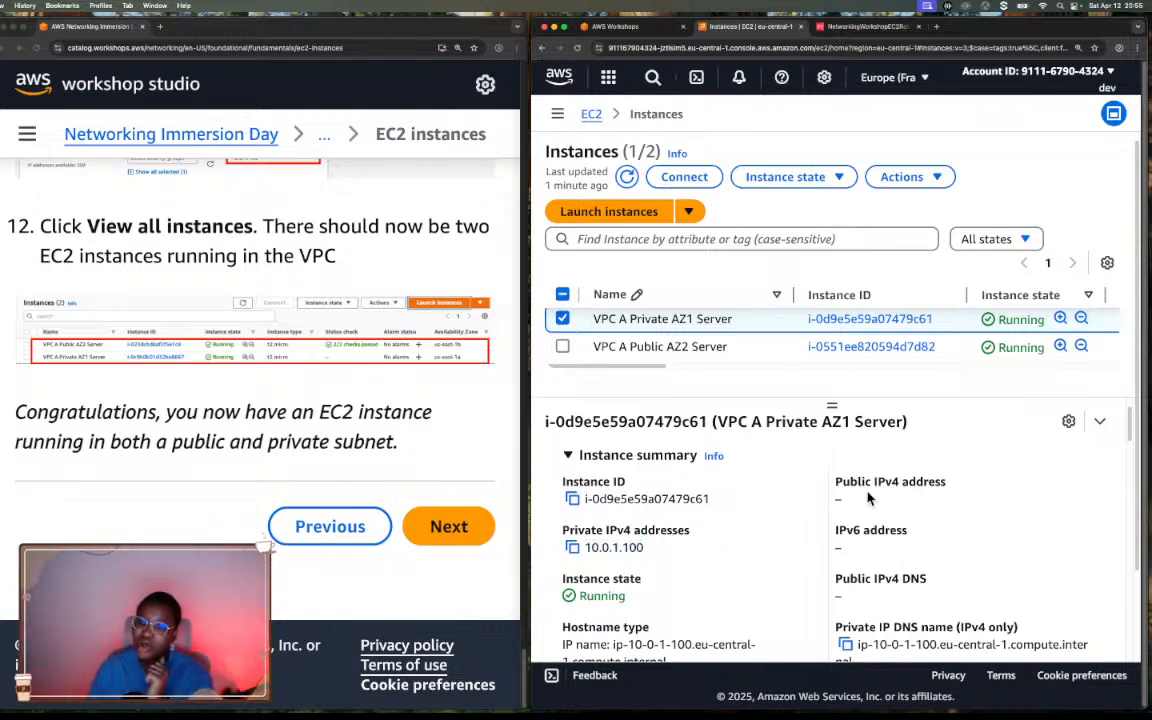
drag(836, 478, 900, 512)
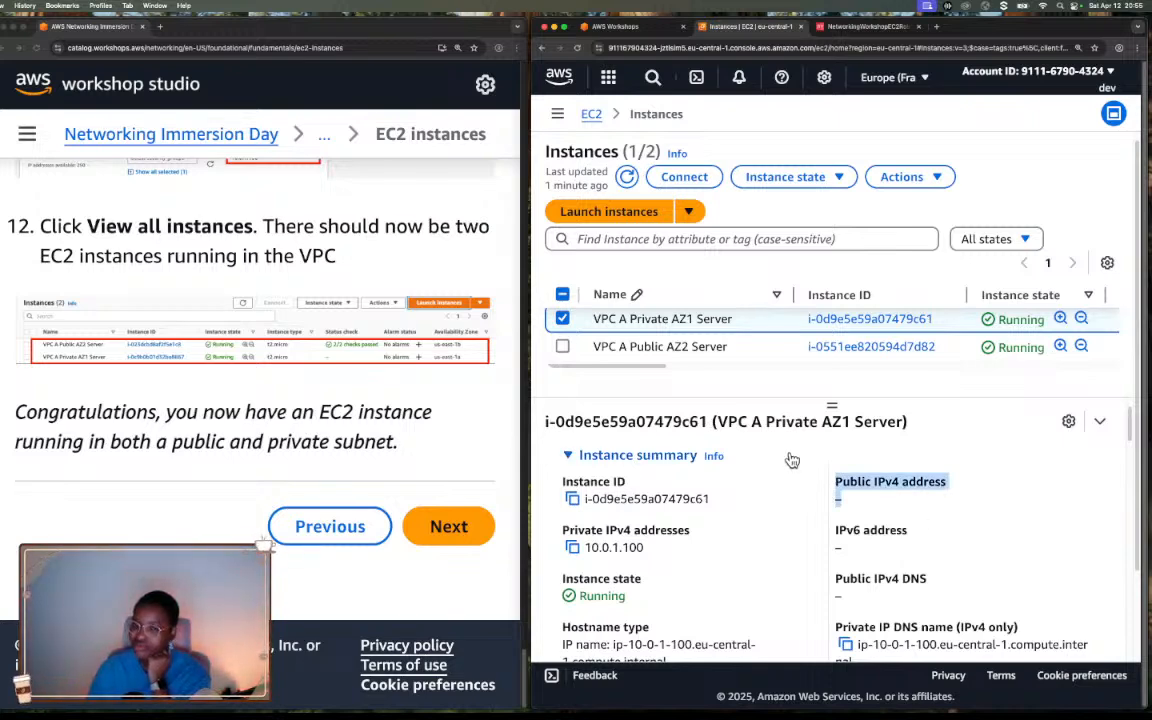
click(745, 457)
click(745, 457)
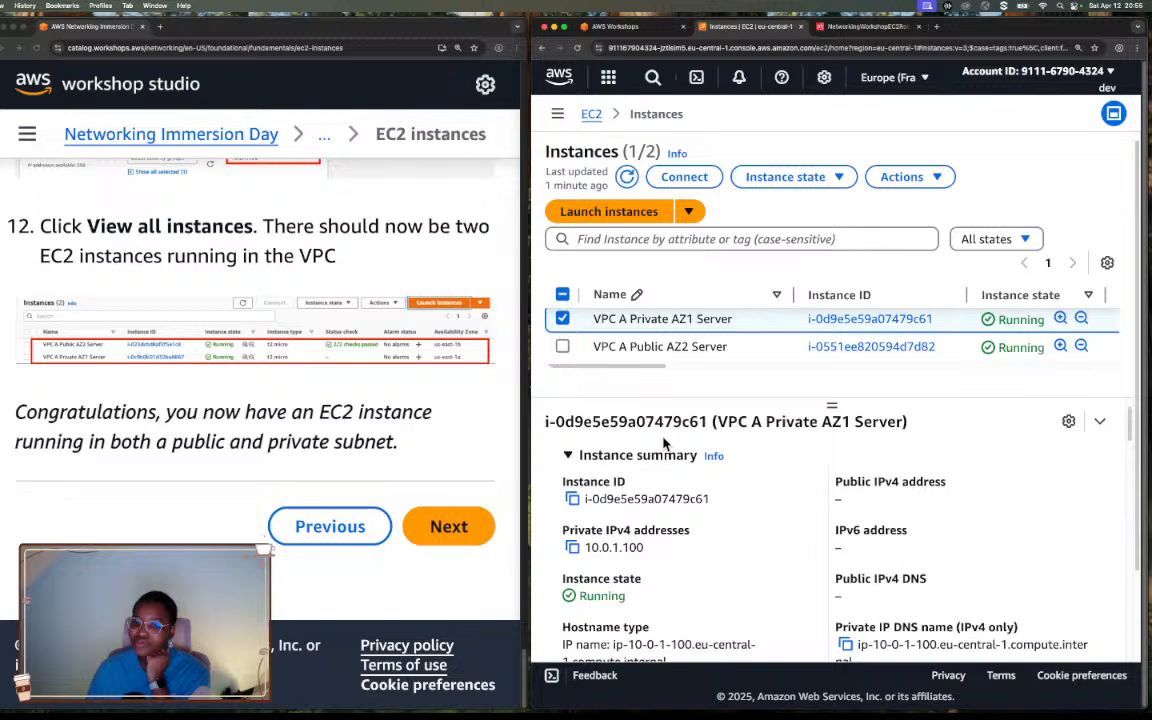
Switch the selection to VPC A Public AZ2 Server and check its private and public IPv4 addresses.
click(563, 347)
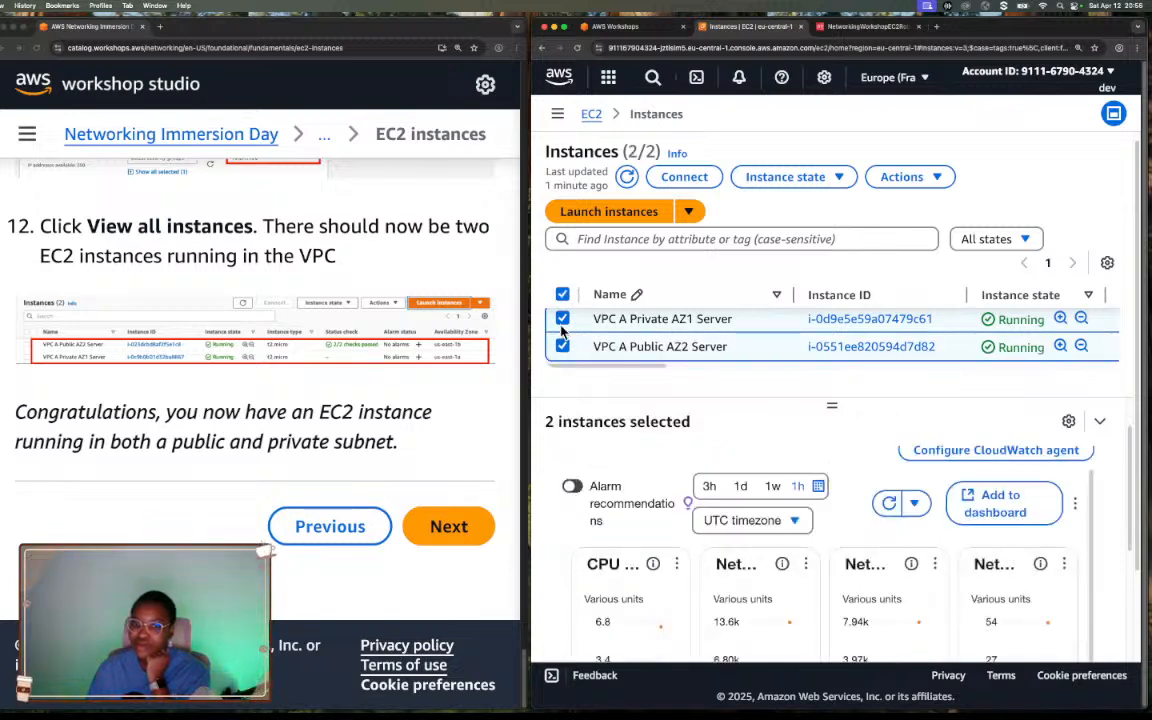
click(562, 320)
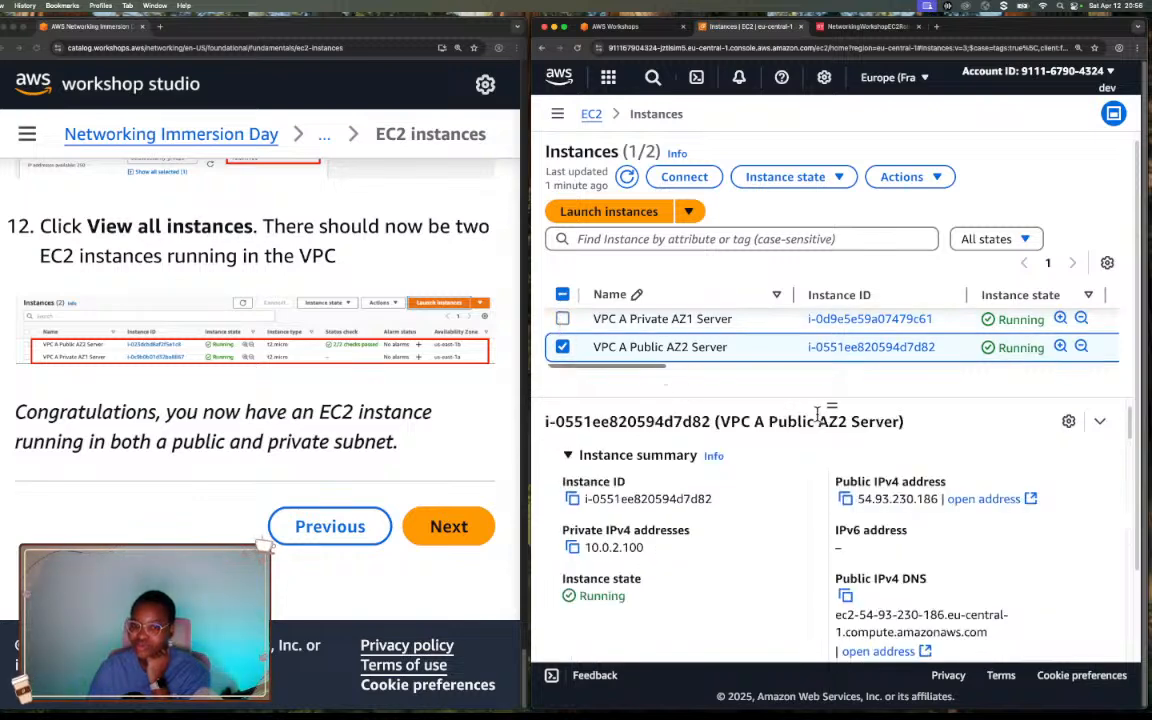
drag(646, 548, 575, 557)
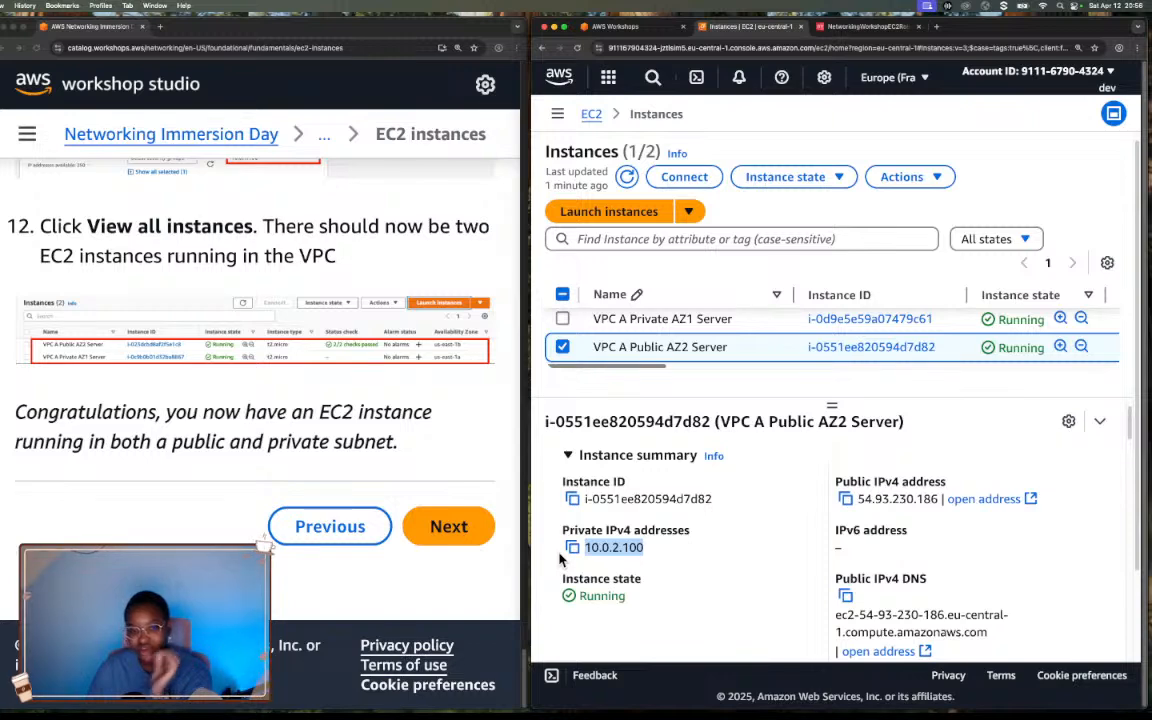
drag(857, 498, 942, 499)
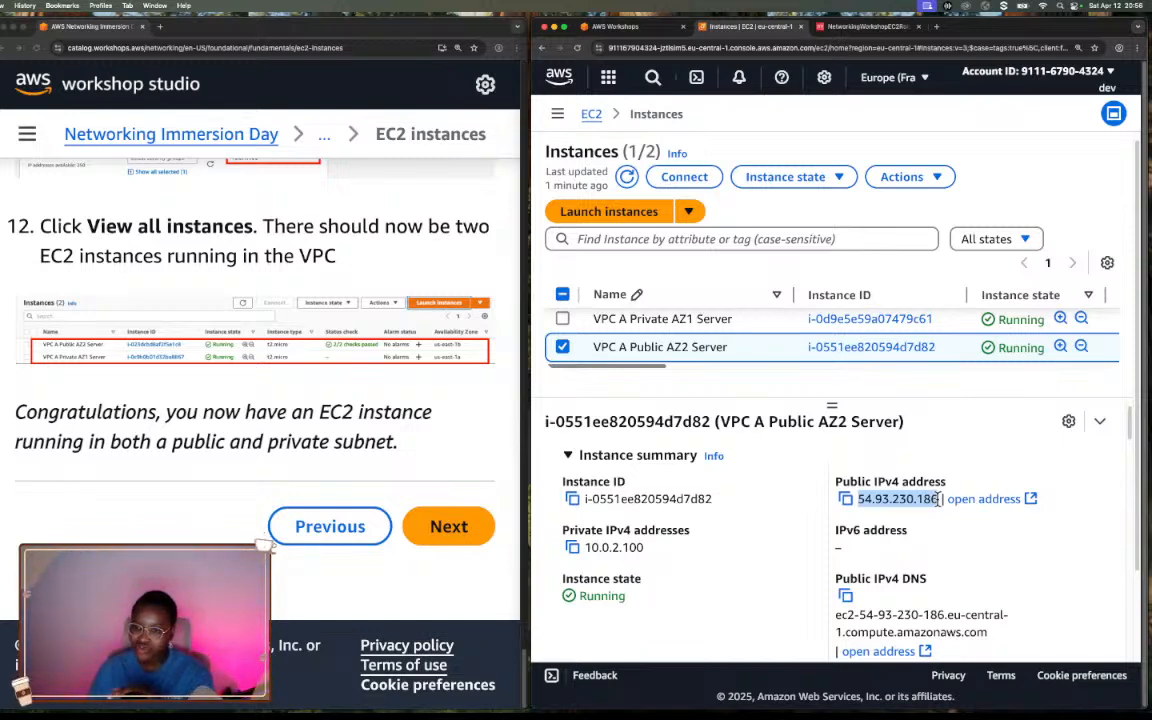
Examine the public IPv4 DNS name alongside the addresses in the VPC A Public AZ2 Server summary.
scroll(922, 531, down, 3)
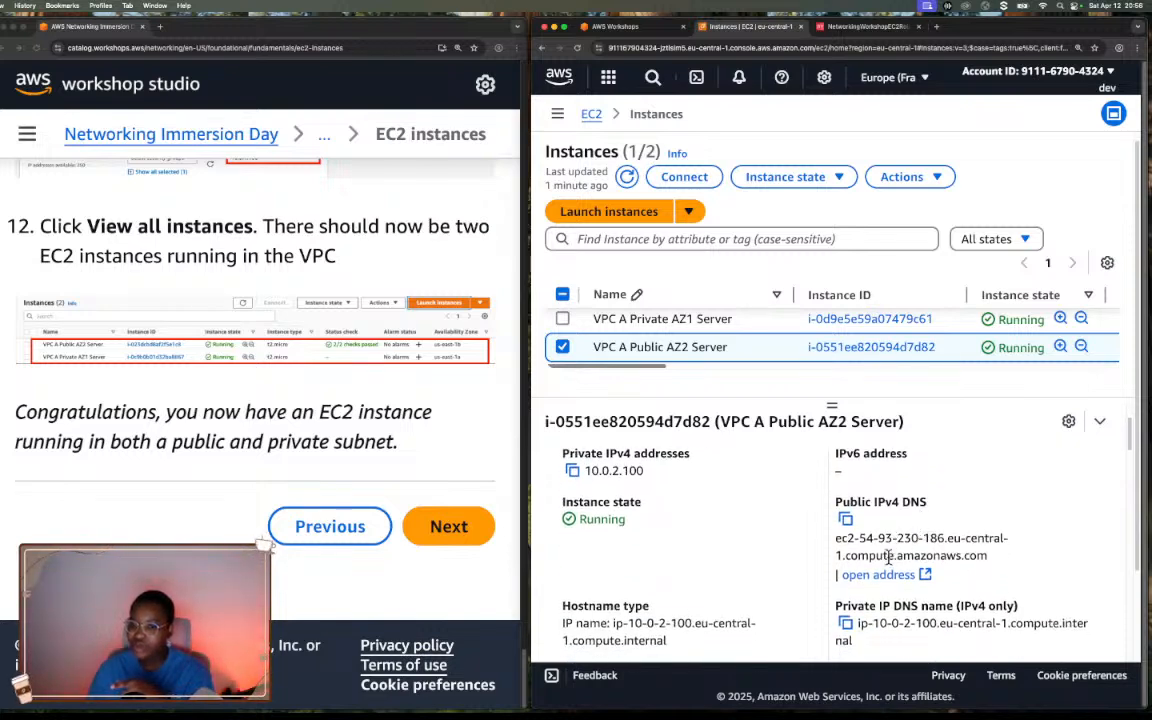
drag(837, 537, 990, 562)
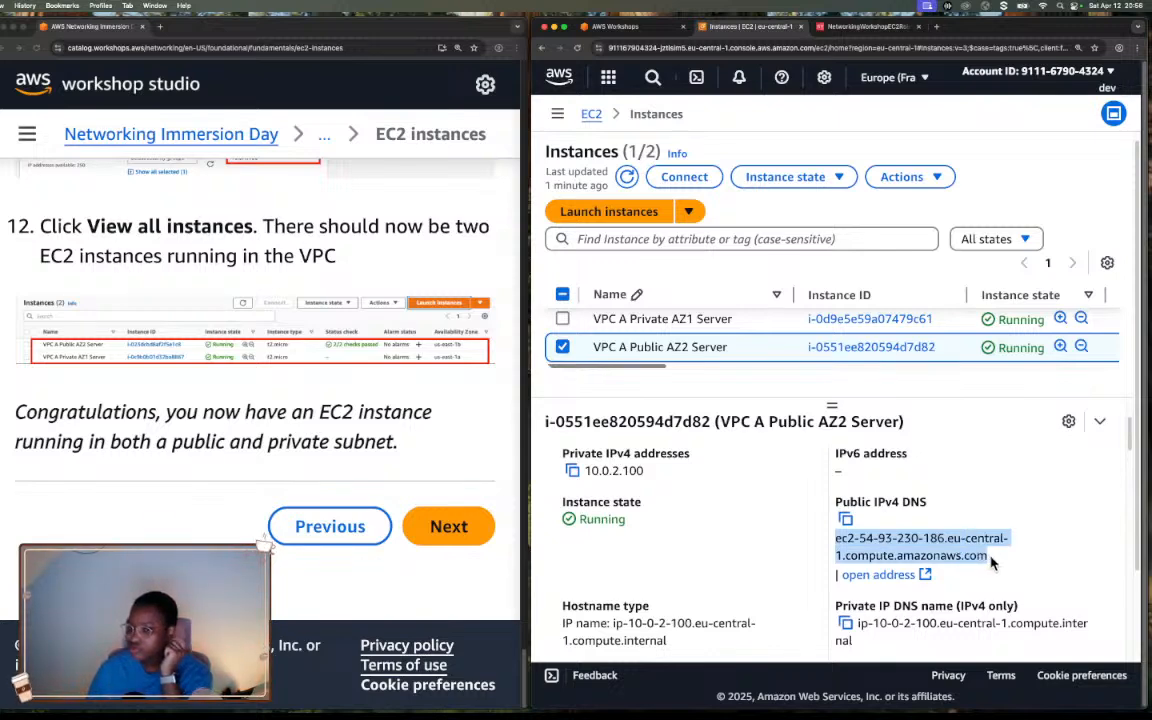
scroll(959, 535, down, 1)
scroll(959, 535, up, 4)
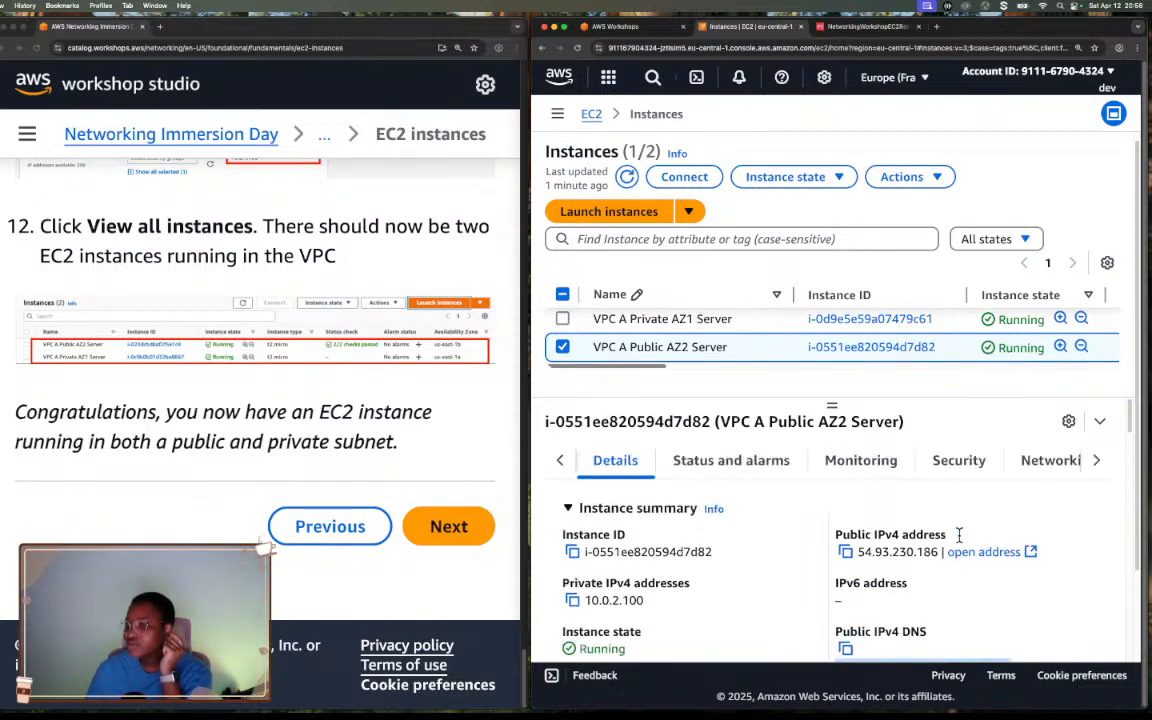
scroll(1013, 600, down, 4)
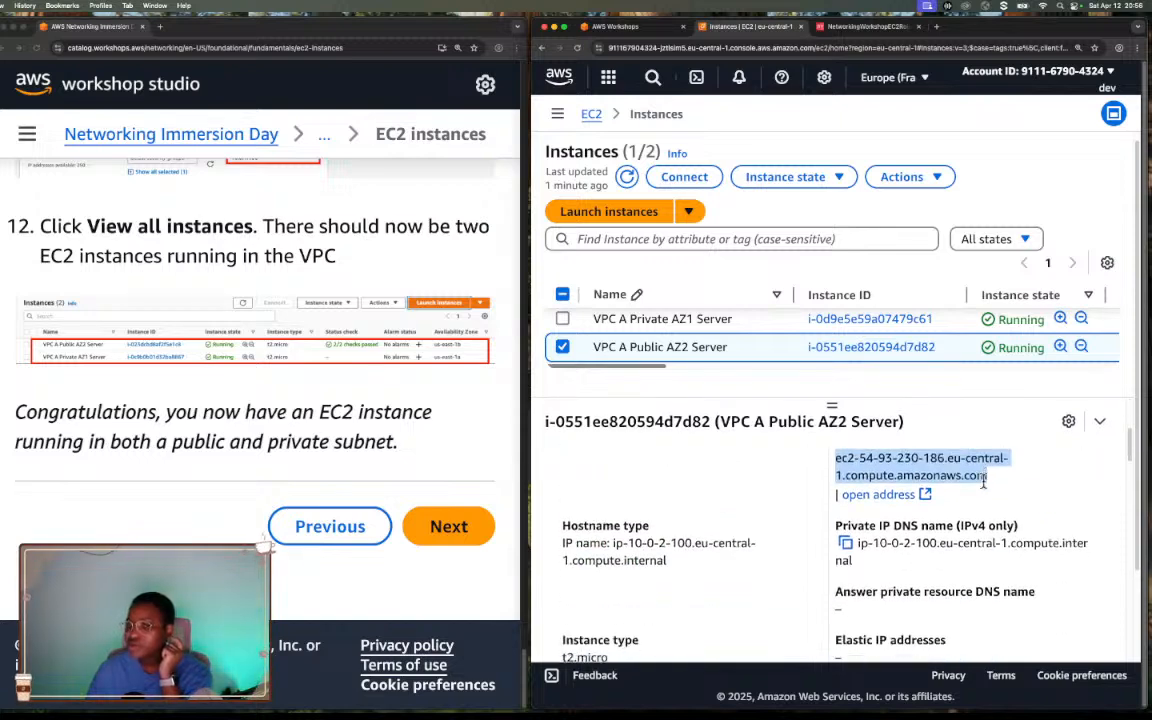
scroll(984, 482, up, 1)
scroll(983, 482, down, 3)
scroll(983, 482, up, 3)
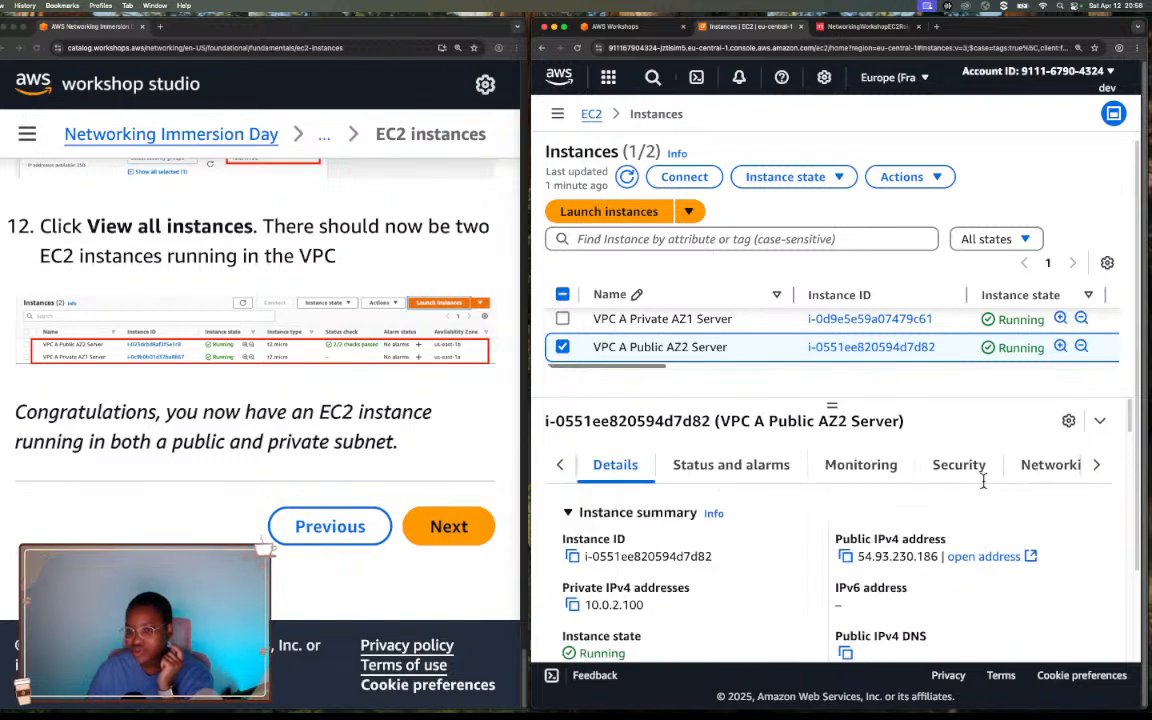
Try to open VPC A Public AZ2 Server's public IPv4 address and its public DNS address in separate browser tabs.
click(962, 553)
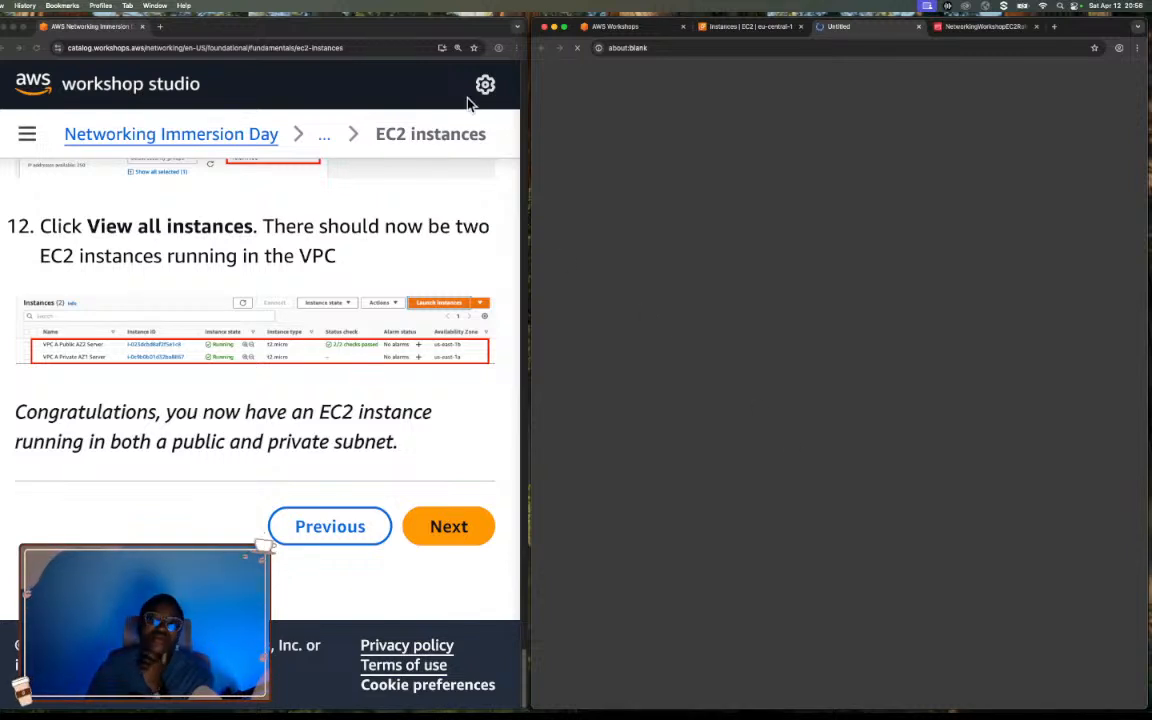
click(760, 27)
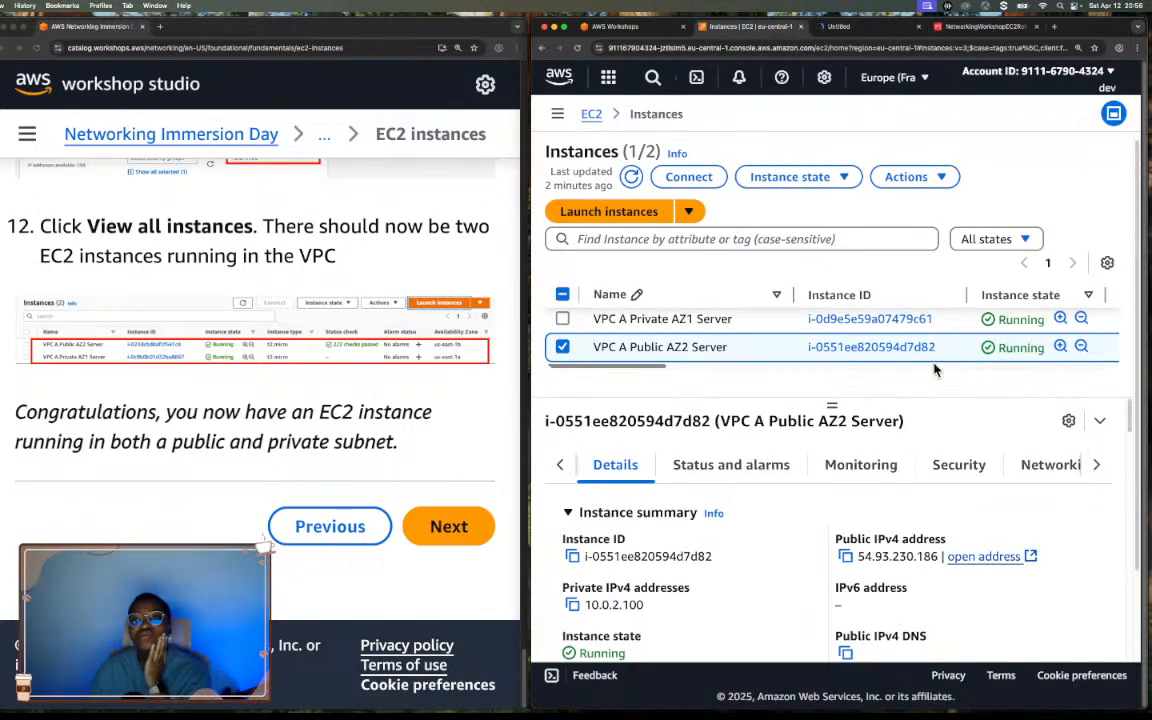
scroll(917, 540, down, 3)
triple_click(917, 540)
scroll(912, 594, down, 1)
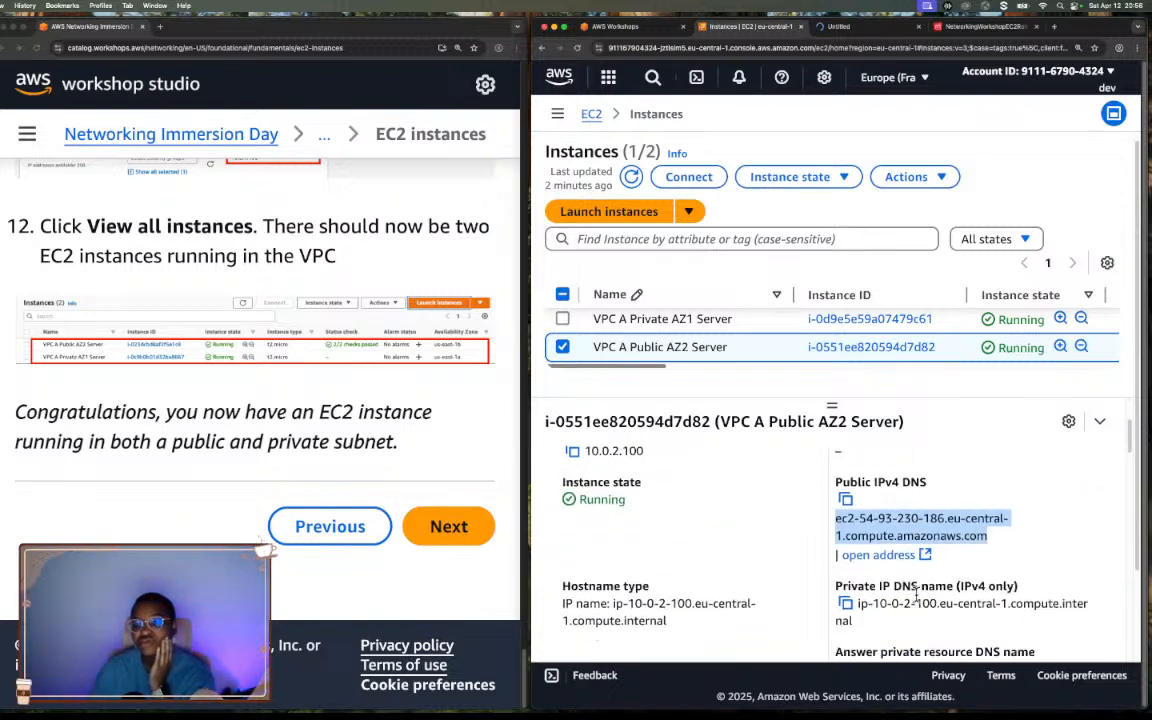
click(877, 556)
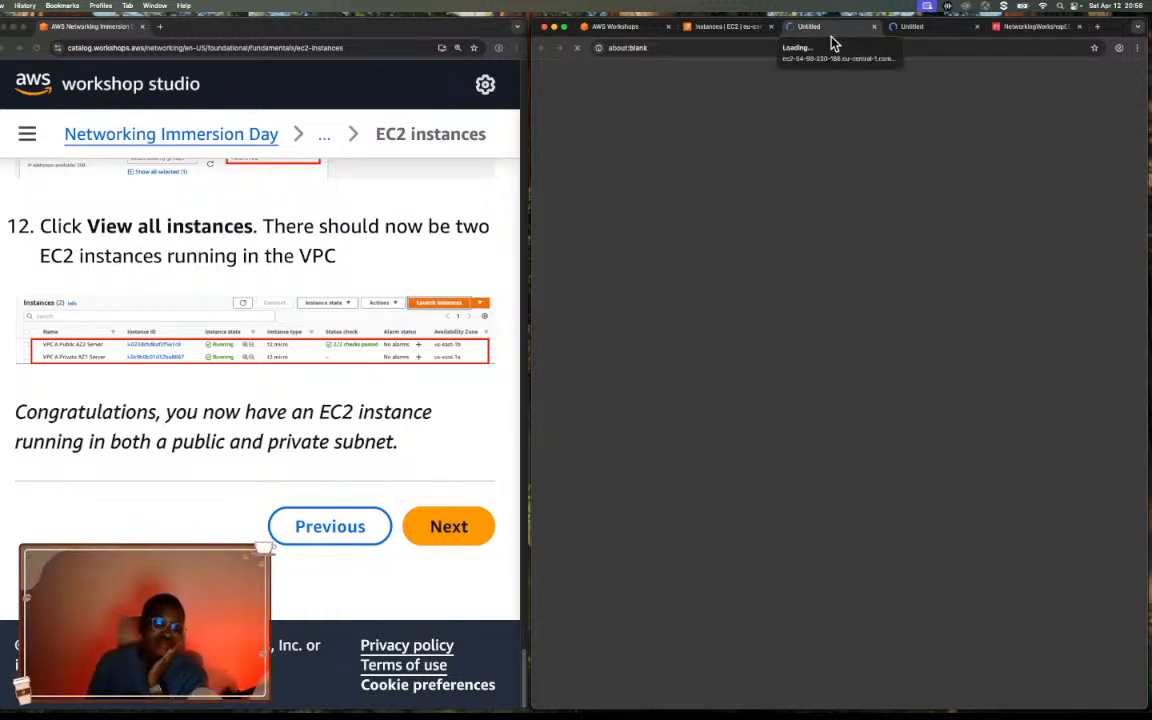
click(899, 41)
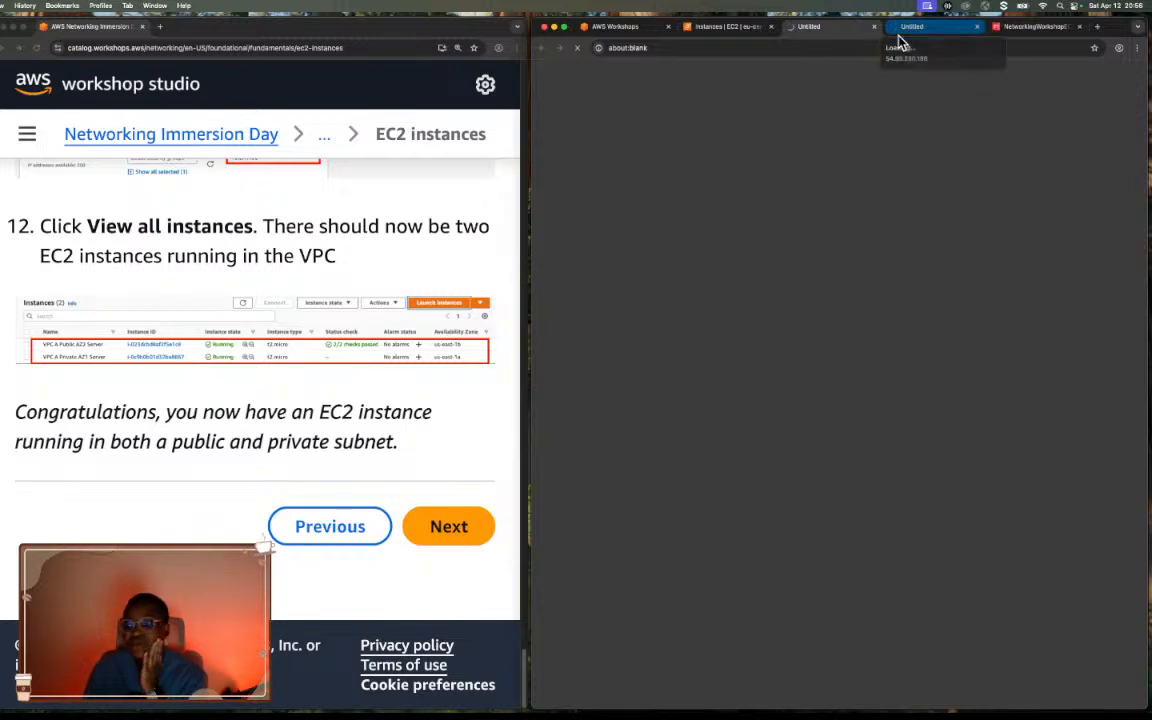
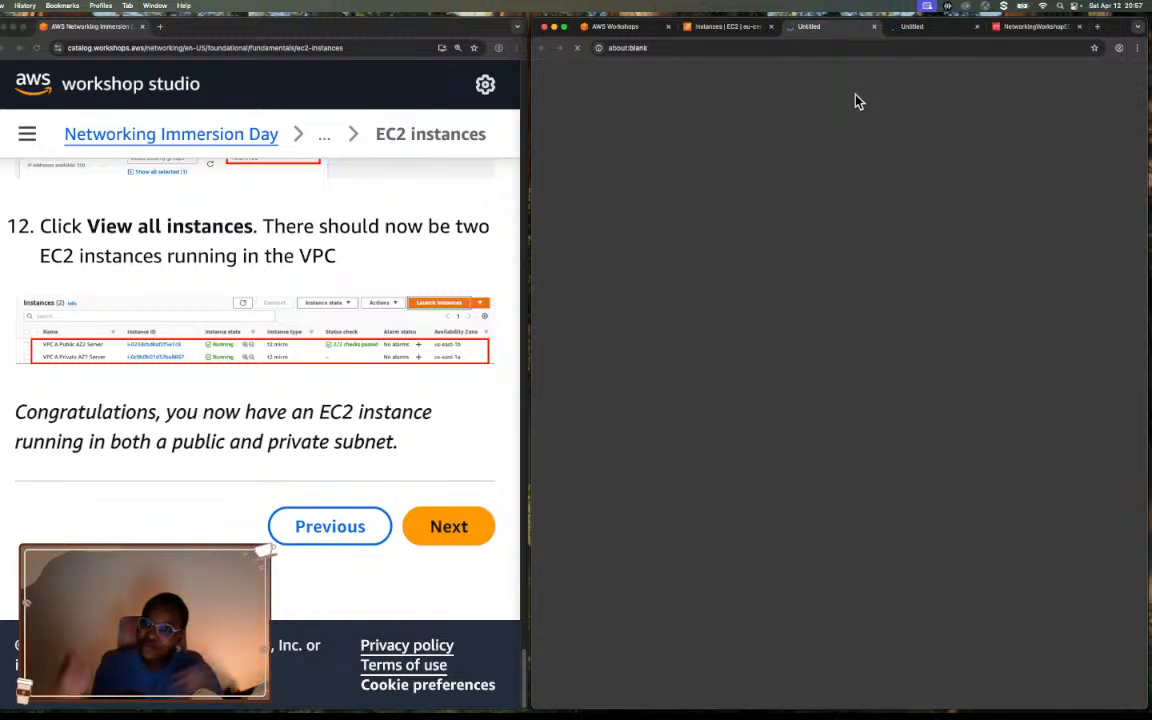
Return to the EC2 instances list and advance the workshop guide to the Test Connectivity page.
click(743, 30)
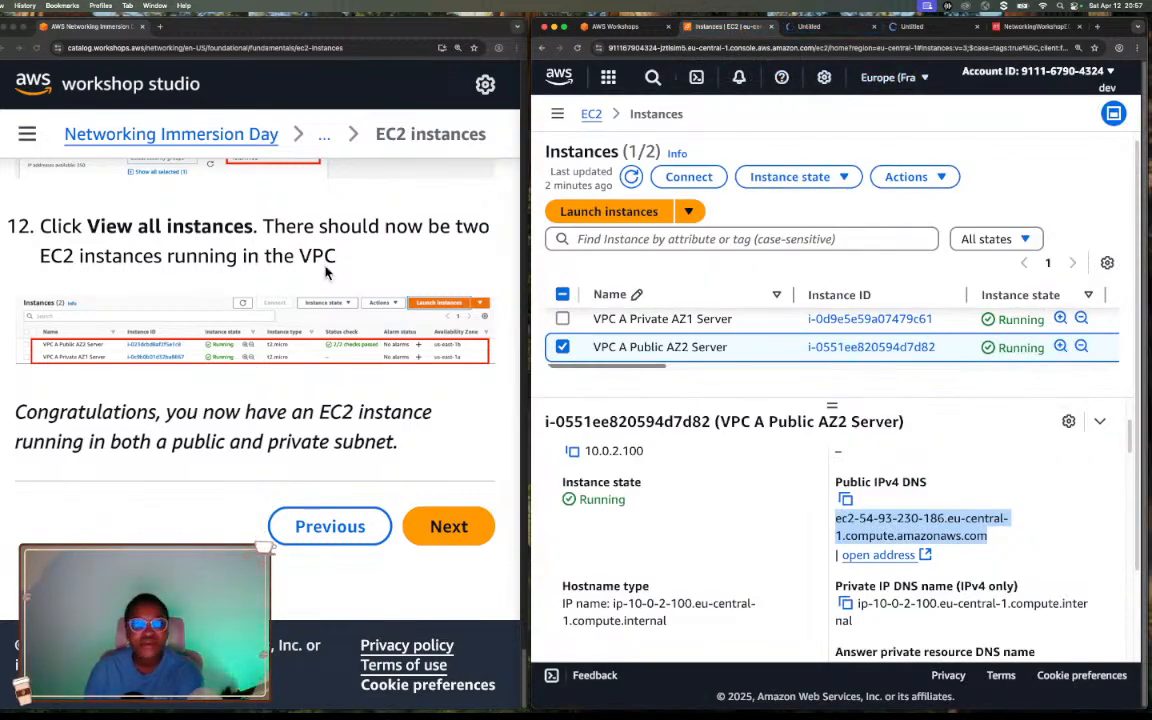
click(448, 527)
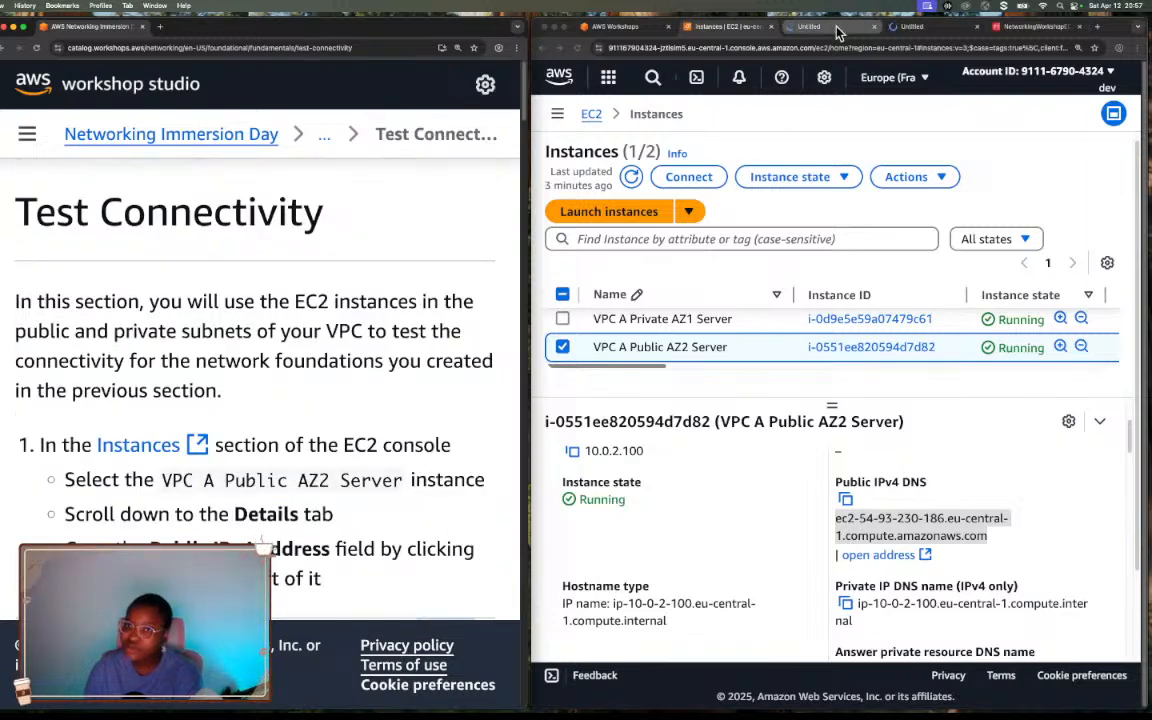
Check the site information for the public DNS and public IPv4 address tabs, and go back to the EC2 instances list.
click(836, 30)
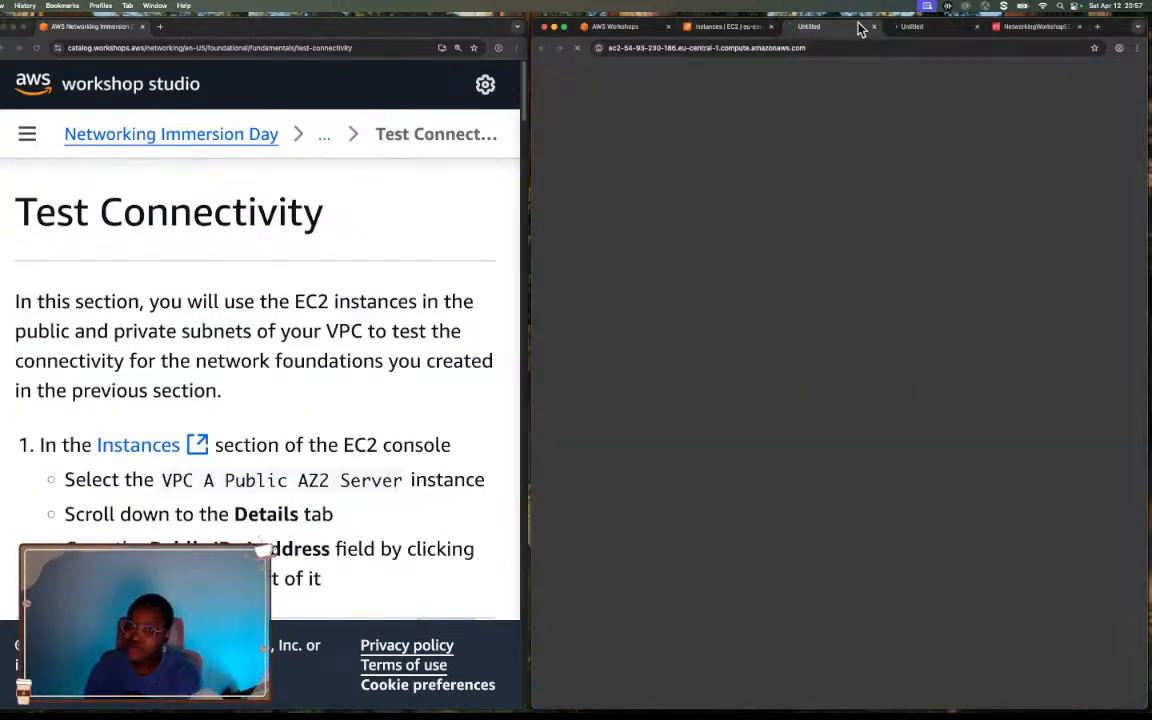
click(599, 49)
click(850, 117)
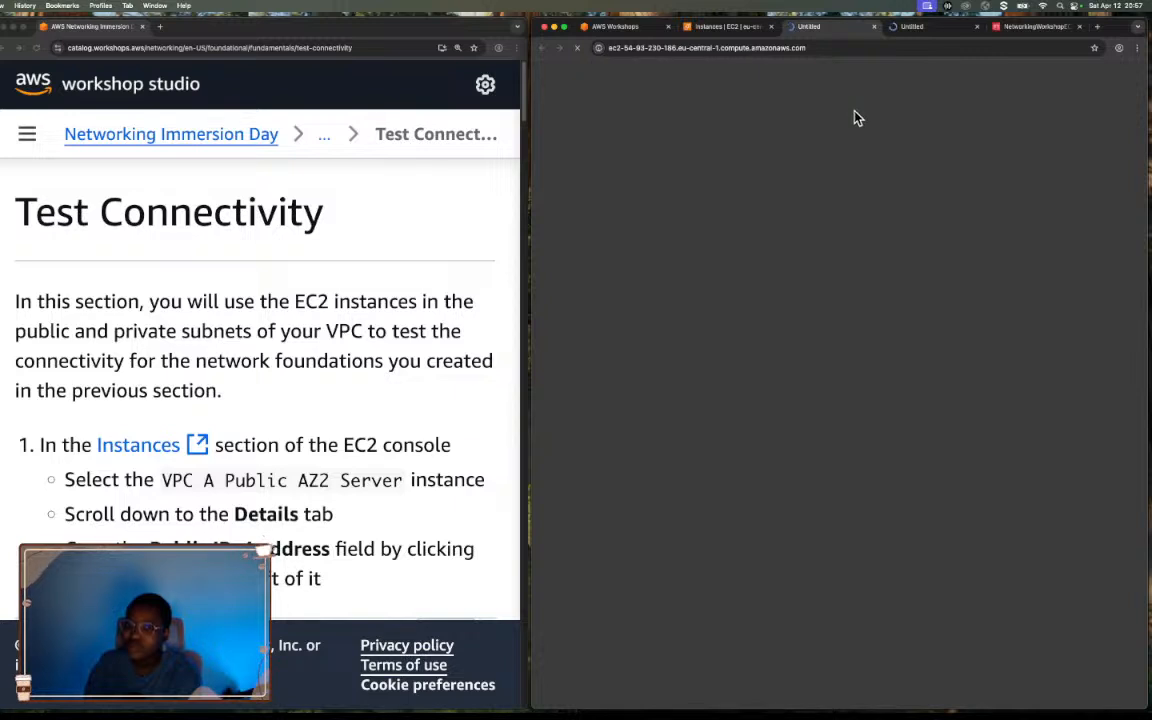
click(945, 30)
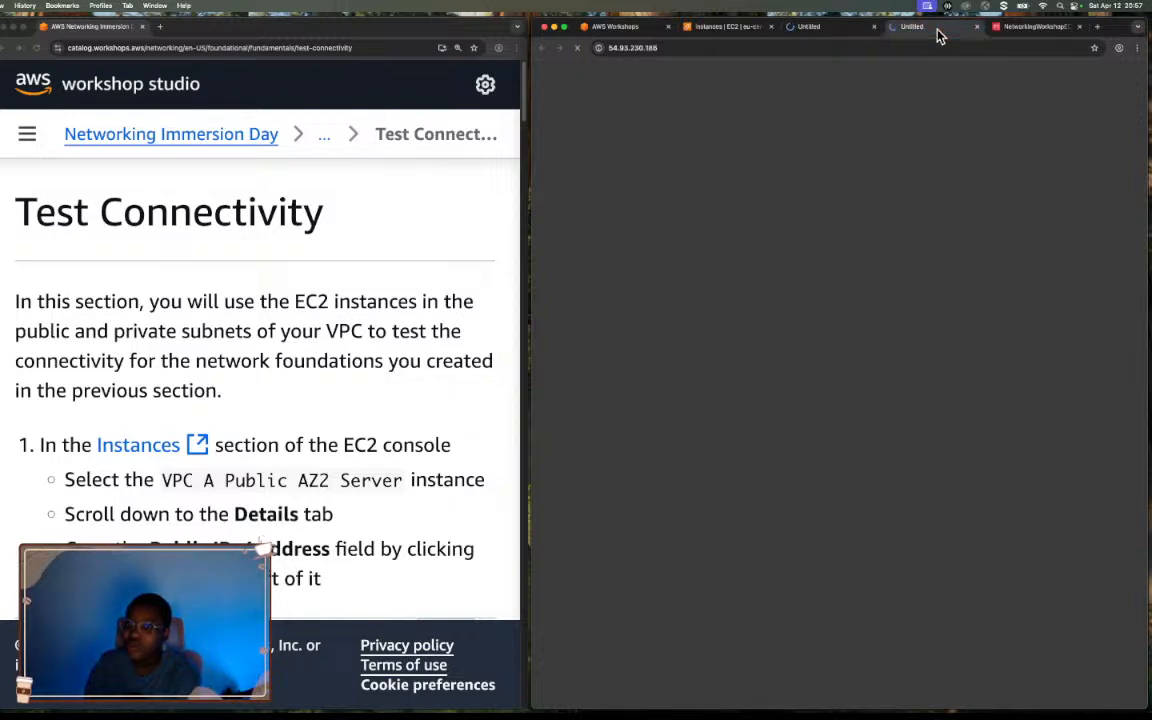
click(598, 49)
click(740, 80)
click(711, 30)
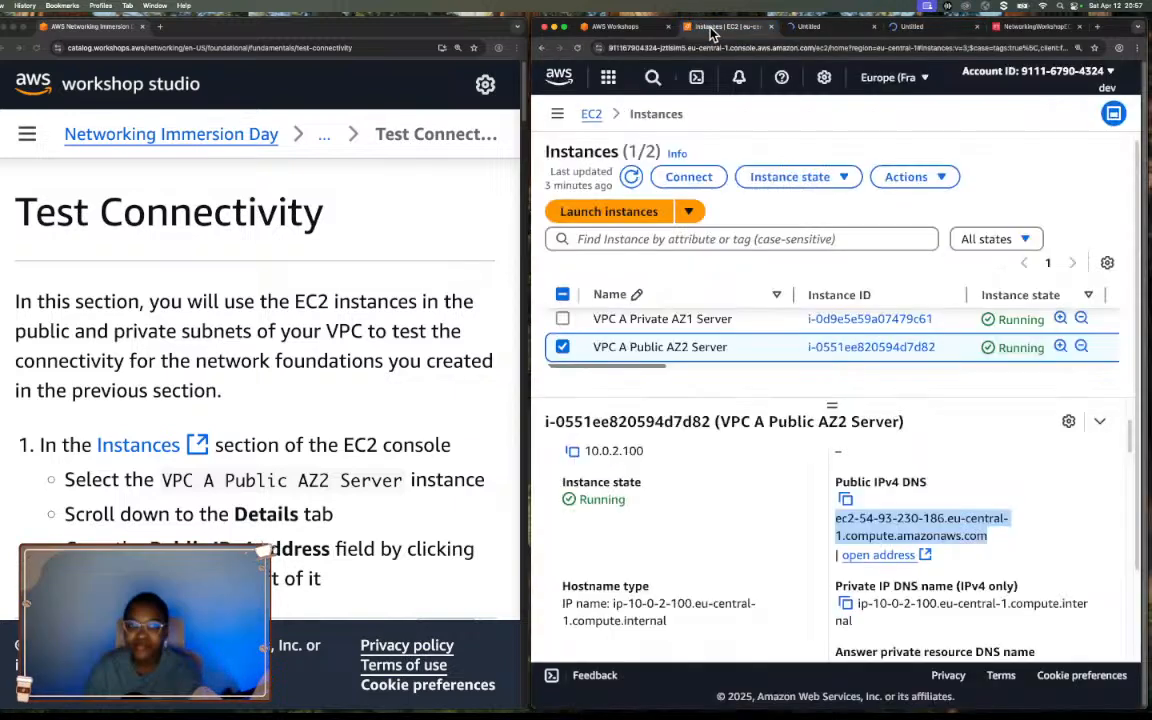
Look through the VPC Fundamentals topics in the Networking Immersion Day outline and close the outline.
scroll(420, 360, down, 1)
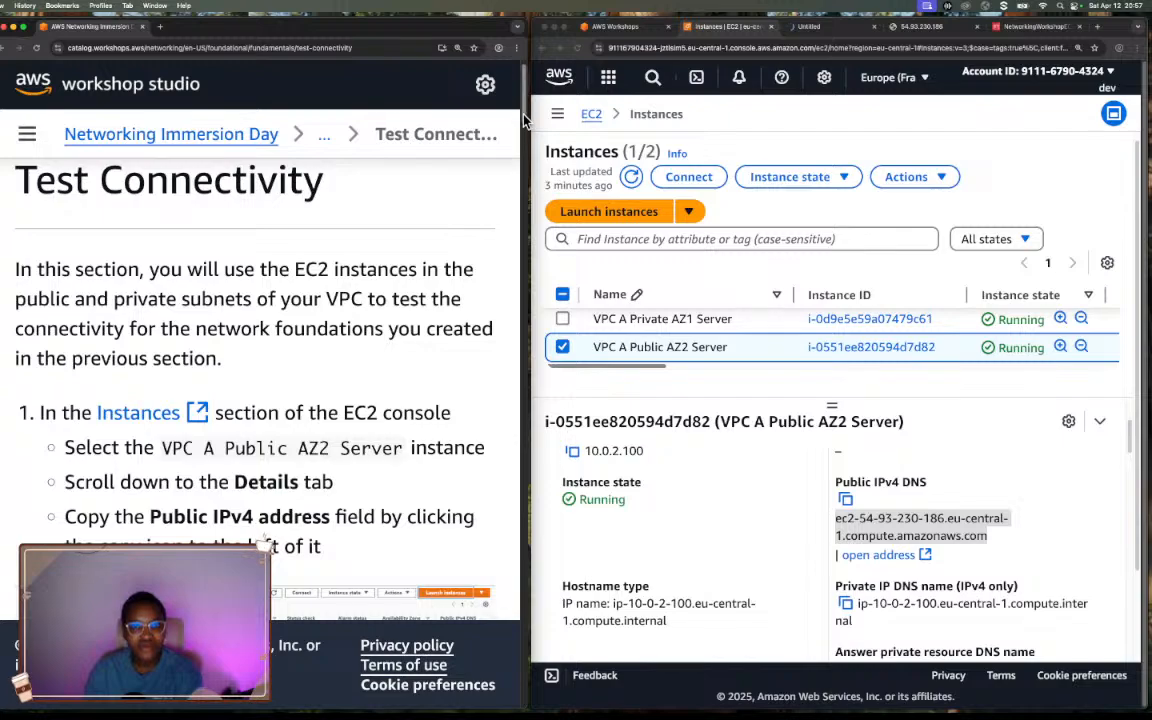
drag(524, 100, 440, 92)
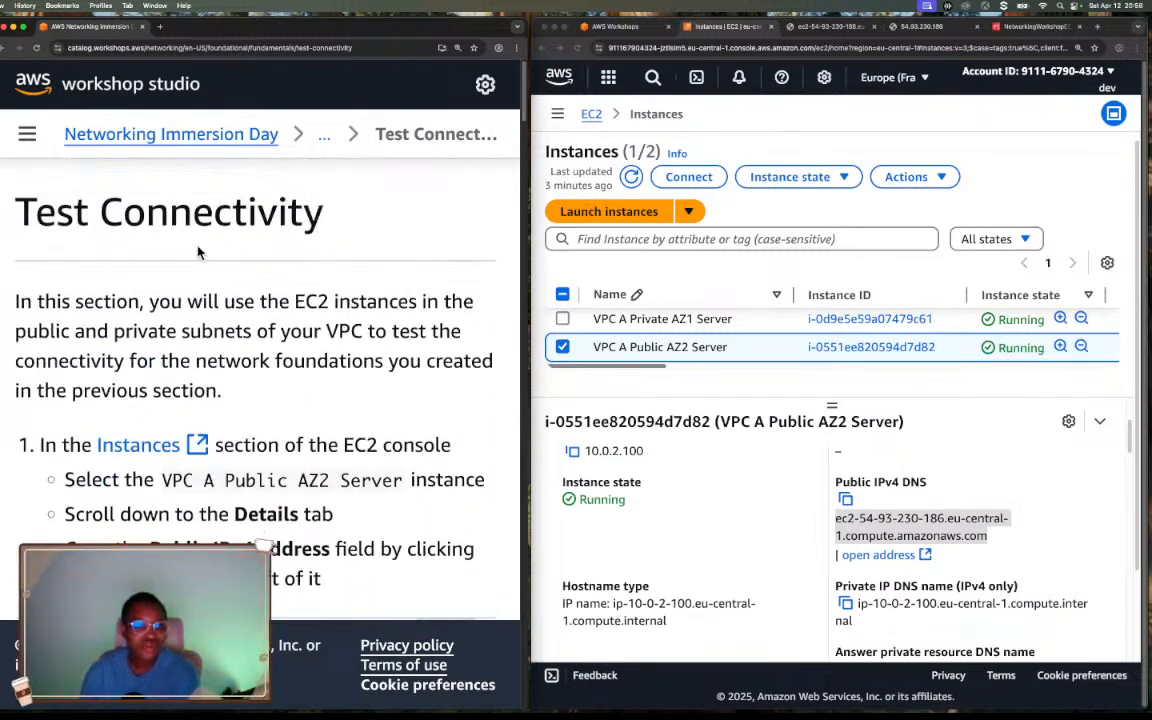
click(28, 137)
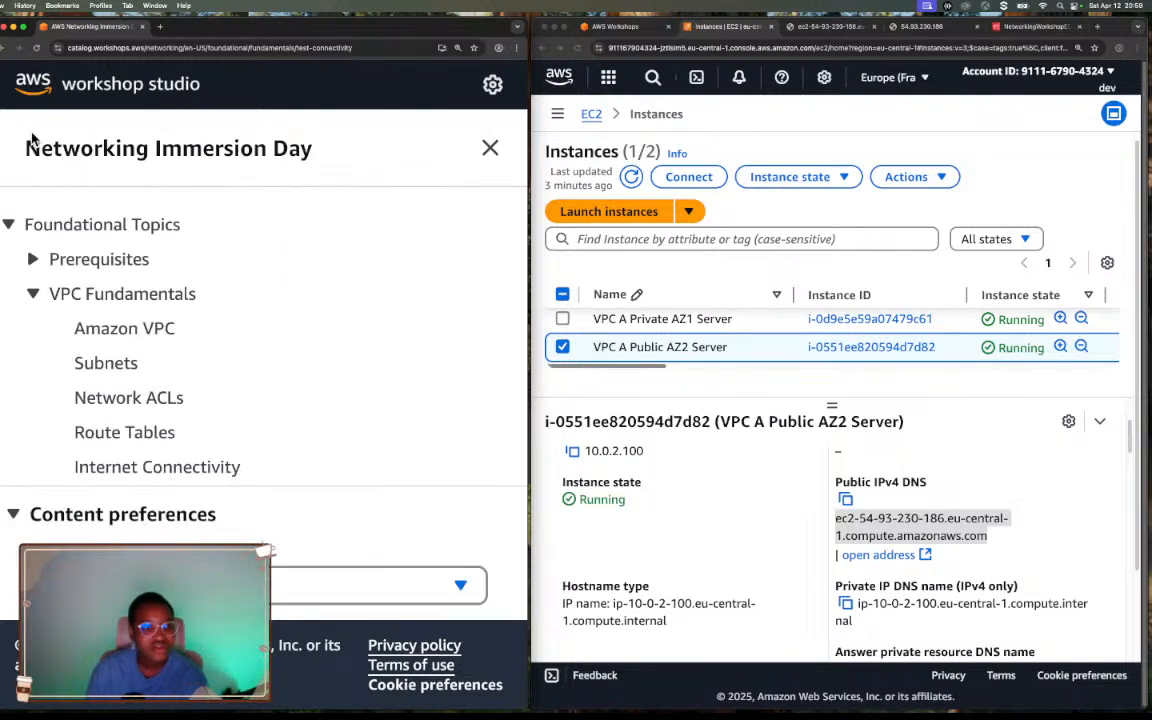
scroll(192, 290, down, 5)
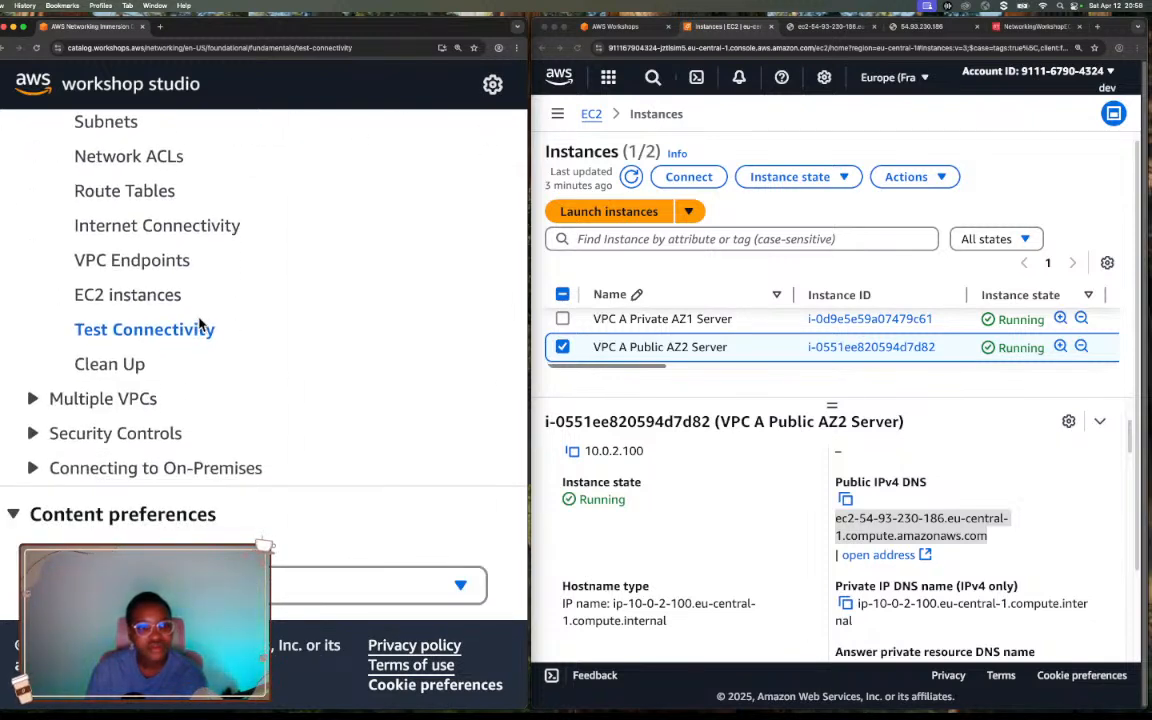
scroll(198, 323, down, 1)
scroll(198, 323, up, 3)
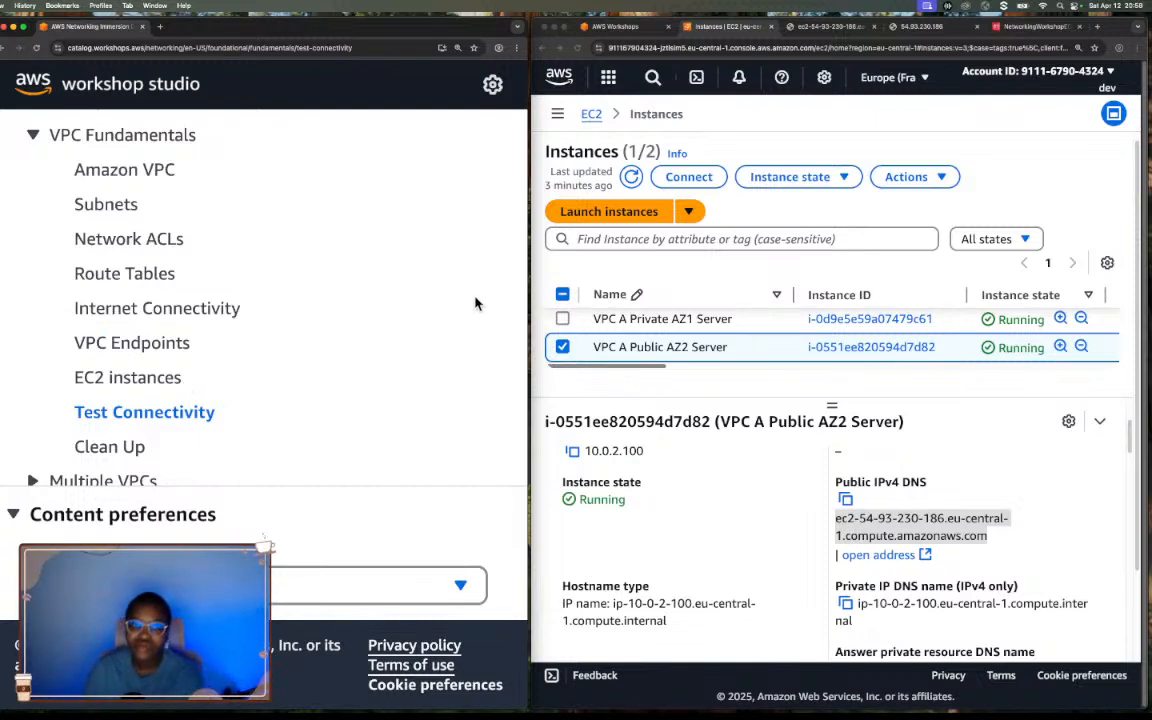
scroll(474, 304, up, 4)
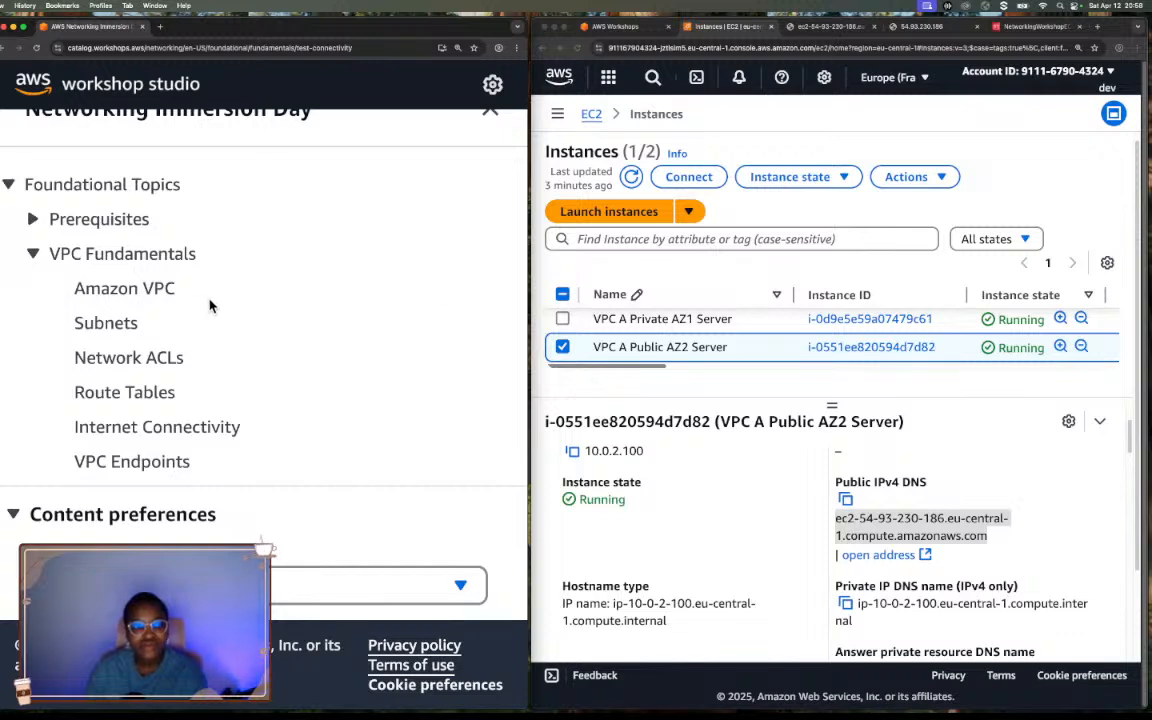
scroll(82, 252, down, 1)
scroll(82, 257, up, 2)
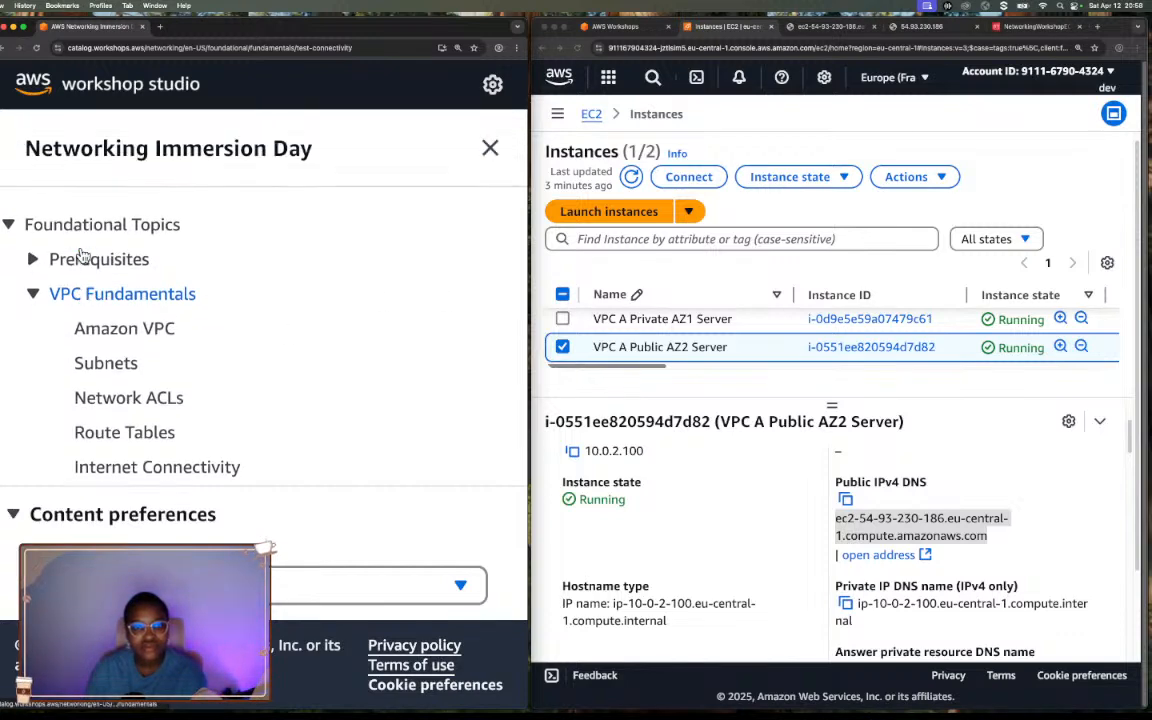
click(491, 148)
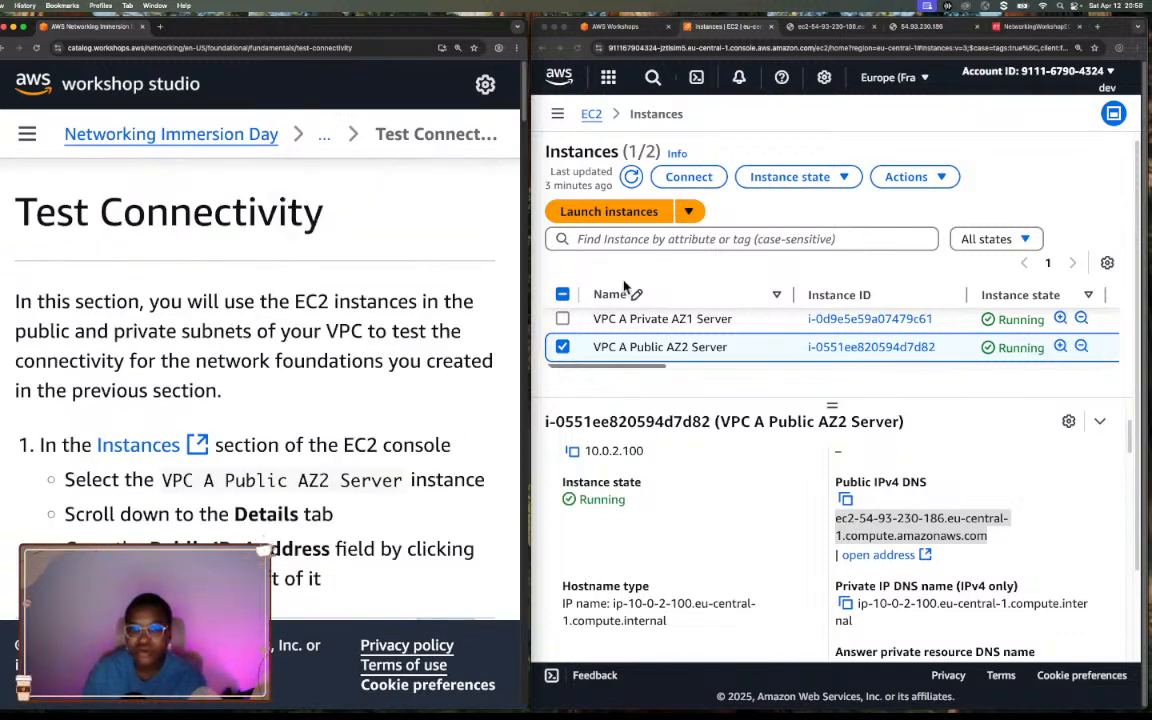
Check whether the server's public DNS and public IPv4 address pages have loaded, and return to the EC2 instances list.
click(800, 28)
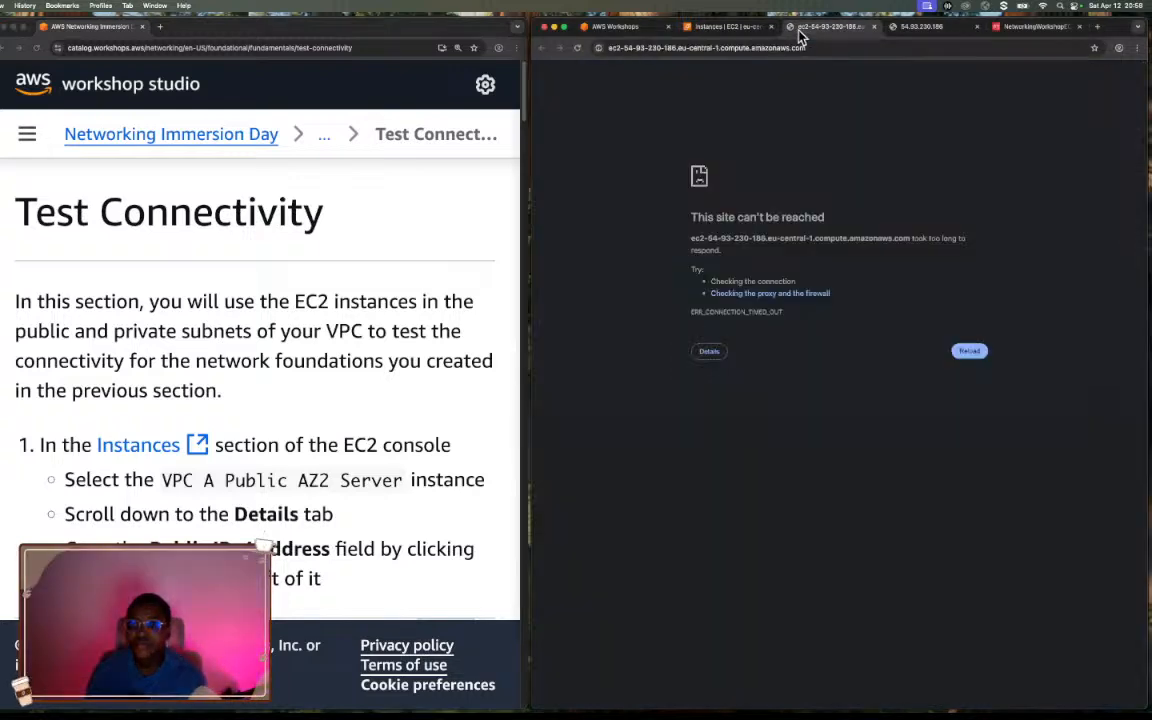
click(929, 28)
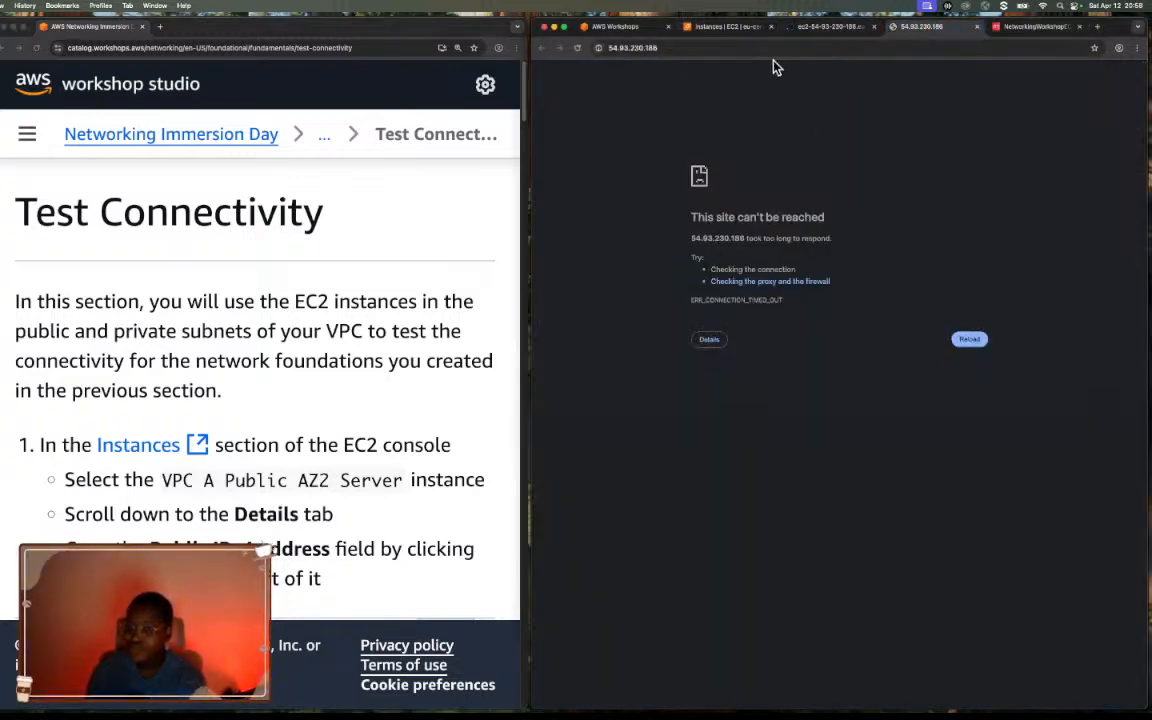
click(735, 28)
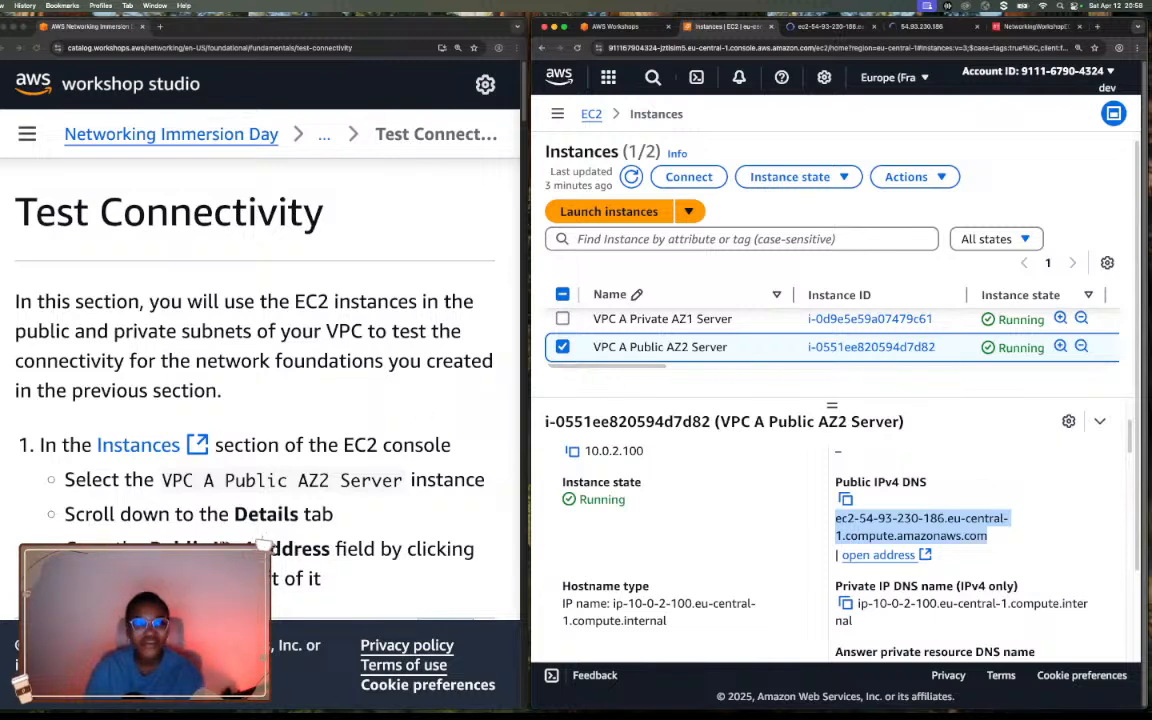
Read the guide's ping instructions and copy the public IPv4 address of VPC A Public AZ2 Server.
scroll(260, 512, down, 2)
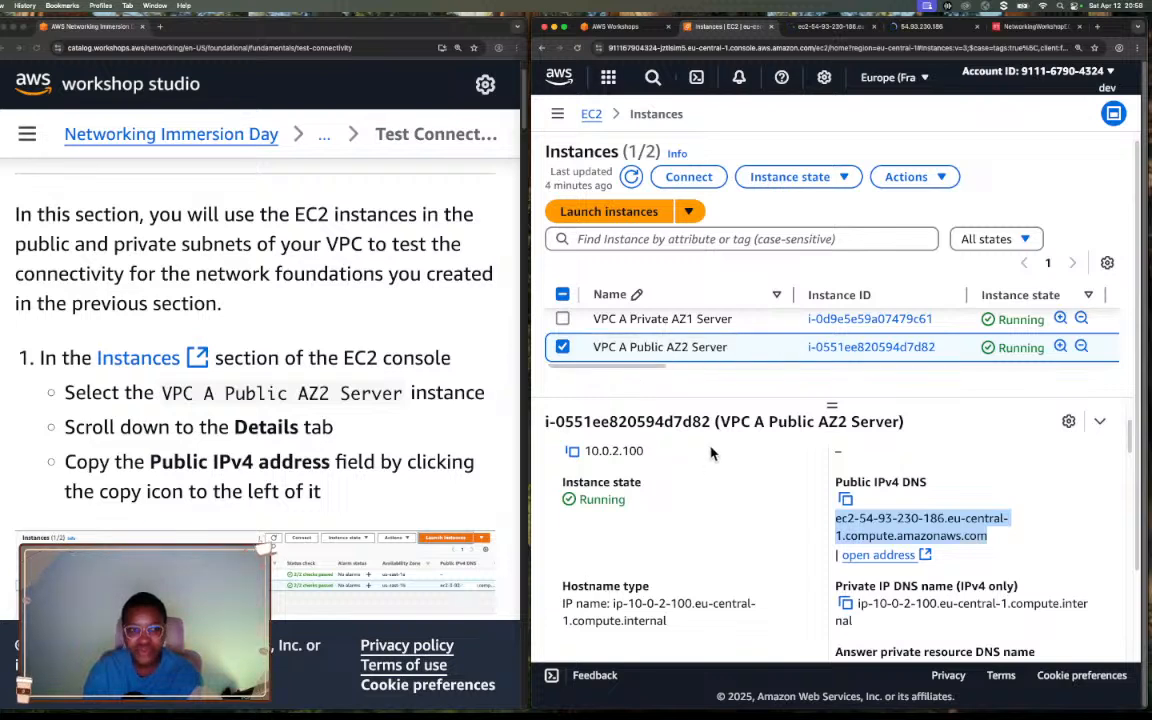
scroll(760, 476, down, 1)
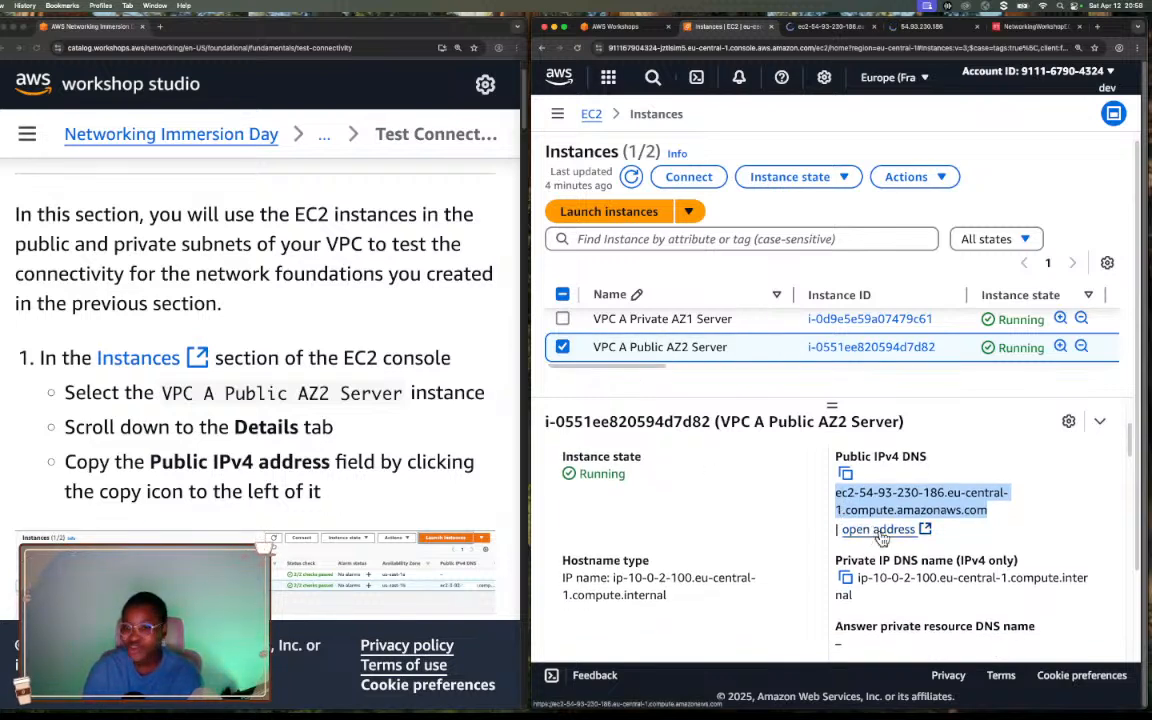
scroll(389, 533, down, 5)
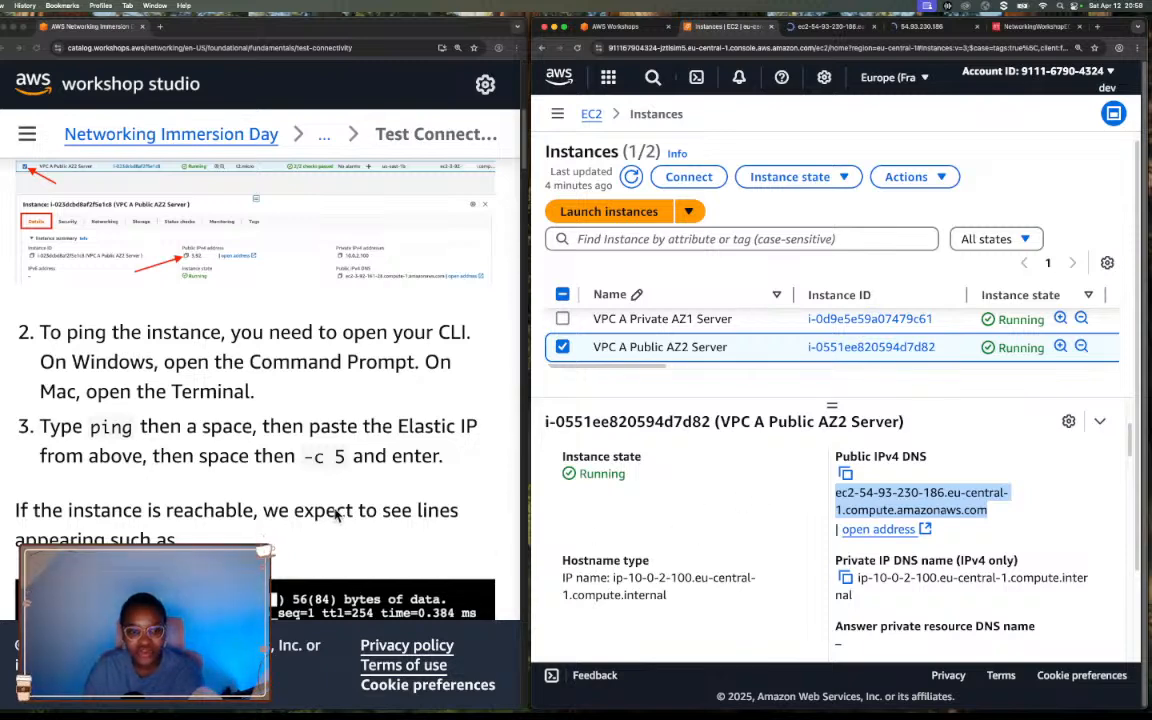
scroll(338, 514, down, 3)
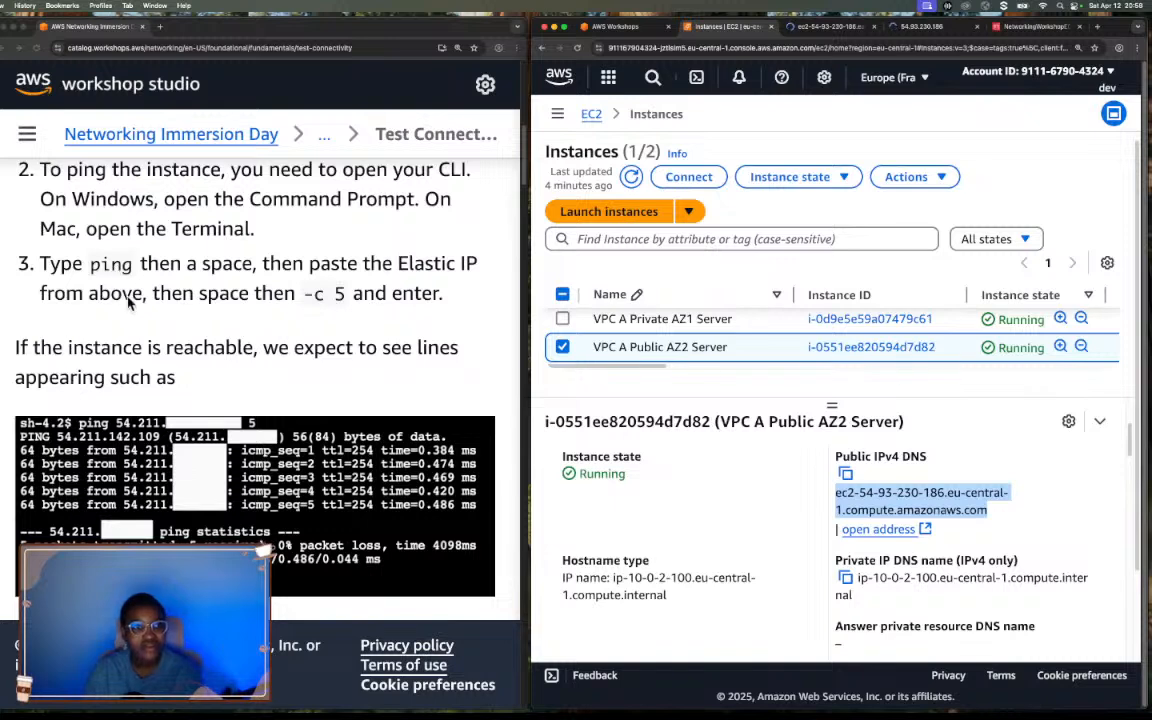
scroll(128, 302, up, 1)
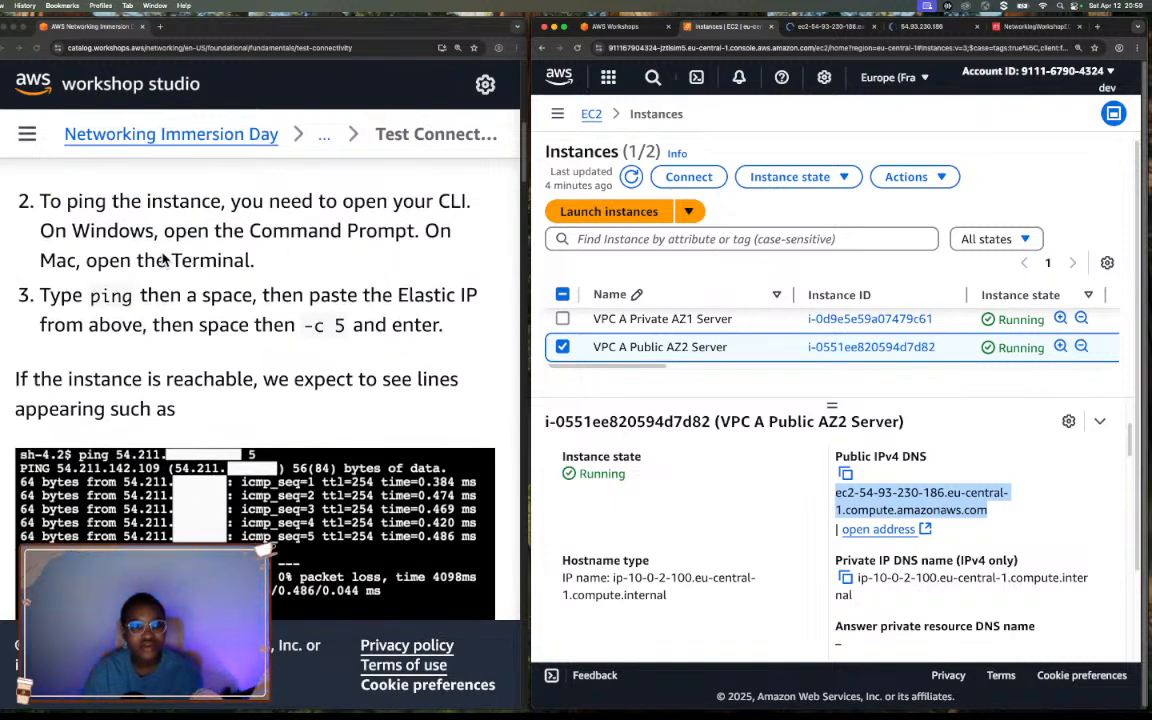
scroll(160, 258, up, 1)
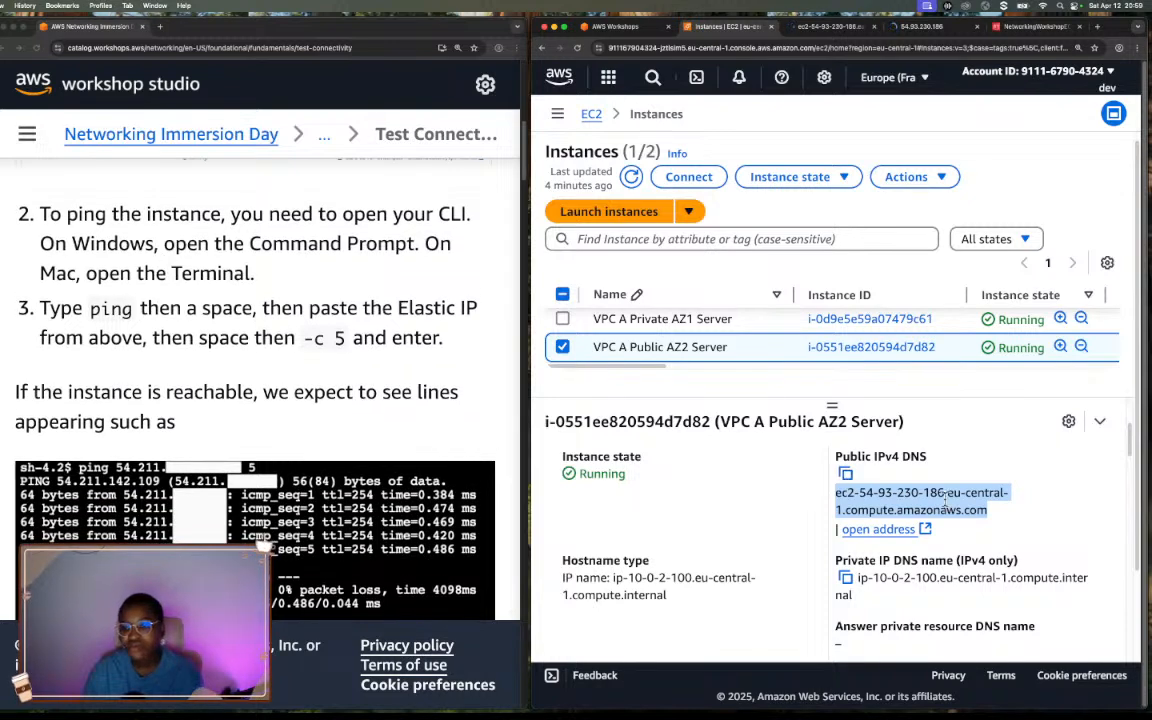
scroll(944, 500, down, 3)
scroll(944, 498, up, 3)
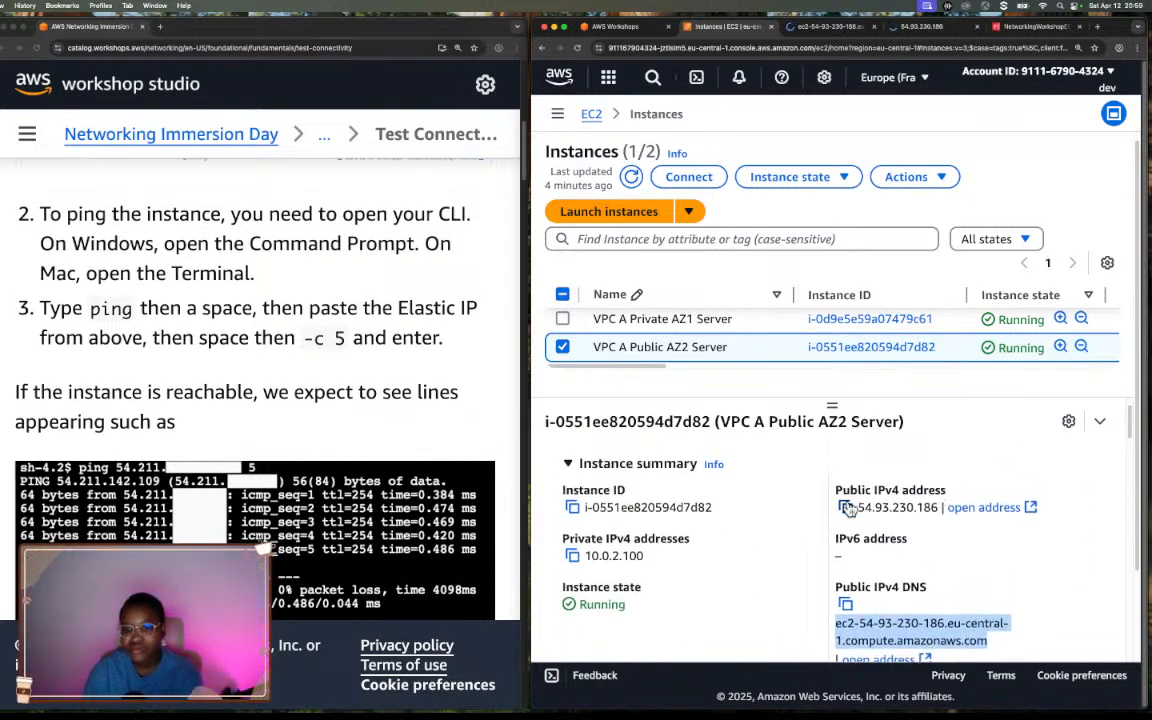
click(846, 510)
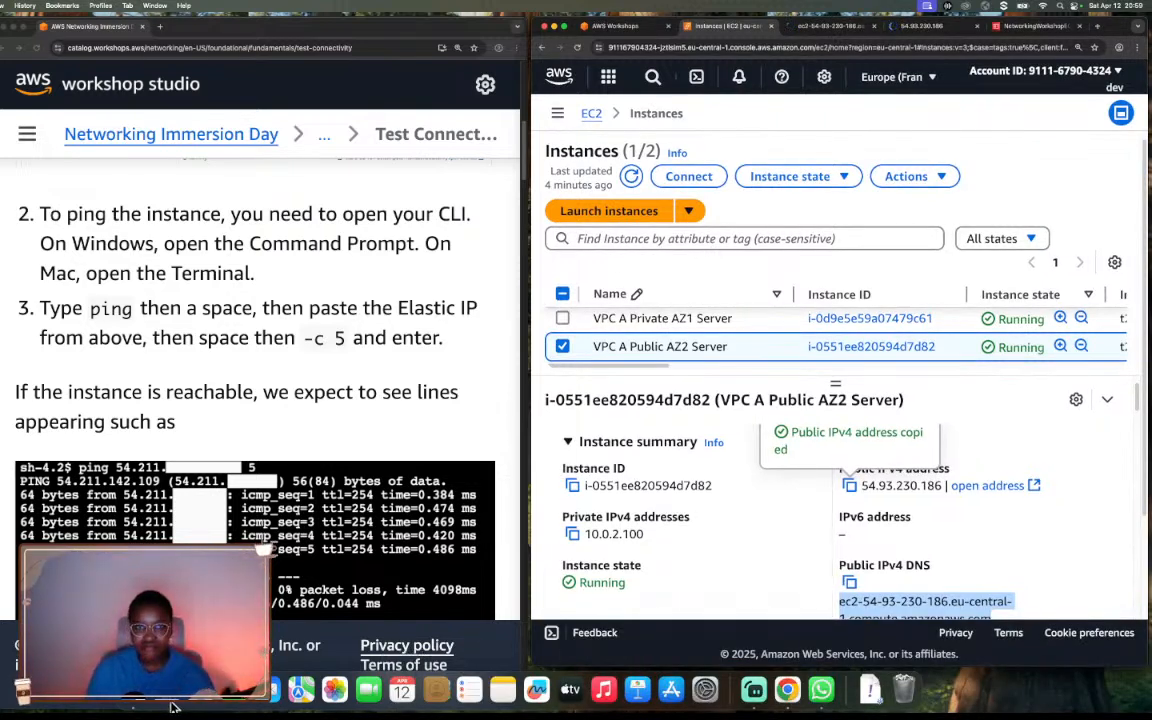
Open Terminal and move its window down clear of the browser tabs.
click(1053, 14)
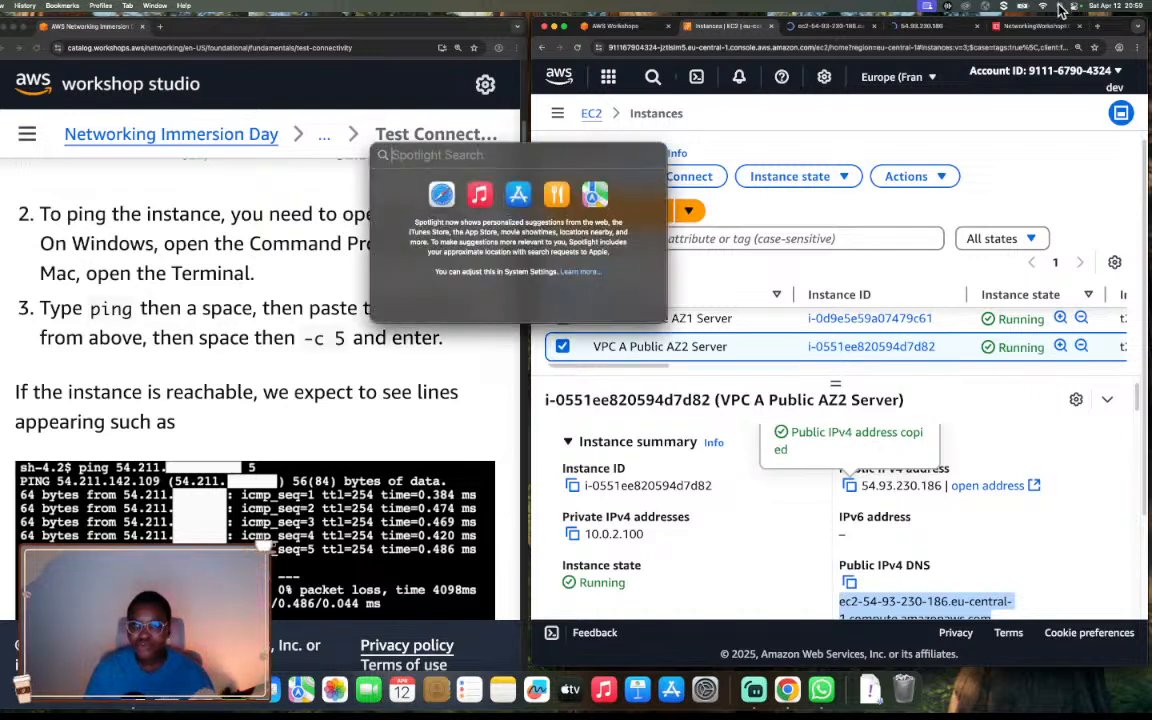
text(termi)
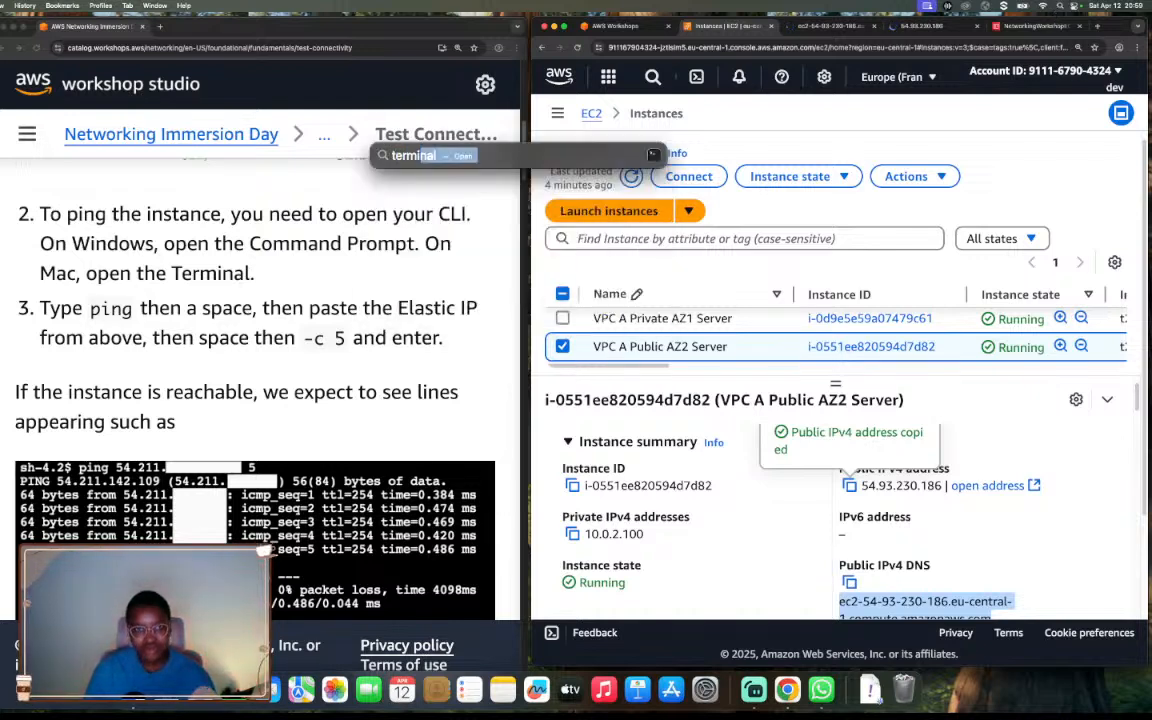
key(Return)
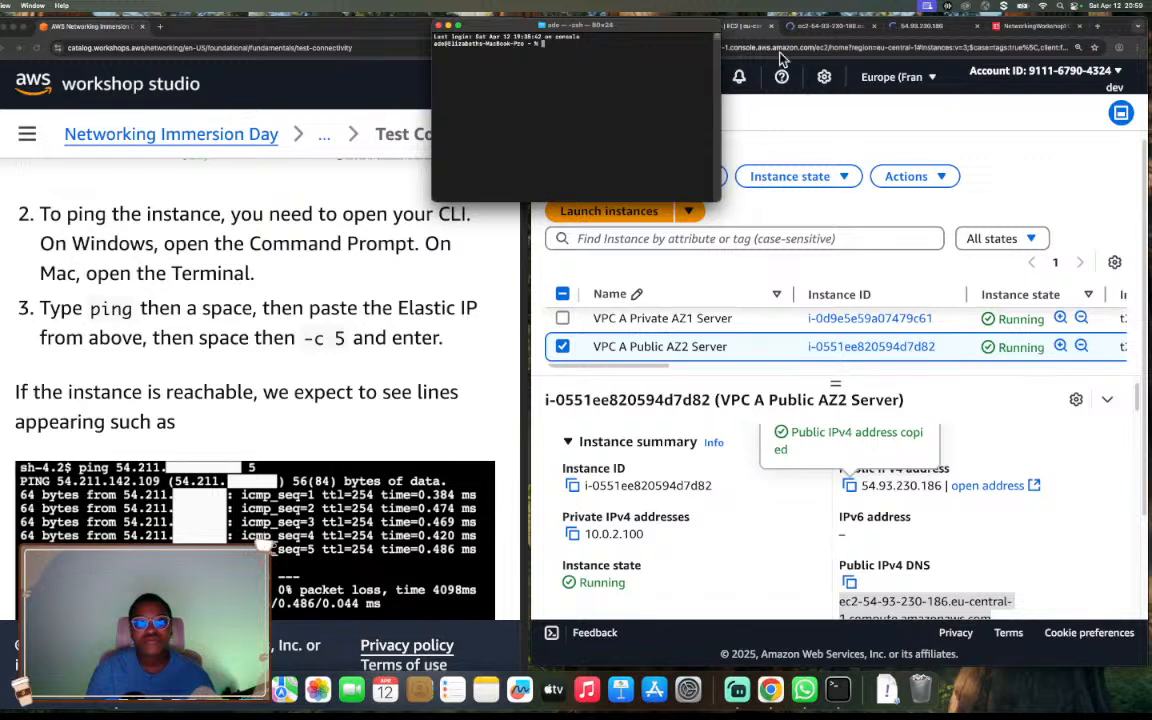
drag(674, 30, 704, 146)
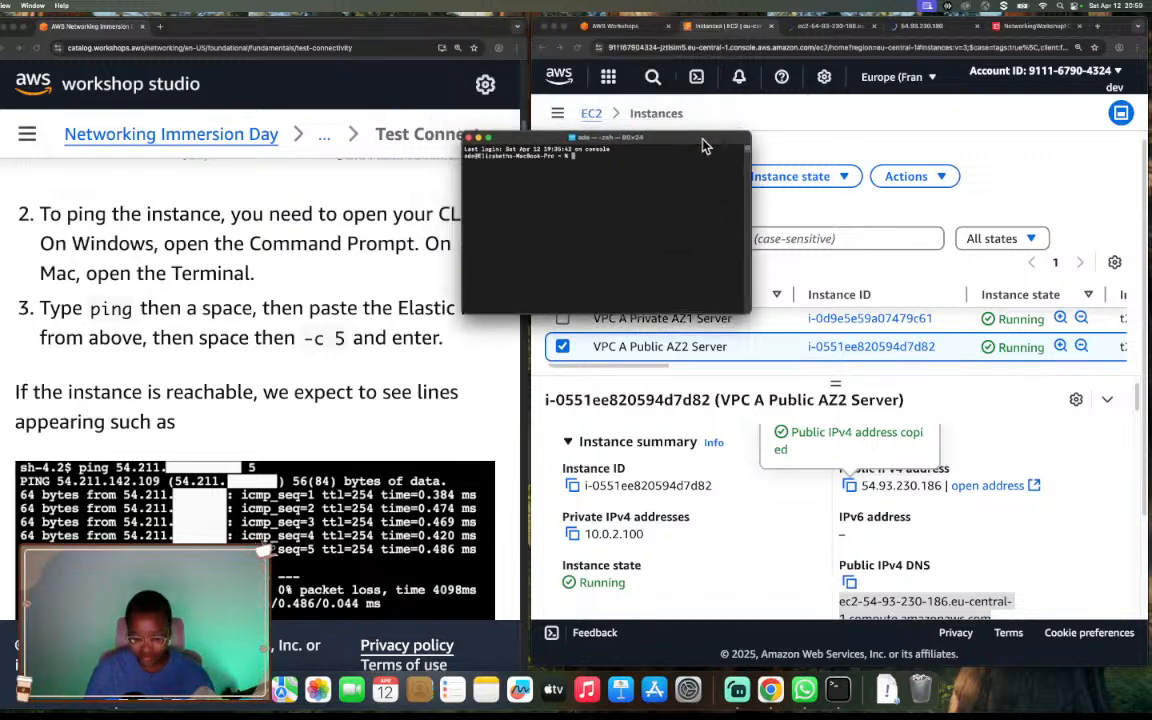
Enlarge the Terminal text by seven size increments for readability.
key(super+equal)
key(super+equal)
key(super+equal)
key(super+equal)
key(super+equal)
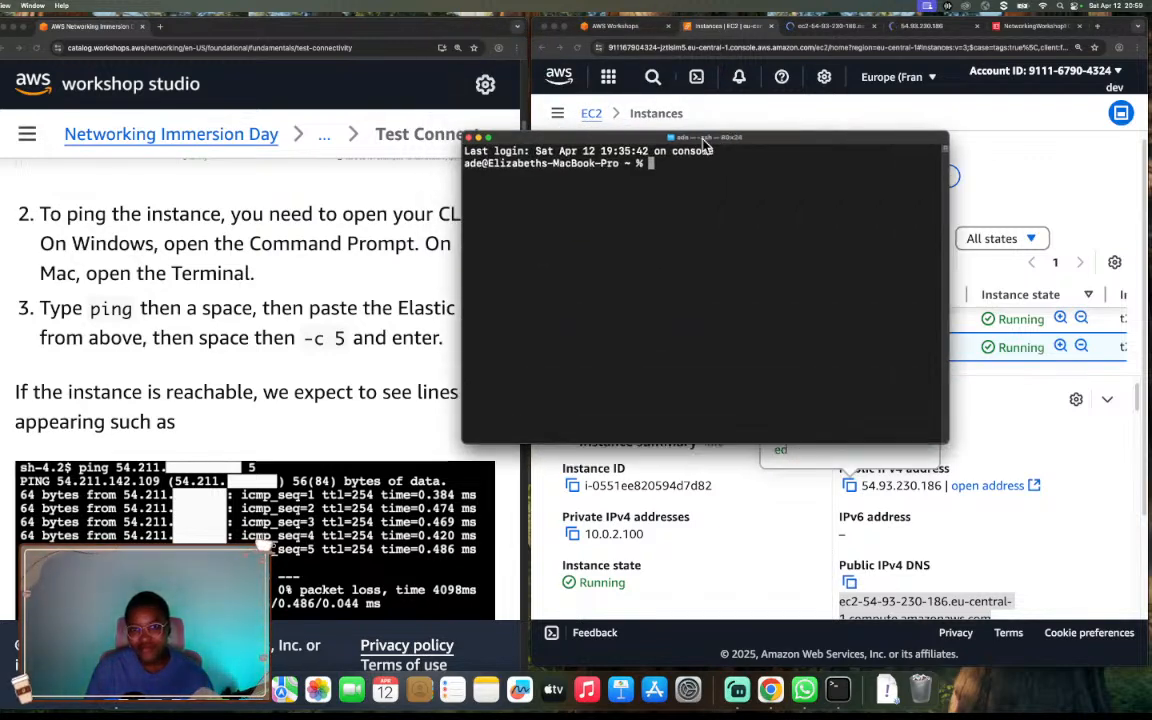
key(super+equal)
key(super+equal)
key(super+equal)
key(super+equal)
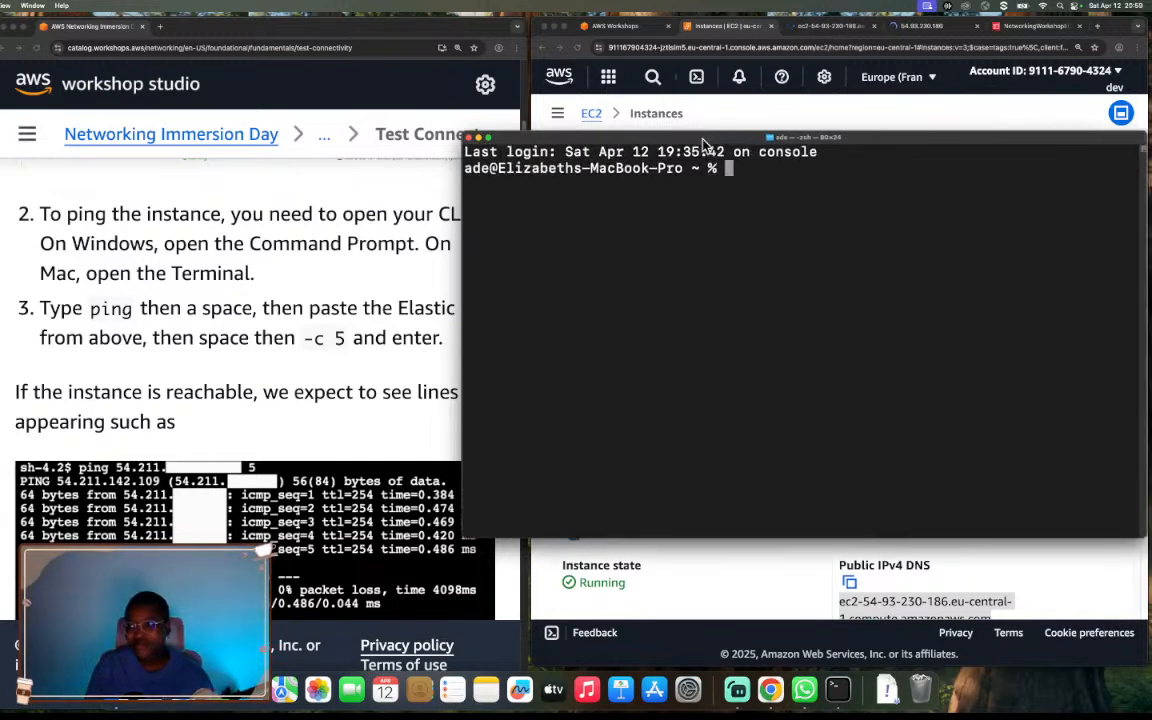
key(super+equal)
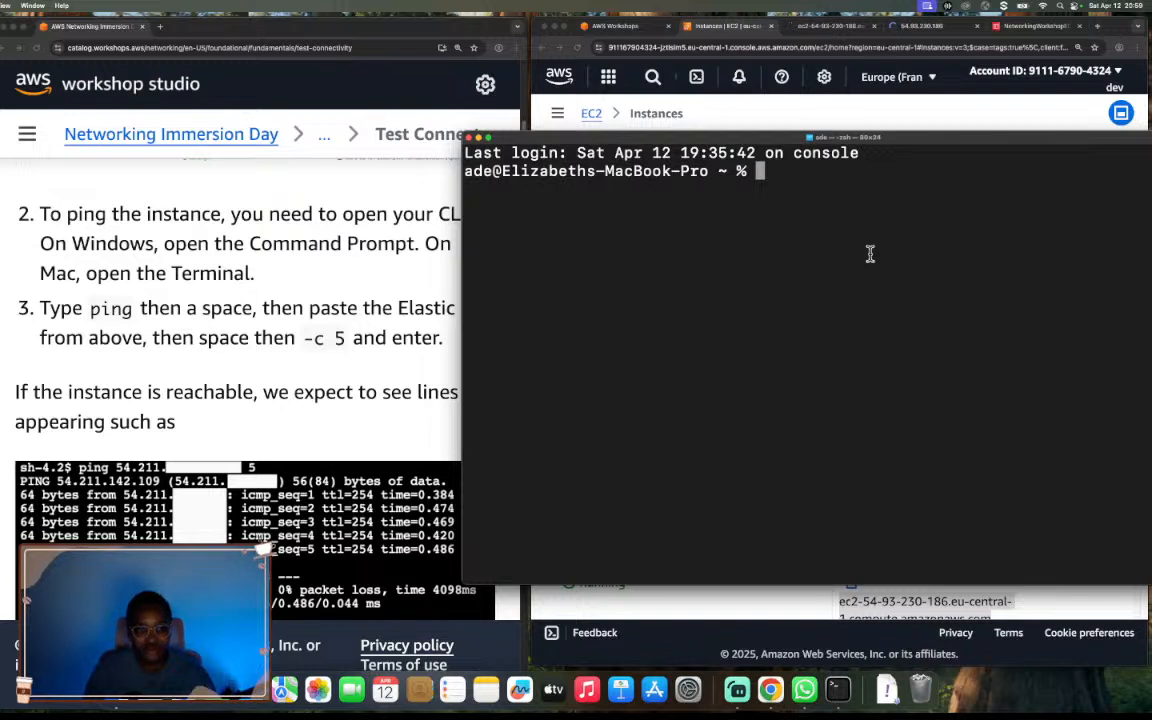
Ping the public server with five packets by running ping 54.93.230.186 -c 5.
text(ping)
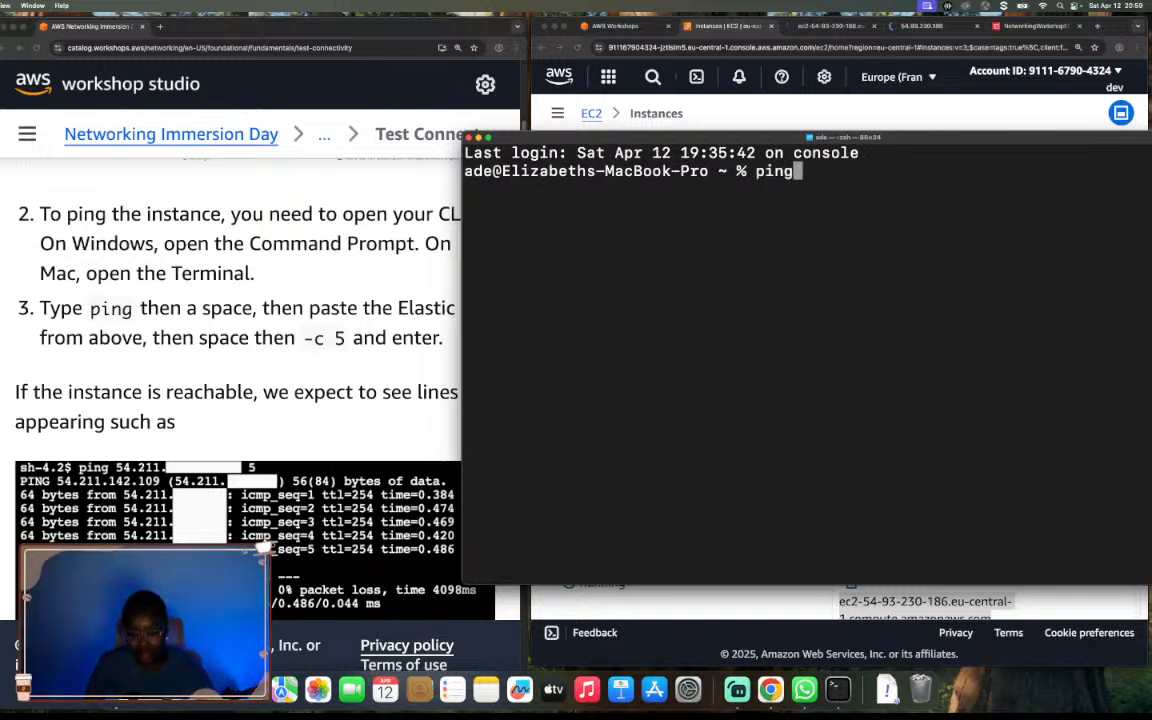
key(super+v)
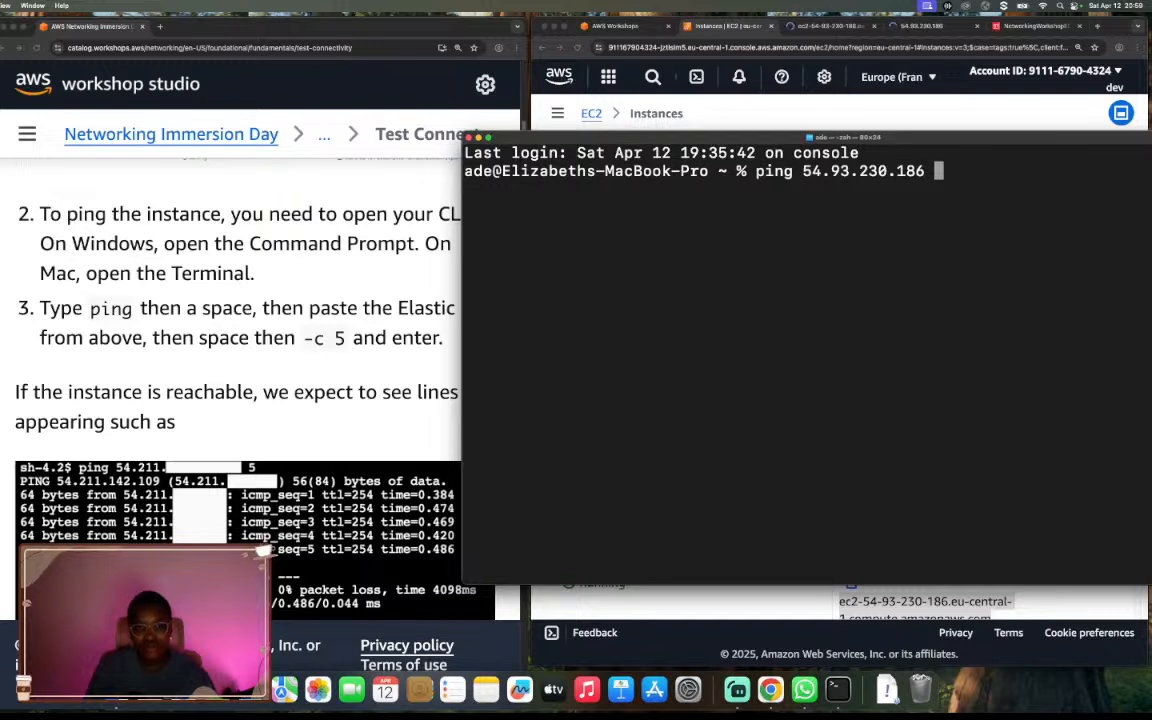
text(-c 5)
key(Return)
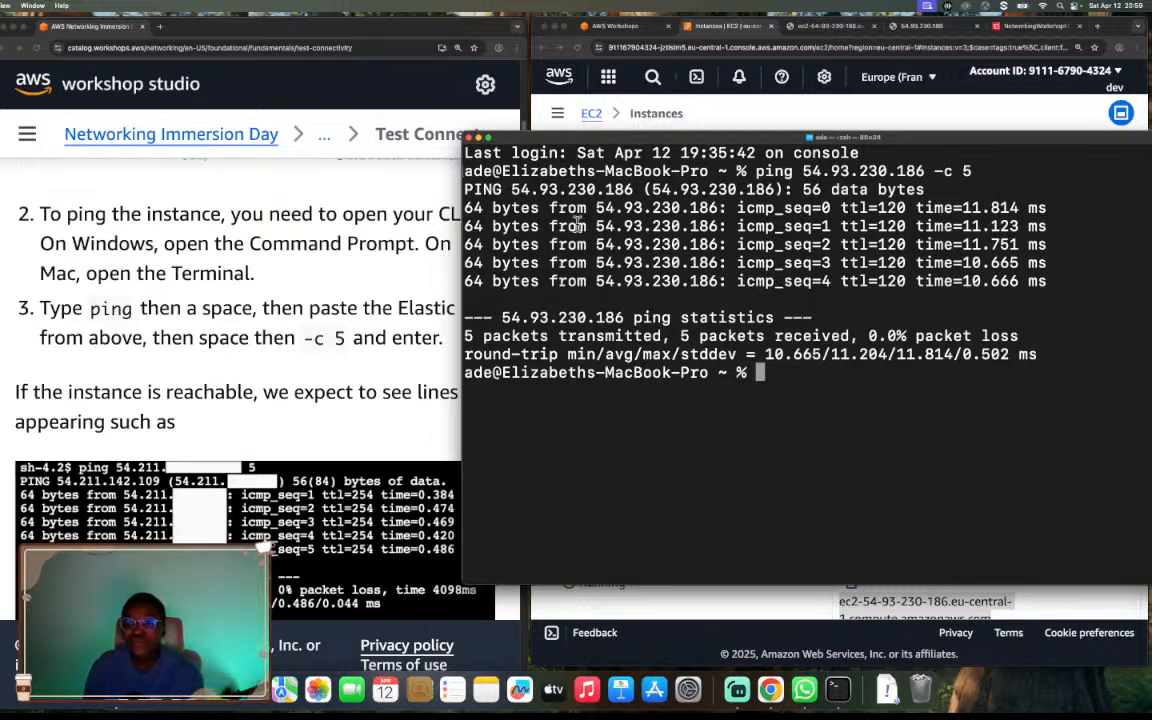
Move the Terminal window lower and compare the ping result with the guide's expected output and network diagram.
drag(518, 140, 472, 195)
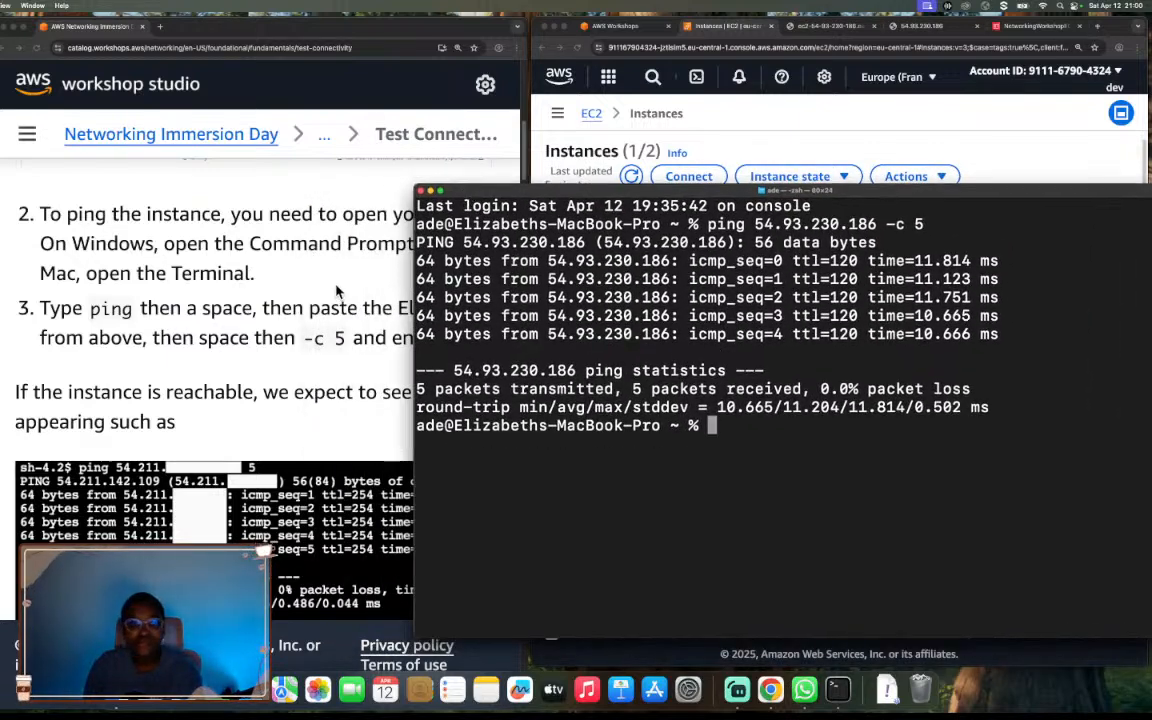
scroll(337, 290, down, 6)
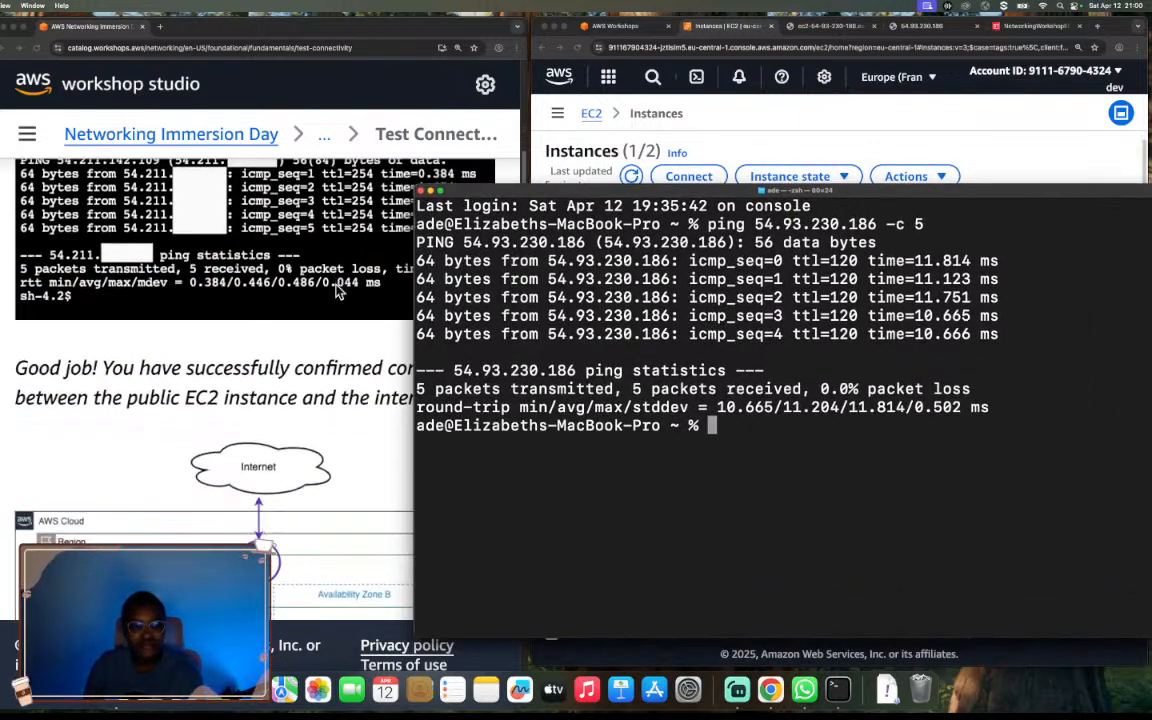
scroll(337, 290, down, 5)
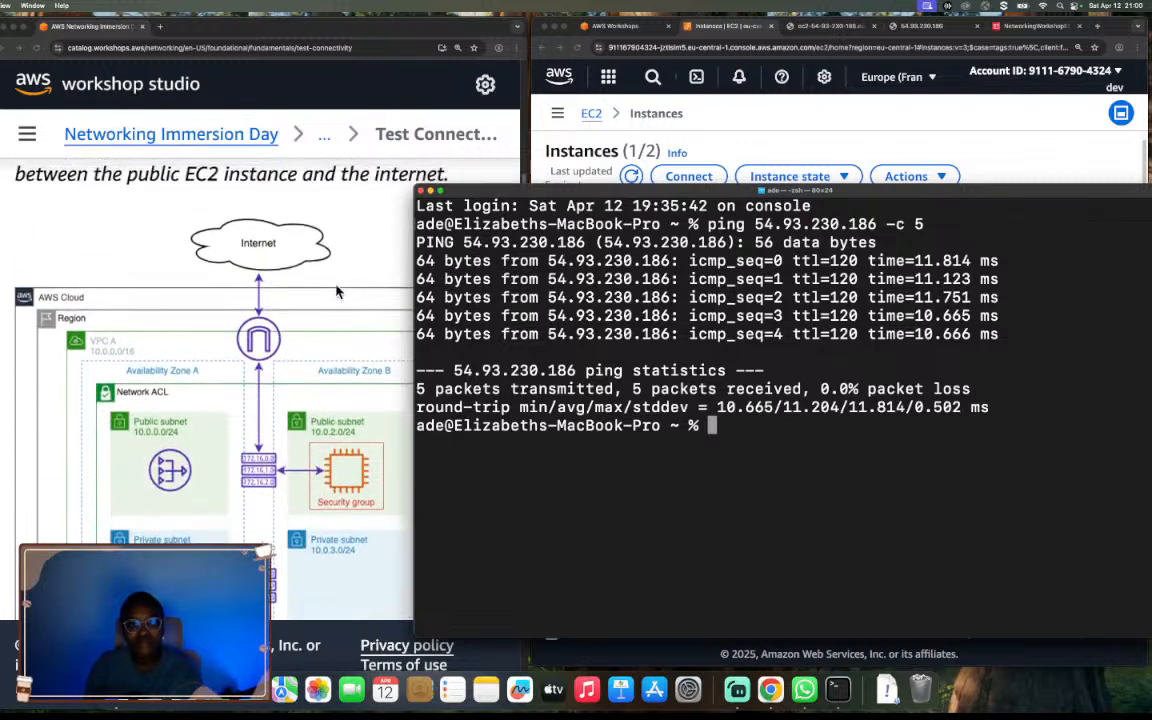
scroll(337, 290, up, 1)
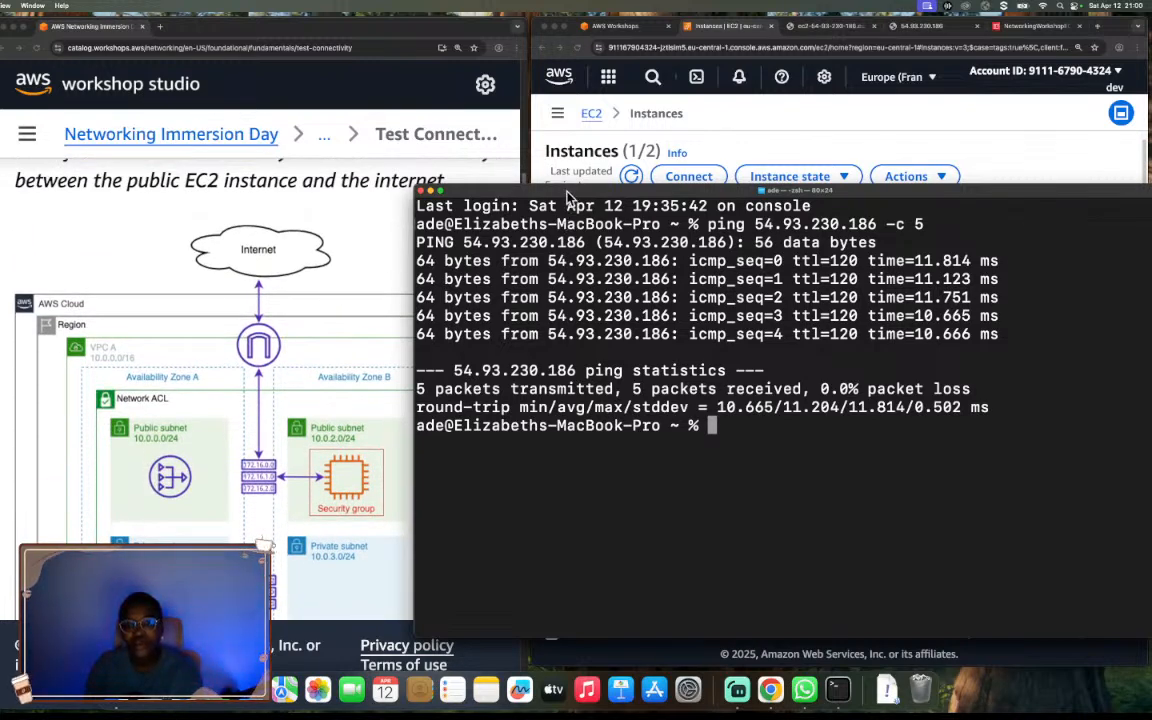
Reposition and narrow the Terminal window so the guide's network diagram and the full ping output sit side by side.
drag(567, 196, 562, 222)
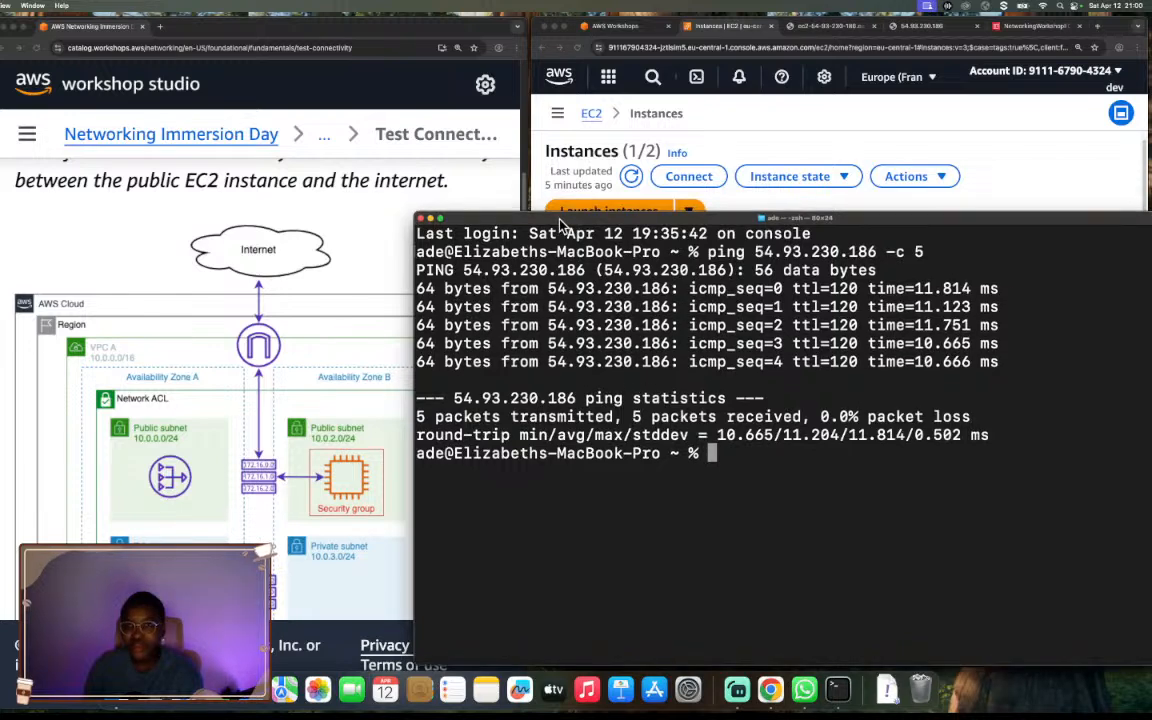
mouse_move(574, 213)
mouse_down()
mouse_move(614, 220)
mouse_move(593, 226)
mouse_up()
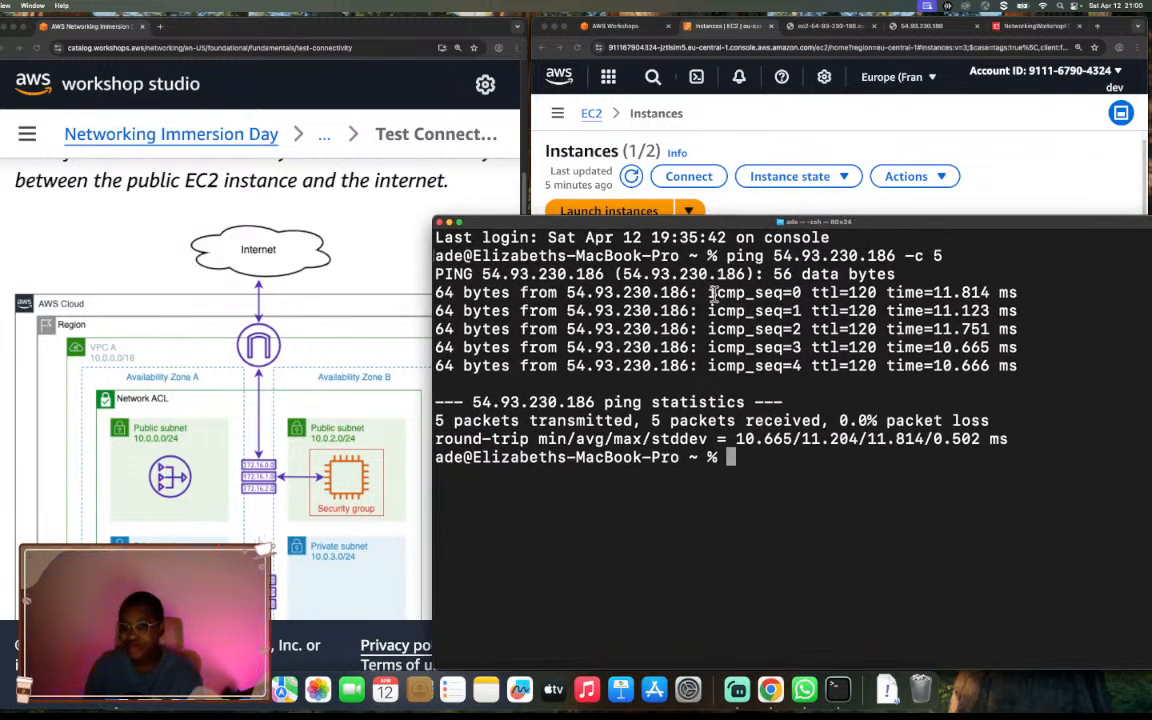
drag(708, 292, 806, 366)
click(806, 366)
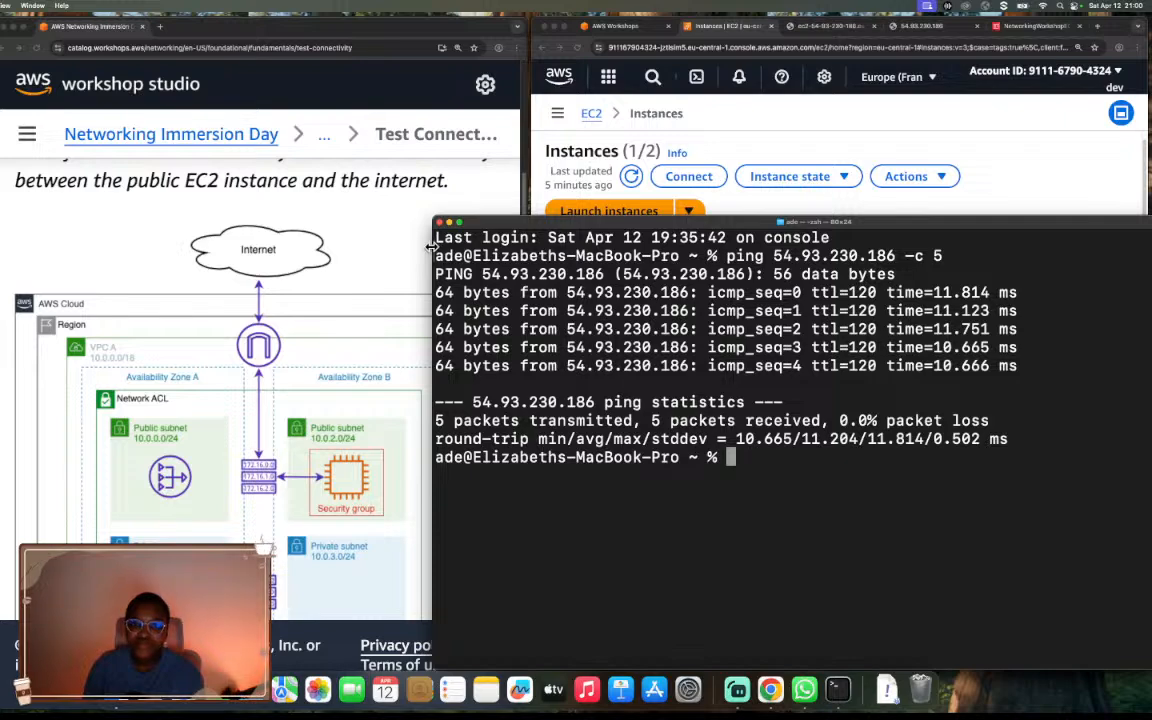
drag(431, 247, 555, 238)
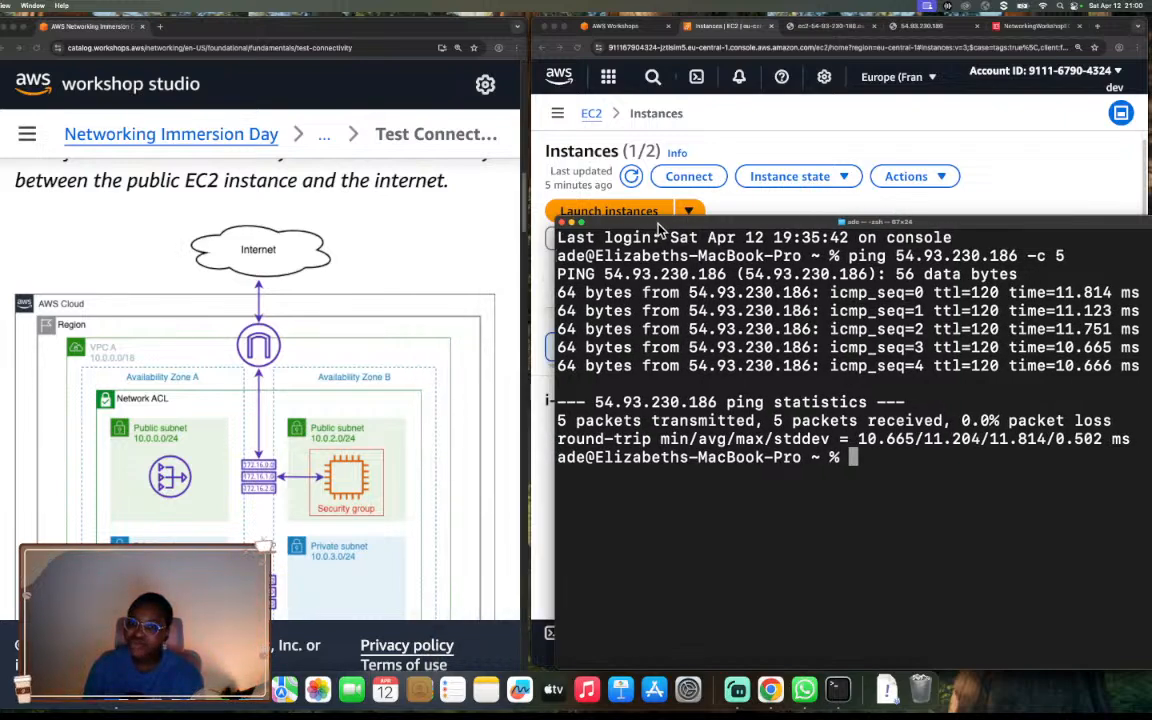
drag(660, 230, 590, 256)
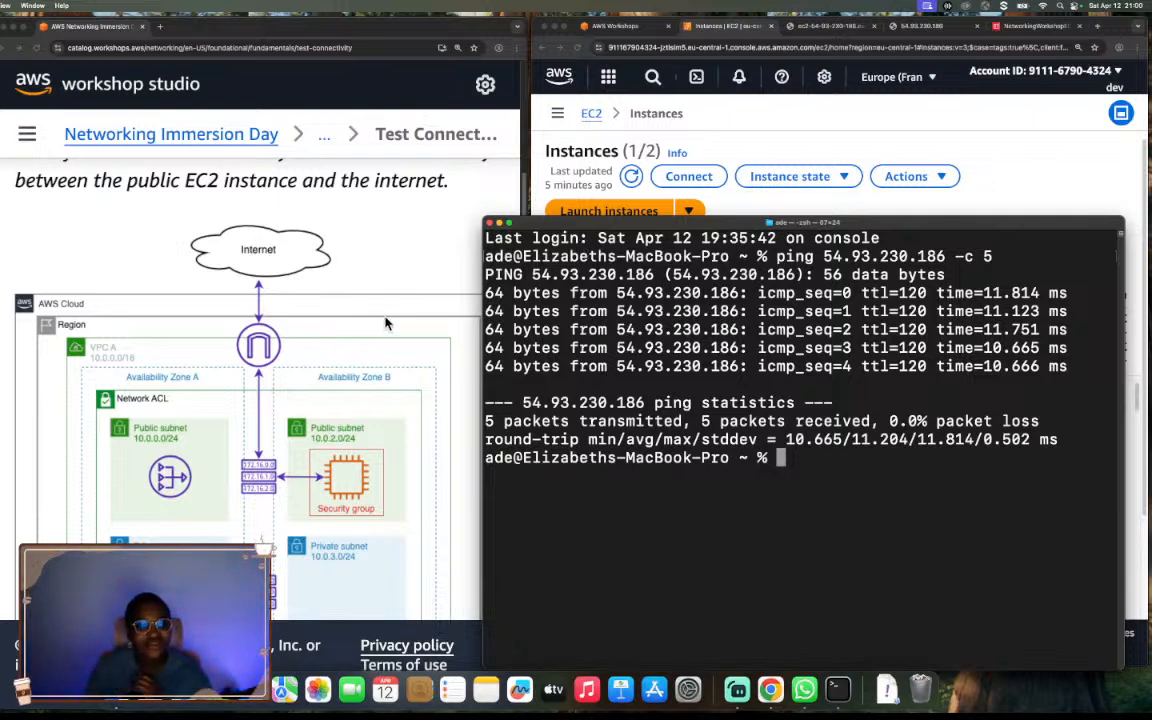
Examine the ping replies alongside the guide's diagram of the public subnet's path to the internet.
scroll(387, 323, down, 1)
scroll(387, 323, down, 1)
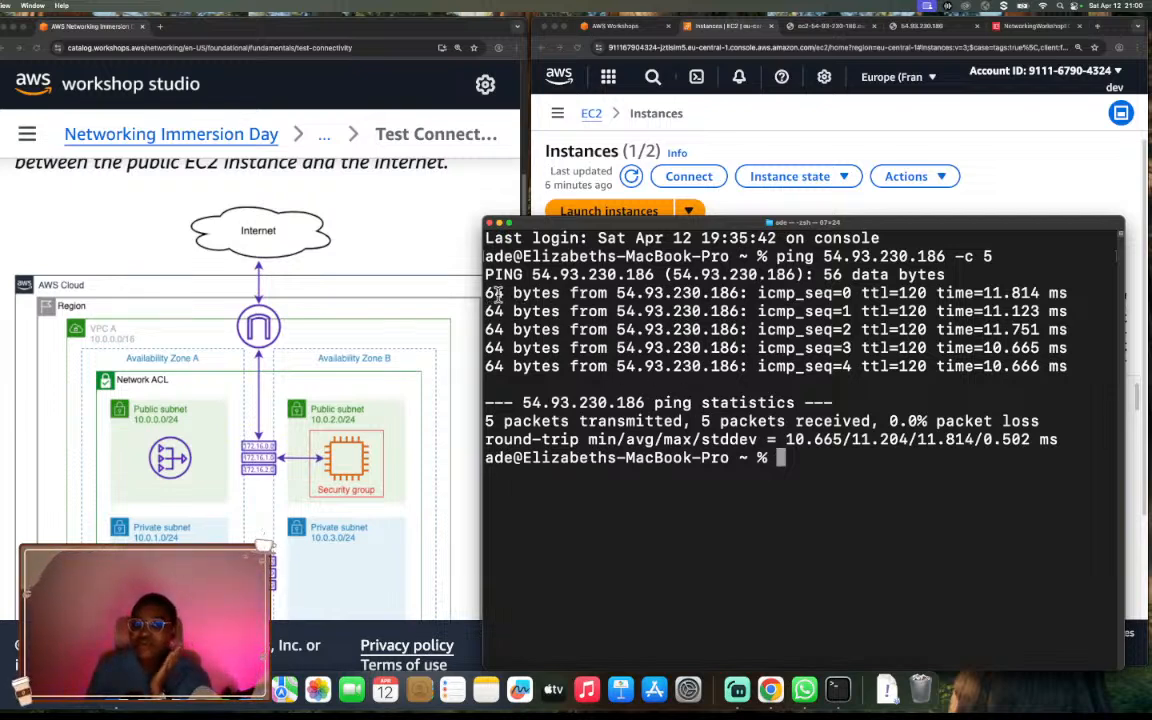
drag(487, 292, 963, 455)
click(870, 460)
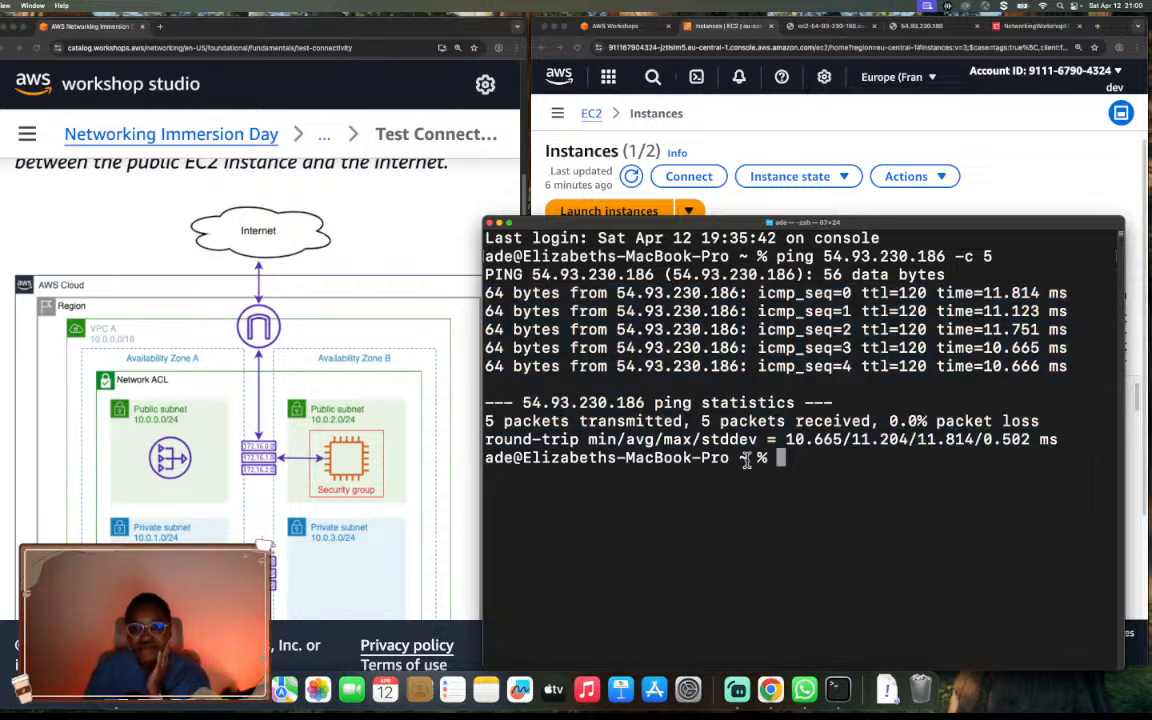
scroll(326, 414, down, 1)
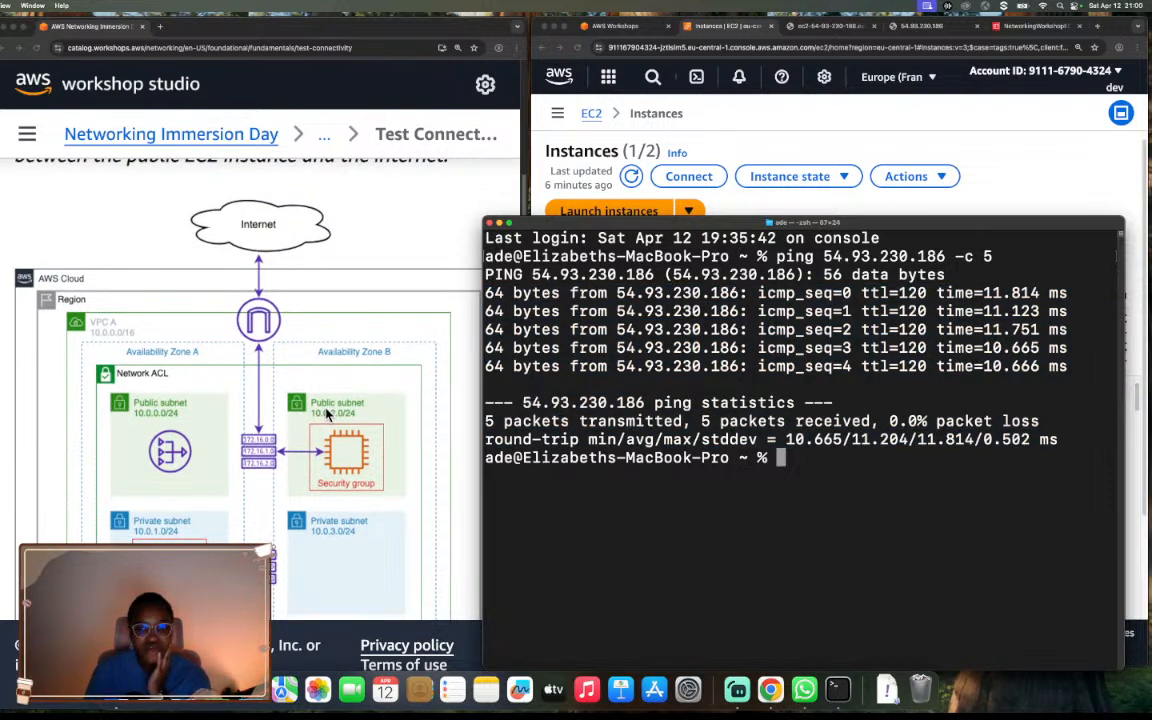
scroll(326, 414, down, 5)
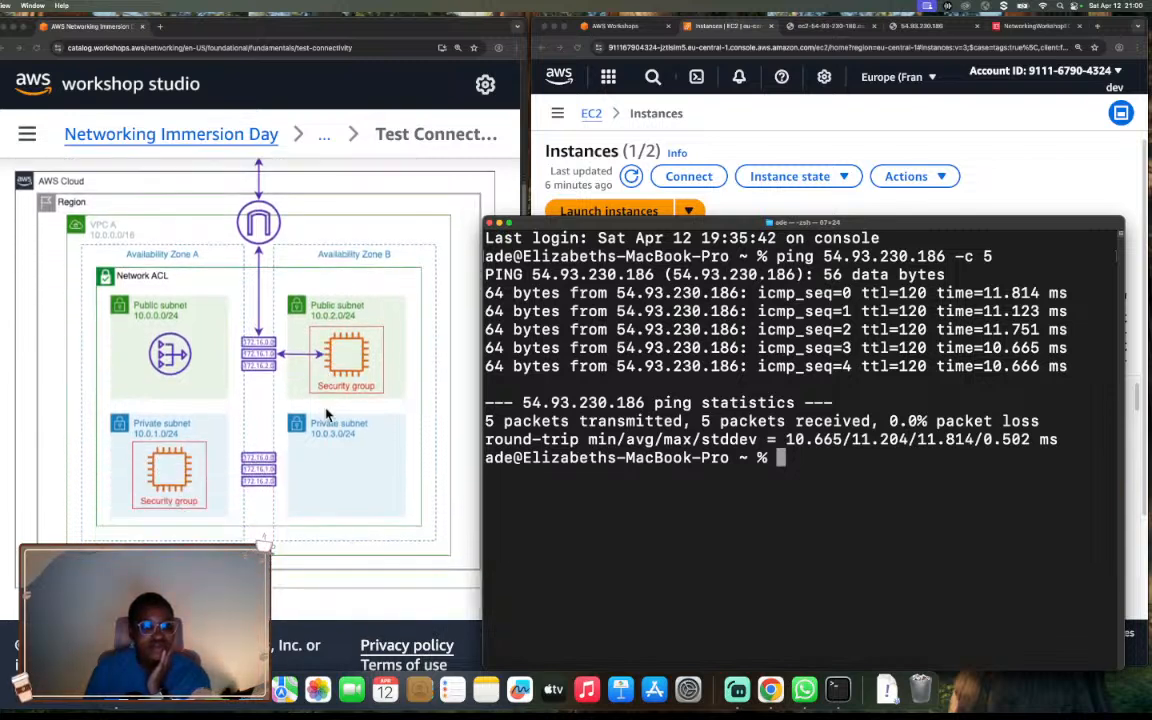
Read guide steps 4 and 5 under Test Private Instance Connectivity on connecting to VPC A Private AZ1 Server.
scroll(326, 414, down, 7)
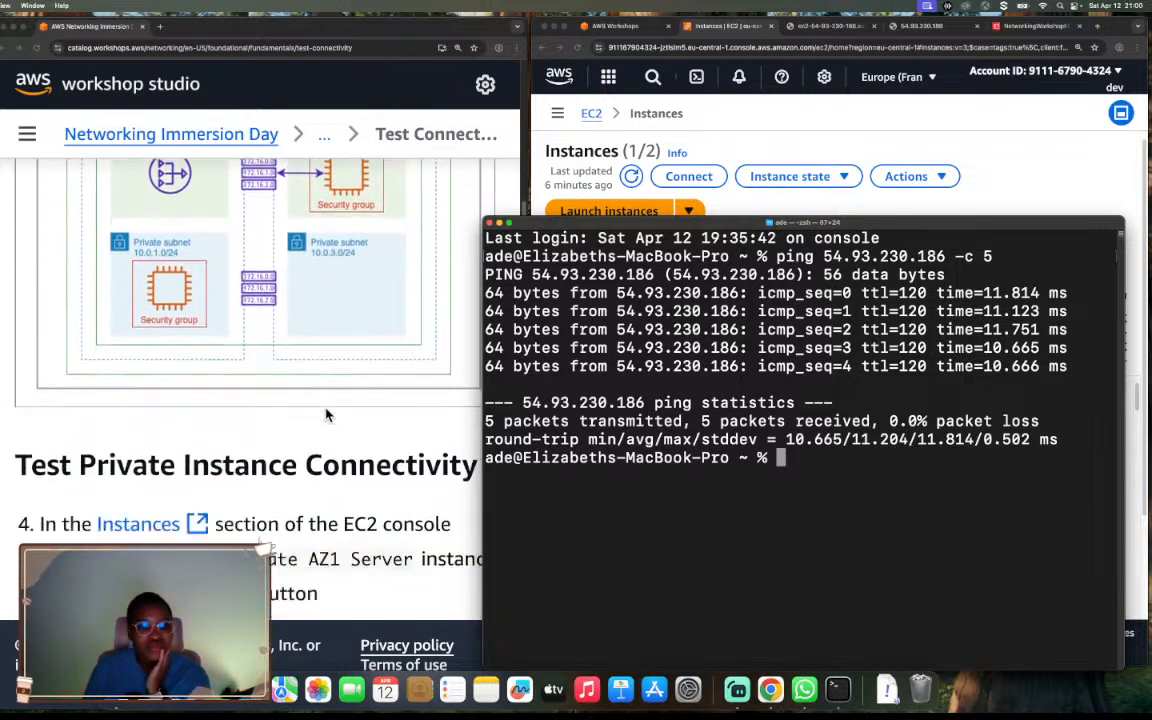
scroll(326, 414, down, 4)
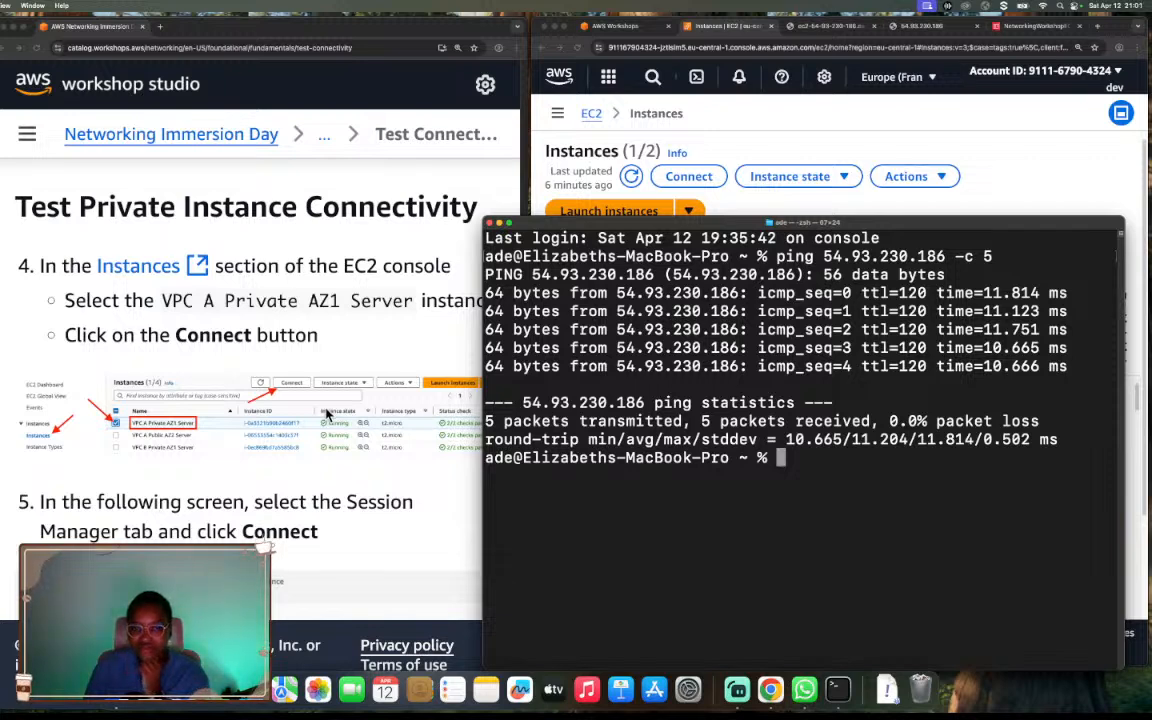
scroll(326, 414, down, 2)
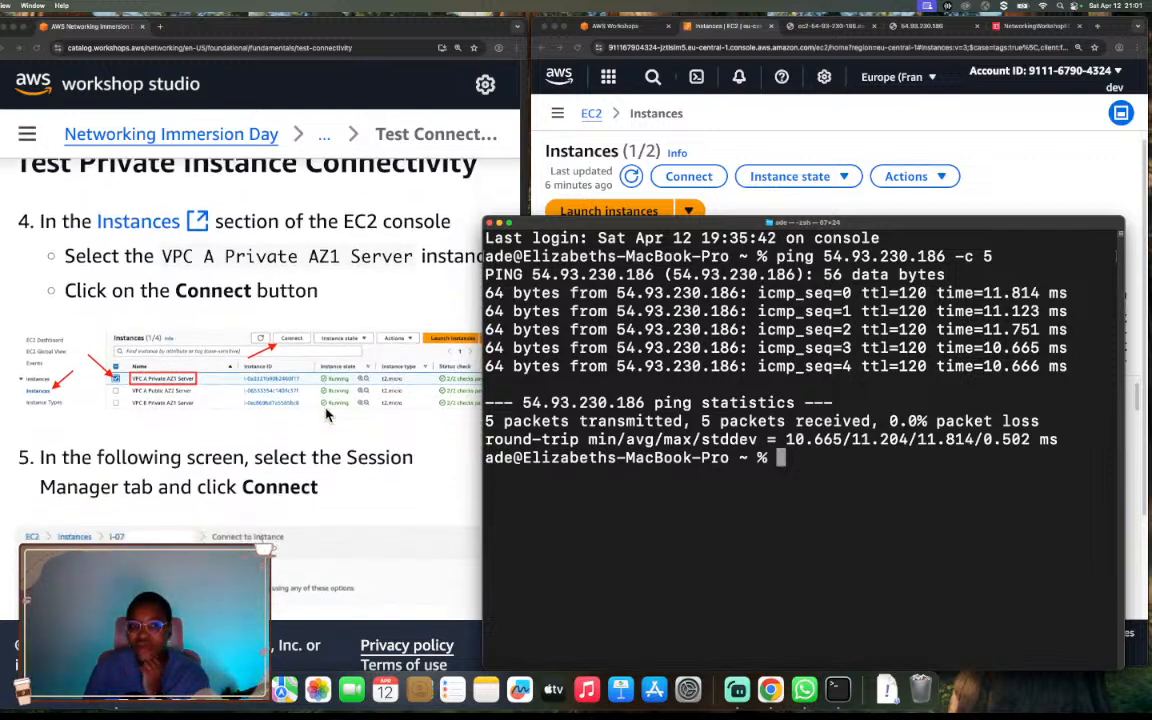
scroll(326, 414, down, 1)
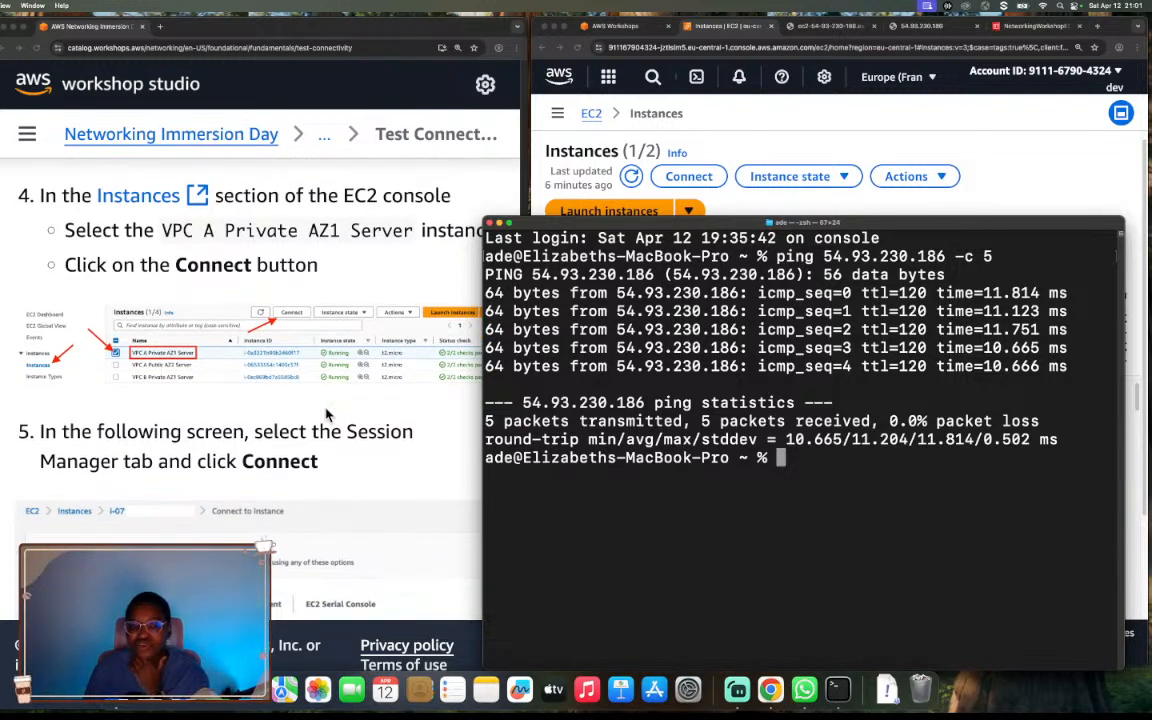
scroll(326, 414, down, 1)
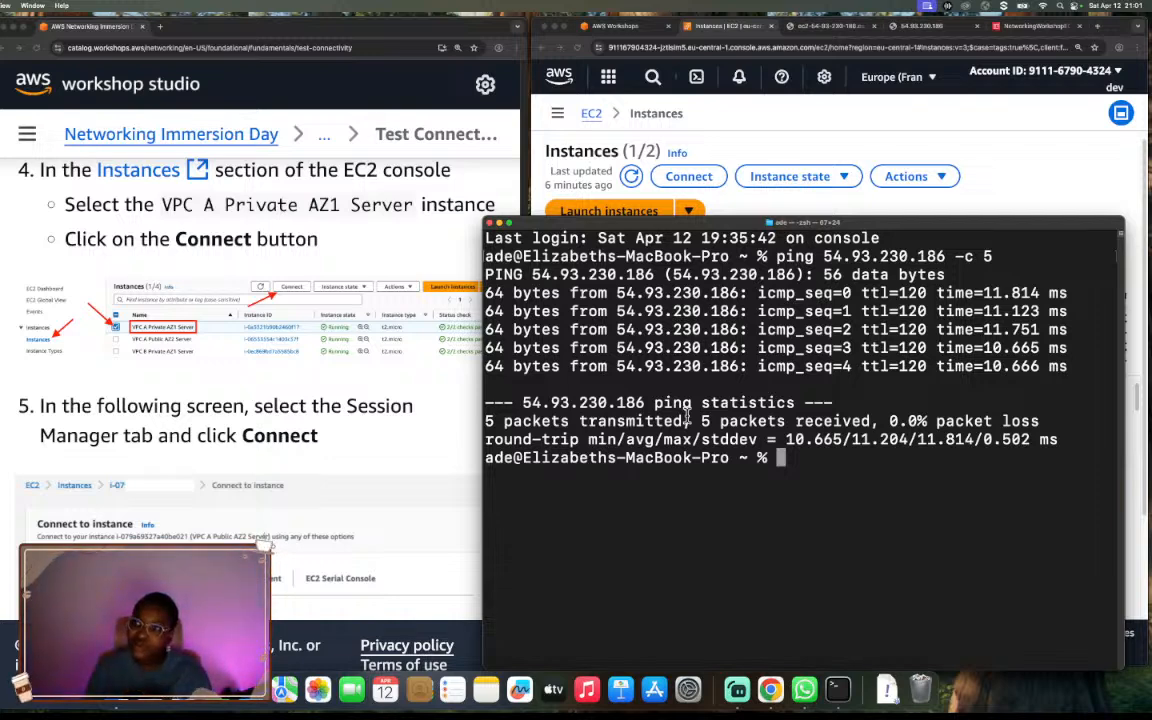
scroll(385, 383, up, 3)
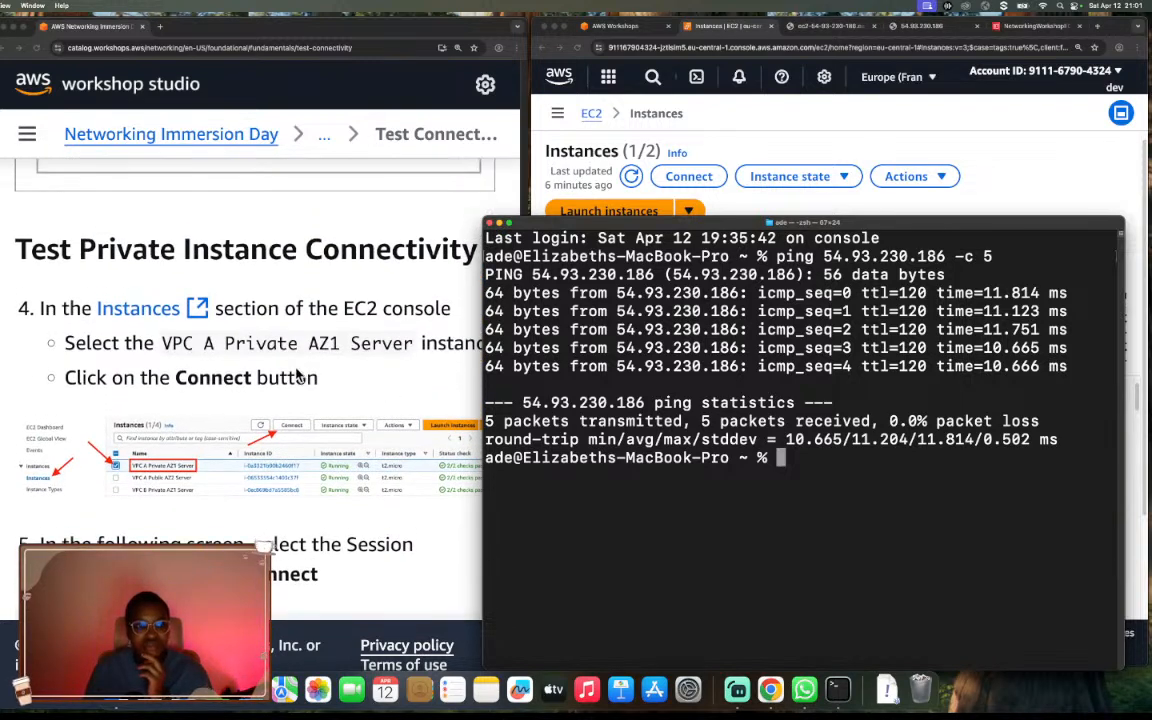
scroll(296, 373, down, 2)
scroll(296, 373, down, 1)
scroll(296, 374, up, 1)
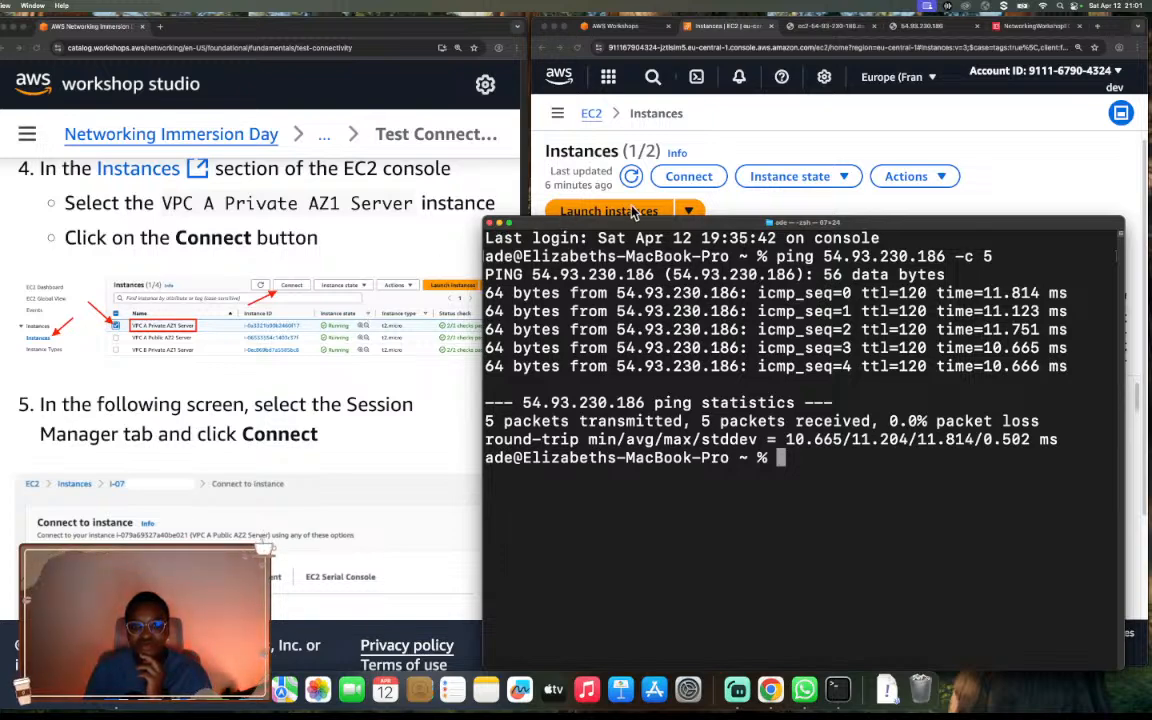
Minimise Terminal and open the Connect to instance page for VPC A Private AZ1 Server only.
click(502, 223)
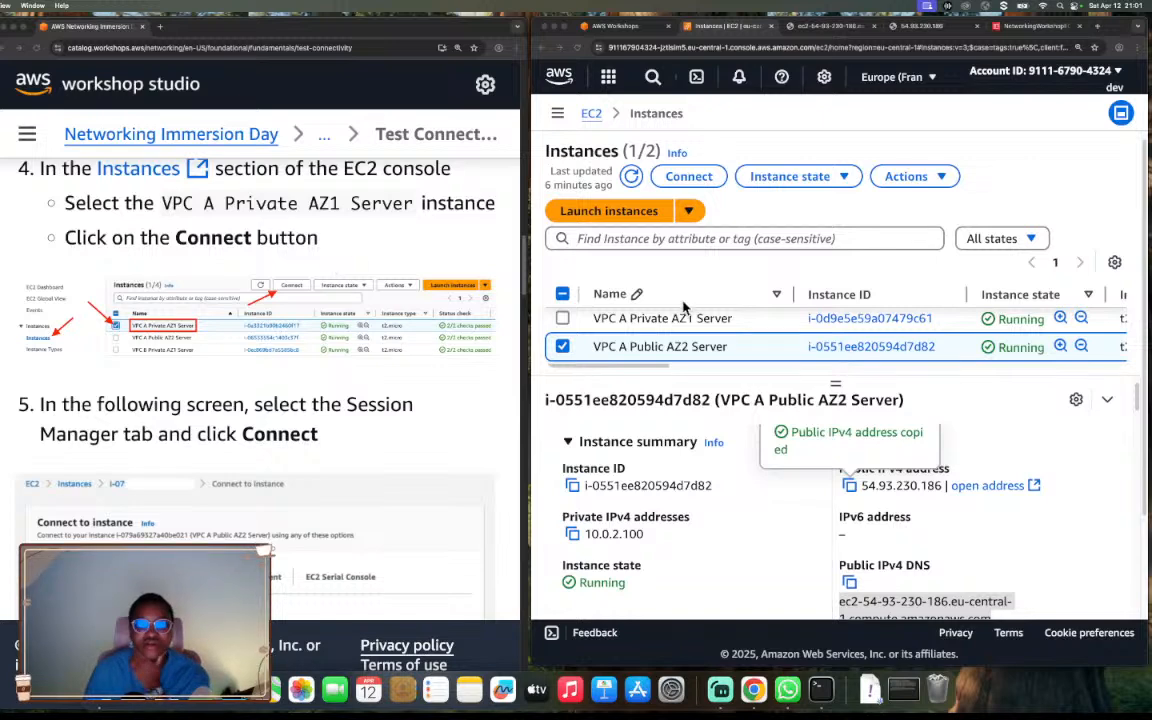
click(563, 346)
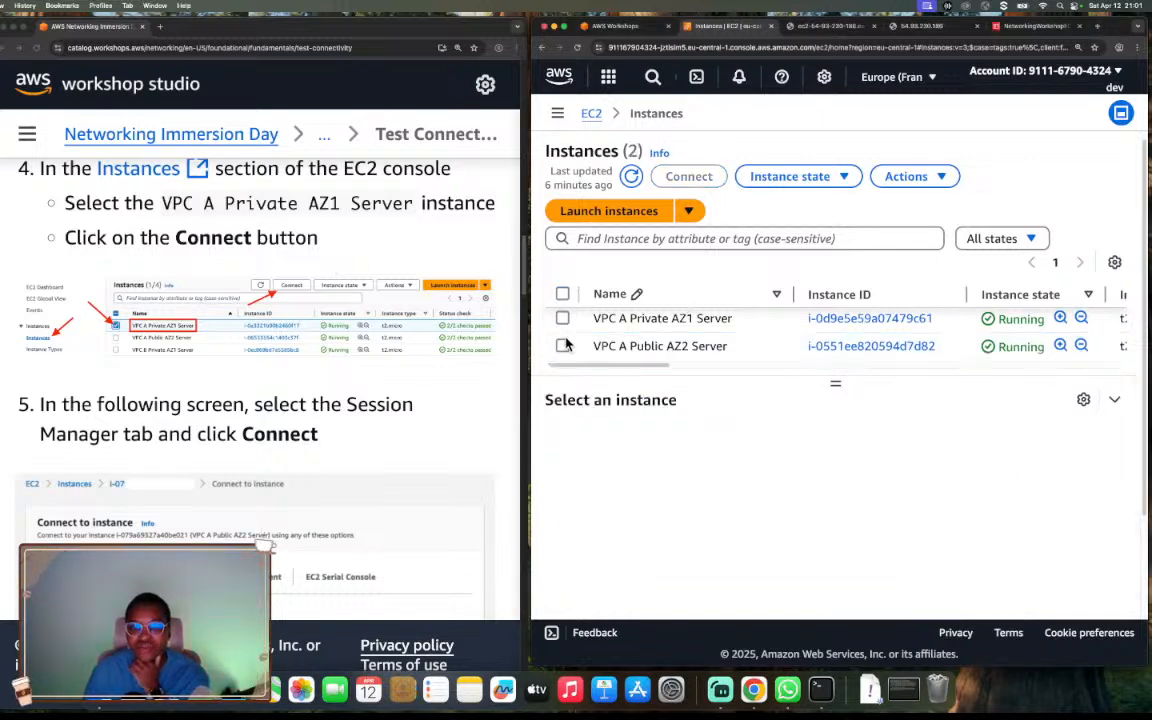
click(563, 318)
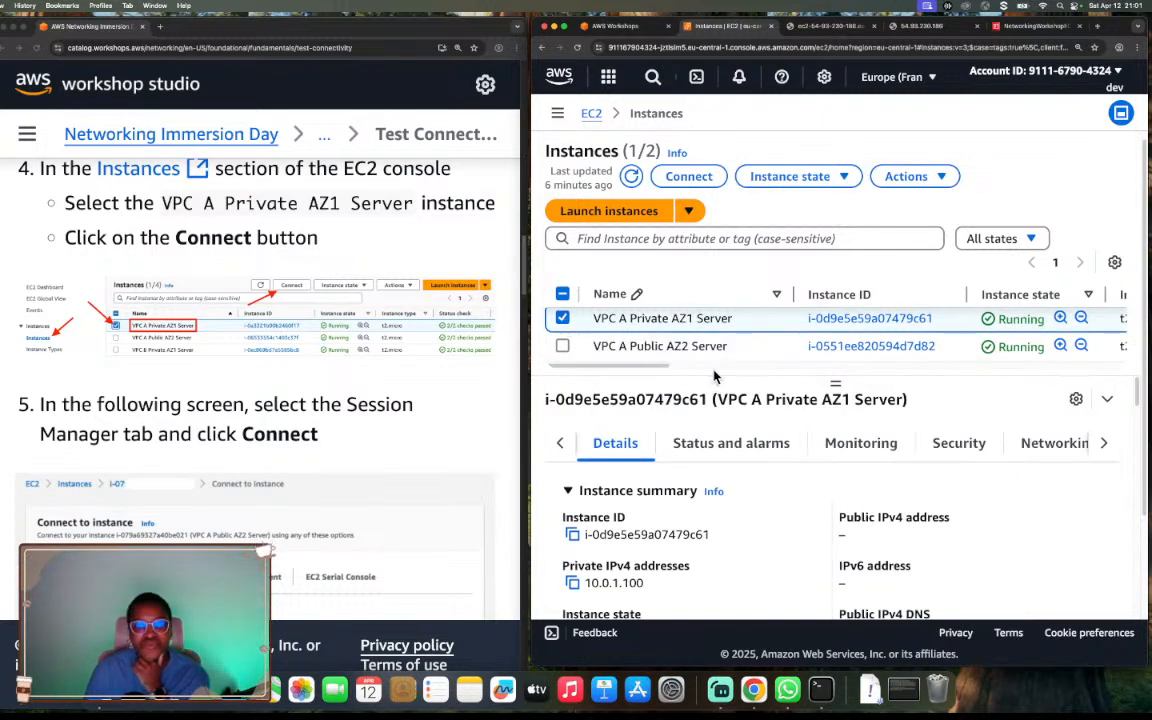
scroll(801, 438, down, 1)
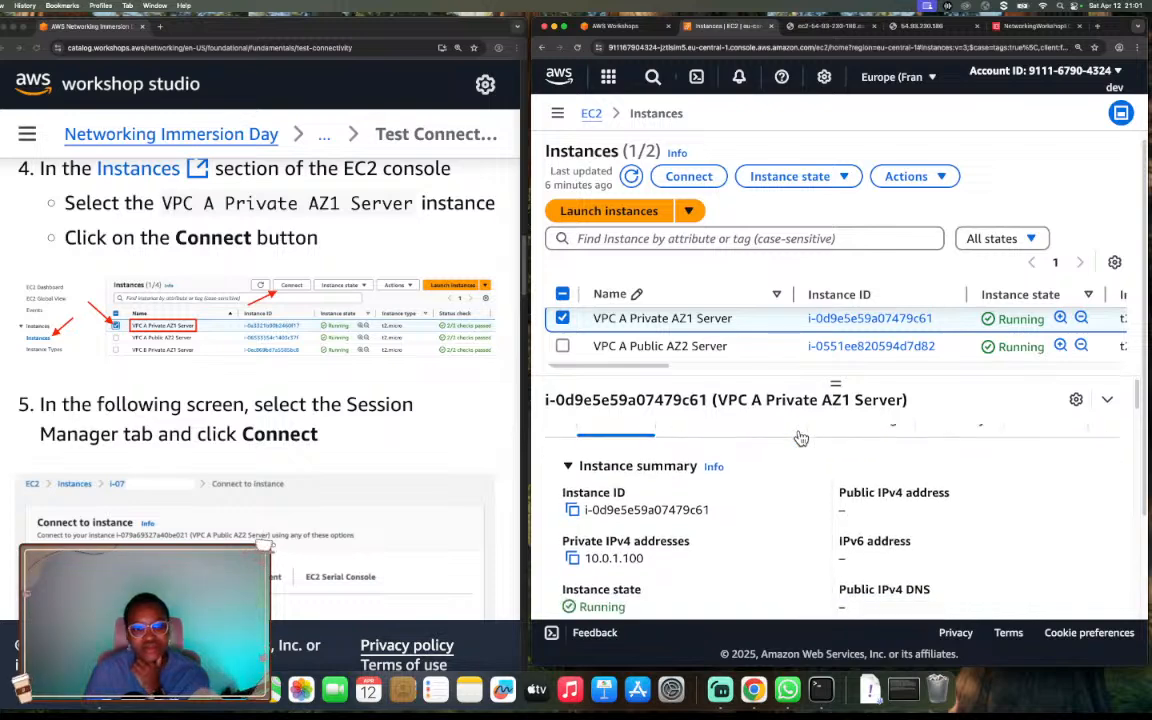
click(699, 178)
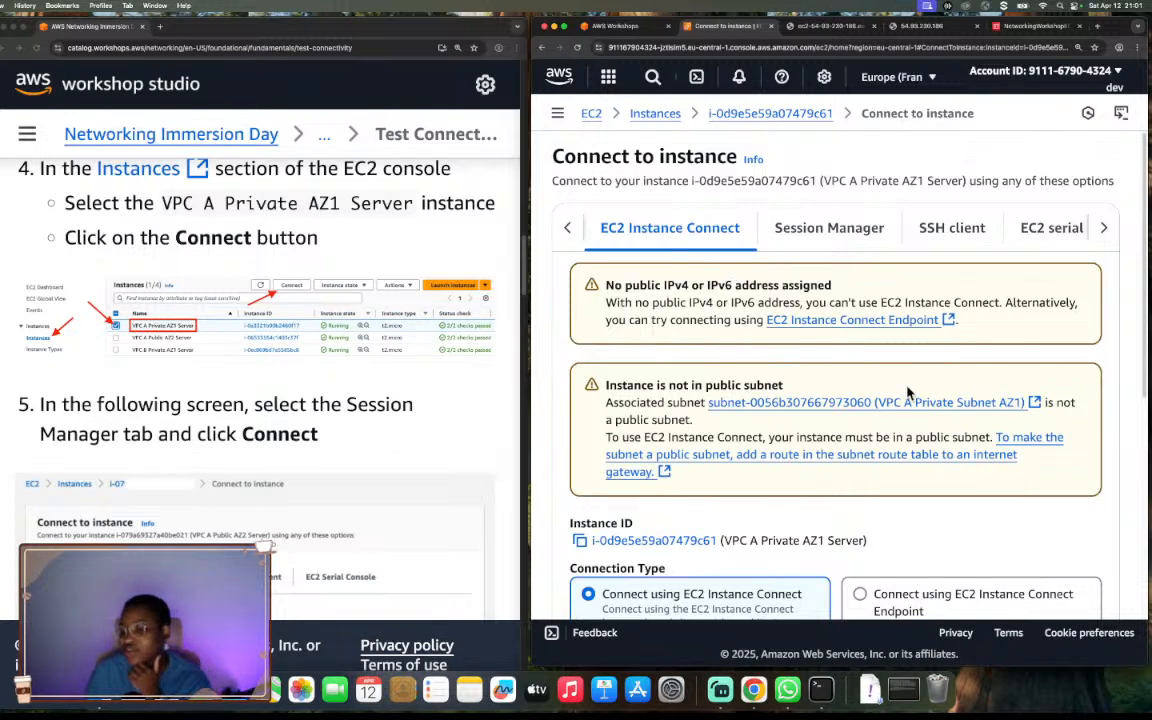
Examine the settings offered for connecting to the private server through an EC2 Instance Connect Endpoint.
scroll(908, 400, down, 1)
click(905, 530)
scroll(884, 528, down, 3)
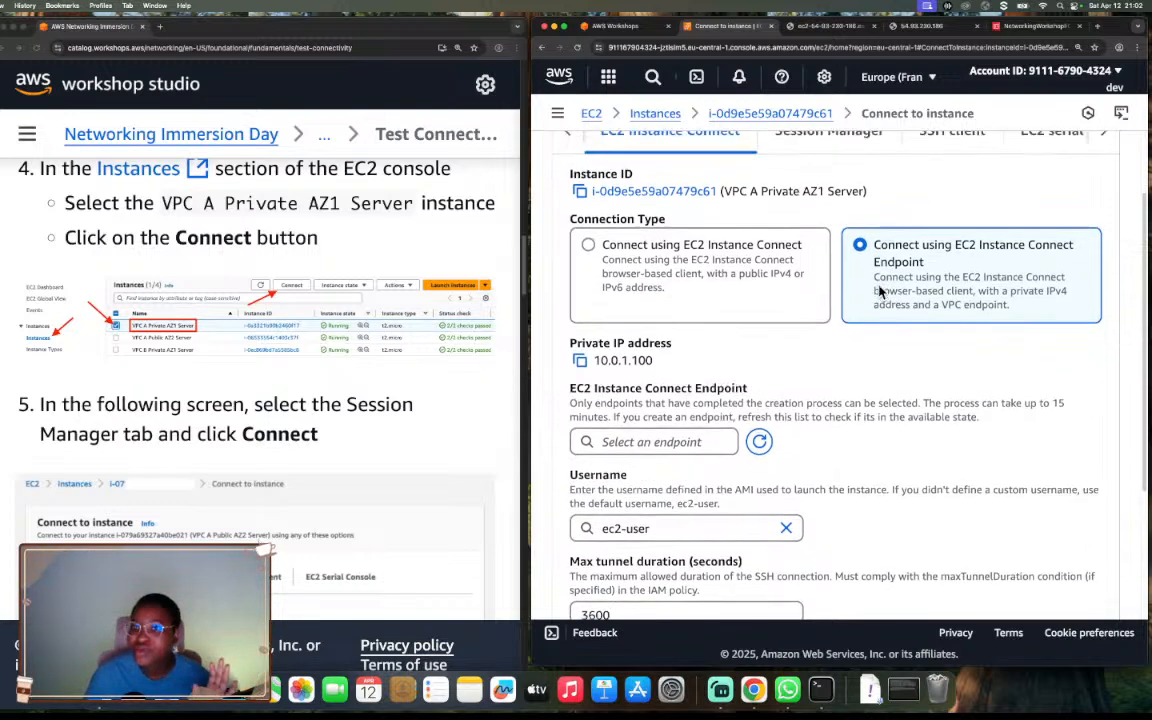
scroll(879, 290, up, 2)
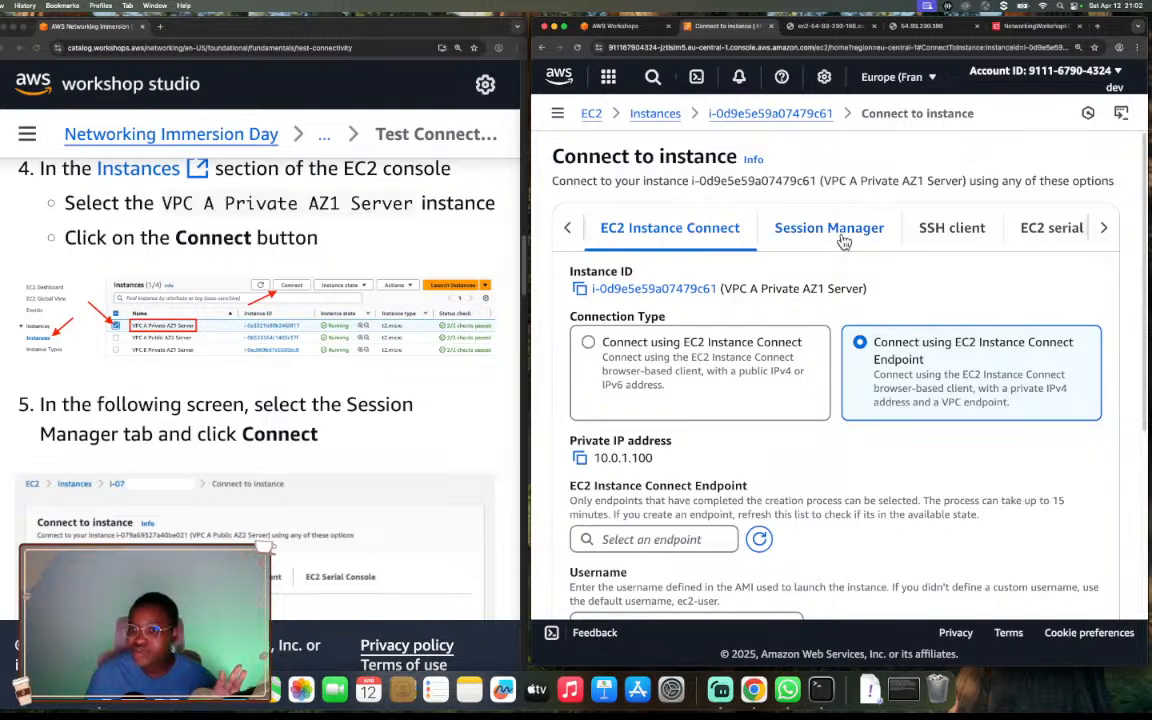
Start a Session Manager session on VPC A Private AZ1 Server.
click(844, 237)
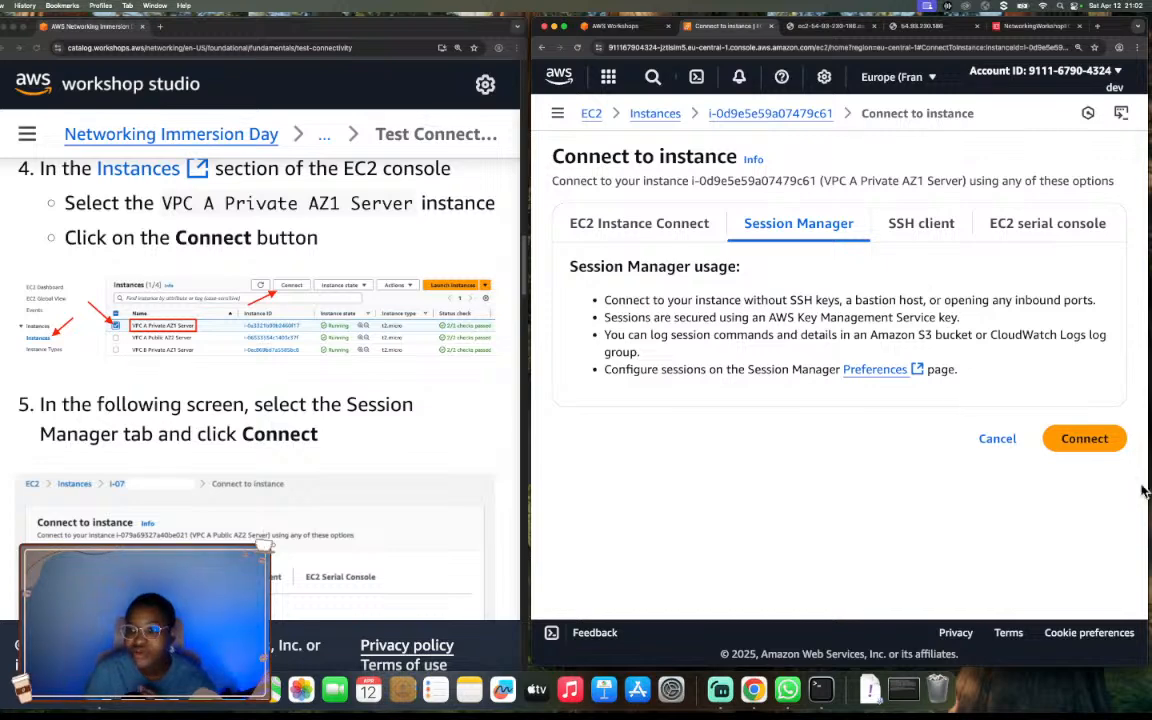
click(1085, 440)
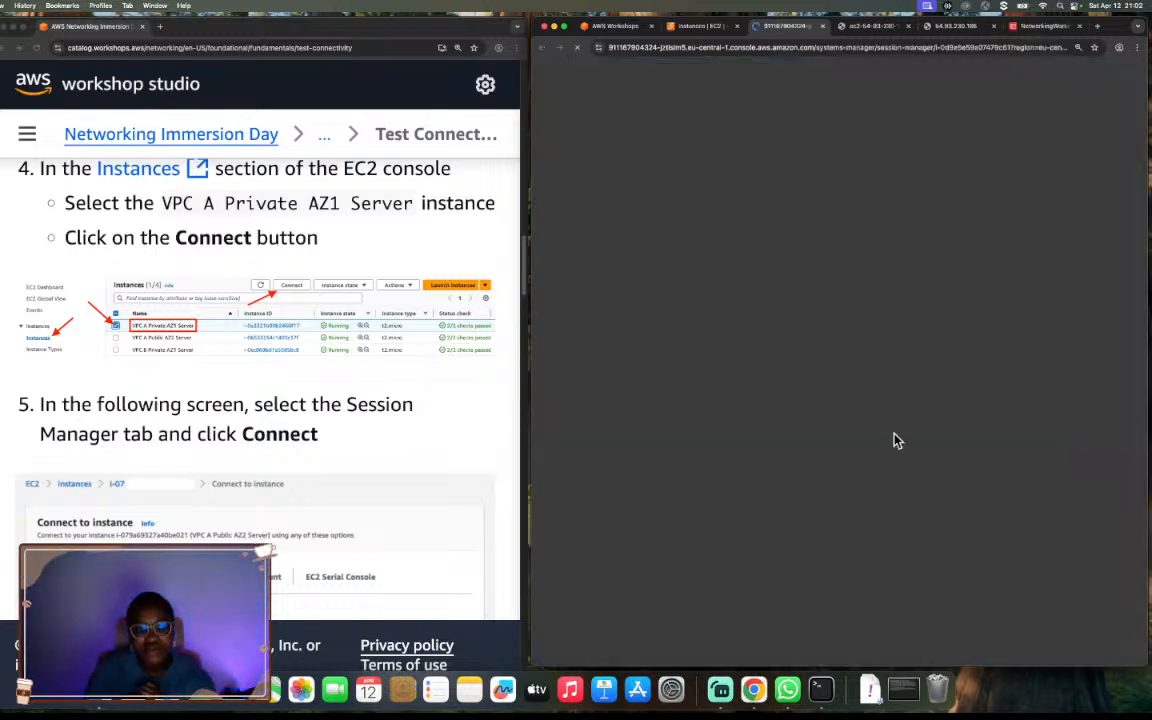
Read guide step 6 on testing connectivity to the public instance and example.com with ping commands from Session Manager.
scroll(353, 460, down, 1)
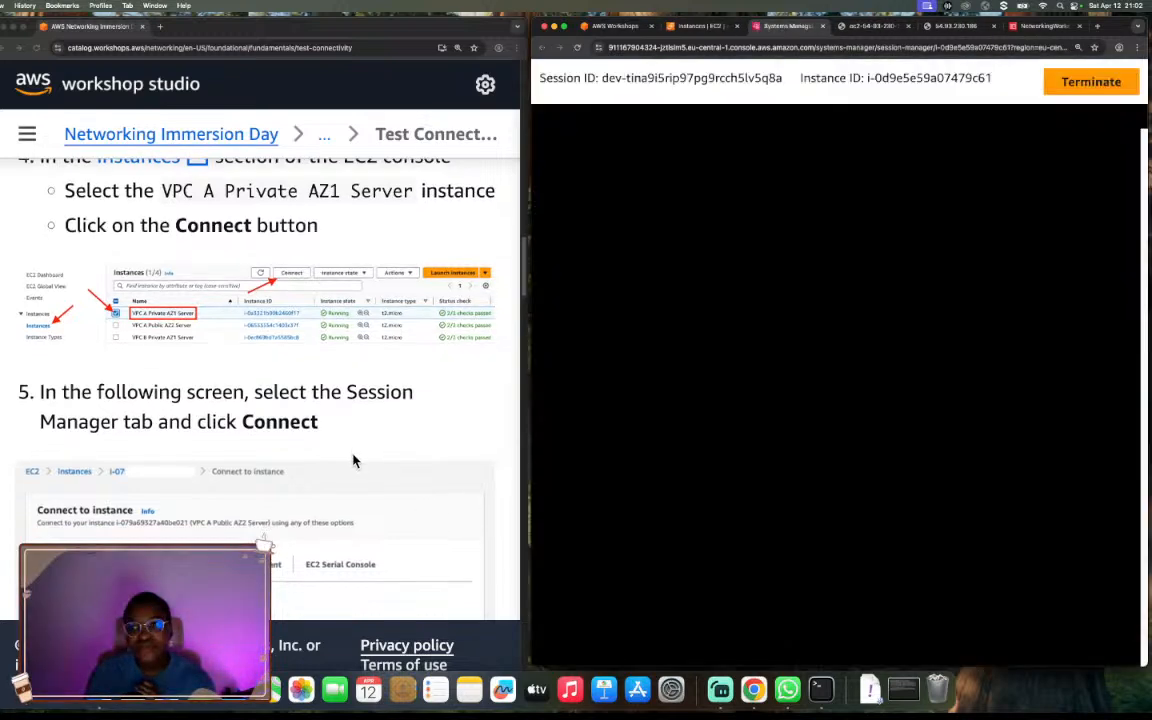
scroll(353, 460, down, 3)
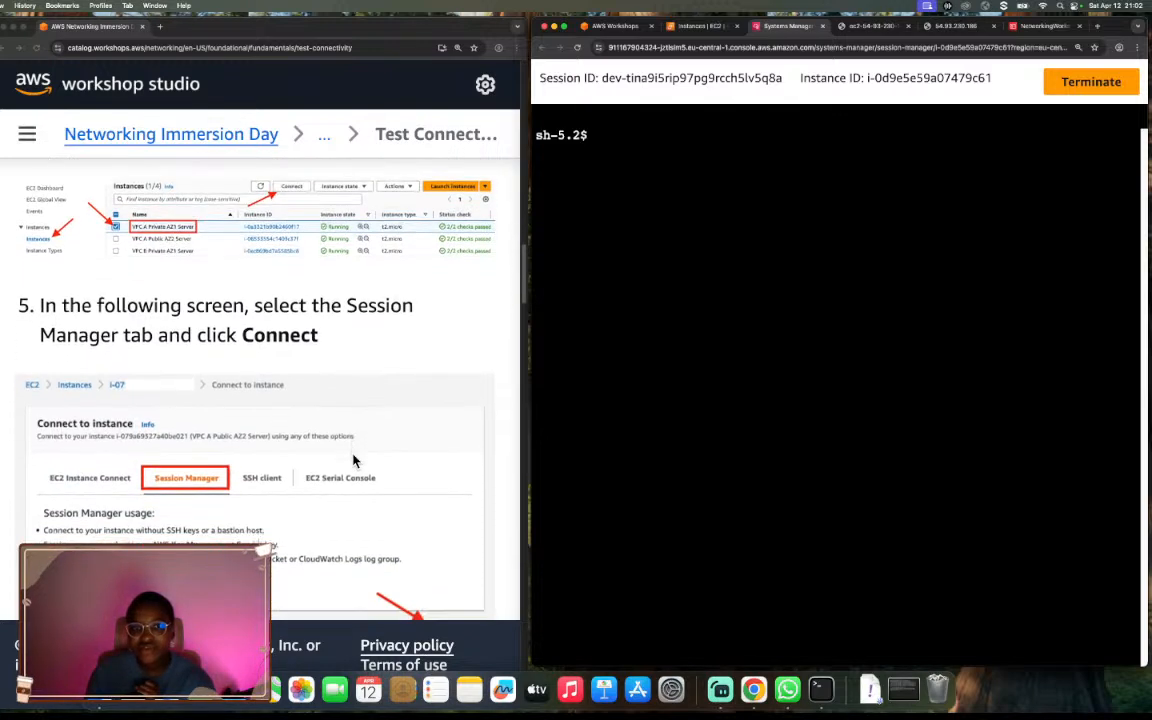
scroll(353, 460, down, 10)
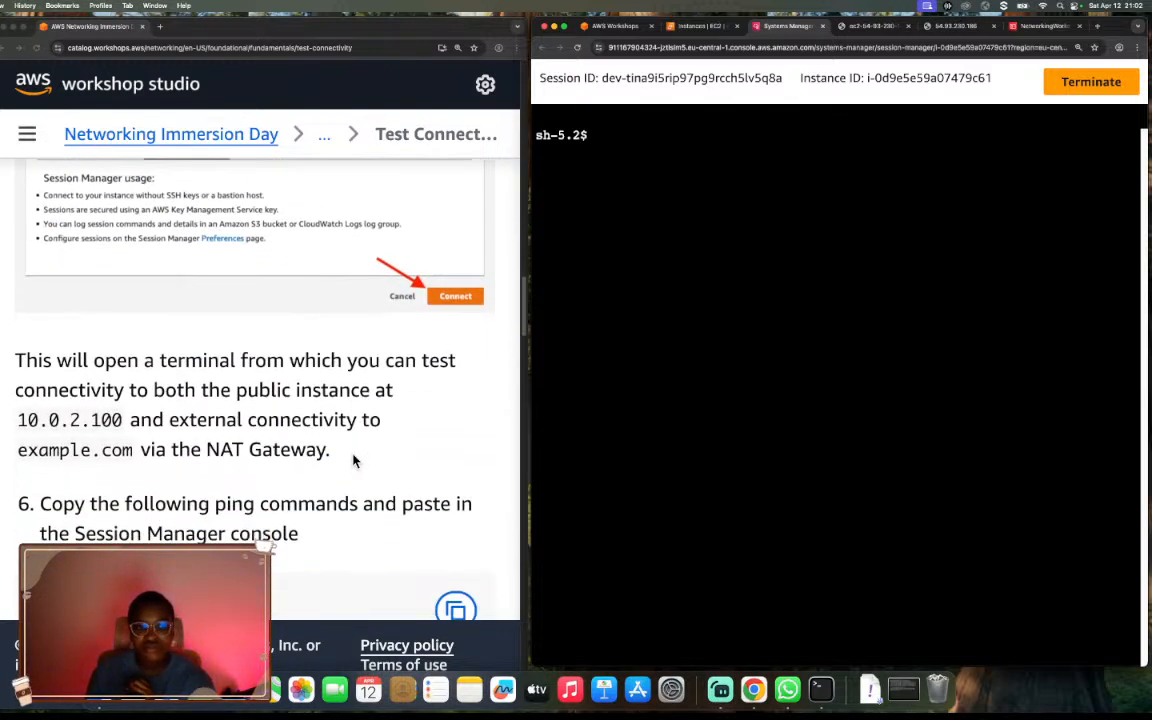
scroll(353, 460, down, 3)
scroll(353, 460, down, 1)
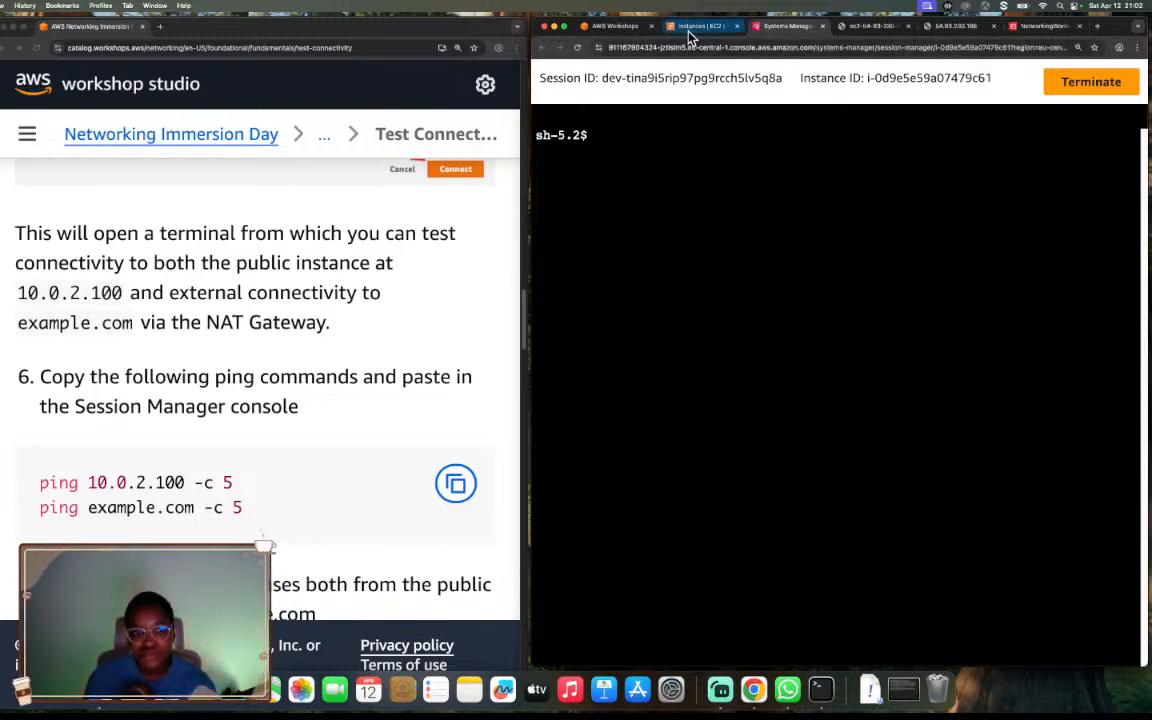
Check the private IPv4 addresses of both VPC A servers and compare the public server's with the guide's first ping target.
click(688, 32)
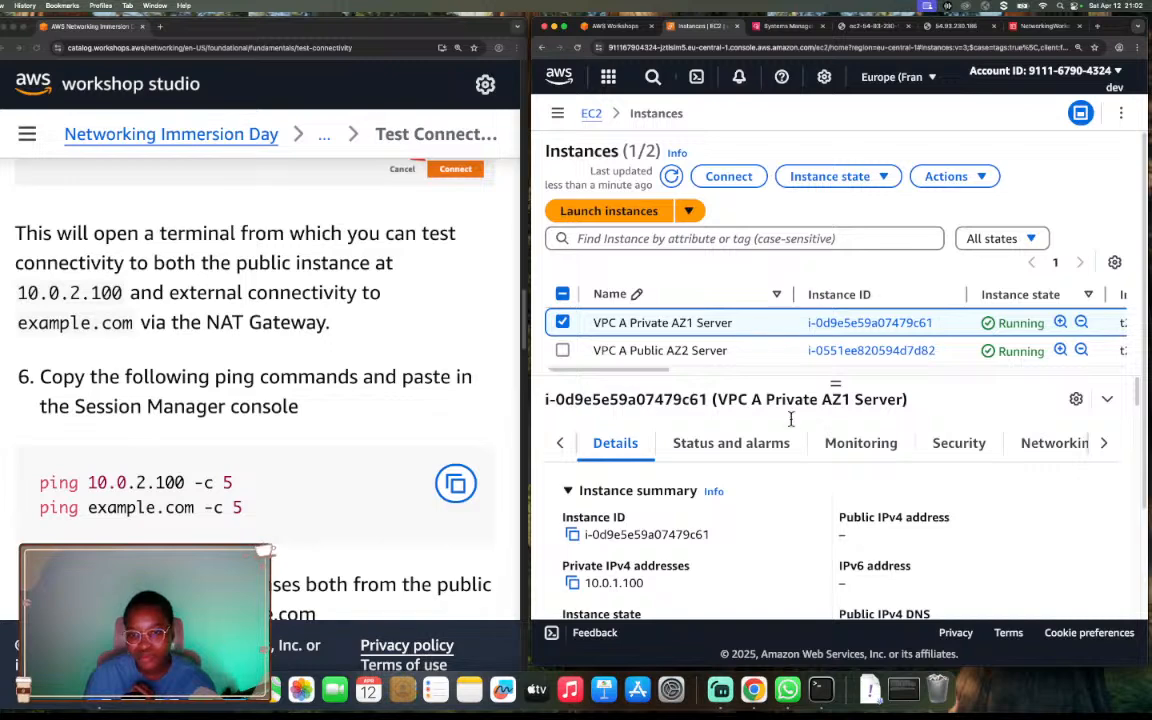
scroll(870, 508, down, 2)
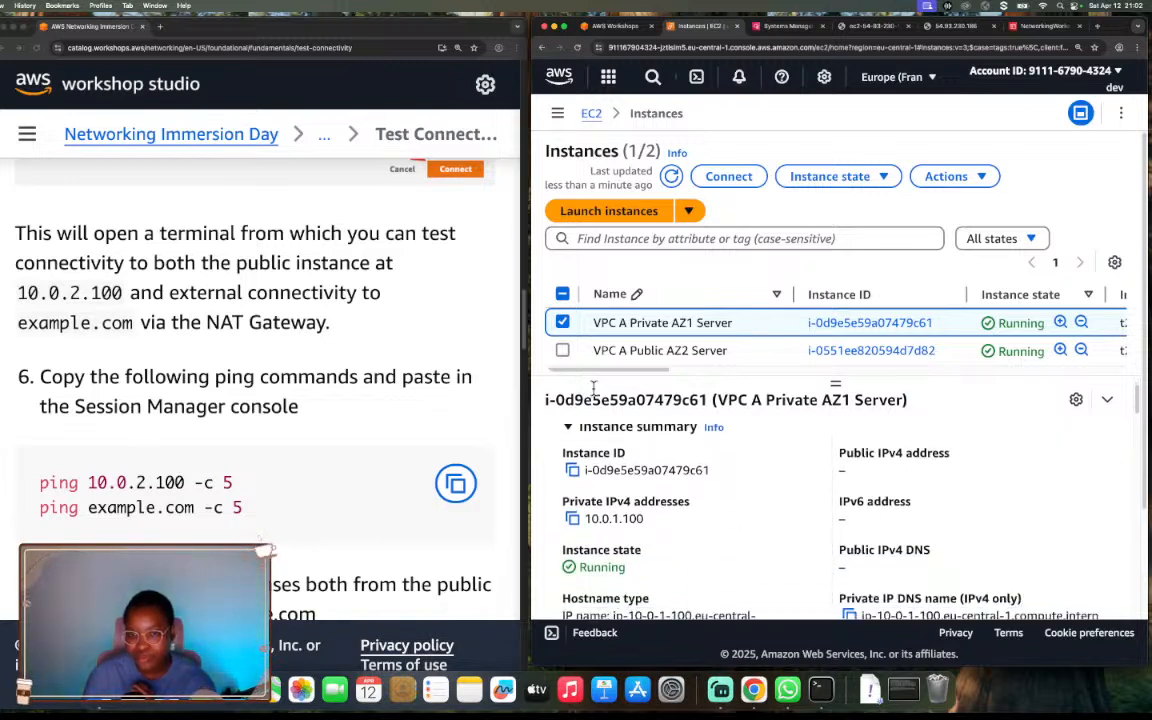
drag(588, 520, 655, 528)
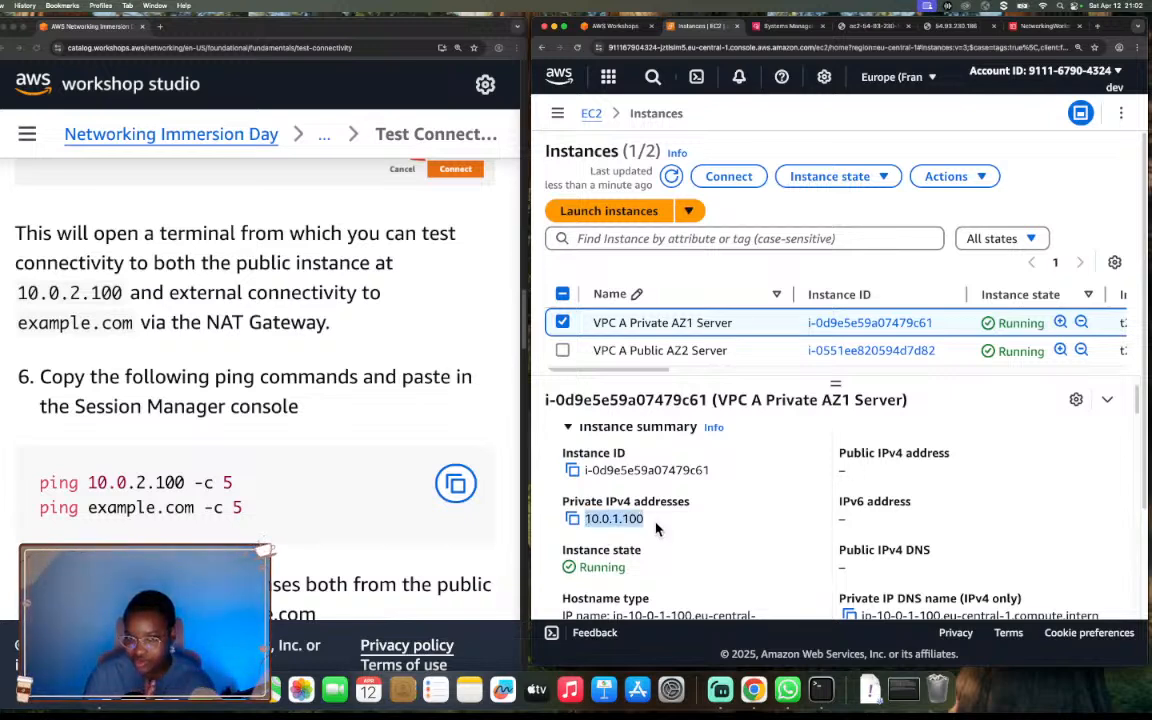
click(562, 351)
click(562, 323)
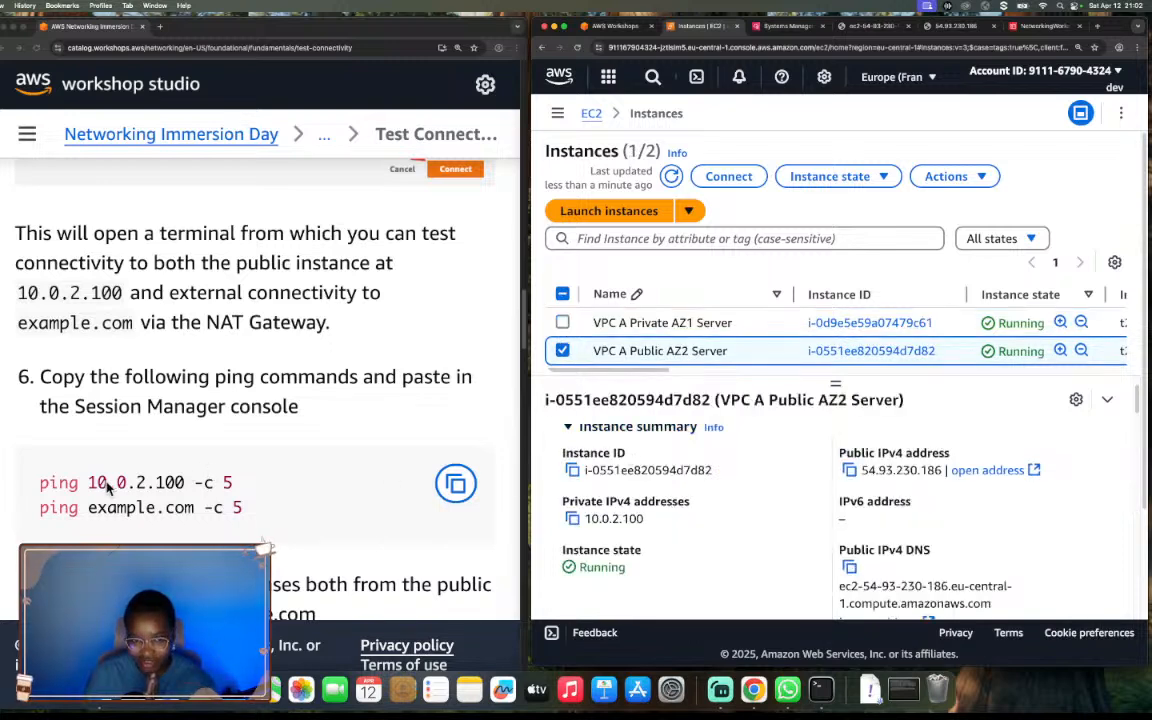
drag(88, 483, 190, 483)
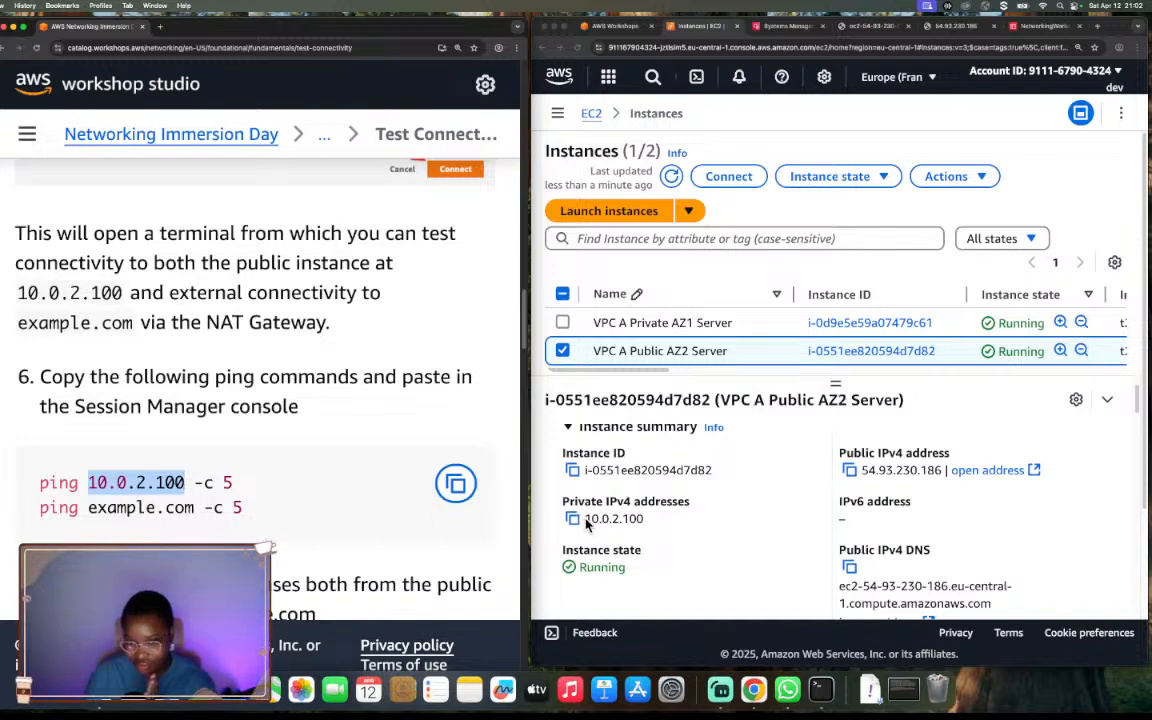
drag(586, 519, 646, 530)
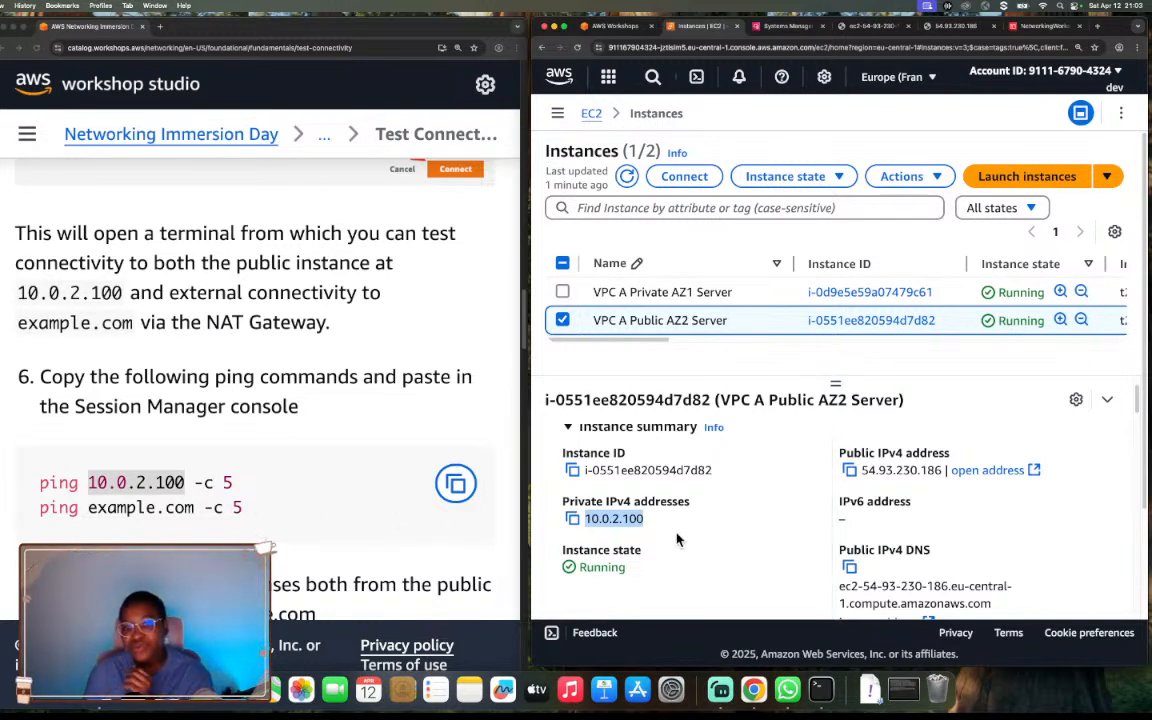
Ping the public server from the private server's Session Manager session with ping 10.0.2.100 -c 5.
click(785, 30)
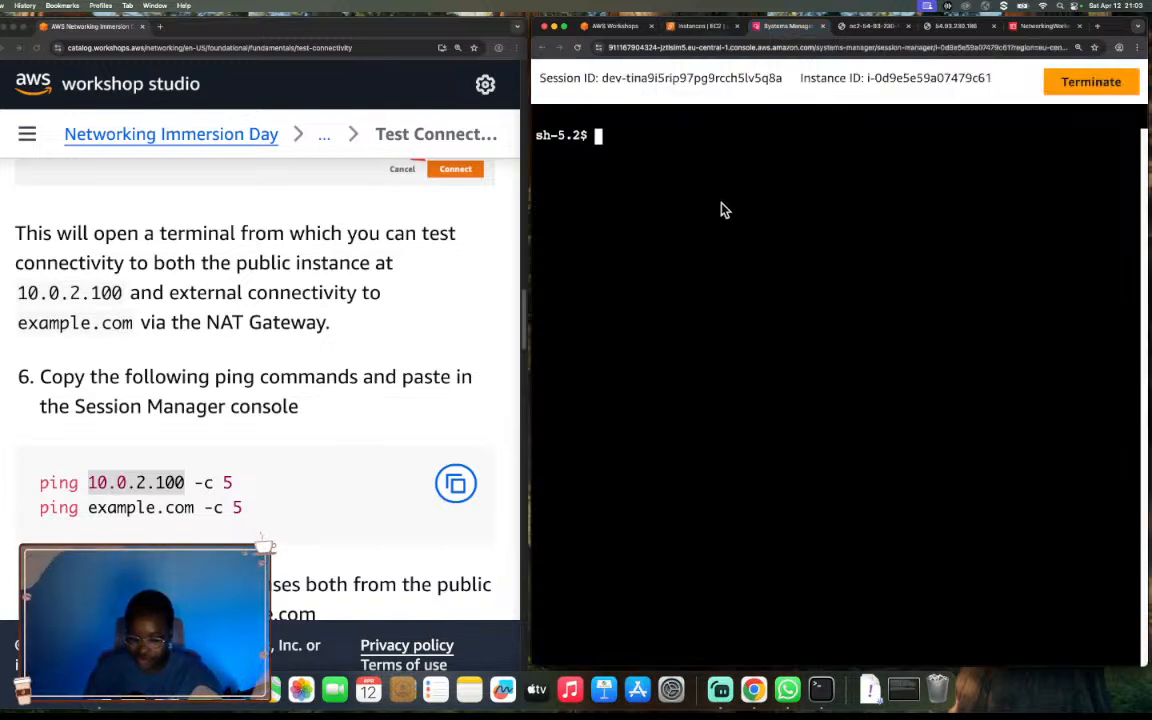
text(ping )
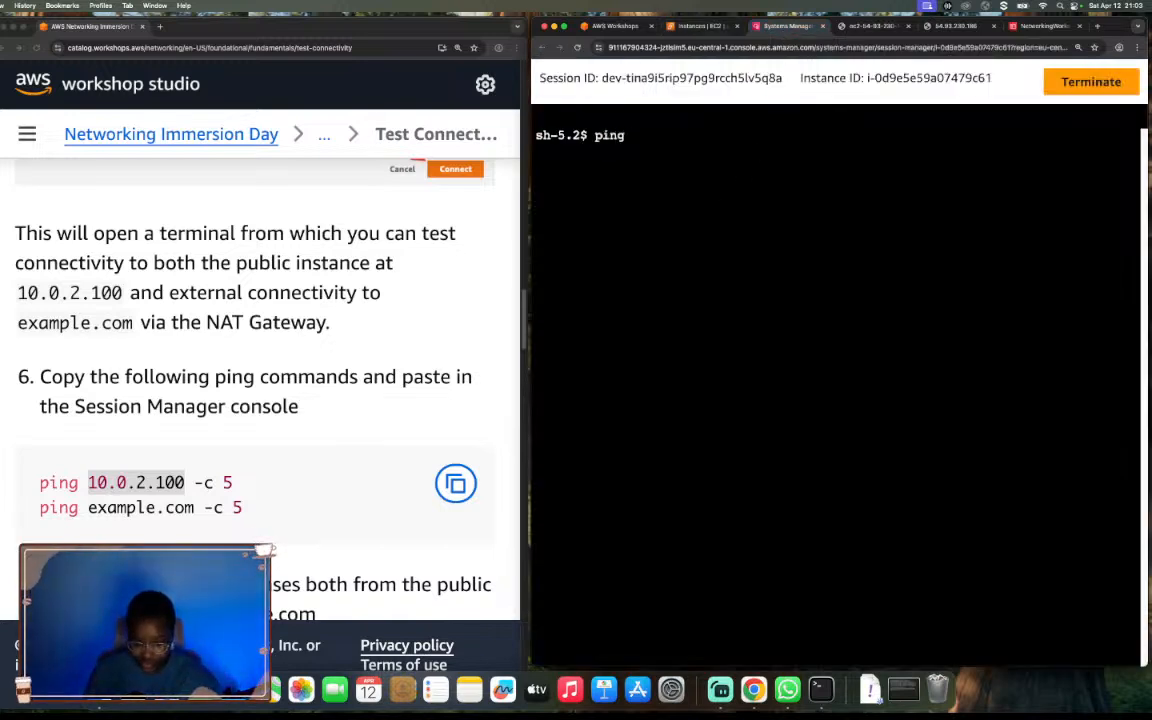
text(10.0.2)
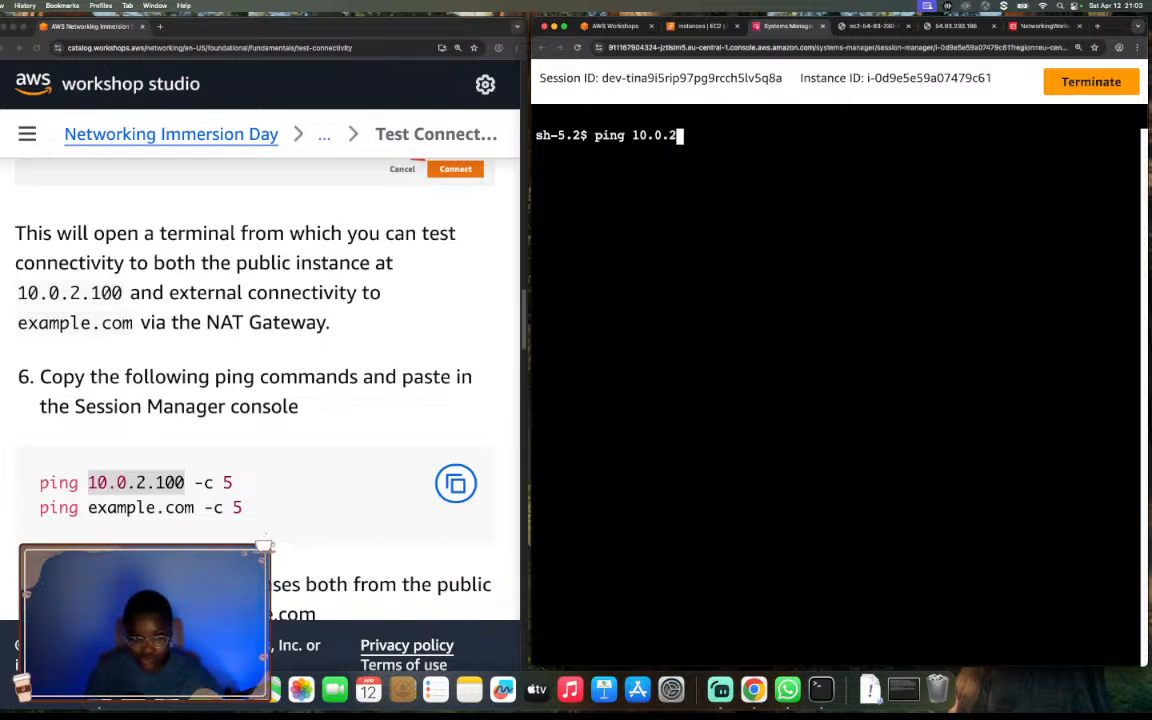
text(.100)
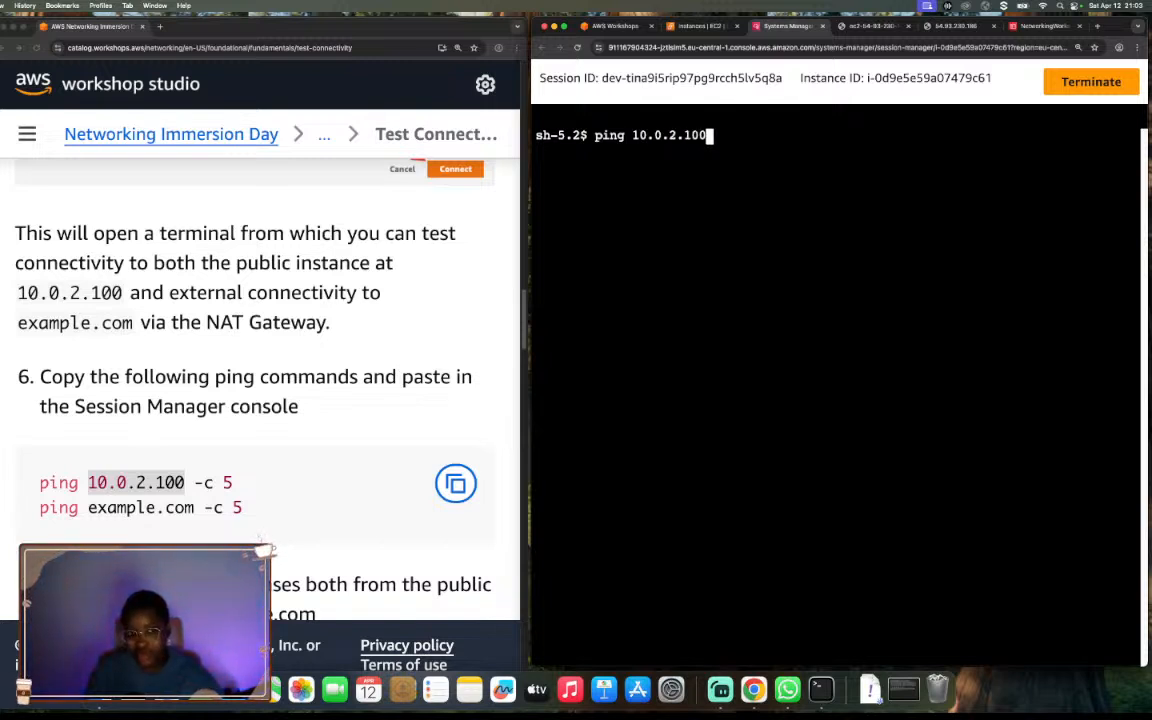
text(-c)
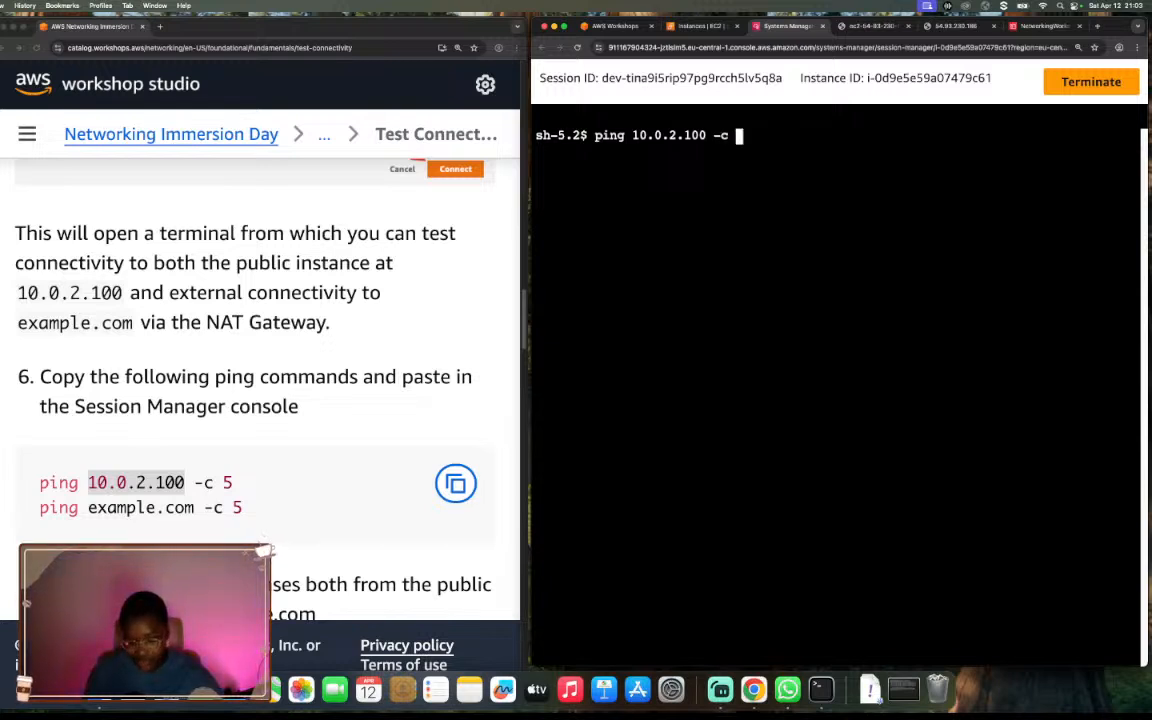
key(BackSpace)
text(5)
key(Return)
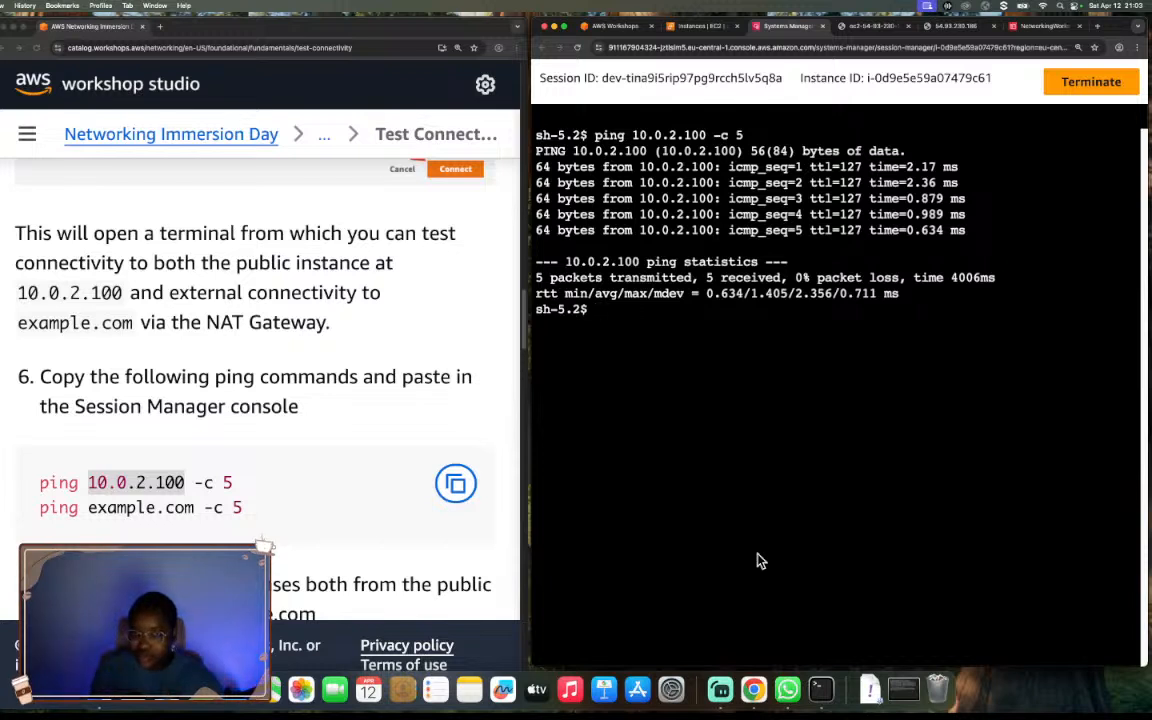
Test the private server's outbound internet connectivity by running ping example.com -c 5.
text(p)
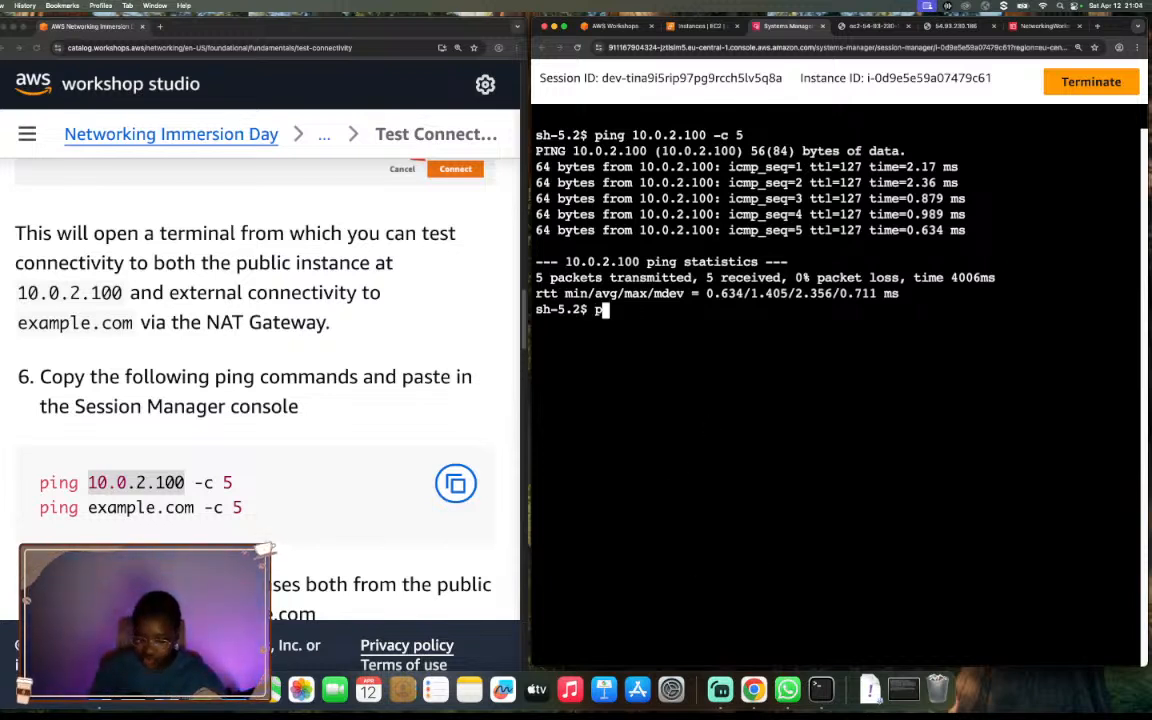
text(ing ex)
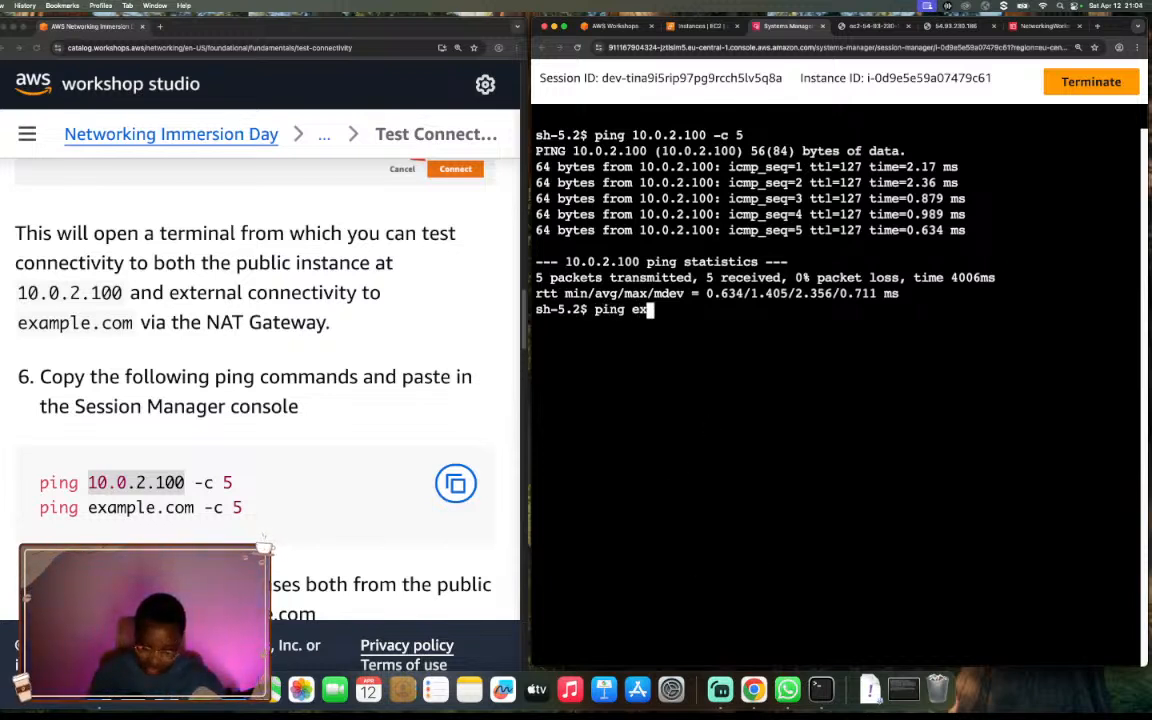
text(ample.com )
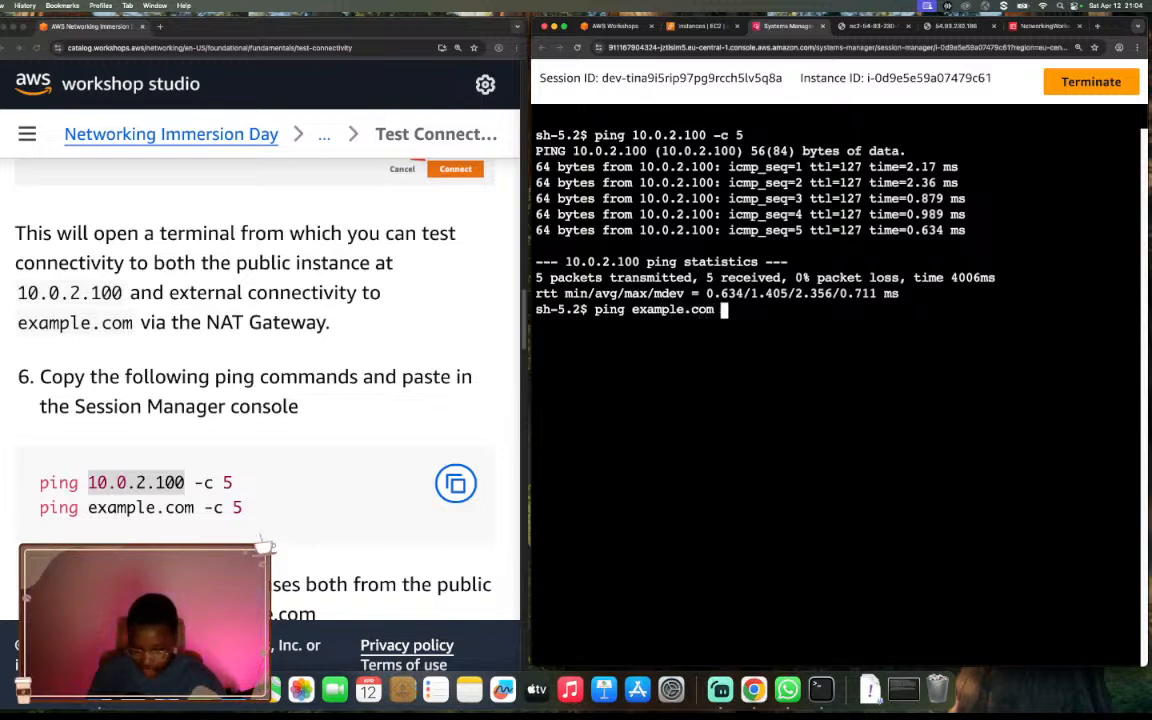
text(-c 5)
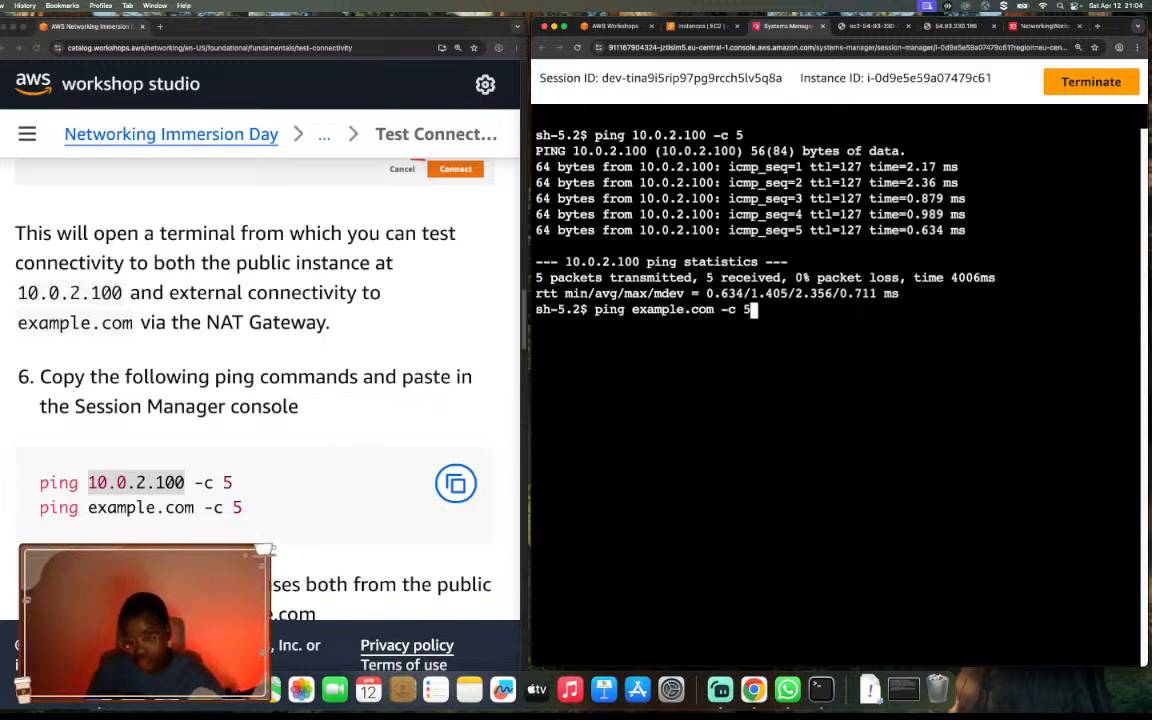
key(Return)
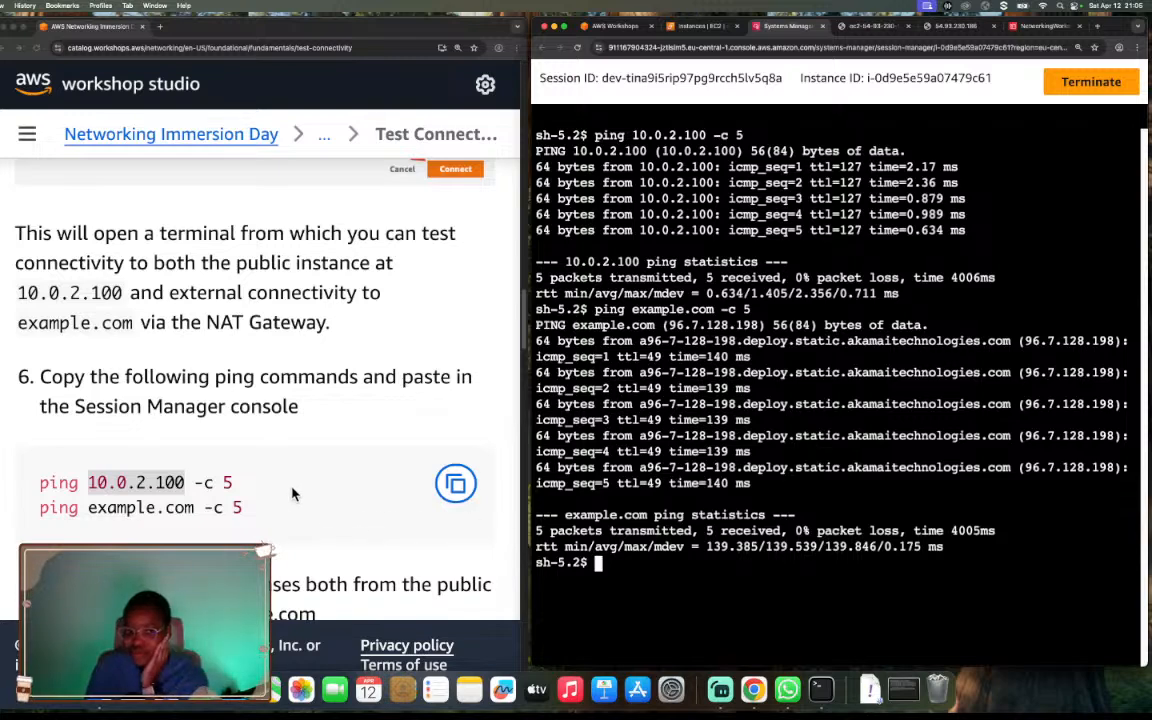
Read the guide's expected ping responses and examine the VPC A diagram of outbound connectivity from both instances.
scroll(281, 488, down, 5)
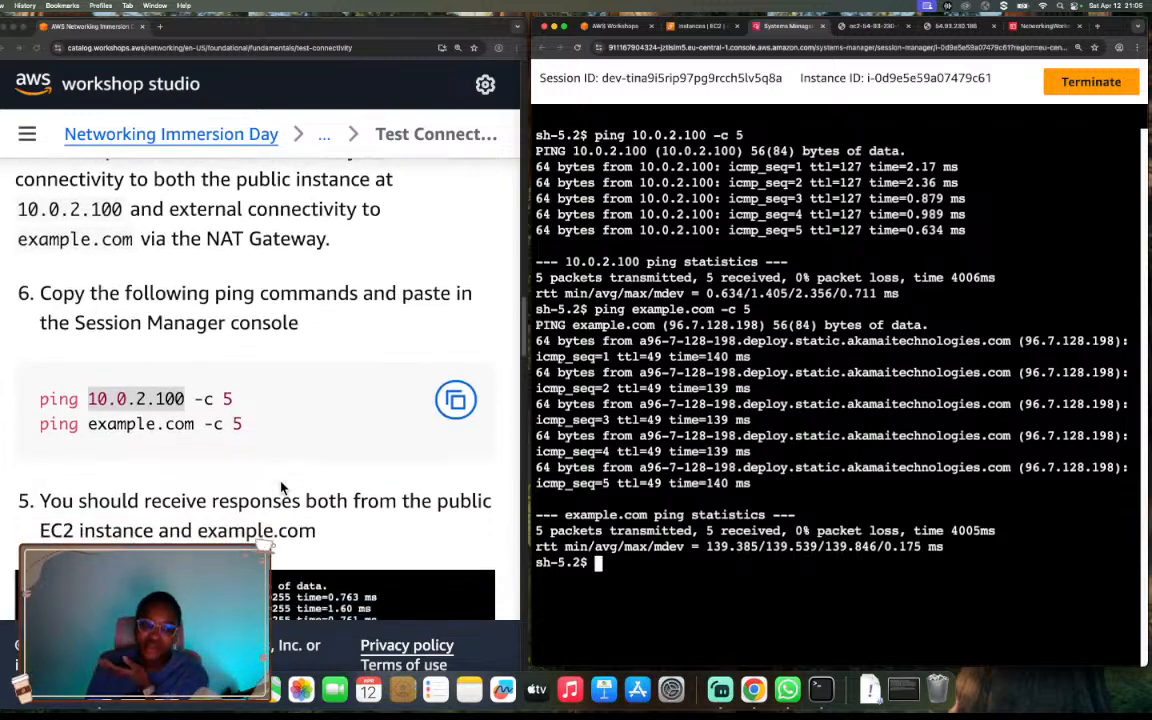
scroll(281, 488, down, 3)
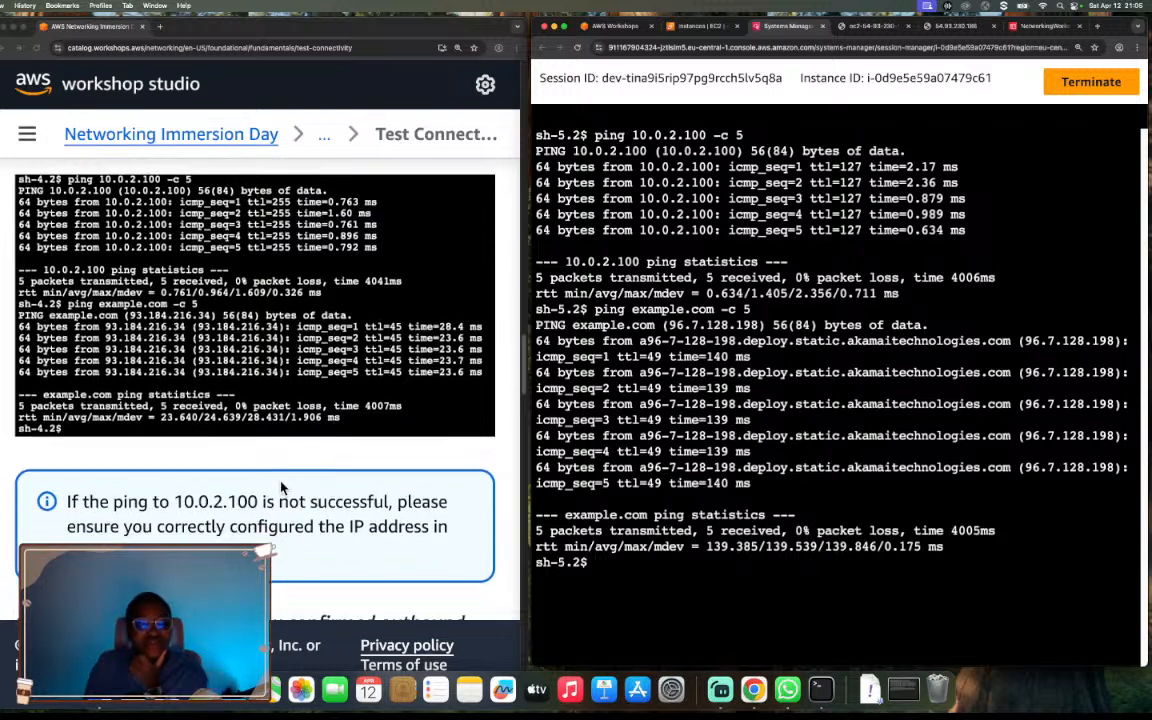
scroll(281, 488, down, 5)
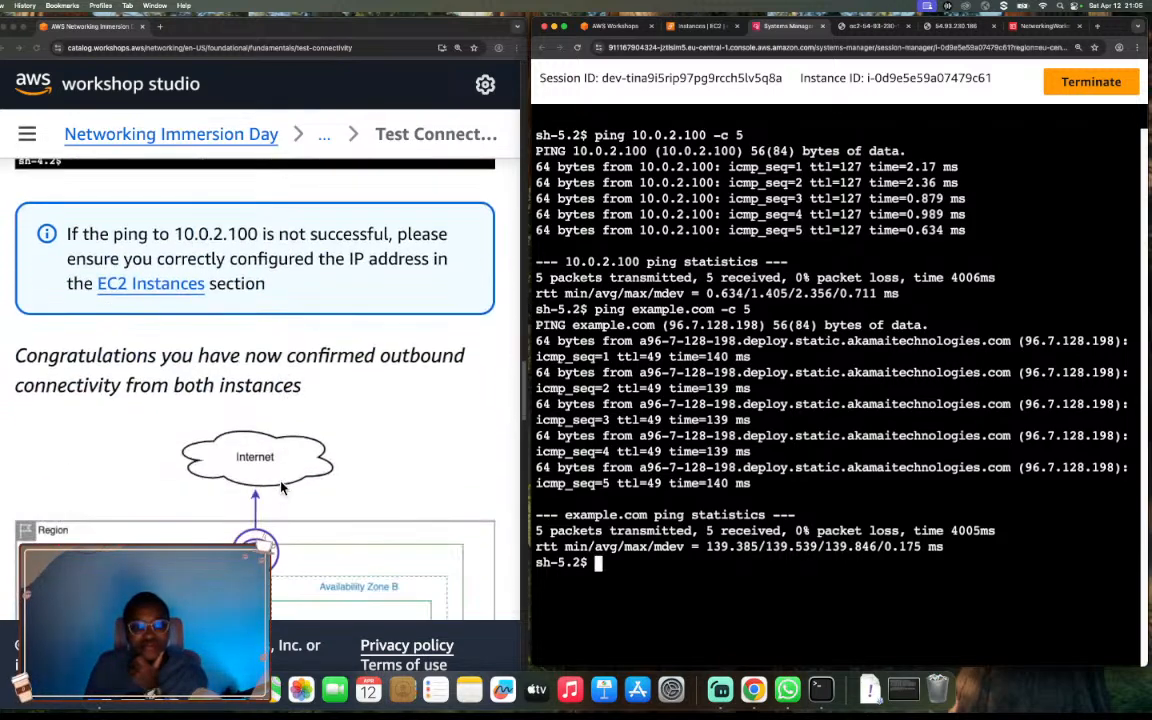
scroll(281, 488, down, 2)
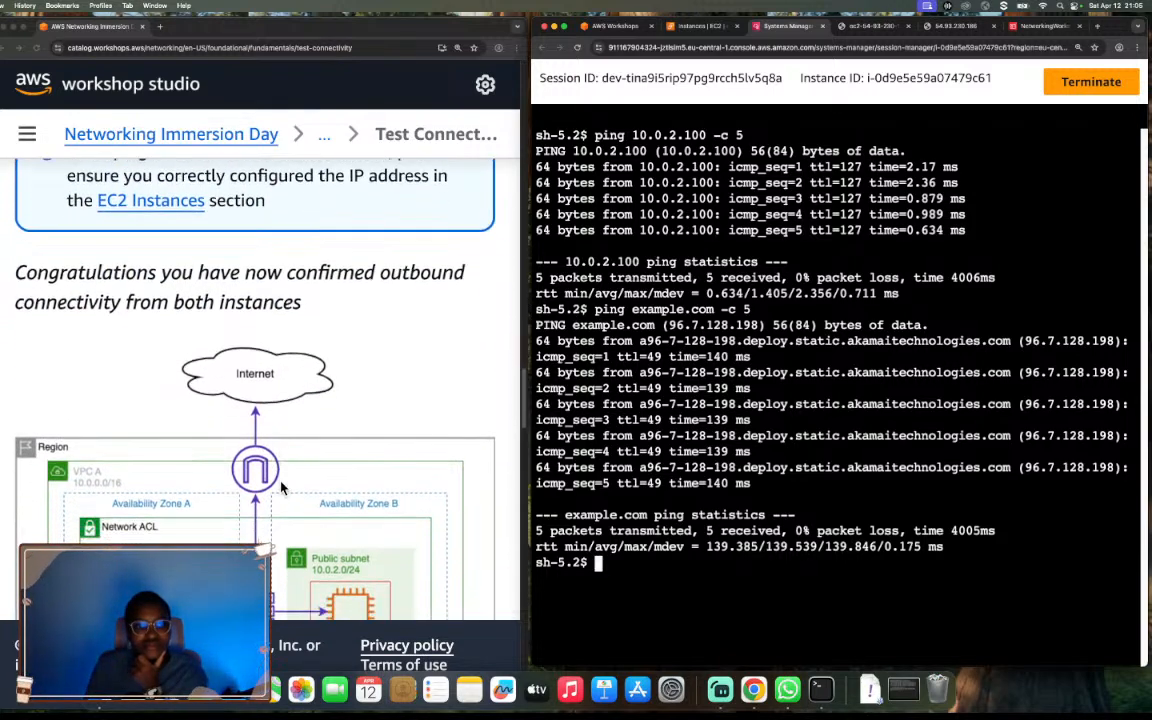
scroll(281, 488, down, 4)
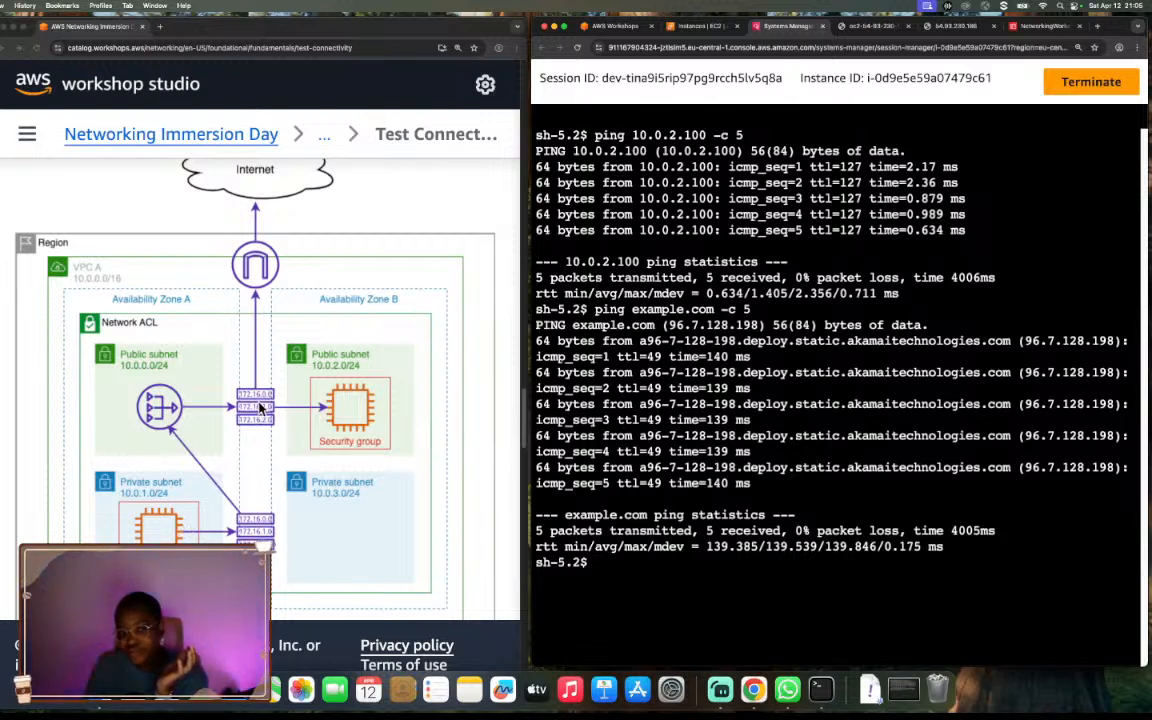
scroll(360, 454, down, 2)
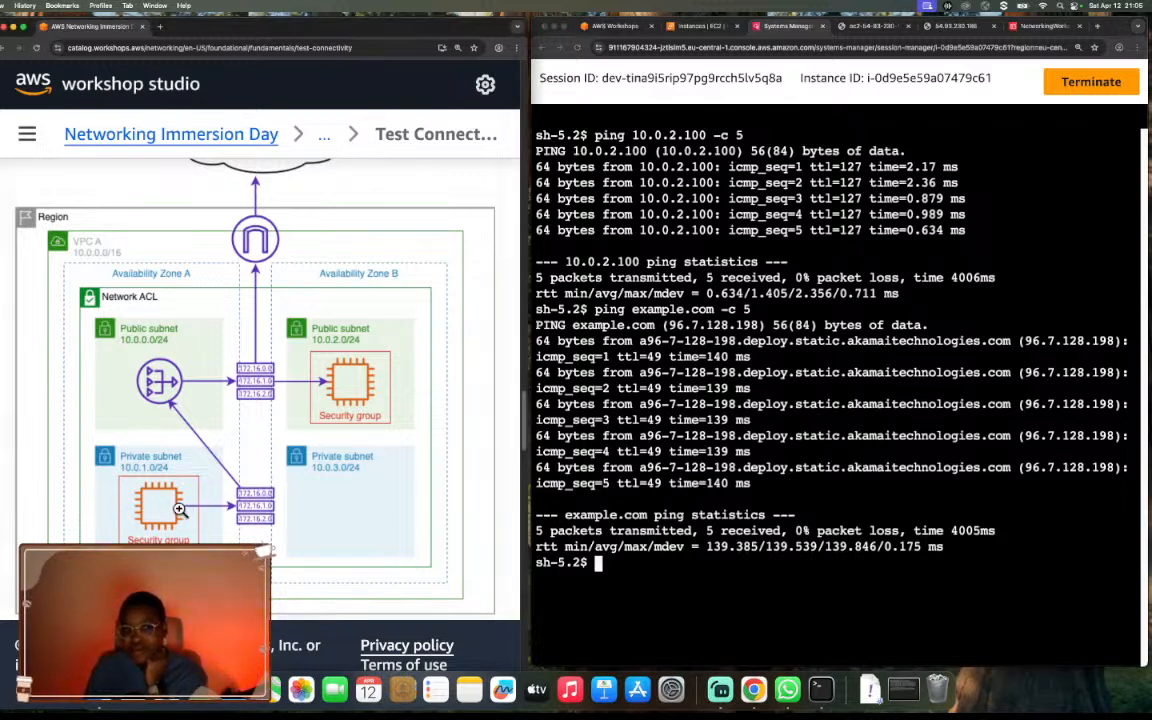
scroll(180, 511, down, 2)
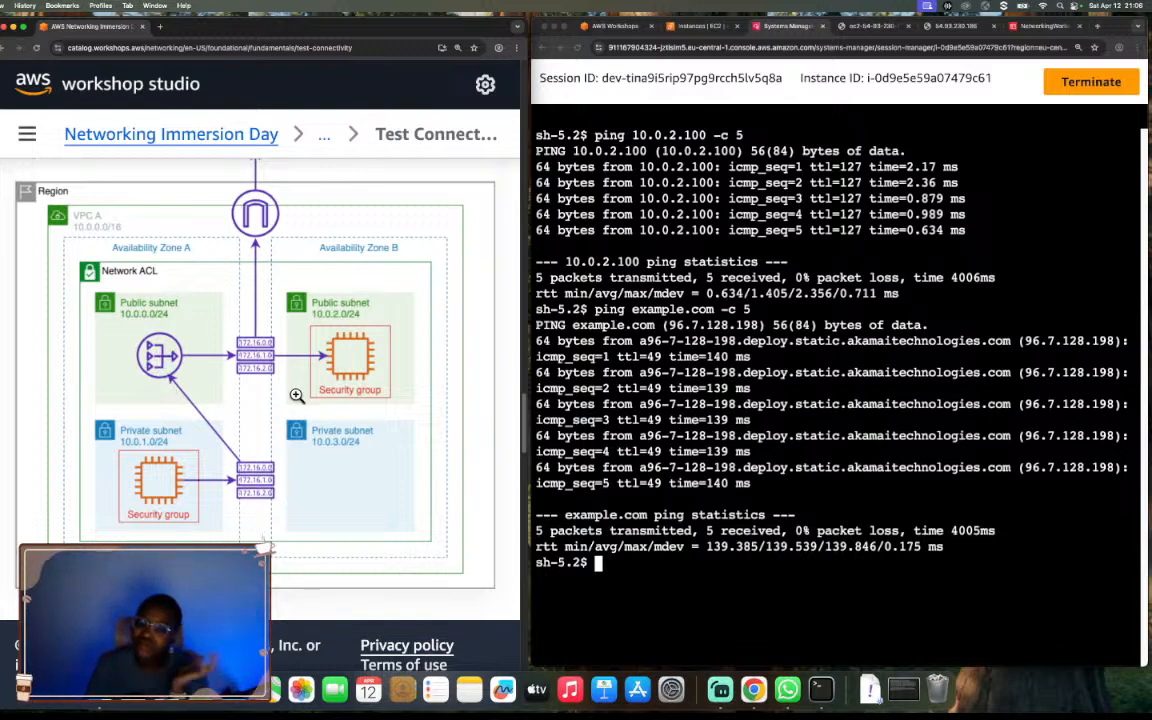
scroll(296, 395, down, 2)
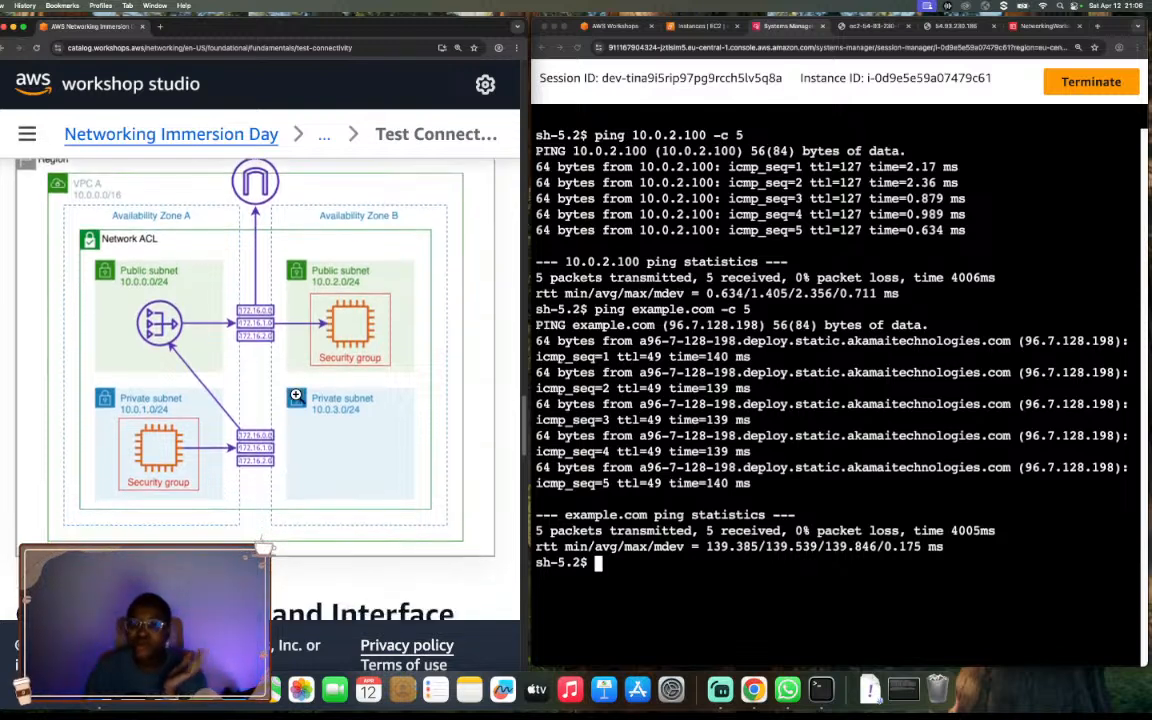
Enter the guide's KMS DNS check, dig kms.us-east-1.amazonaws.com, at the private server's prompt without running it.
scroll(296, 395, down, 3)
scroll(296, 395, down, 8)
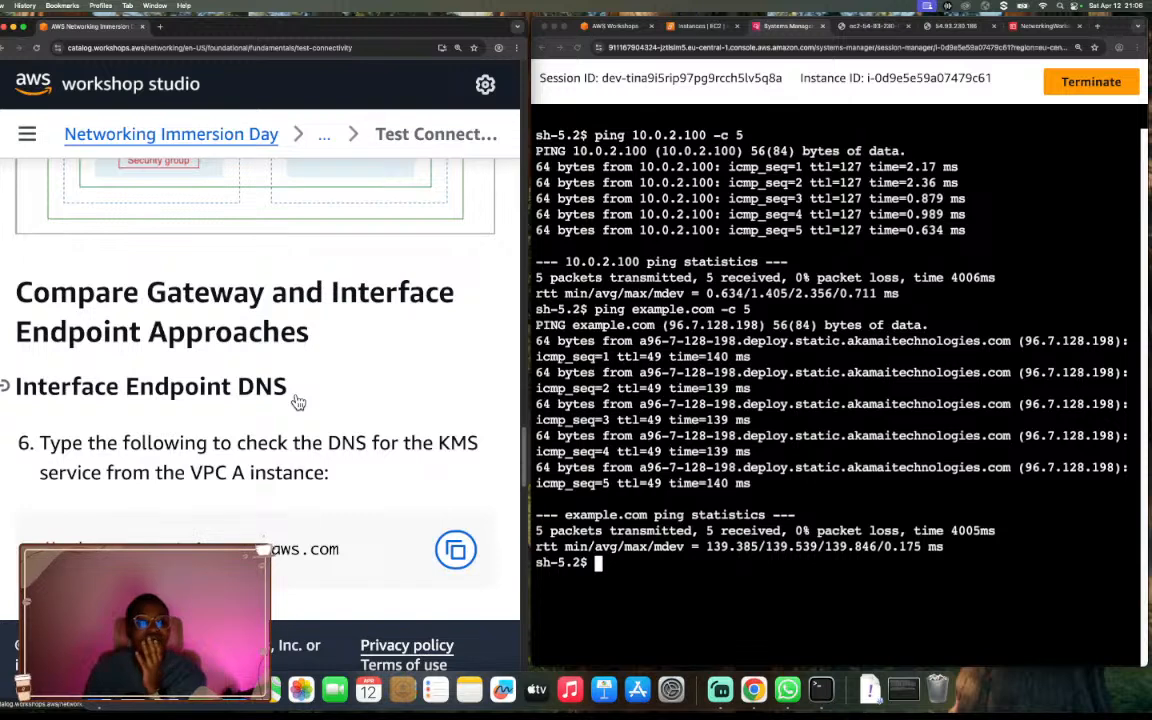
scroll(298, 401, down, 1)
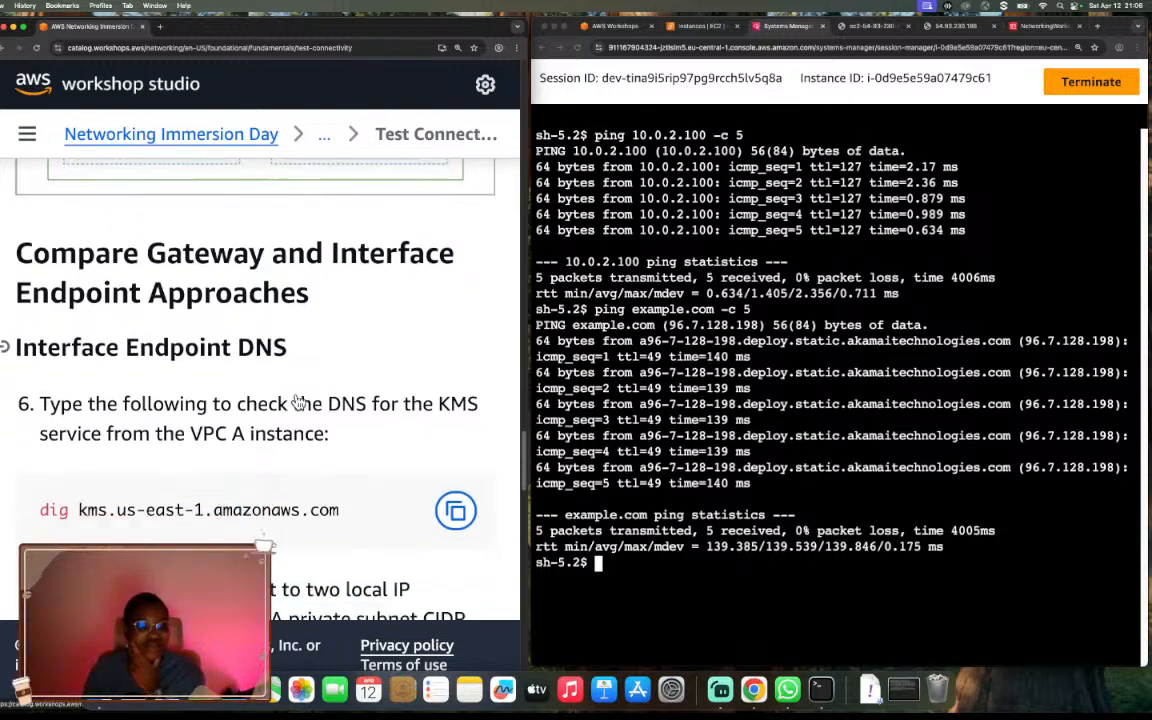
click(663, 587)
text(d)
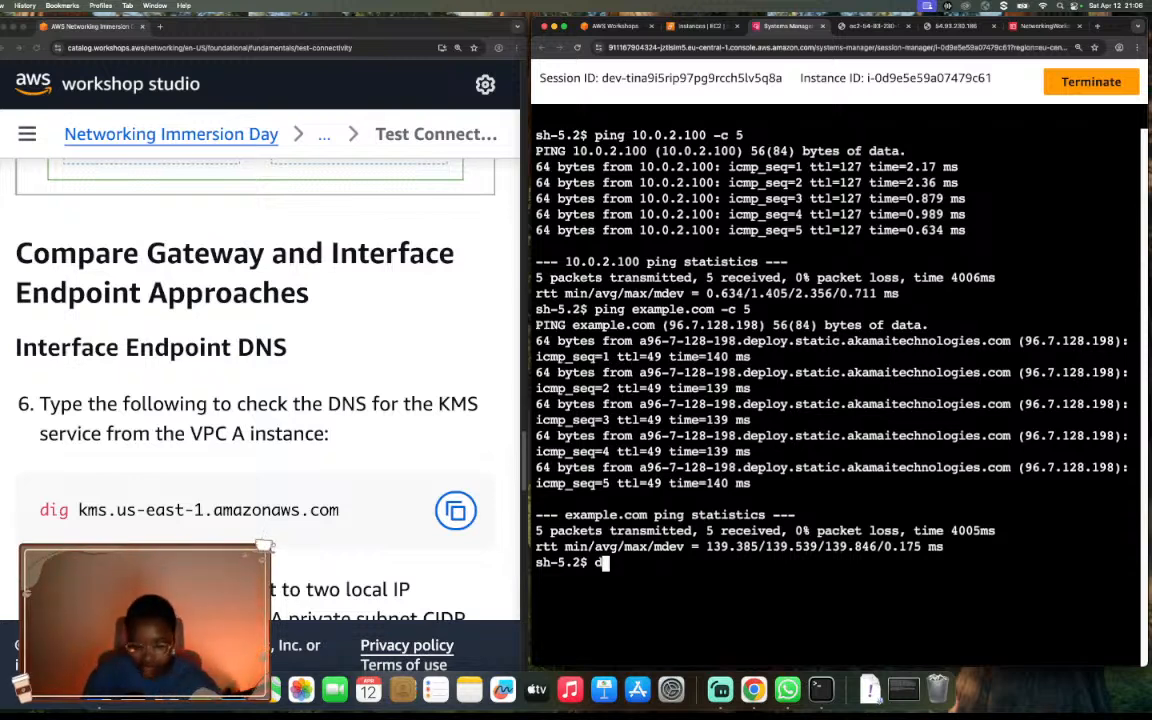
text(ig)
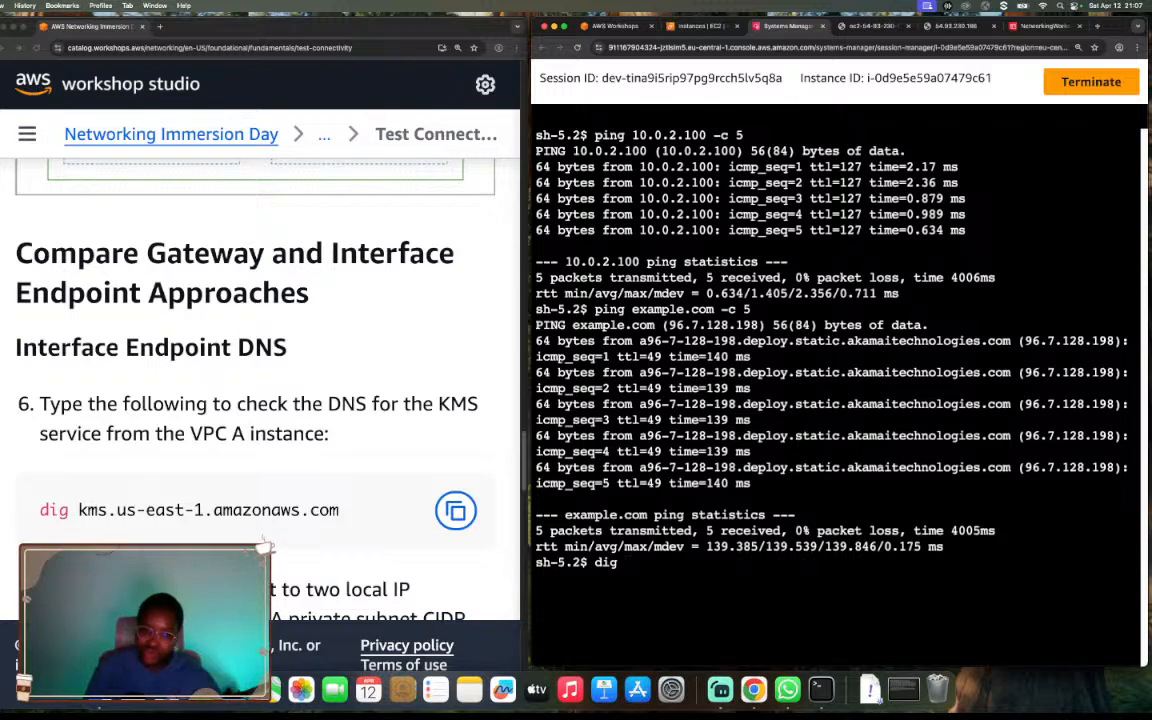
text(ms)
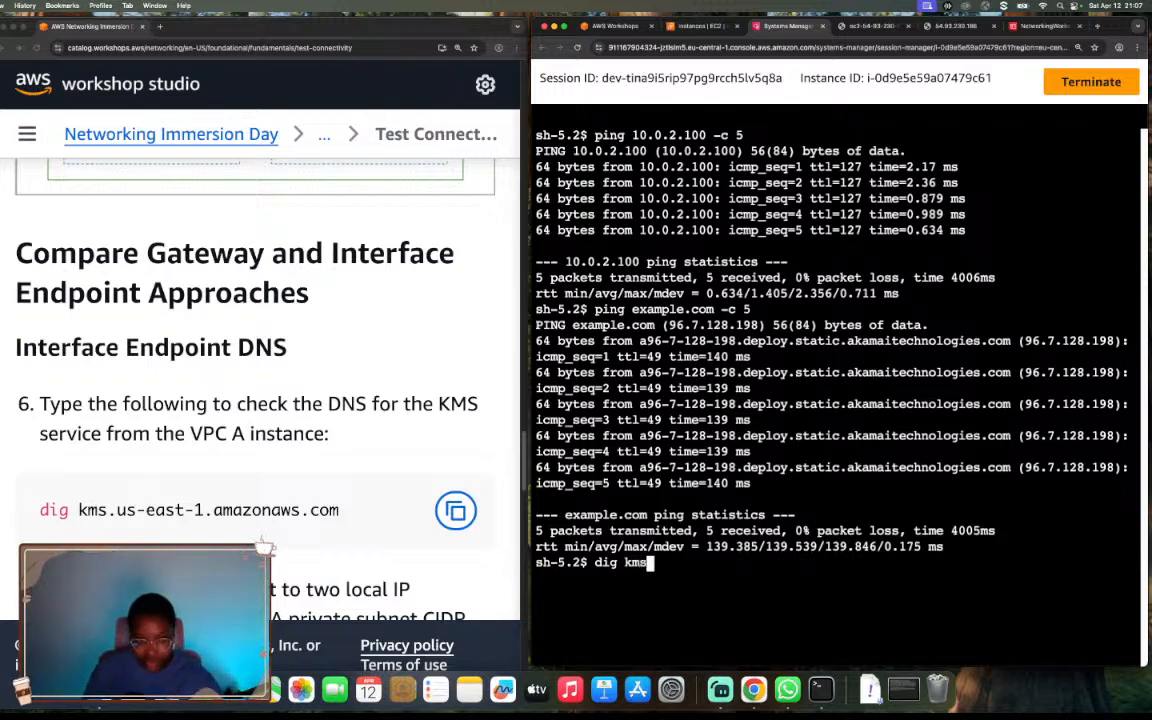
text(.us)
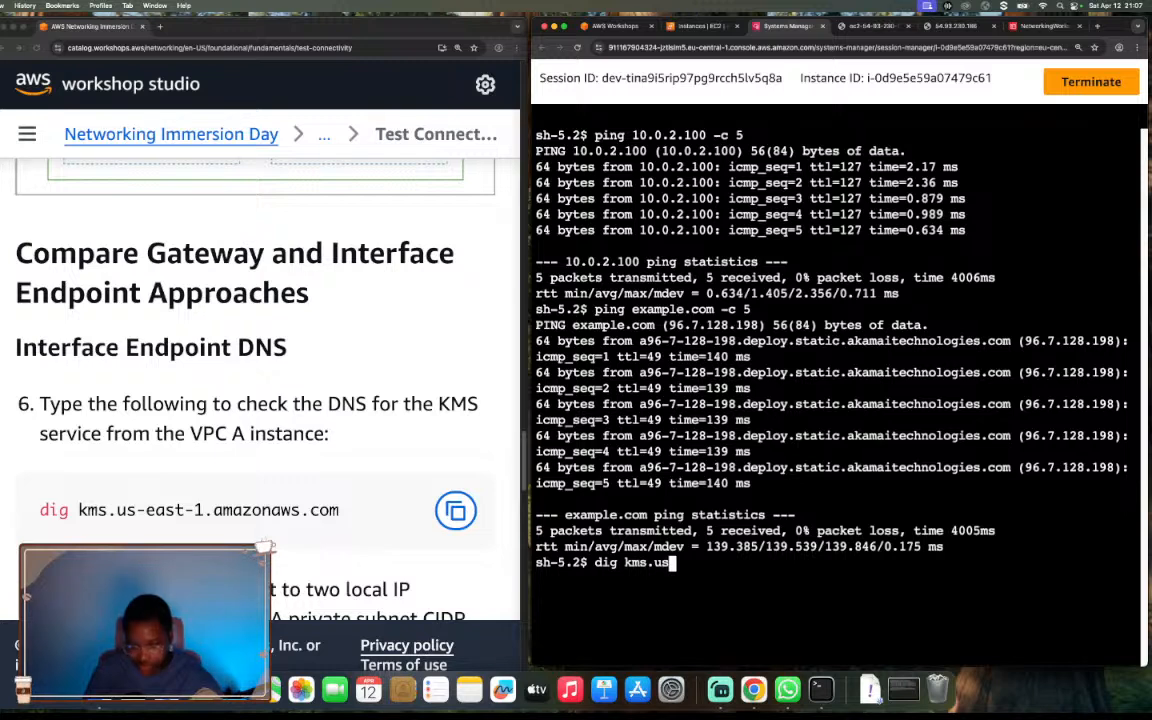
text(-east-1)
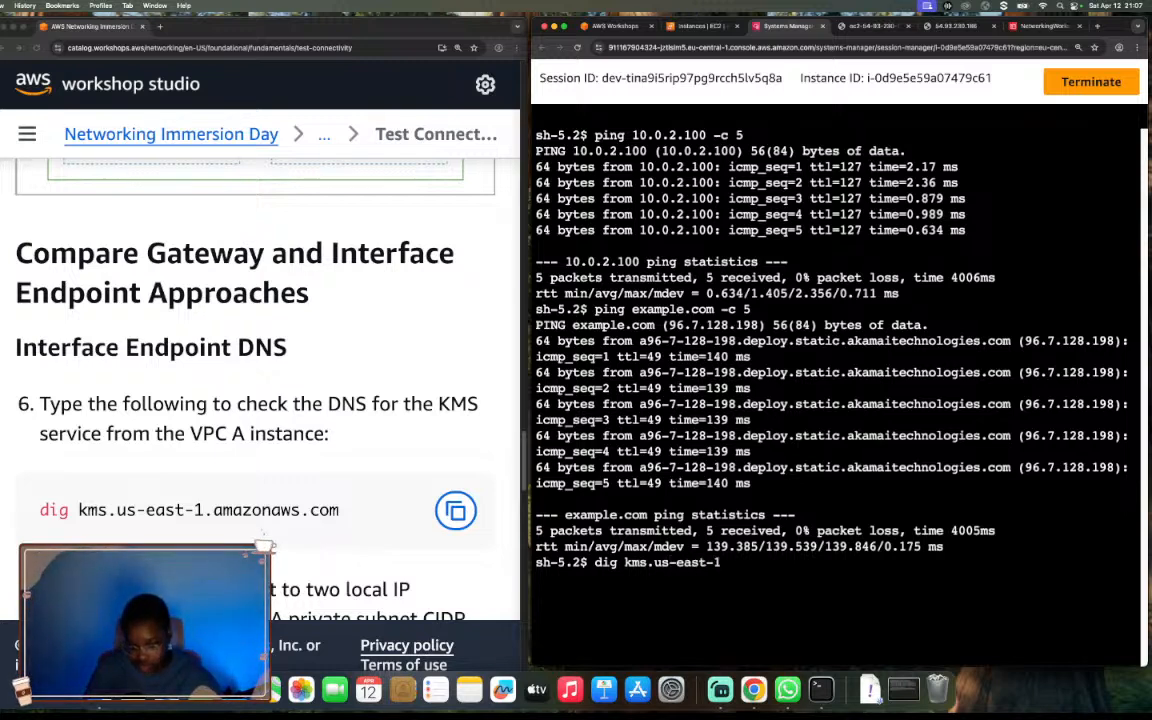
text(.ama)
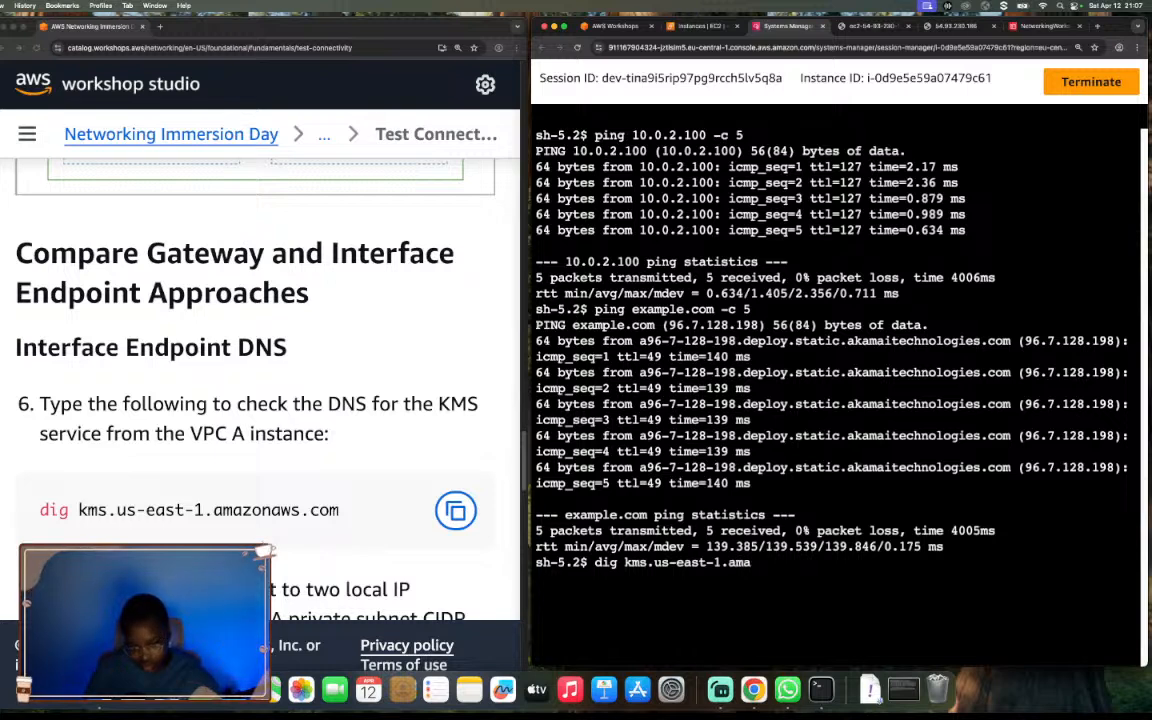
text(zonaws)
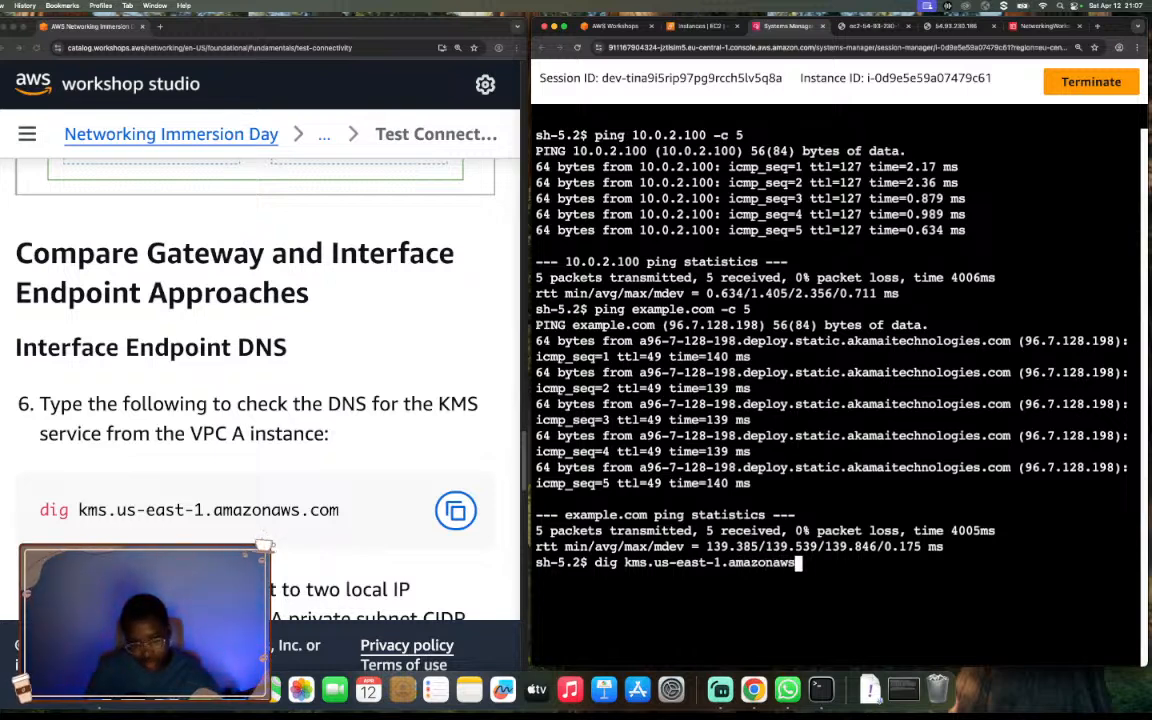
text(.com)
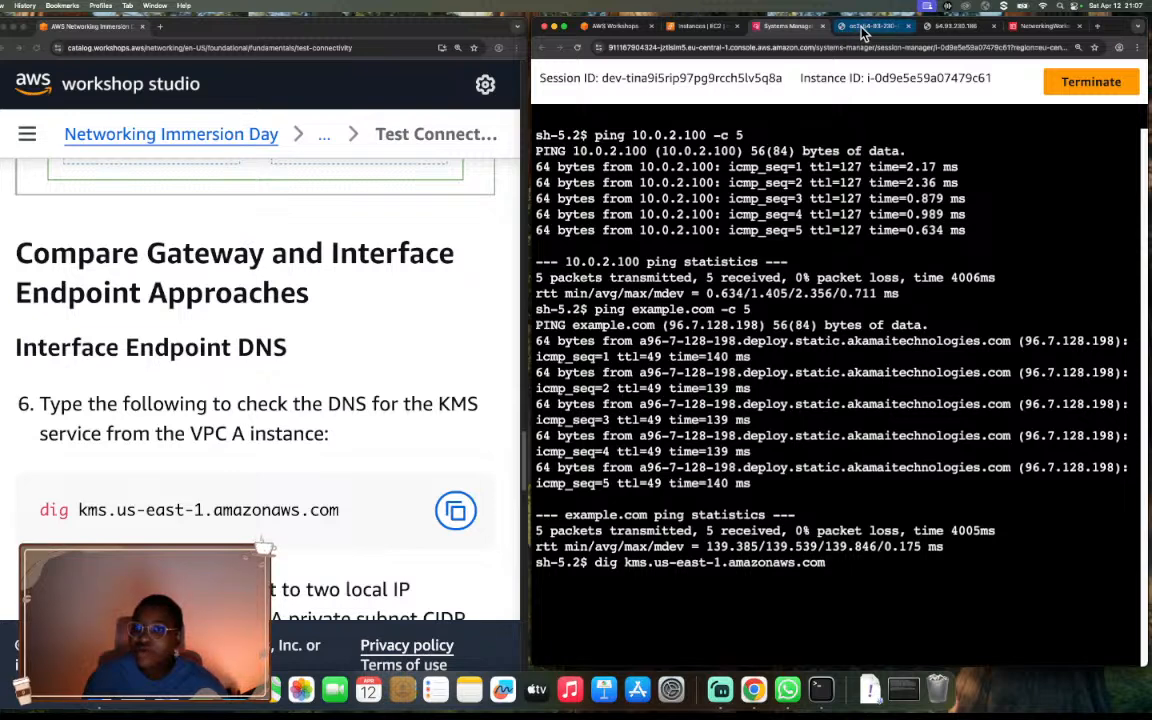
Open the VPC console in a separate browser tab from the EC2 console and display its Endpoints list.
click(705, 27)
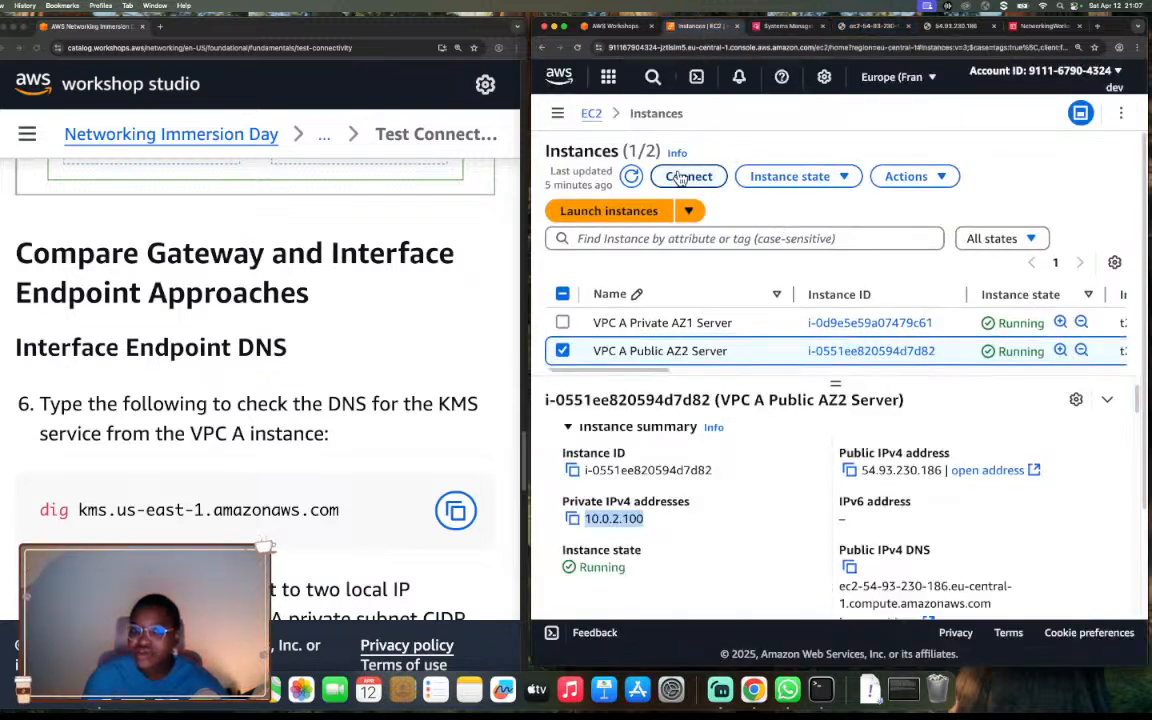
click(608, 79)
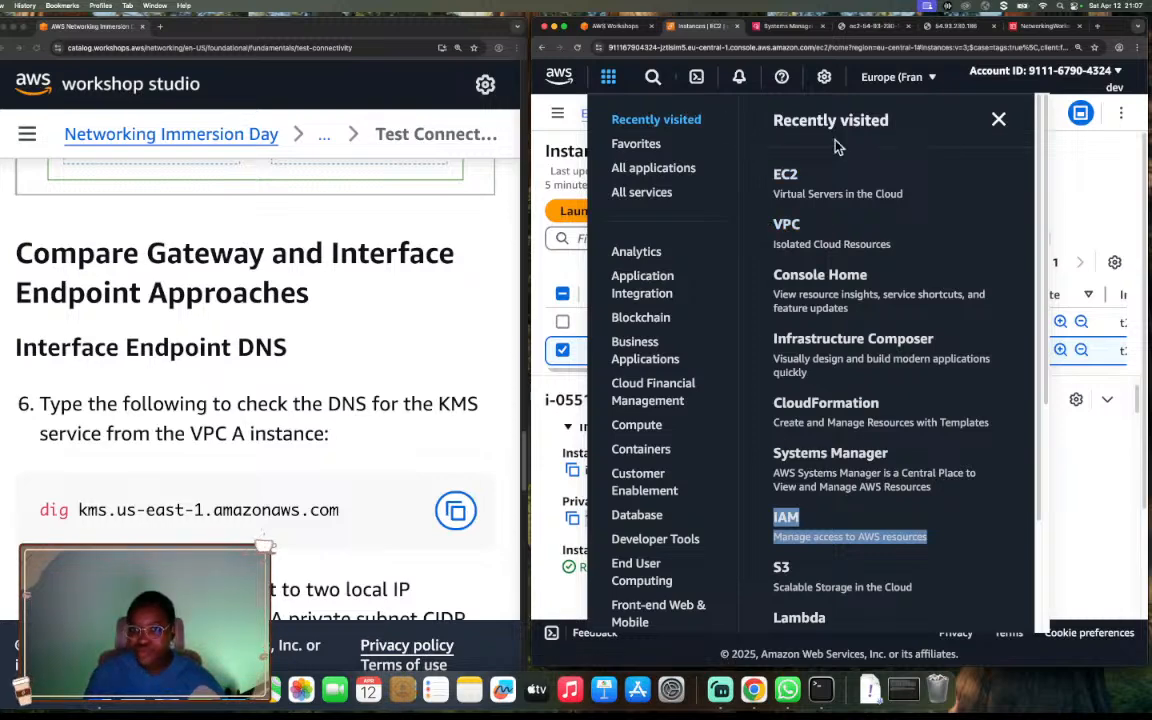
scroll(918, 268, down, 3)
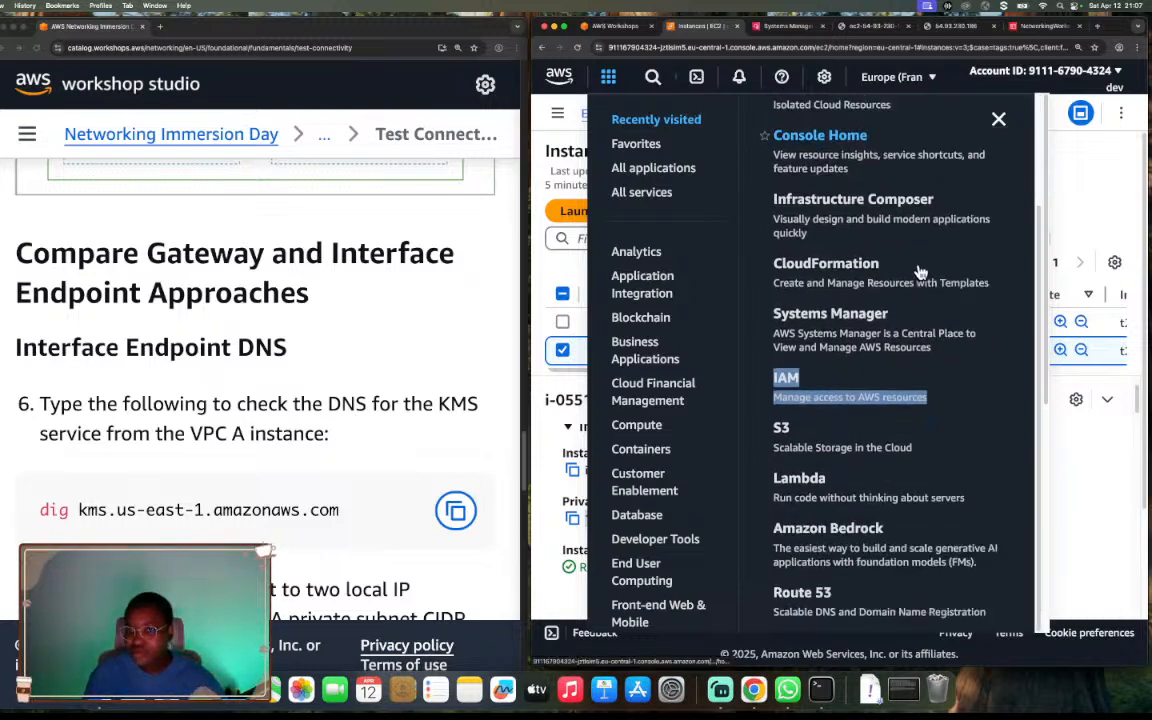
scroll(918, 268, up, 3)
right_click(800, 229)
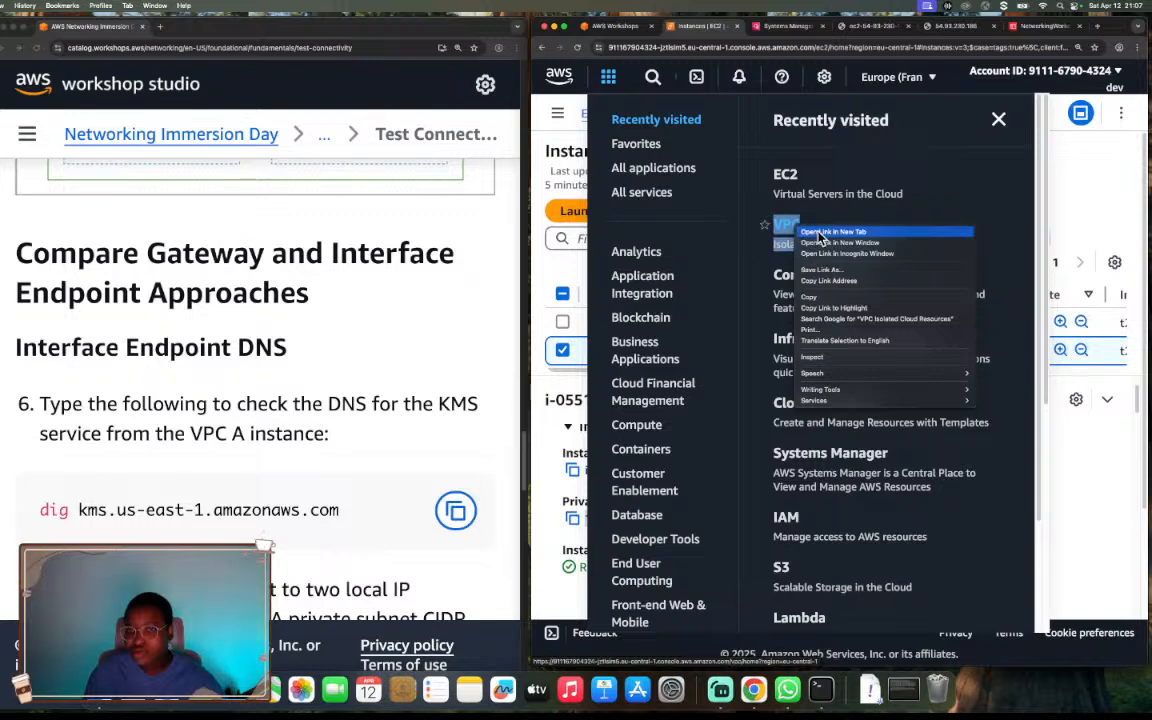
click(833, 231)
key(Escape)
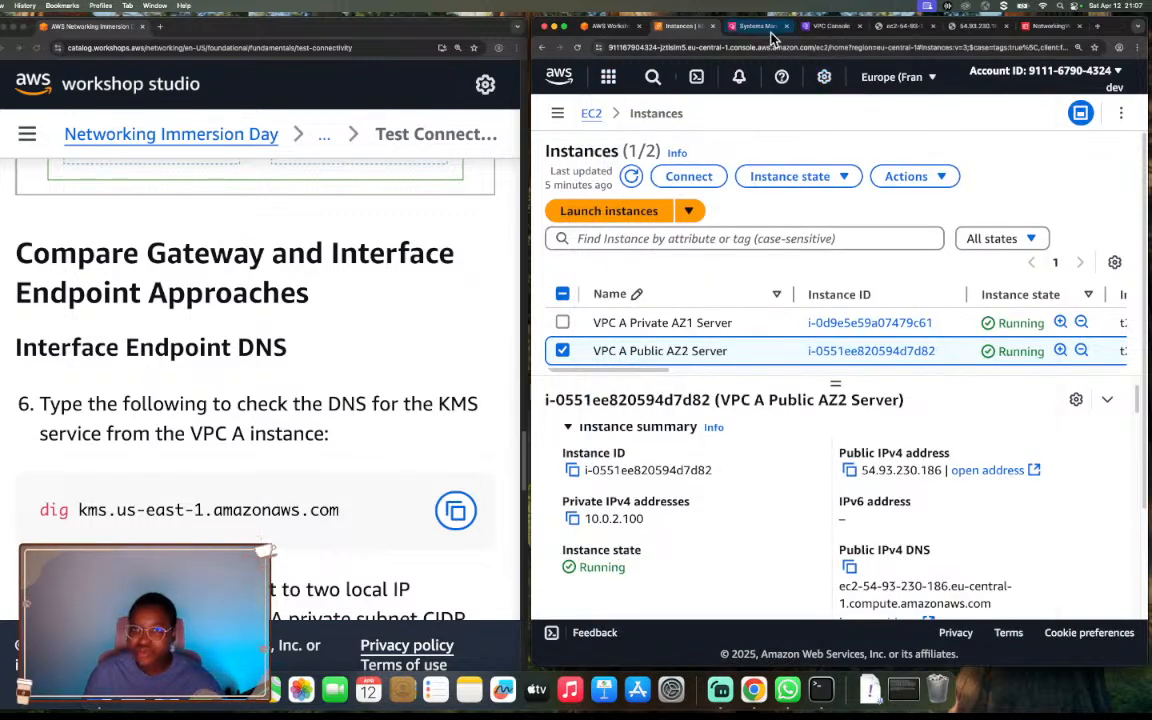
click(830, 26)
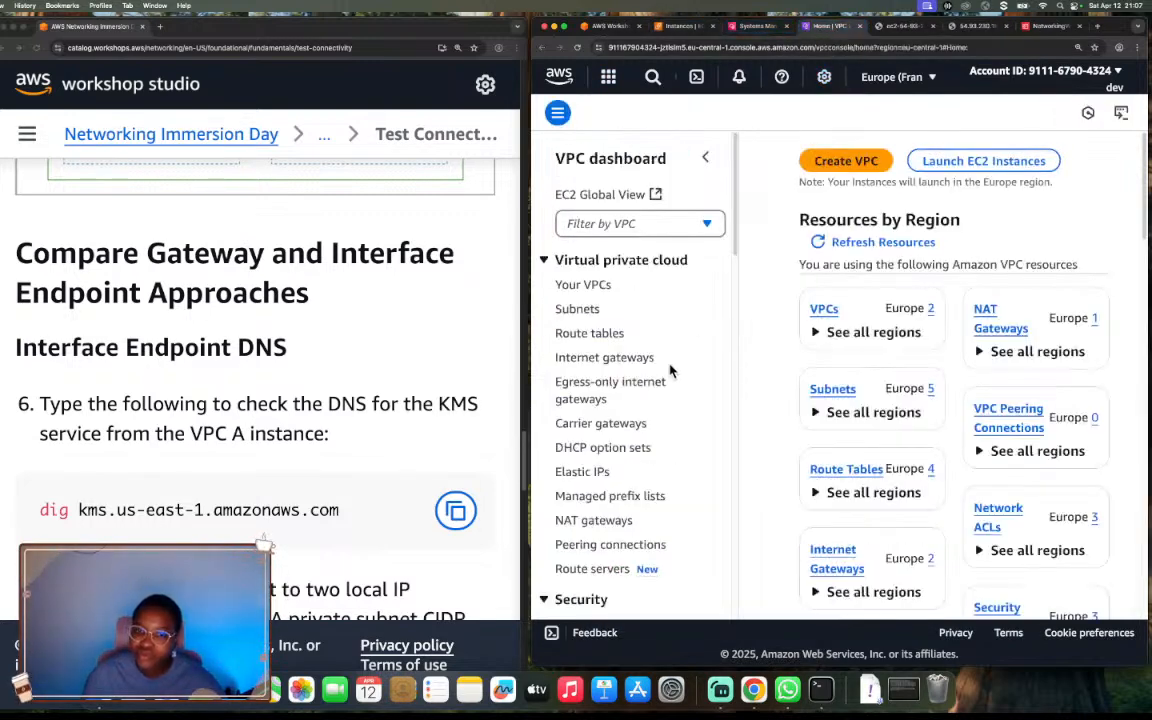
scroll(670, 371, down, 3)
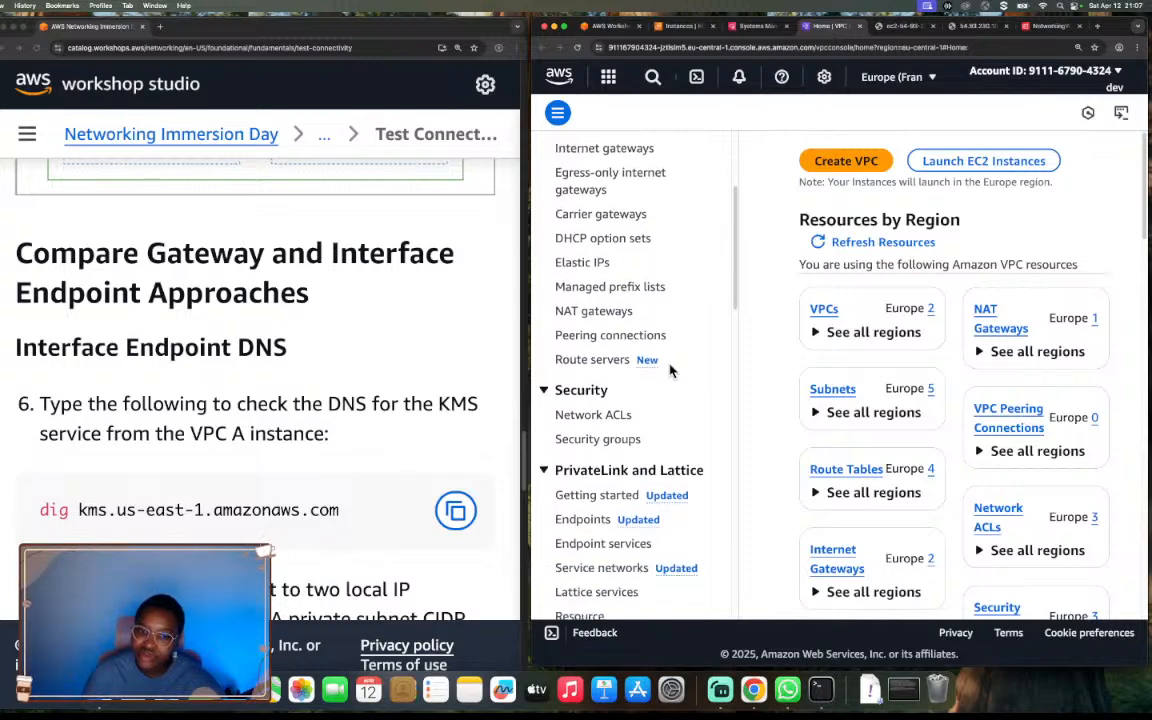
click(588, 521)
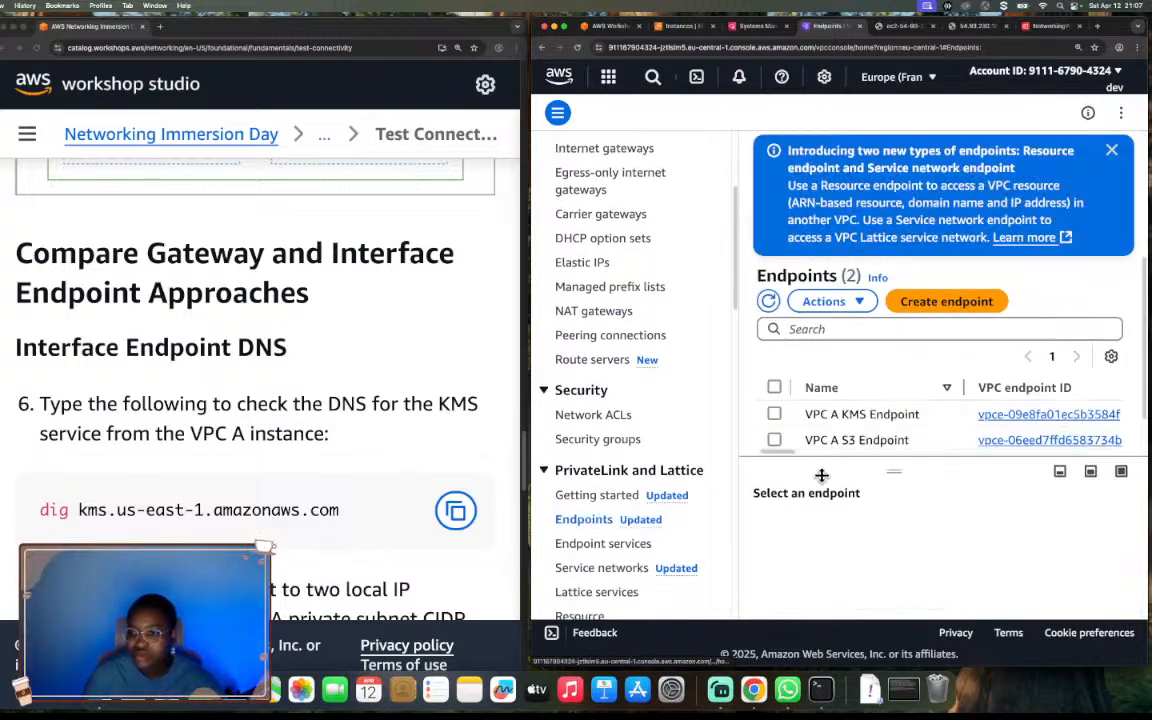
Select the VPC A KMS Endpoint, dismiss the new endpoint types banner, and enlarge the details to check its private DNS name.
click(773, 416)
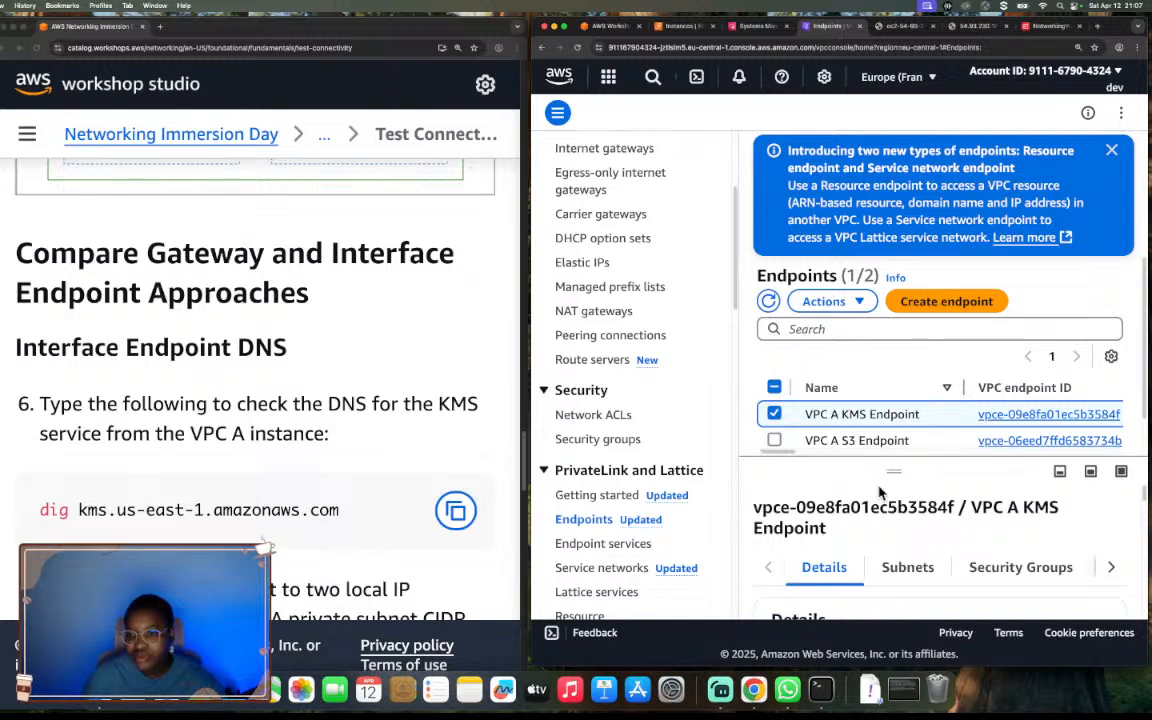
scroll(880, 500, down, 5)
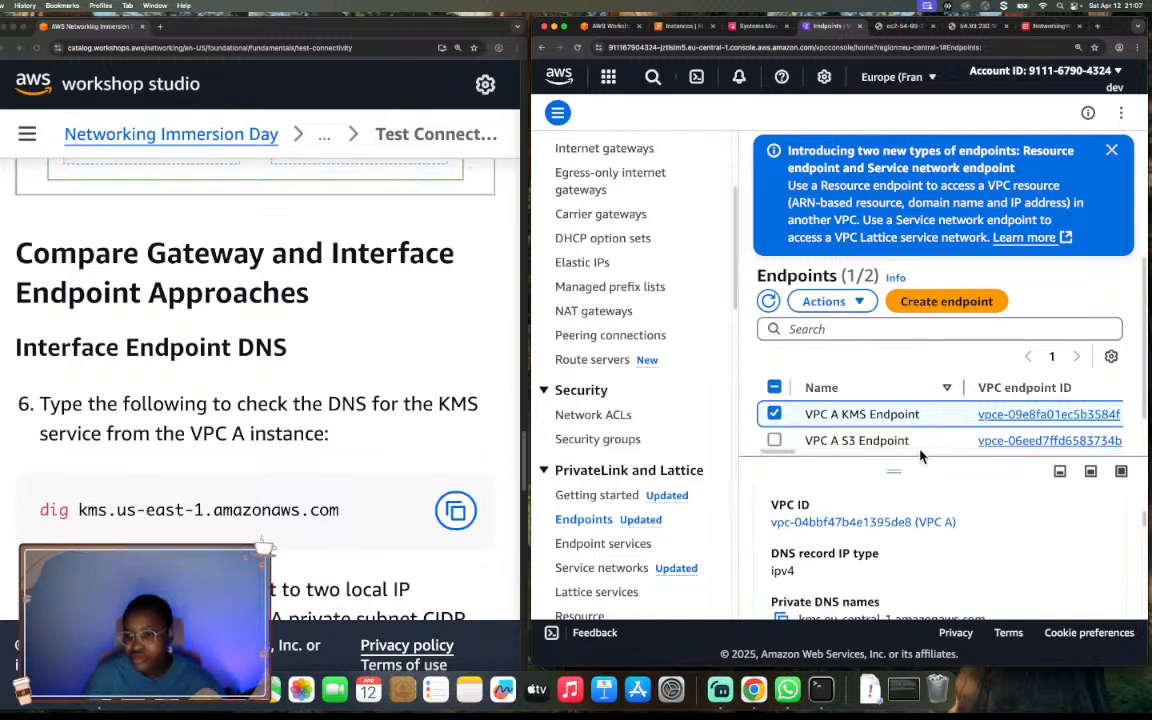
click(1111, 152)
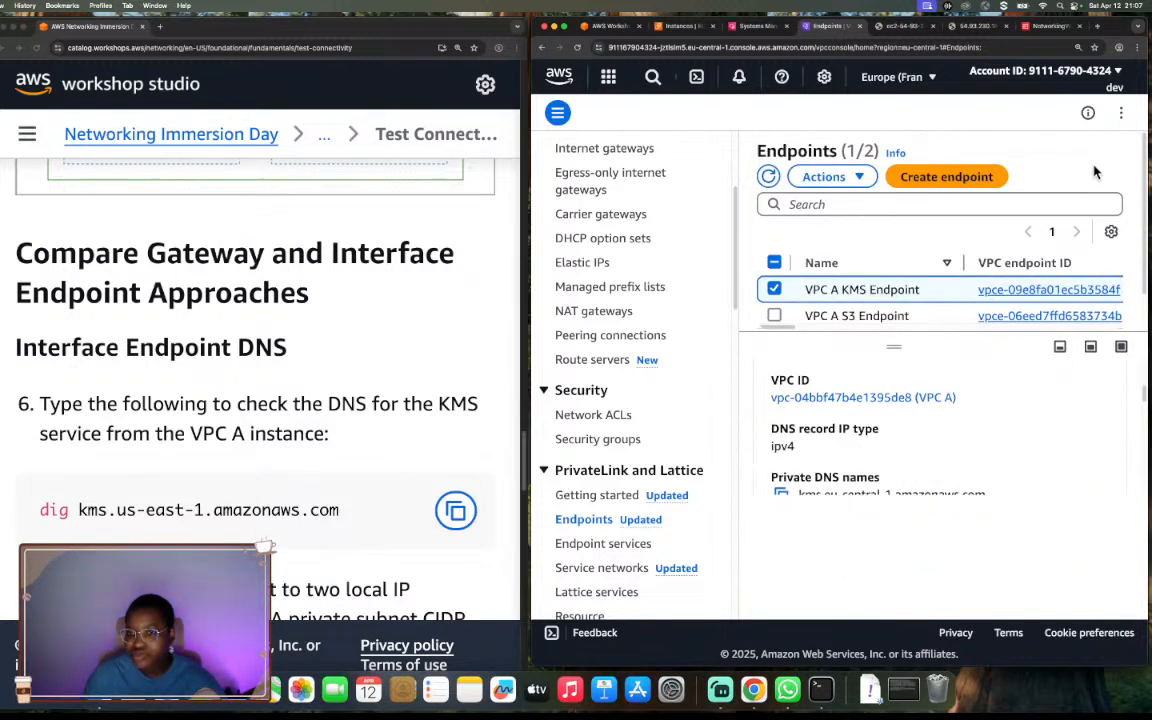
scroll(918, 442, up, 5)
scroll(913, 428, down, 2)
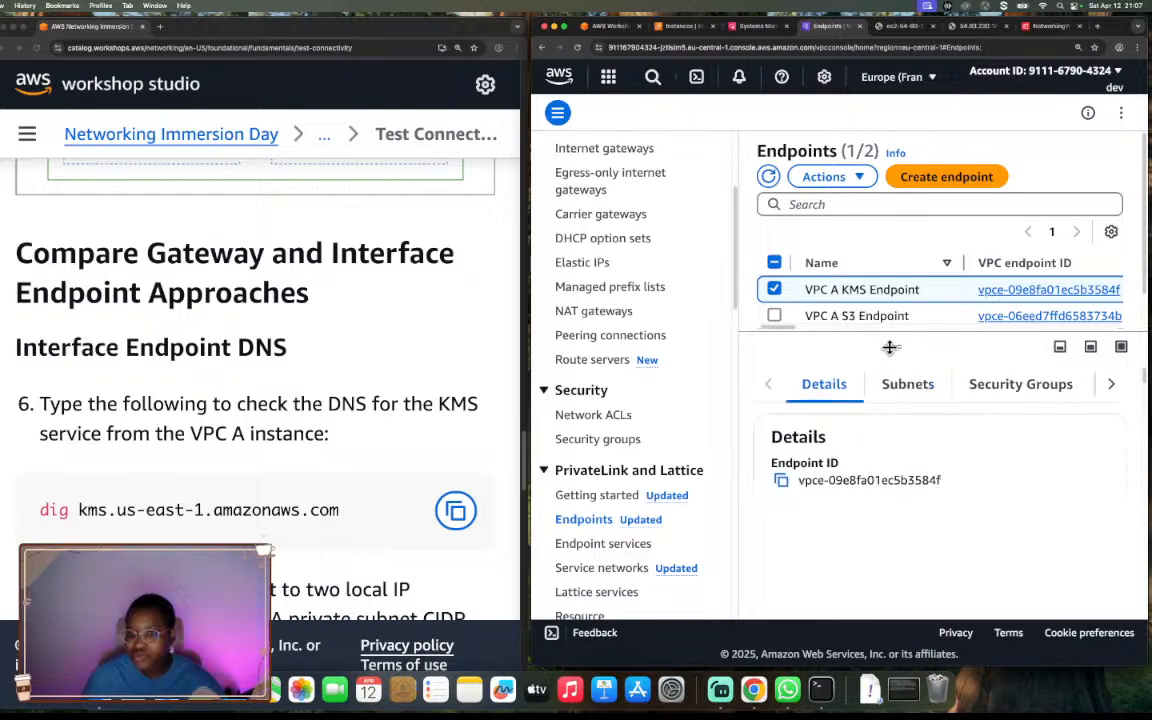
drag(894, 346, 905, 303)
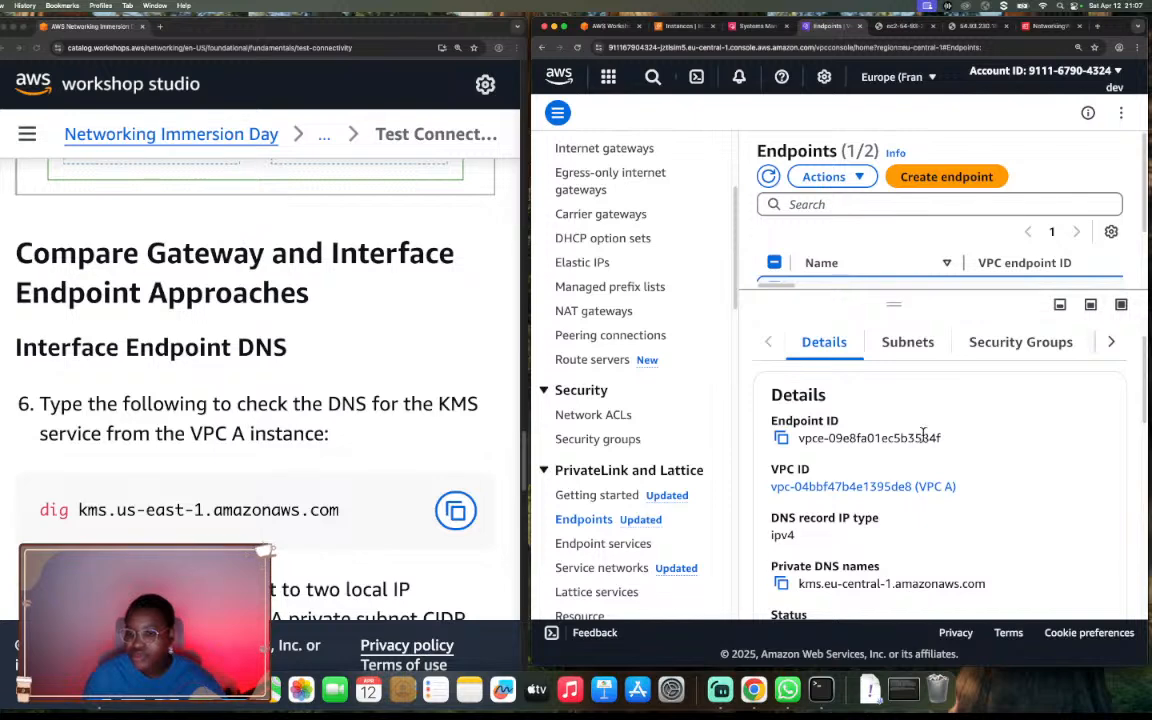
scroll(924, 436, down, 3)
scroll(922, 436, down, 1)
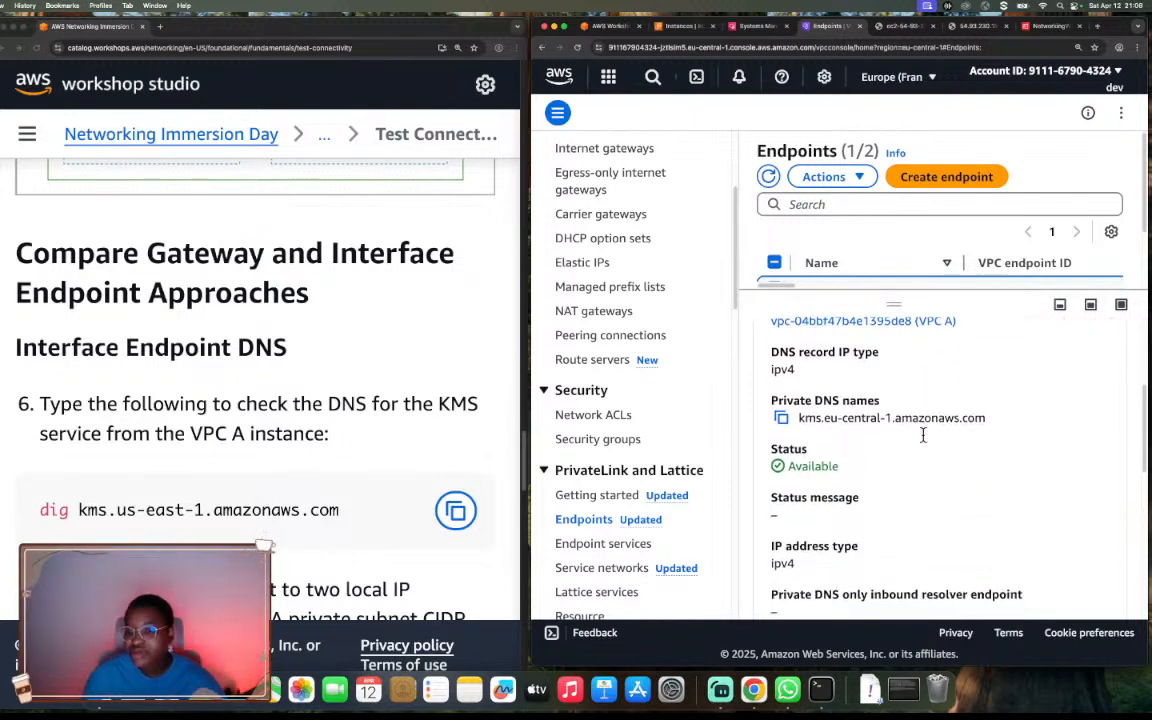
Compare the region in the KMS endpoint's private DNS name with the guide's dig command, and copy the endpoint's private DNS name.
drag(799, 418, 986, 414)
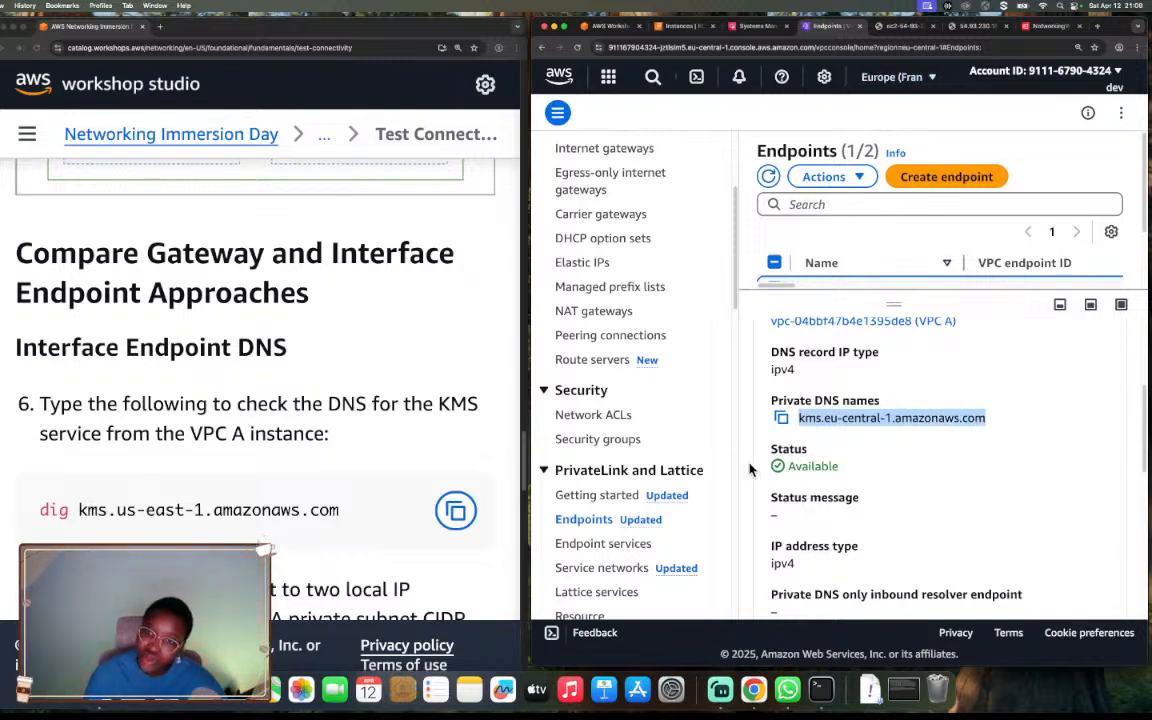
drag(824, 418, 894, 416)
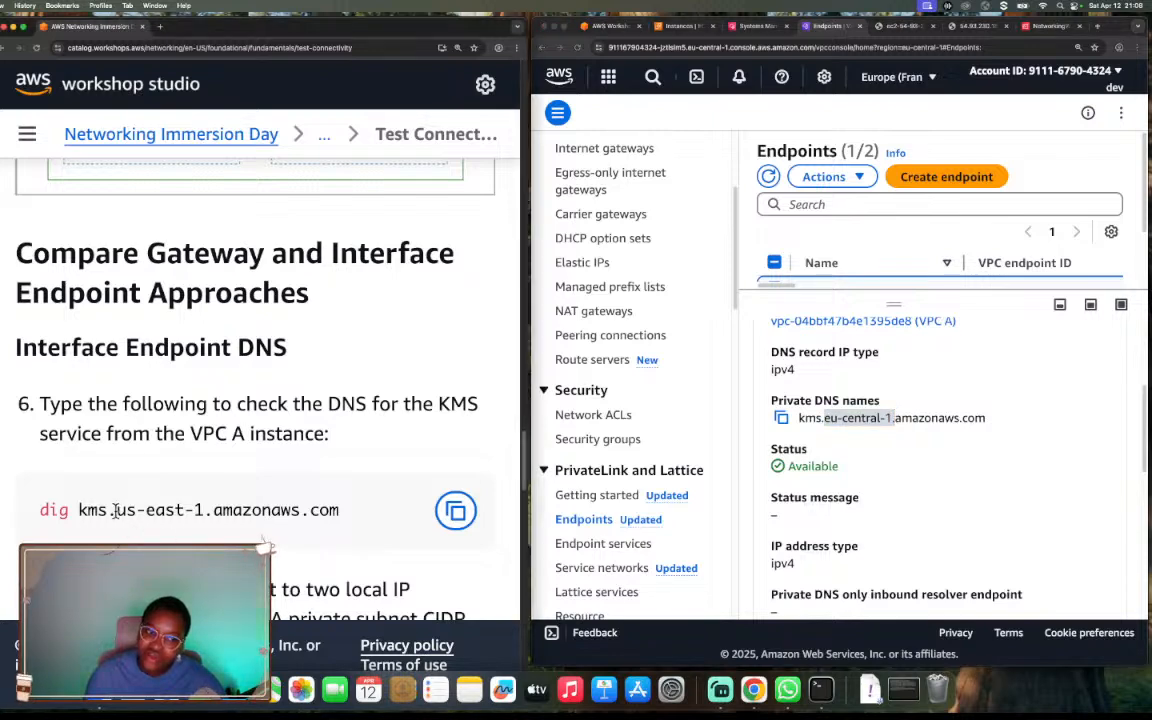
drag(115, 510, 201, 512)
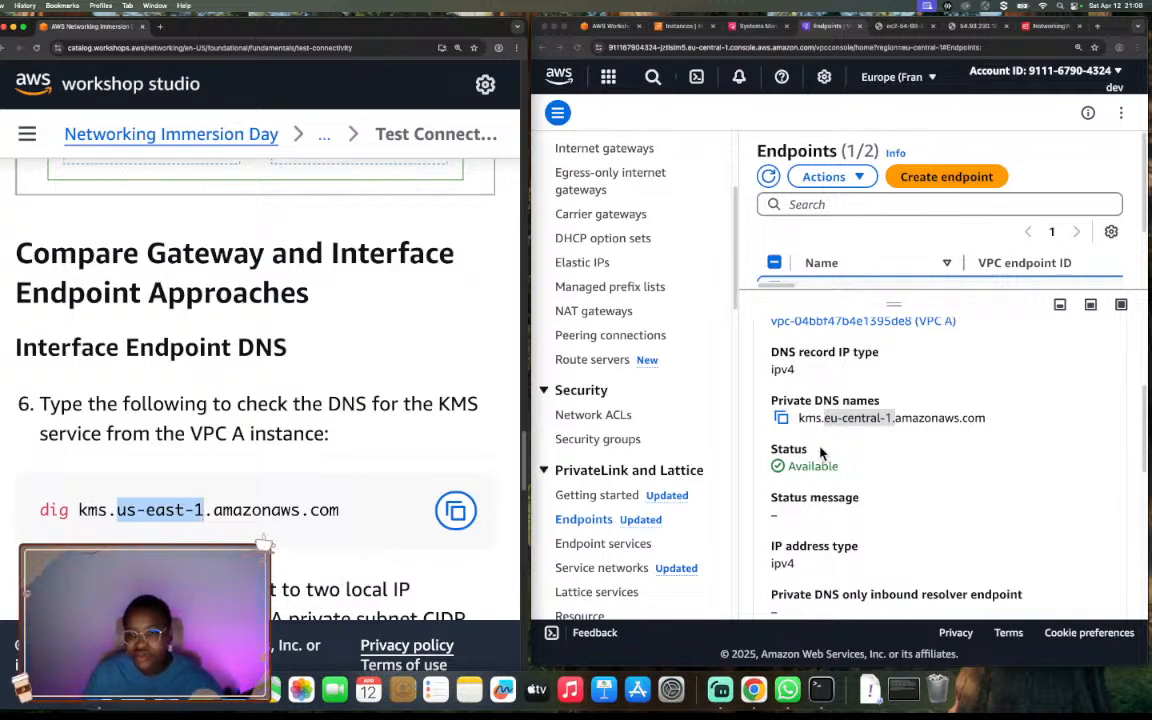
click(786, 420)
click(784, 419)
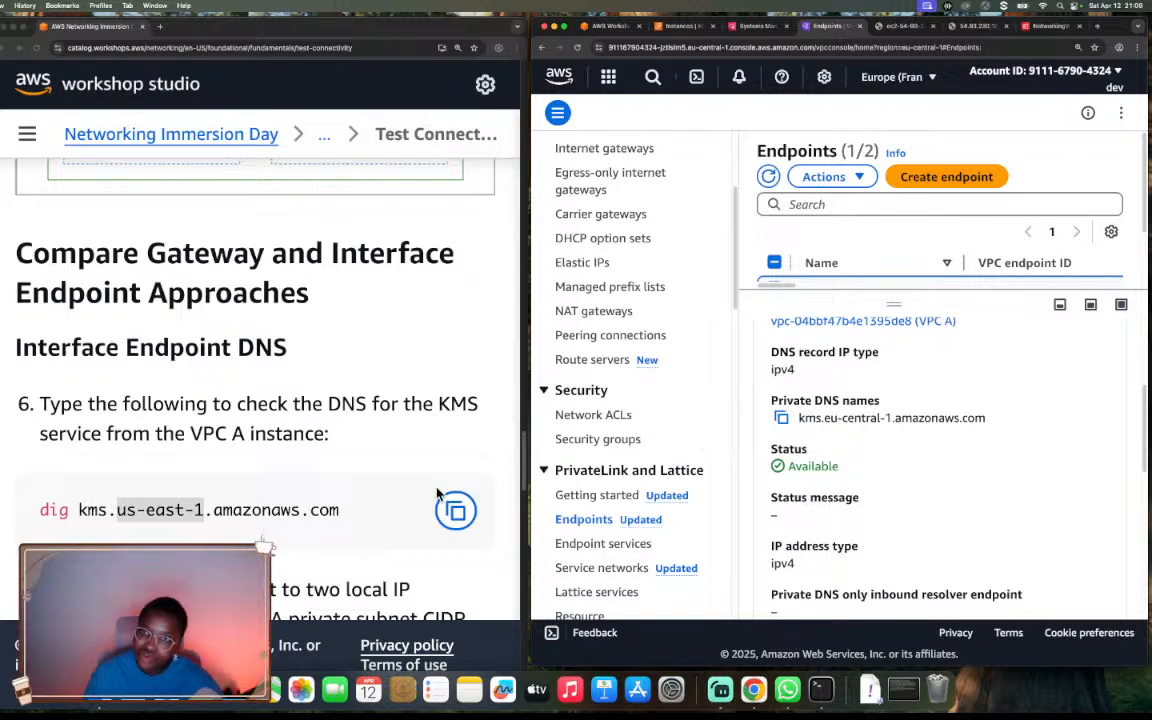
Replace the hostname in the private server's pending command with the copied one and run dig kms.eu-central-1.amazonaws.com.
scroll(365, 449, down, 4)
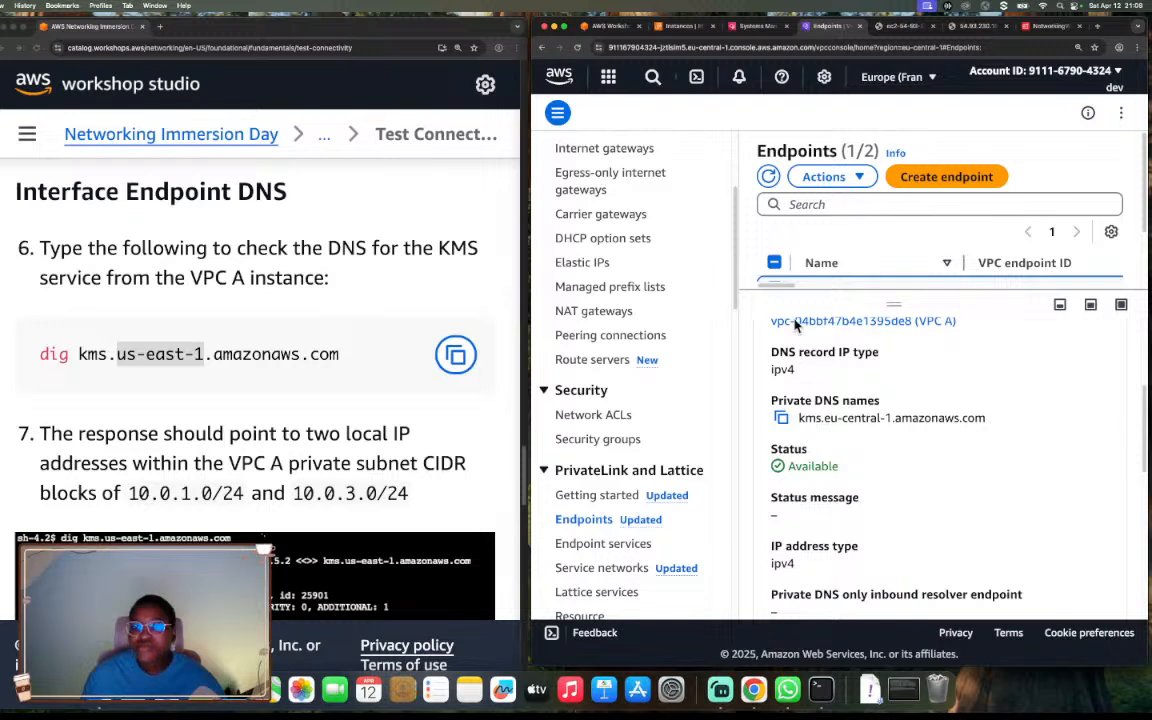
click(758, 27)
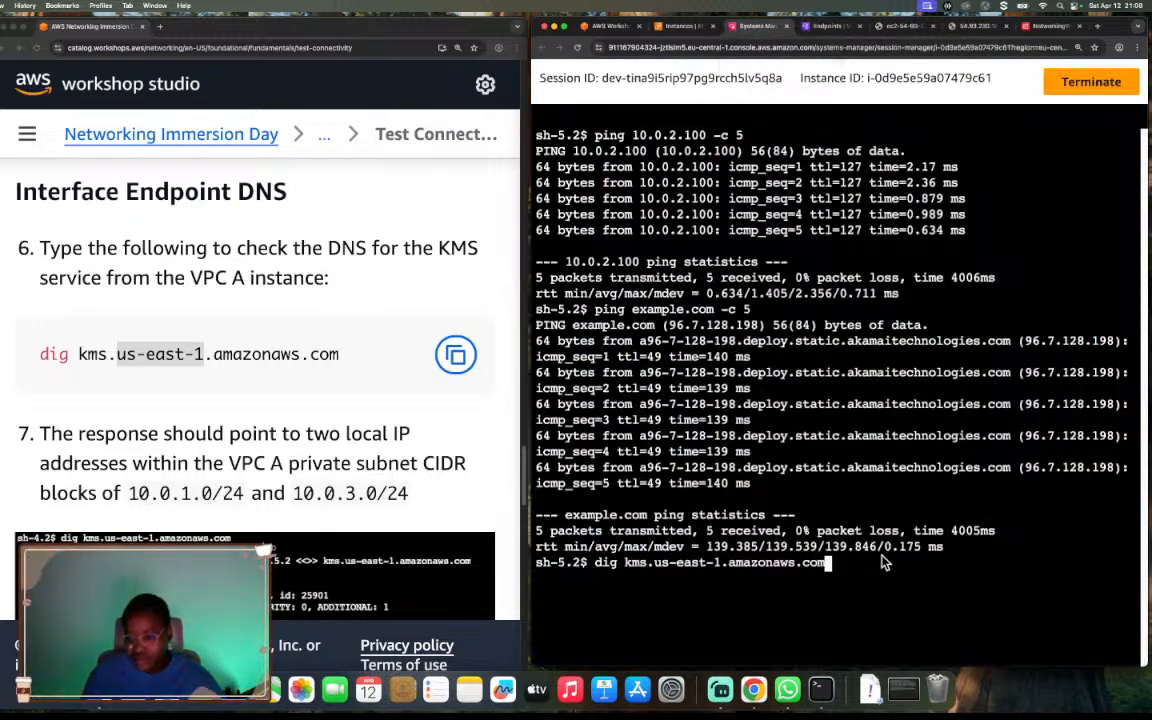
key(BackSpace)
key(BackSpace)
key(BackSpace)
key(BackSpace)
key(BackSpace)
key(BackSpace)
key(BackSpace)
key(BackSpace)
key(BackSpace)
key(BackSpace)
key(BackSpace)
key(BackSpace)
key(BackSpace)
key(BackSpace)
key(BackSpace)
key(BackSpace)
key(BackSpace)
key(BackSpace)
key(BackSpace)
key(BackSpace)
key(BackSpace)
key(BackSpace)
key(BackSpace)
key(BackSpace)
key(BackSpace)
key(BackSpace)
key(BackSpace)
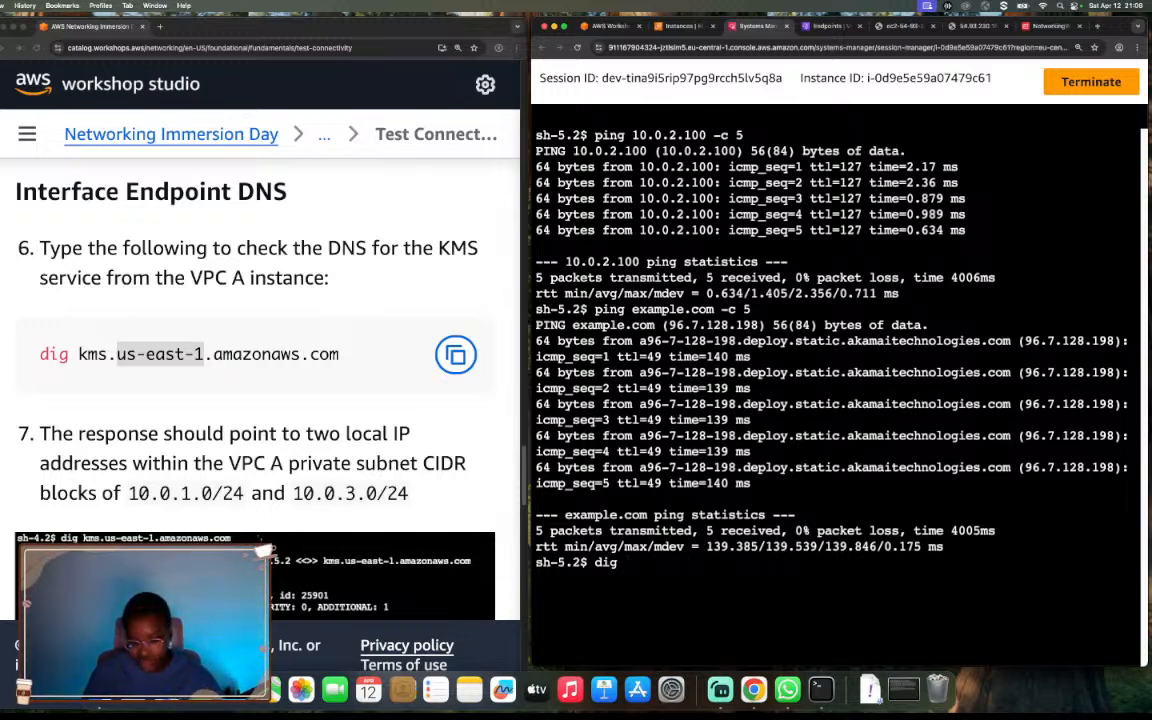
key(super+v)
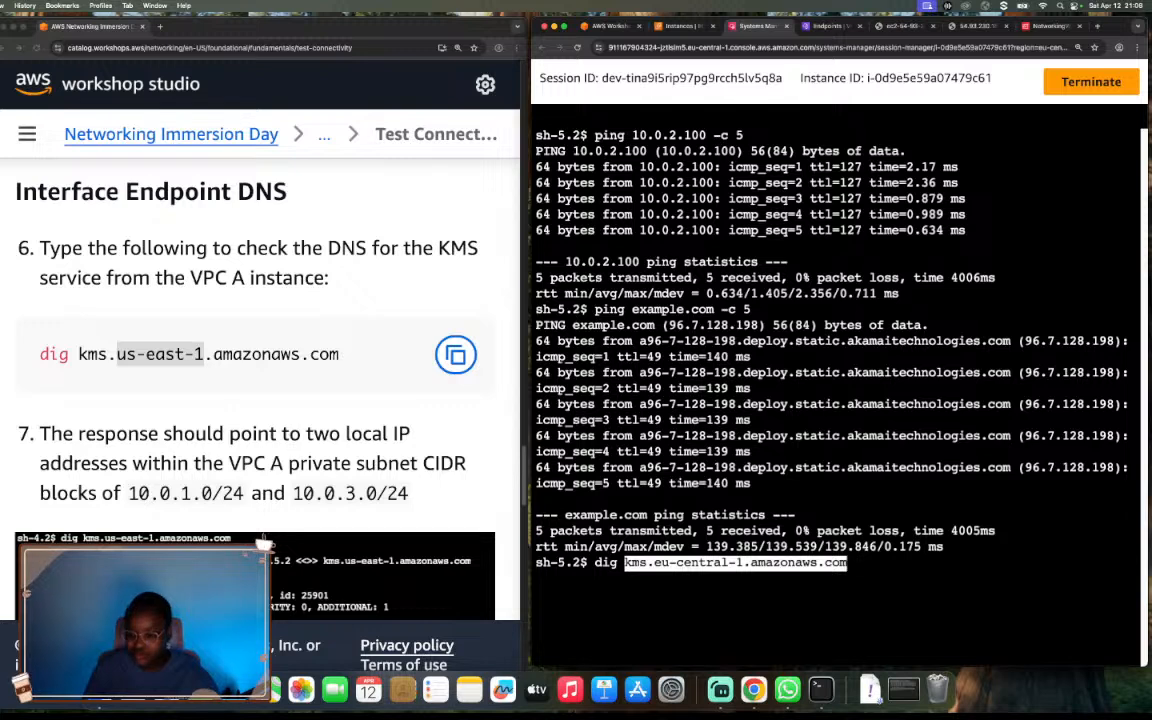
key(Return)
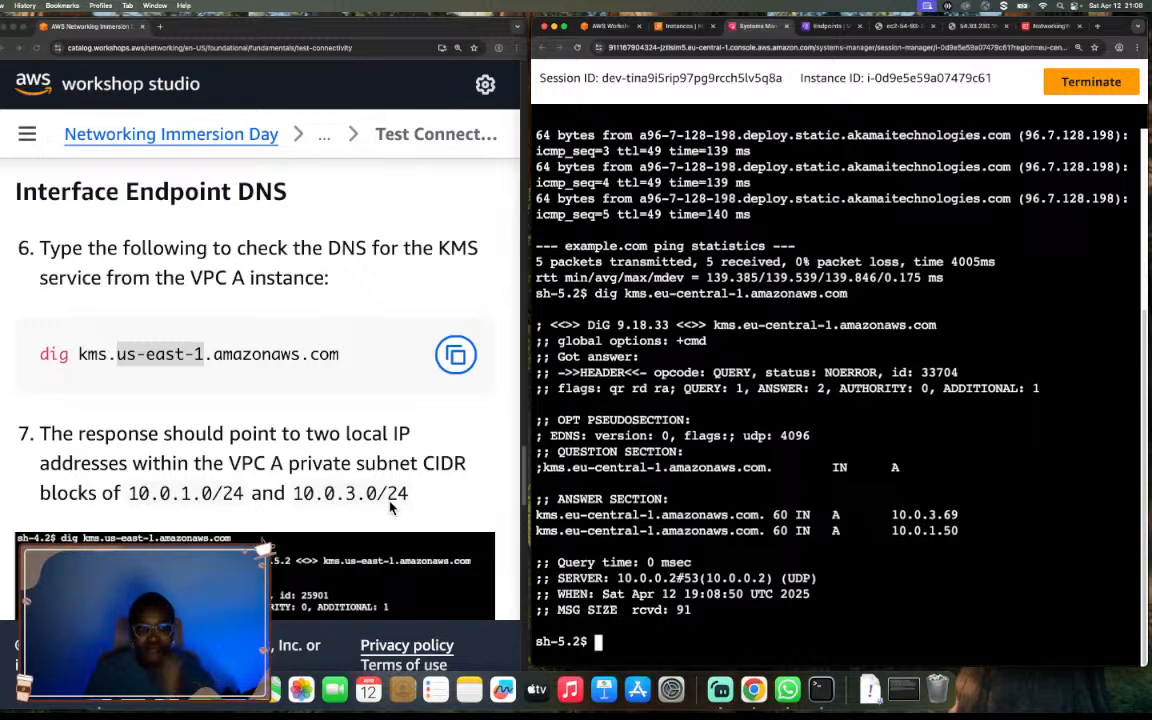
Compare the IP addresses in the dig answer with the guide's sample response and expected VPC A private subnet CIDR blocks.
scroll(390, 508, down, 1)
scroll(390, 508, down, 5)
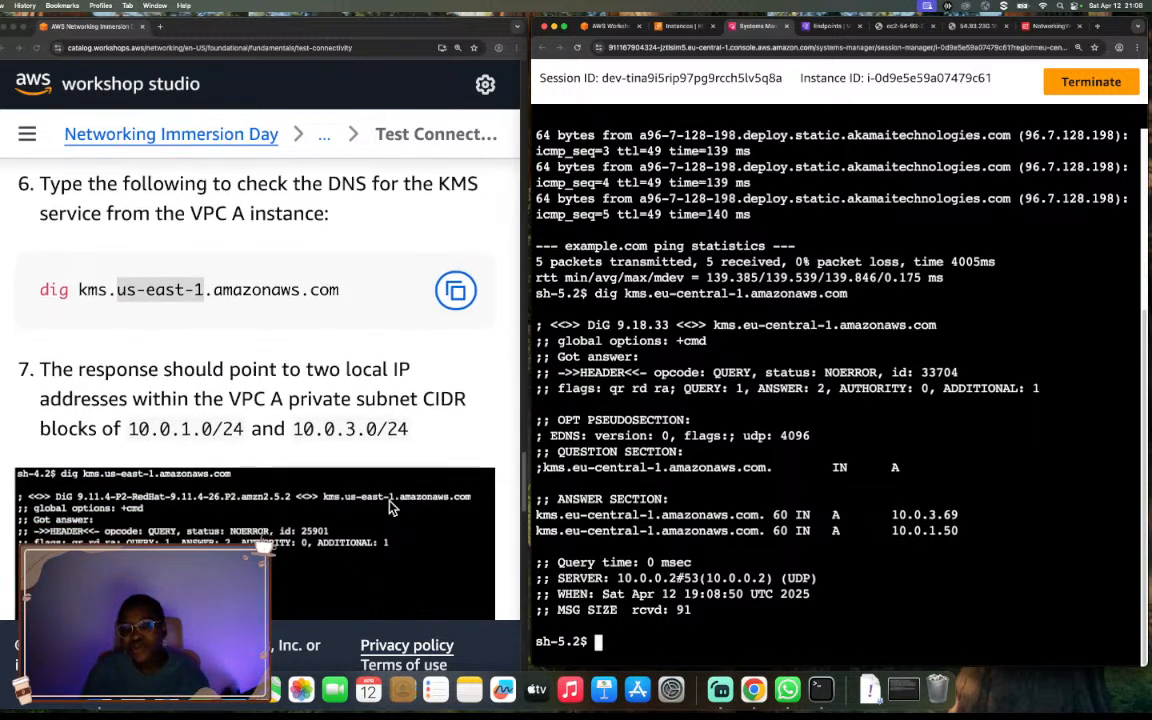
scroll(390, 508, down, 6)
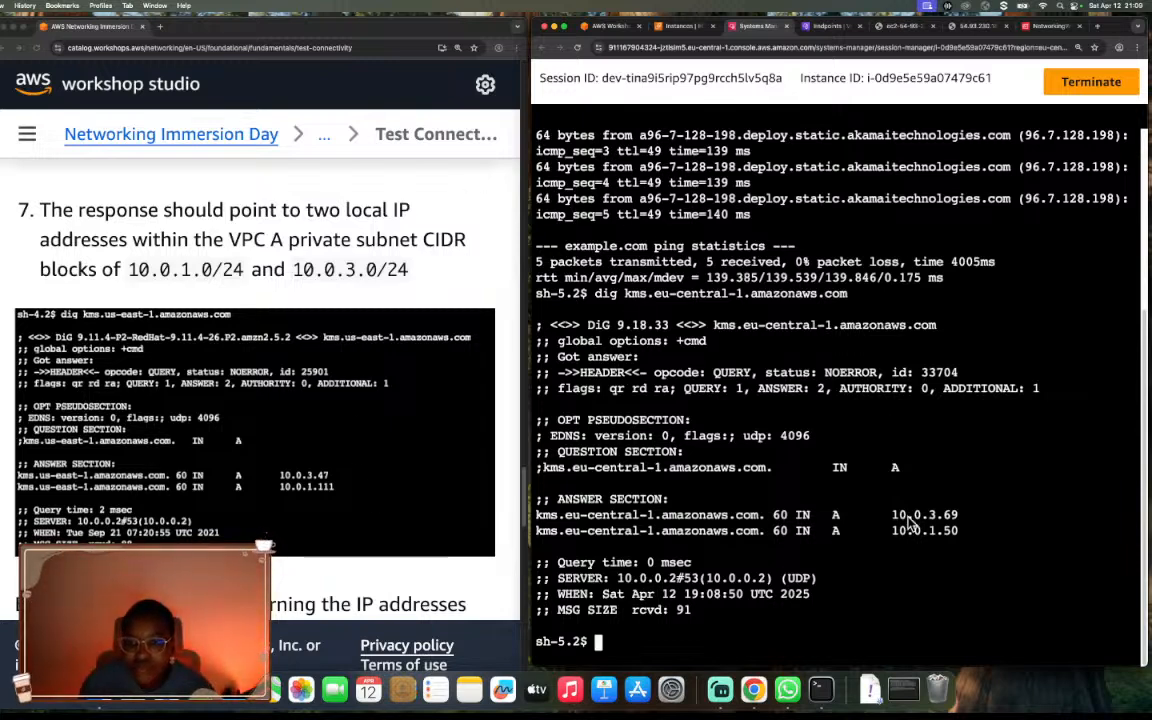
Examine the dig answer section, matching the KMS hostname to the two private IP addresses returned for it.
drag(893, 516, 959, 532)
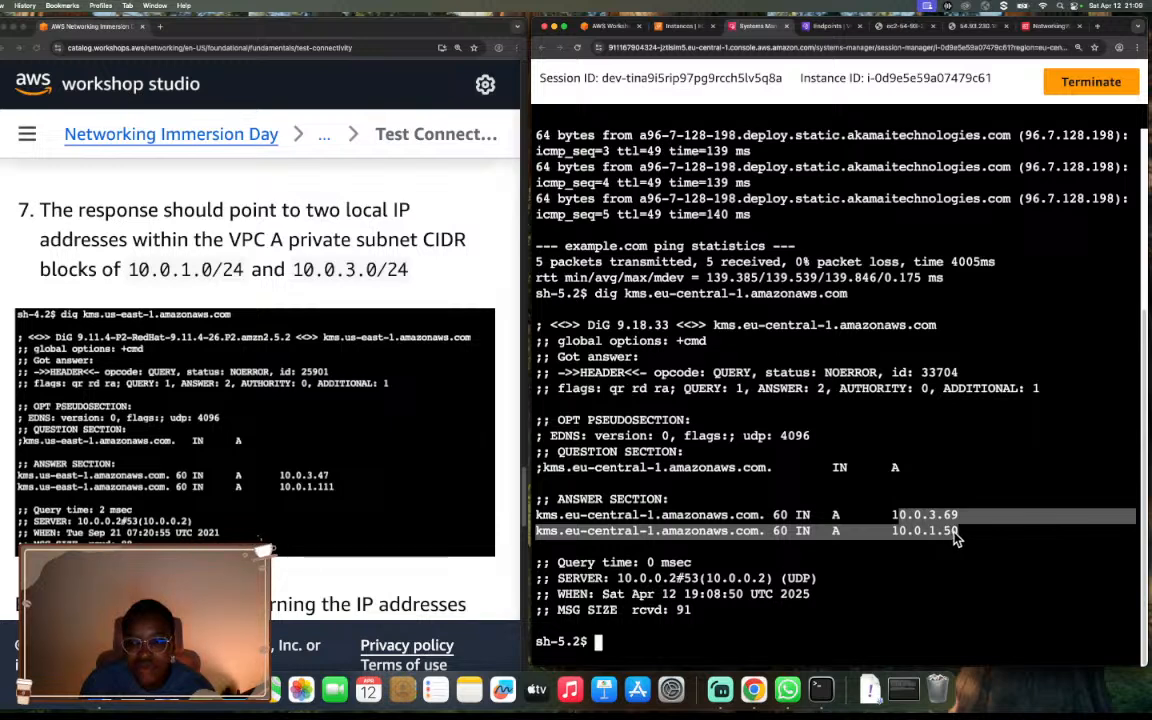
click(963, 533)
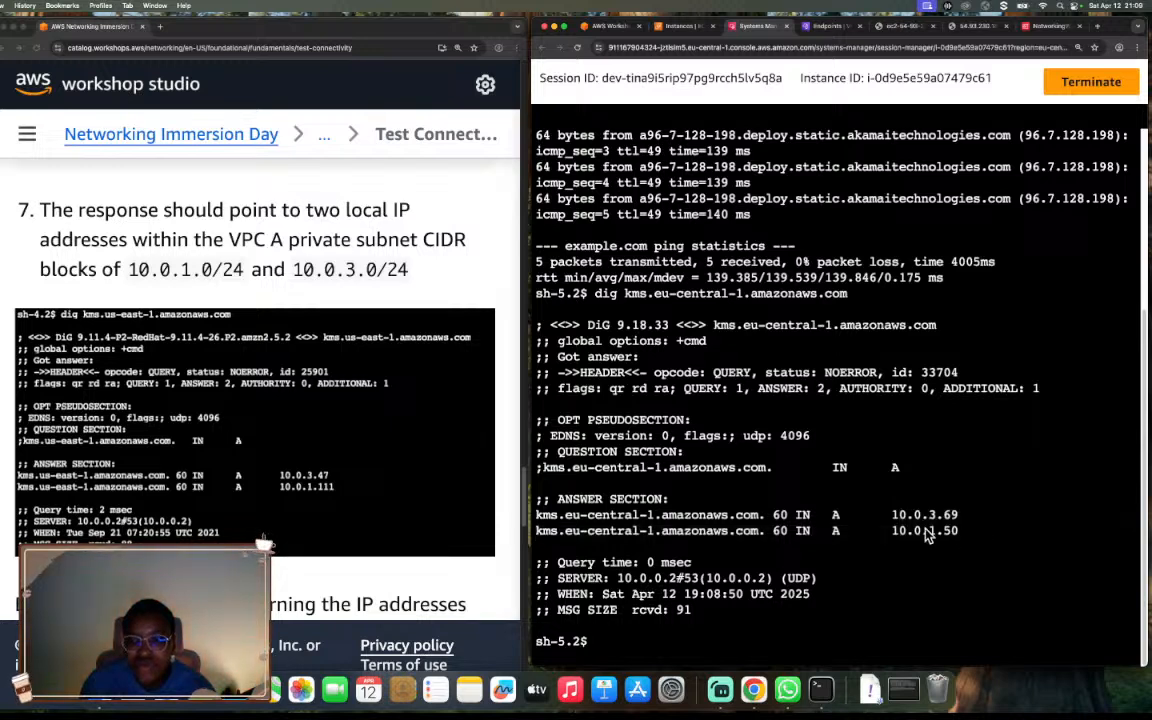
drag(963, 535, 531, 517)
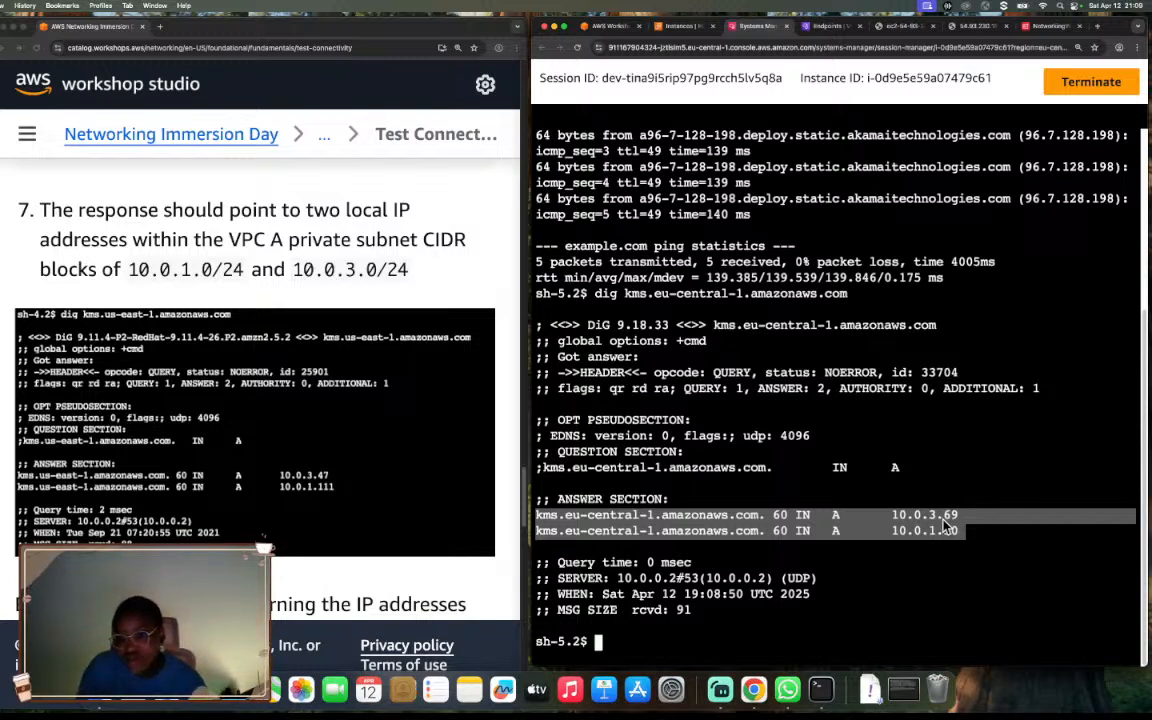
click(824, 525)
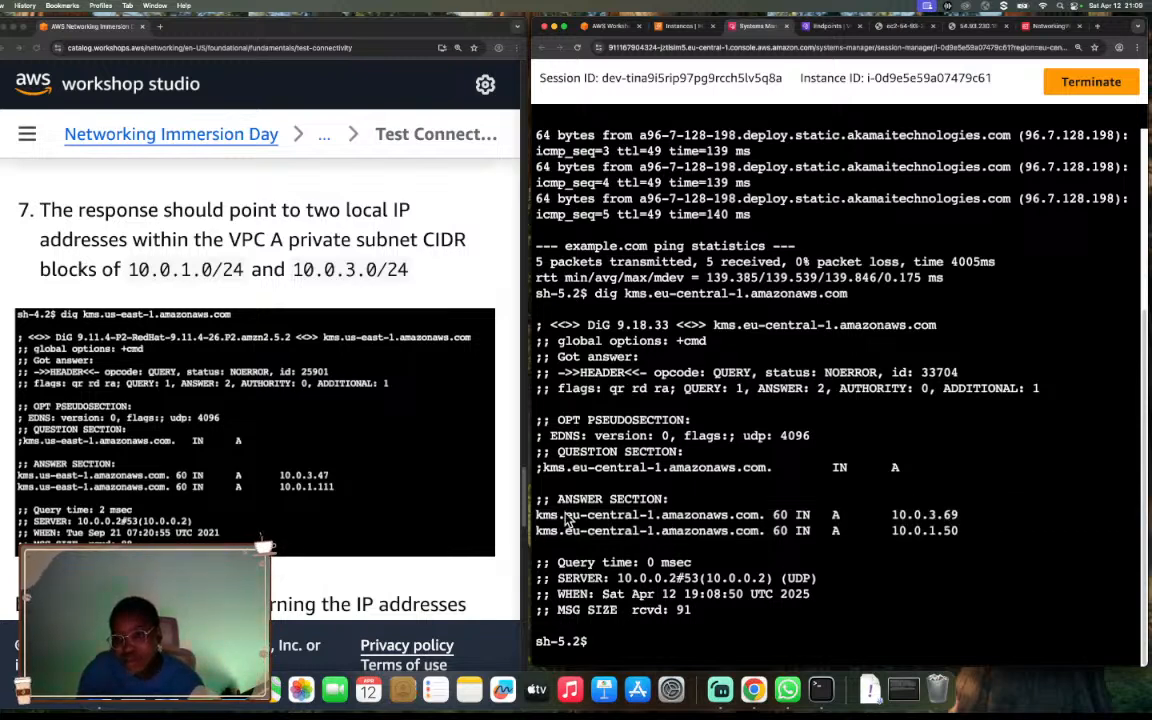
drag(536, 514, 762, 522)
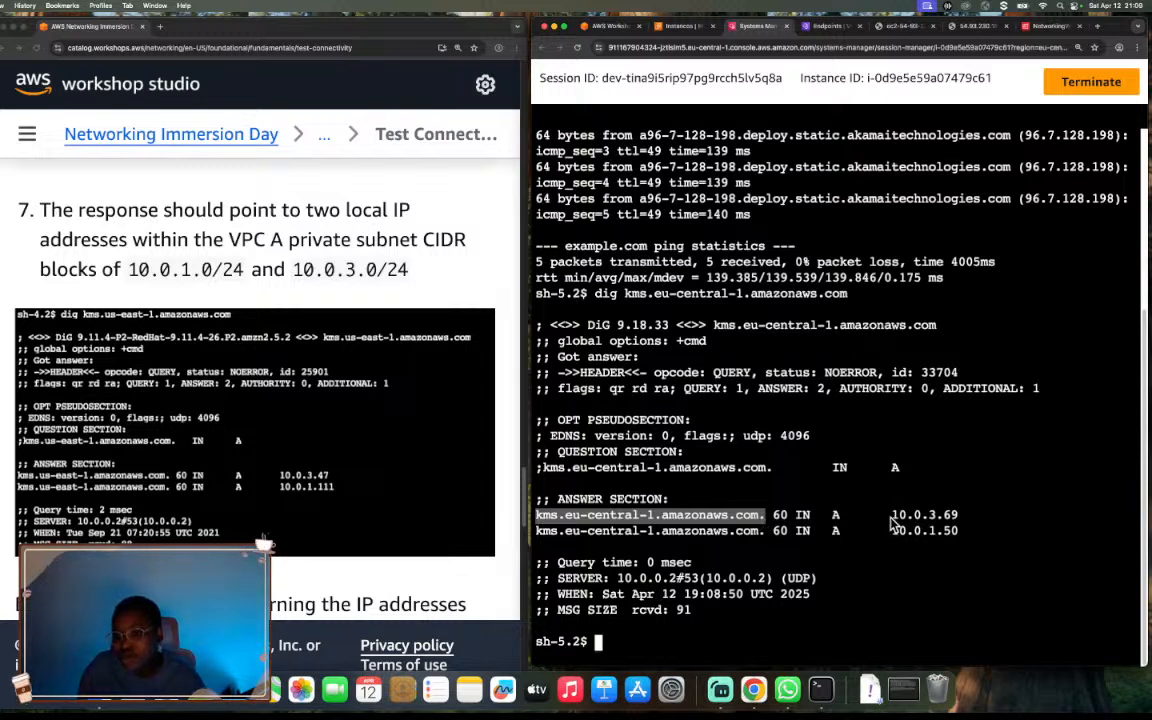
drag(897, 516, 959, 519)
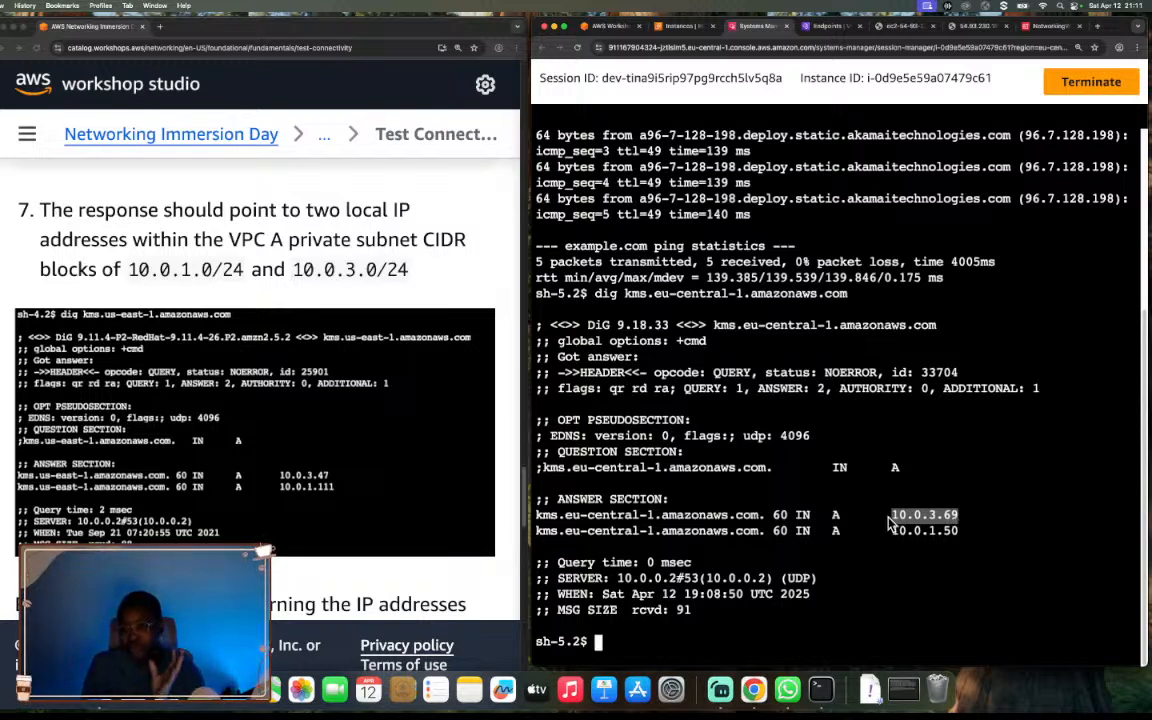
drag(893, 515, 957, 518)
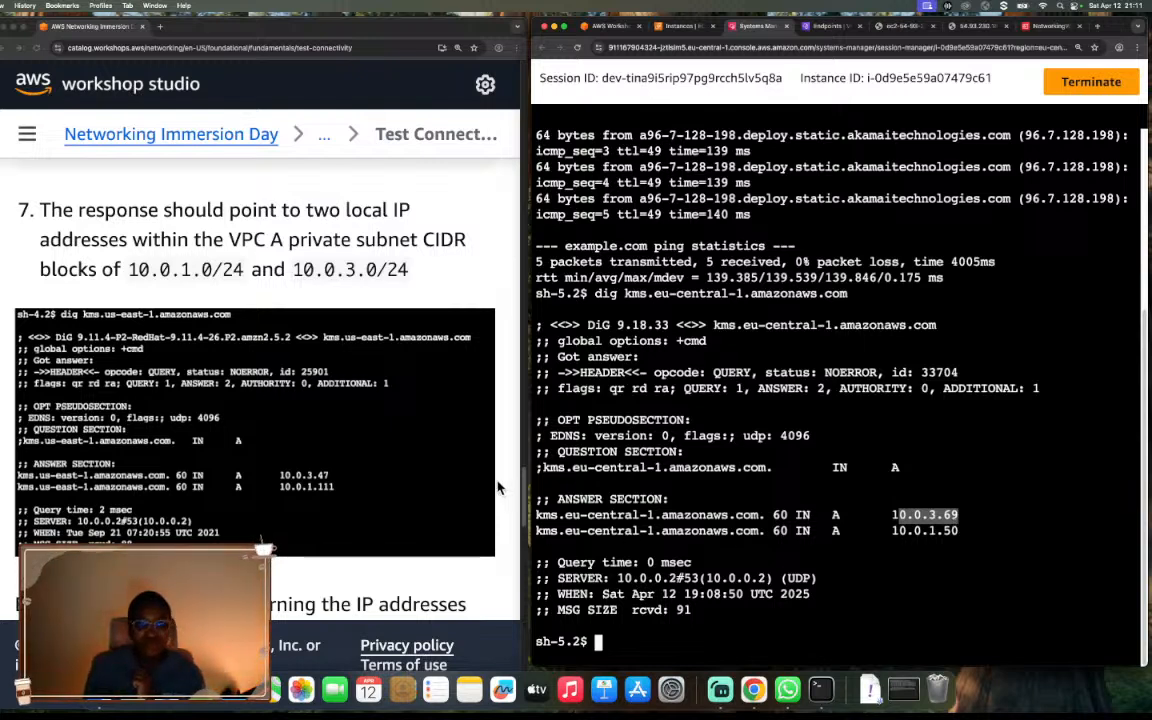
Read the guide's explanation and diagram of how VPC A traffic reaches AWS KMS through the interface endpoint.
scroll(500, 487, down, 2)
scroll(500, 487, down, 2)
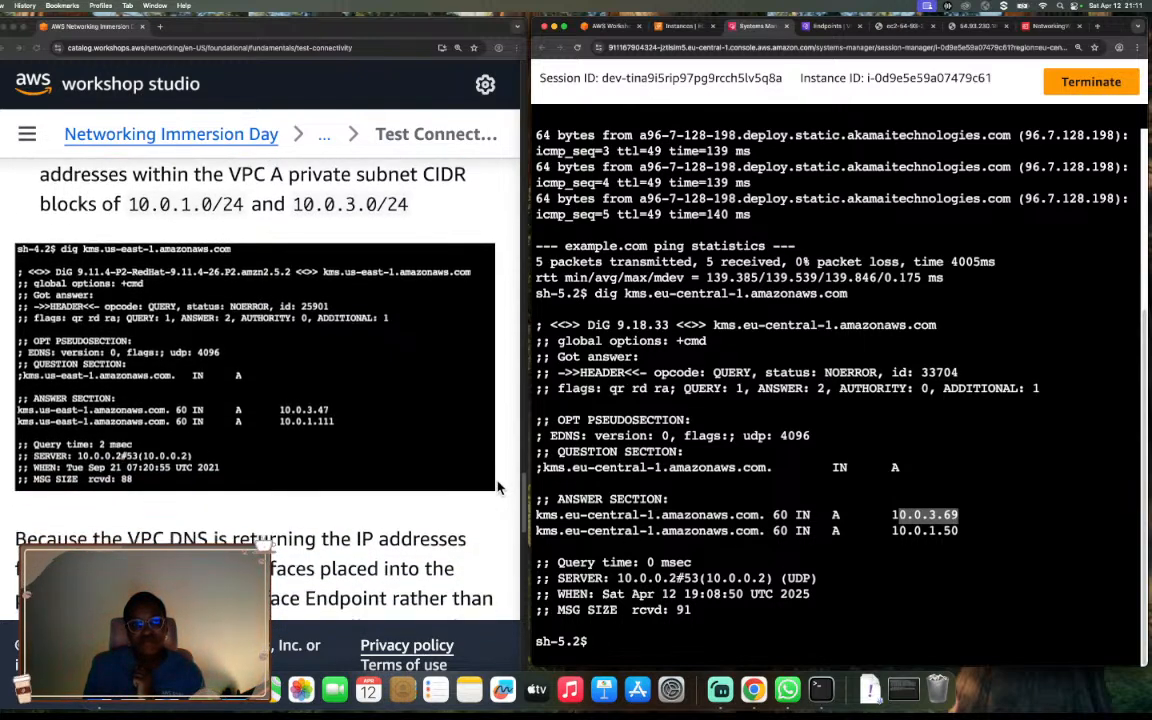
scroll(500, 487, down, 3)
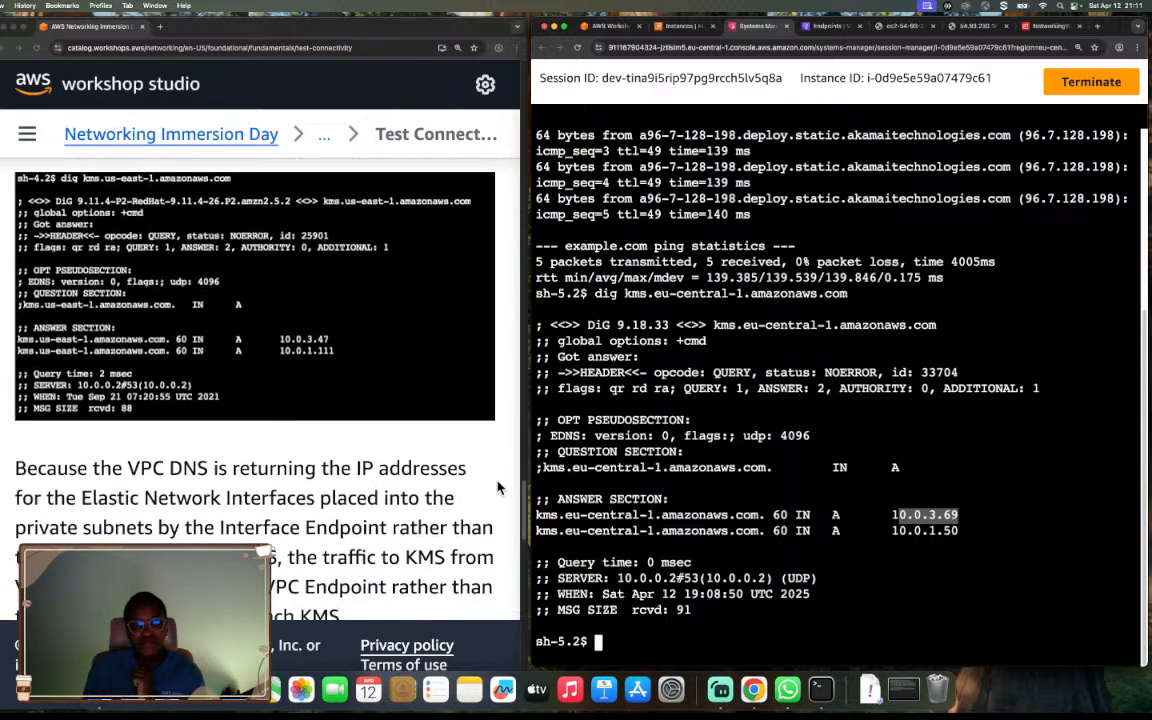
scroll(500, 487, down, 4)
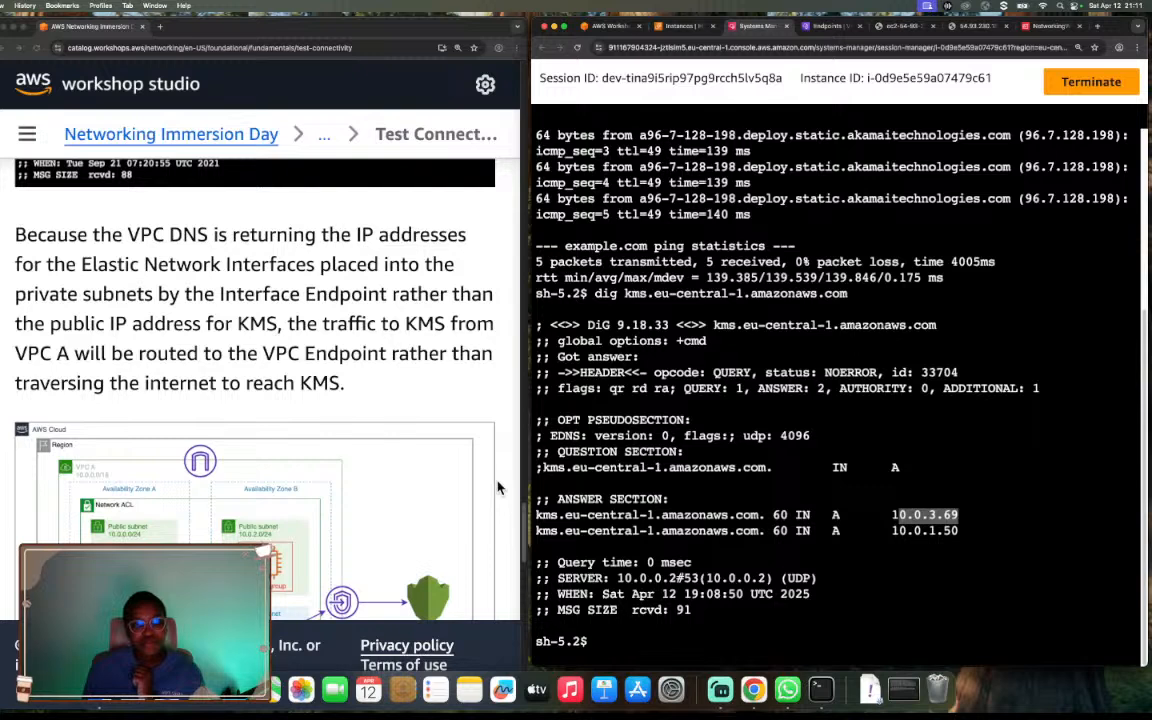
scroll(500, 487, down, 1)
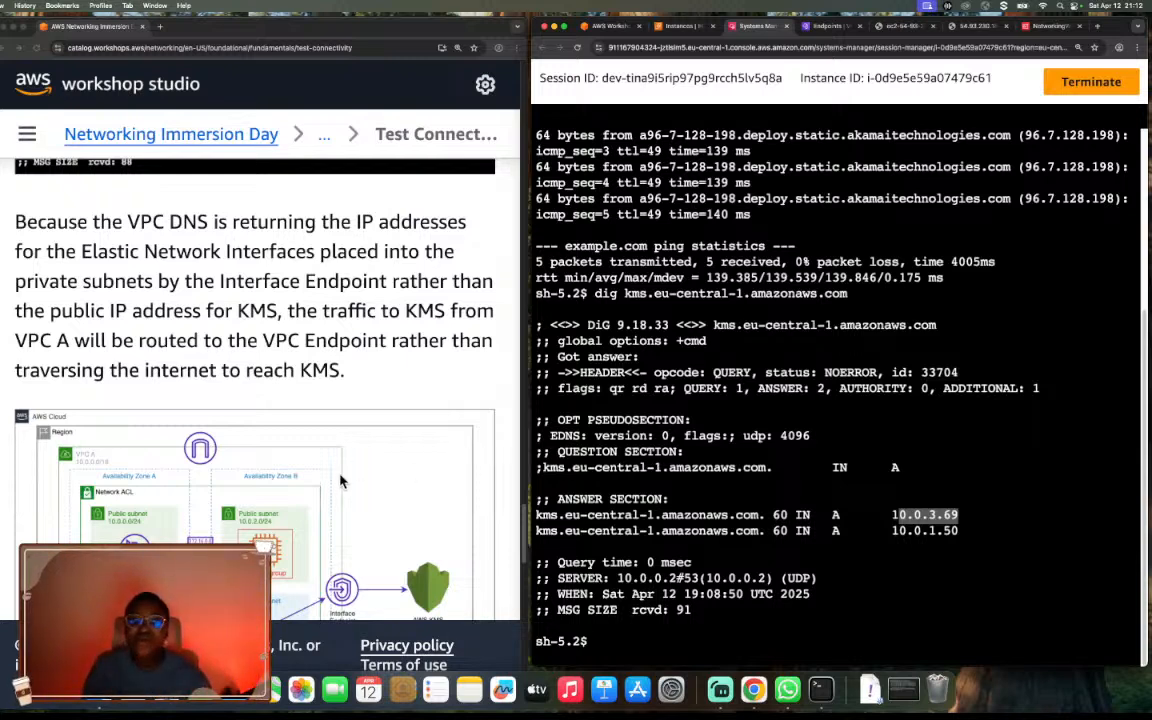
scroll(342, 481, down, 5)
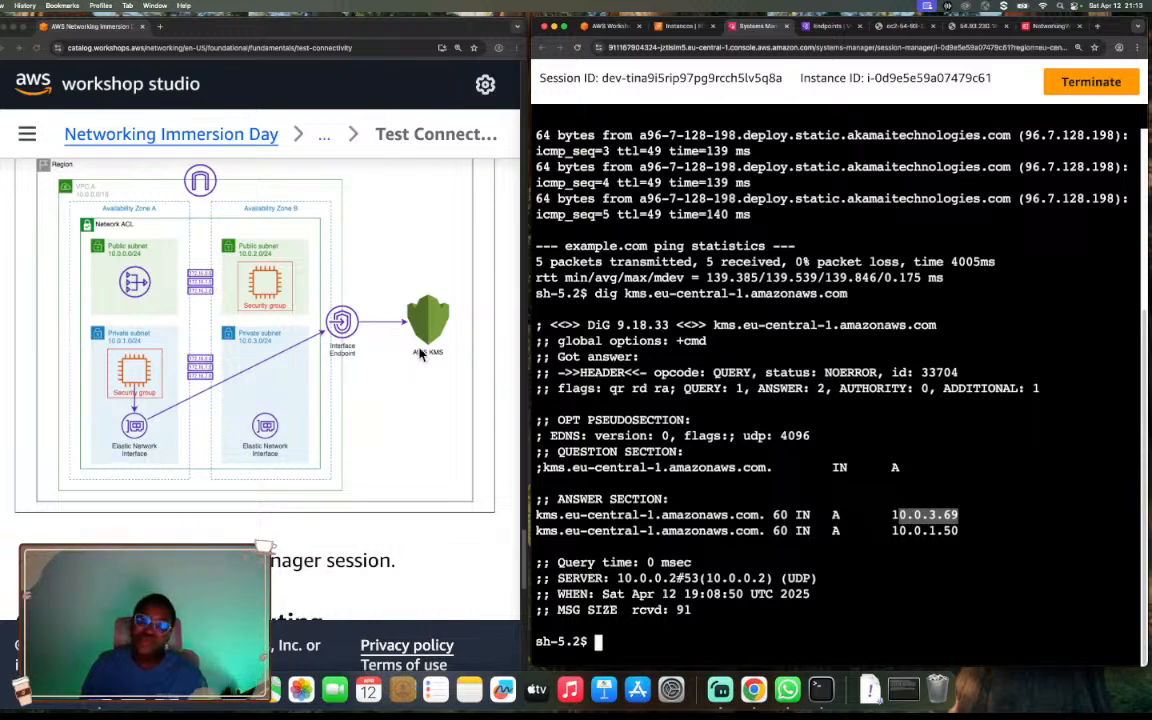
scroll(495, 352, down, 1)
scroll(495, 352, down, 1)
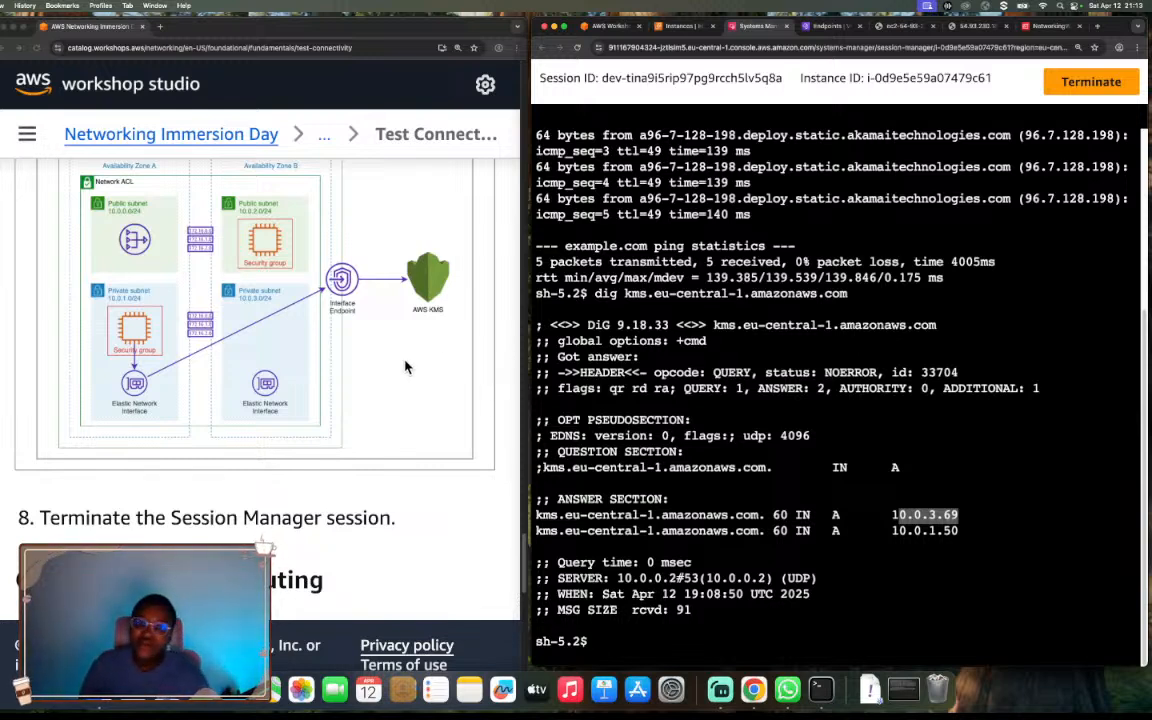
scroll(276, 285, down, 3)
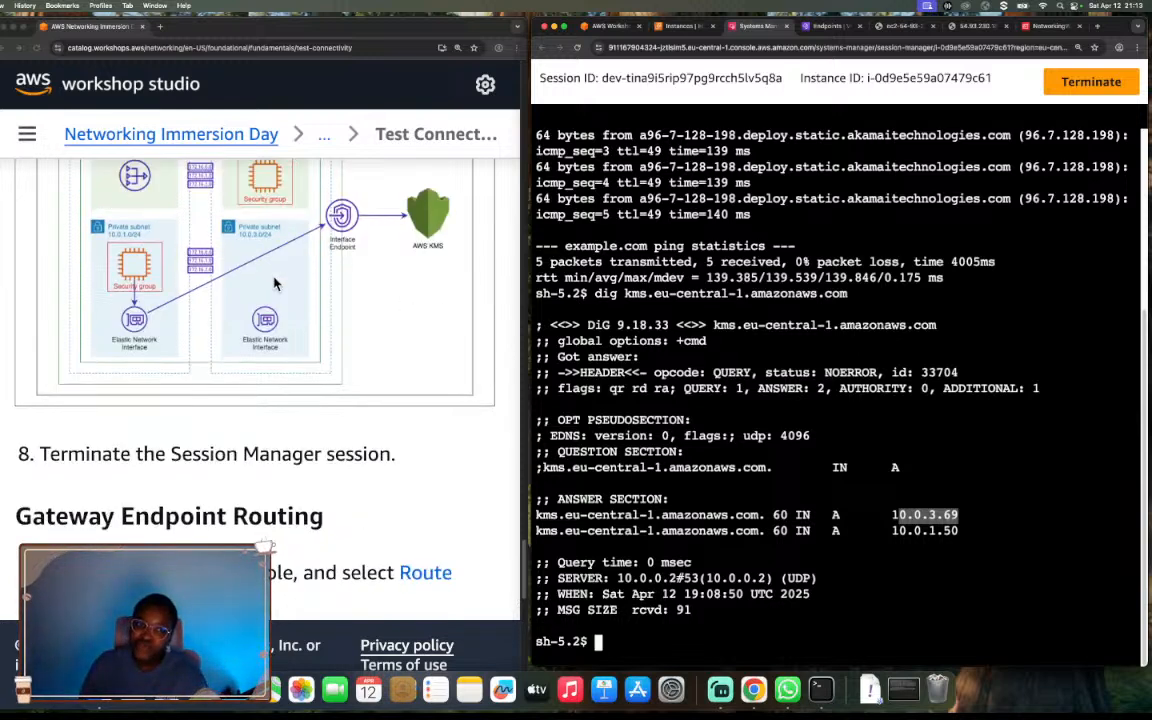
scroll(276, 285, up, 5)
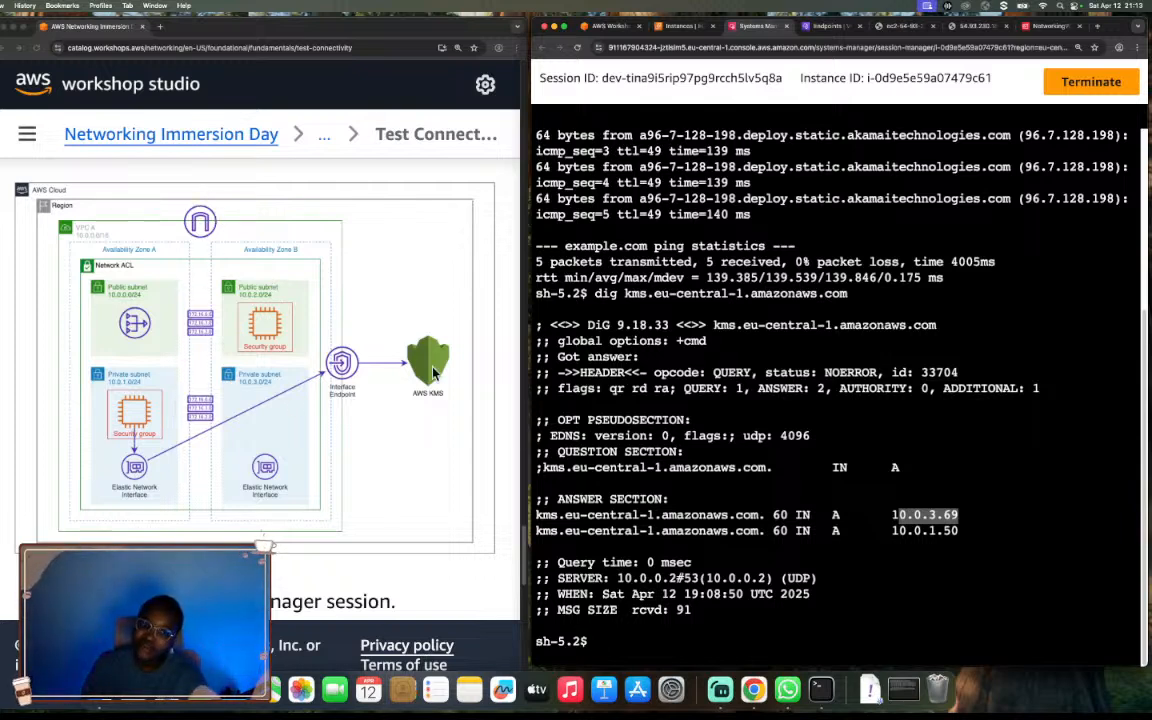
scroll(482, 418, down, 3)
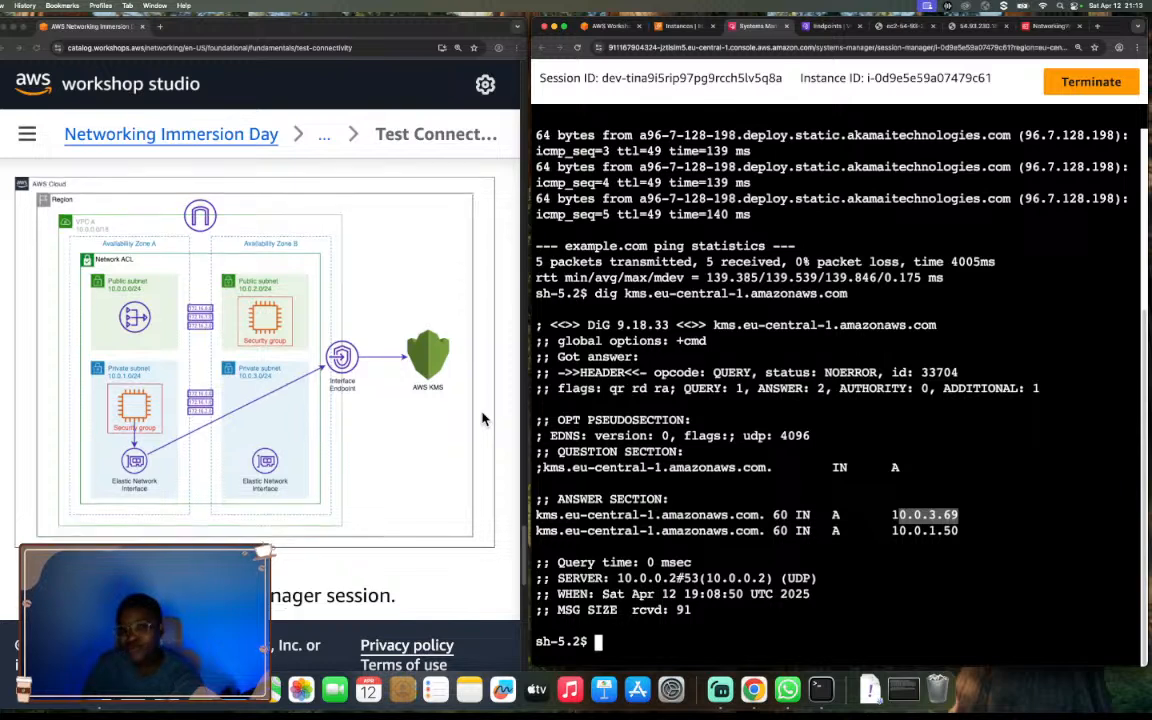
Terminate the private server's Session Manager session as directed in step 8 of the guide.
scroll(482, 418, down, 4)
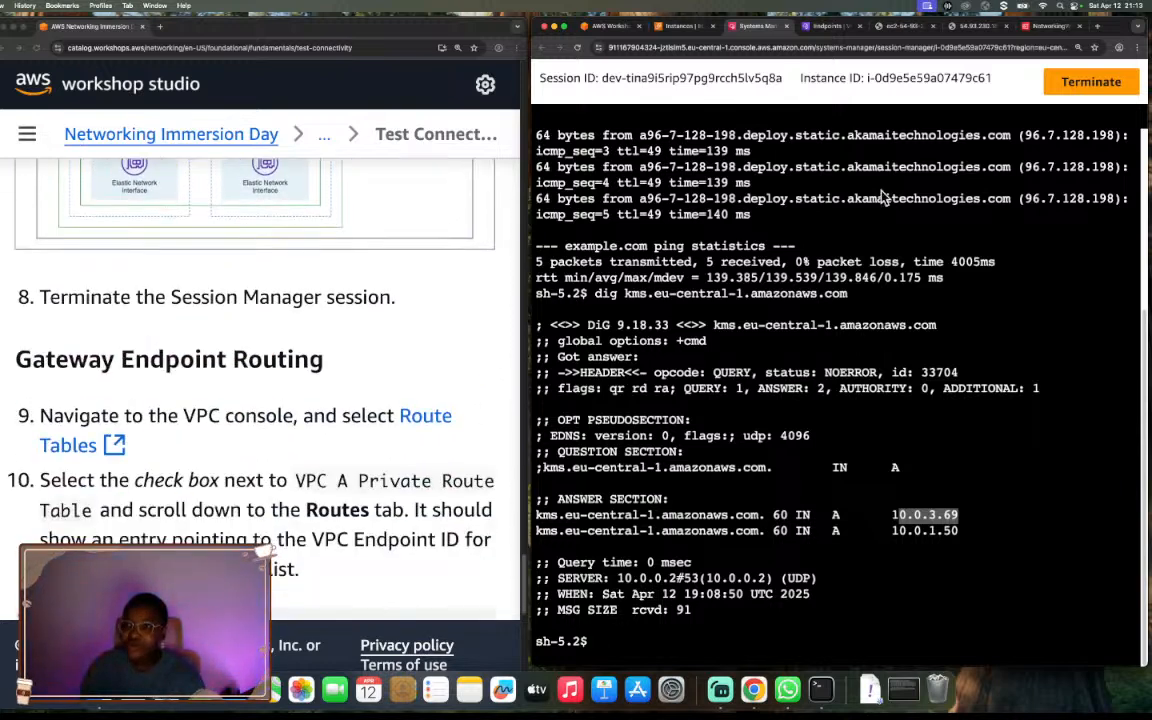
click(1087, 81)
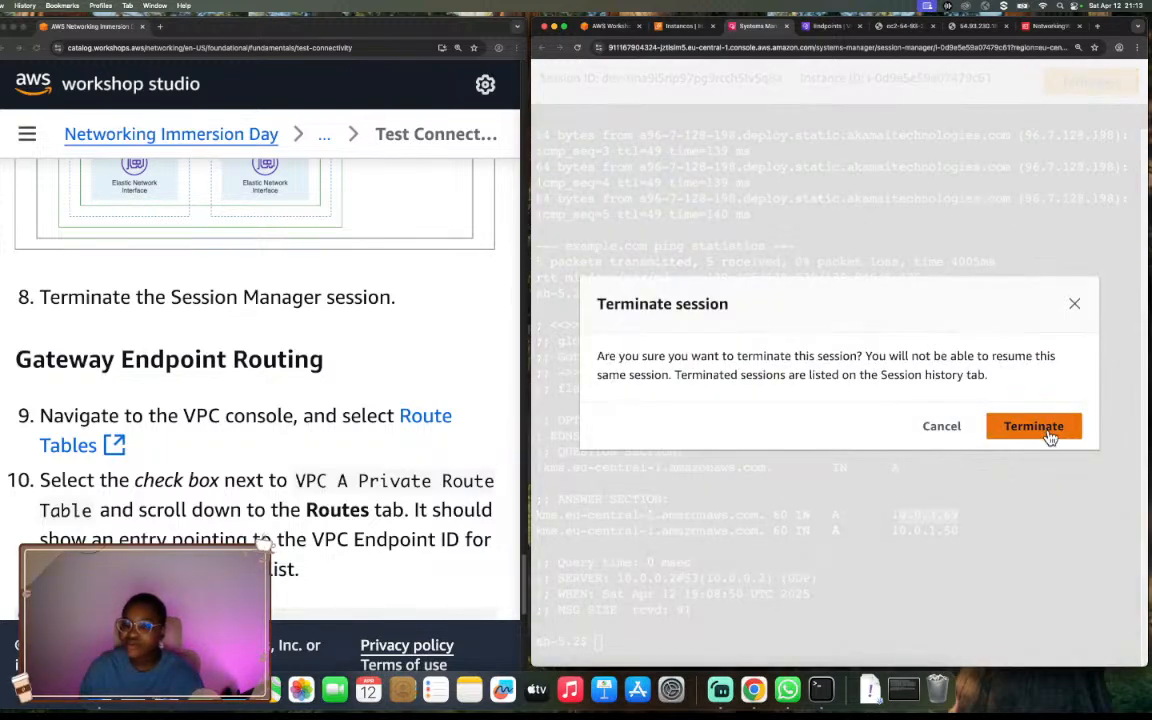
click(1049, 433)
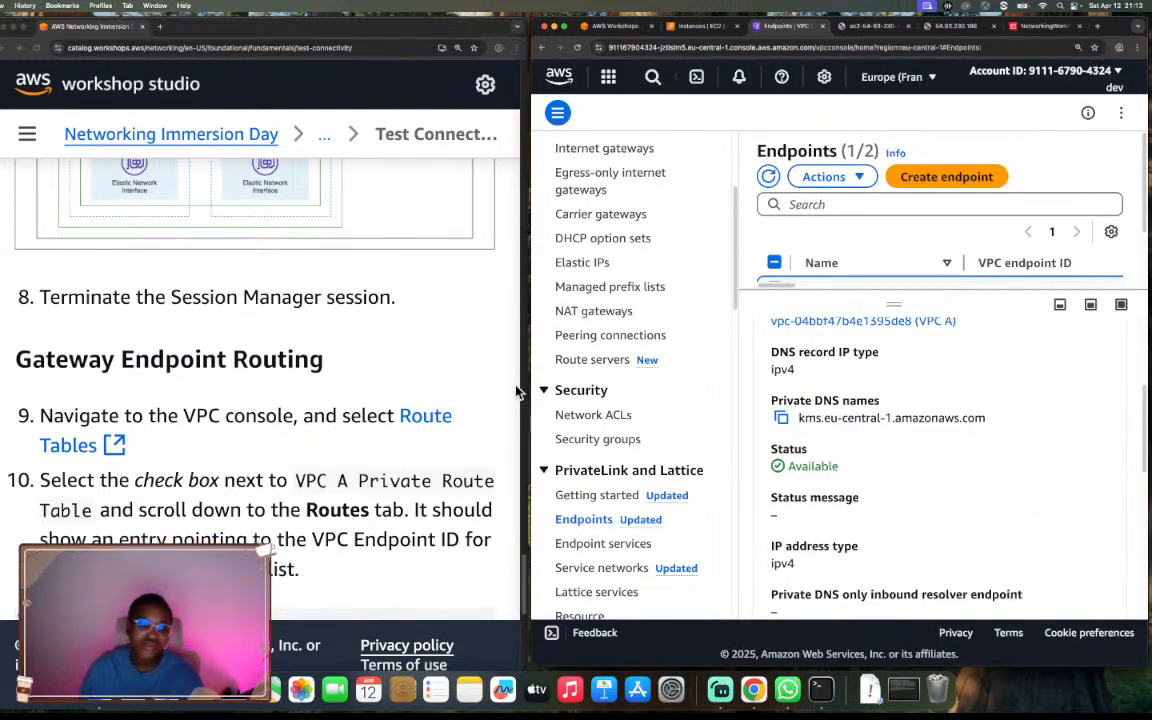
Shrink the endpoint details, review the guide's Gateway Endpoint Routing steps, and open the VPC route tables list.
drag(892, 292, 893, 384)
scroll(355, 457, down, 1)
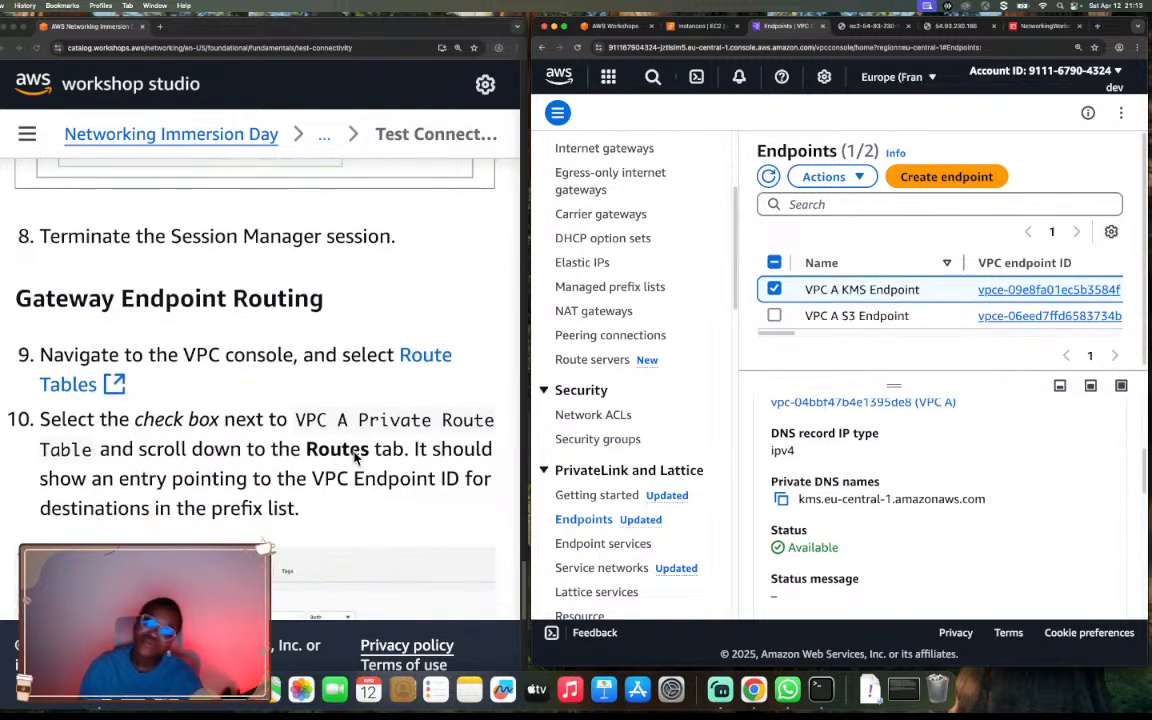
scroll(355, 457, down, 1)
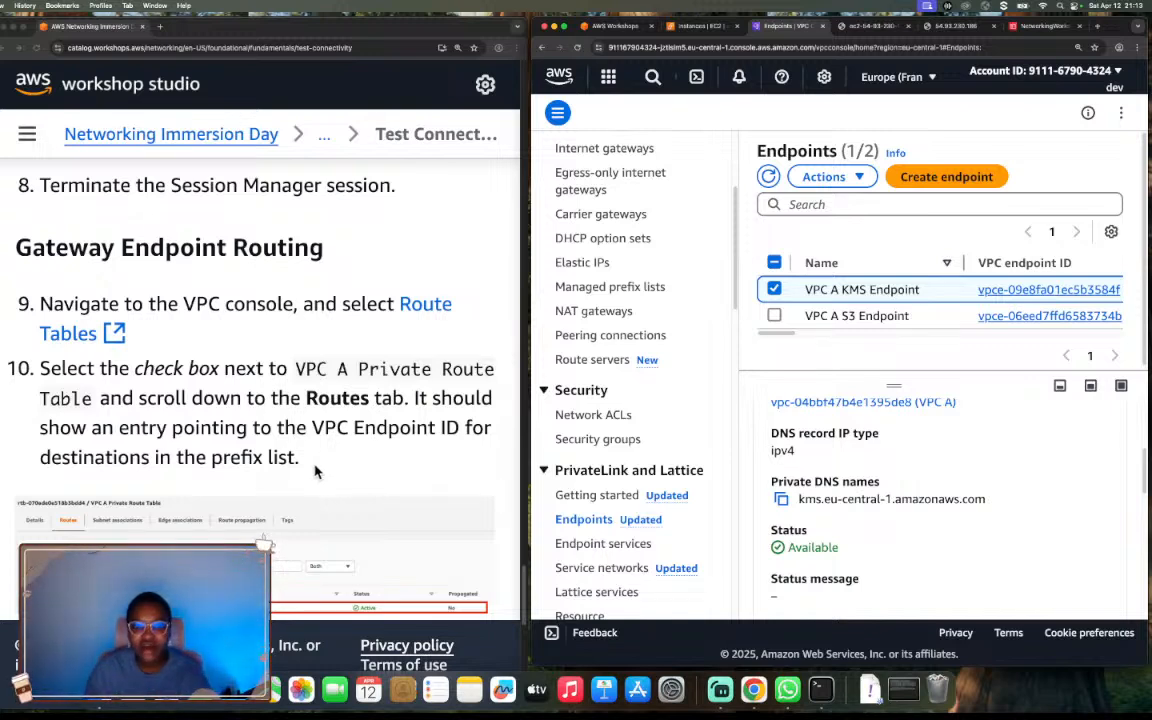
scroll(315, 470, down, 4)
scroll(315, 470, up, 2)
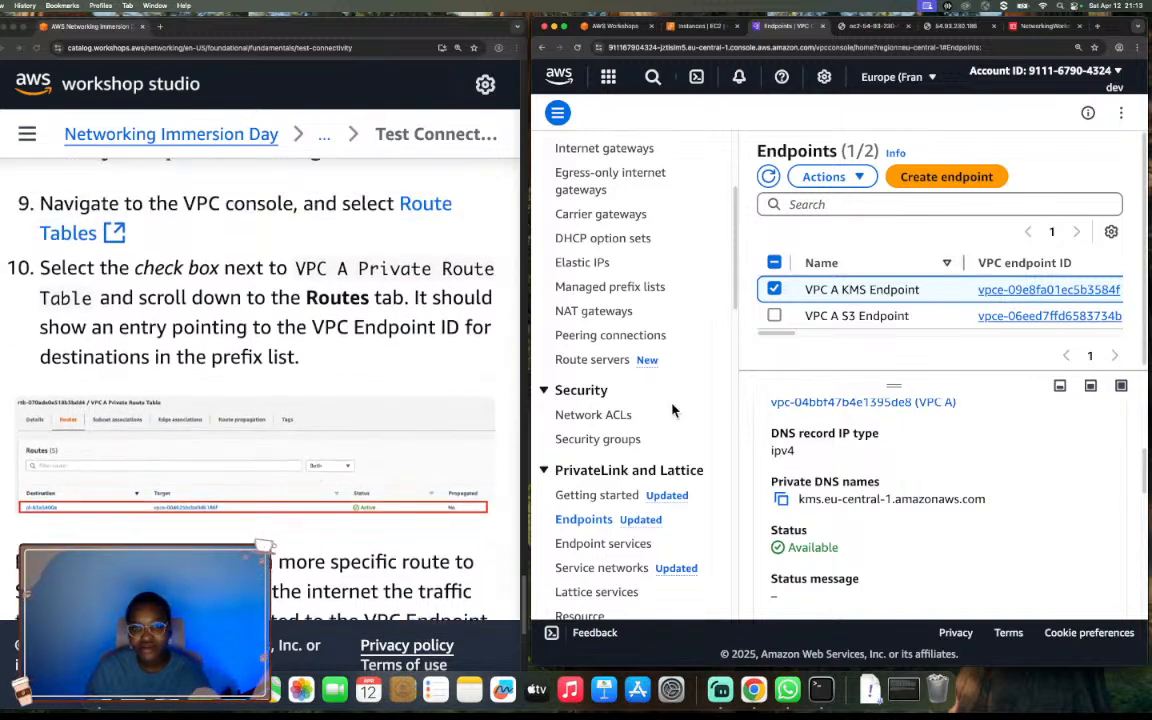
scroll(645, 469, down, 3)
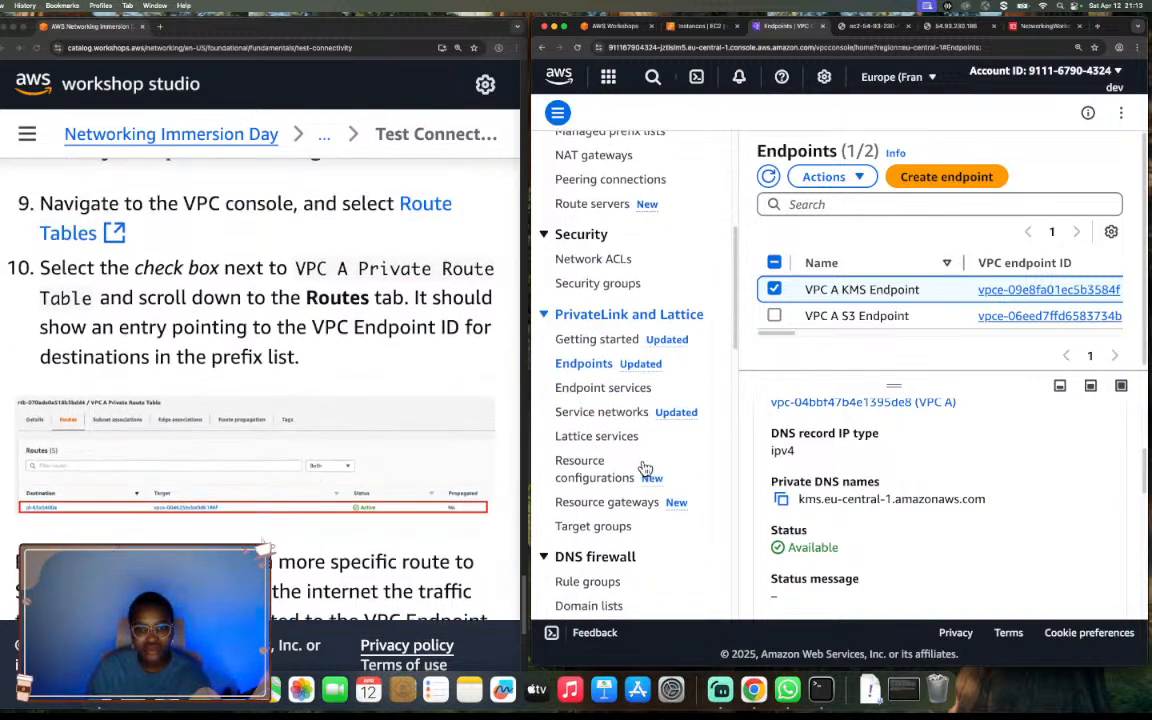
scroll(645, 467, down, 4)
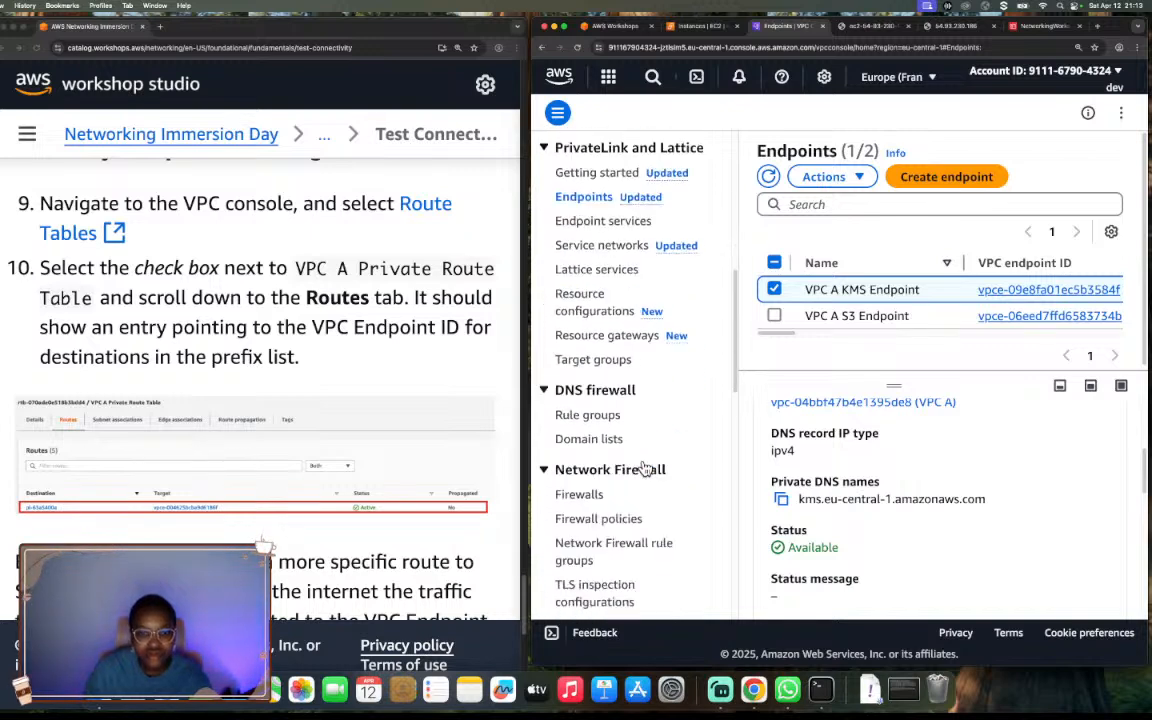
scroll(645, 467, down, 12)
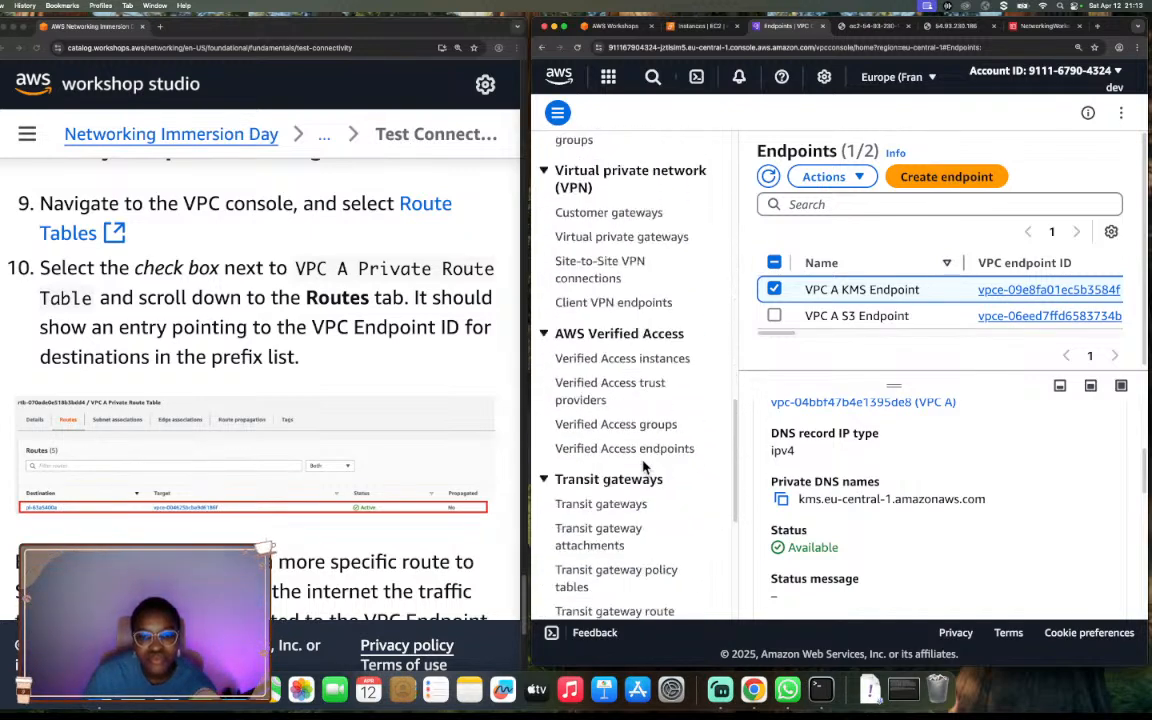
scroll(645, 465, up, 20)
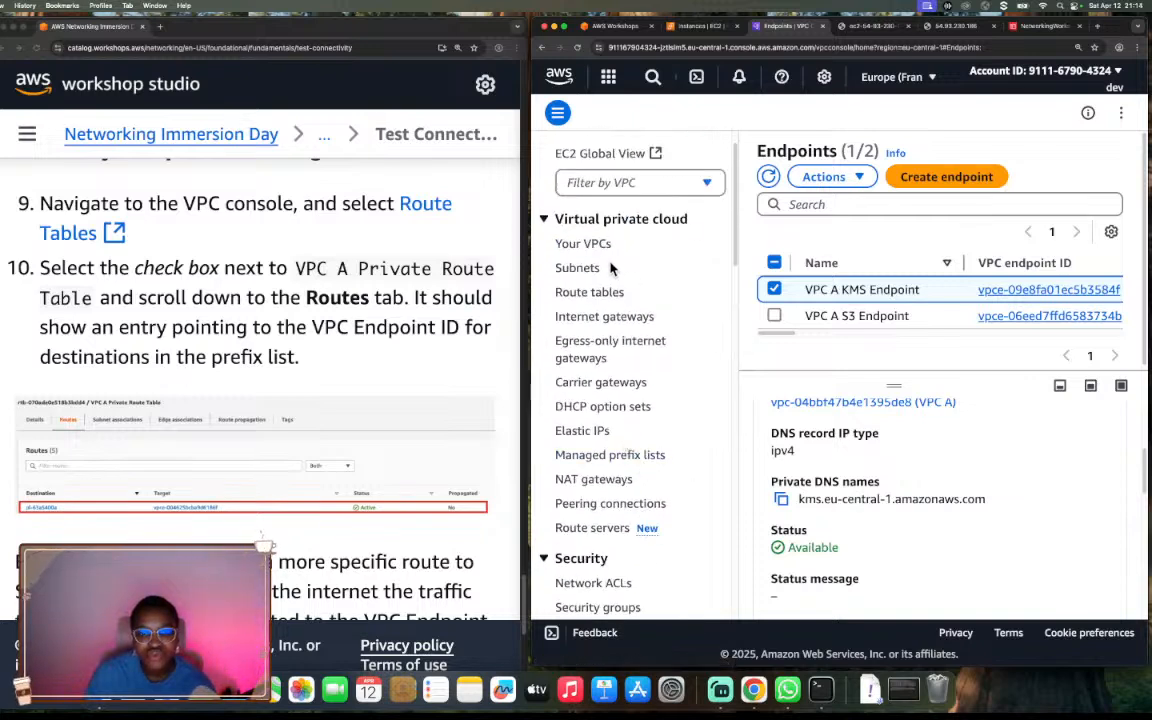
click(580, 291)
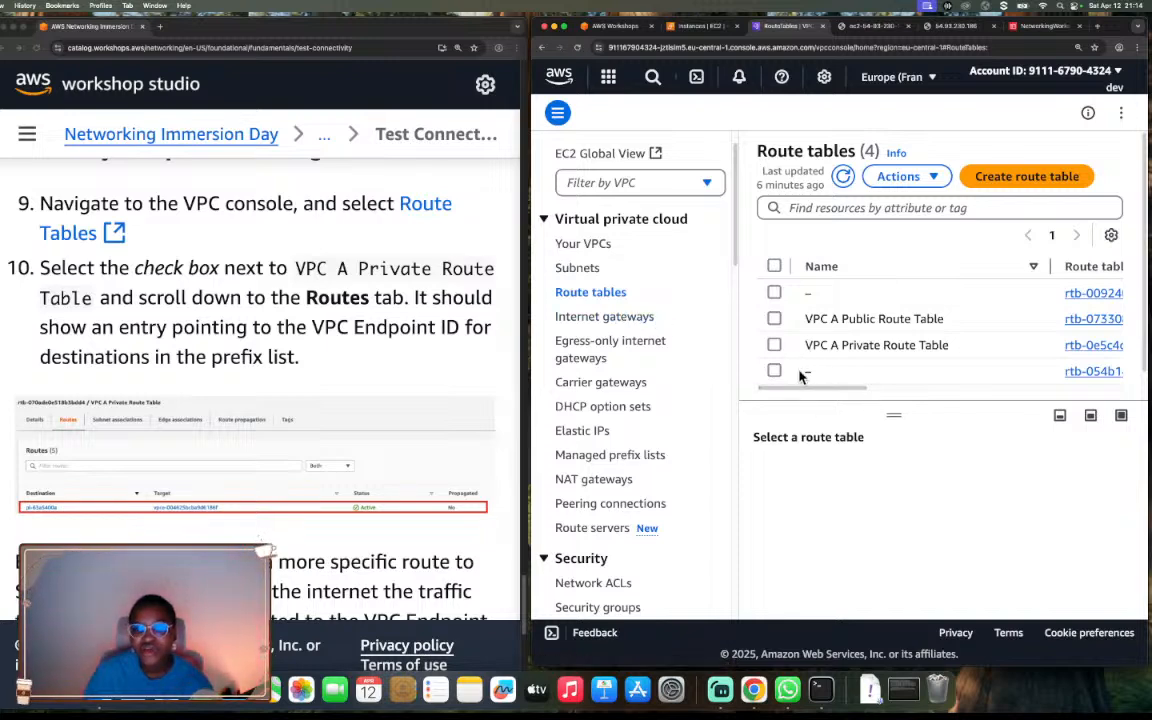
Select the VPC A Private Route Table, enlarge its details, and display its routes.
click(774, 345)
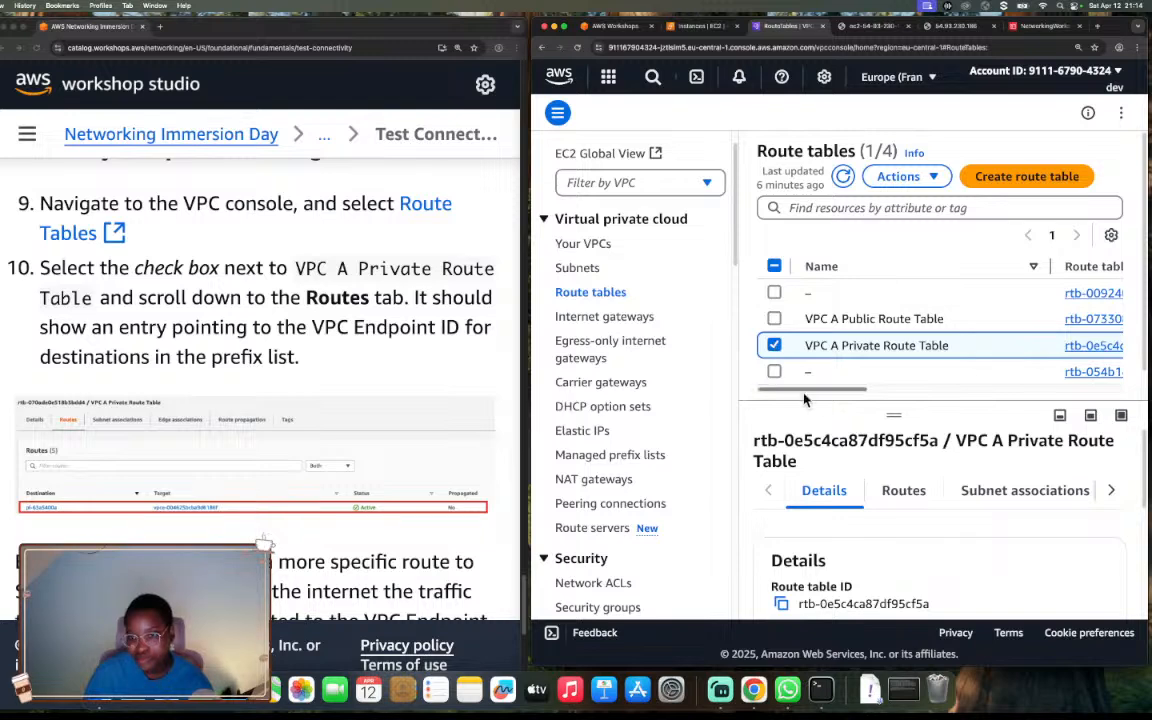
scroll(808, 402, down, 1)
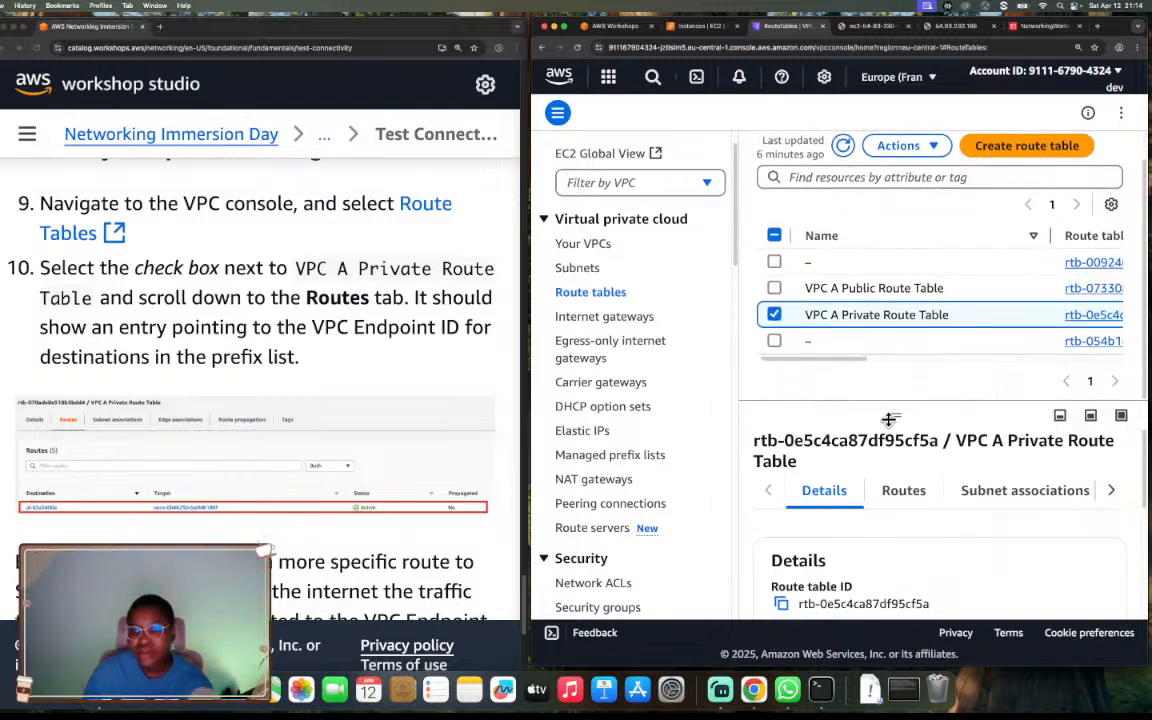
drag(888, 414, 906, 300)
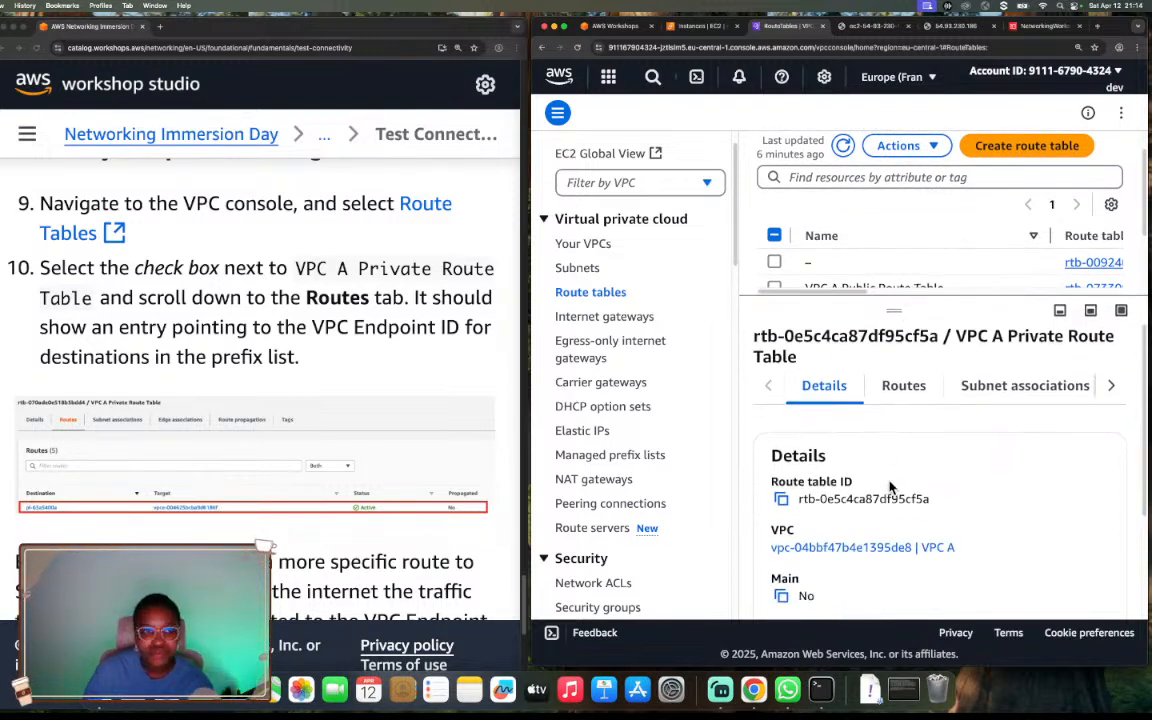
scroll(866, 440, down, 2)
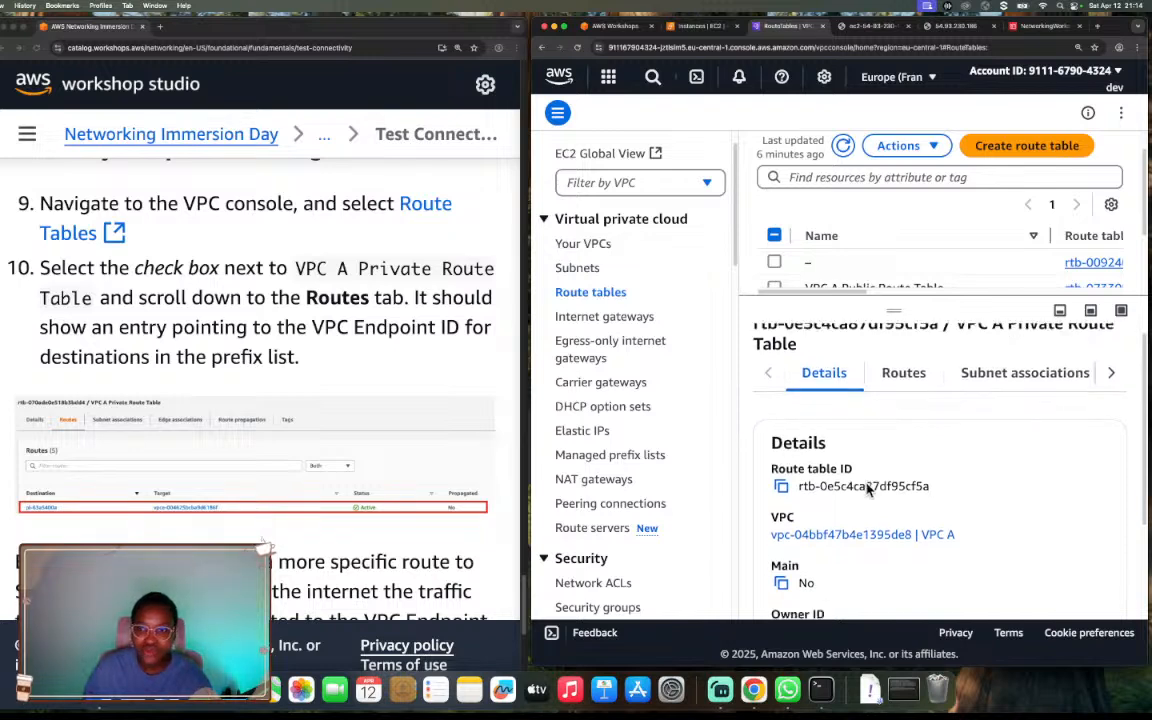
click(900, 369)
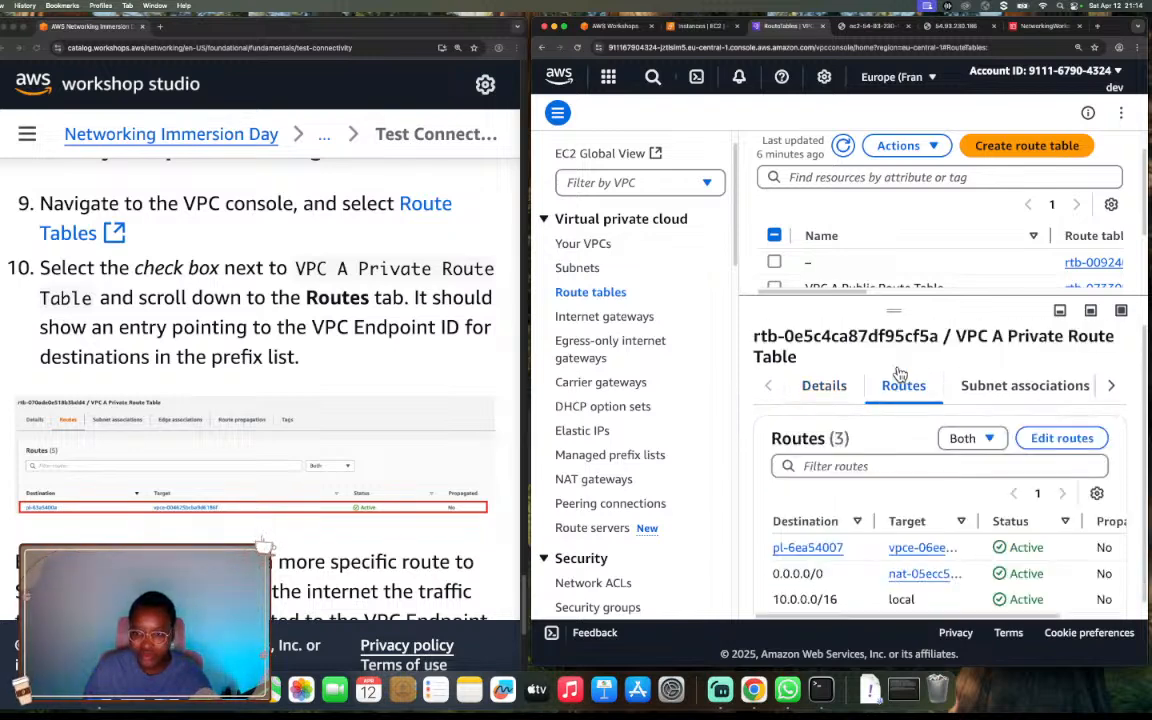
Widen the routes' Target column to check the full VPC endpoint ID for the prefix list destination.
scroll(893, 453, down, 1)
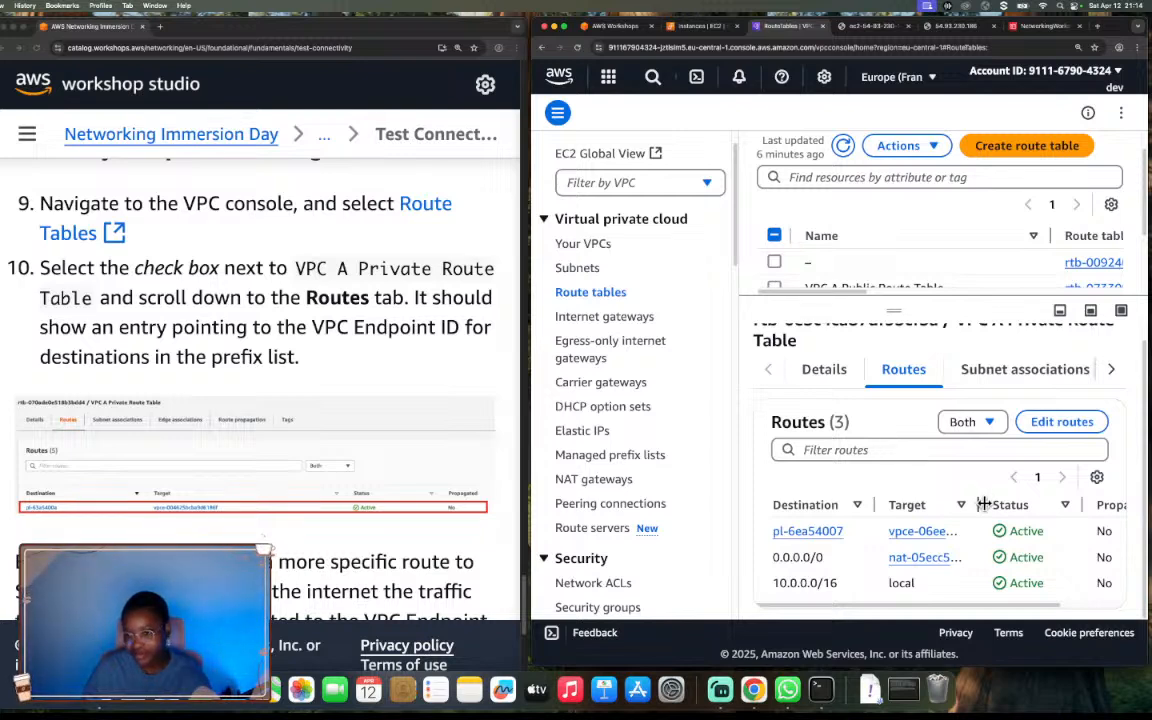
drag(976, 505, 1052, 510)
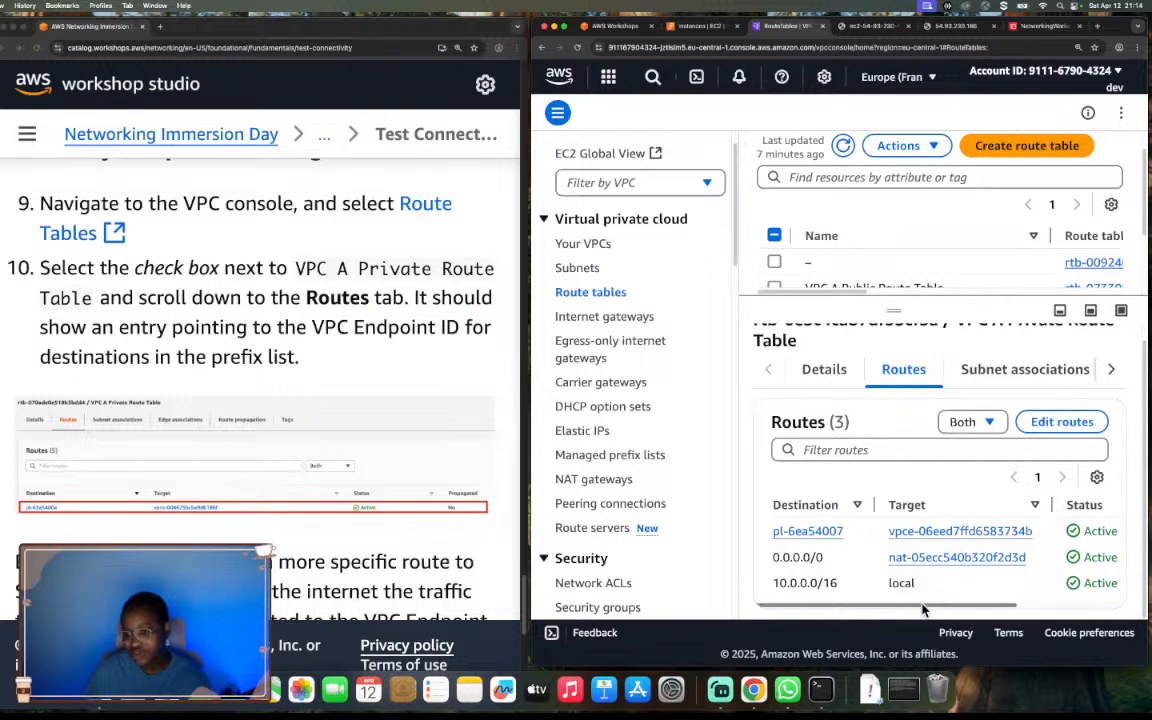
drag(922, 605, 834, 601)
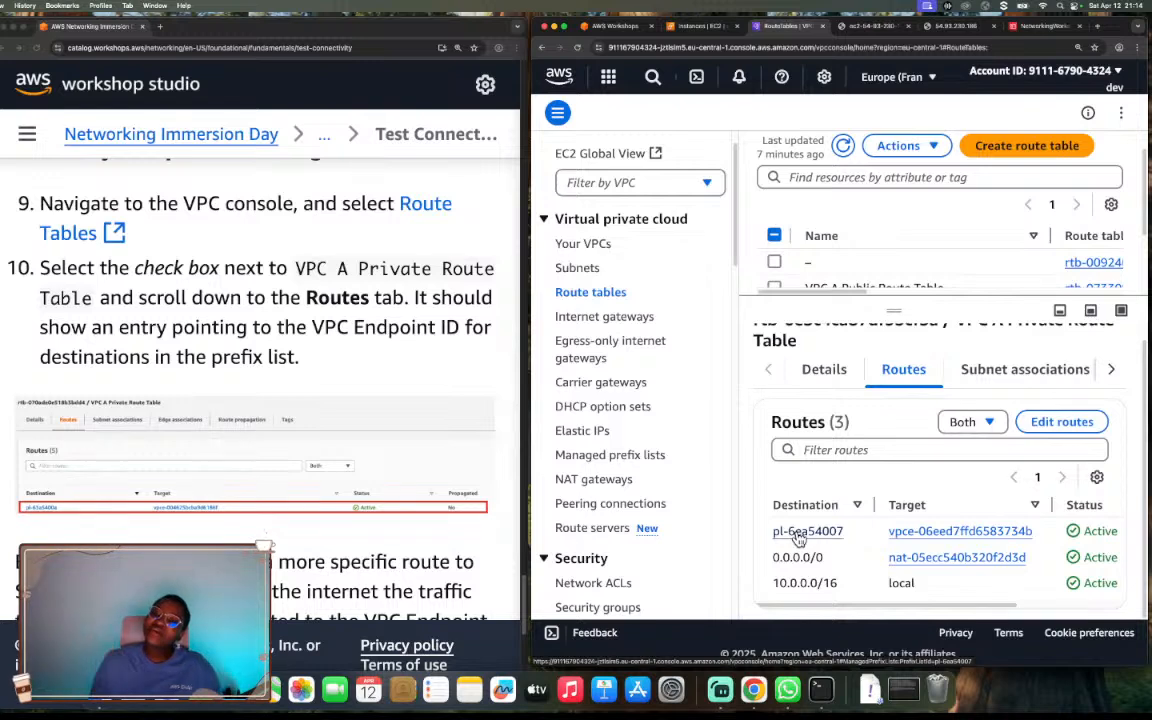
Open the pl-6ea54007 prefix list destination from the private route table's routes in a new browser tab.
drag(776, 583, 838, 592)
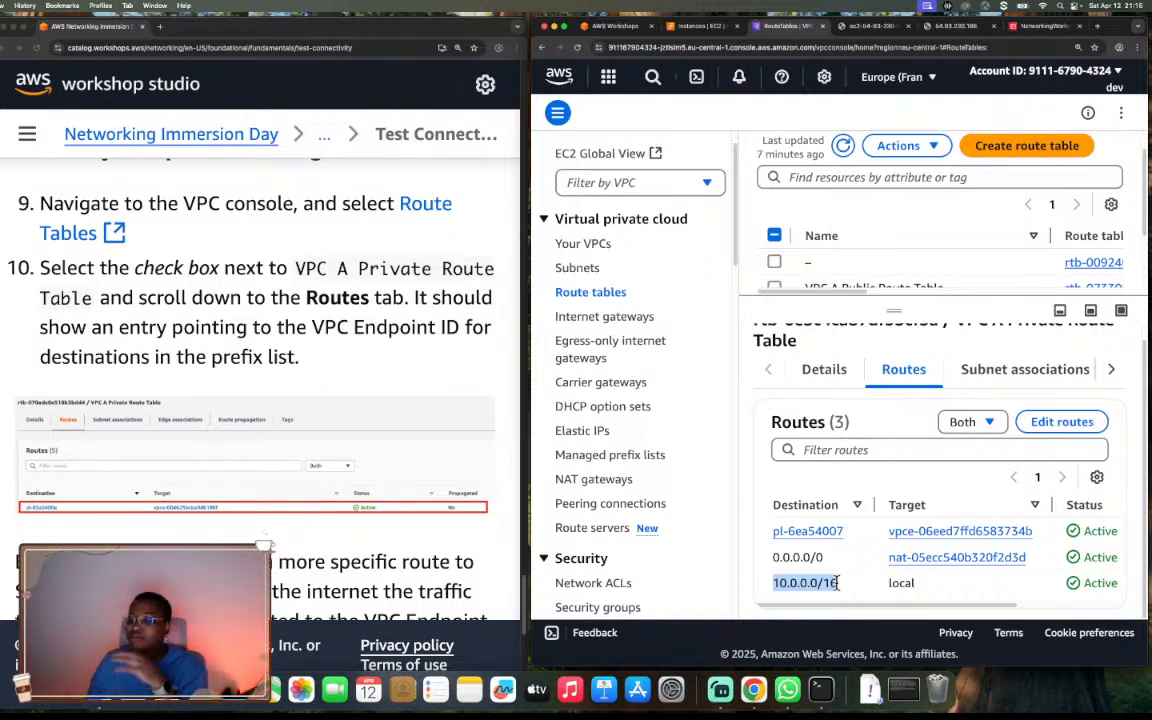
right_click(799, 537)
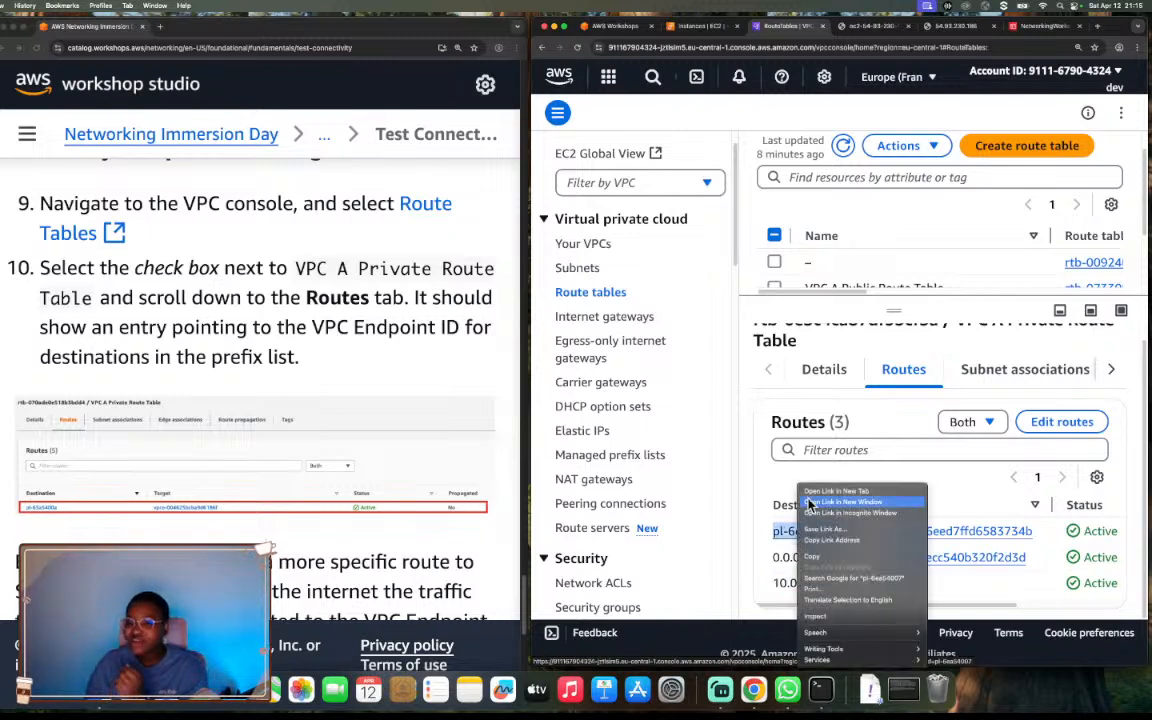
click(810, 493)
click(823, 28)
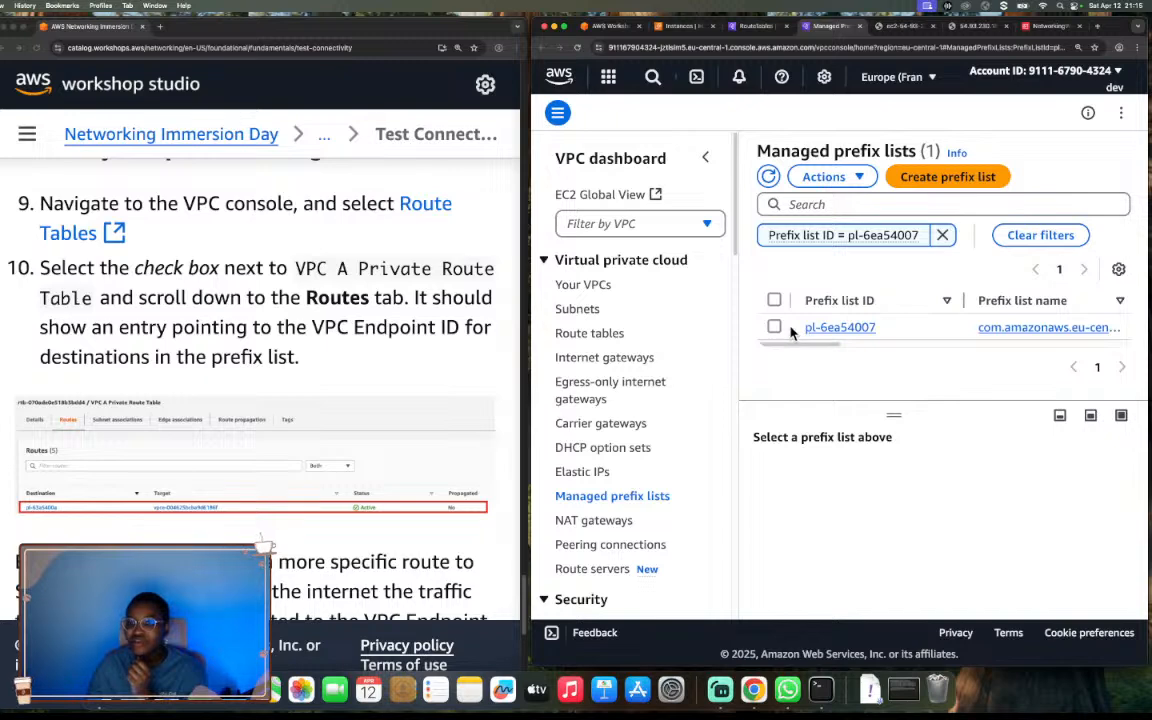
Select prefix list pl-6ea54007 in the managed prefix lists and review its details.
click(818, 330)
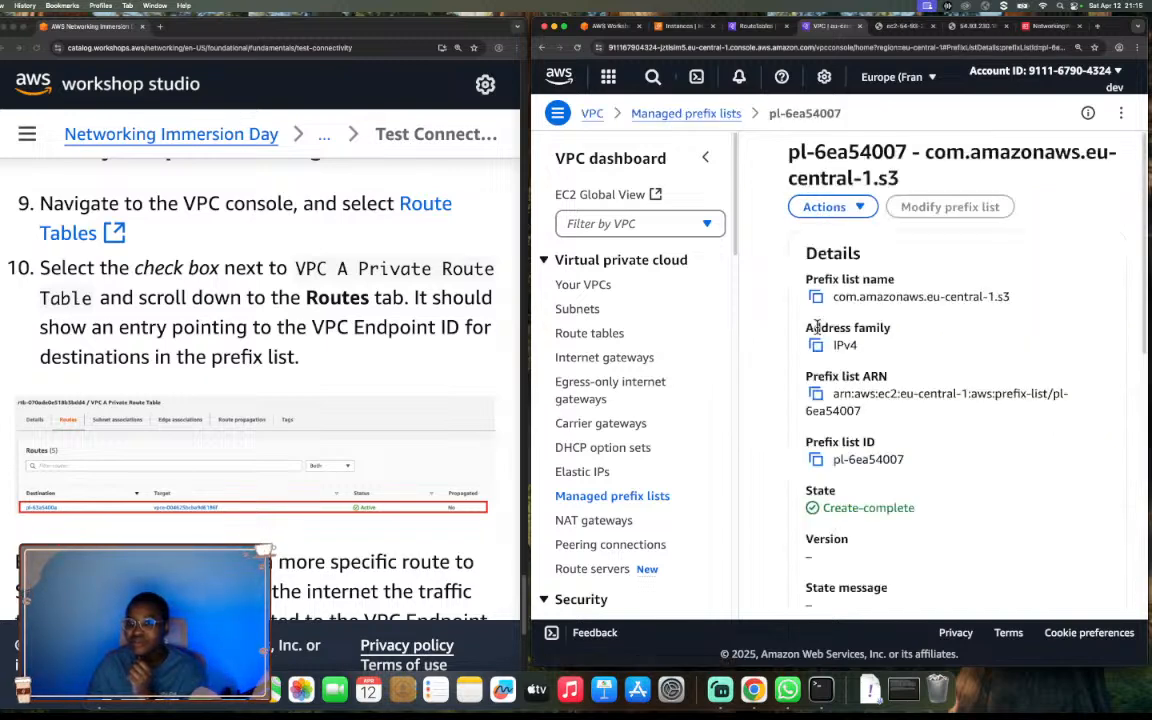
click(545, 50)
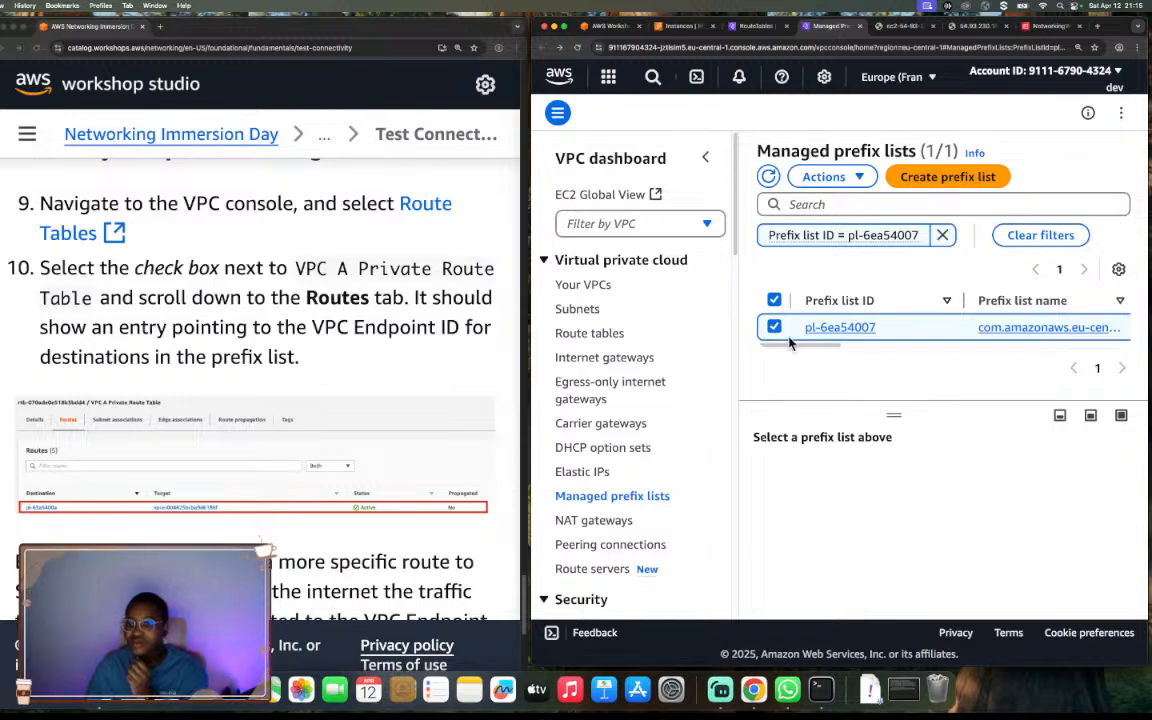
click(774, 327)
click(774, 327)
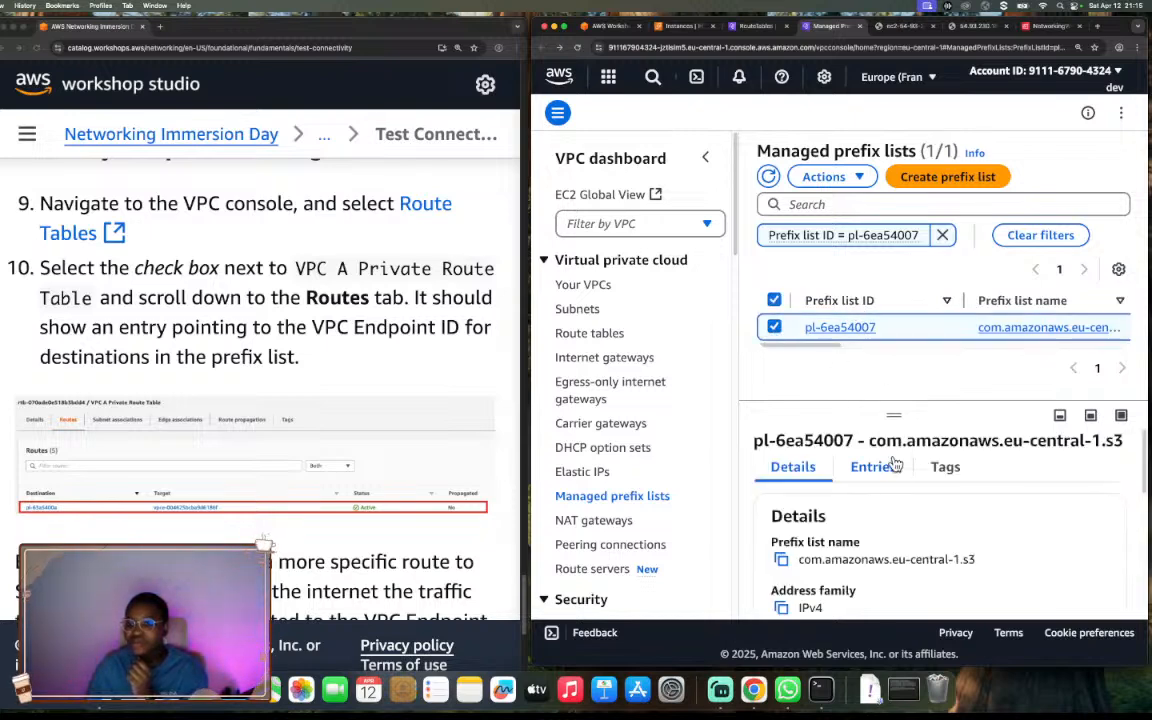
scroll(920, 470, down, 5)
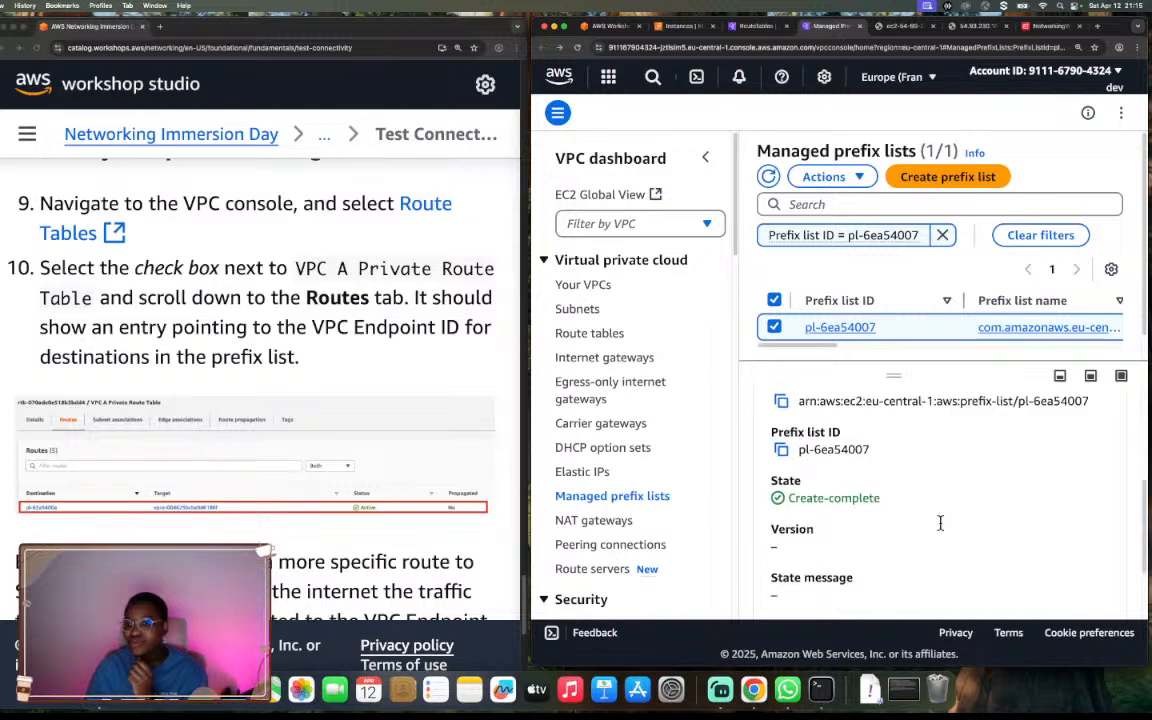
scroll(940, 523, down, 2)
scroll(938, 522, up, 6)
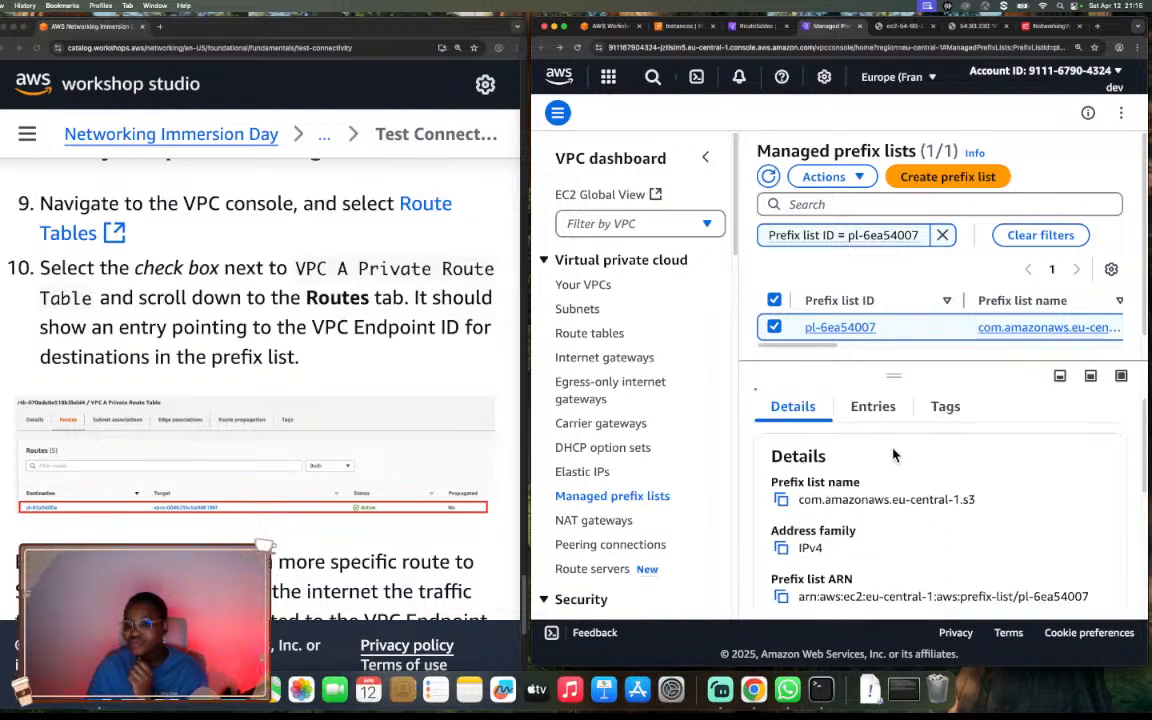
Display the entries of prefix list pl-6ea54007 and examine its CIDR ranges and the service name in its title.
click(873, 407)
scroll(925, 554, down, 5)
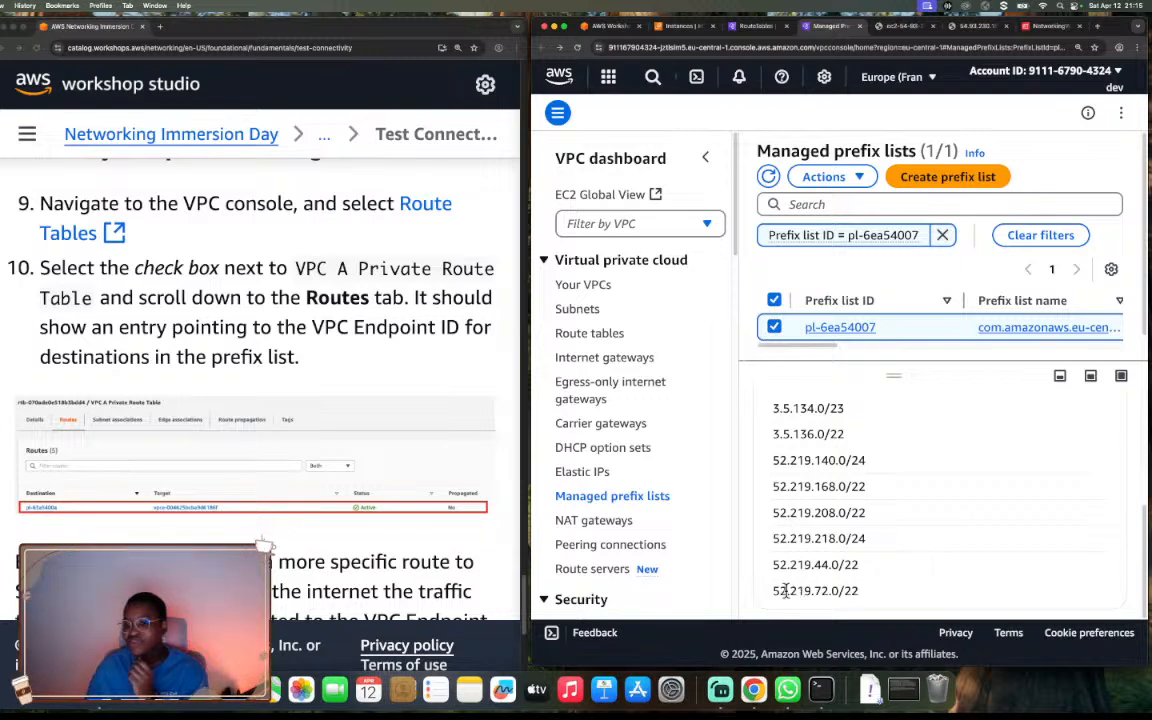
drag(775, 591, 849, 587)
drag(773, 565, 816, 566)
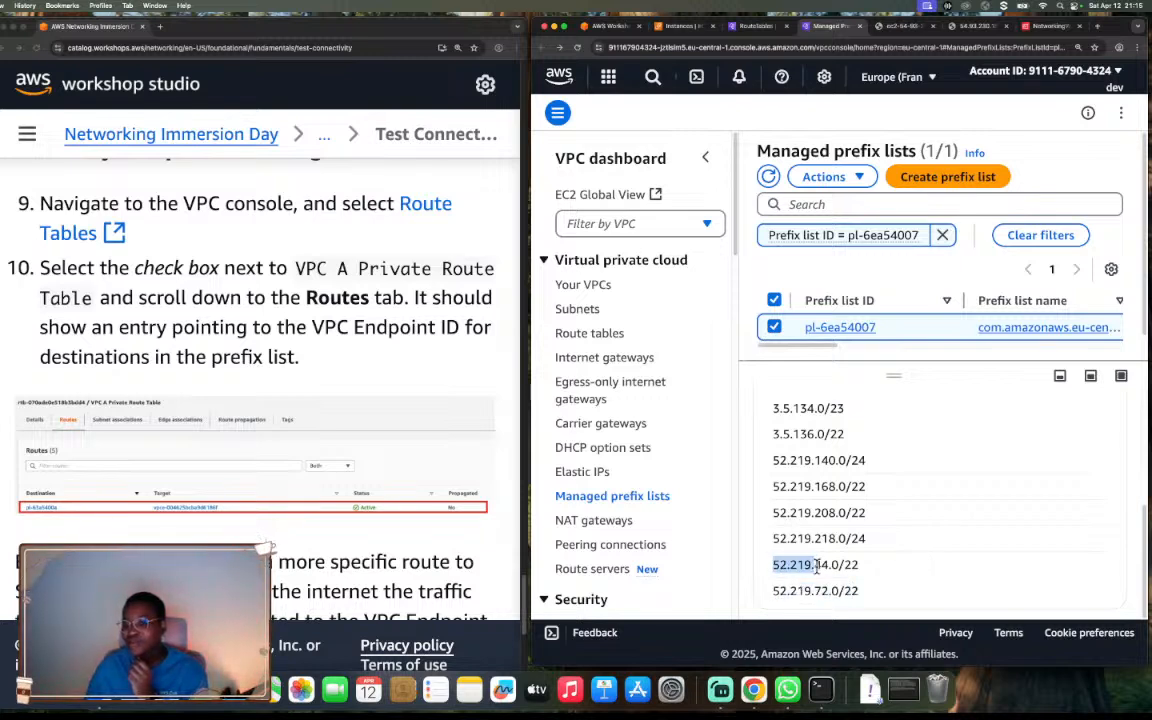
click(927, 503)
scroll(922, 472, up, 2)
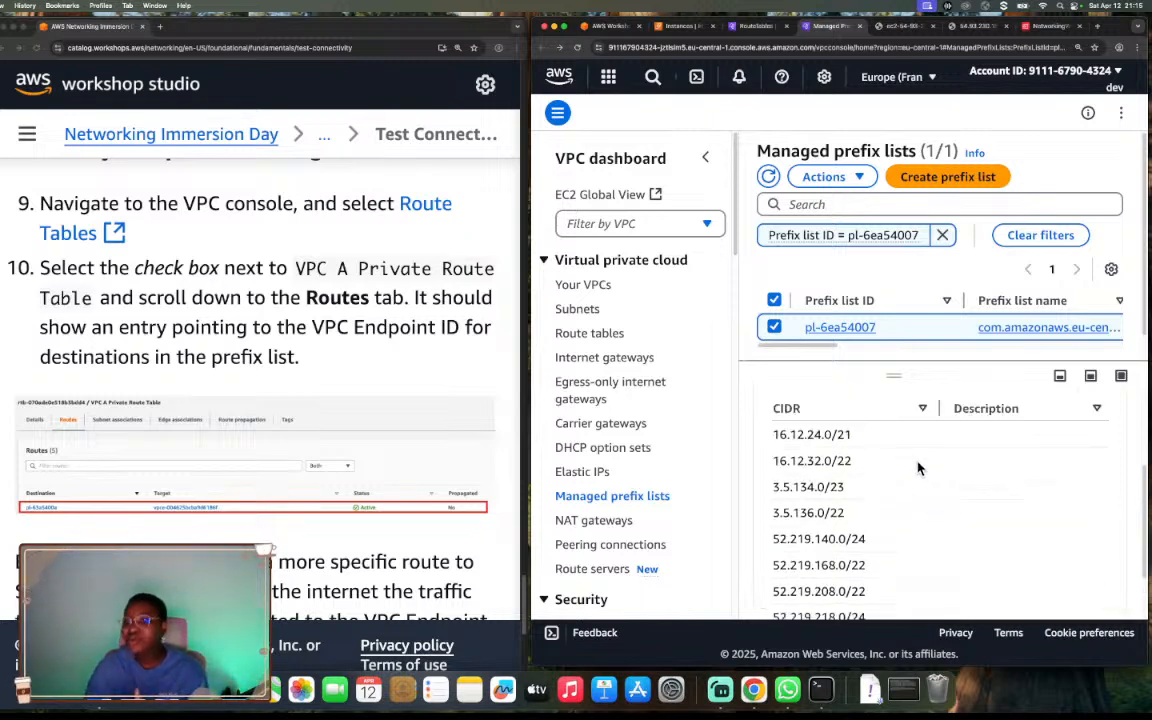
scroll(918, 468, down, 1)
scroll(918, 468, up, 3)
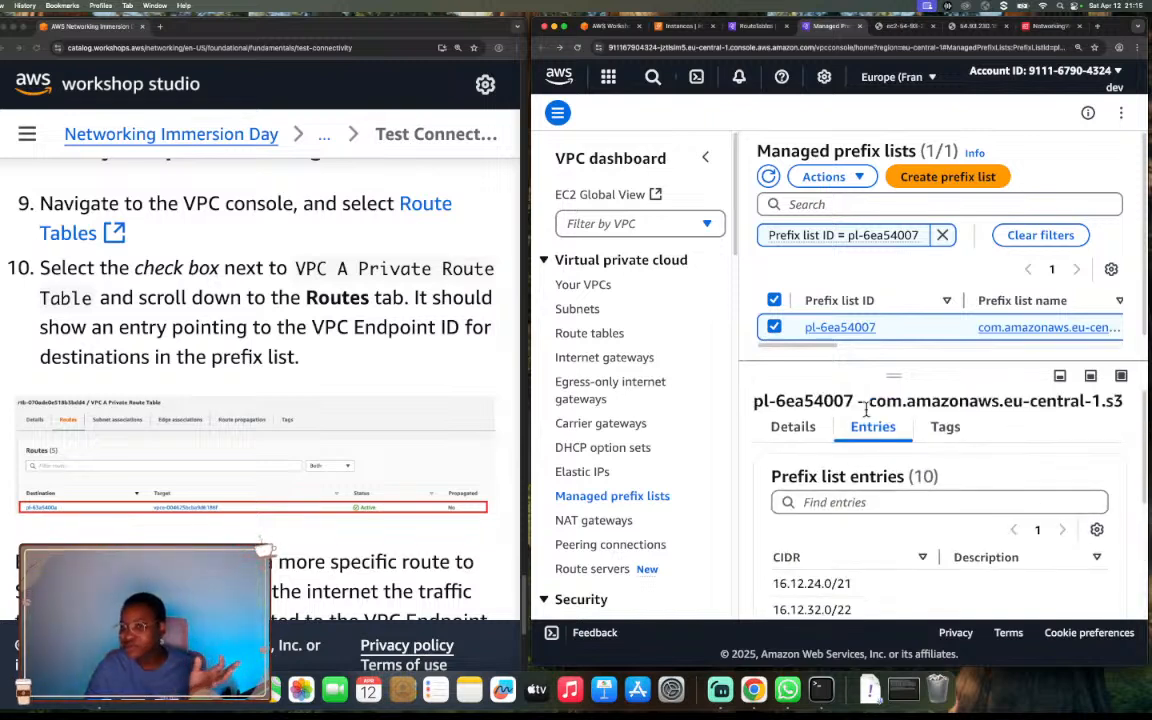
drag(868, 402, 1133, 401)
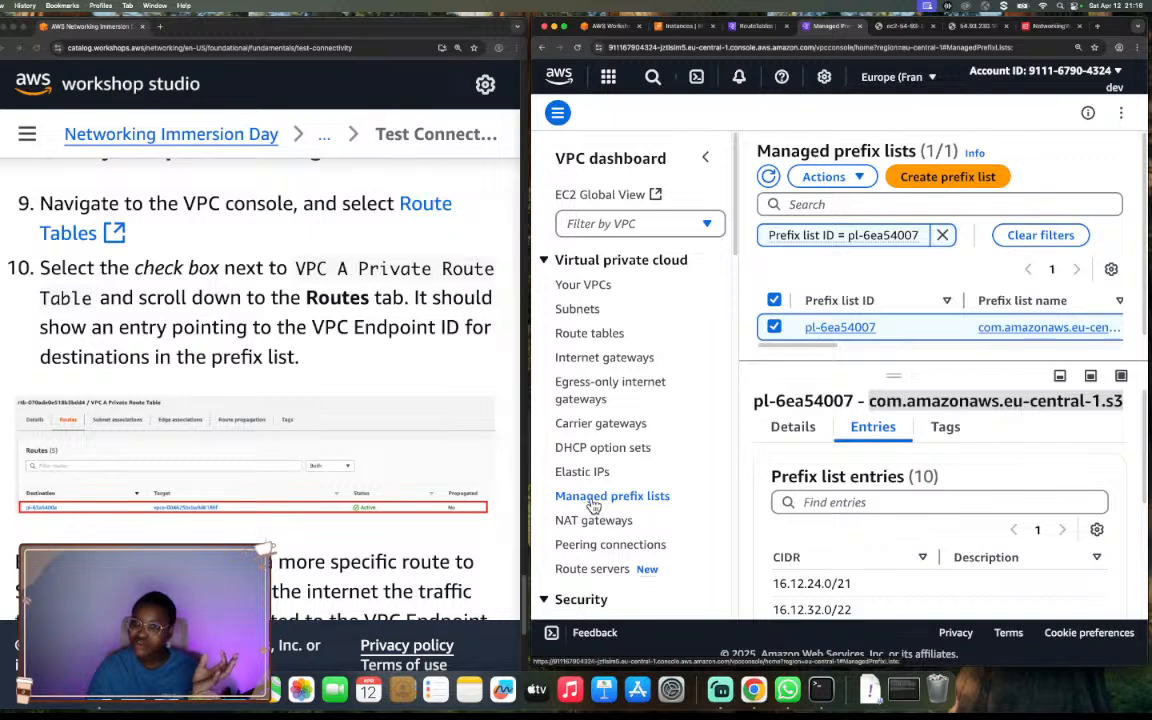
Remove the prefix list ID filter, clear the selection, and enlarge the table of managed prefix lists.
click(942, 235)
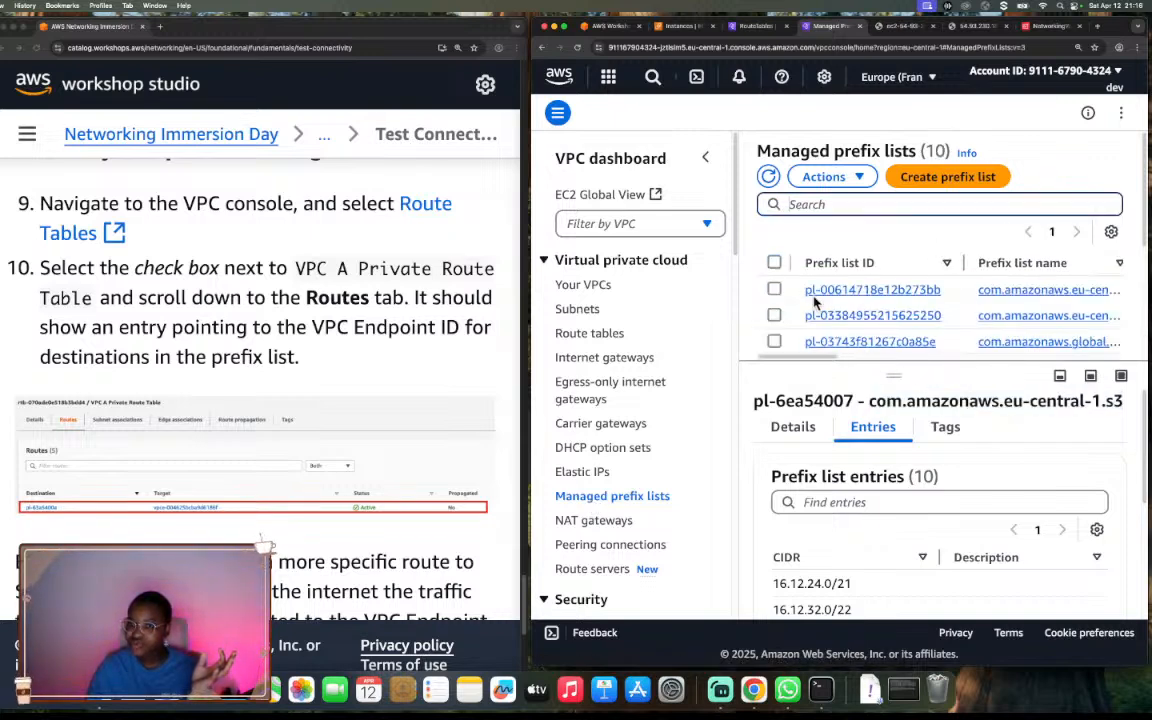
click(774, 262)
click(774, 262)
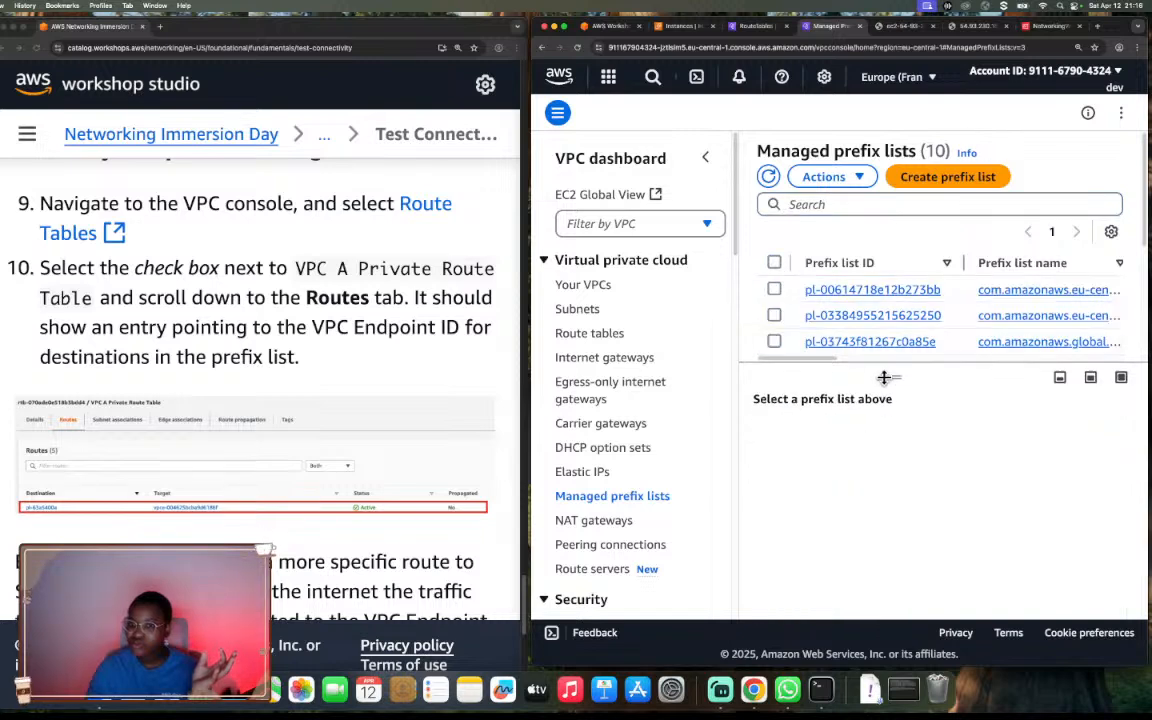
drag(884, 377, 895, 635)
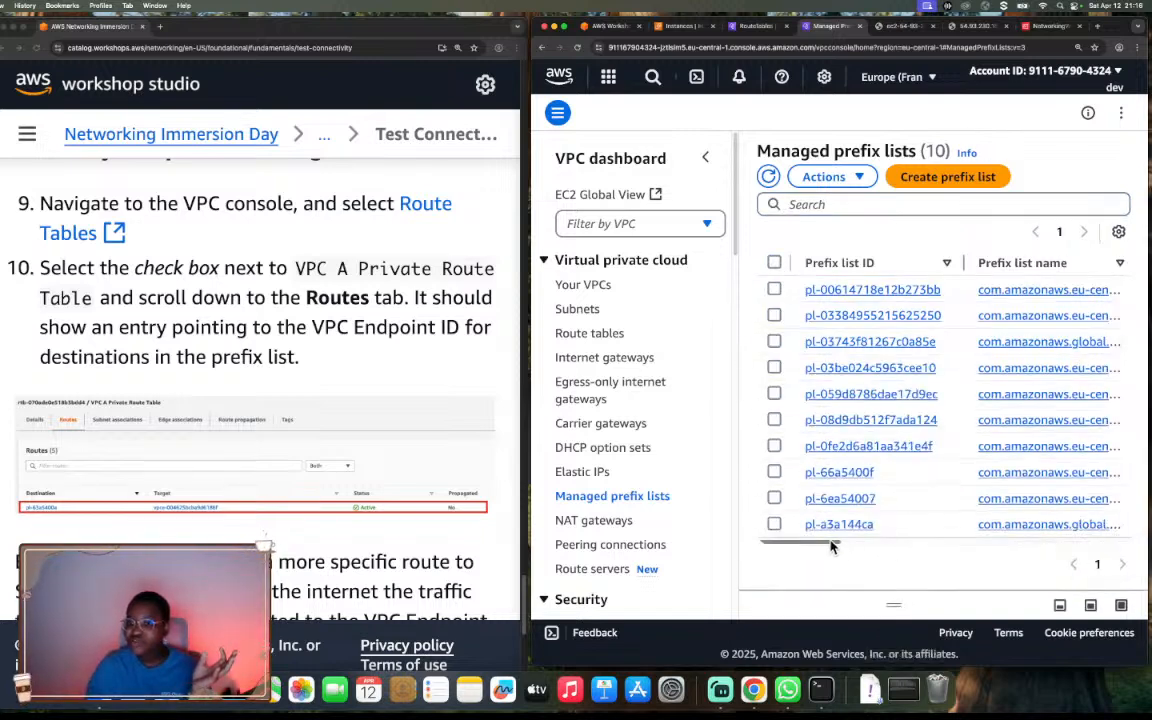
Widen the Prefix list name column to read the full names of the AWS-managed prefix lists.
drag(828, 543, 861, 548)
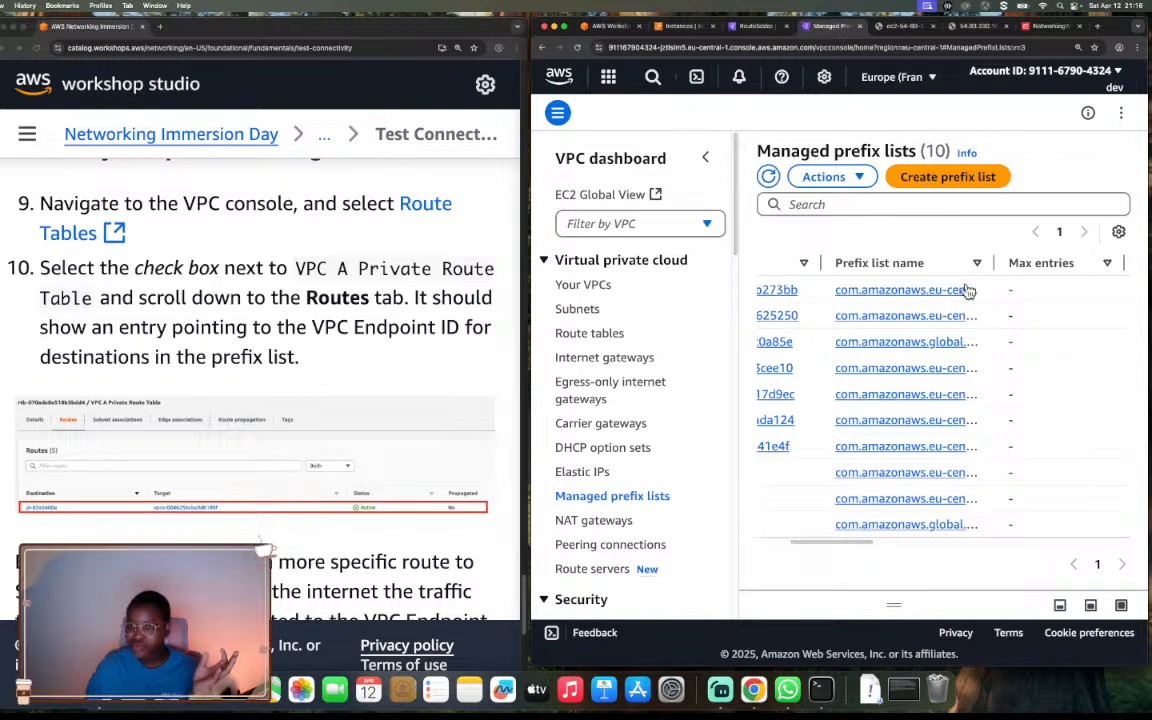
drag(992, 262, 1097, 262)
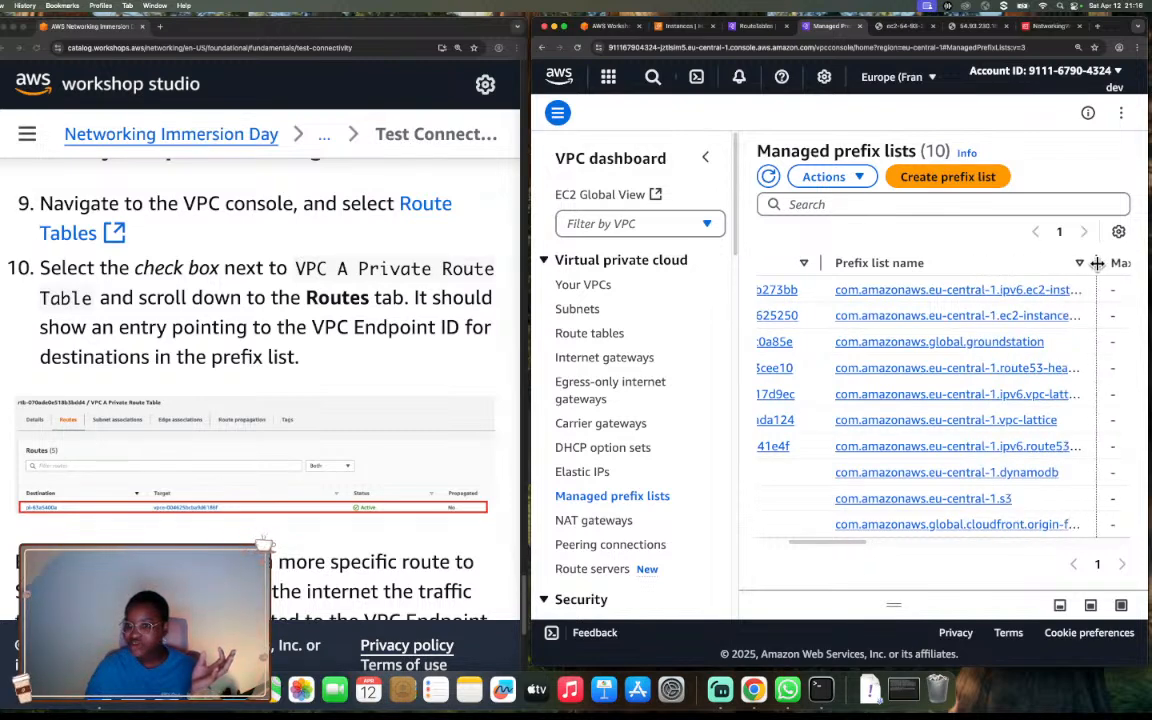
click(856, 537)
drag(856, 548, 871, 551)
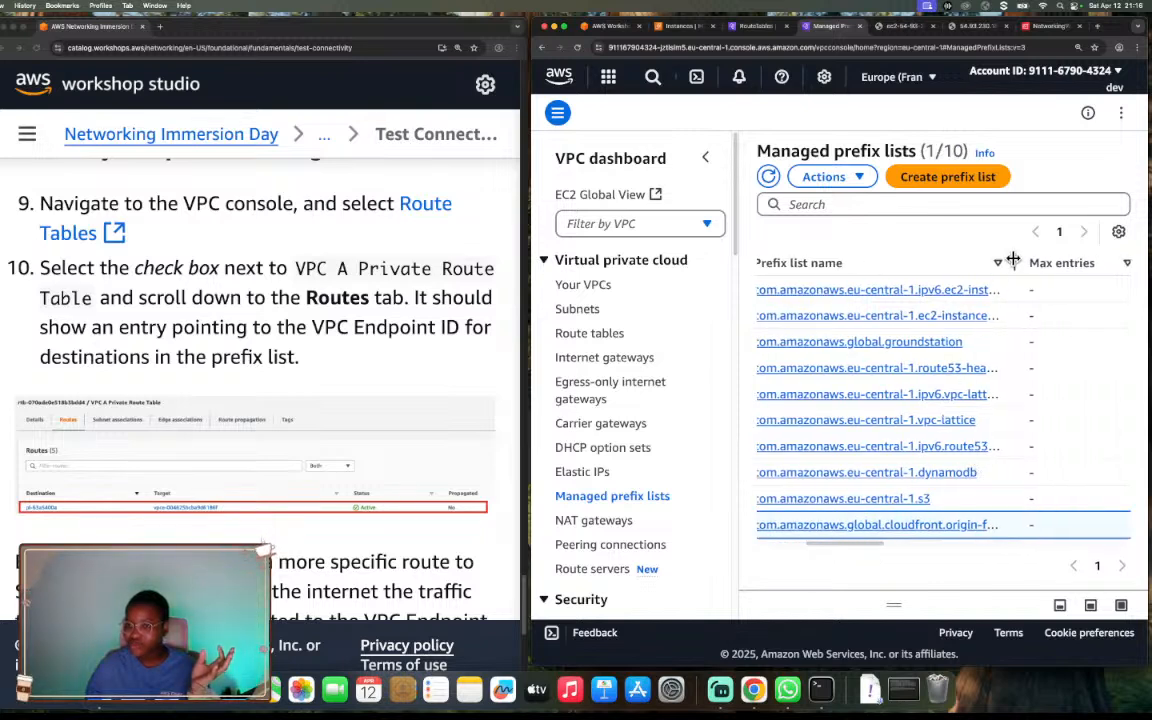
drag(1013, 260, 1084, 261)
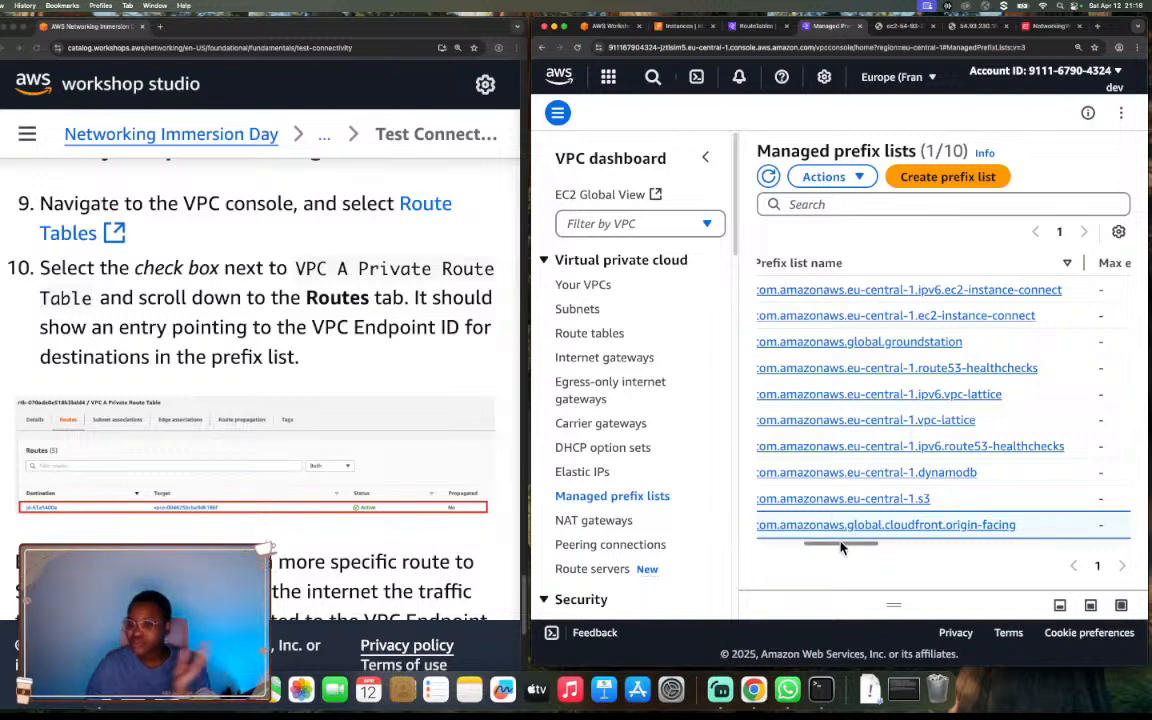
drag(841, 547, 789, 553)
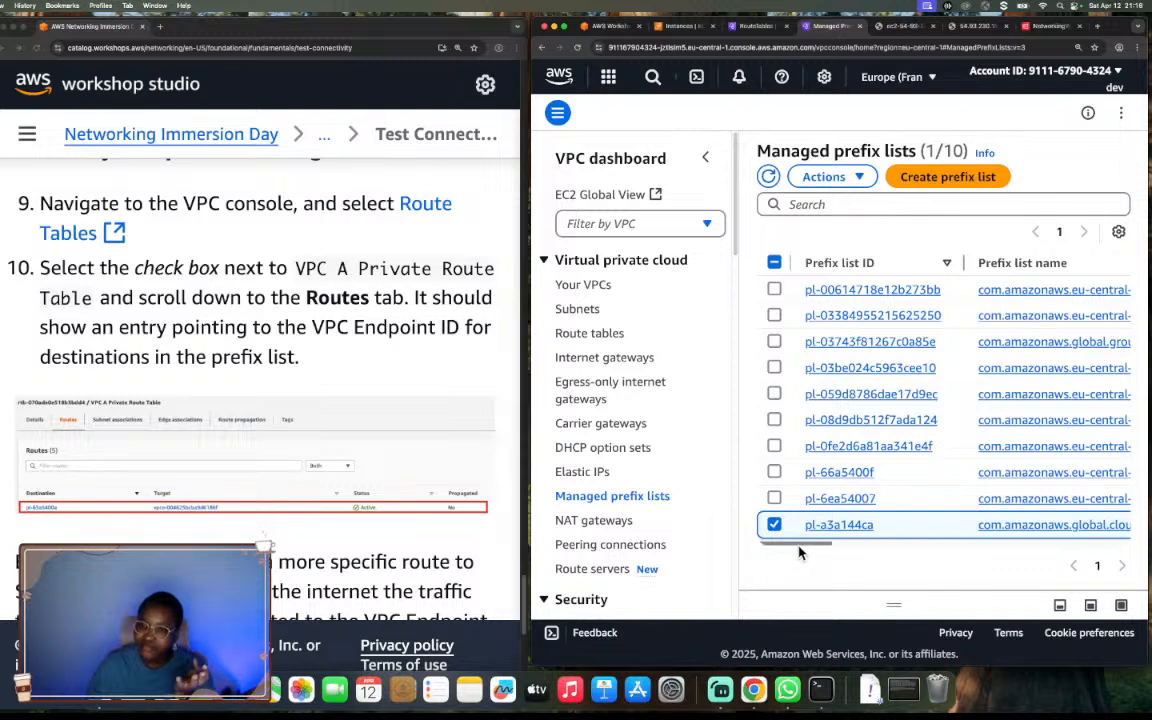
mouse_move(798, 546)
mouse_down()
mouse_move(830, 549)
mouse_move(781, 551)
mouse_up()
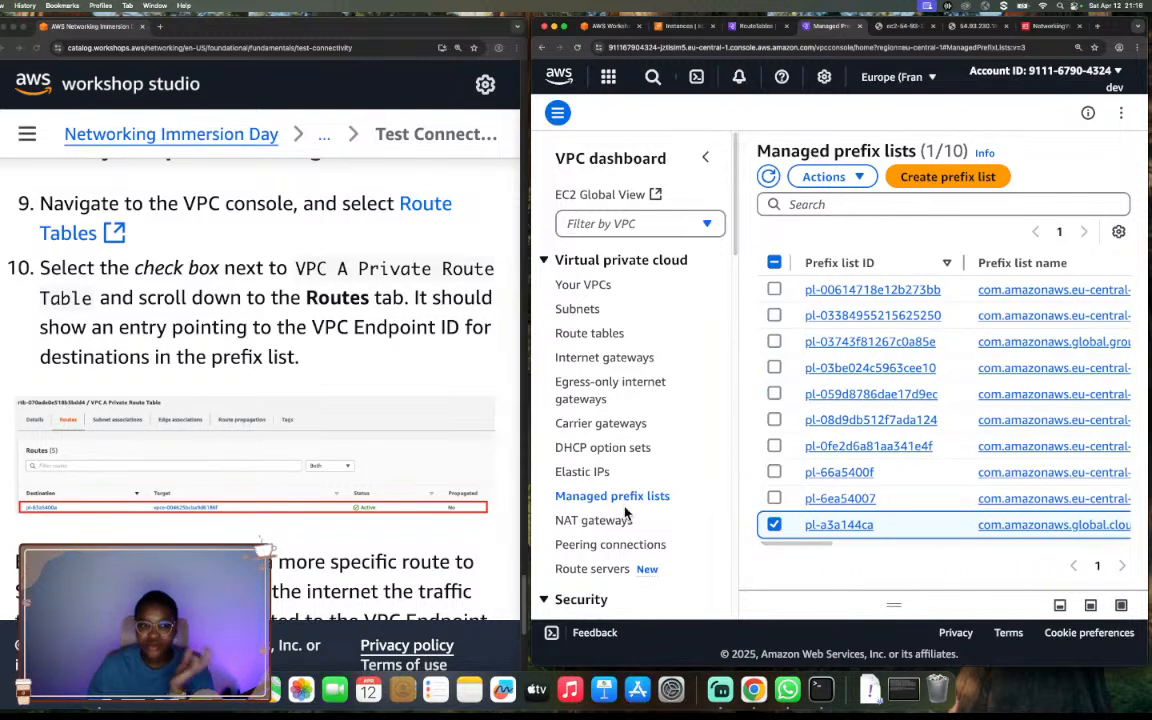
Return to the private route table's routes and open the VPC endpoint targeted by the pl-6ea54007 route.
click(757, 26)
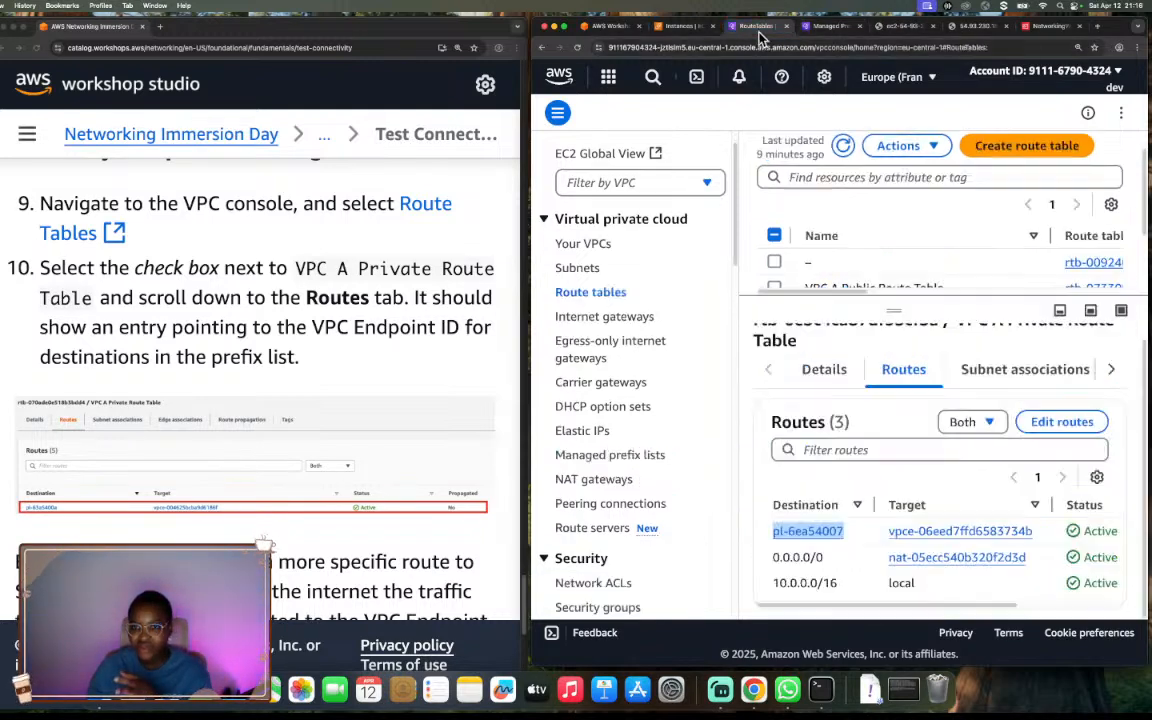
triple_click(787, 533)
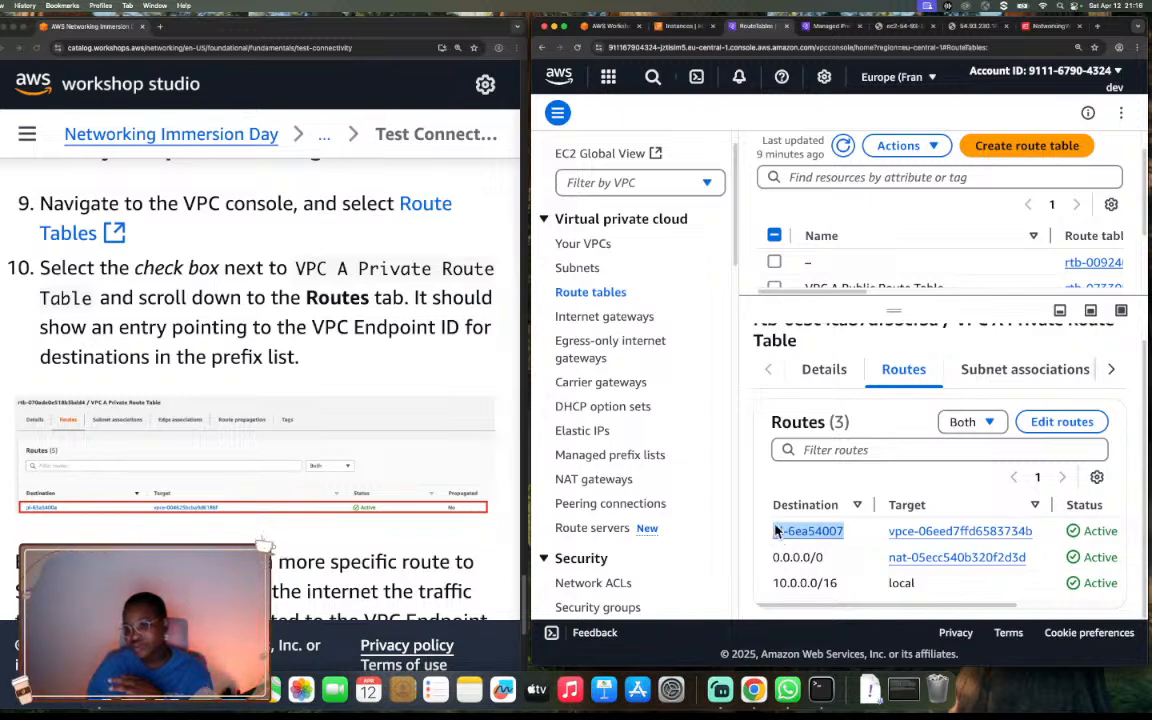
scroll(838, 610, right, 2)
scroll(838, 610, right, 2)
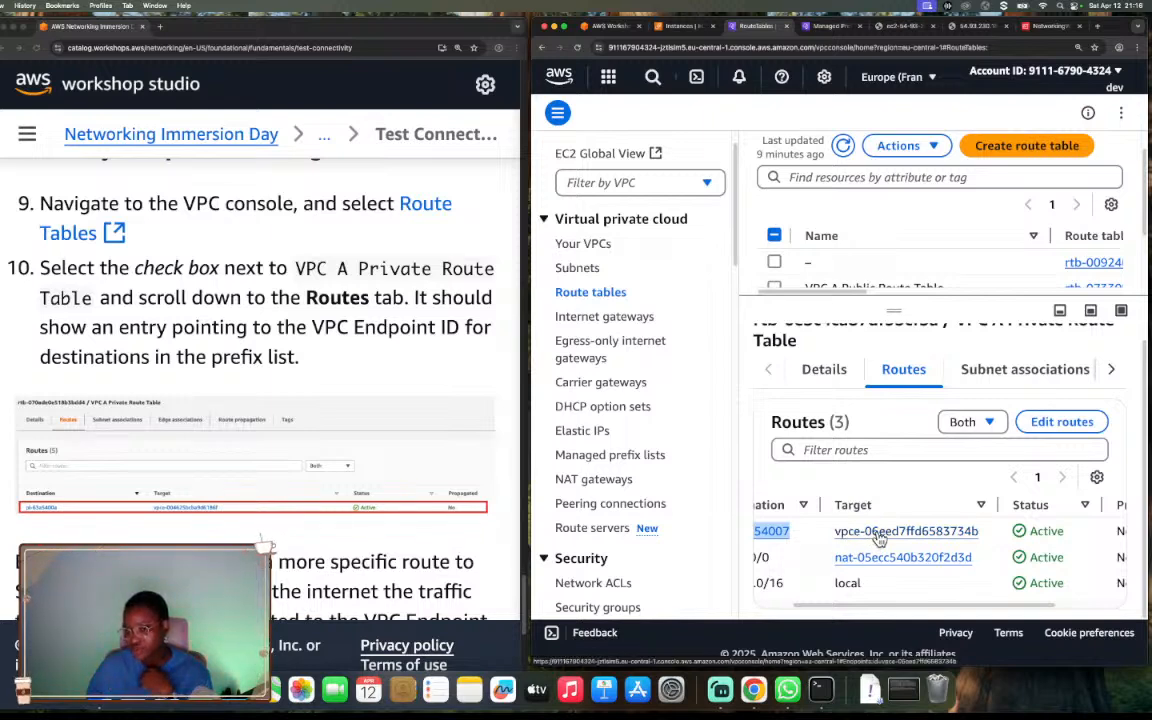
click(859, 537)
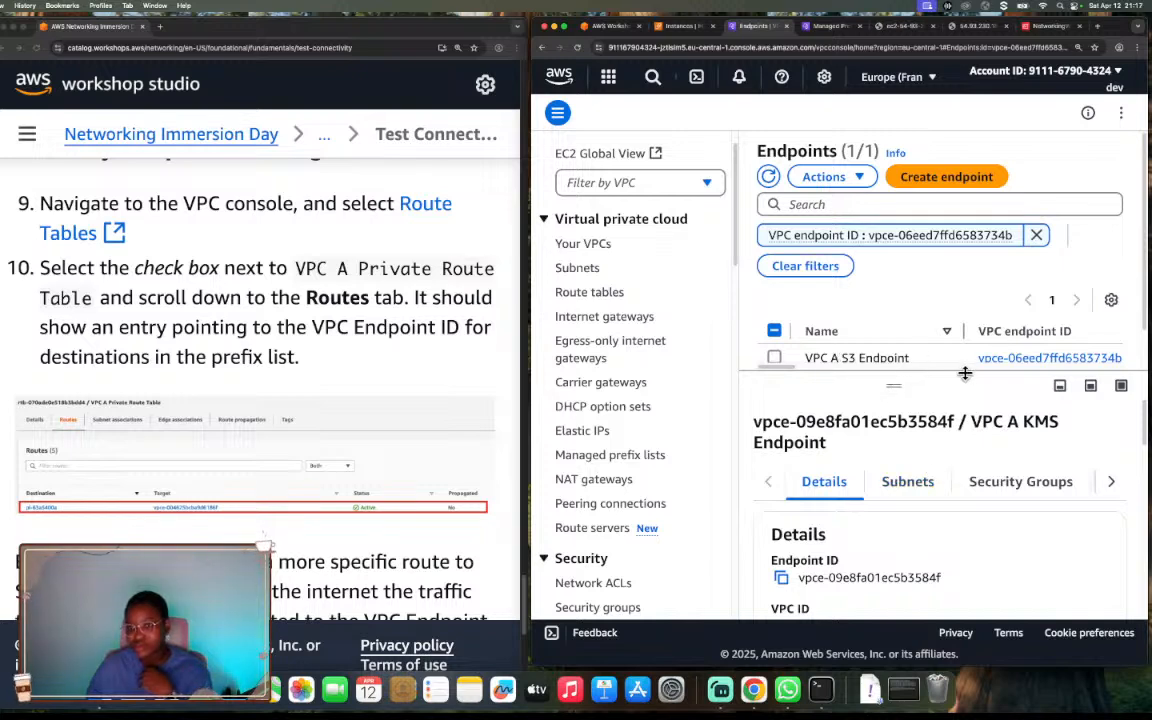
drag(890, 380, 895, 462)
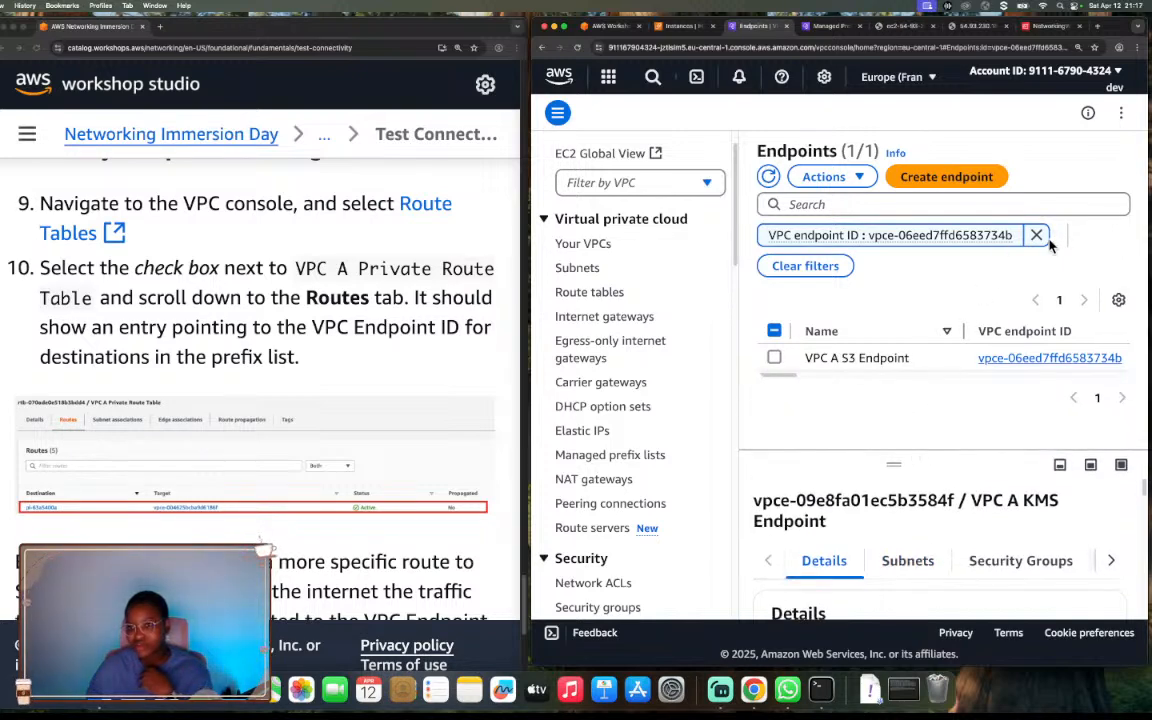
click(774, 360)
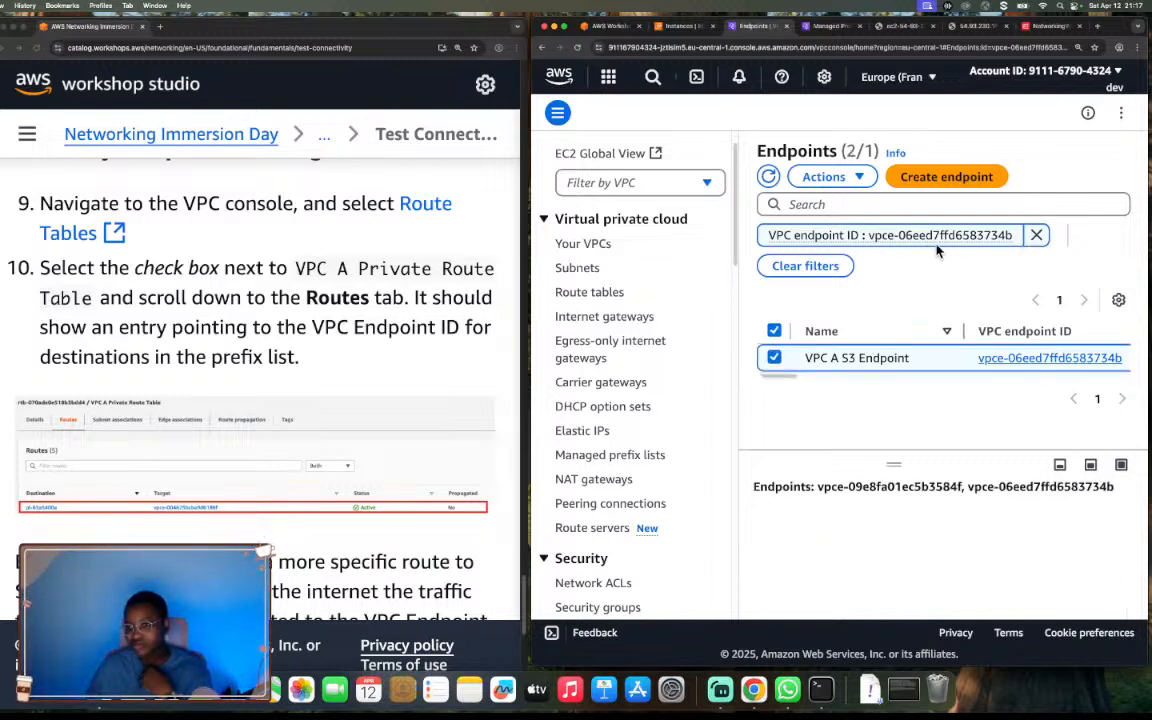
click(775, 359)
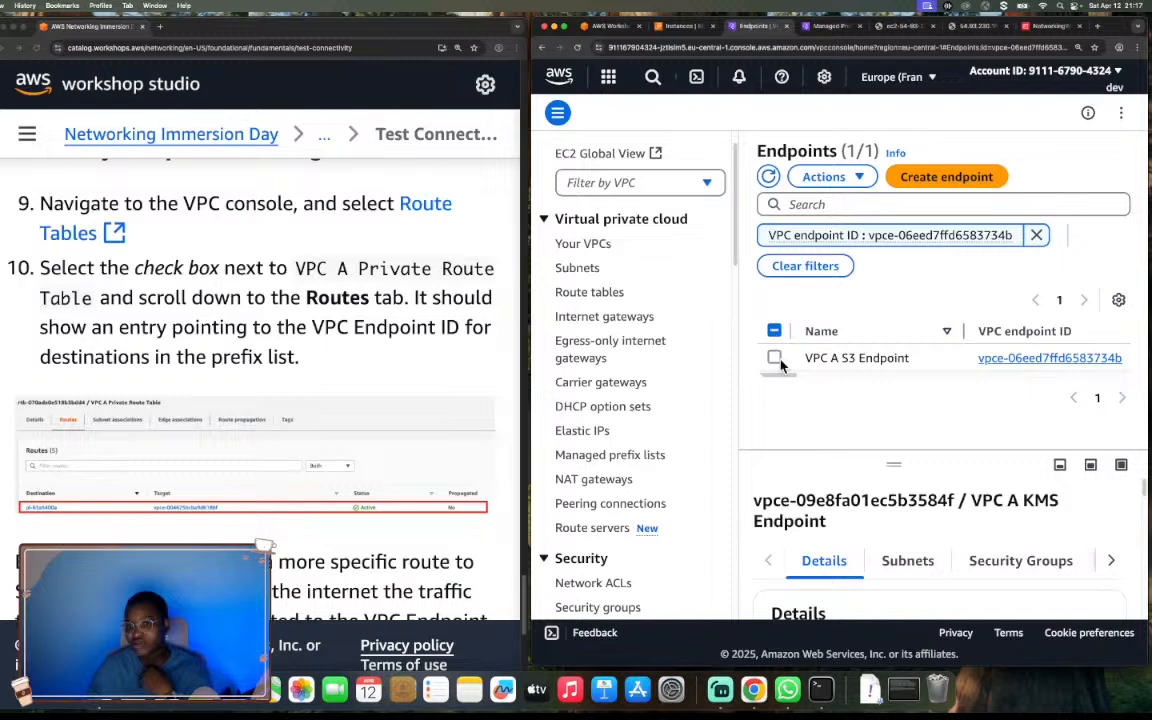
click(774, 331)
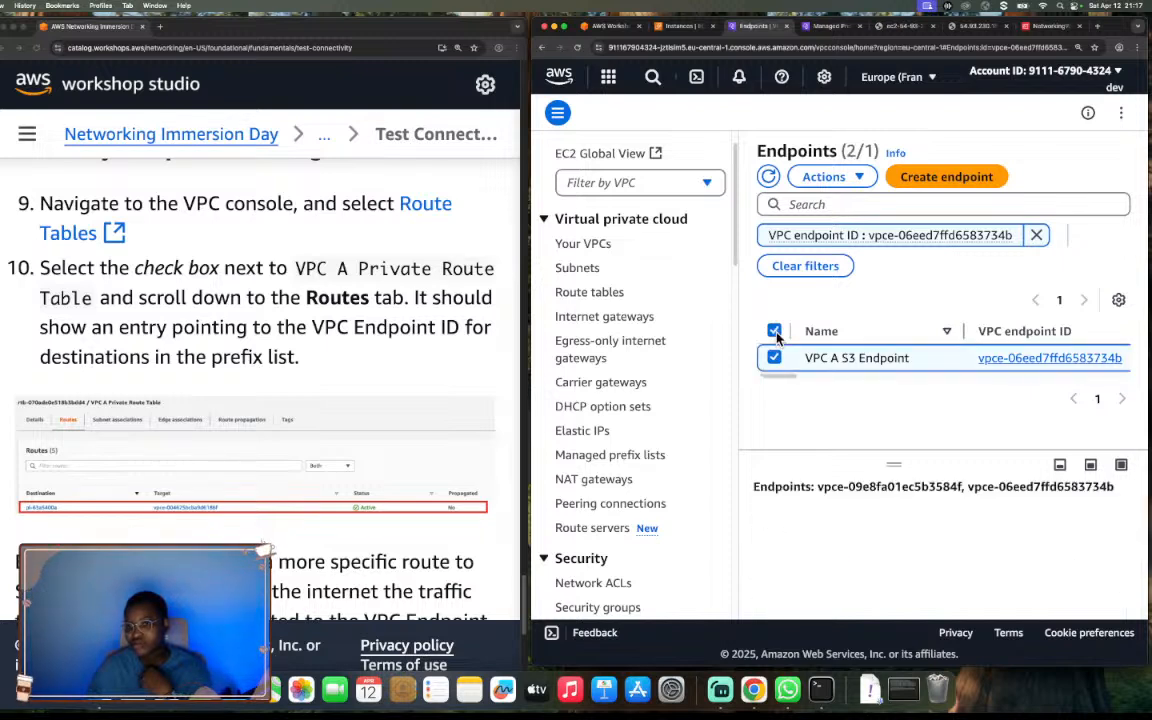
click(775, 332)
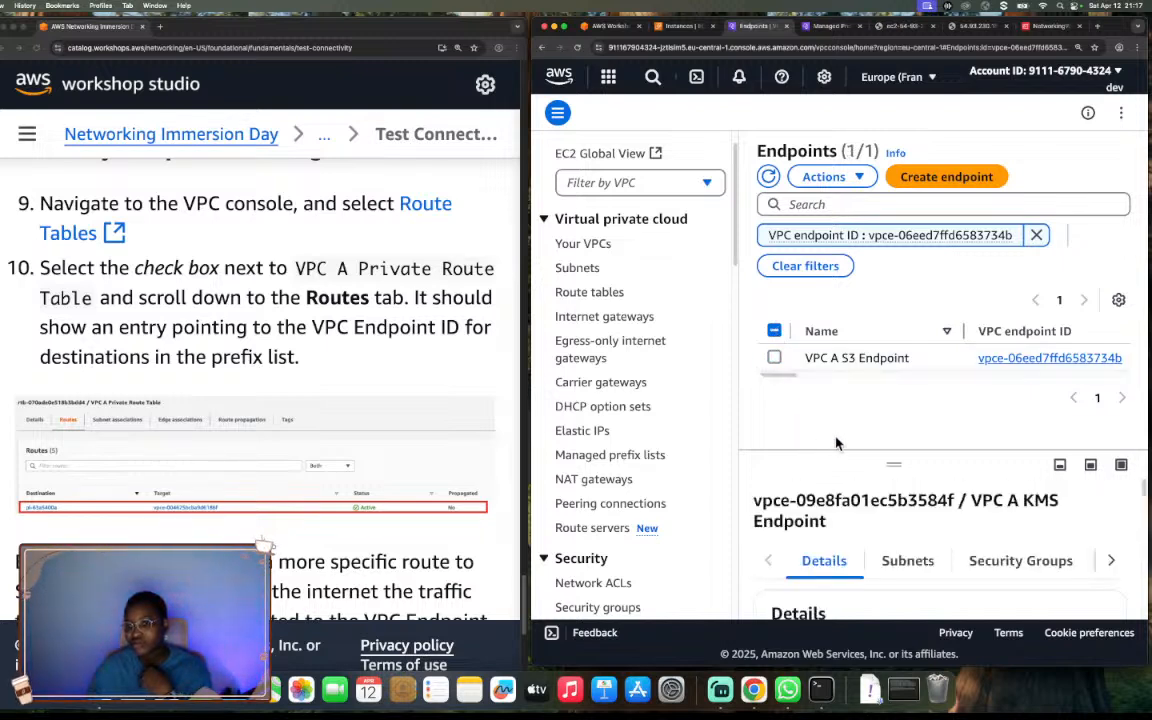
Clear the VPC endpoint ID filter, select VPC A S3 Endpoint, and enlarge its details.
click(1036, 235)
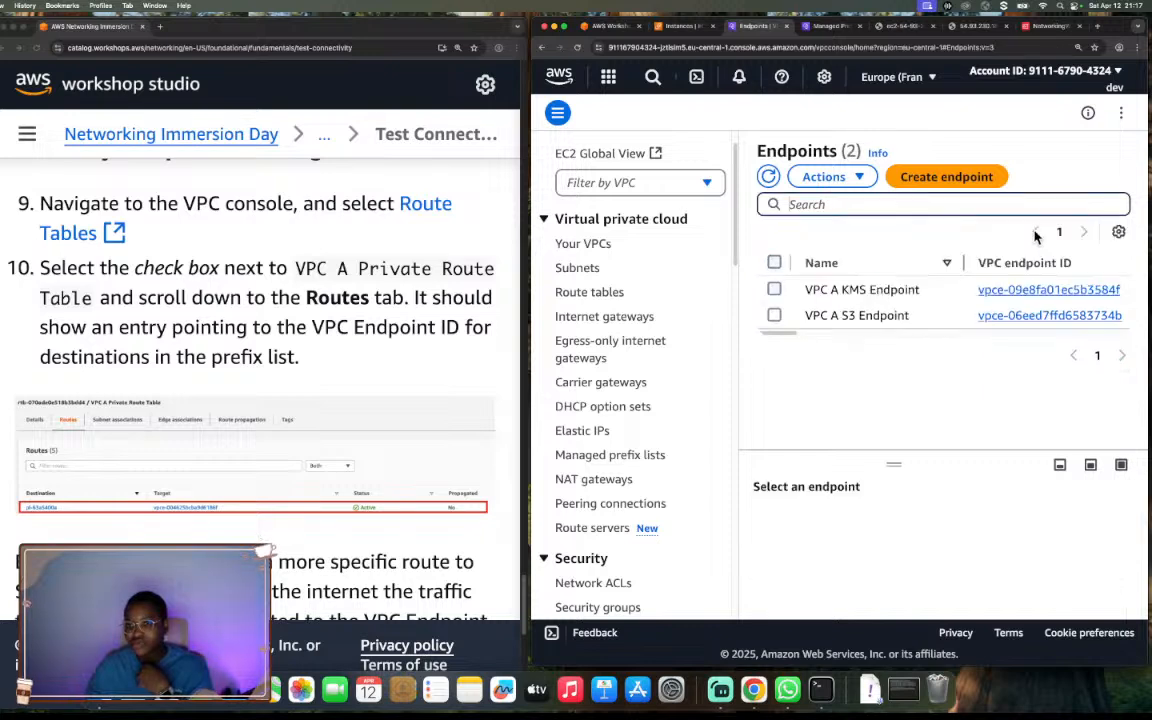
click(775, 316)
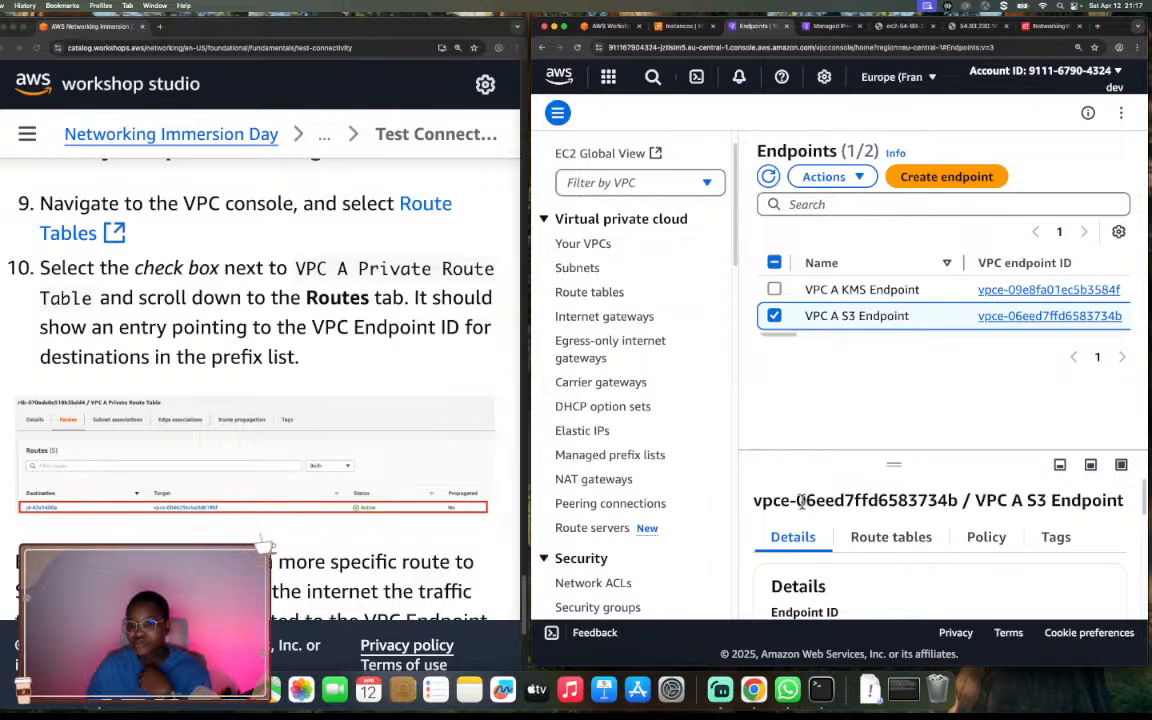
drag(801, 501, 851, 501)
drag(892, 465, 892, 373)
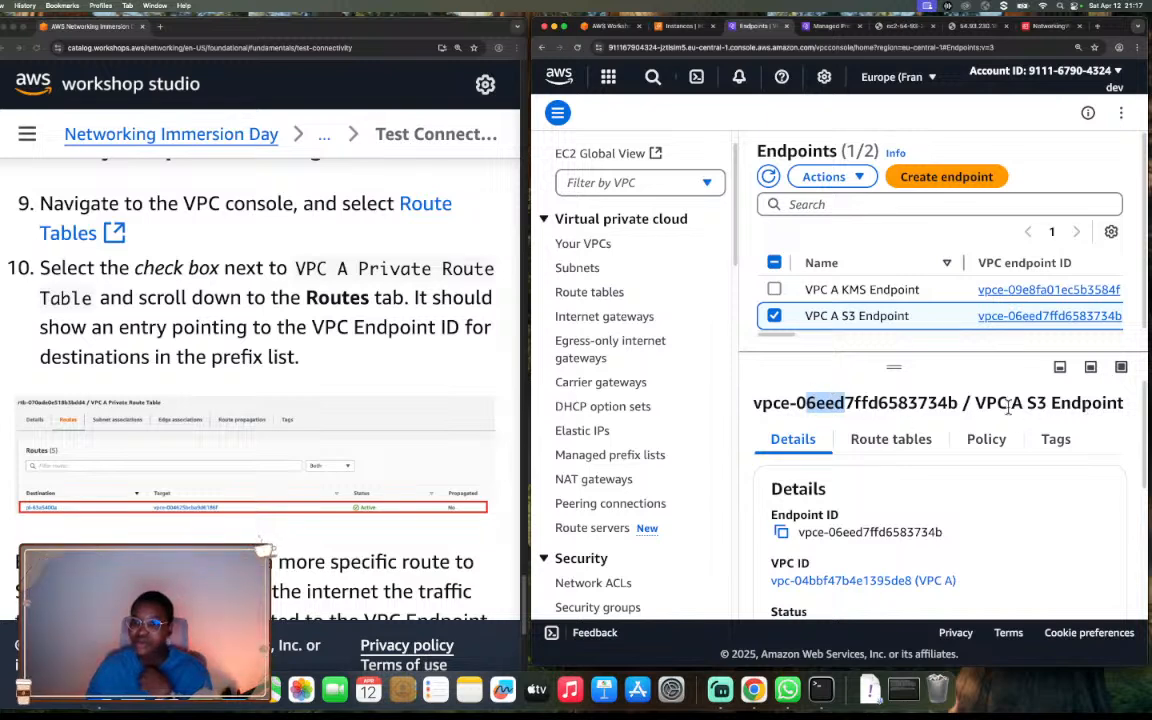
Read the workshop's explanation of why S3 traffic from VPC A takes the VPC endpoint, highlighting the passage about the S3 prefix list route.
scroll(355, 490, down, 3)
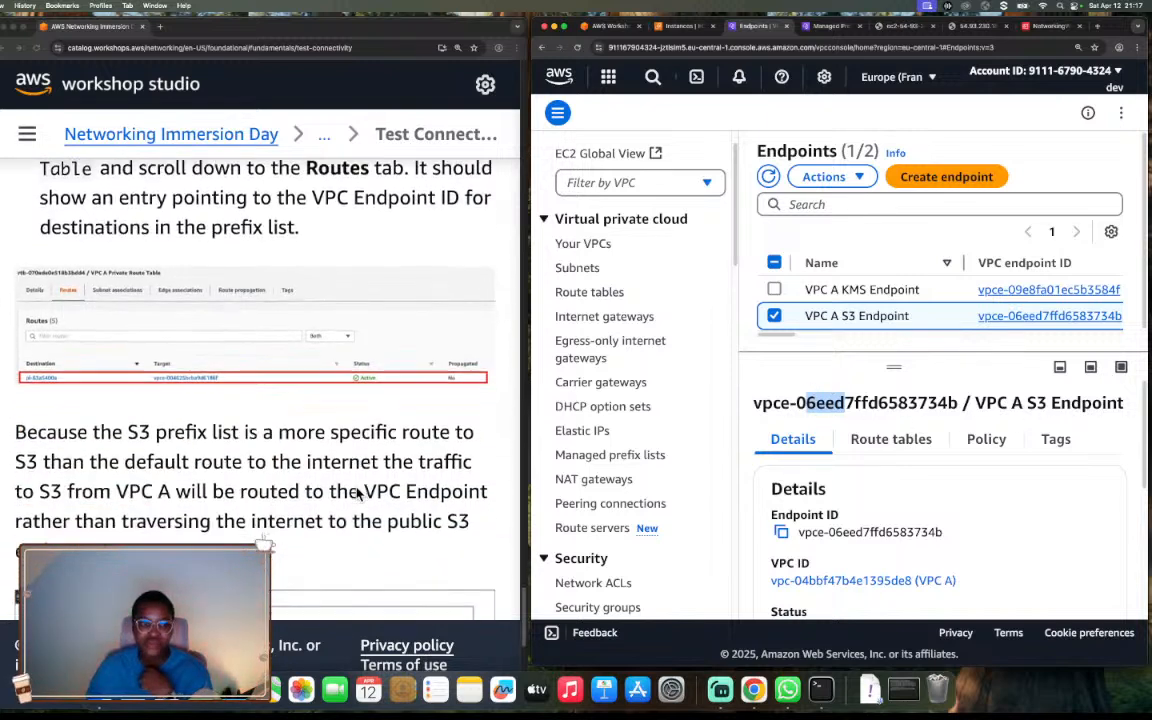
scroll(357, 493, down, 4)
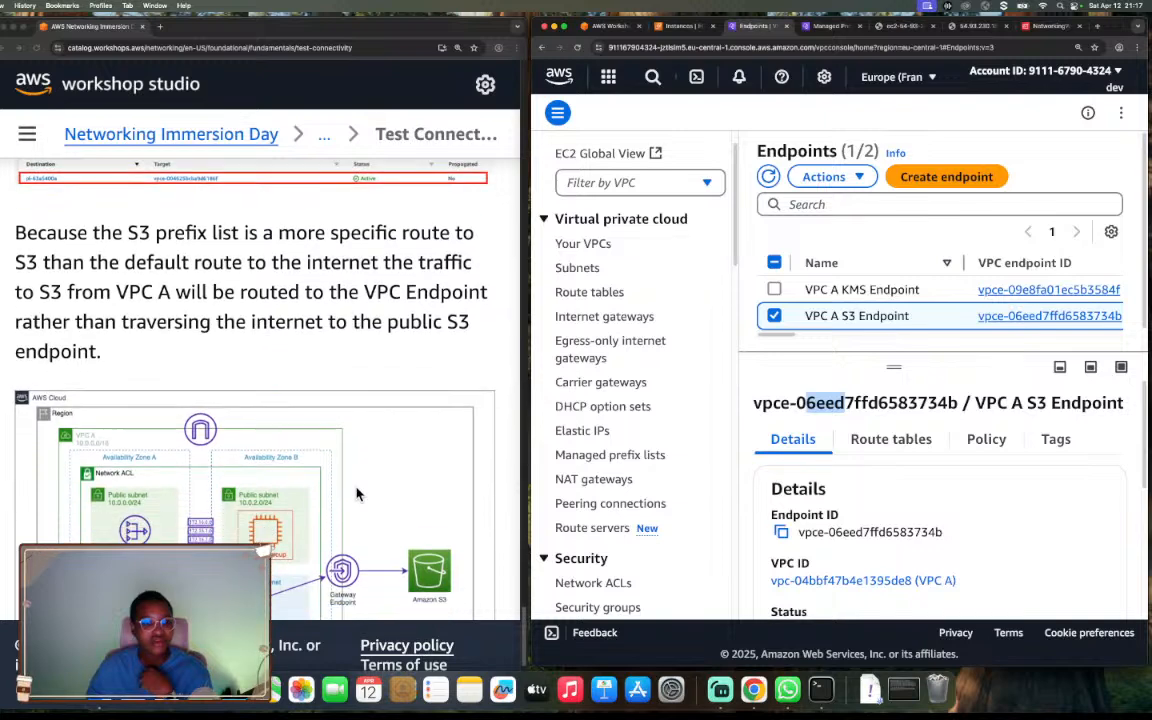
scroll(357, 493, down, 1)
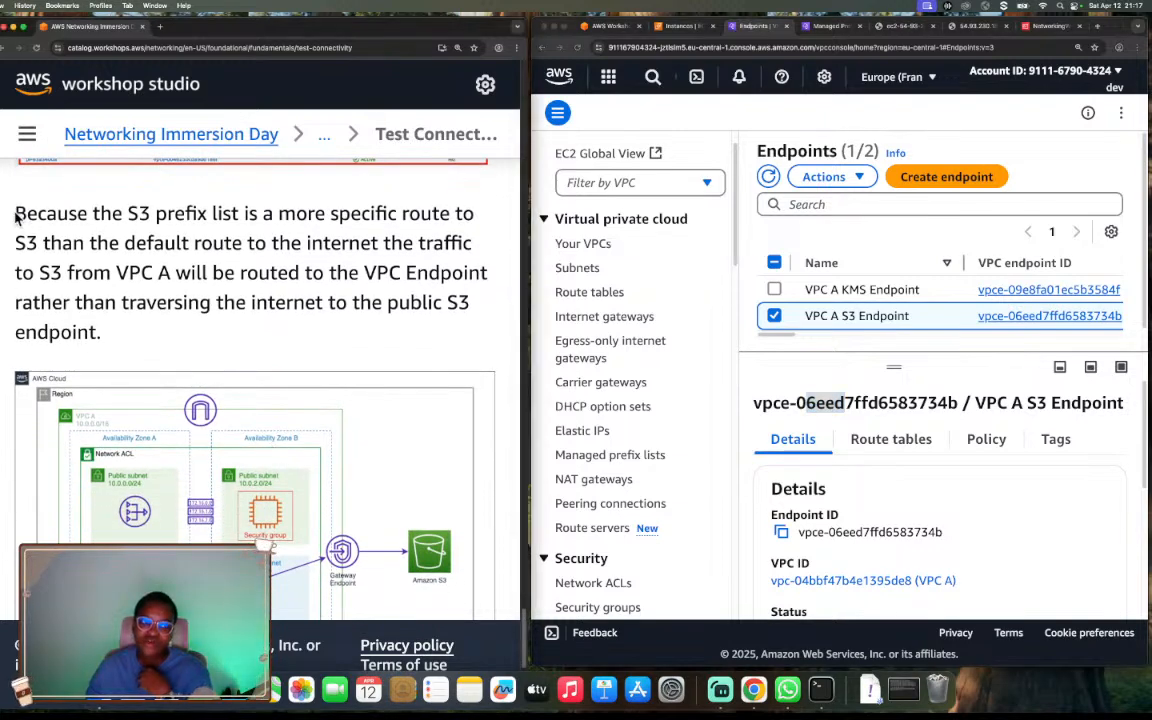
drag(15, 217, 172, 231)
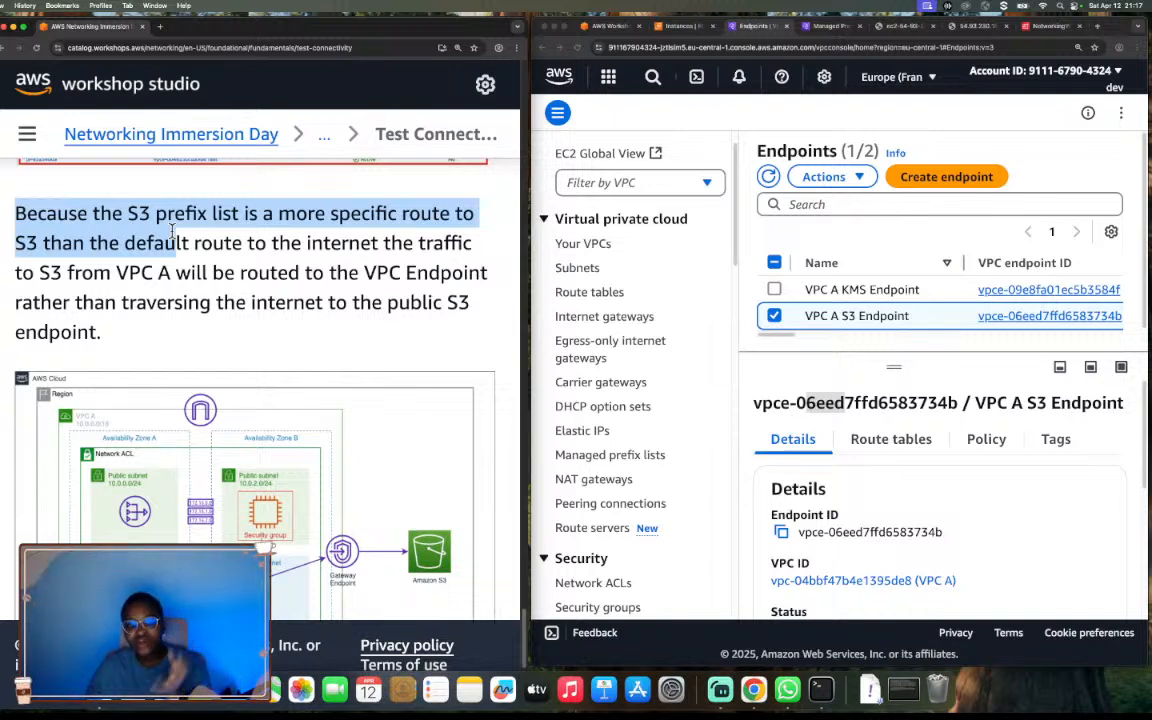
drag(174, 232, 170, 270)
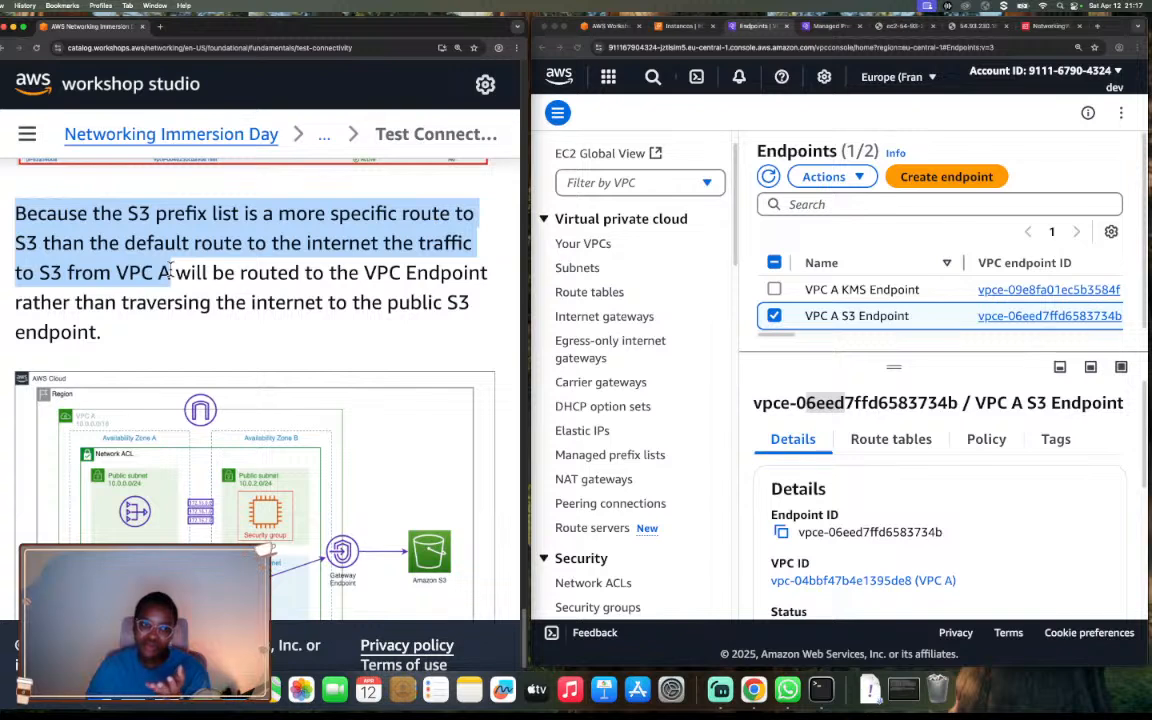
click(170, 270)
Enlarge the VPC A architecture diagram to examine the private instance's path through the gateway endpoint to Amazon S3, and return to the instructions.
scroll(188, 309, down, 5)
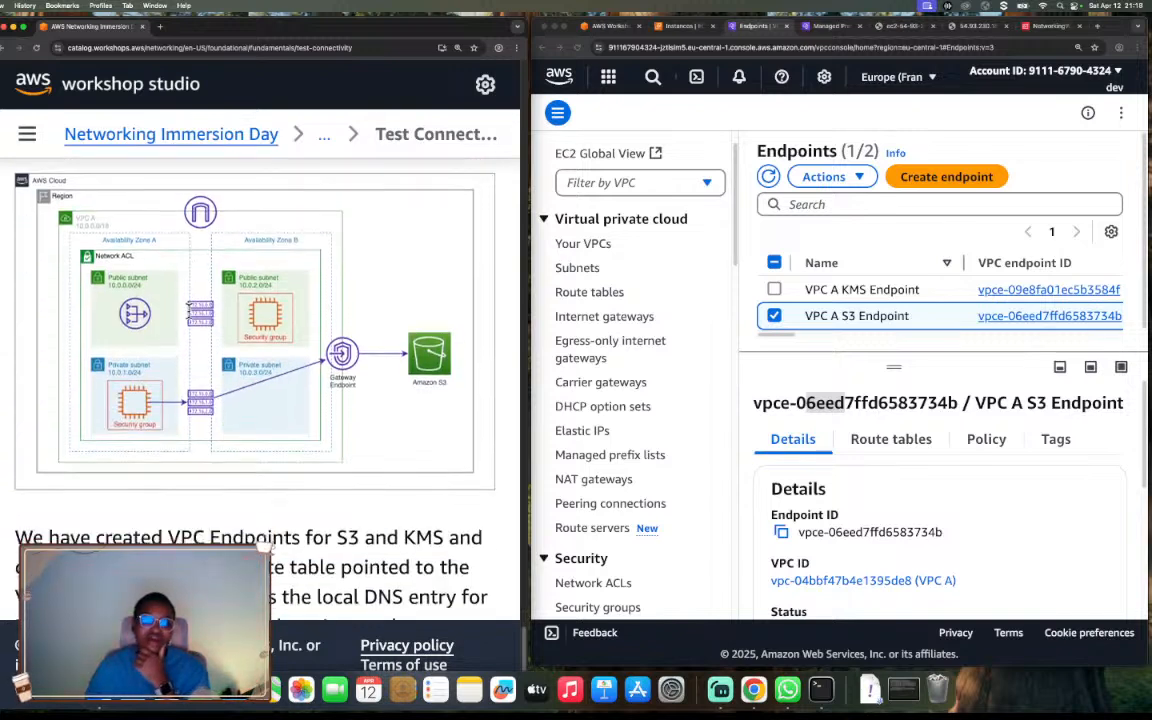
click(138, 416)
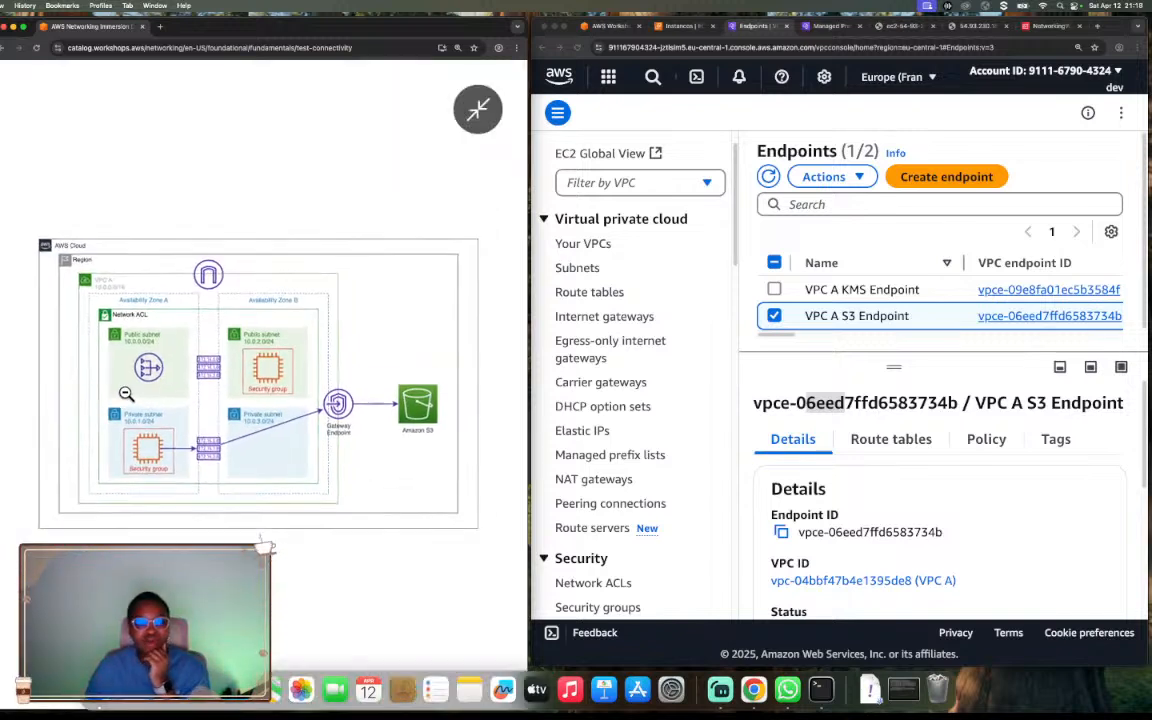
click(141, 422)
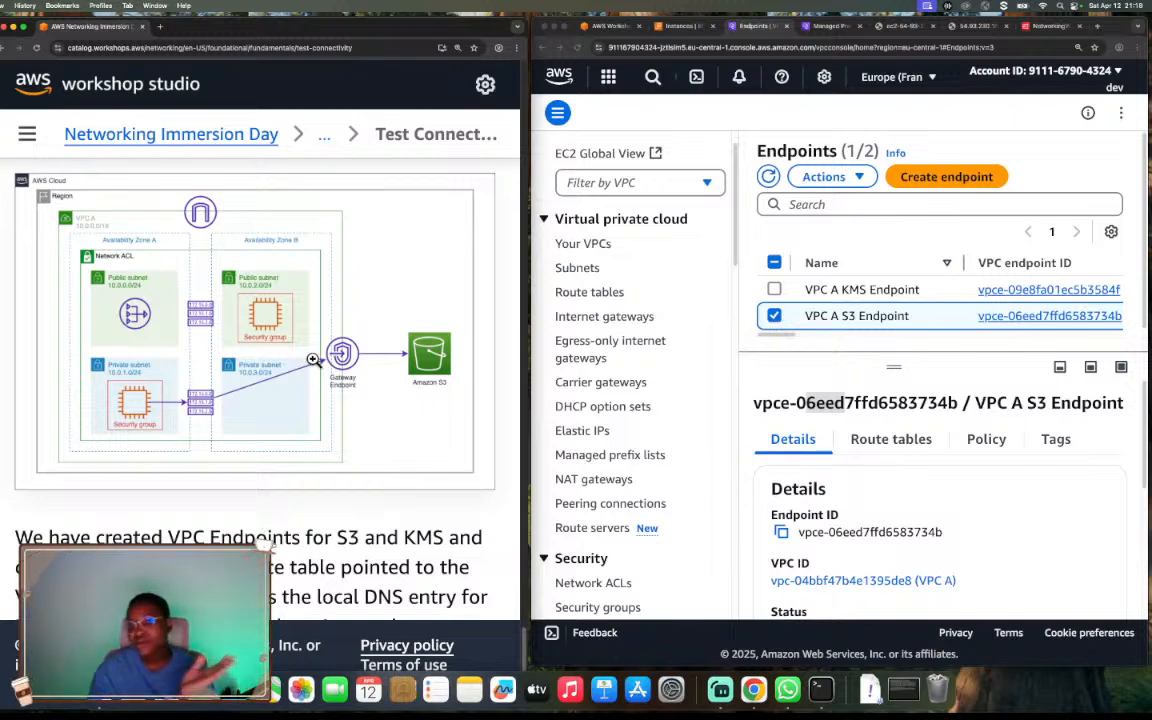
Continue to the workshop's Clean Up page and review its sections on removing the EC2 instances, VPC endpoints, VPC A and prerequisites CloudFormation stack.
scroll(206, 420, down, 4)
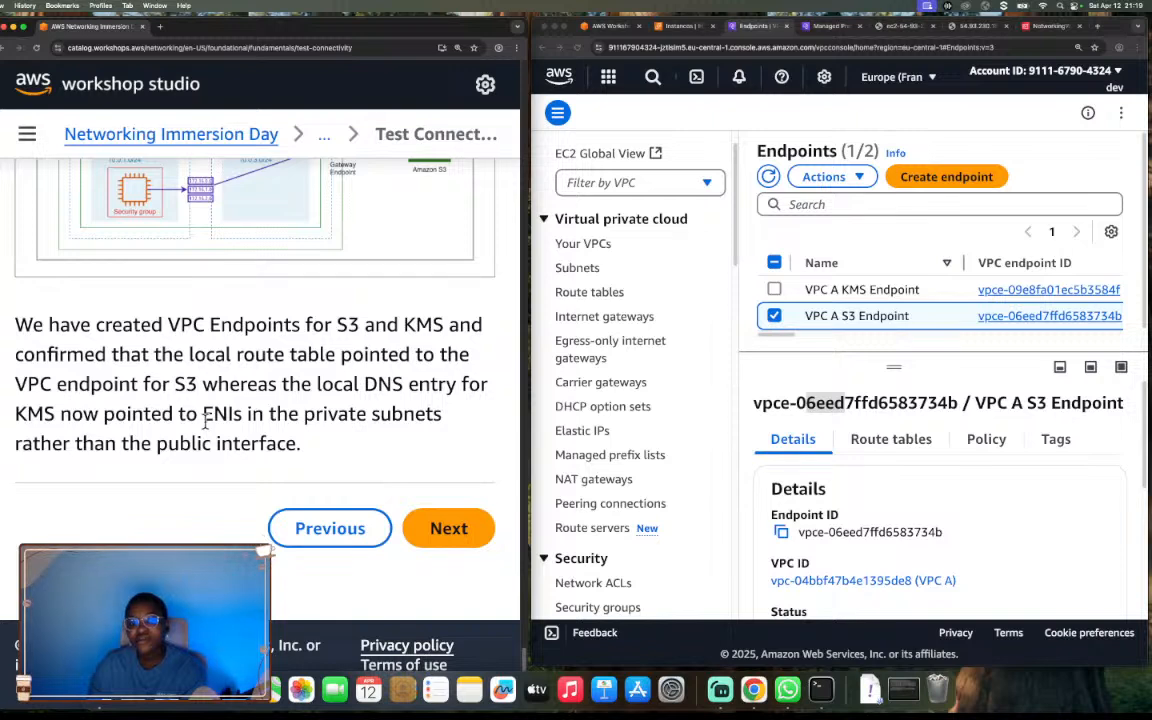
click(442, 529)
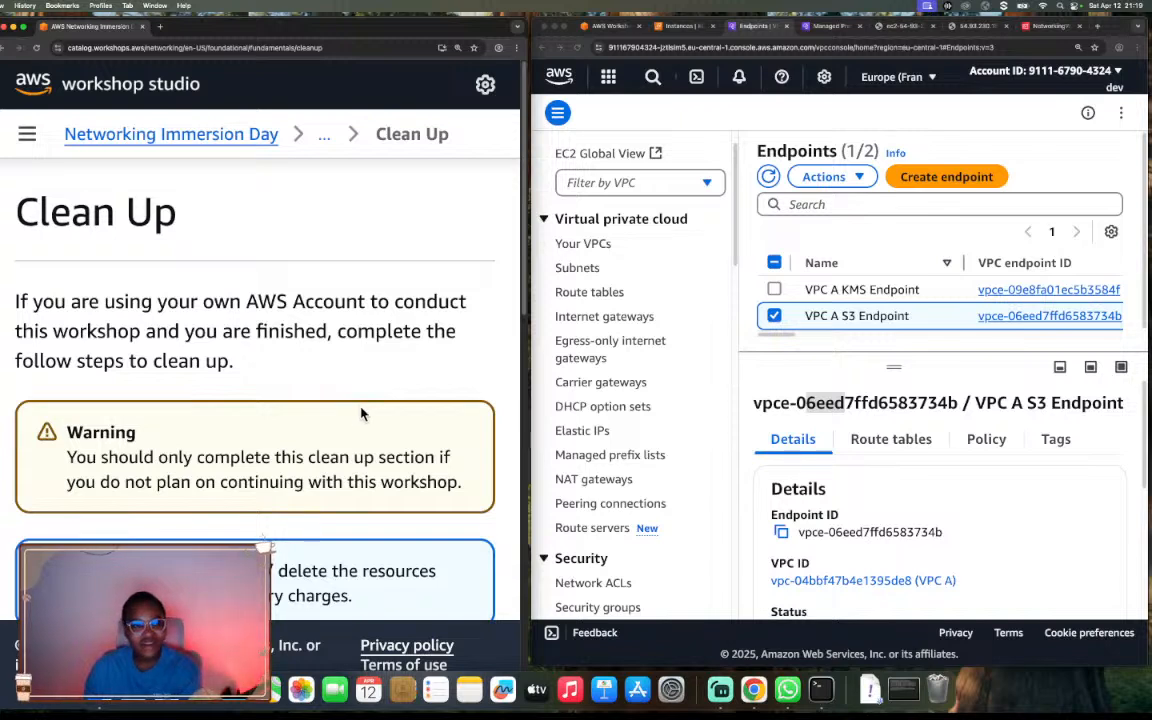
scroll(362, 413, down, 5)
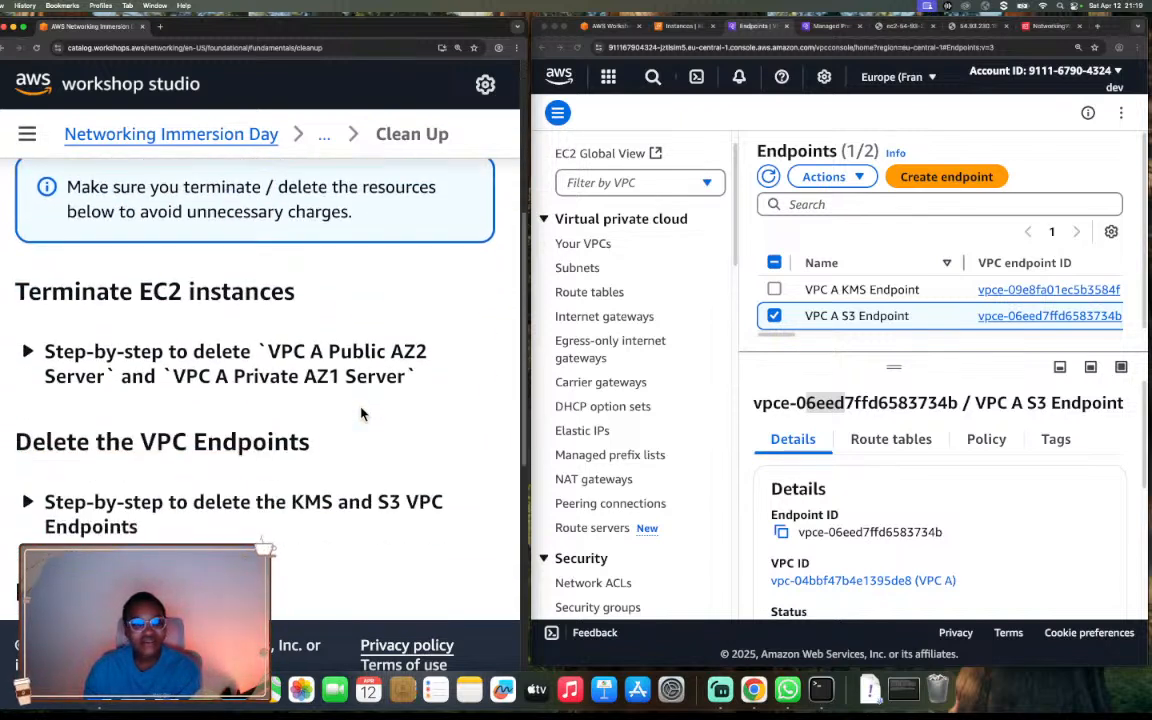
scroll(362, 413, down, 1)
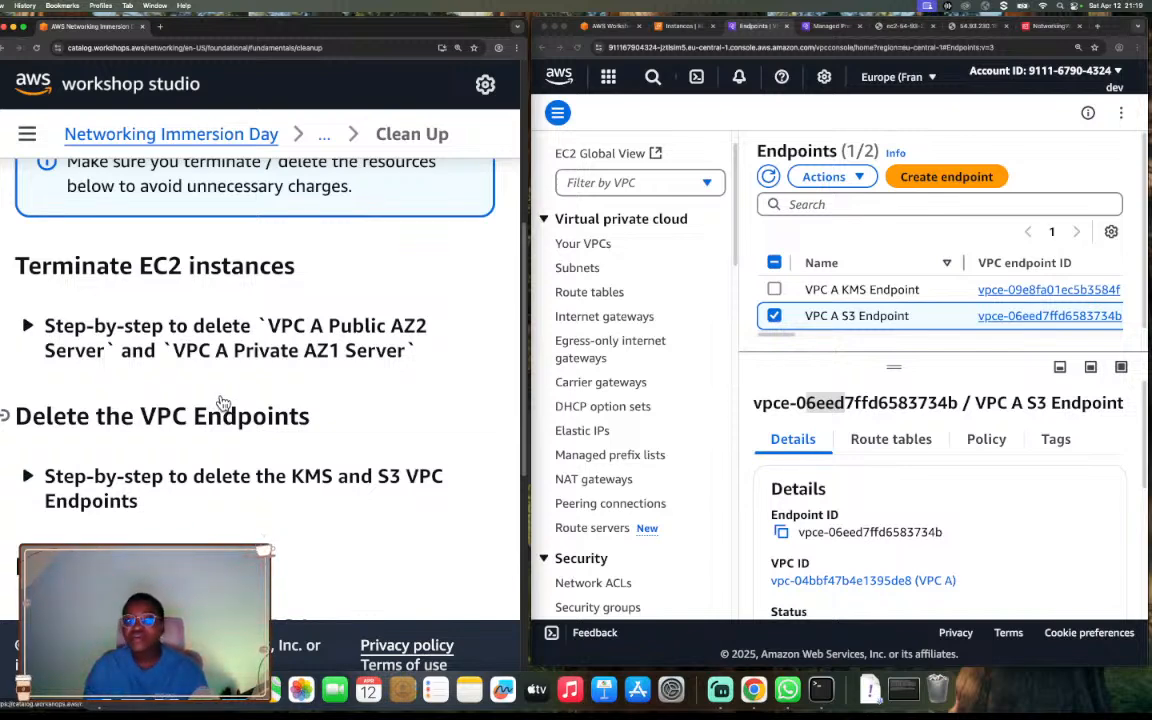
scroll(223, 403, down, 2)
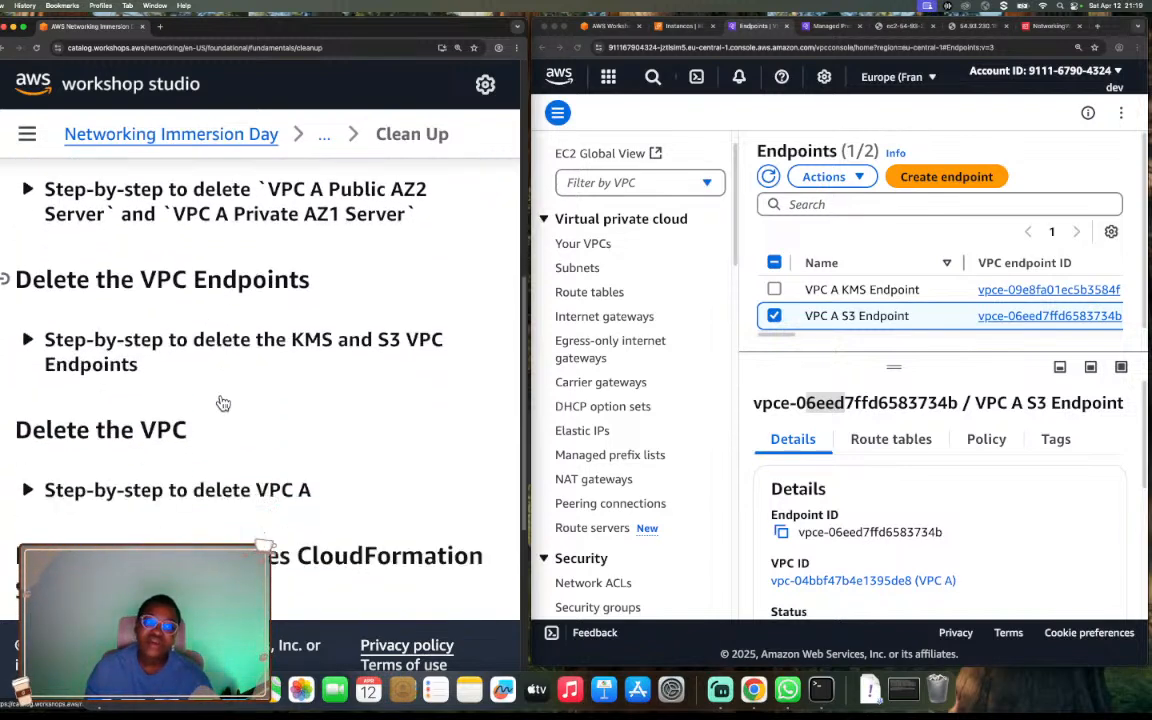
scroll(223, 403, down, 2)
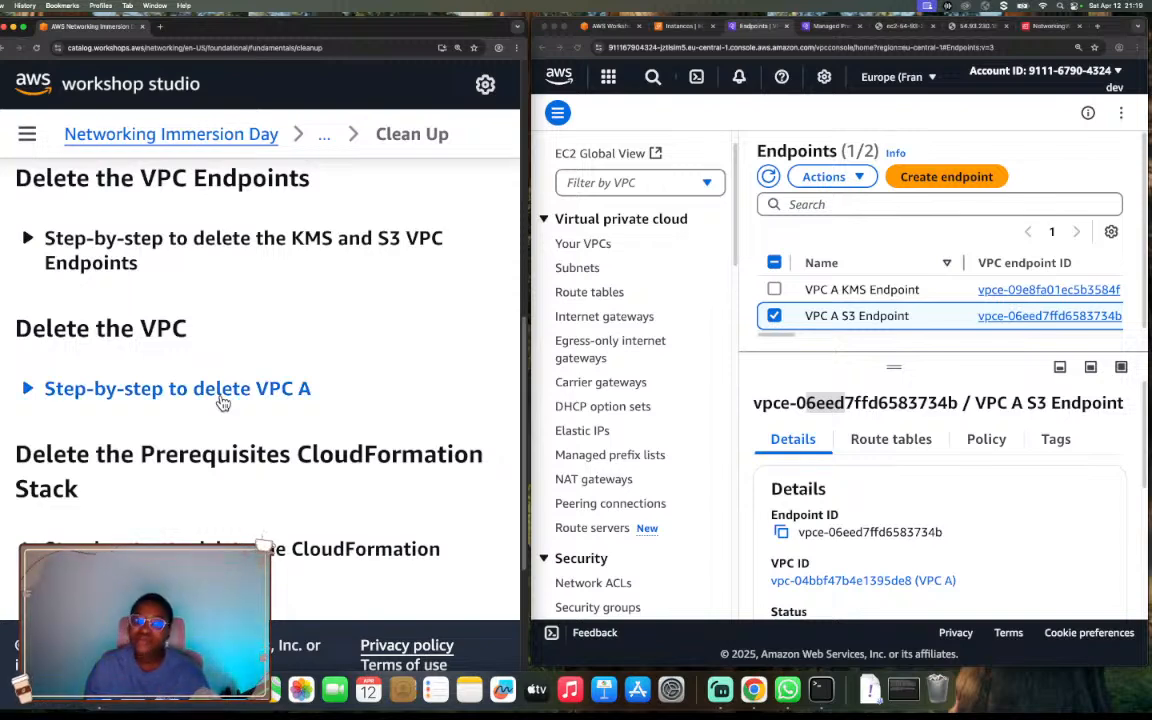
scroll(223, 403, down, 3)
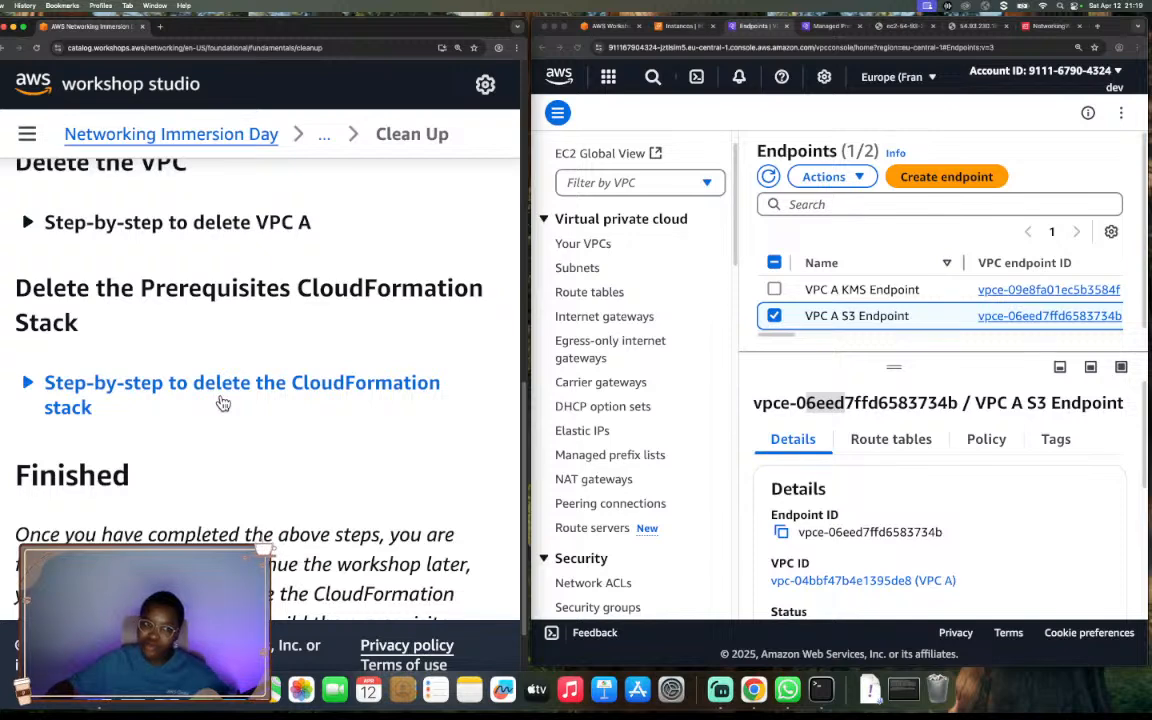
scroll(223, 403, down, 3)
scroll(223, 403, up, 7)
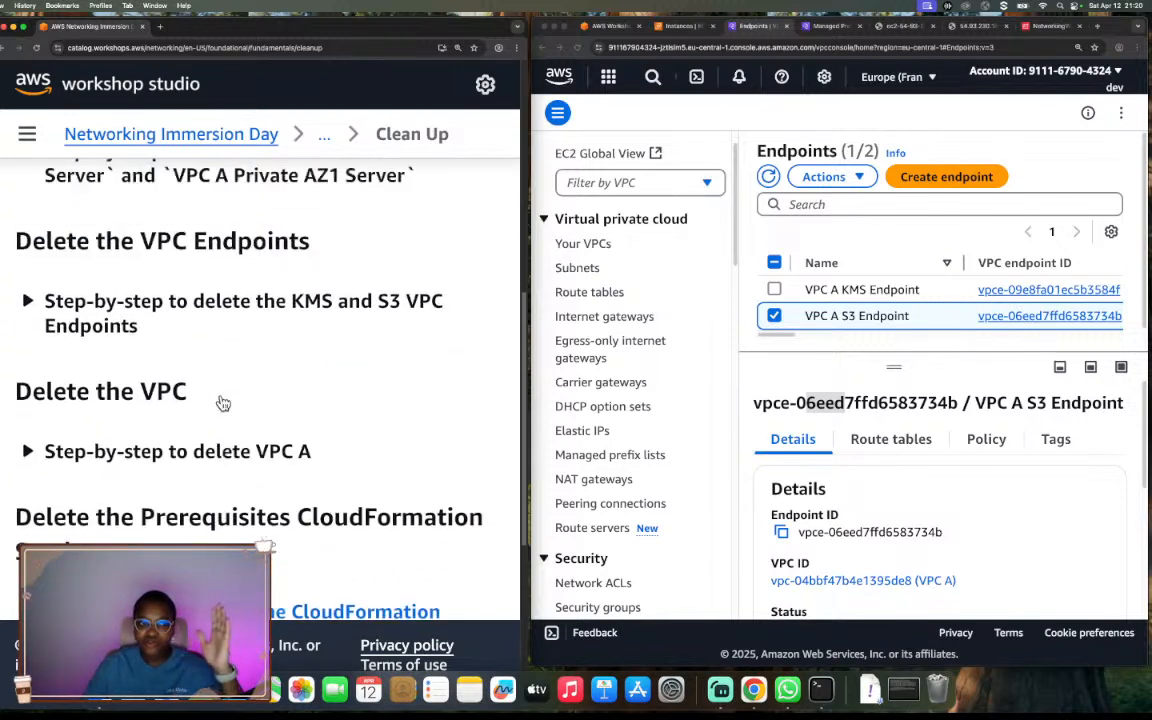
scroll(223, 403, up, 2)
scroll(223, 403, down, 2)
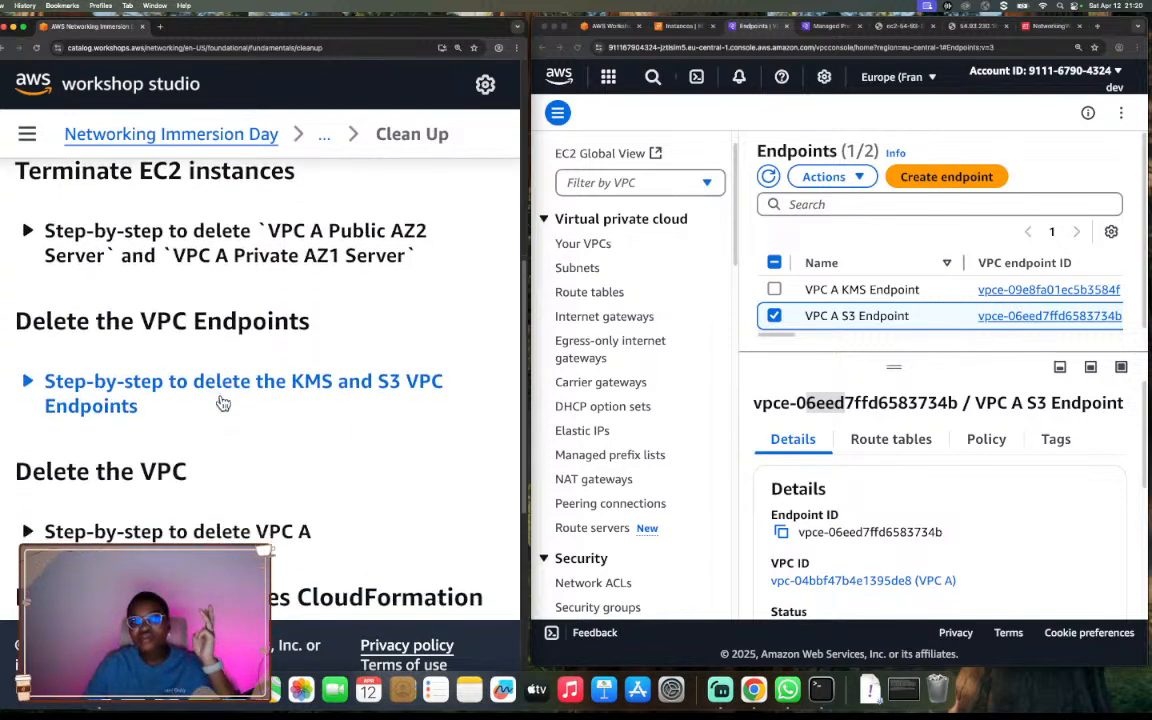
scroll(223, 403, down, 2)
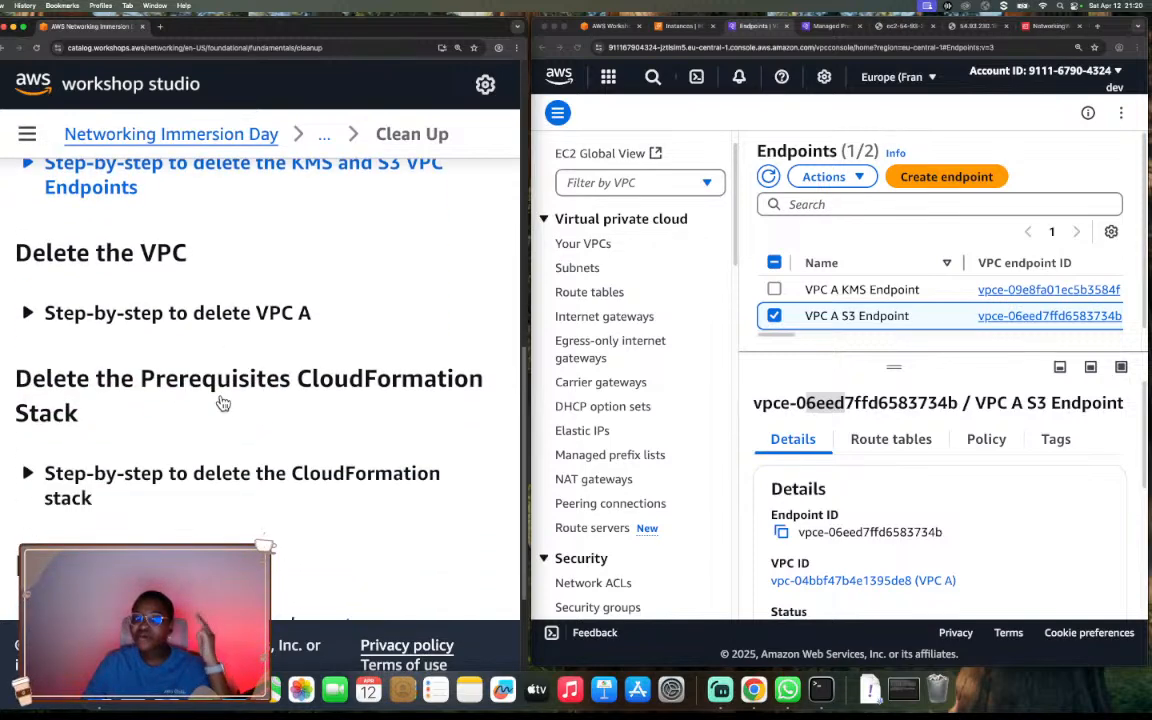